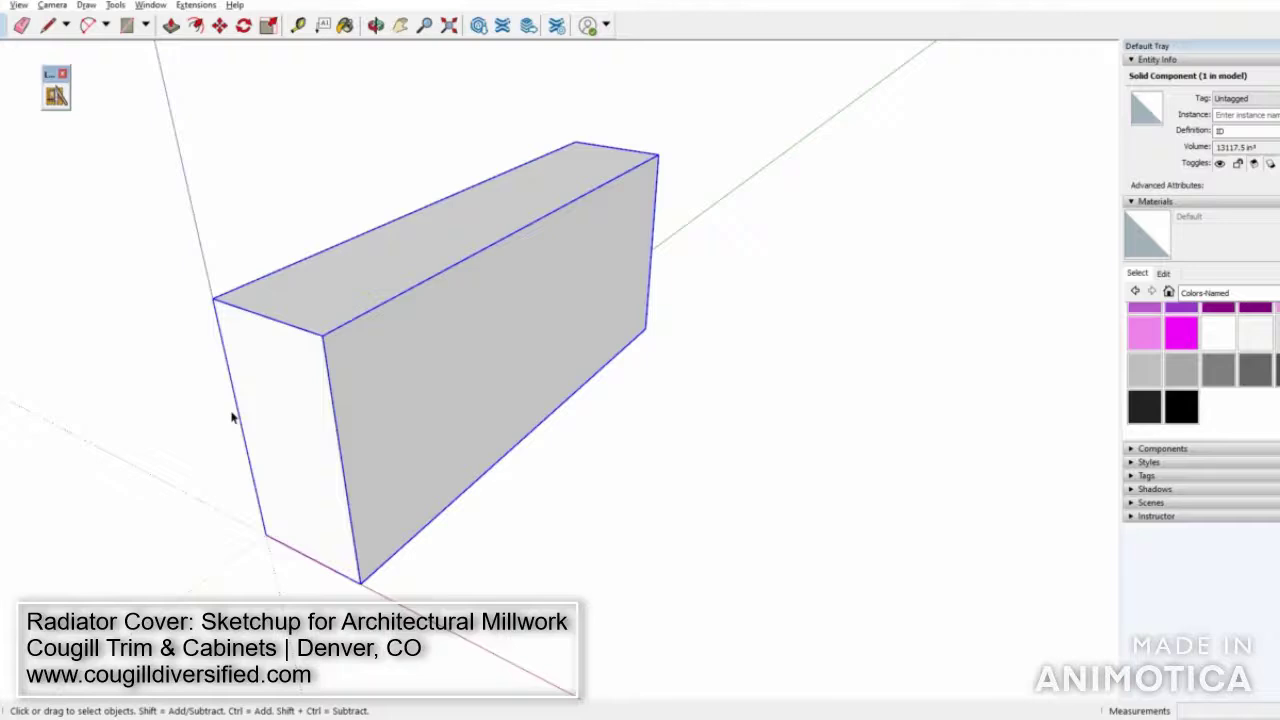
Draw a 22 1/2" by 11" rectangle over the near end face of the block
middle_click_drag(286, 478, 321, 447)
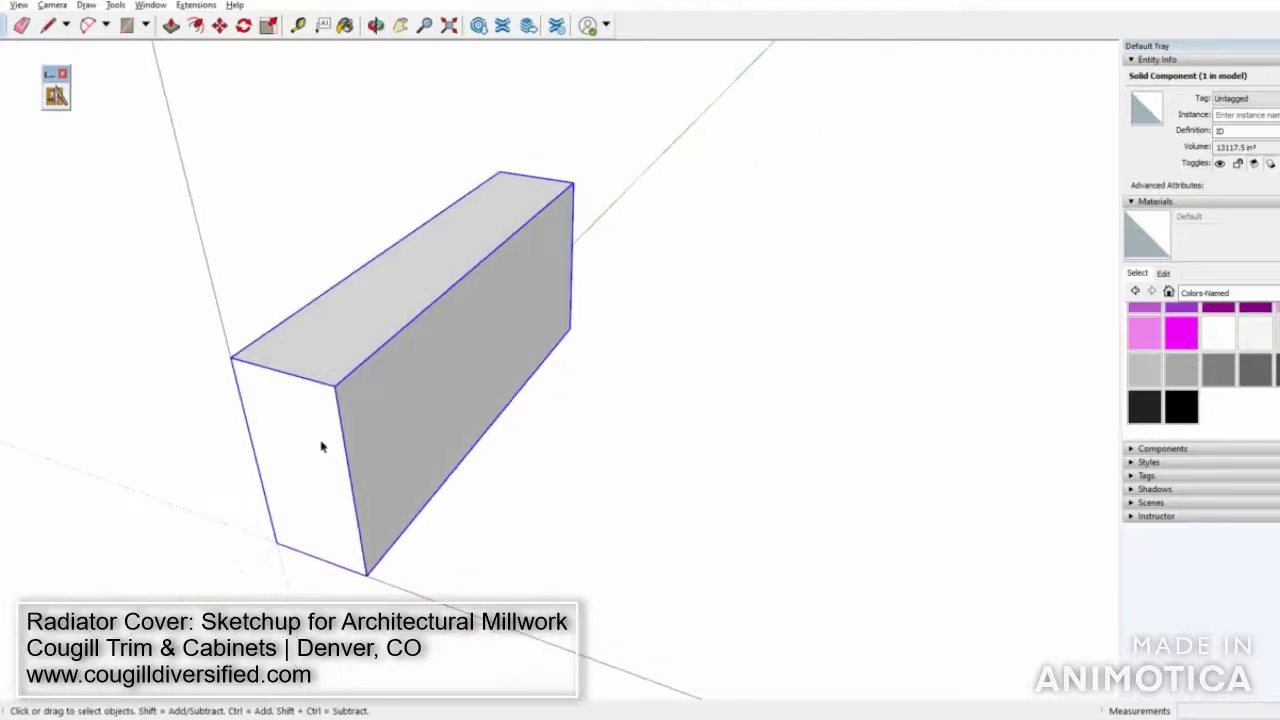
left_click(137, 386)
middle_click_drag(137, 386, 268, 237)
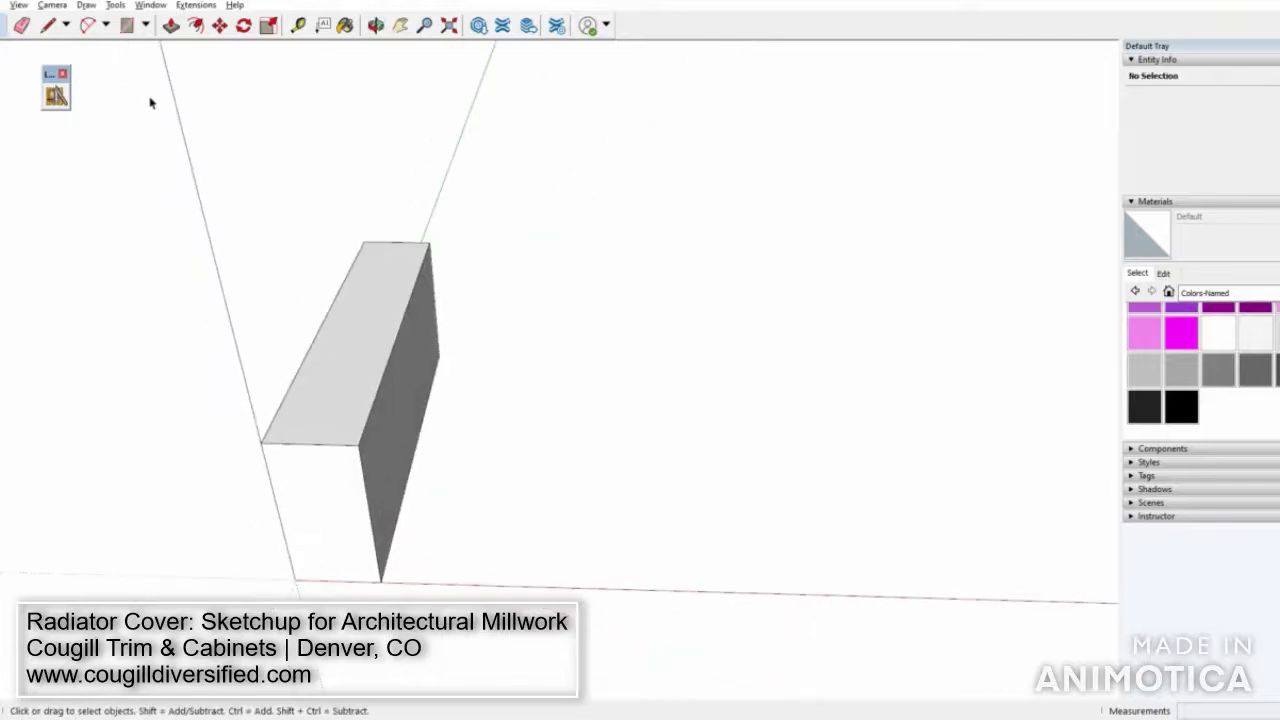
left_click(127, 25)
scroll(257, 306, "down", 1)
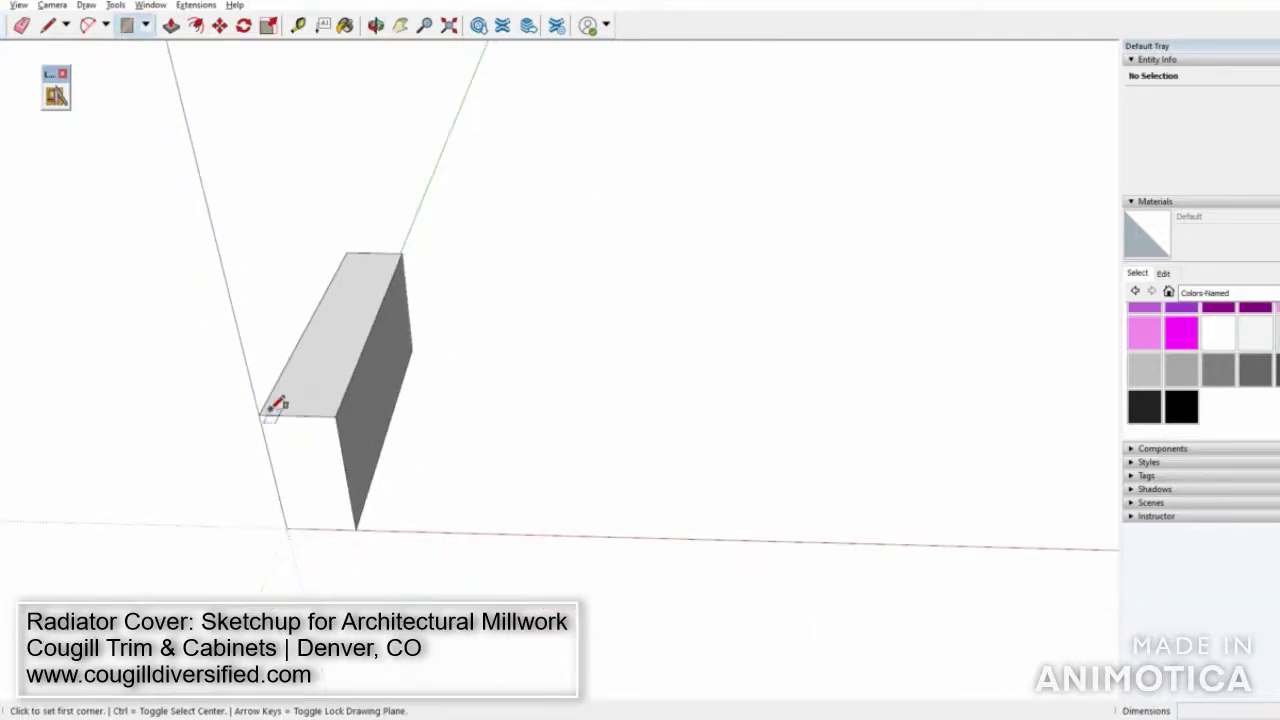
left_click(258, 413)
left_click(356, 526)
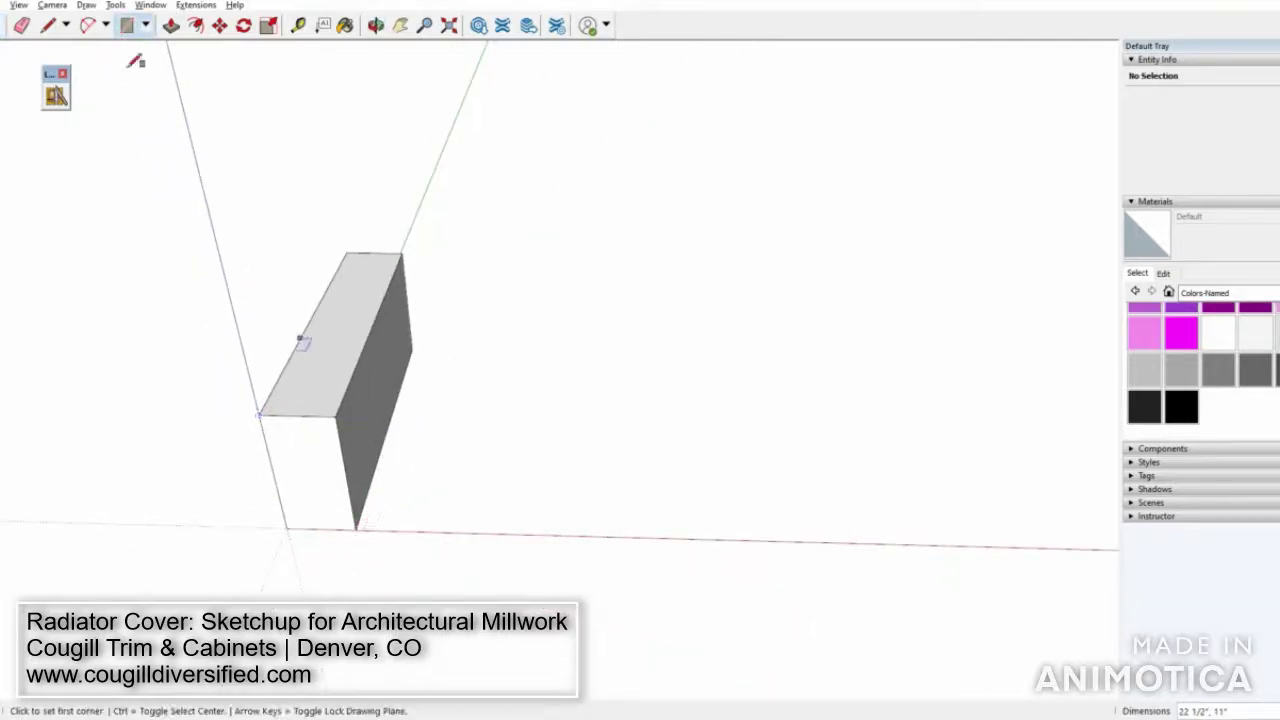
Push/Pull the end rectangle outward by 3/4" to form an end panel
left_click(172, 26)
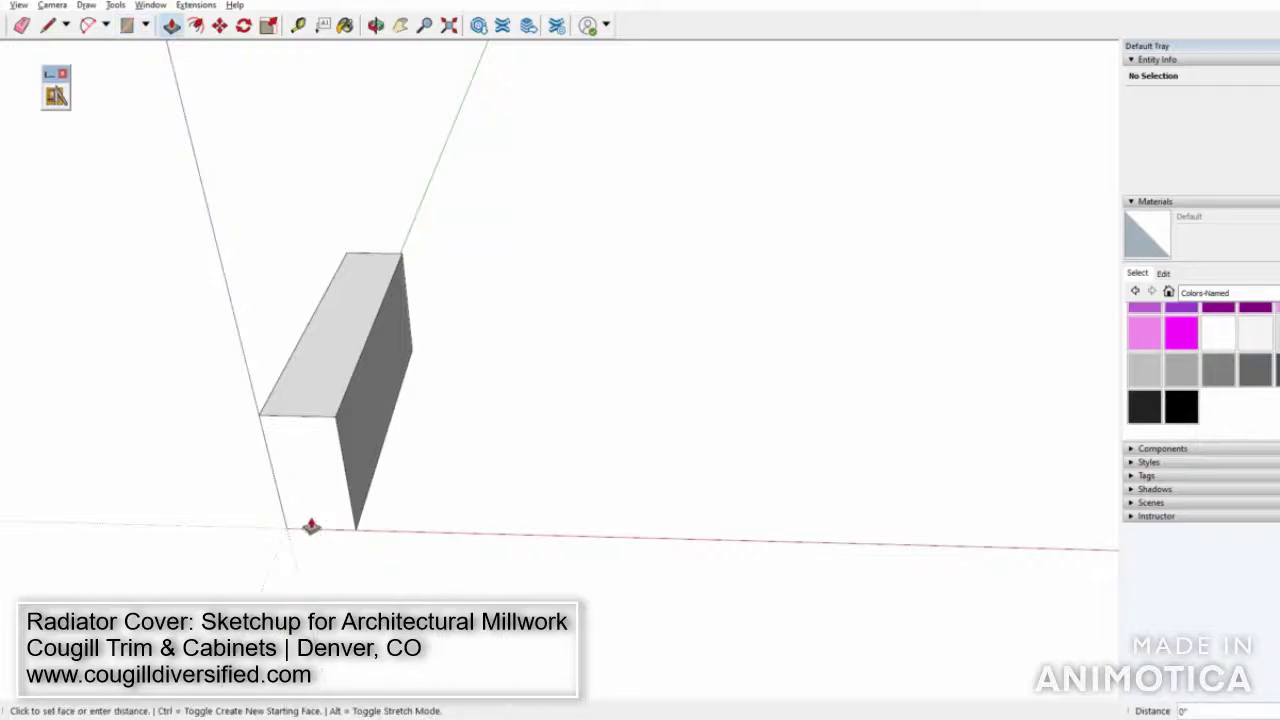
left_click_drag(309, 523, 314, 545)
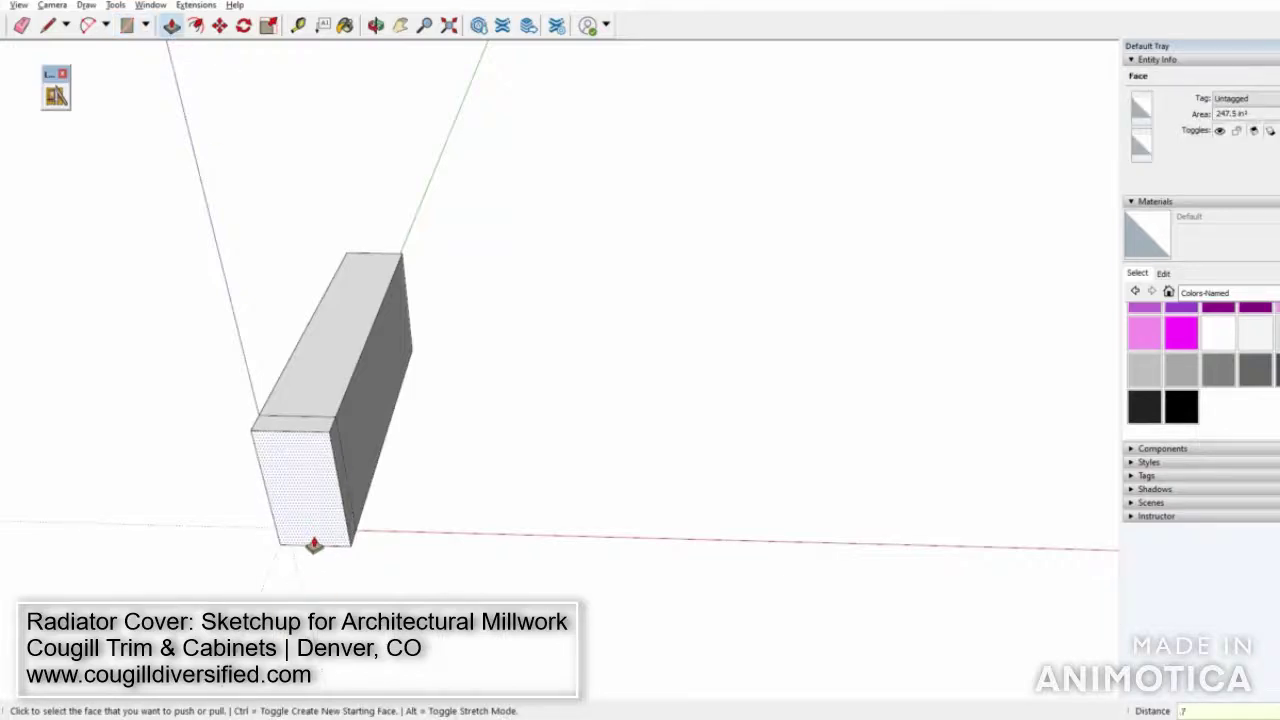
type("3/4")
key("Return")
Select the whole end panel and copy it to the opposite end of the block
left_click(20, 26)
triple_click(320, 482)
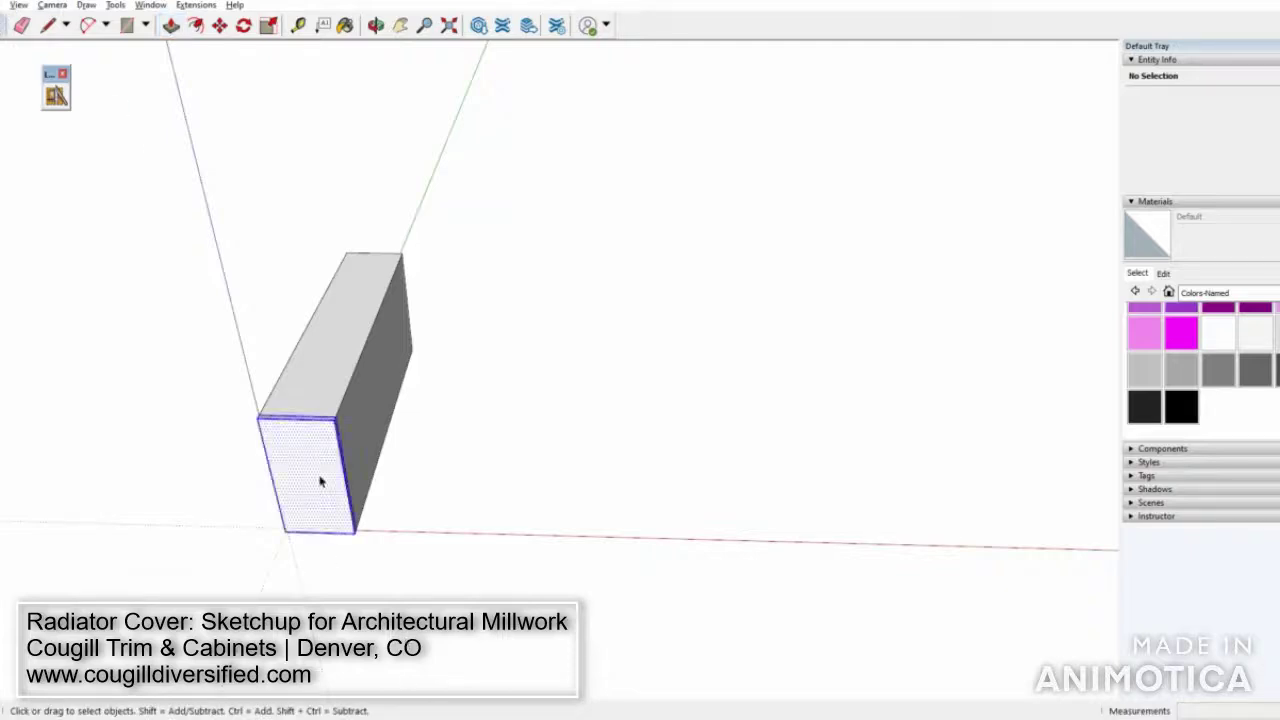
key("m")
scroll(252, 422, "up", 2)
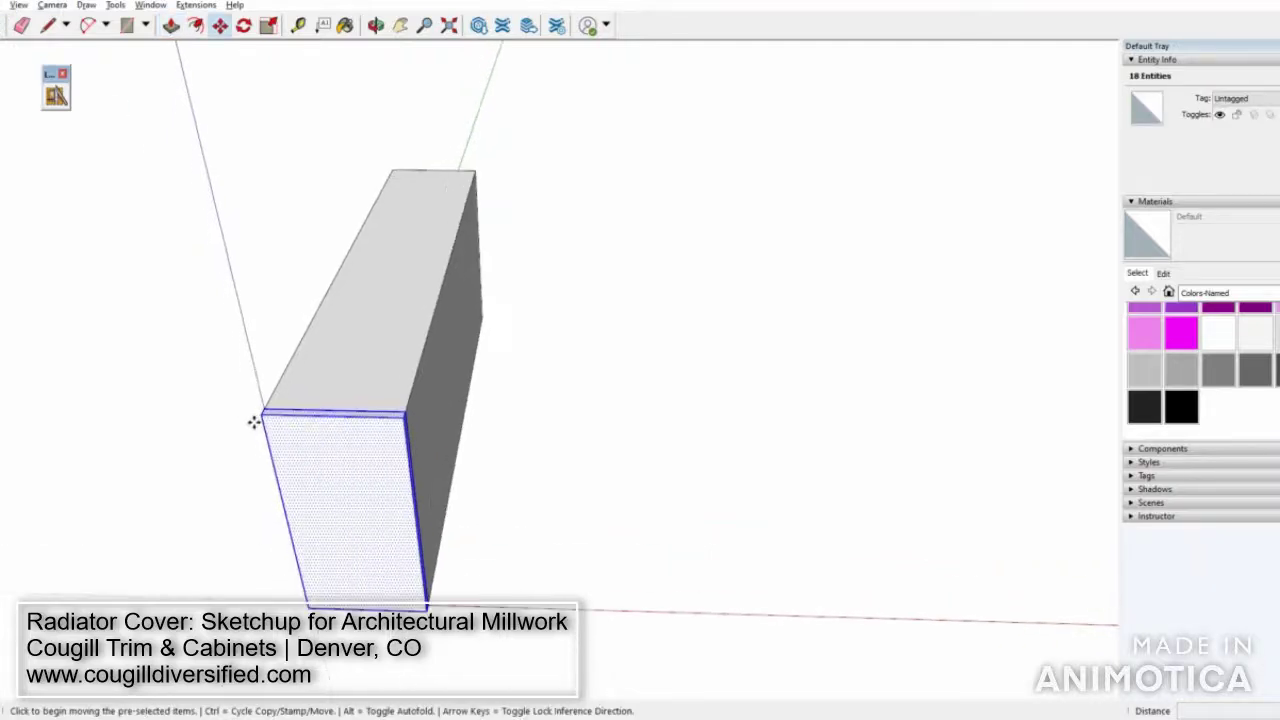
left_click(258, 420)
key("ctrl")
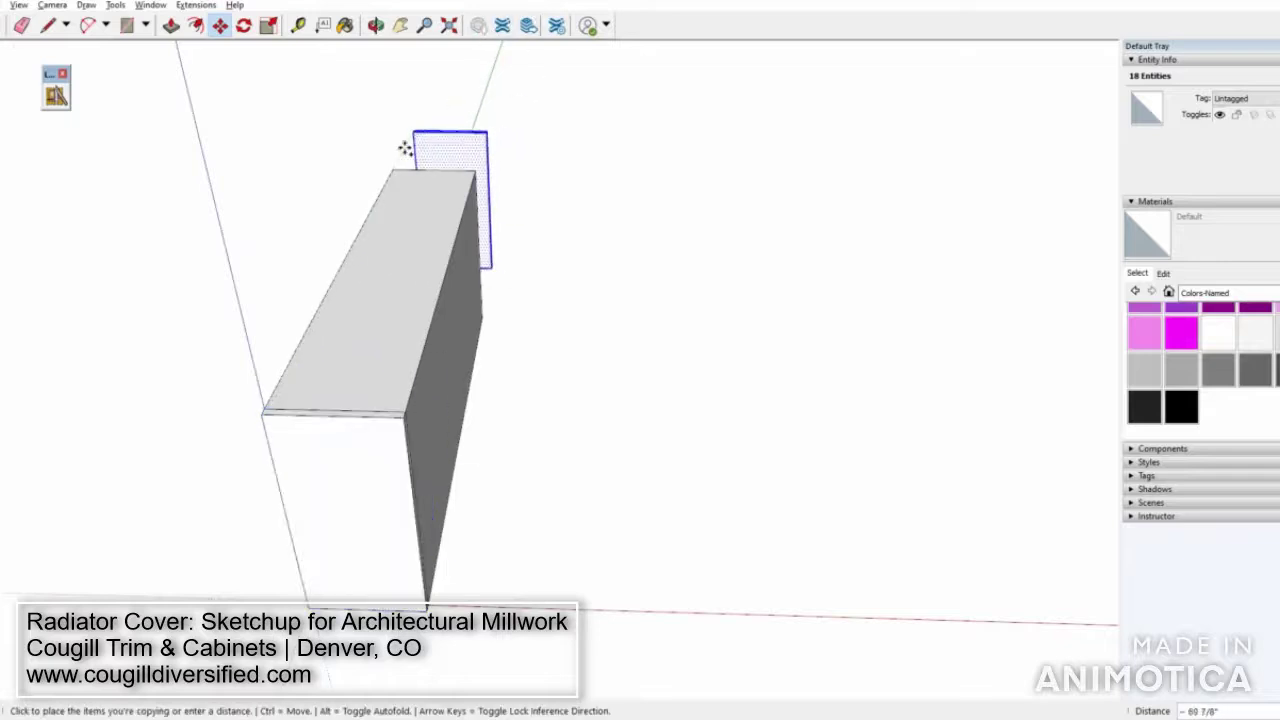
left_click(388, 164)
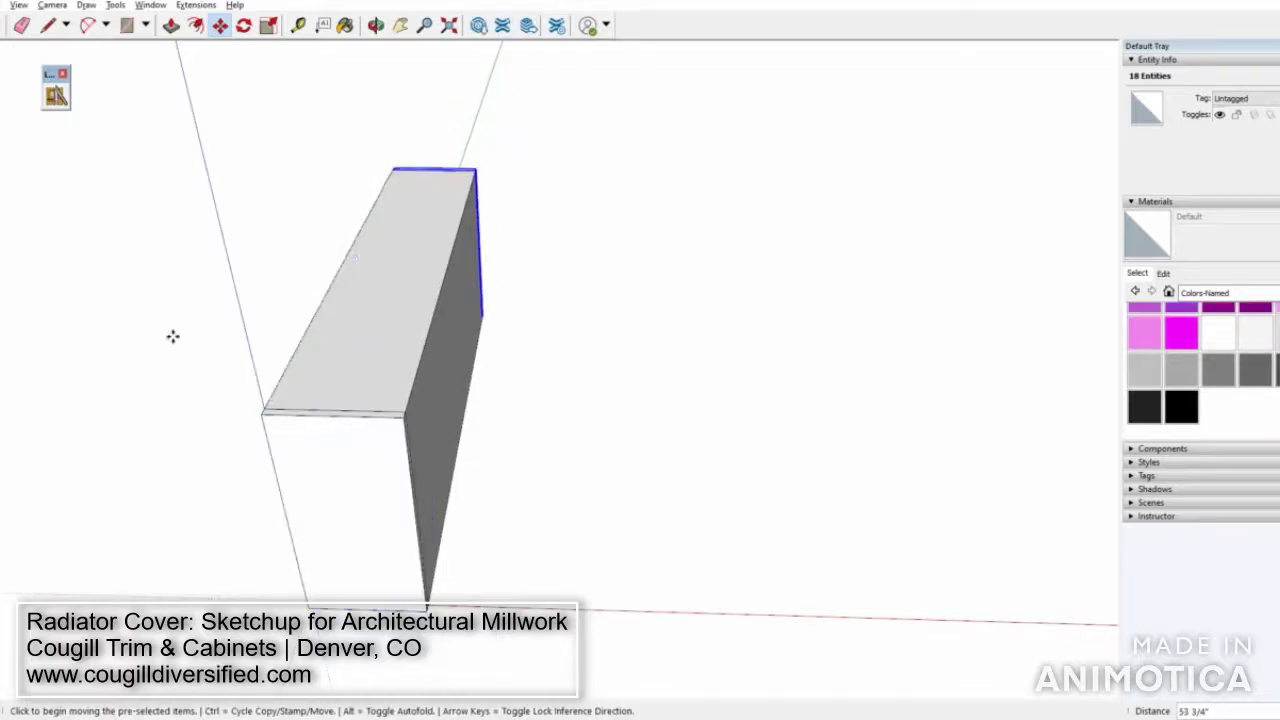
Draw a rectangle covering the long front face of the block between the two end panels
scroll(536, 548, "down", 2)
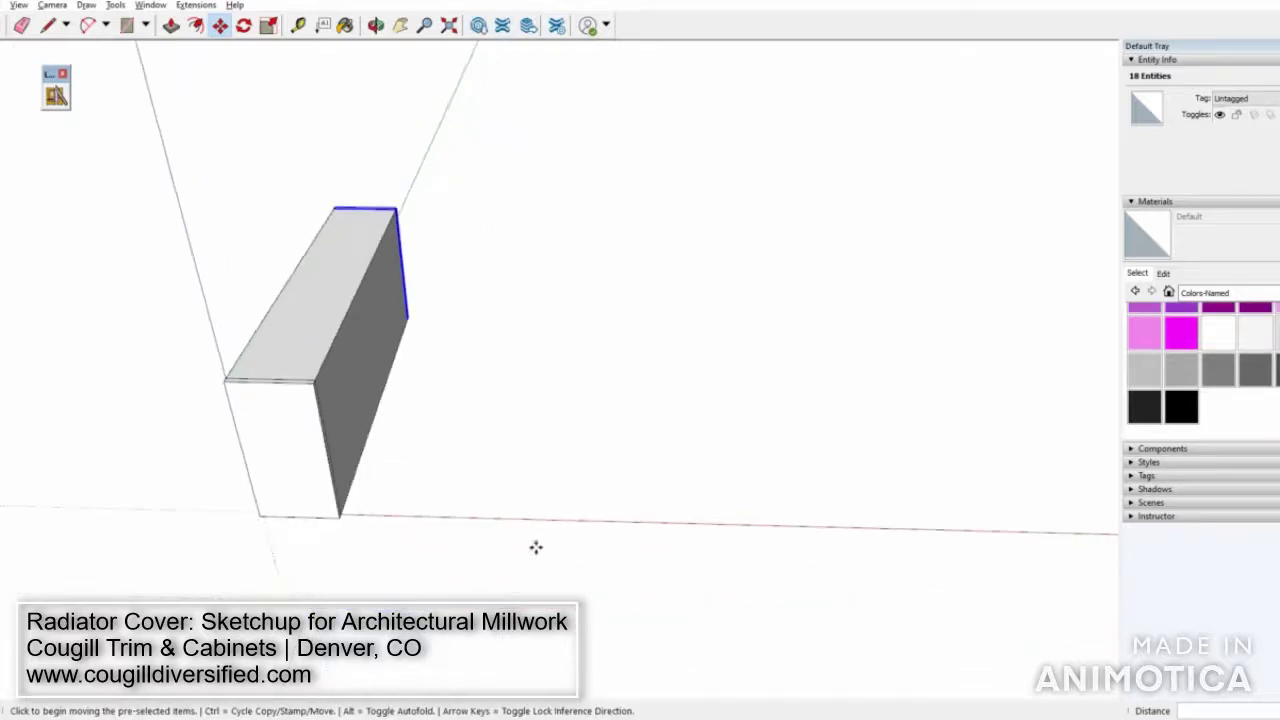
left_click(127, 25)
middle_click_drag(800, 380, 443, 274)
scroll(274, 234, "up", 2)
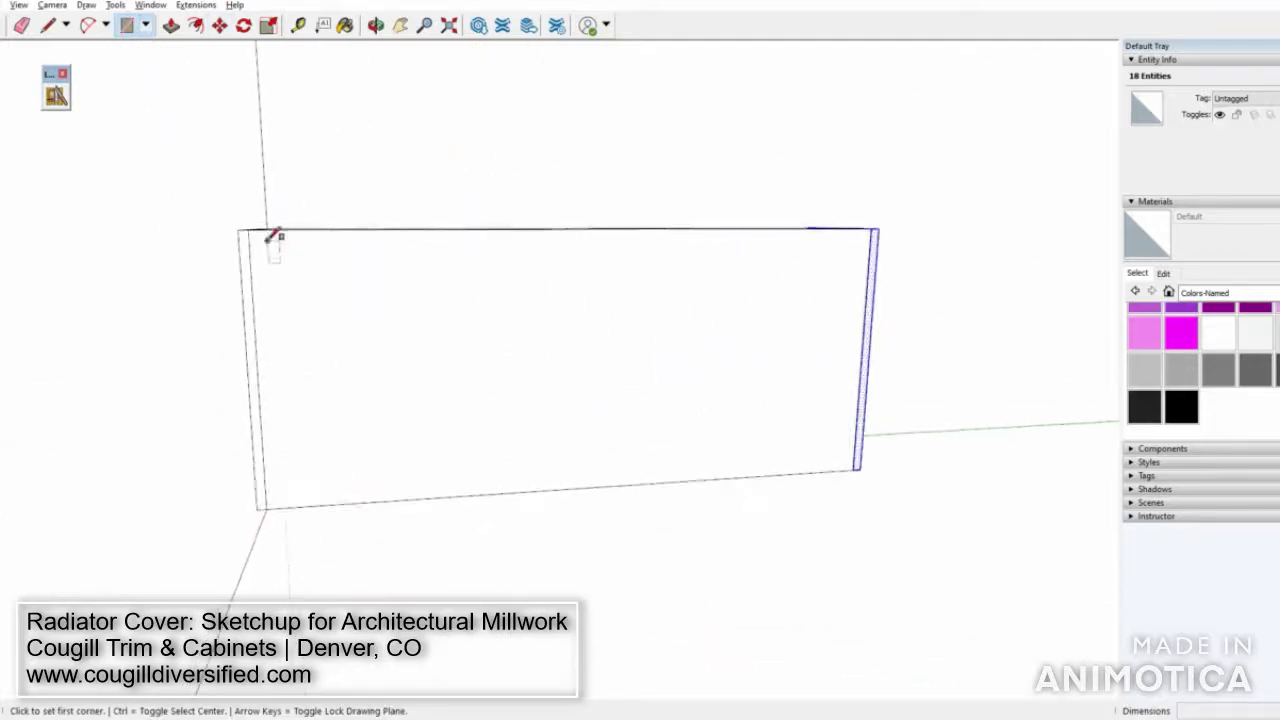
left_click(240, 229)
left_click(858, 468)
Push/Pull the front rectangle outward by 3/4" to form the front panel
middle_click_drag(717, 459, 634, 574)
key("p")
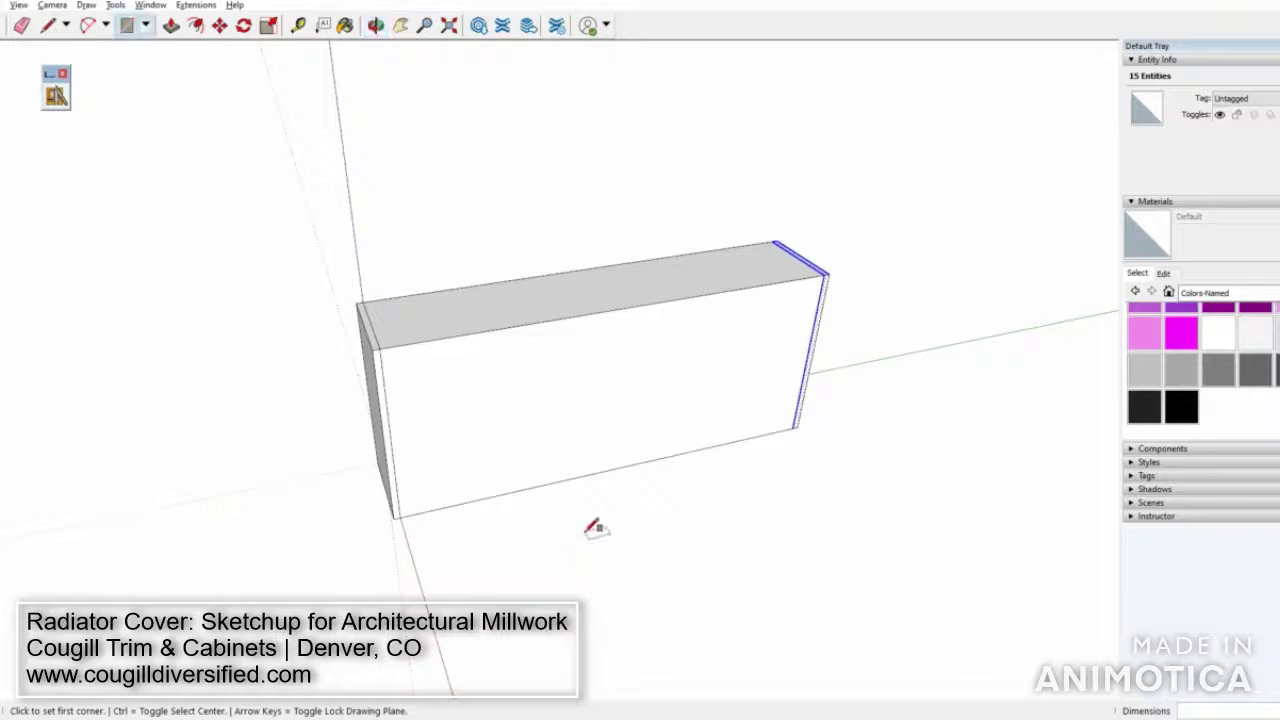
left_click(542, 445)
left_click(568, 476)
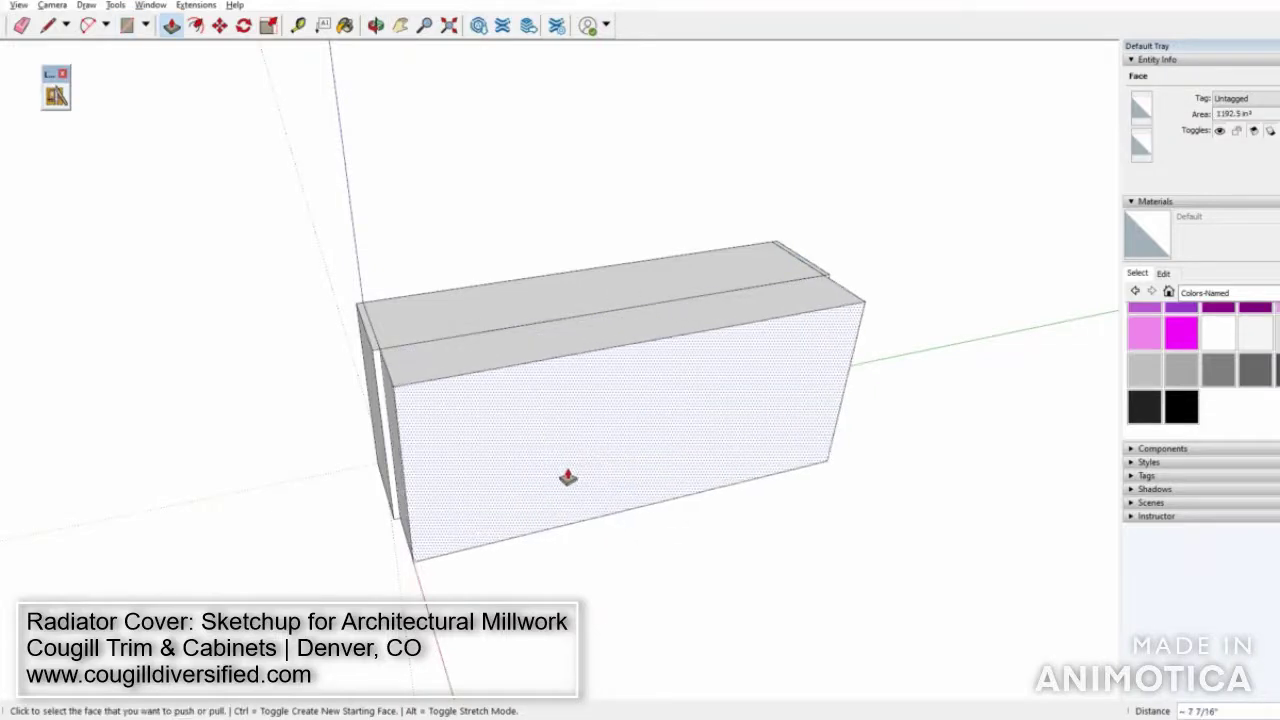
Extend the front panel's near end by 3/4" so it sits flush with the outer face of the end panel
middle_click_drag(480, 515, 770, 533)
scroll(531, 434, "up", 4)
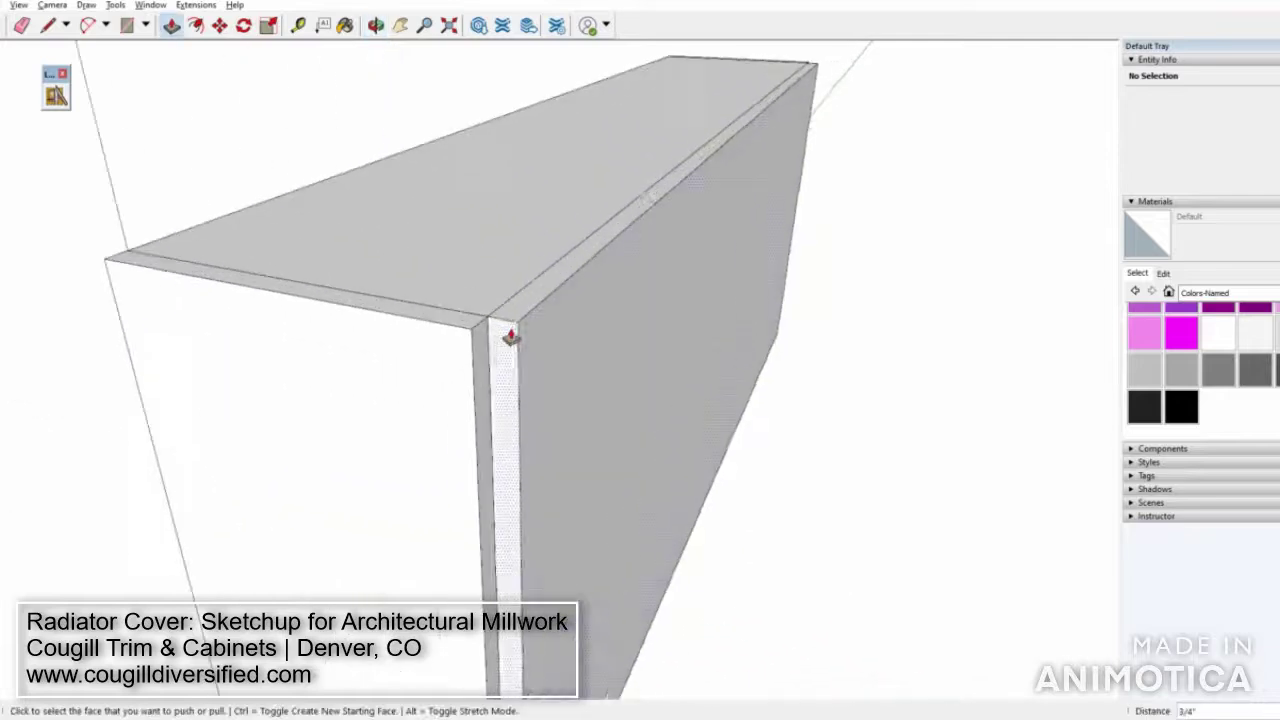
left_click(500, 346)
left_click(403, 338)
scroll(371, 329, "down", 3)
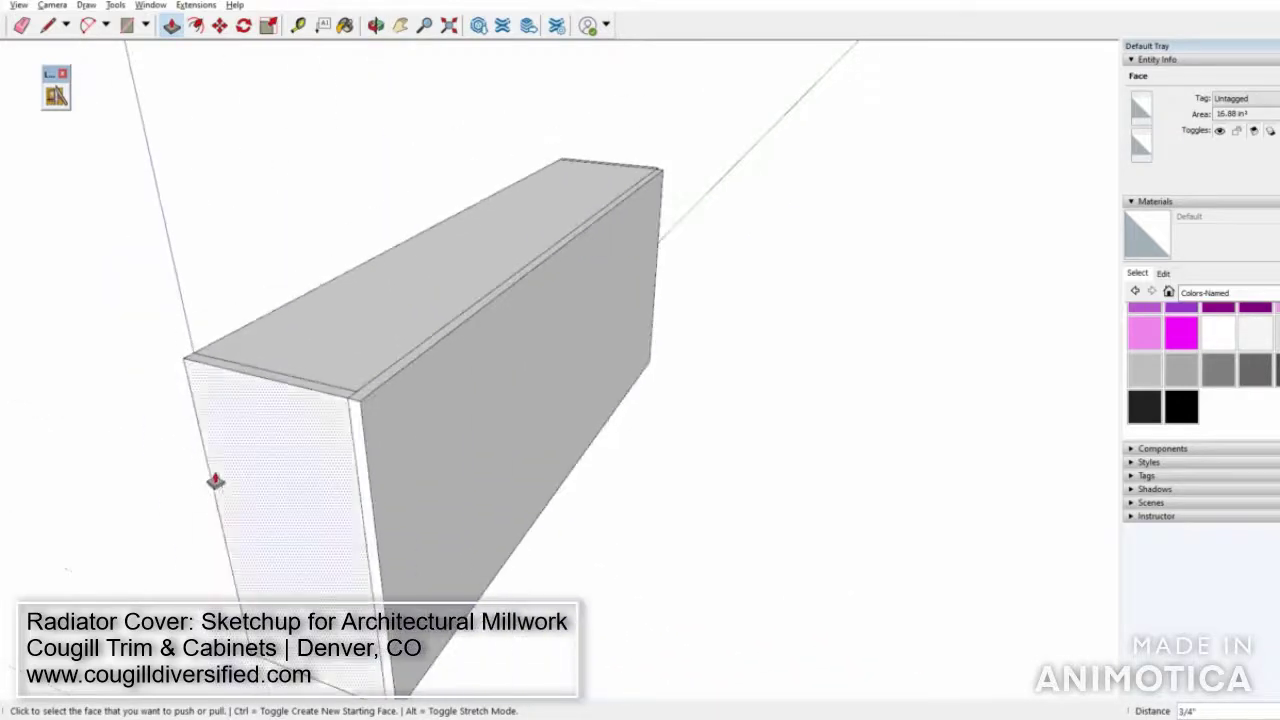
Extend the front panel's far end by 3/4" so it sits flush with the other end panel's outer face
scroll(209, 486, "down", 3)
middle_click_drag(760, 266, 951, 400)
scroll(686, 334, "up", 6)
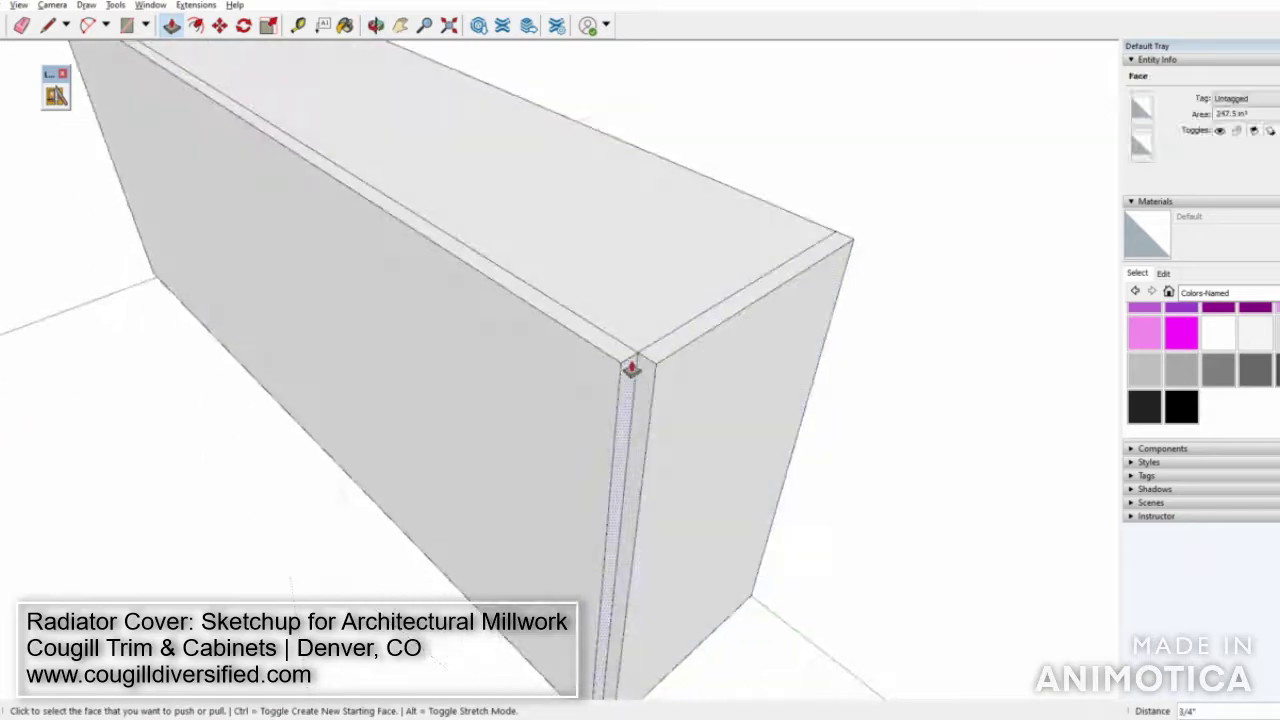
left_click(631, 370)
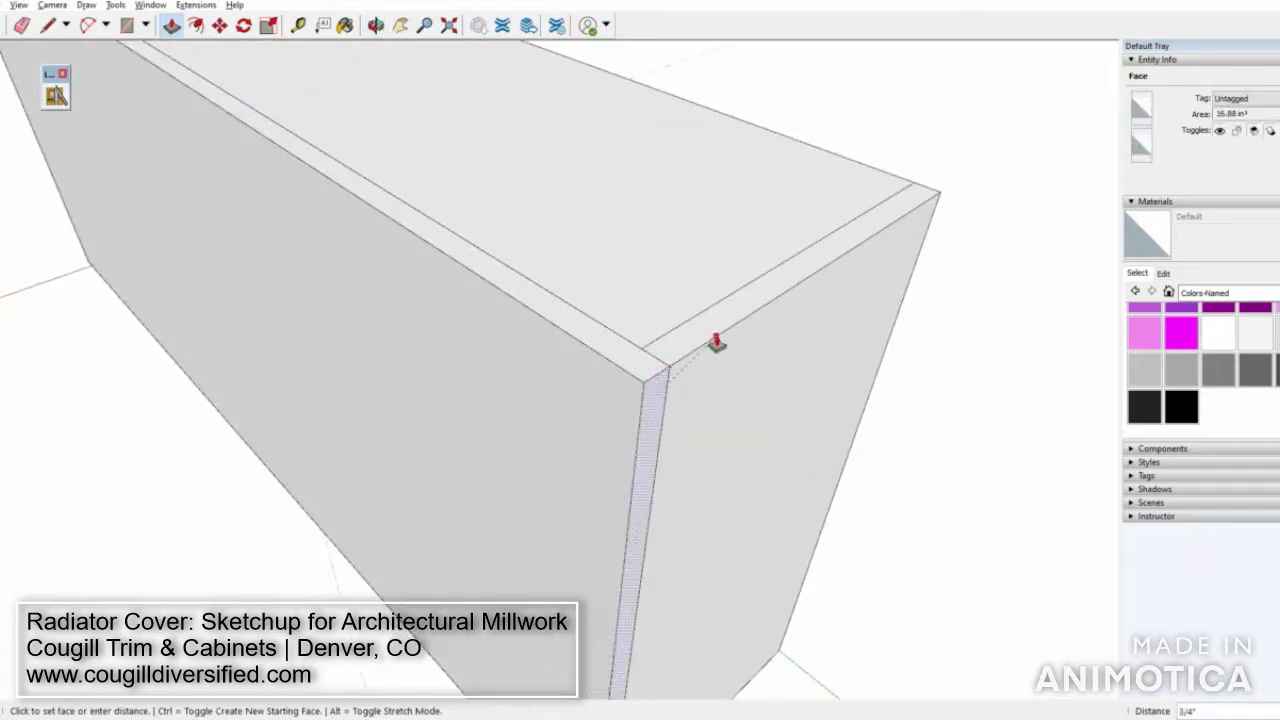
left_click(717, 350)
Erase the leftover seam lines where the front panel meets each end panel at the two front corners
key("e")
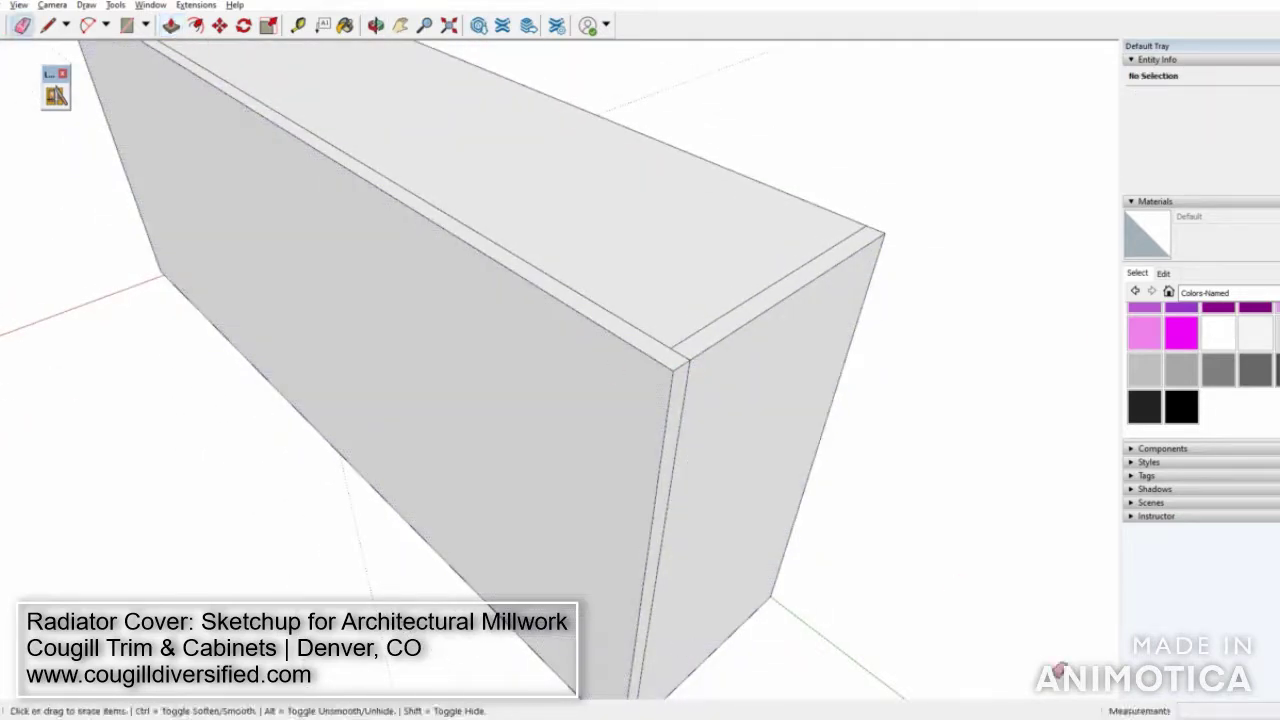
left_click(686, 376)
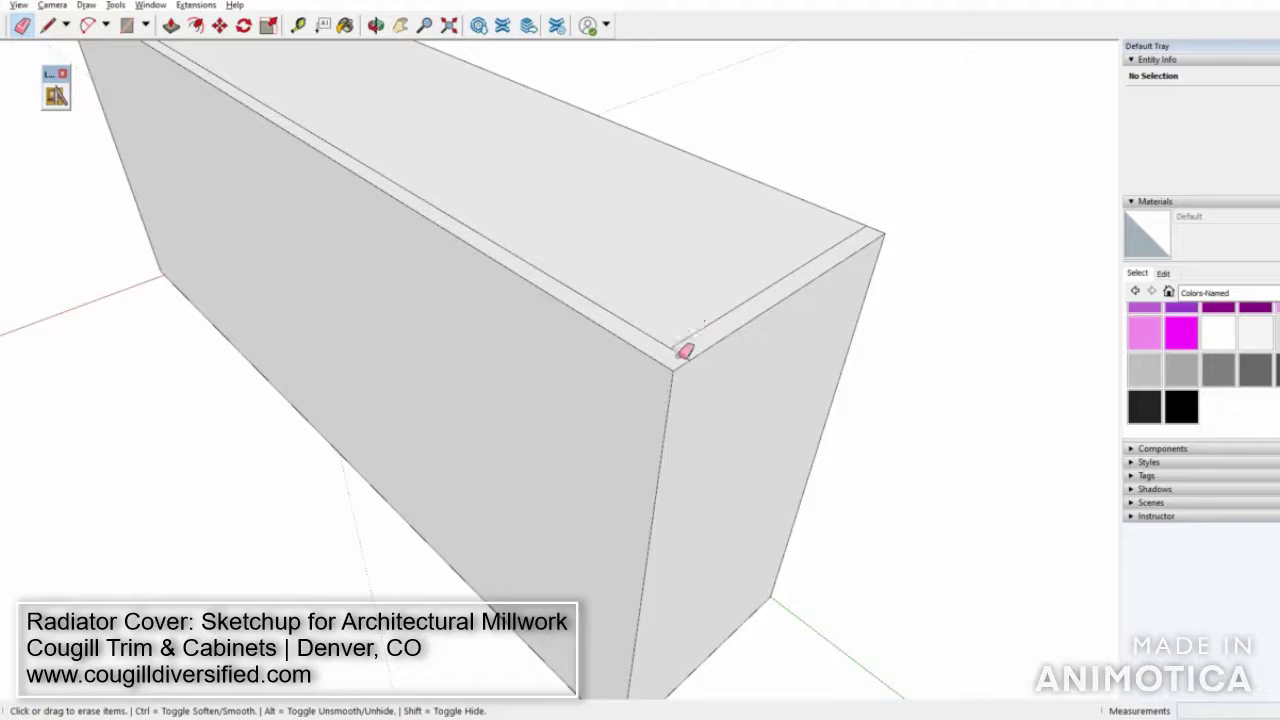
scroll(834, 466, "down", 3)
scroll(120, 120, "down", 2)
mouse_move(120, 120)
middle_mouse_down()
mouse_move(531, 266)
mouse_move(560, 300)
middle_mouse_up()
scroll(560, 300, "up", 2)
scroll(357, 374, "up", 5)
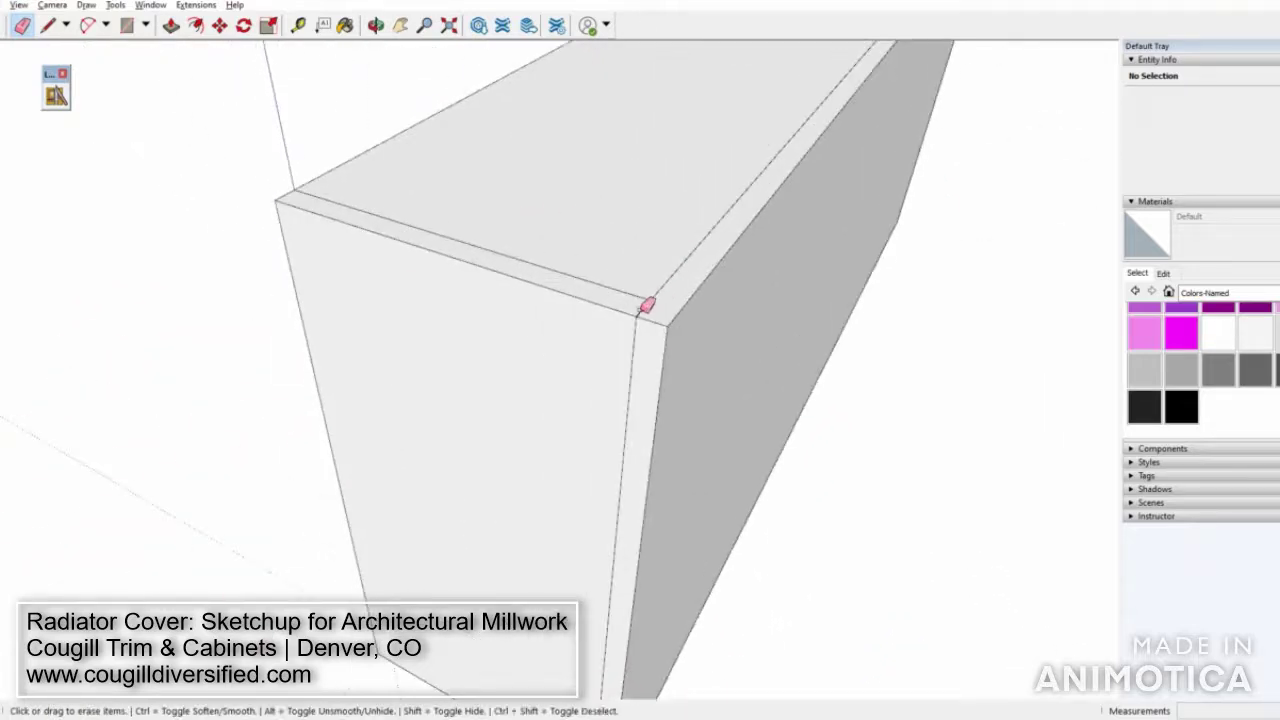
left_click(636, 360)
Erase the leftover seam lines at the front corners on the underside of the panels
scroll(583, 217, "down", 3)
mouse_move(583, 217)
middle_mouse_down()
mouse_move(580, 640)
mouse_move(689, 560)
mouse_move(646, 213)
middle_mouse_up()
scroll(646, 213, "up", 3)
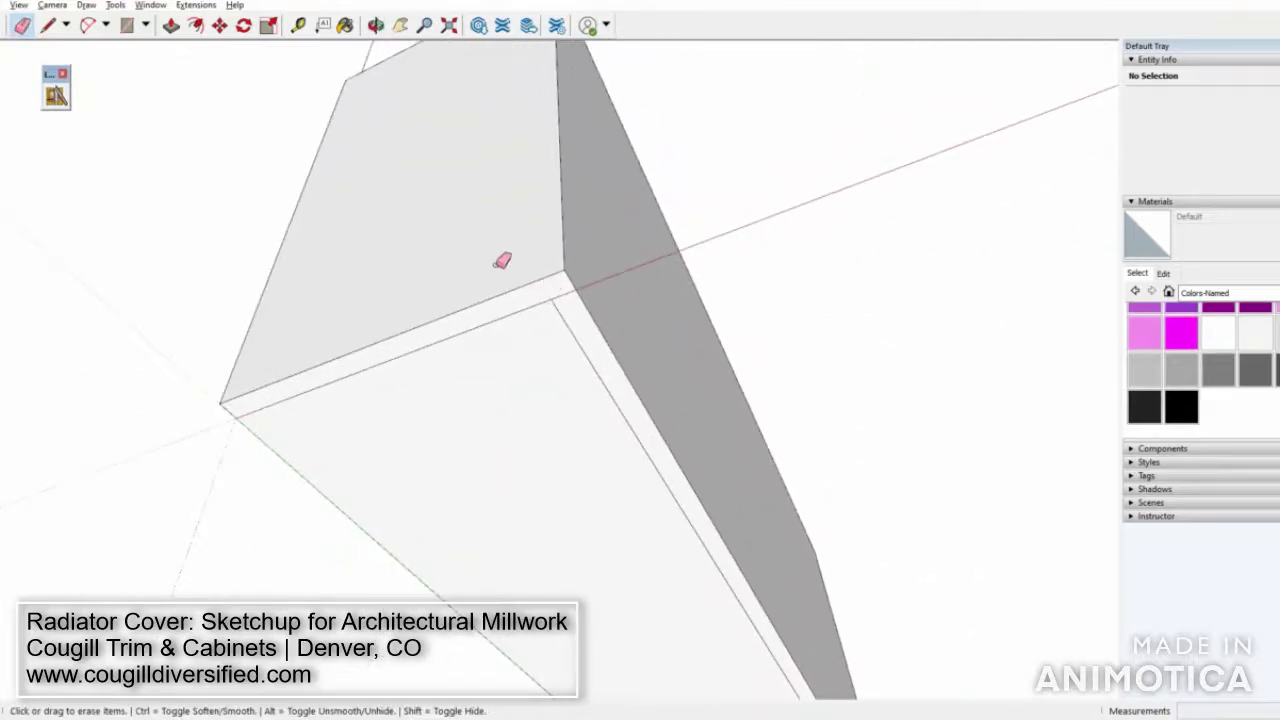
scroll(502, 260, "down", 5)
scroll(760, 557, "up", 6)
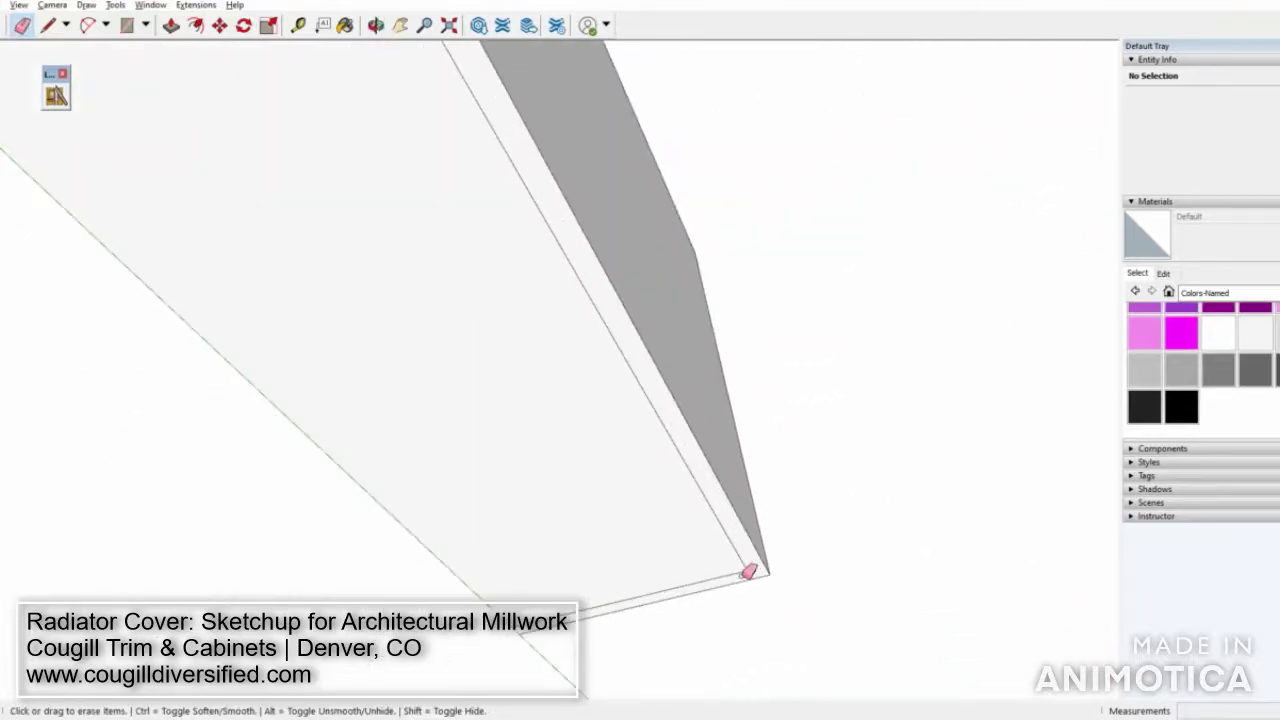
middle_click_drag(748, 572, 789, 540)
scroll(778, 572, "down", 3)
mouse_move(751, 443)
middle_mouse_down()
mouse_move(686, 486)
mouse_move(613, 229)
mouse_move(657, 149)
mouse_move(690, 380)
middle_mouse_up()
key("space")
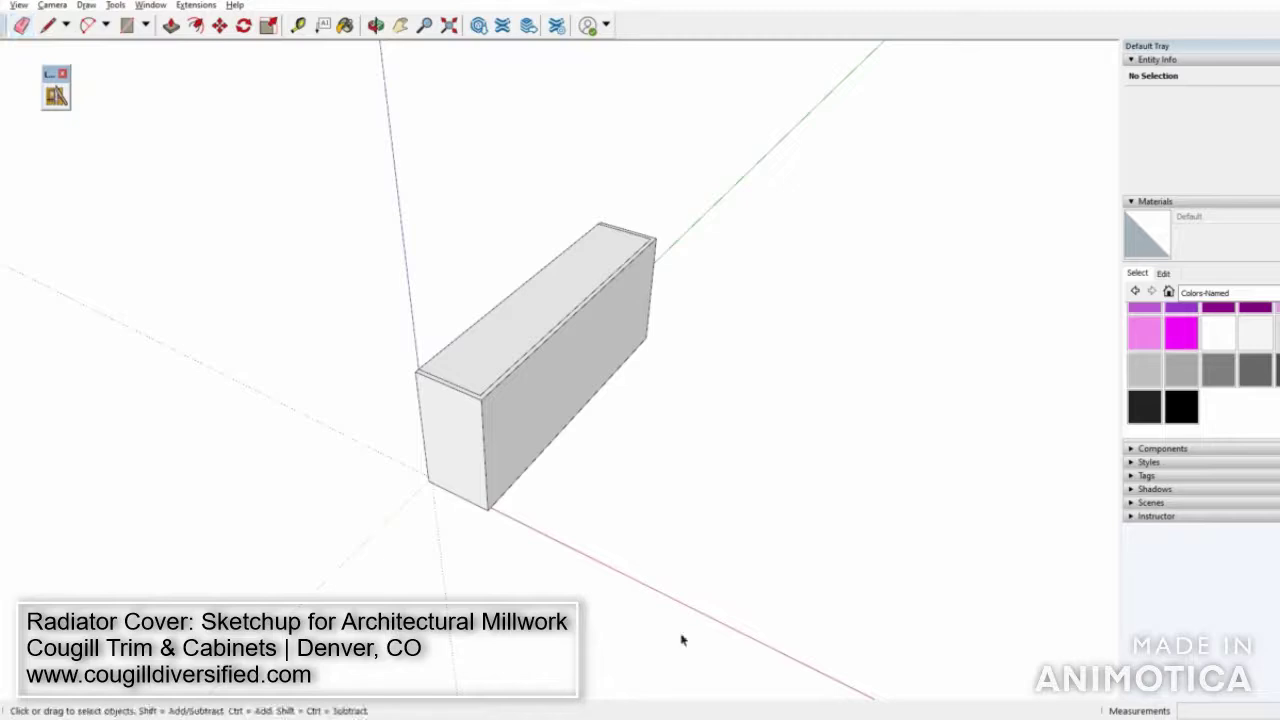
Hide the solid inner block component enclosed by the three panels
left_click(440, 400)
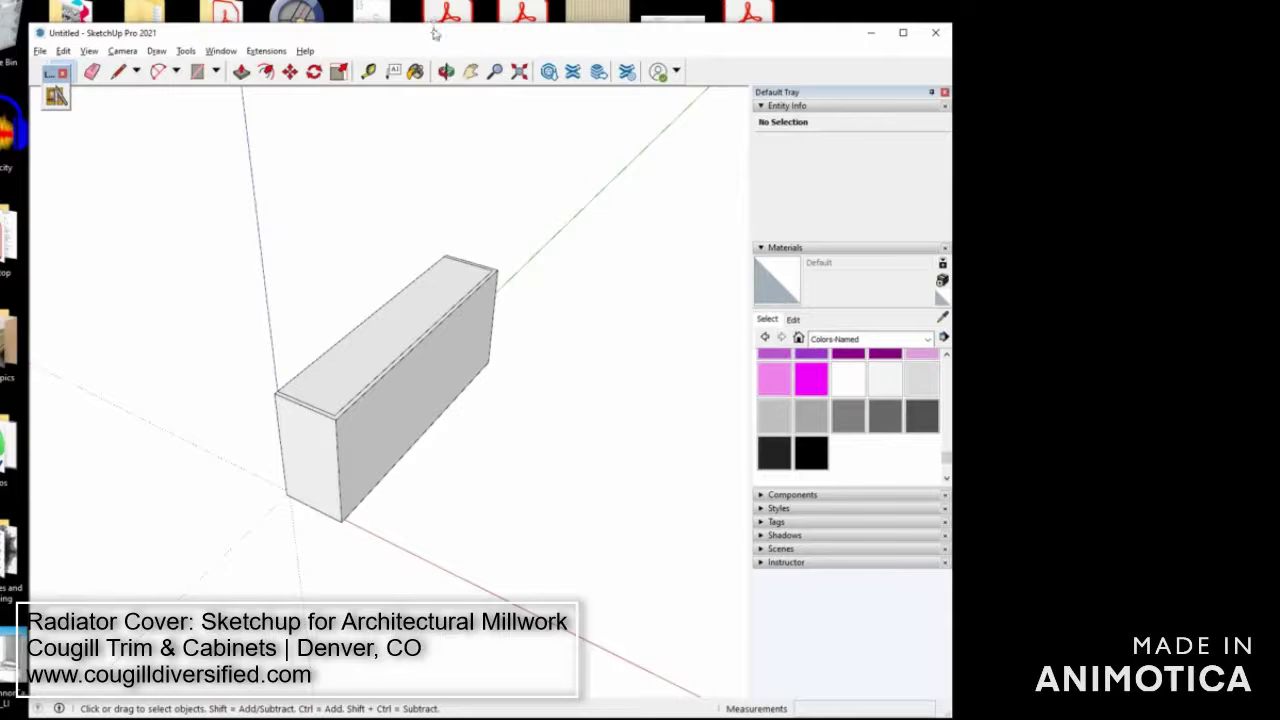
double_click(435, 34)
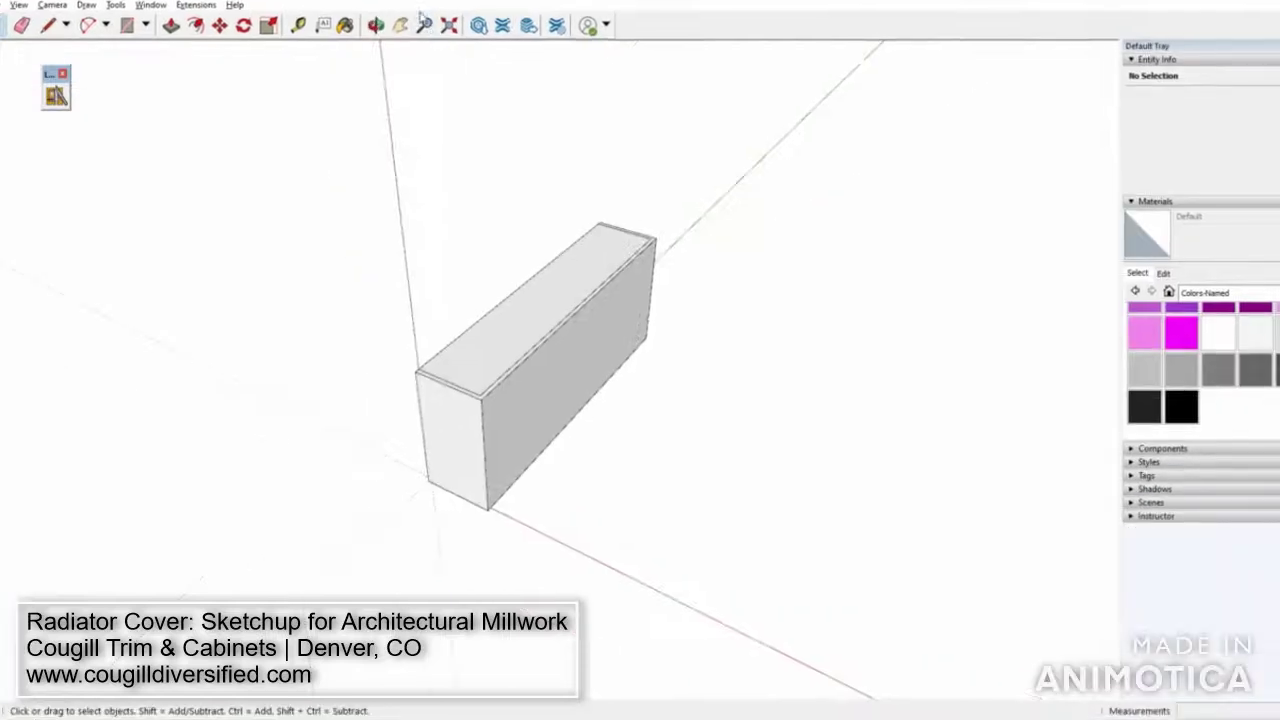
left_click_drag(292, 155, 838, 668)
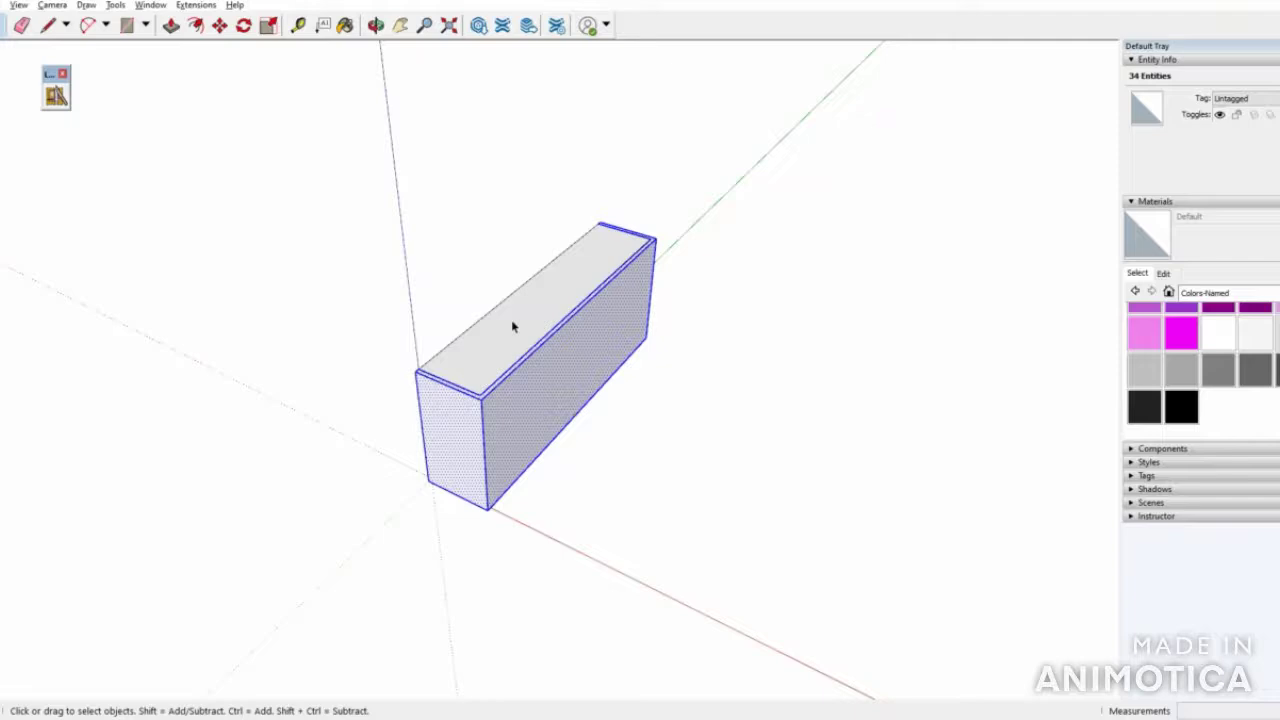
right_click(545, 427)
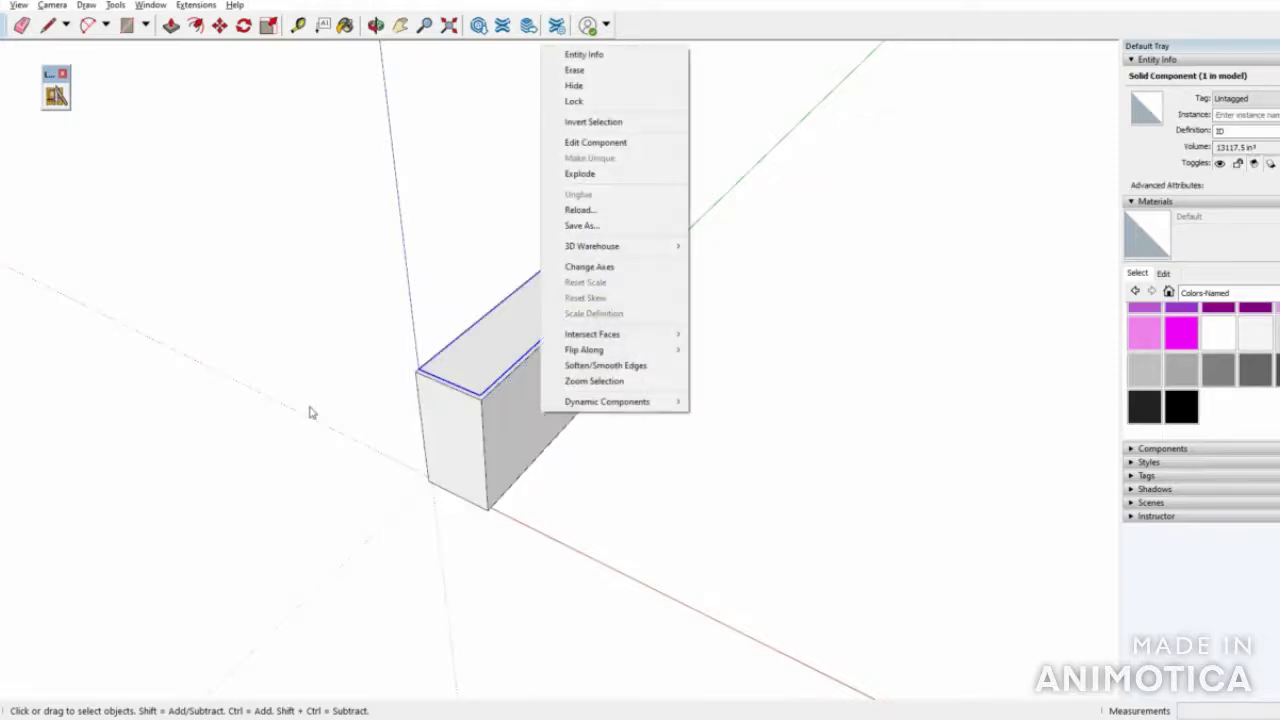
left_click(393, 413)
right_click(520, 323)
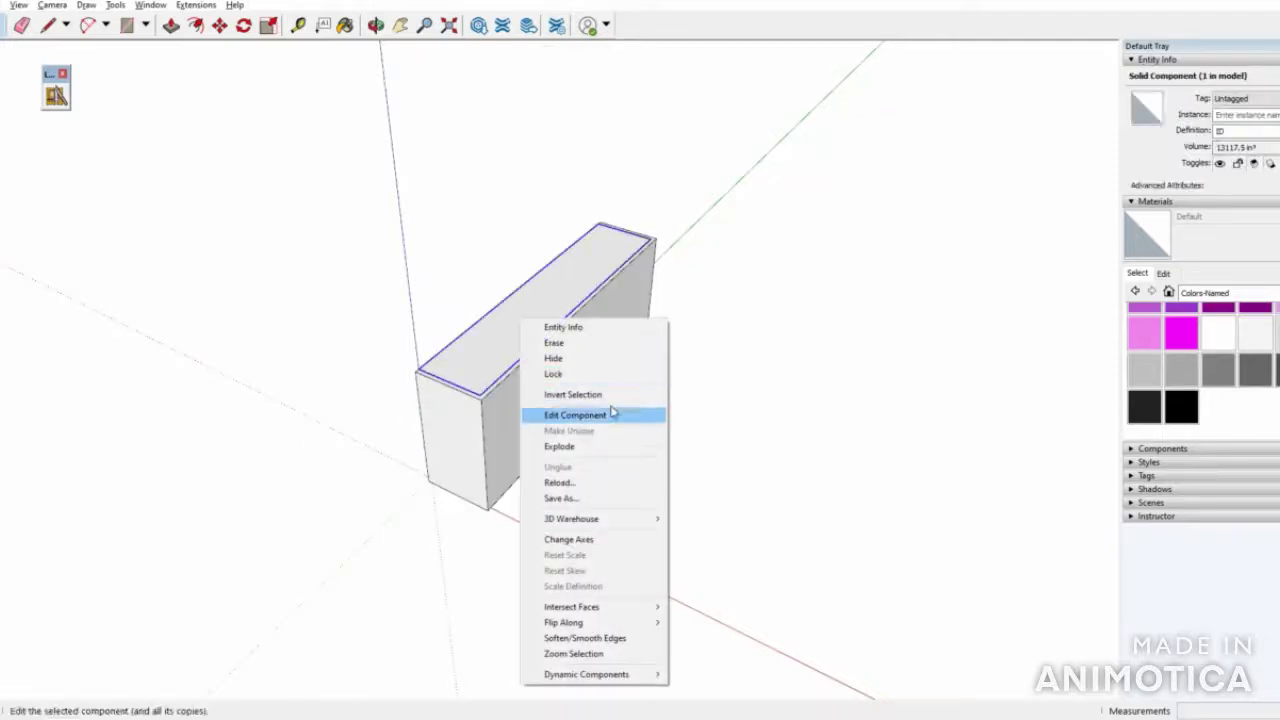
left_click(622, 360)
Make the three connected panels into a component named OD
left_click_drag(288, 168, 884, 540)
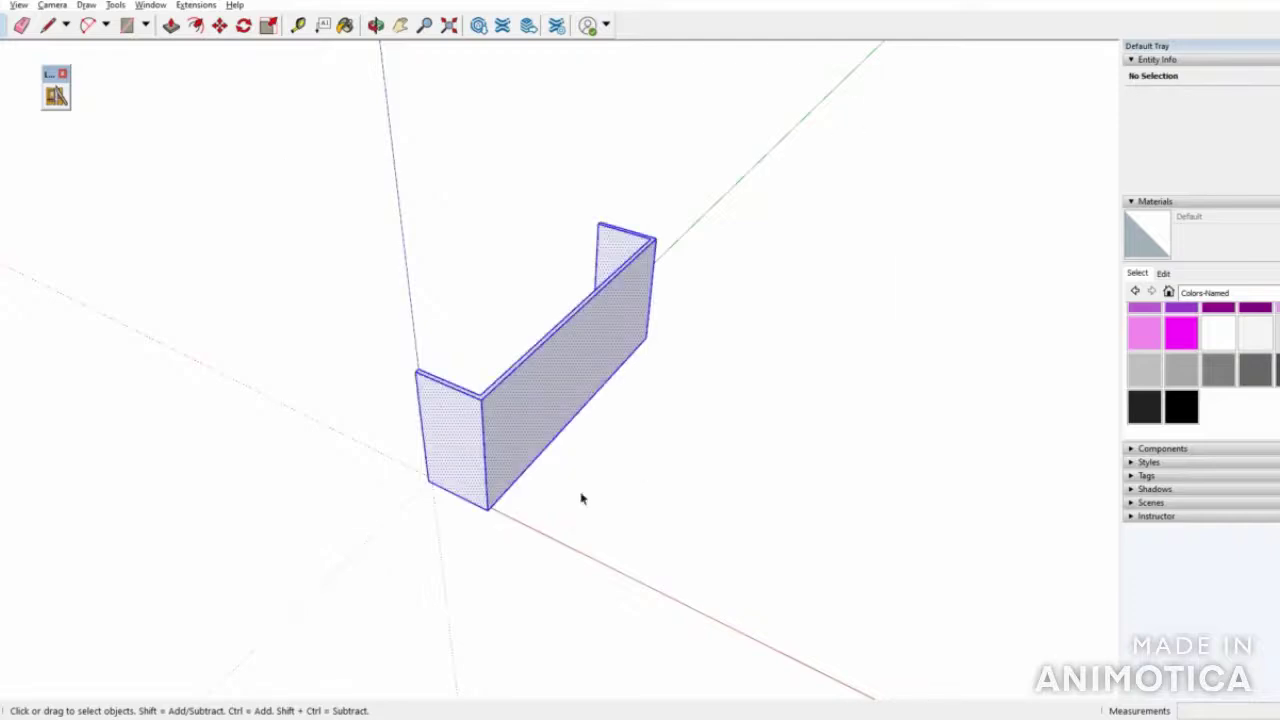
right_click(520, 438)
left_click(603, 549)
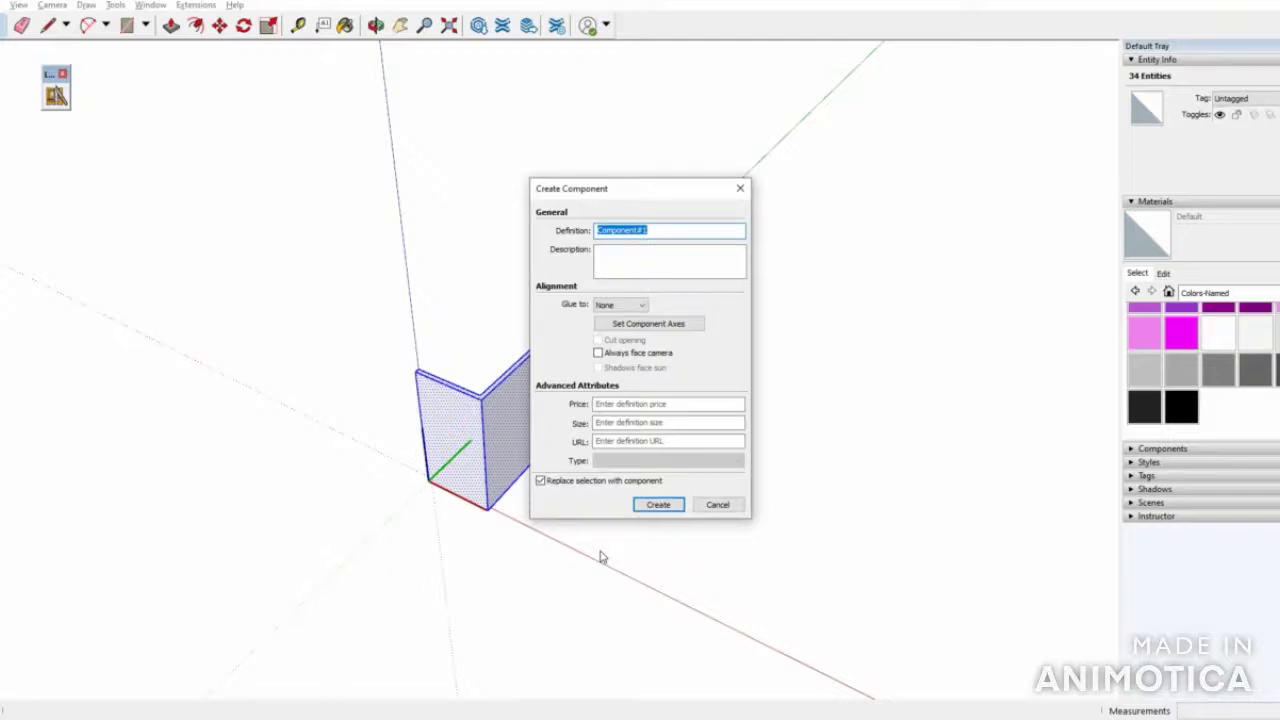
type("OD")
key("Return")
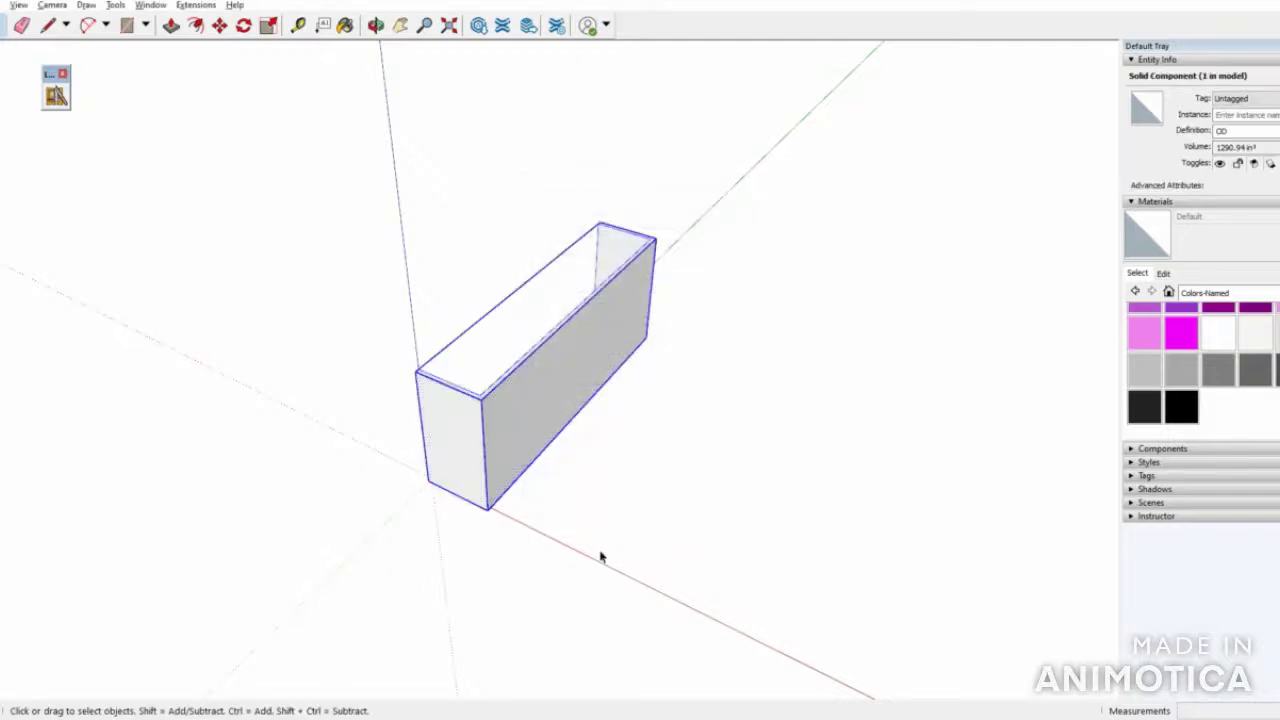
Extend the top rim of the OD component upward by 2.25"
left_click(659, 592)
left_click(517, 426)
key("o")
left_click_drag(380, 463, 594, 160)
key("space")
scroll(430, 428, "up", 2)
middle_click_drag(460, 427, 532, 431)
double_click(535, 433)
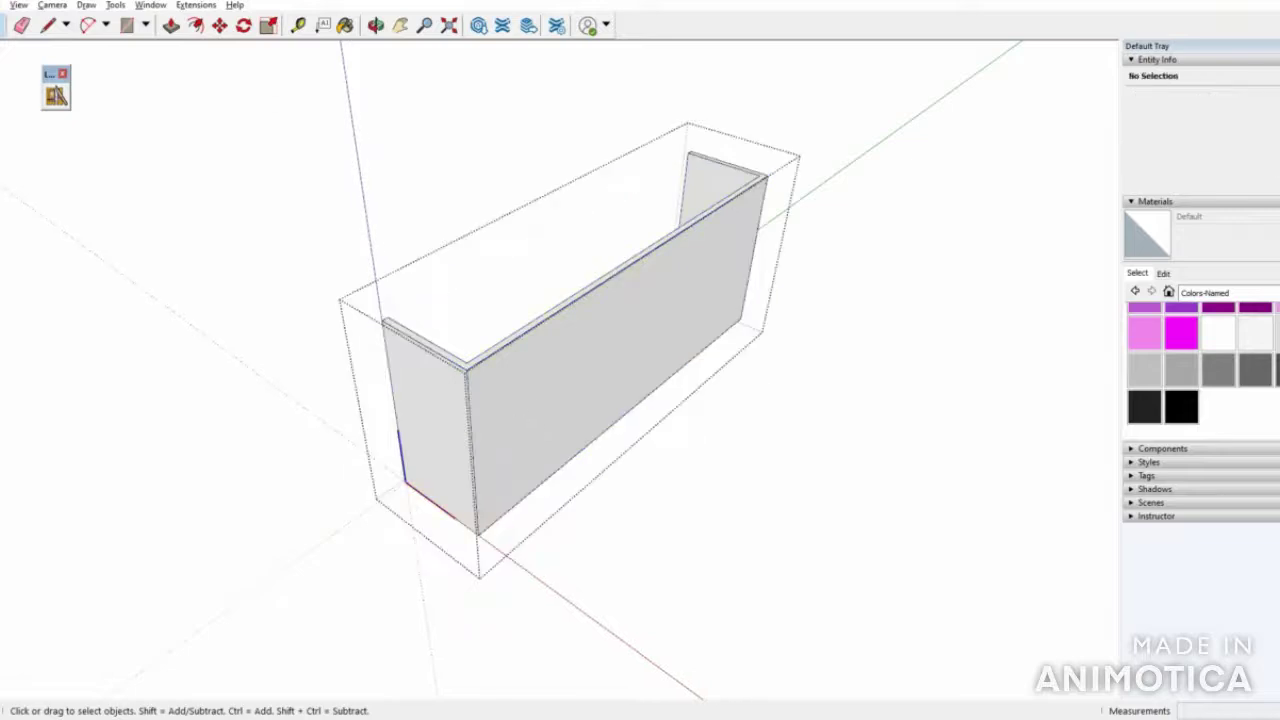
left_click(171, 25)
scroll(503, 397, "up", 5)
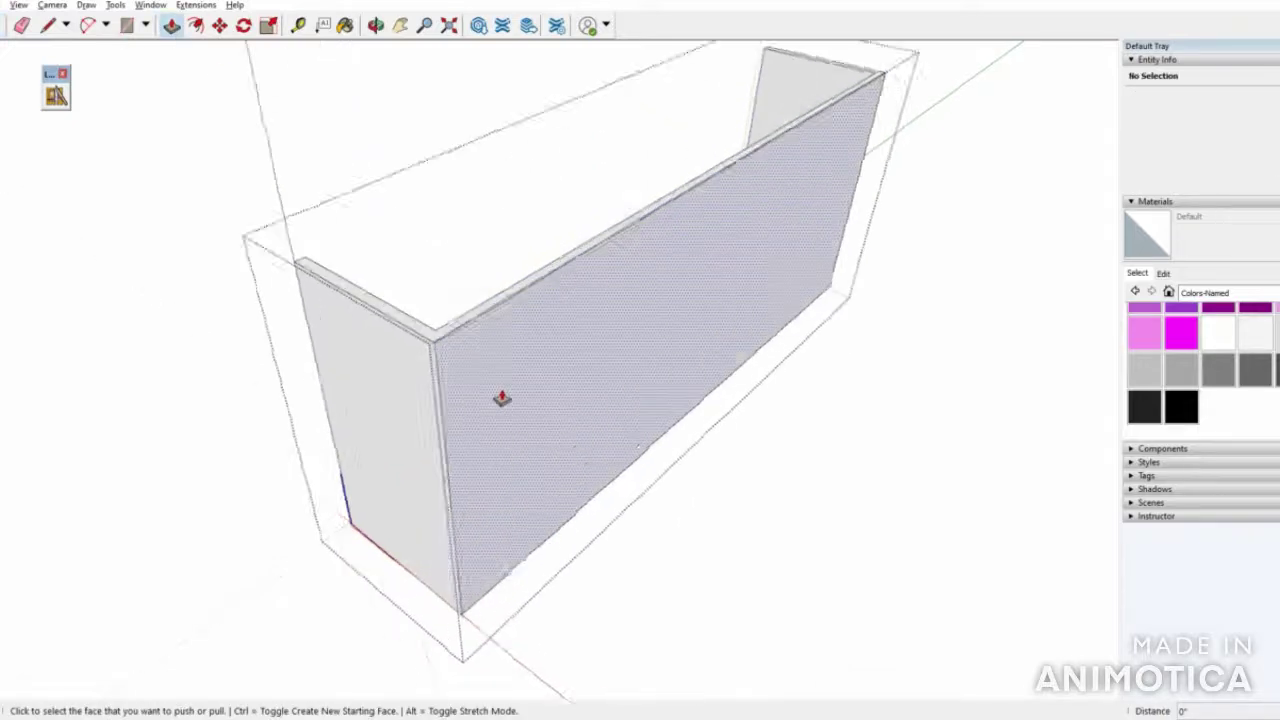
left_click(424, 327)
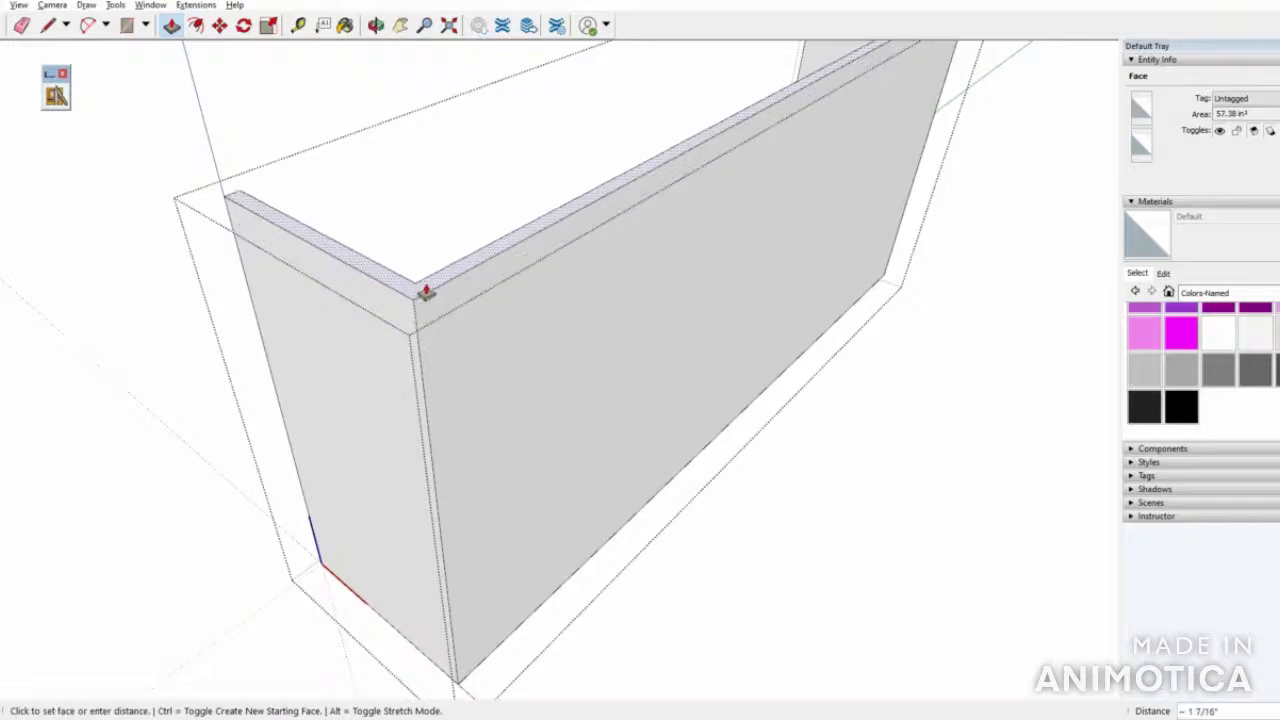
type("2")
key("Return")
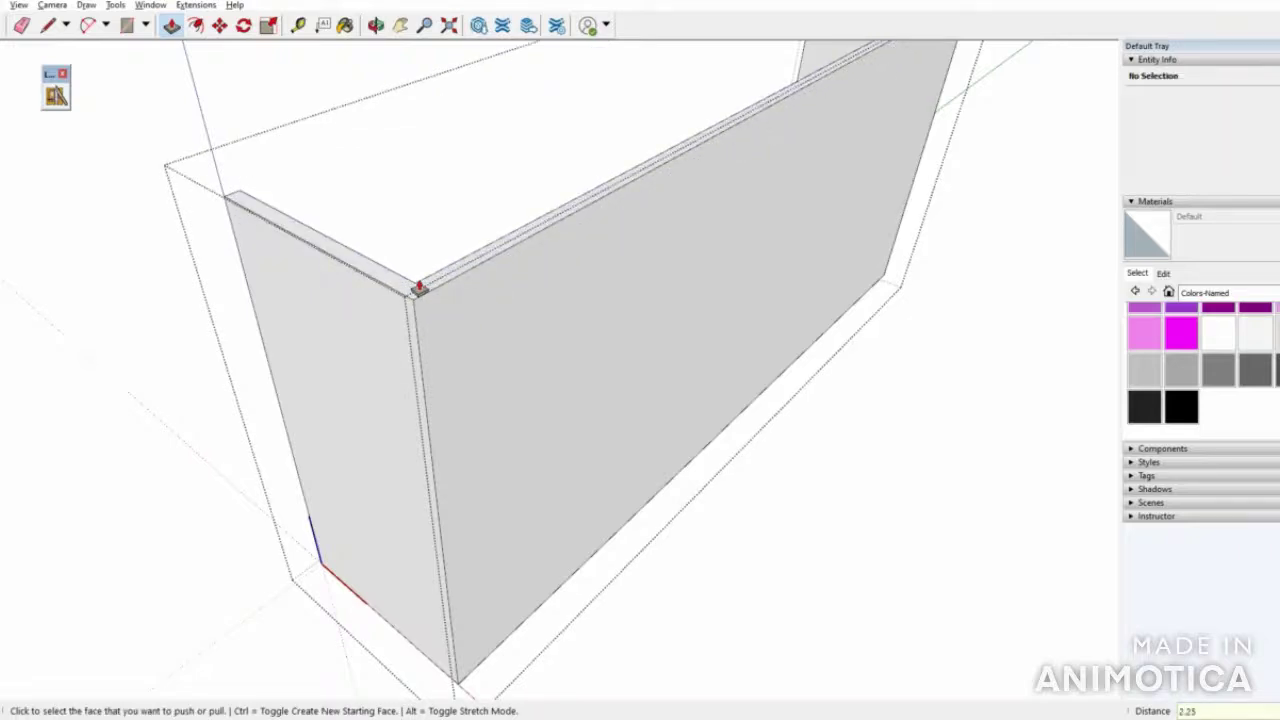
key("Return")
scroll(489, 358, "down", 4)
middle_click_drag(489, 358, 440, 263)
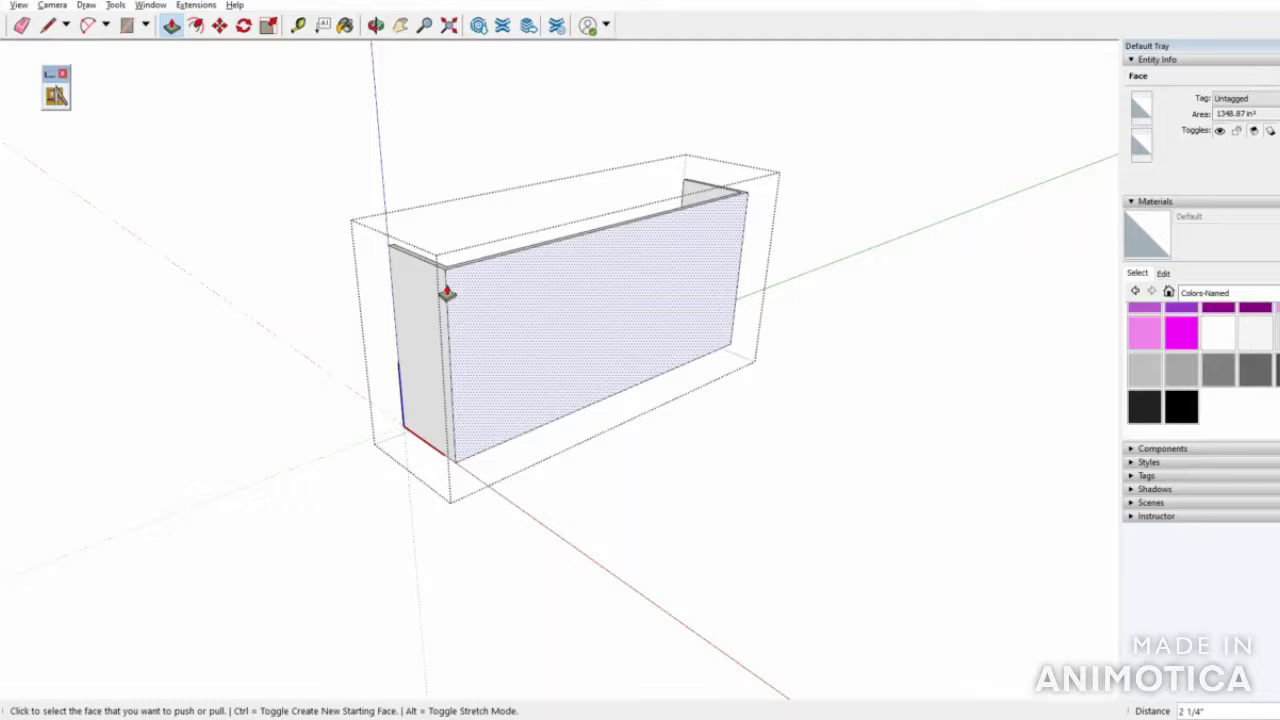
Draw a horizontal line across the OD component's end panel nearest the origin, 2.25" below its top edge
middle_click_drag(447, 293, 540, 358)
middle_click_drag(394, 343, 458, 322)
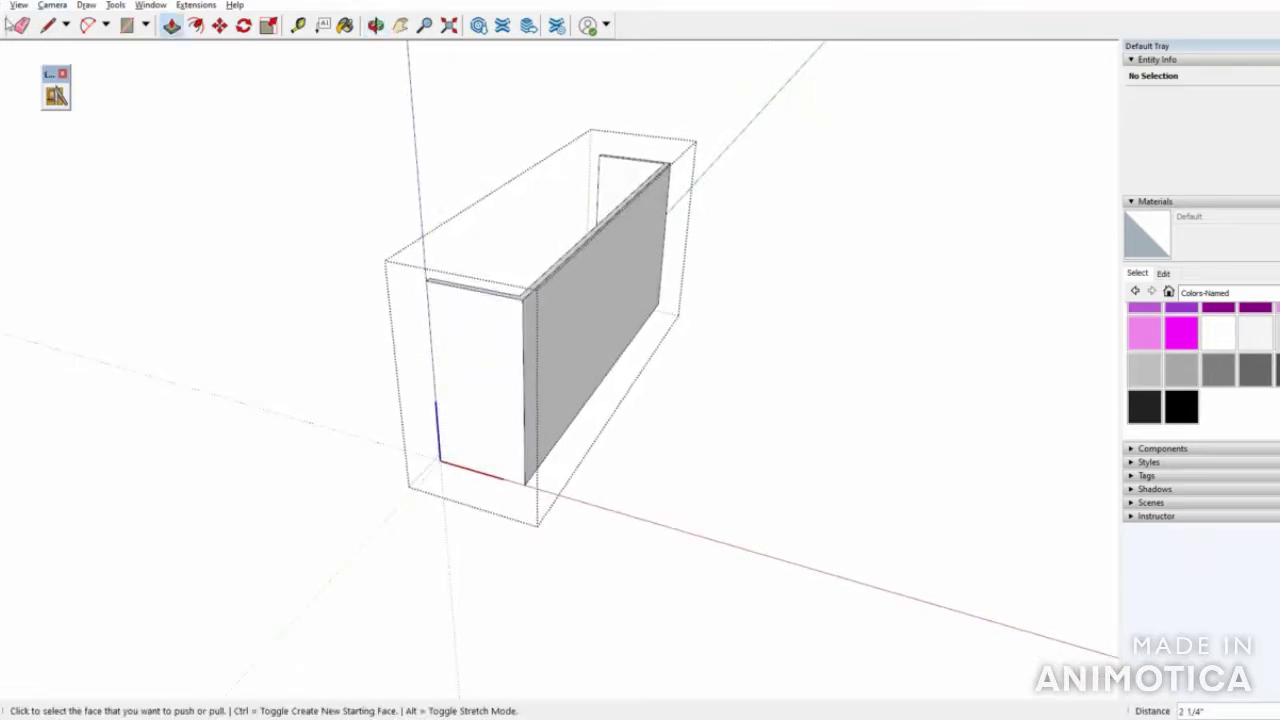
middle_click_drag(150, 250, 393, 394)
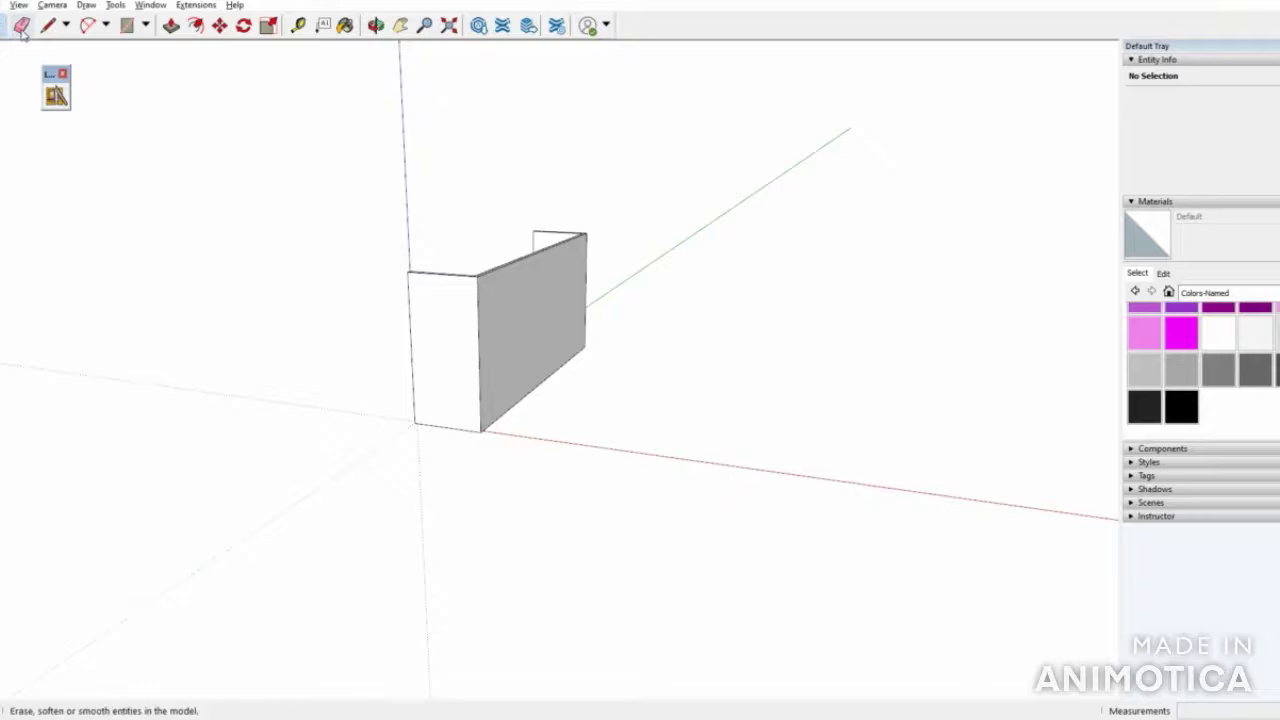
mouse_move(423, 341)
middle_mouse_down()
mouse_move(466, 409)
mouse_move(477, 400)
middle_mouse_up()
double_click(477, 400)
left_click(48, 25)
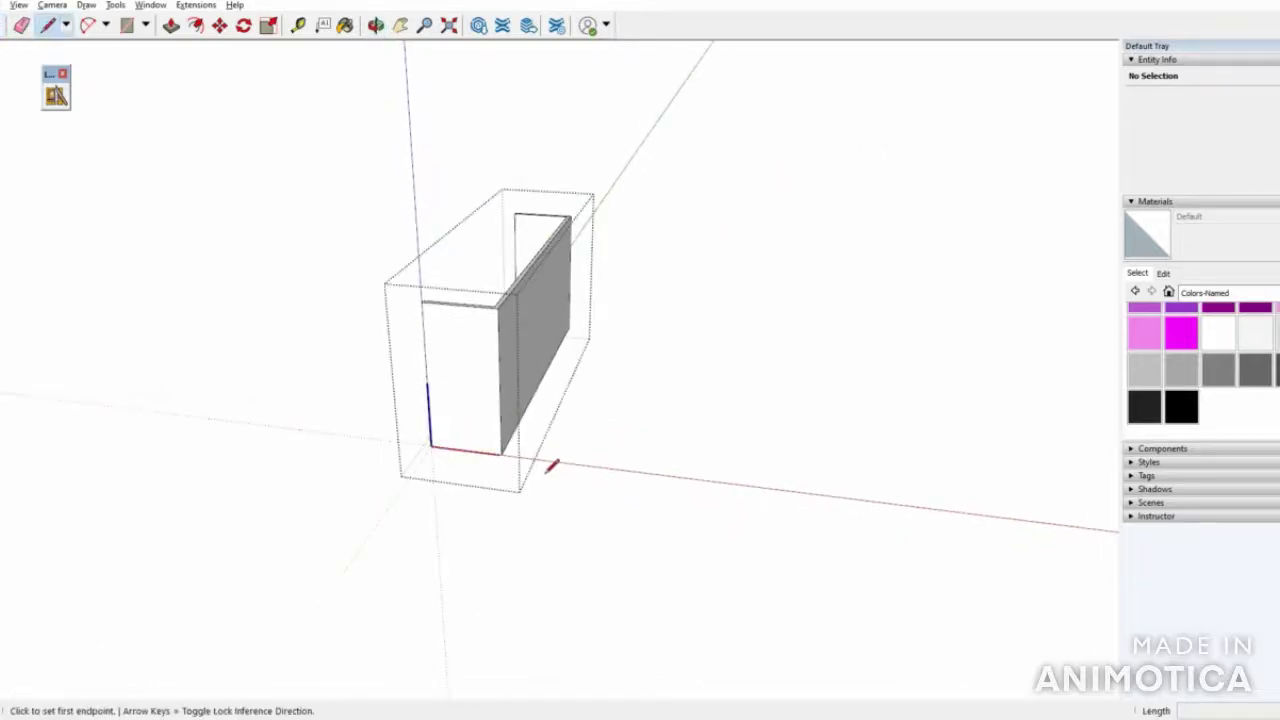
scroll(508, 383, "up", 3)
left_click(360, 190)
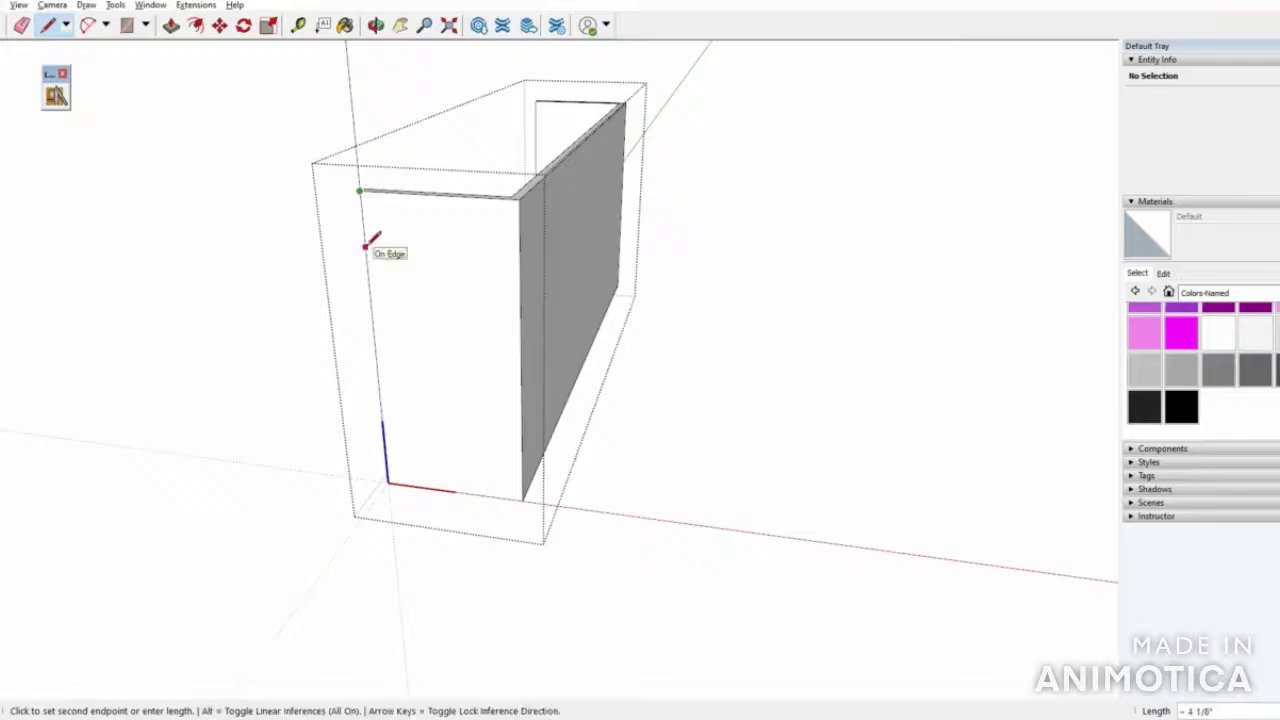
left_click(365, 247)
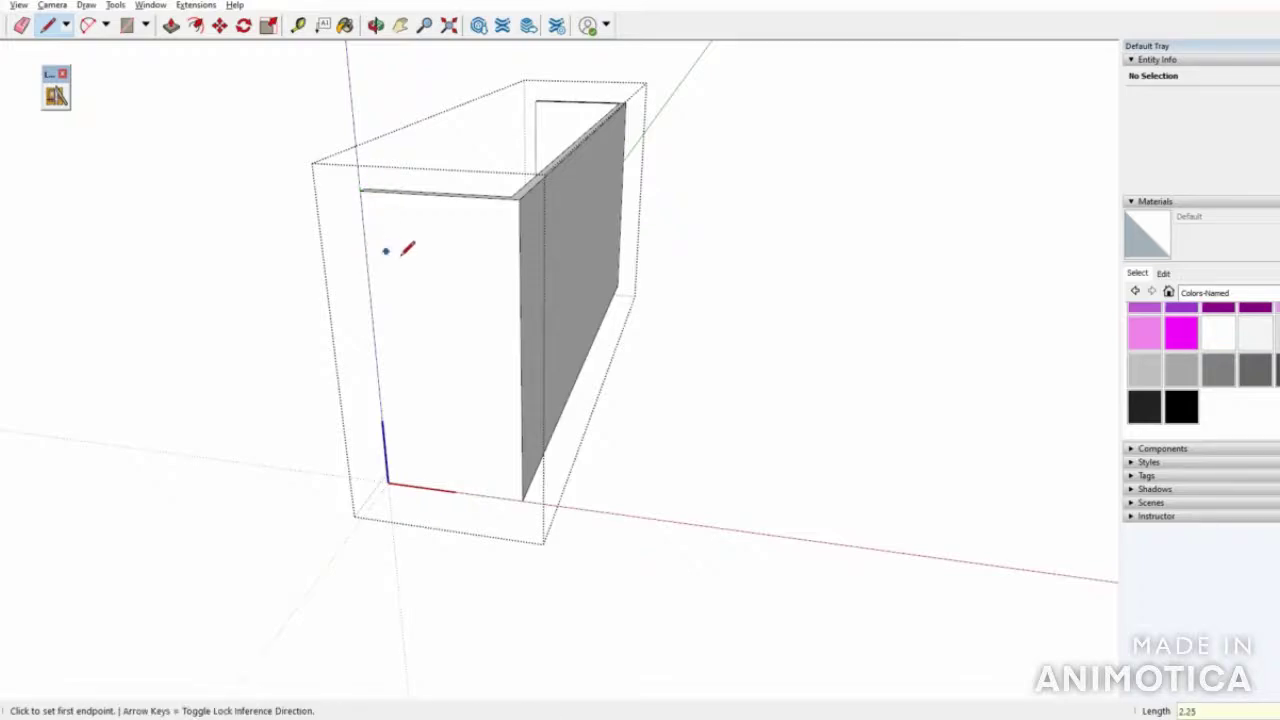
left_click(361, 218)
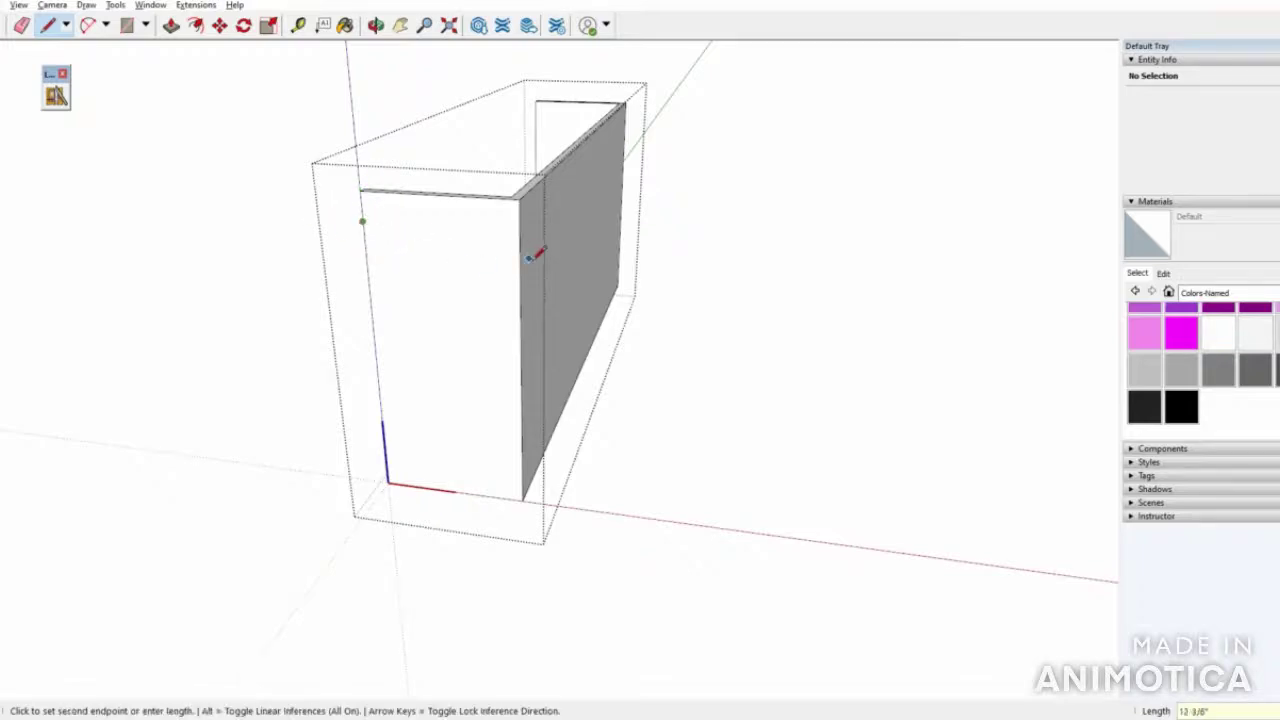
left_click(523, 229)
Continue the horizontal line across the long front panel and the opposite end panel of the OD component
mouse_move(600, 271)
middle_mouse_down()
mouse_move(290, 367)
mouse_move(325, 290)
middle_mouse_up()
left_click(316, 281)
left_click(828, 116)
middle_click_drag(828, 116, 803, 408)
middle_click_drag(1011, 449, 635, 343)
left_click(700, 382)
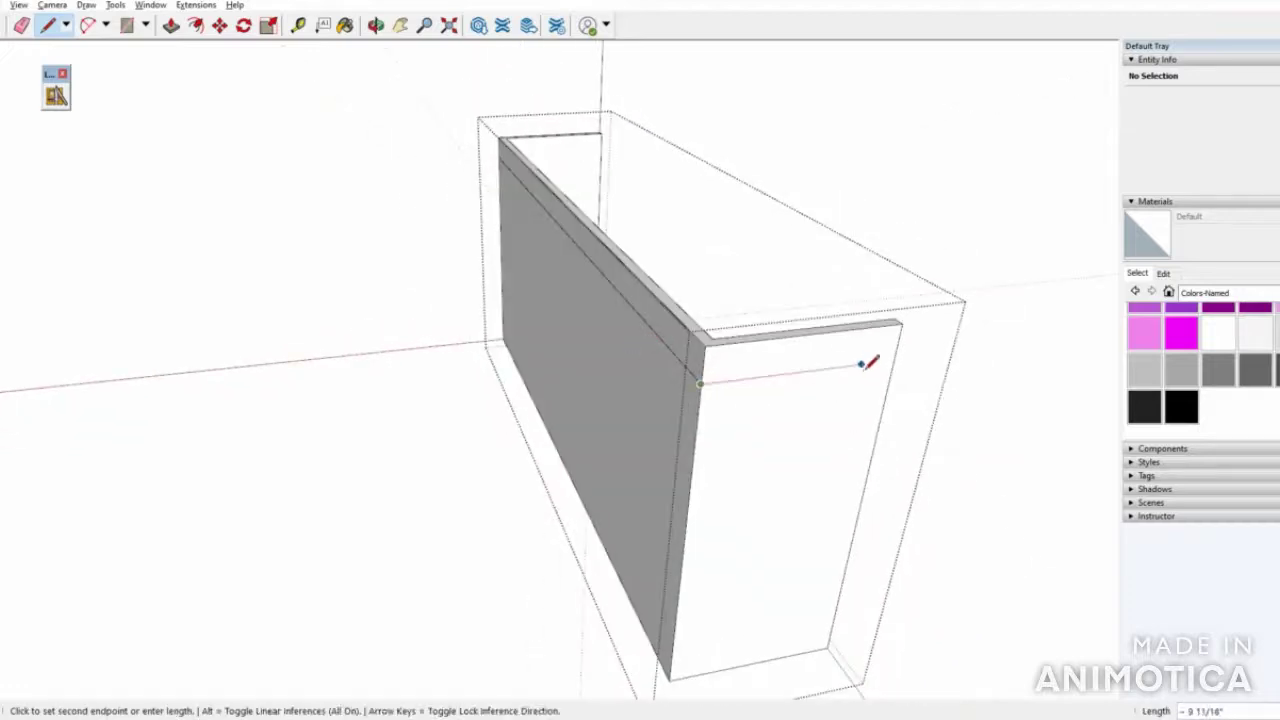
left_click(895, 361)
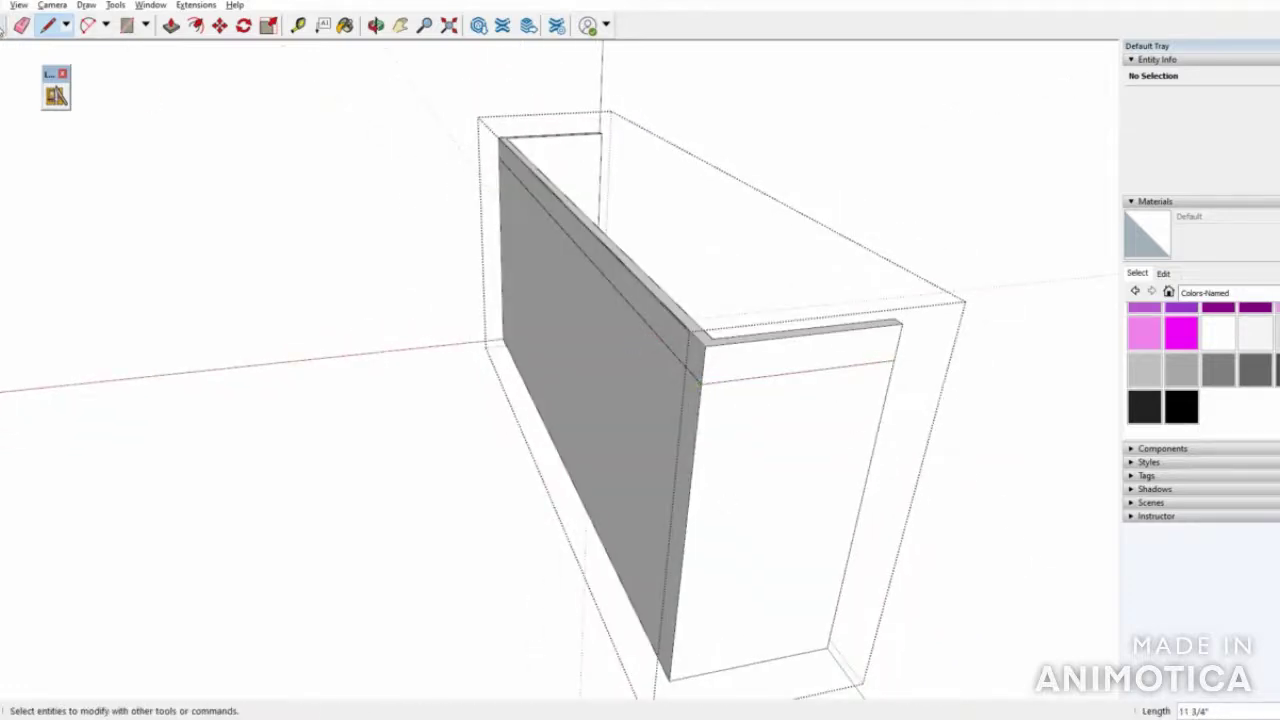
left_click(4, 27)
middle_click_drag(334, 454, 826, 443)
middle_click_drag(323, 580, 664, 532)
Extend the open rear edge of the end panel nearest the origin by 3/4" within the OD component
left_click(48, 25)
middle_click_drag(214, 342, 352, 413)
middle_click_drag(425, 442, 697, 449)
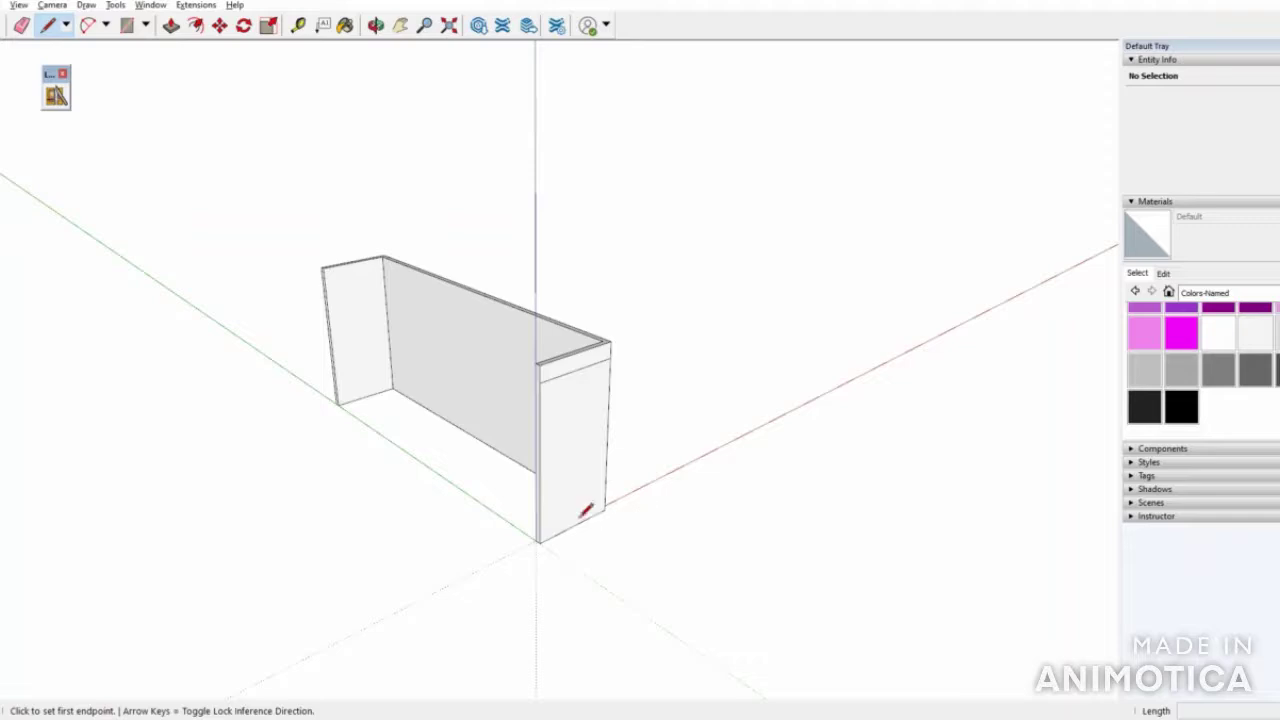
left_click(172, 27)
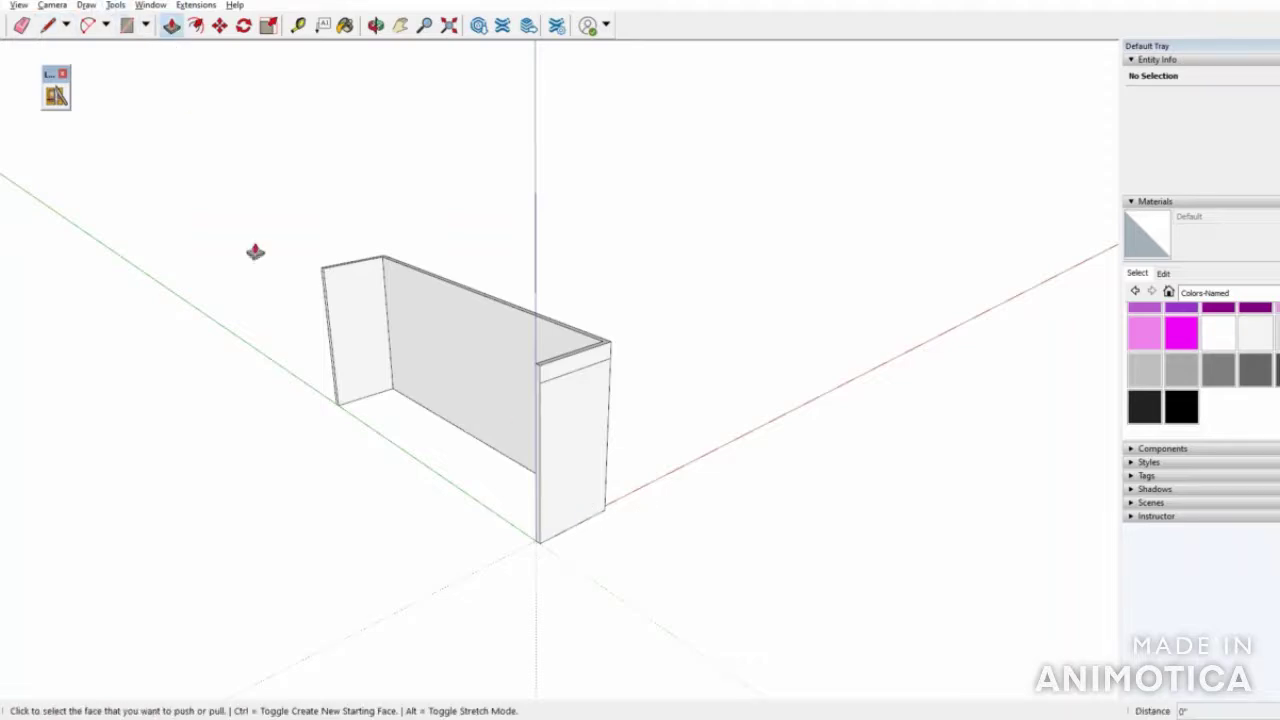
scroll(544, 537, "up", 5)
middle_click_drag(544, 535, 580, 606)
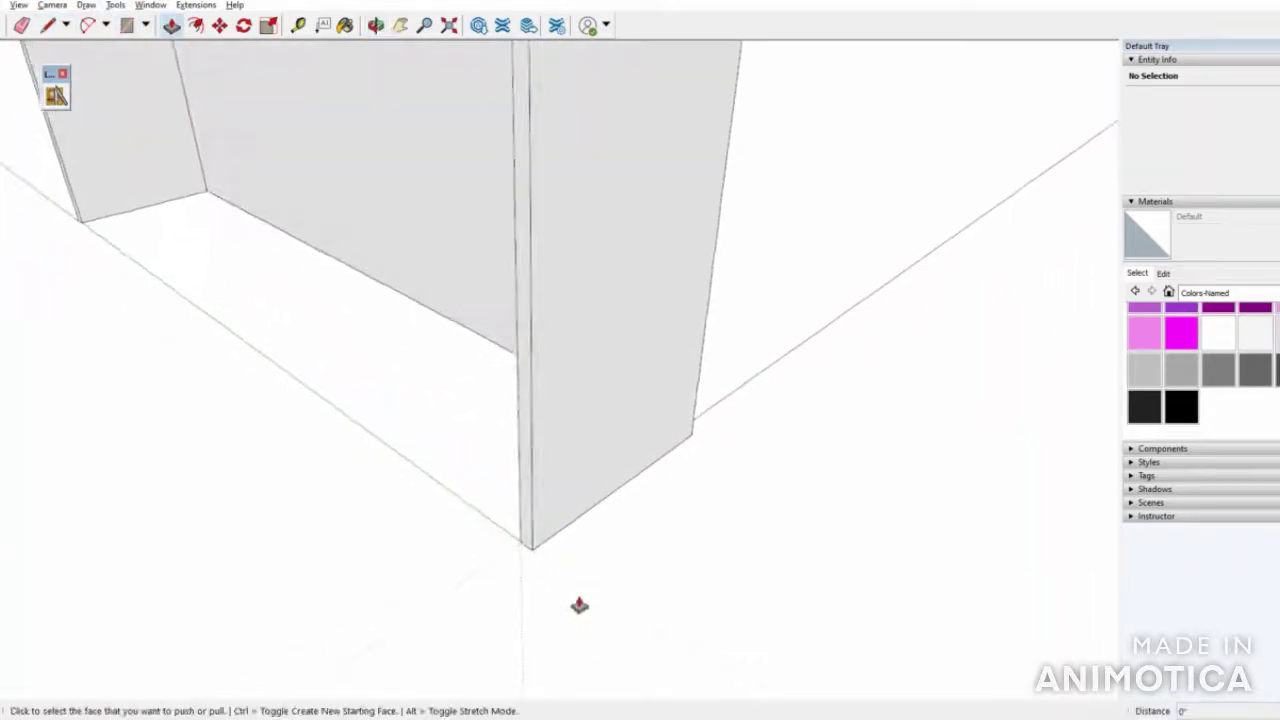
scroll(580, 606, "down", 3)
key("space")
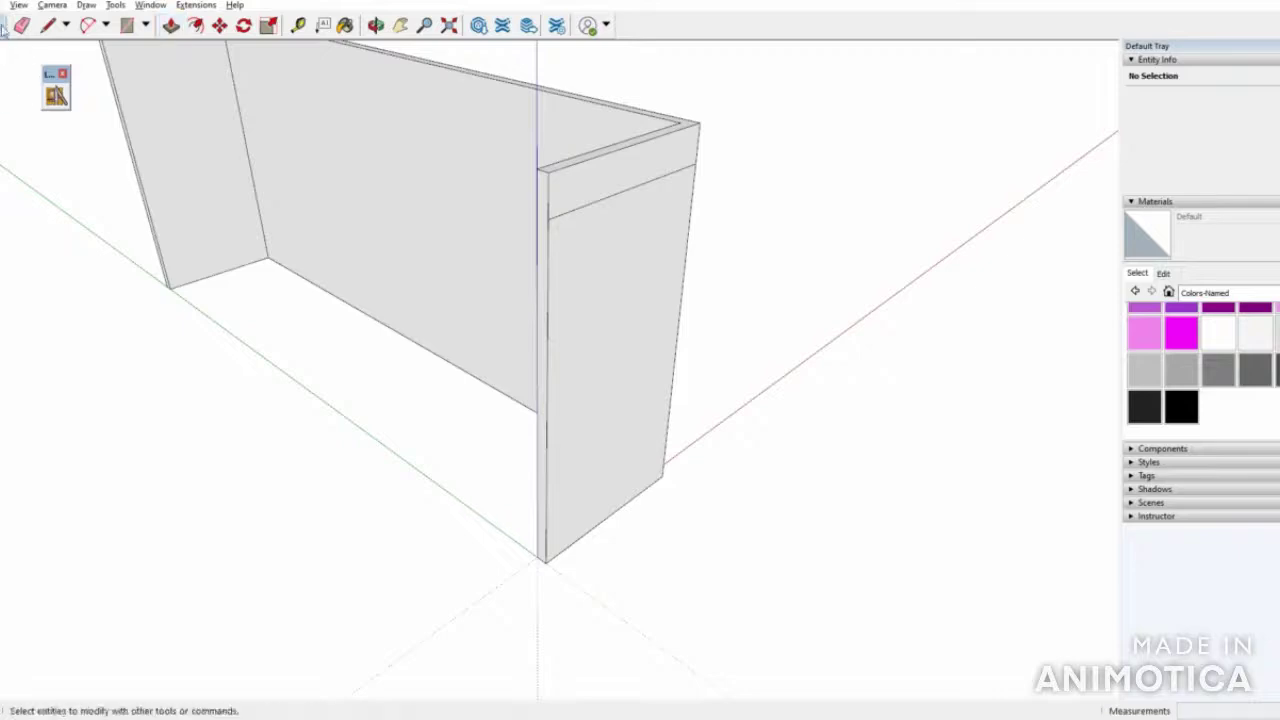
left_click(557, 506)
double_click(548, 507)
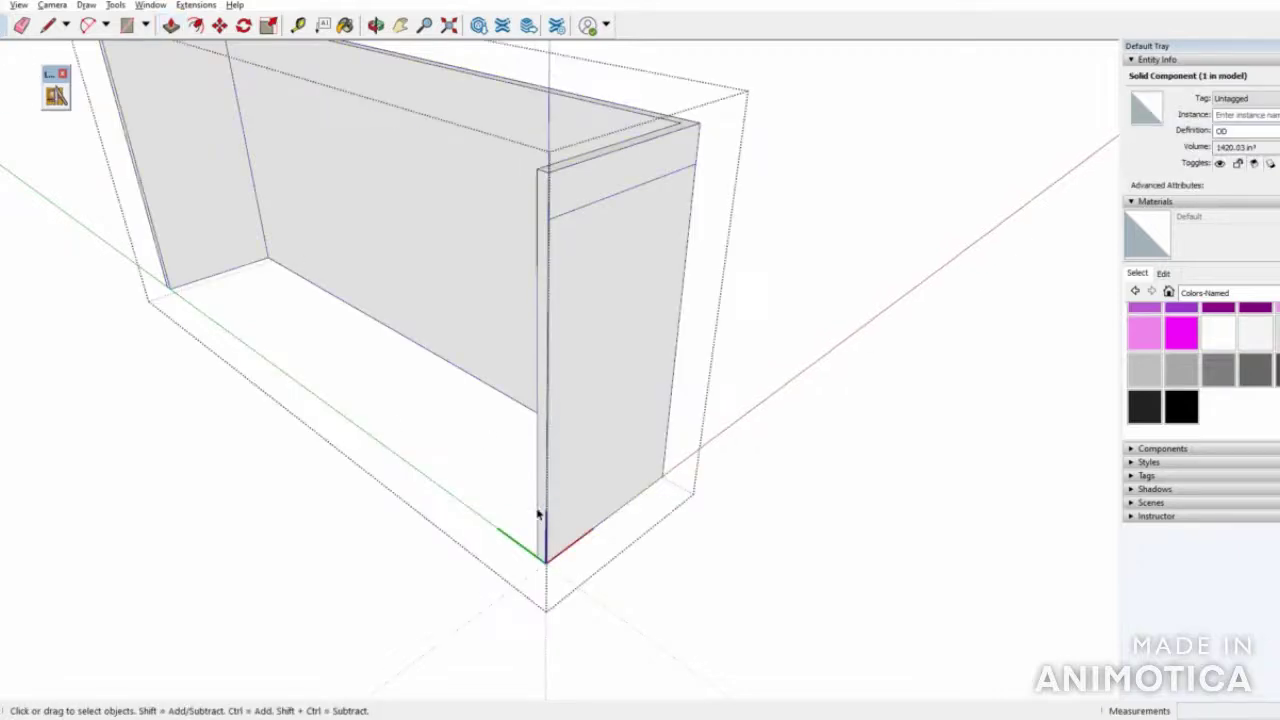
left_click(543, 512)
scroll(543, 515, "up", 2)
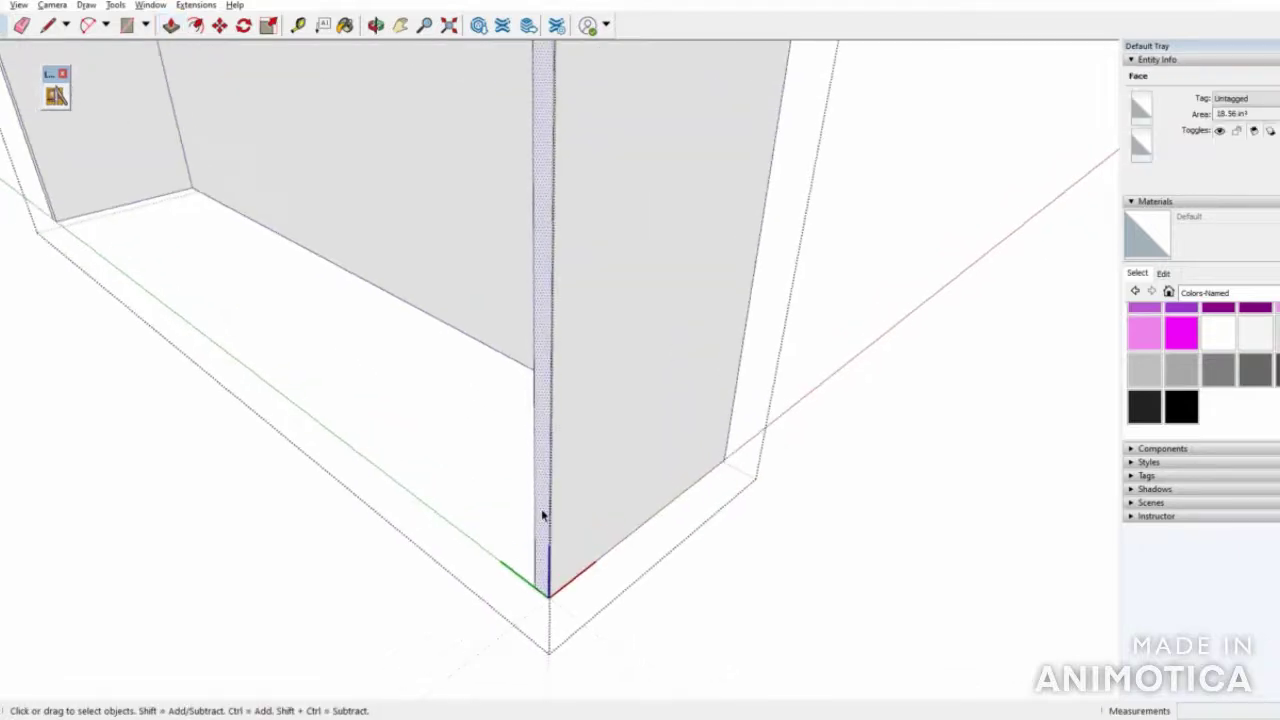
key("p")
left_click(539, 515)
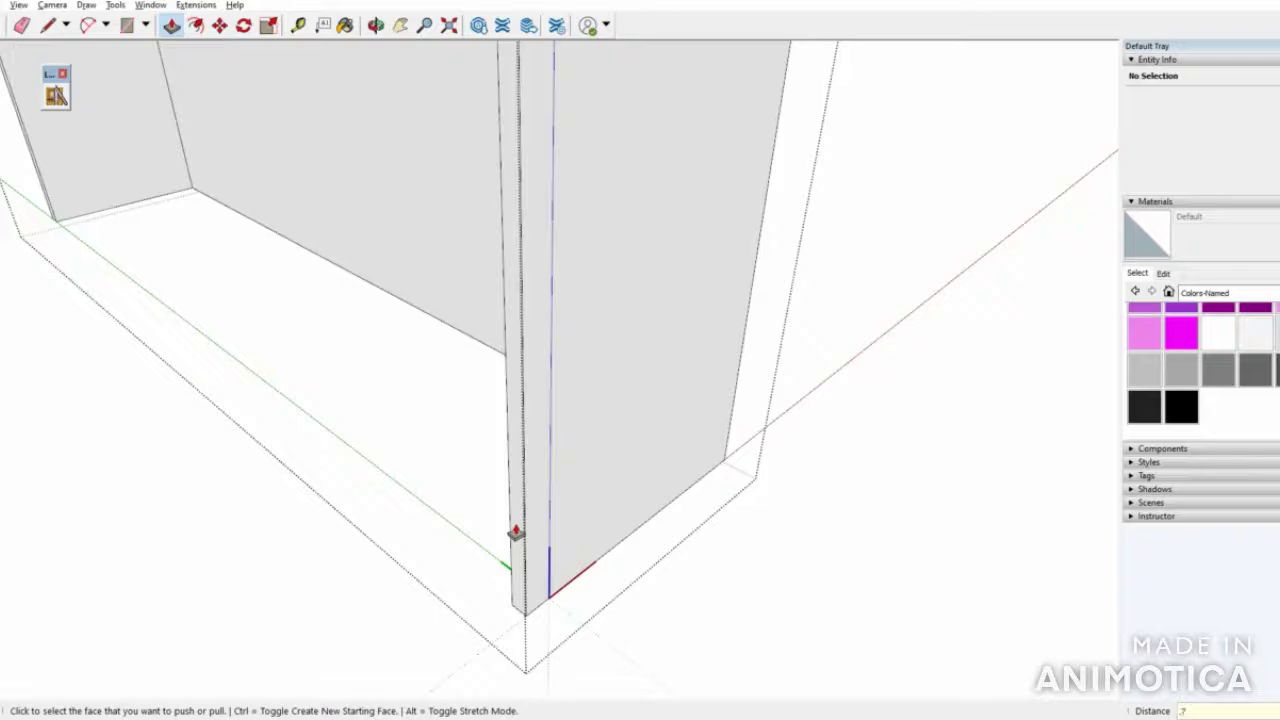
scroll(703, 457, "down", 6)
Extend the open rear edge of the opposite end panel by 3/4"
middle_click_drag(423, 409, 146, 111)
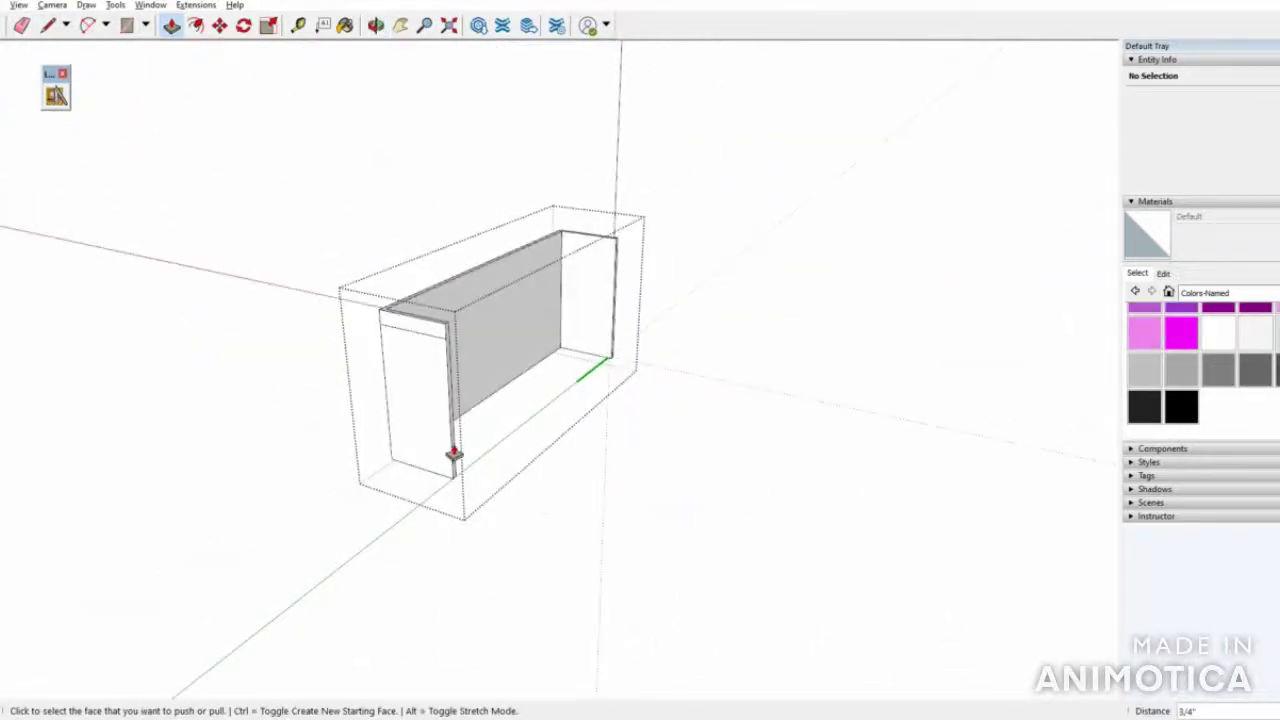
scroll(443, 437, "up", 5)
left_click(454, 480)
left_click(481, 492)
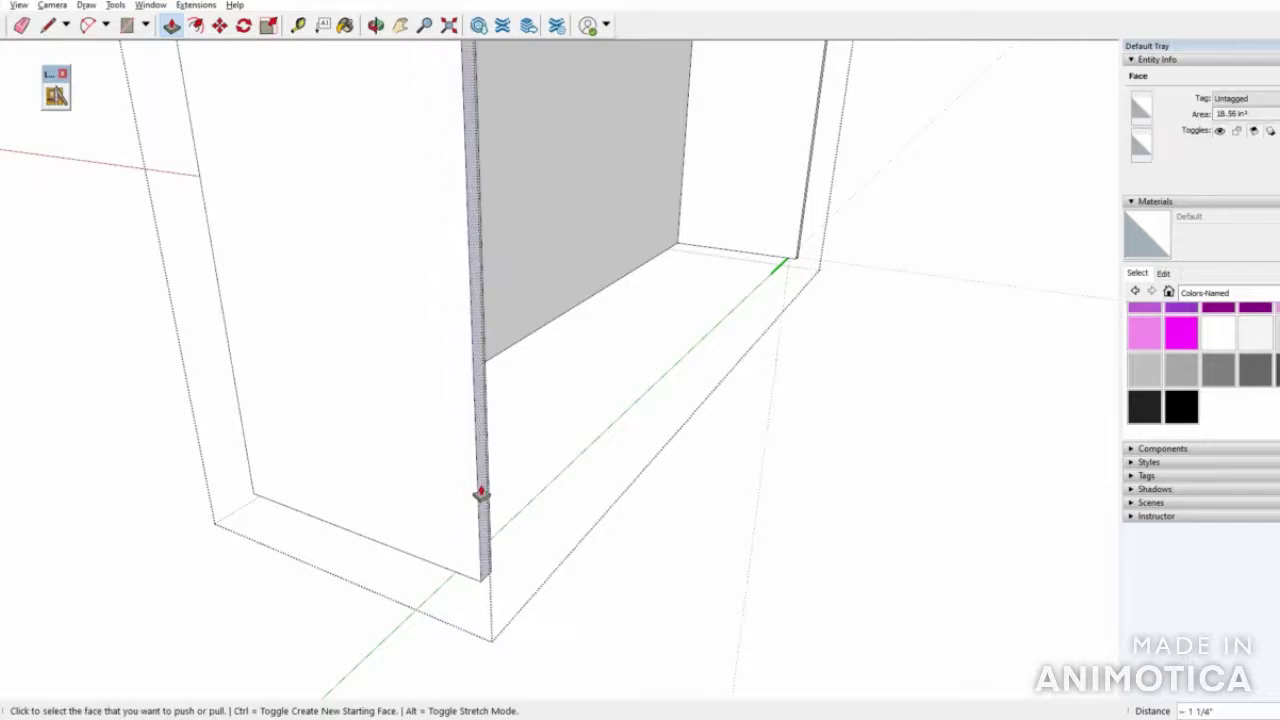
key("Return")
scroll(711, 549, "down", 5)
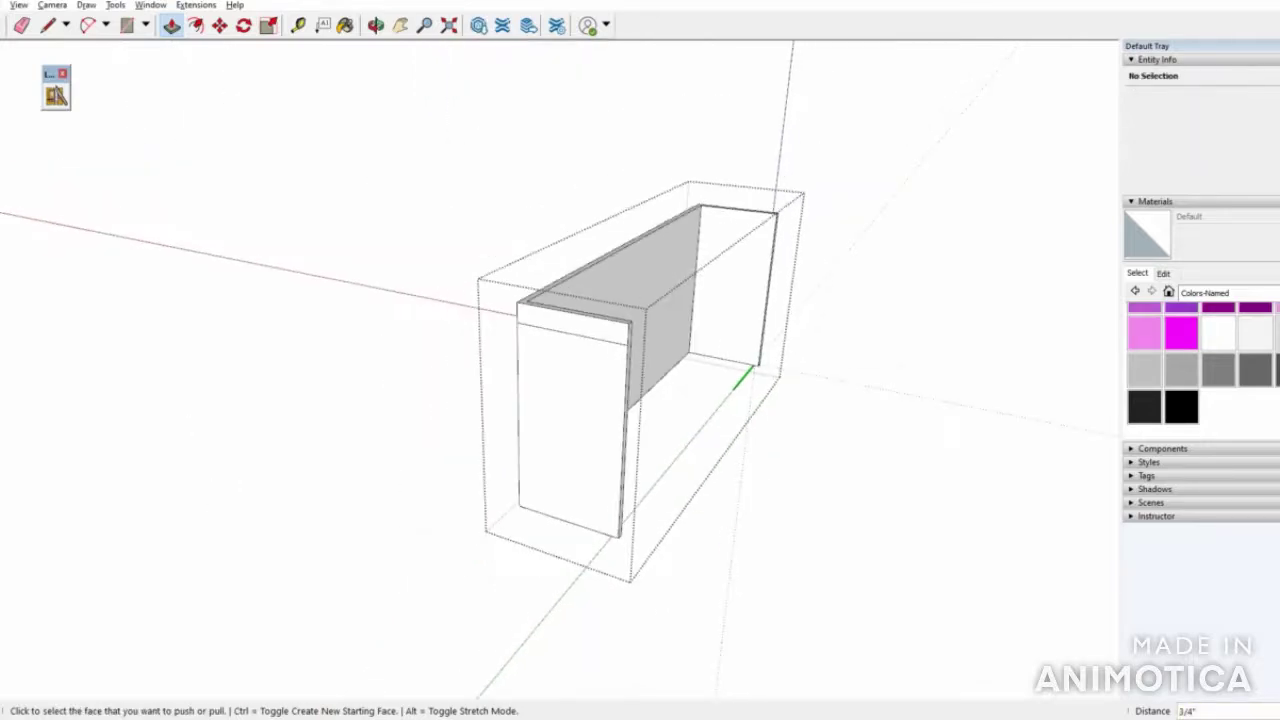
Draw a full-height vertical line on the far end panel, 0.75" in from its rear edge
left_click(47, 25)
scroll(612, 531, "up", 3)
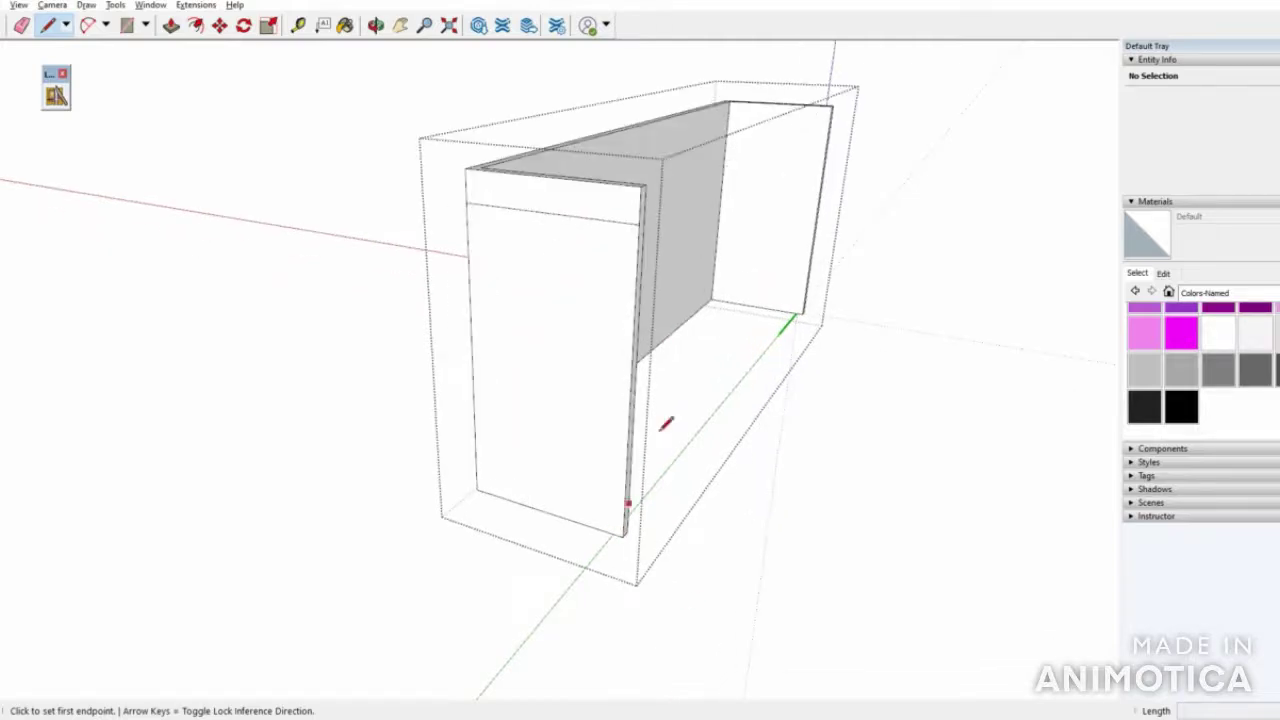
left_click(642, 186)
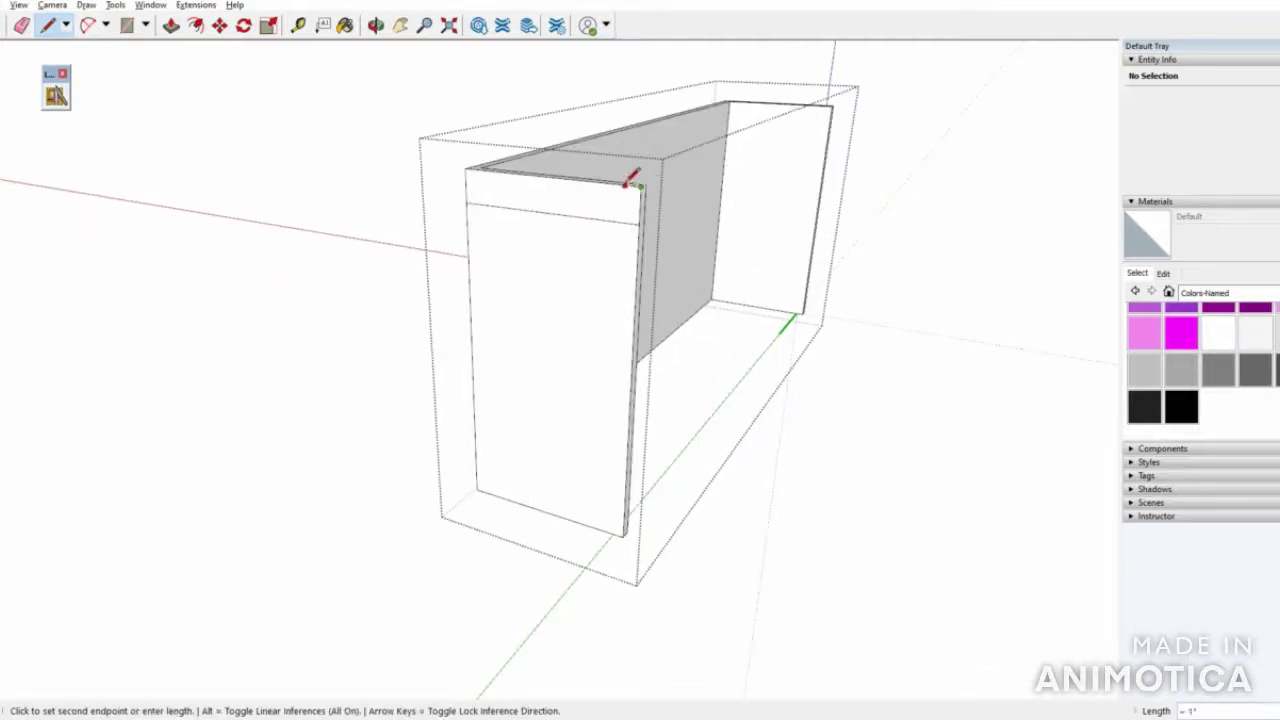
left_click(627, 180)
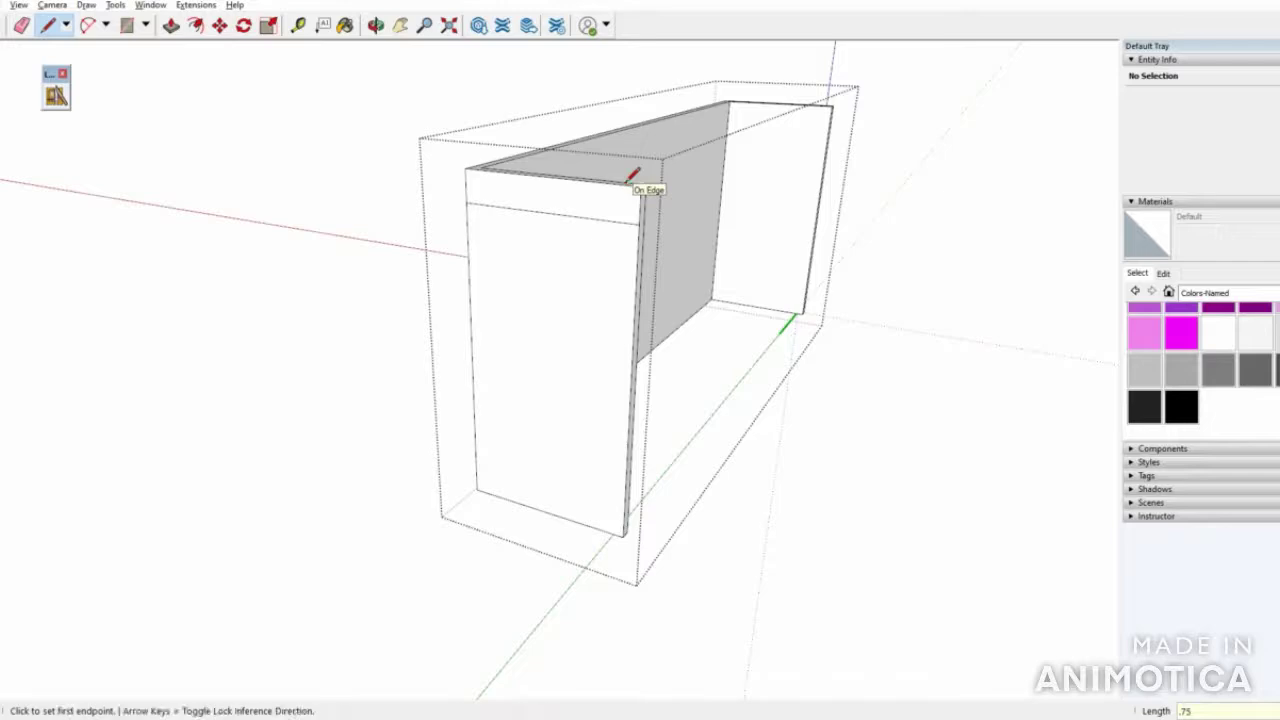
left_click(629, 185)
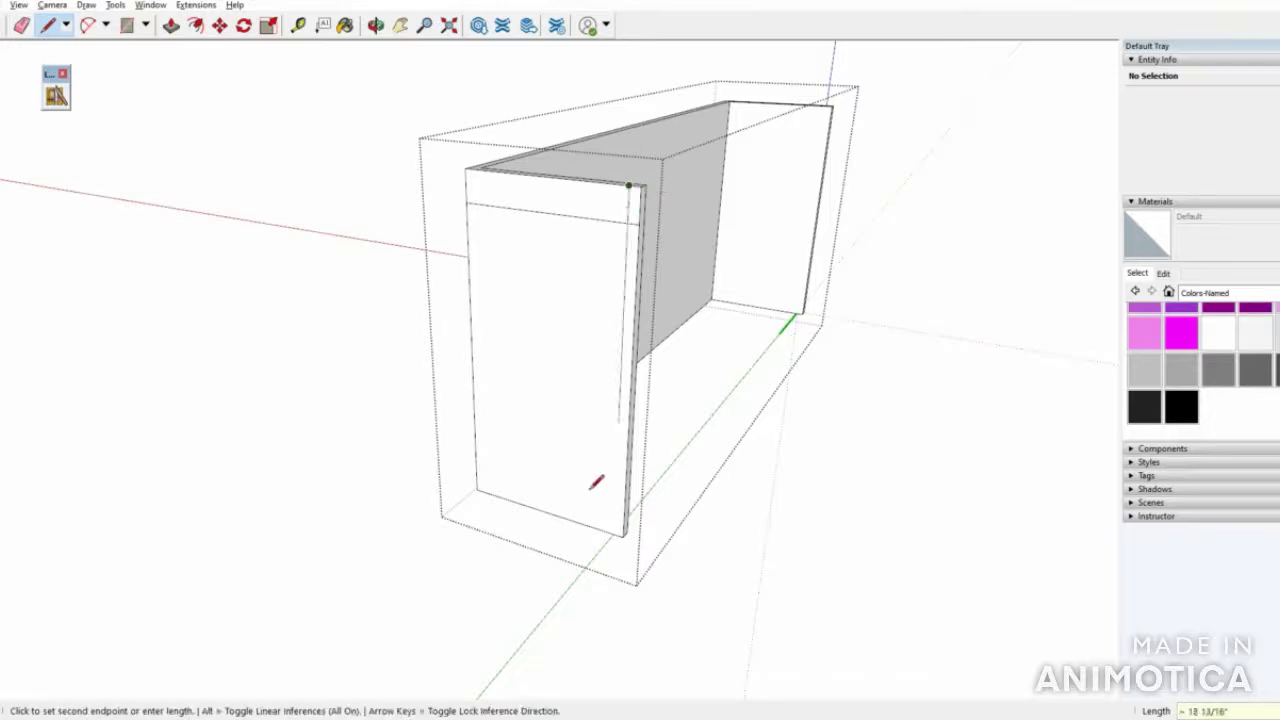
left_click(613, 534)
Draw the matching vertical line near the rear edge of the end panel by the origin and leave the component
scroll(437, 519, "down", 4)
middle_click_drag(837, 404, 74, 364)
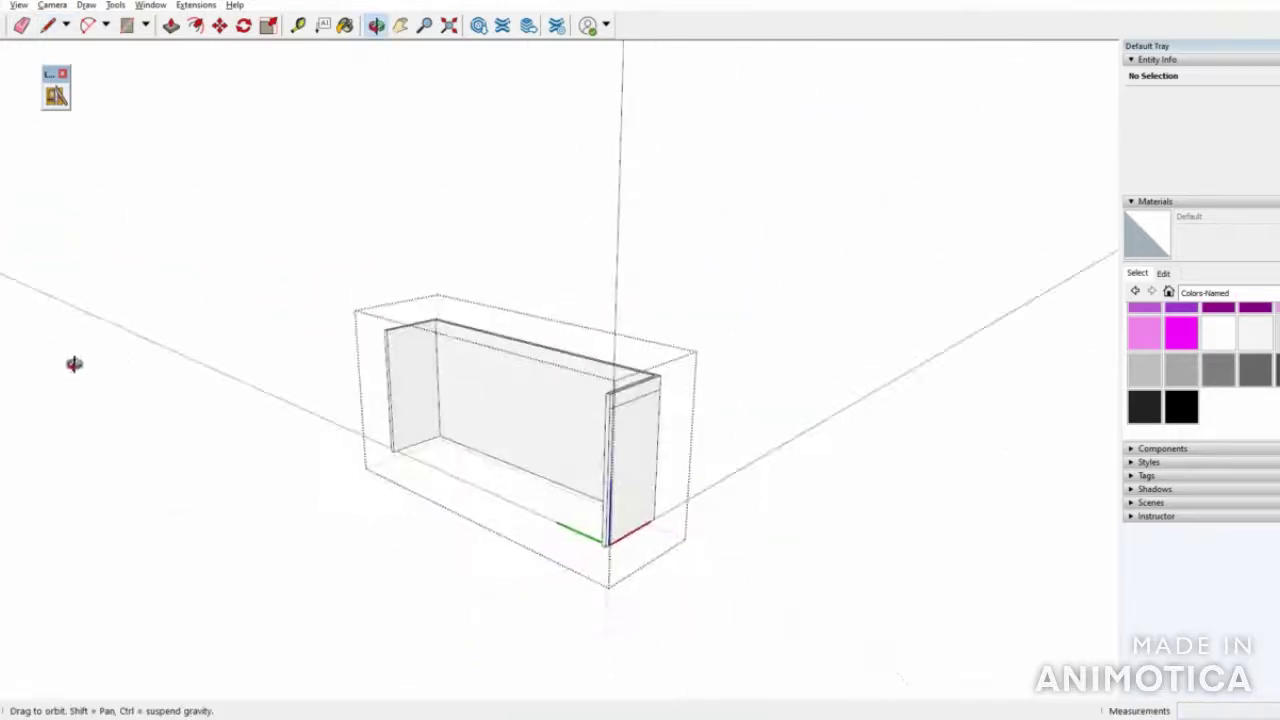
middle_click_drag(885, 634, 509, 408)
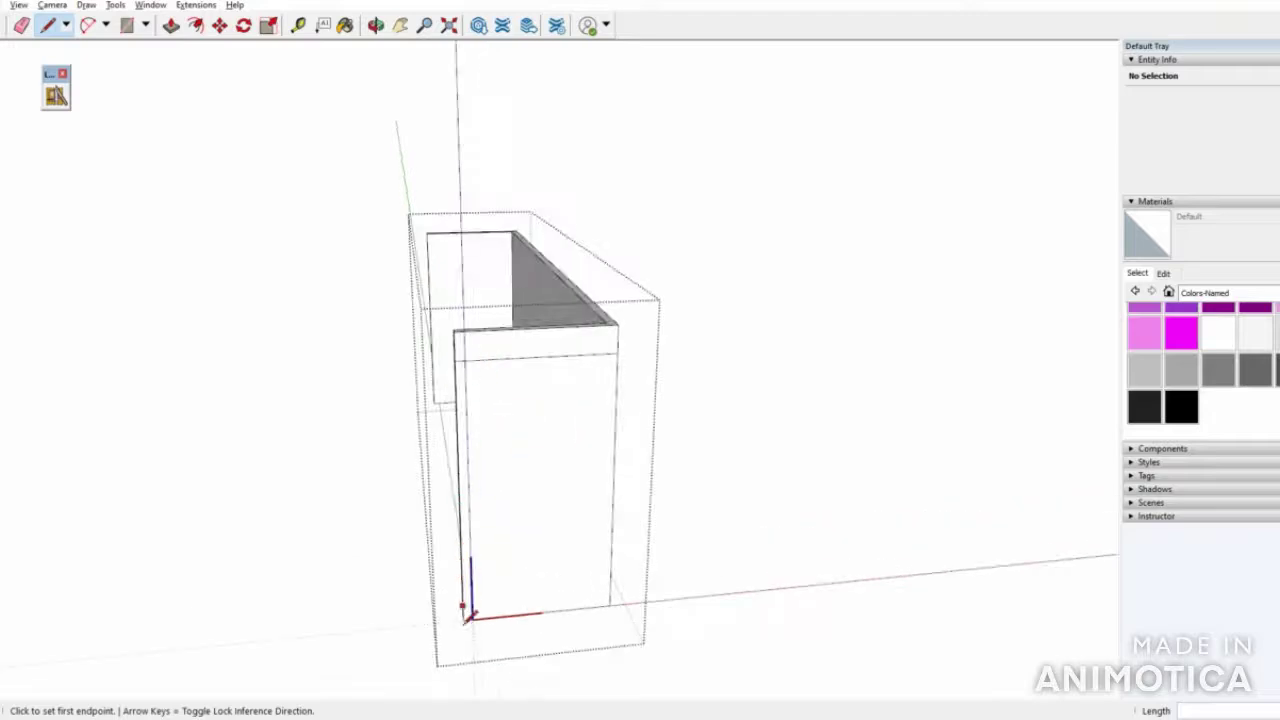
left_click(466, 618)
key("Escape")
left_click(474, 617)
key("Escape")
key("space")
middle_click_drag(57, 257, 140, 299)
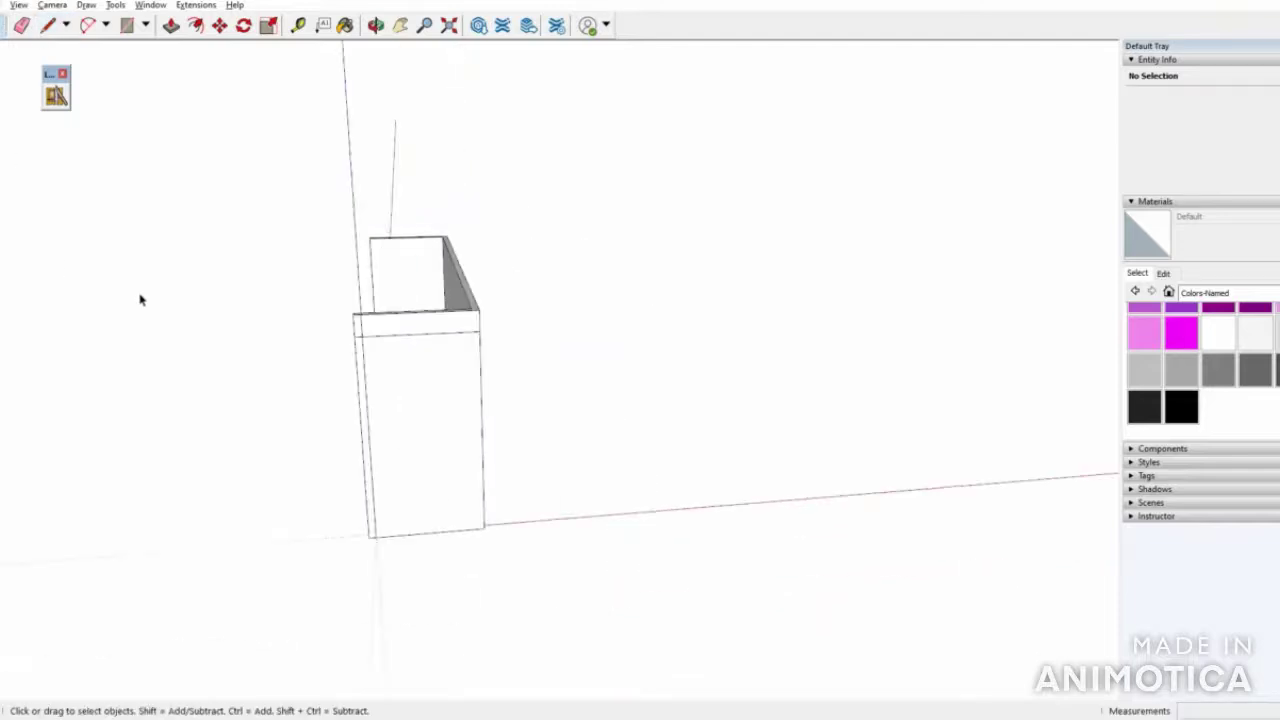
Move the OD component by its bottom rear corner onto the origin
left_click(449, 491)
key("m")
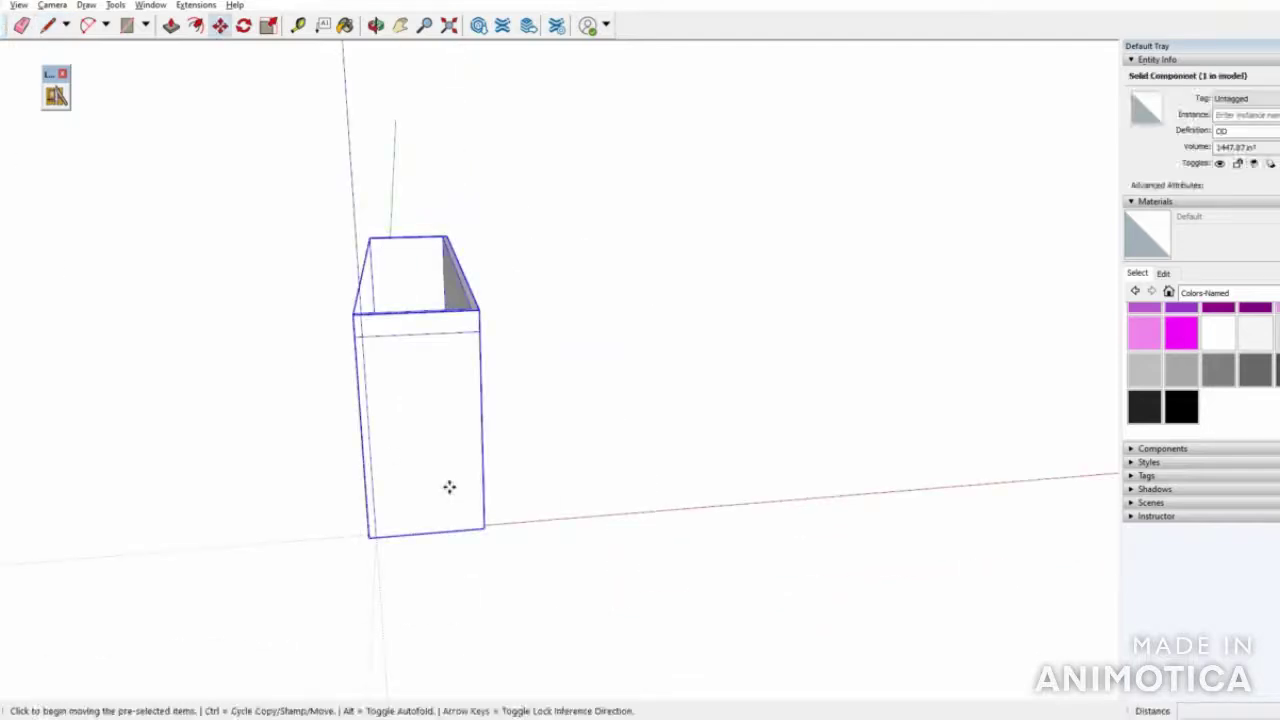
scroll(320, 531, "up", 5)
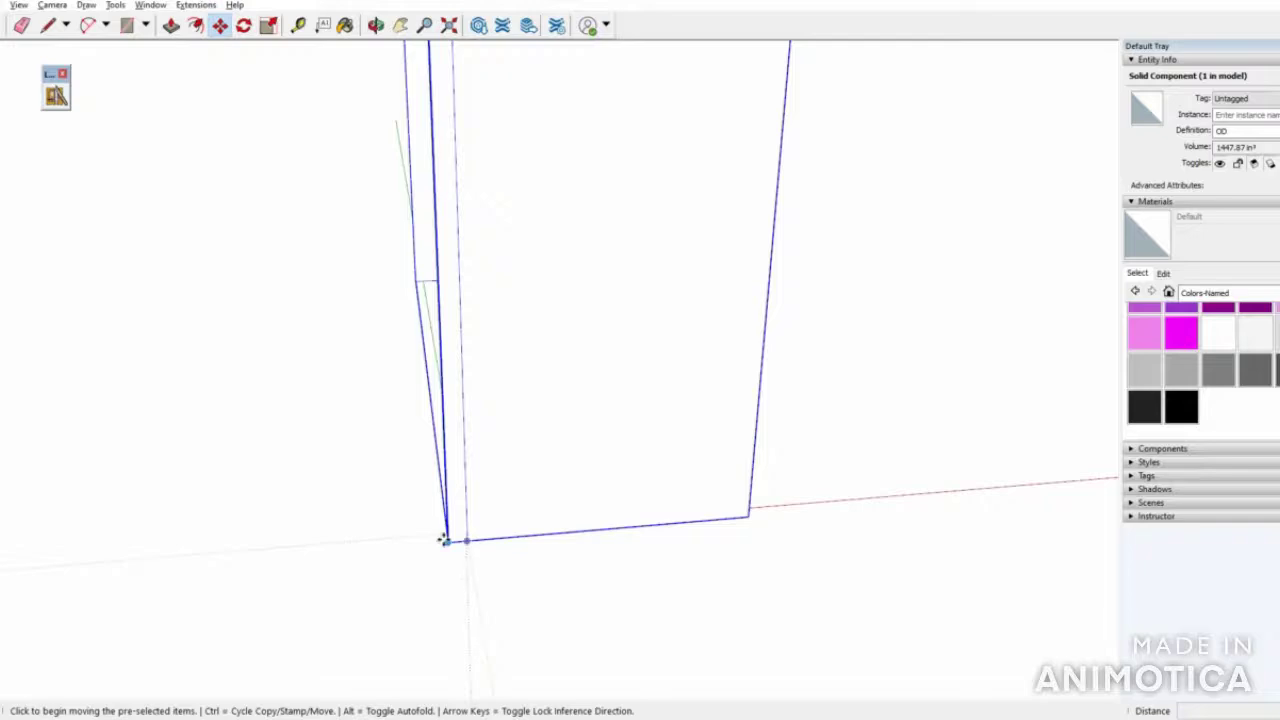
left_click(443, 541)
left_click(463, 531)
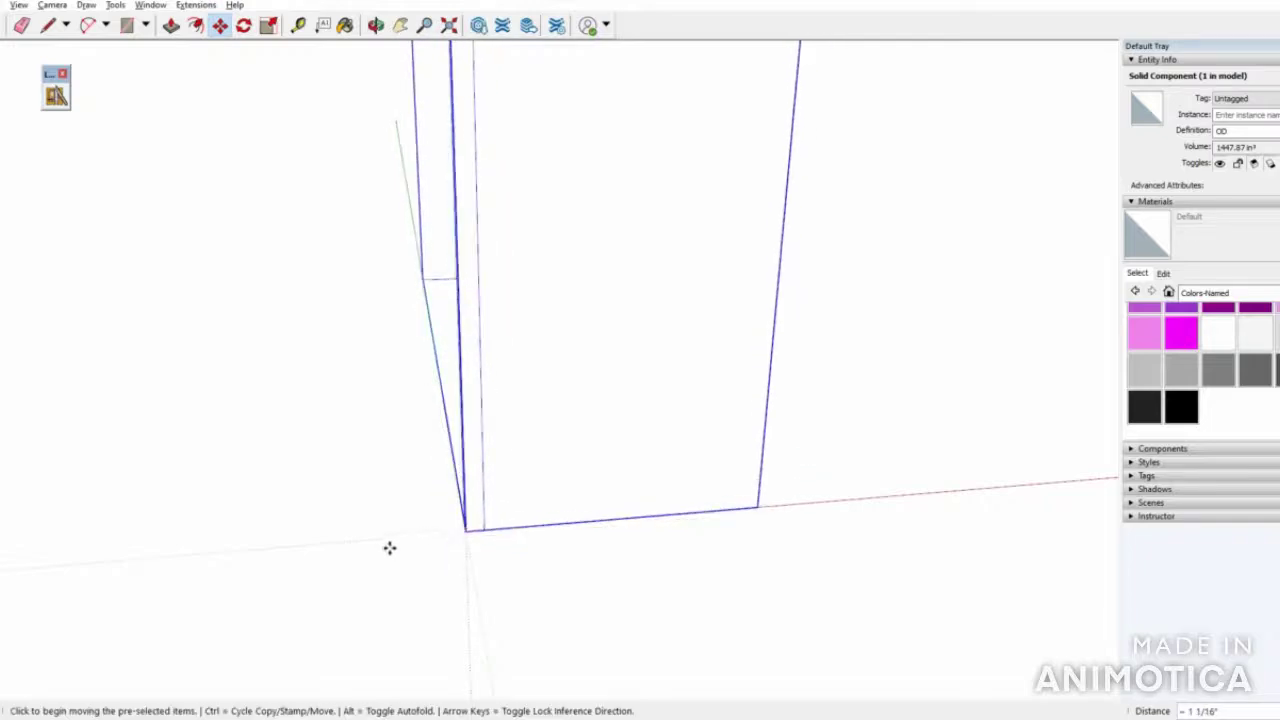
scroll(415, 601, "down", 5)
middle_click_drag(415, 601, 400, 434)
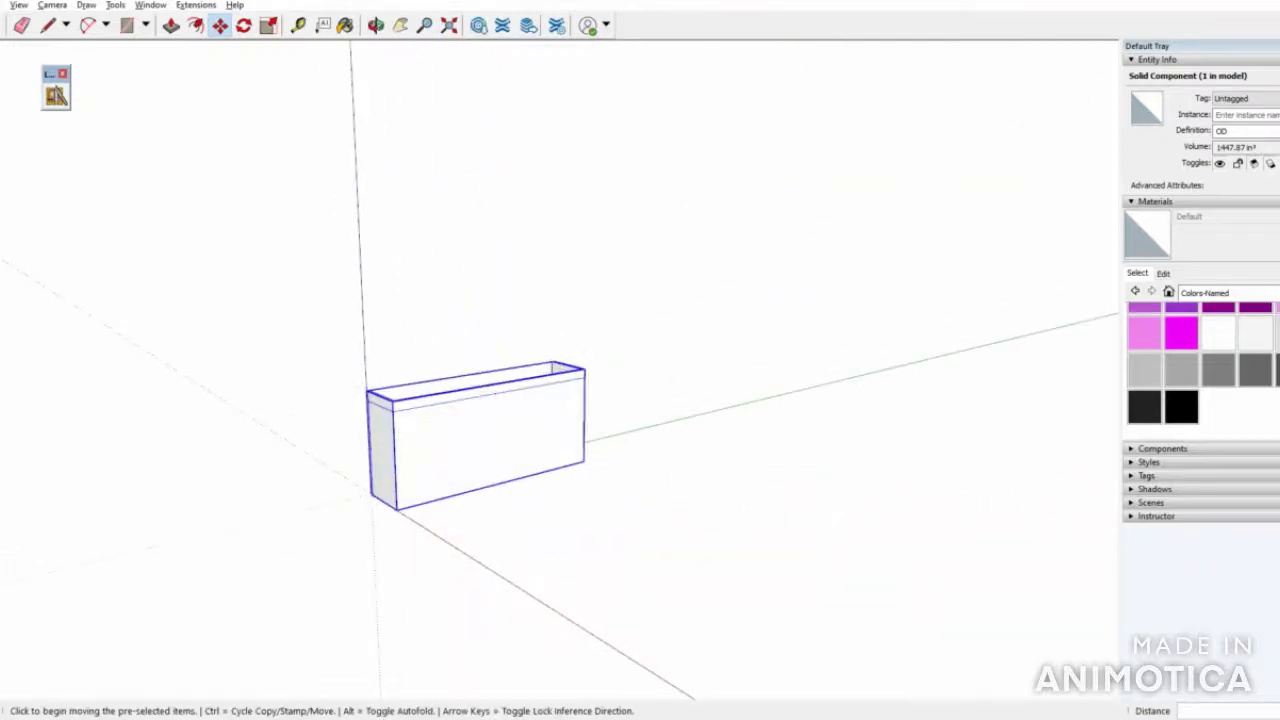
key("space")
left_click(346, 597)
middle_click_drag(346, 597, 409, 449)
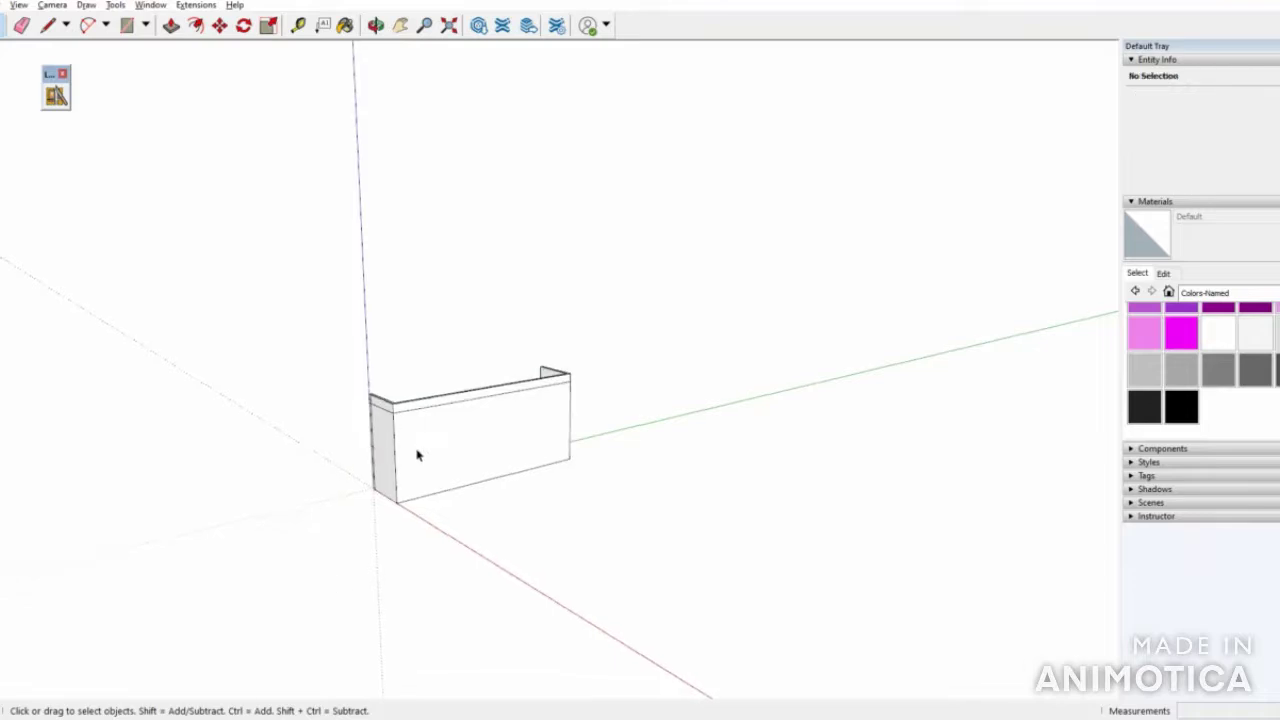
Open the OD component for editing from the end panel by the origin
key("o")
left_click_drag(495, 510, 545, 524)
key("space")
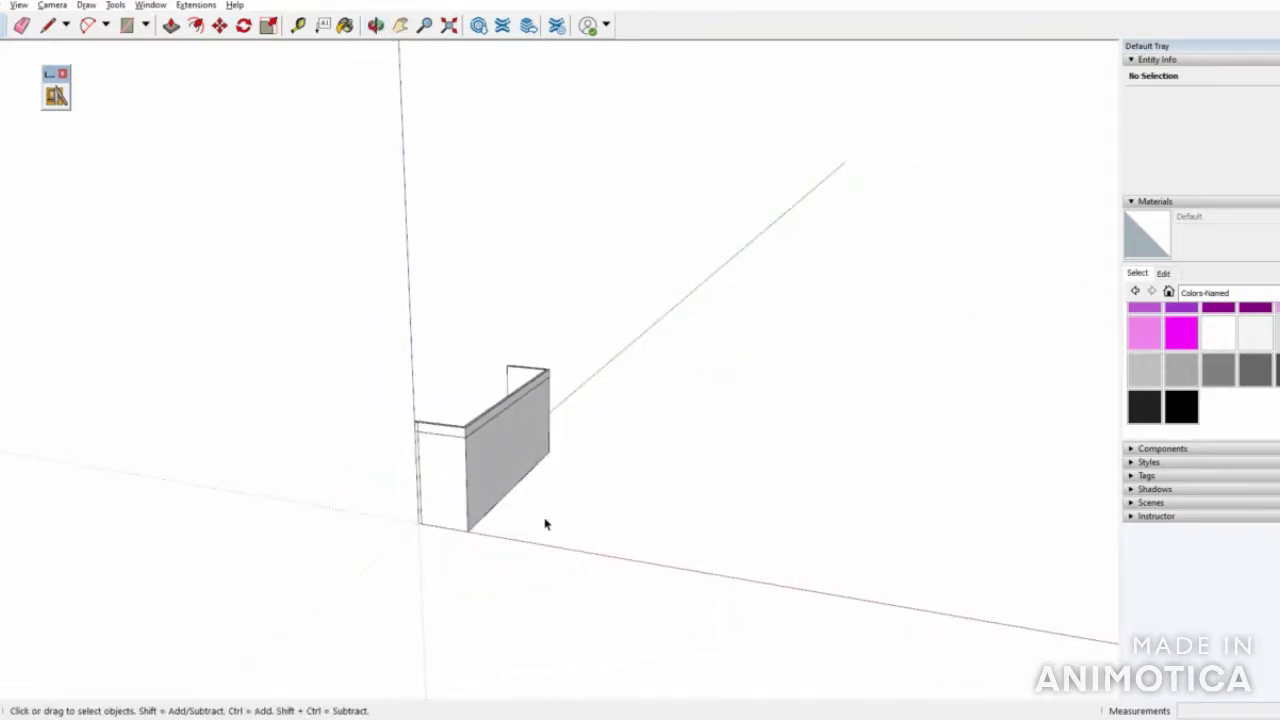
scroll(430, 470, "up", 3)
middle_click_drag(440, 451, 560, 480)
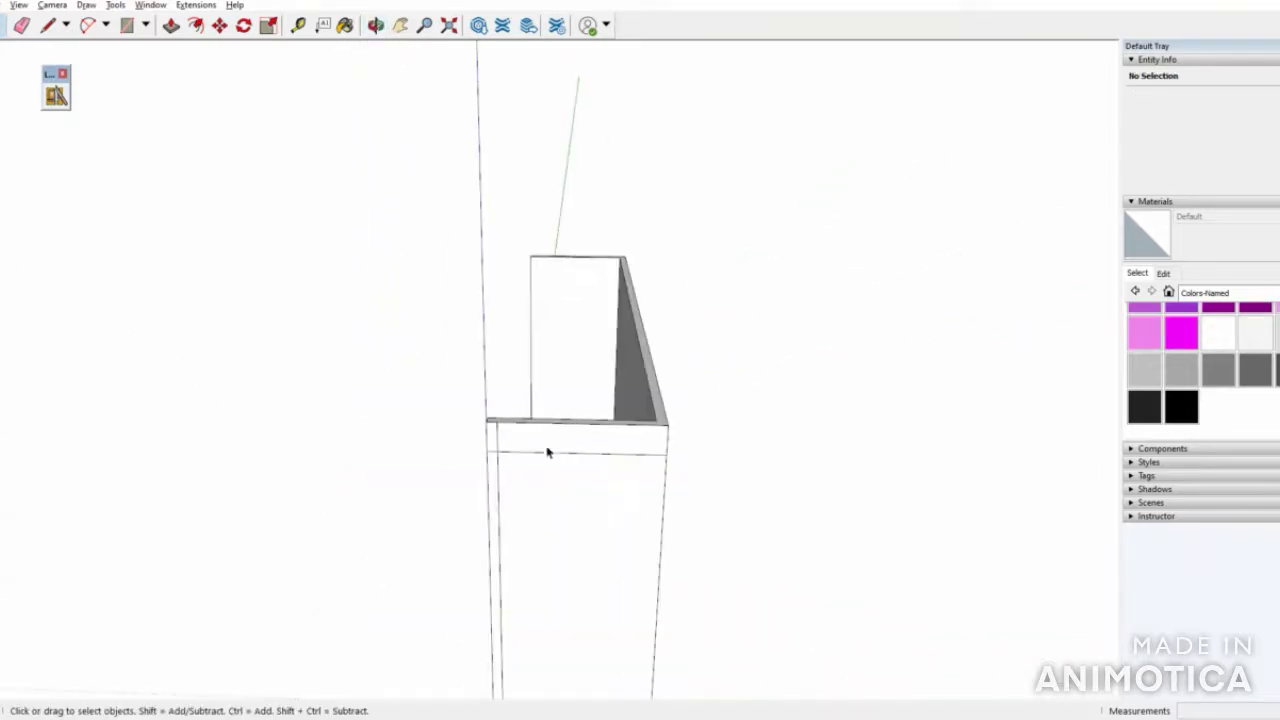
middle_click_drag(593, 530, 341, 441)
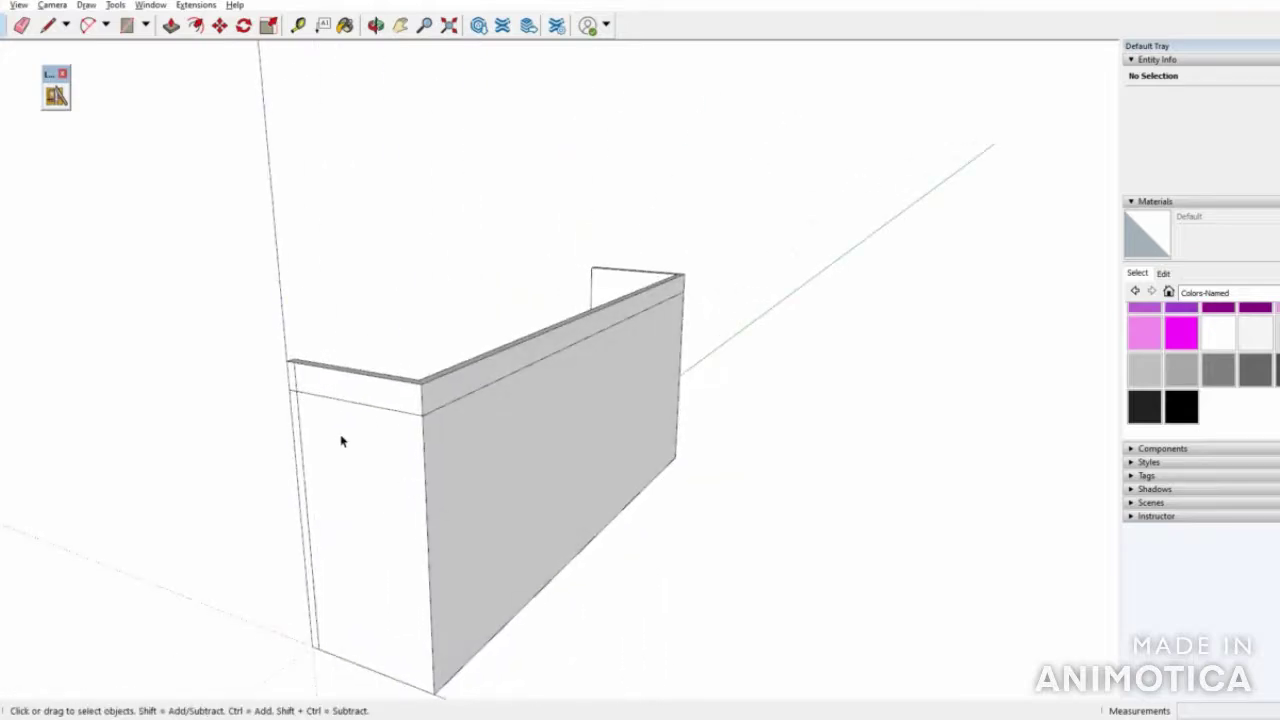
scroll(381, 448, "down", 2)
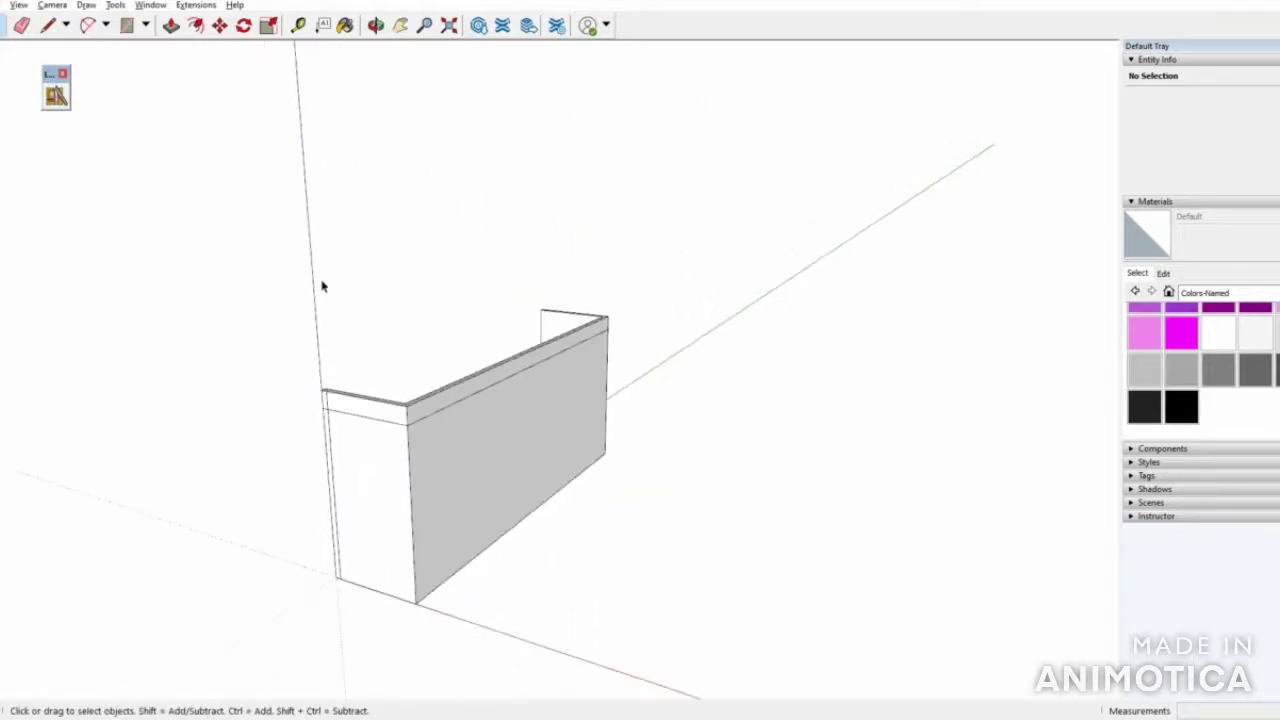
middle_click_drag(409, 498, 482, 491)
left_click(397, 514)
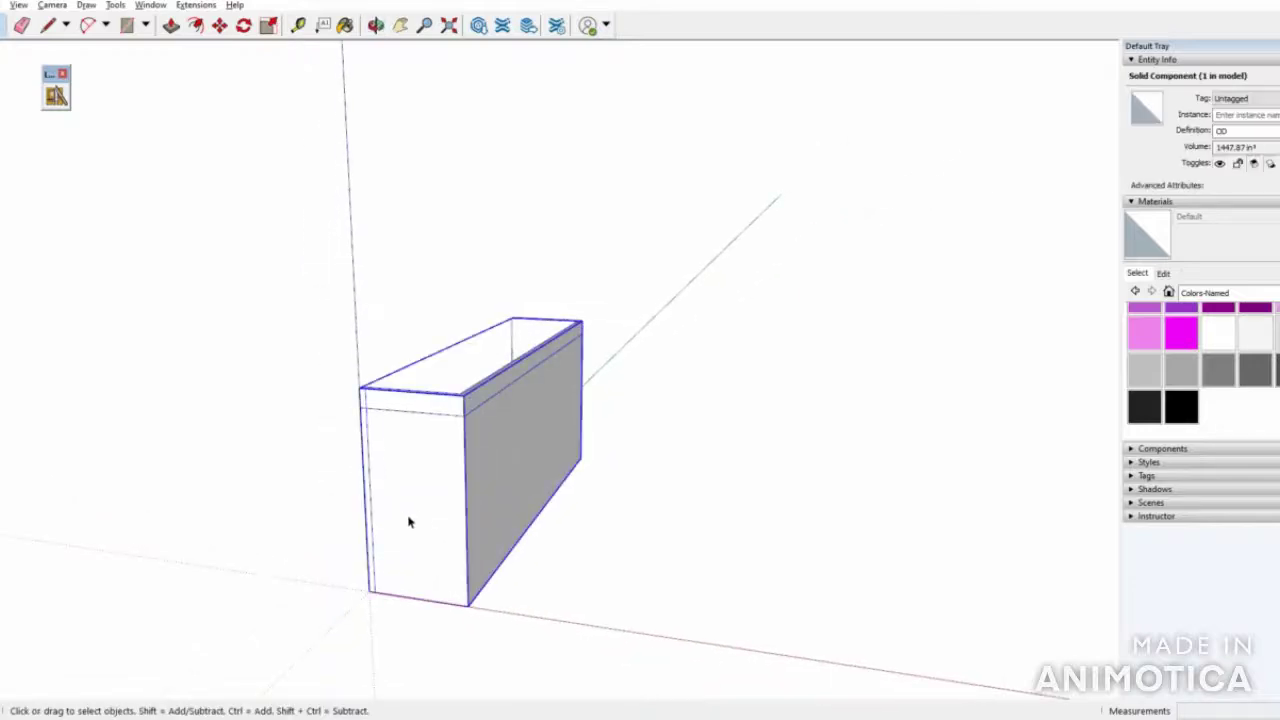
double_click(452, 485)
Try to offset the main face of the end panel by the origin inward by 1.75"
left_click(440, 486)
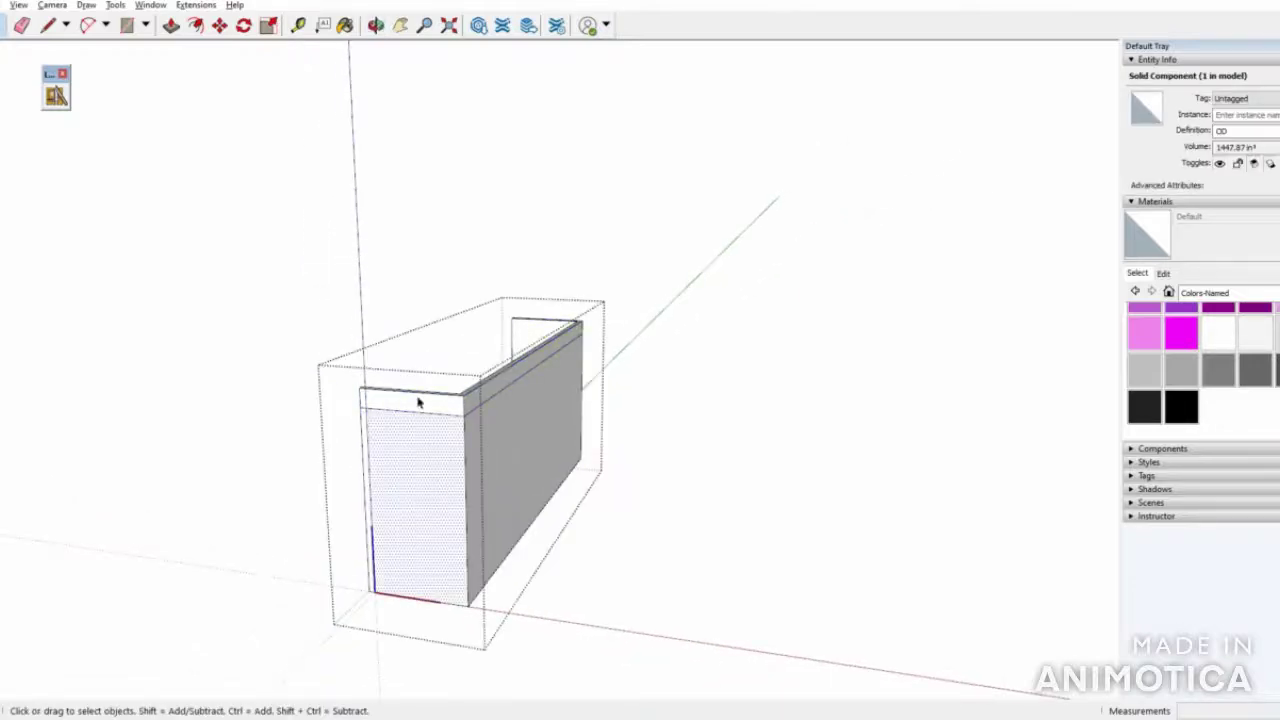
left_click(195, 27)
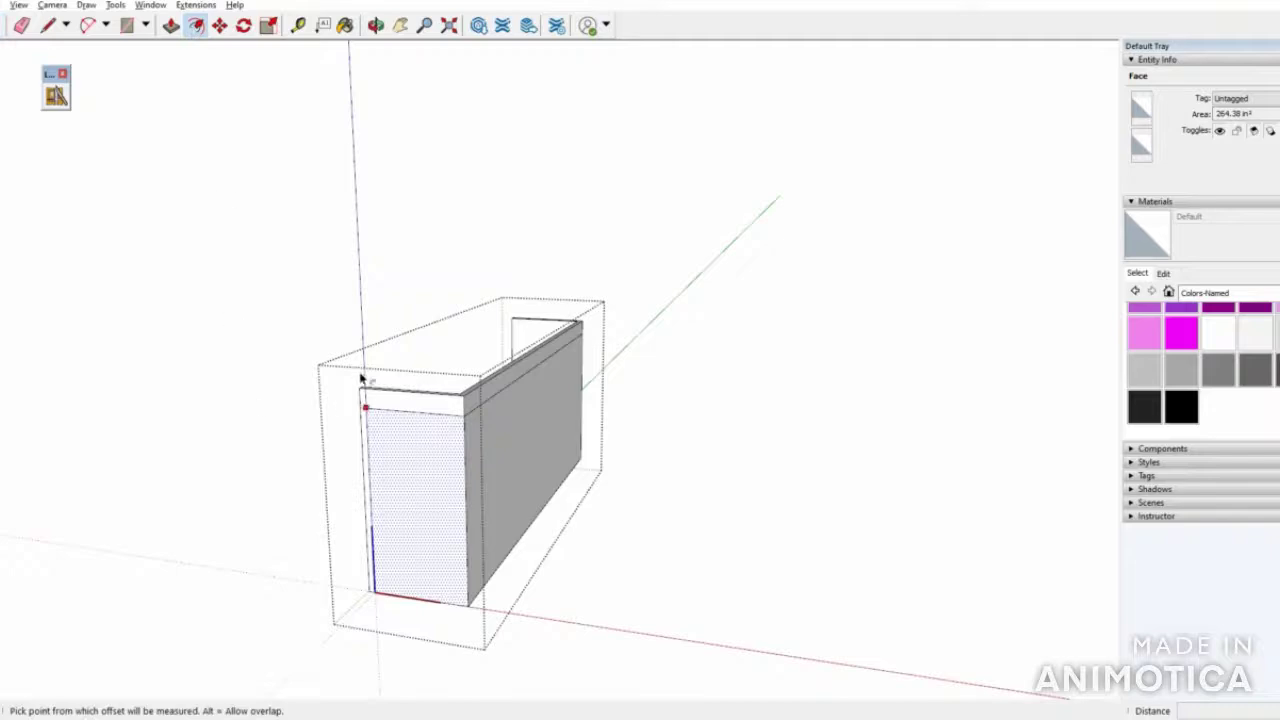
left_click(437, 414)
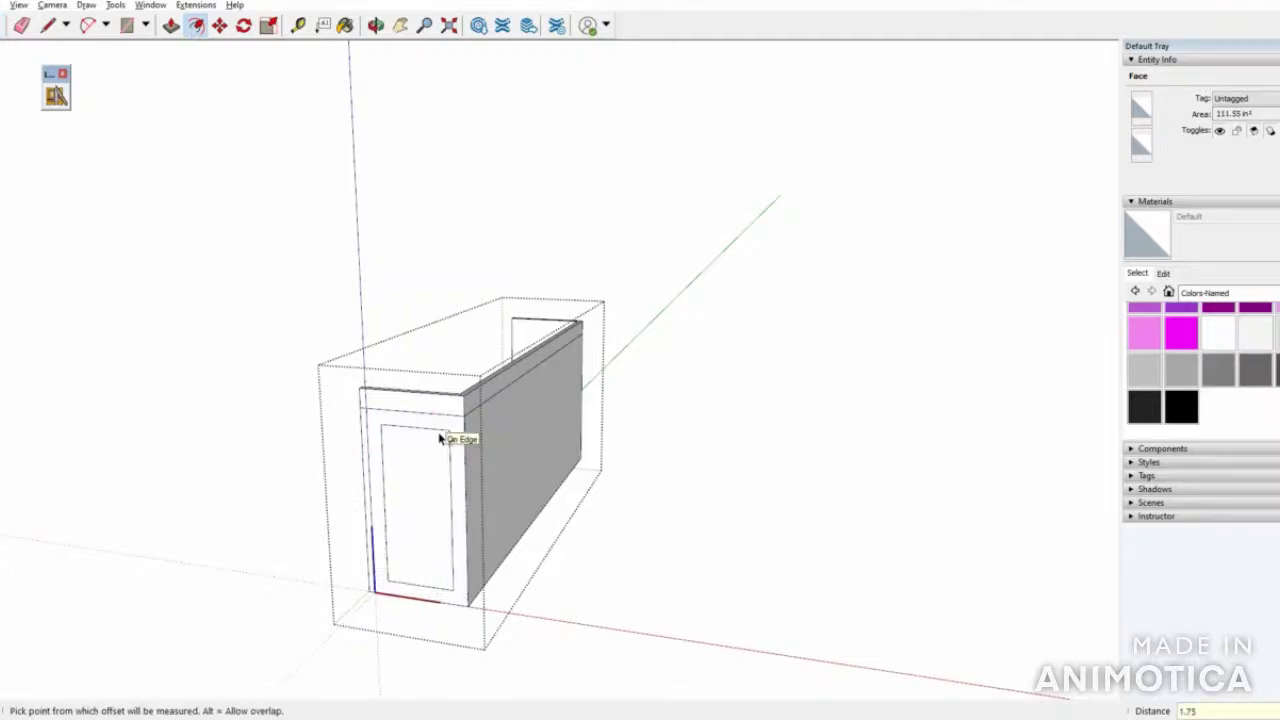
middle_click_drag(446, 436, 485, 512)
scroll(484, 512, "up", 3)
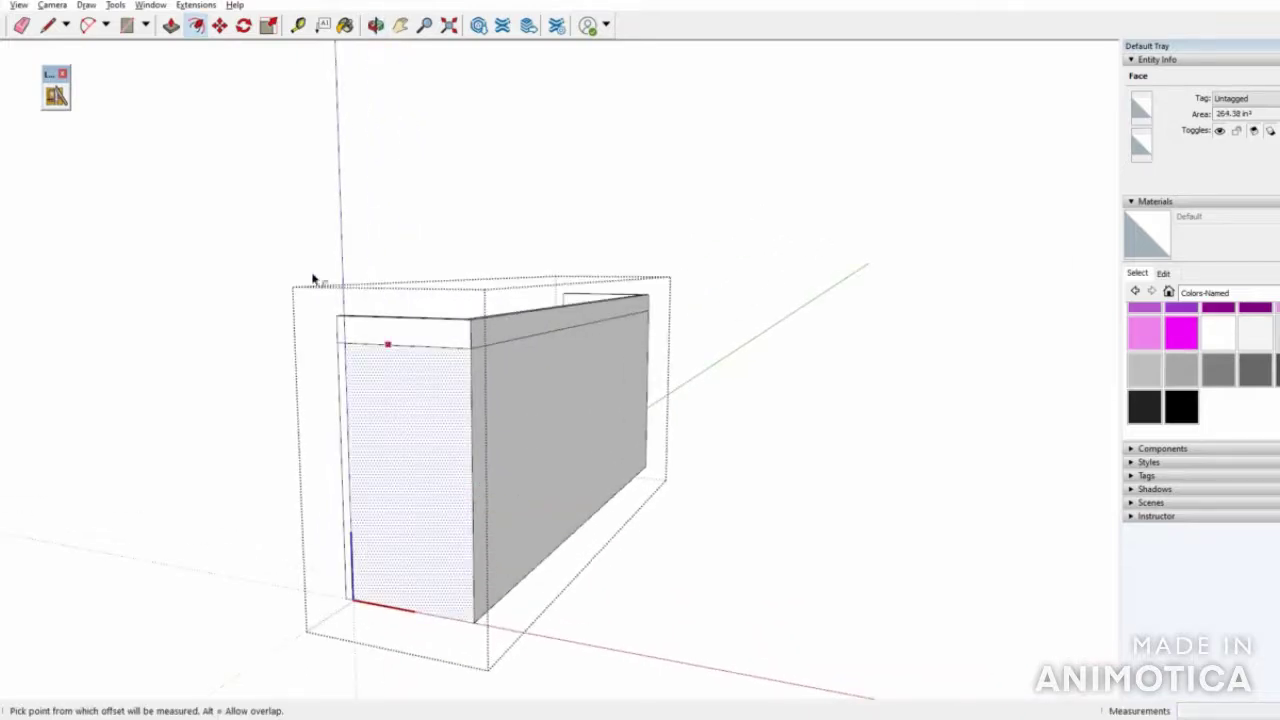
Draw a horizontal line across the main face of the end panel by the origin, 2" above its bottom edge
left_click(47, 25)
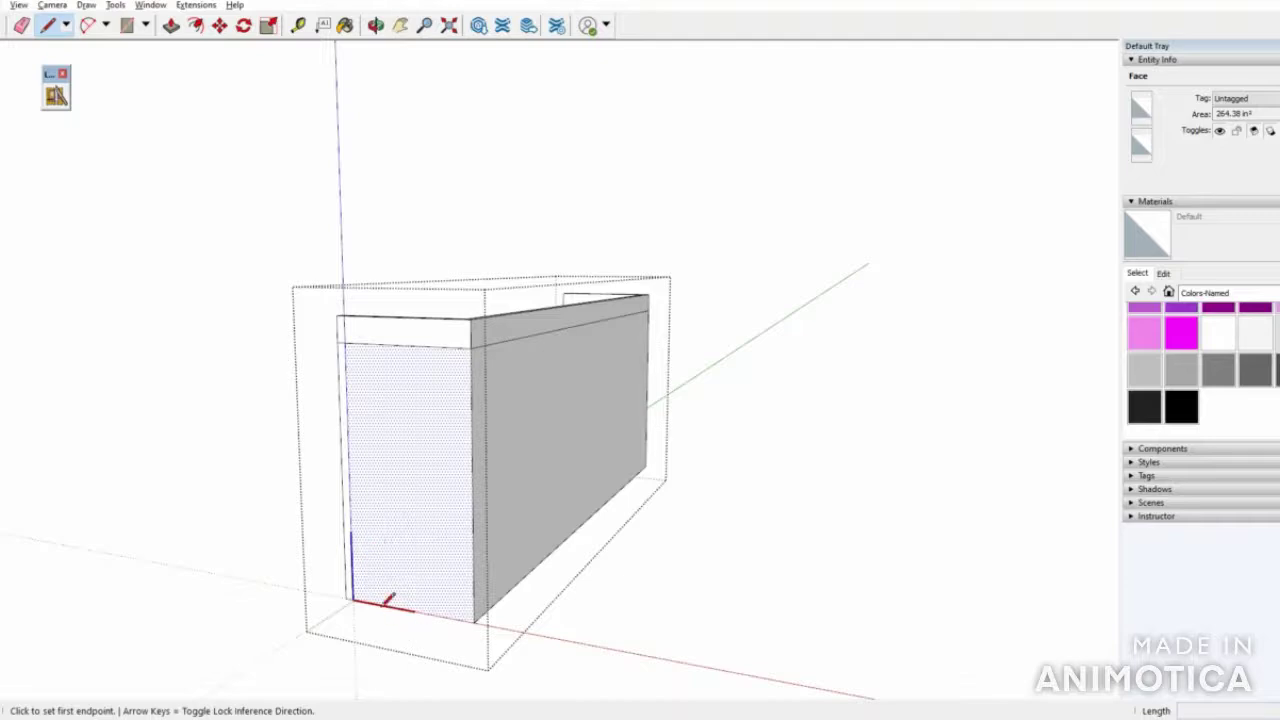
scroll(360, 600, "up", 5)
left_click(330, 601)
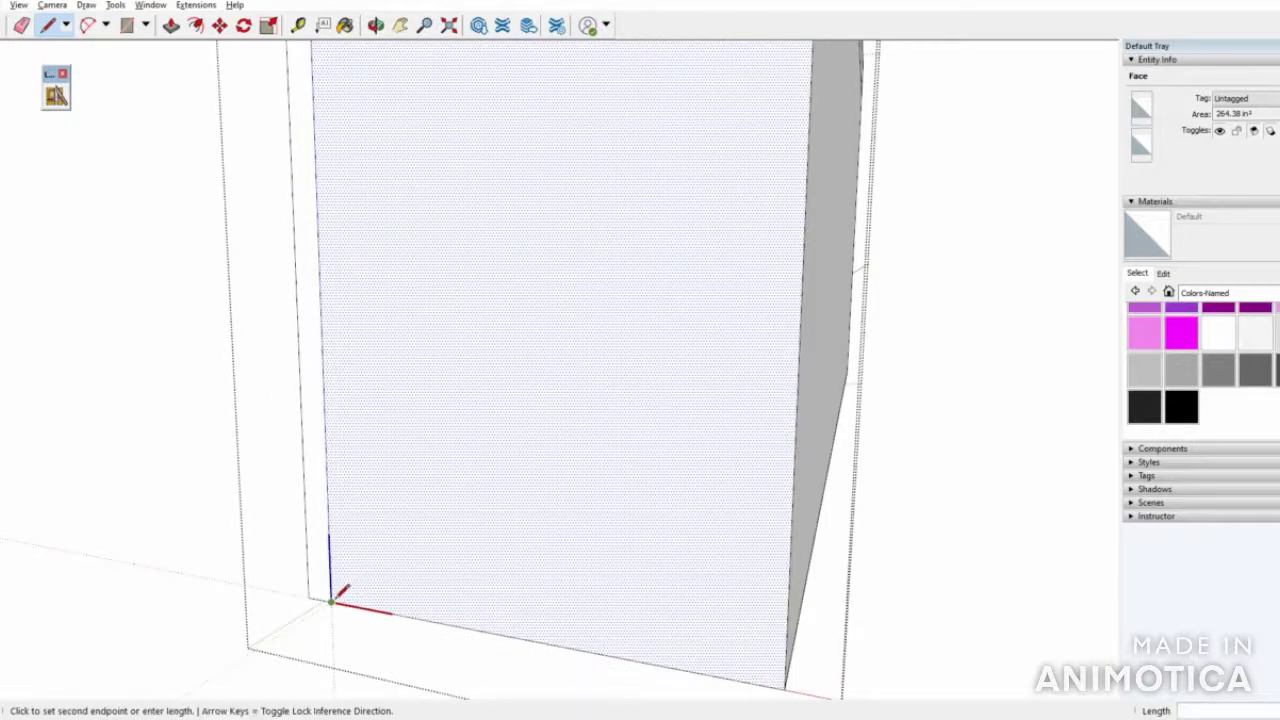
left_click(331, 521)
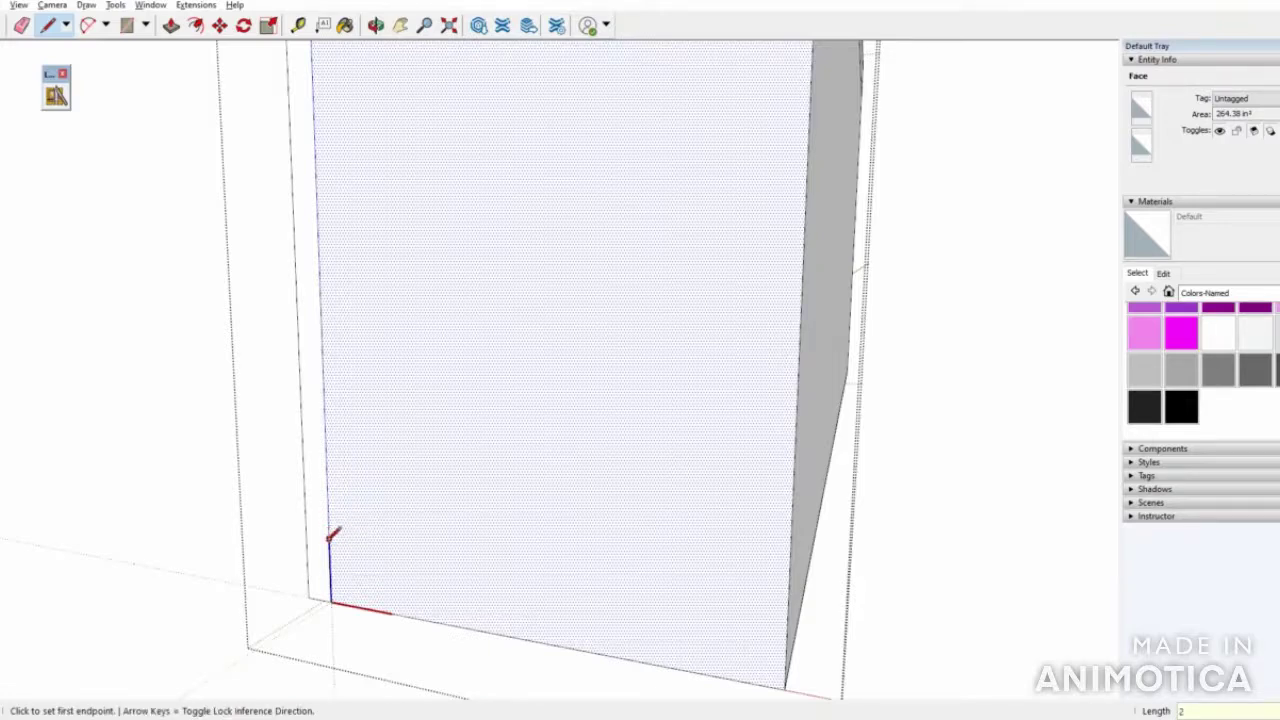
left_click(330, 530)
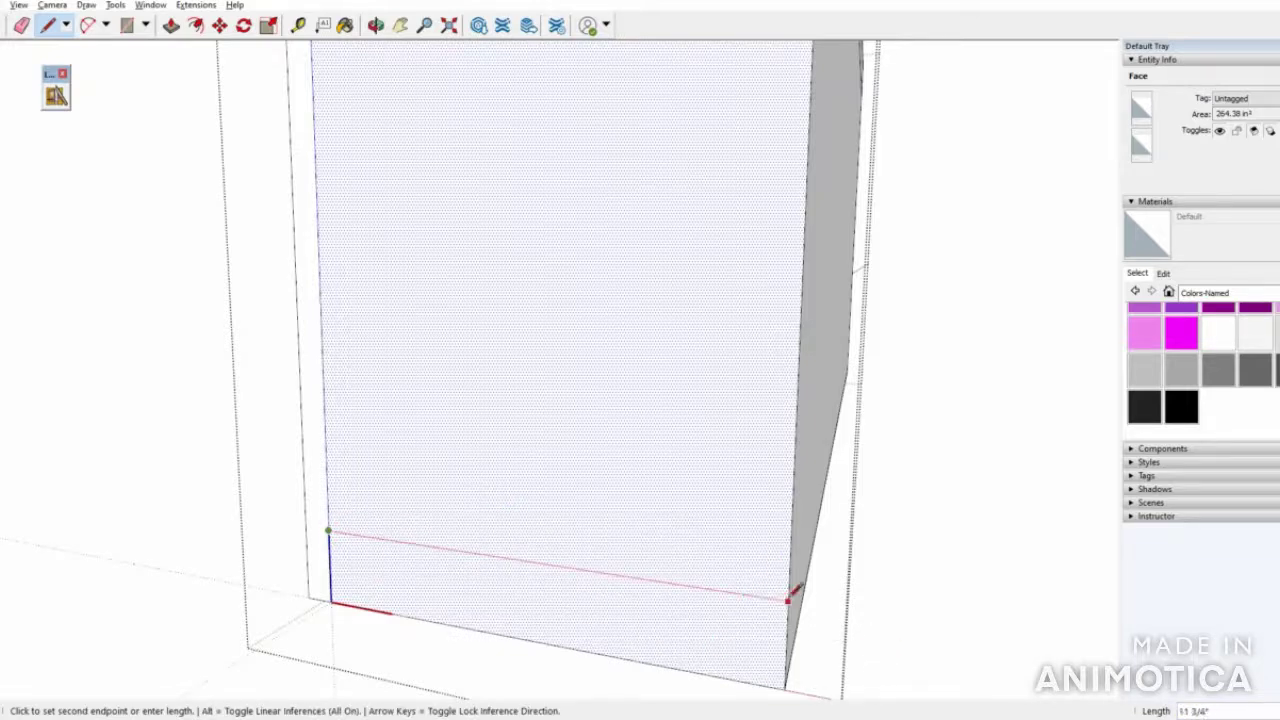
left_click(792, 593)
Carry the line 2" above the bottom across the cover's front and the far end panel to its rear edge
scroll(280, 460, "down", 5)
middle_click_drag(280, 460, 350, 457)
left_click(340, 461)
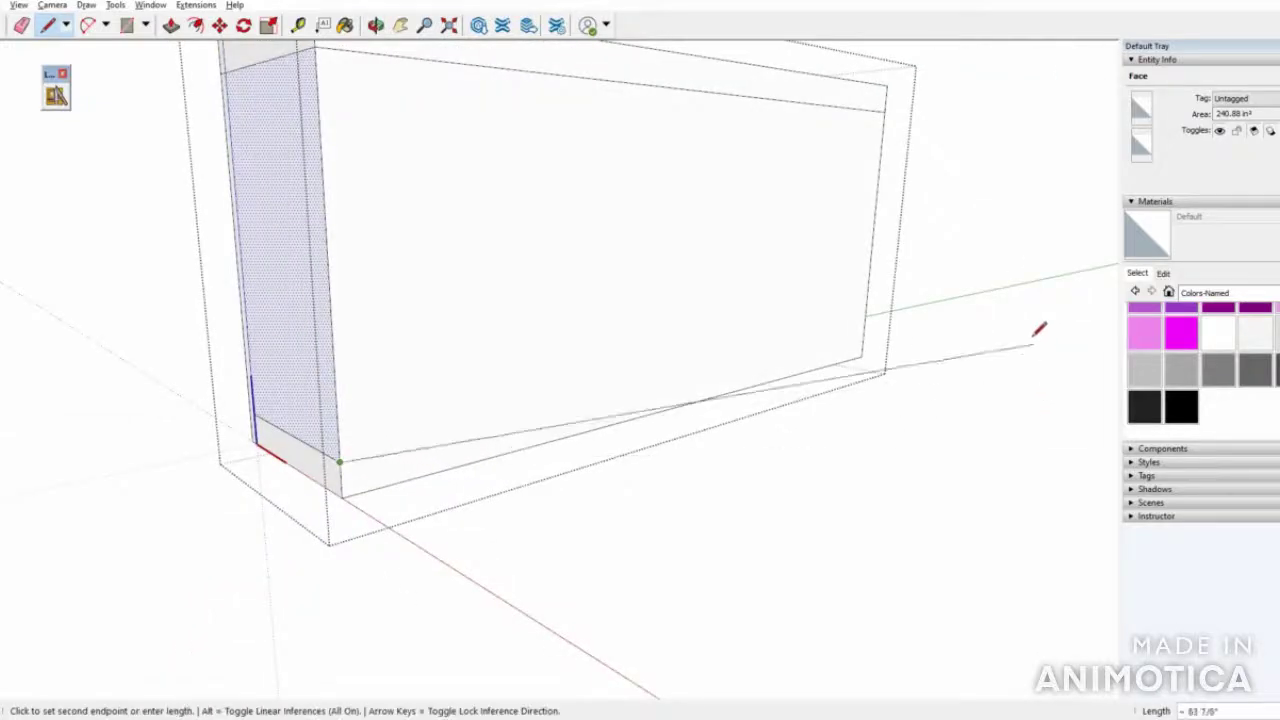
left_click(862, 337)
middle_click_drag(1071, 374, 607, 530)
left_click(614, 552)
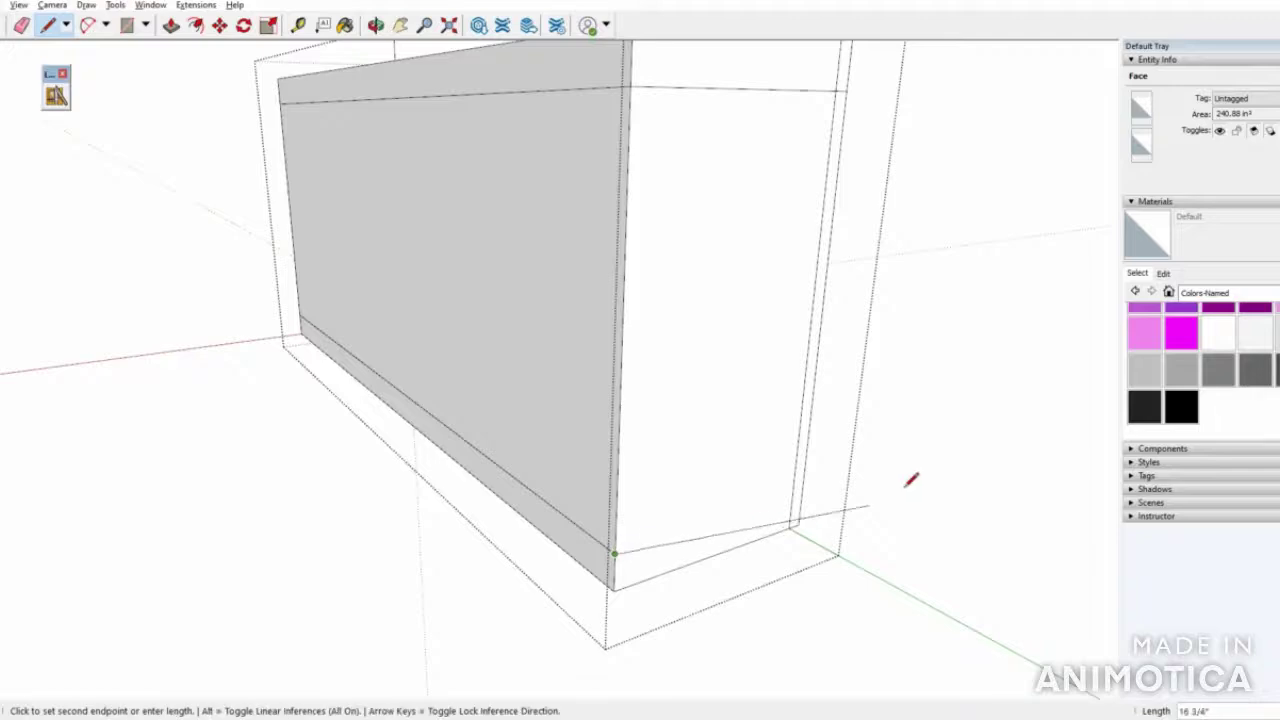
left_click(797, 492)
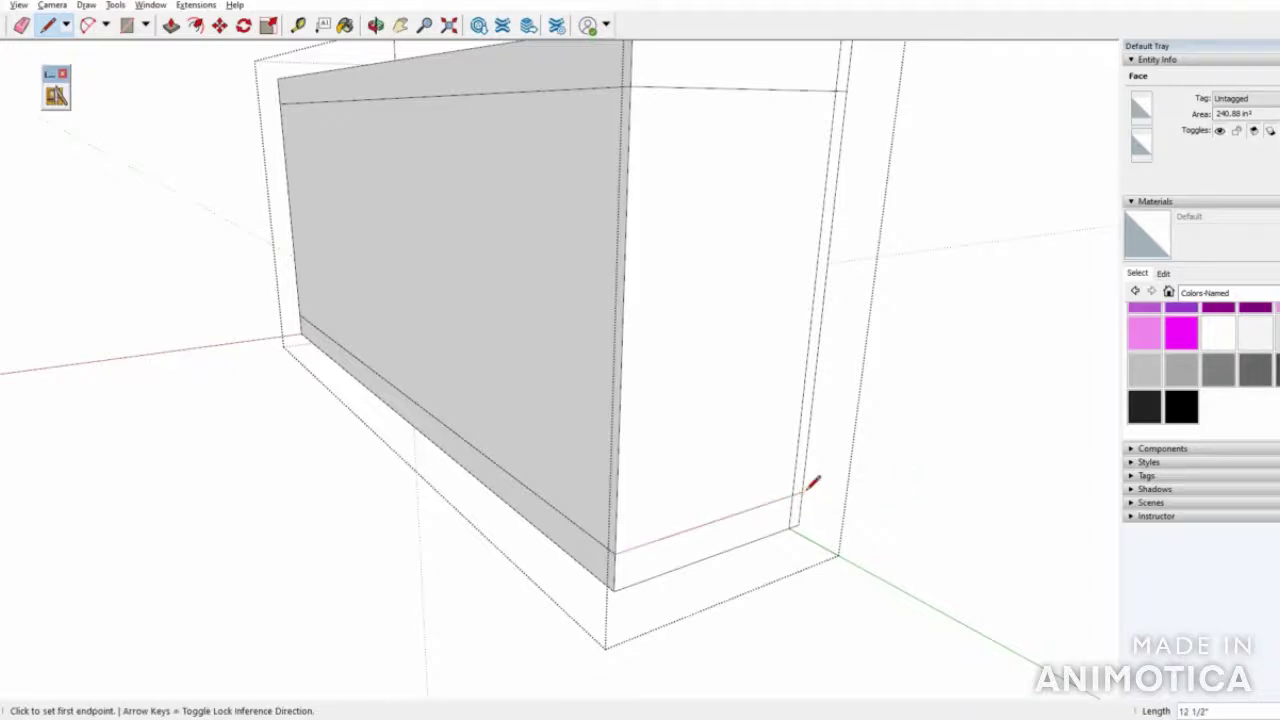
Extend the lower horizontal line across the narrow rear strip of the end panel by the origin
scroll(860, 510, "down", 3)
scroll(483, 437, "down", 2)
mouse_move(483, 437)
middle_mouse_down()
mouse_move(329, 434)
mouse_move(514, 447)
mouse_move(405, 476)
middle_mouse_up()
scroll(345, 445, "up", 5)
left_click(402, 475)
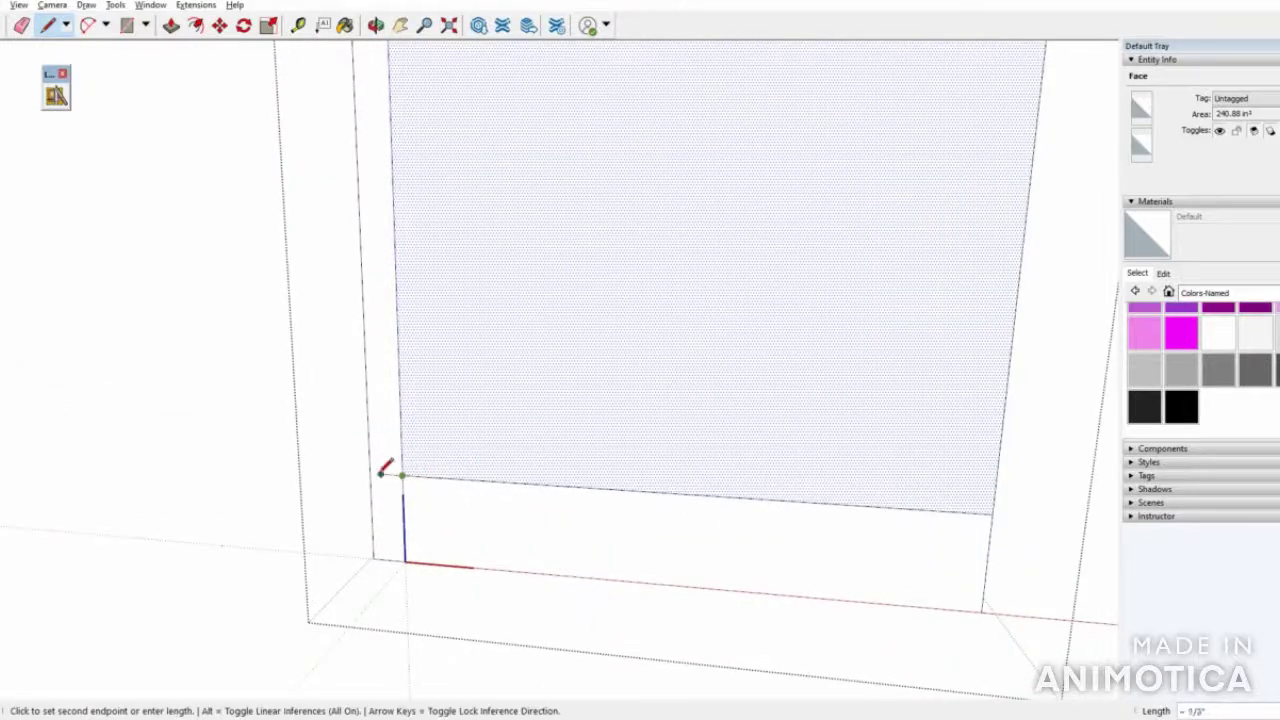
middle_click_drag(357, 466, 351, 471)
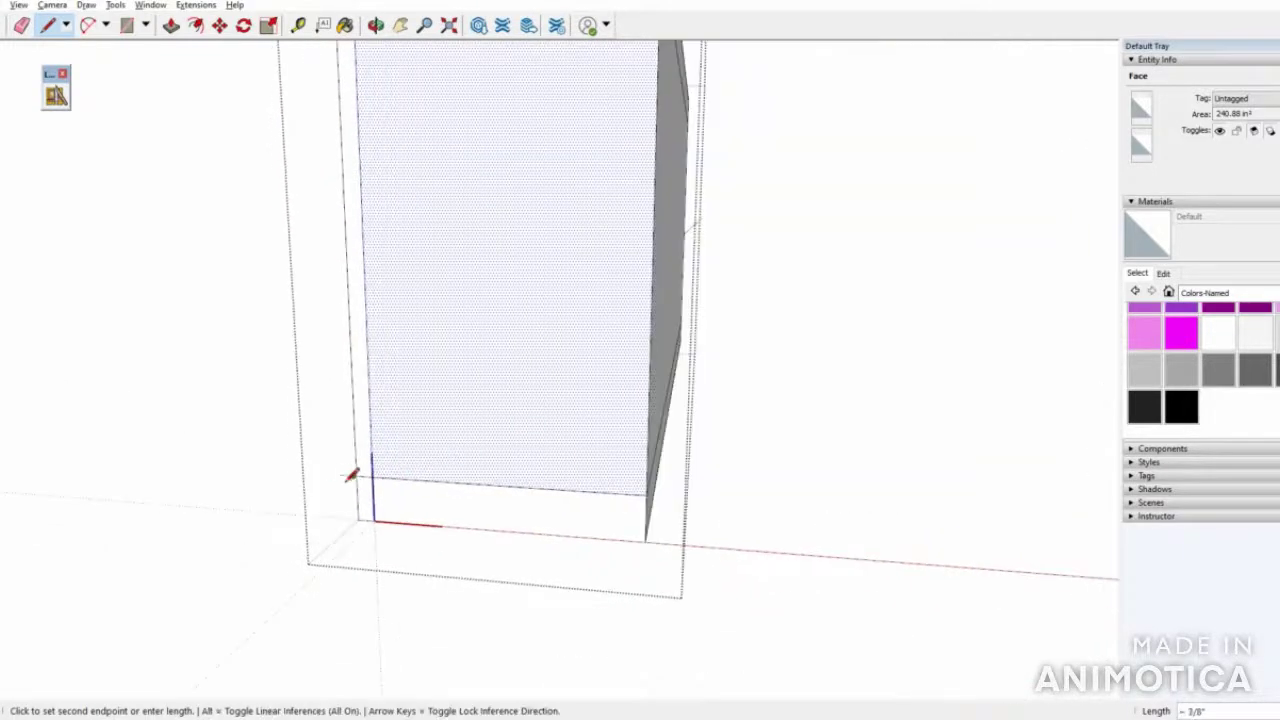
key("Escape")
Offset the end panel's main face between the upper and lower horizontal lines inward by 1.75"
left_click(3, 25)
left_click(267, 663)
scroll(268, 667, "down", 2)
middle_click_drag(760, 446, 426, 368)
left_click(425, 366)
triple_click(448, 367)
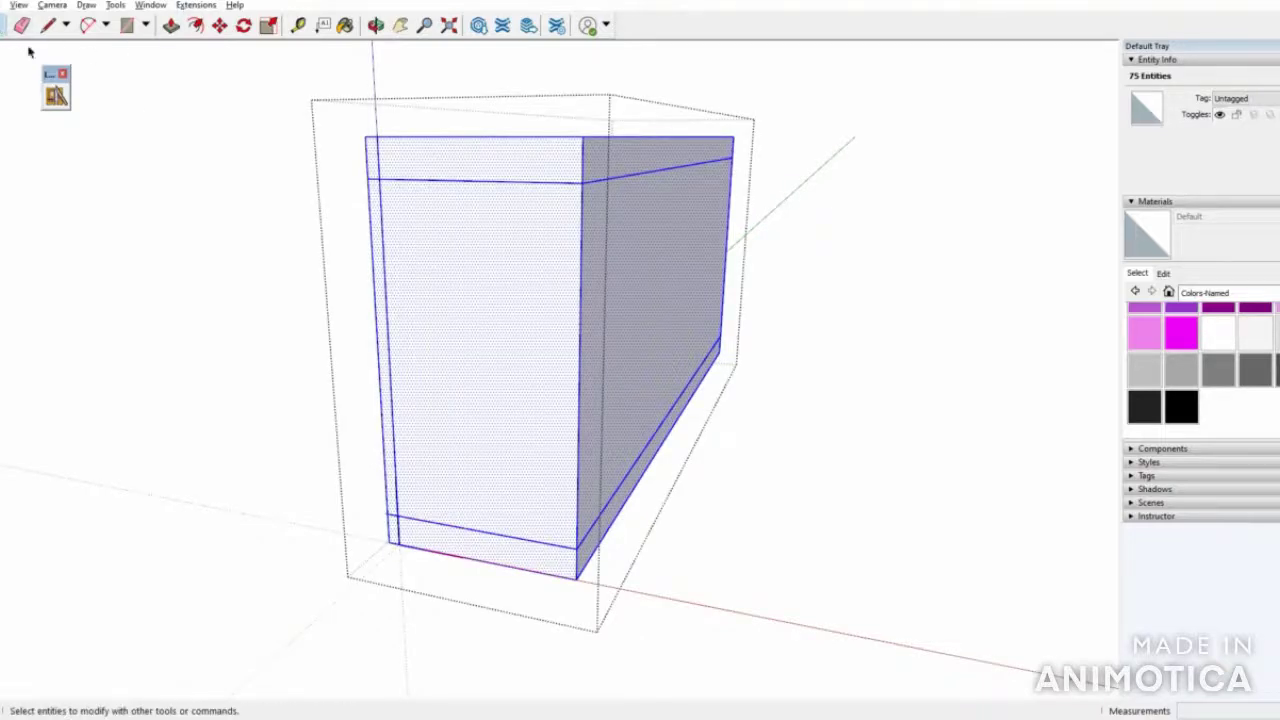
left_click(536, 330)
left_click(196, 25)
double_click(503, 263)
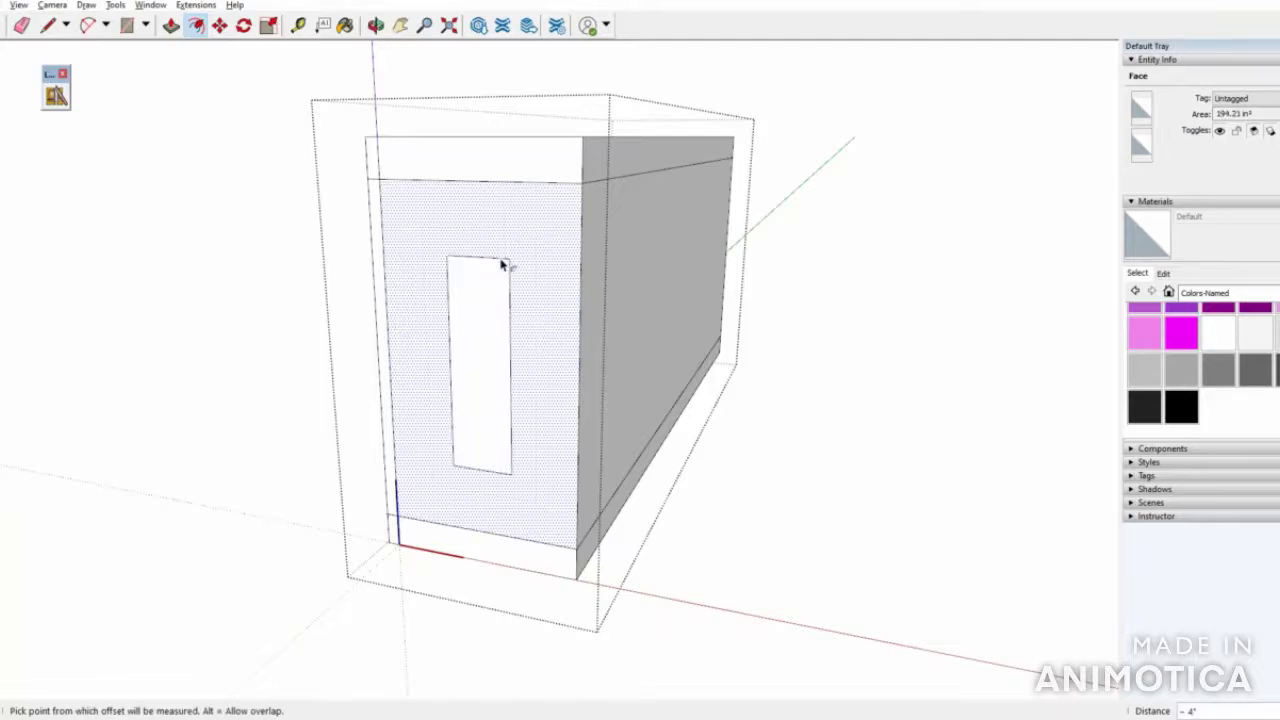
left_click(503, 263)
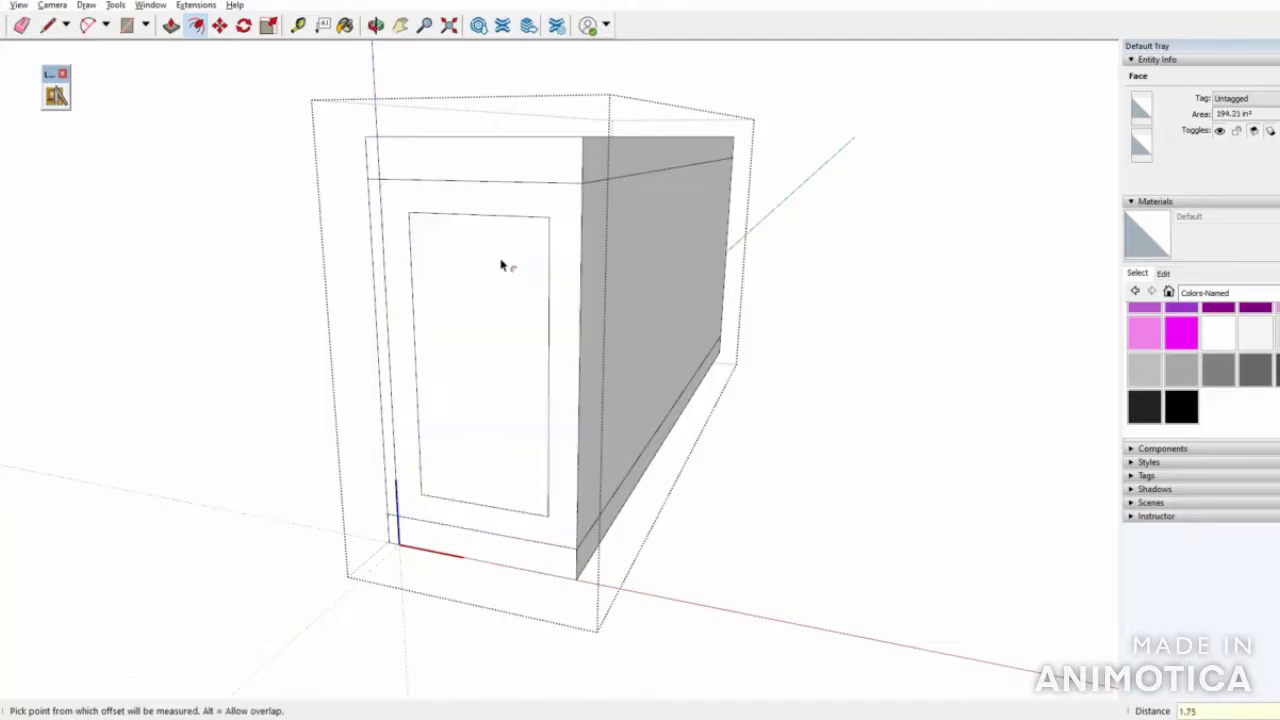
Push the inner rectangle of the end panel inward to form a recessed panel
left_click(171, 25)
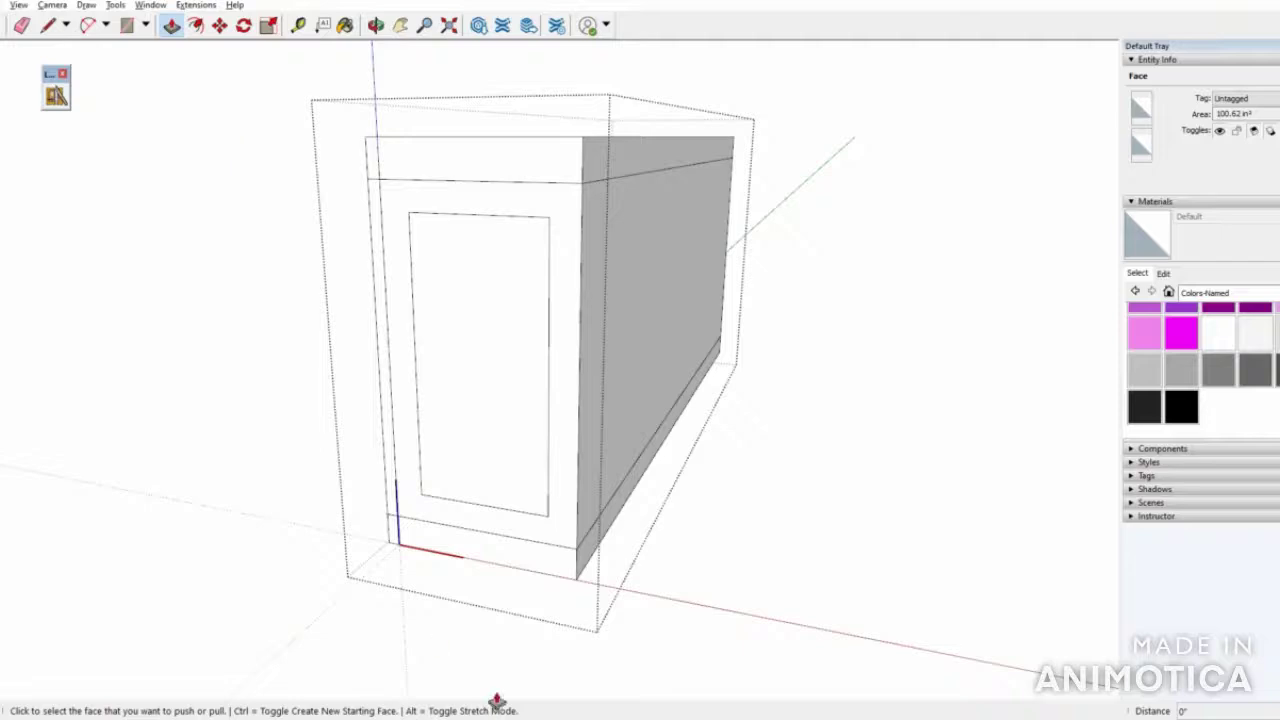
left_click(495, 486)
left_click(500, 485)
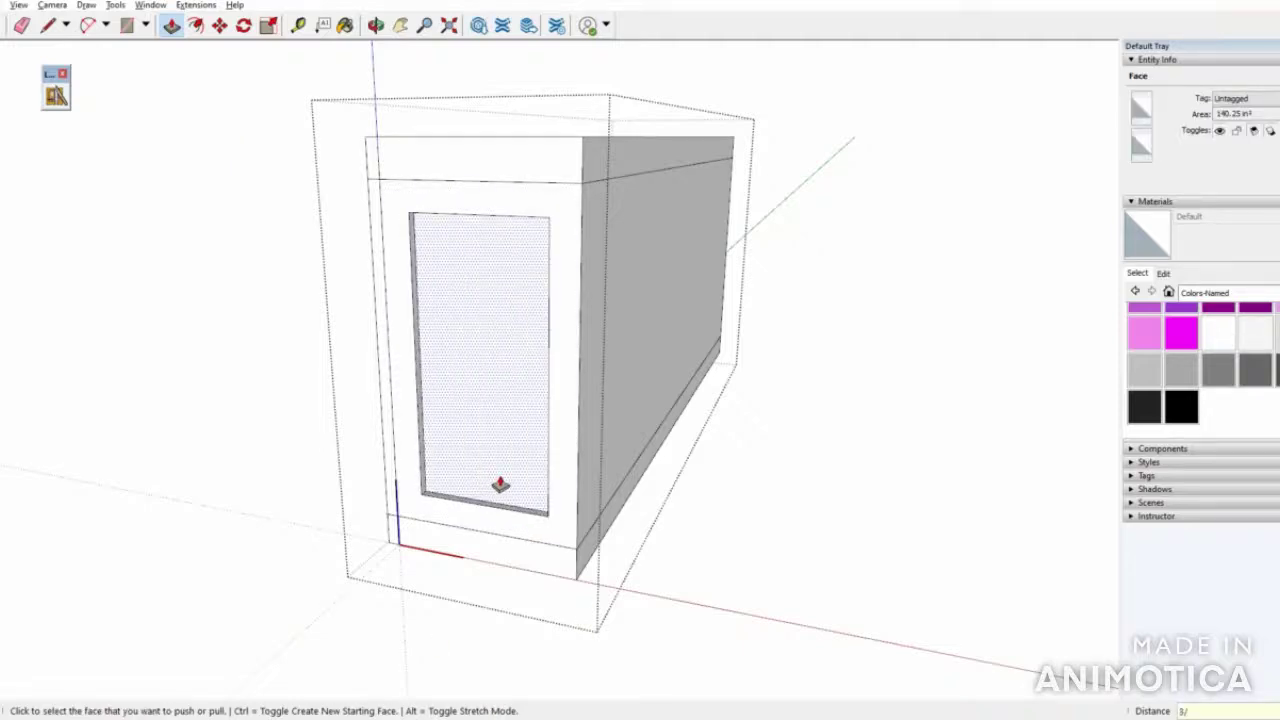
middle_click_drag(283, 408, 195, 108)
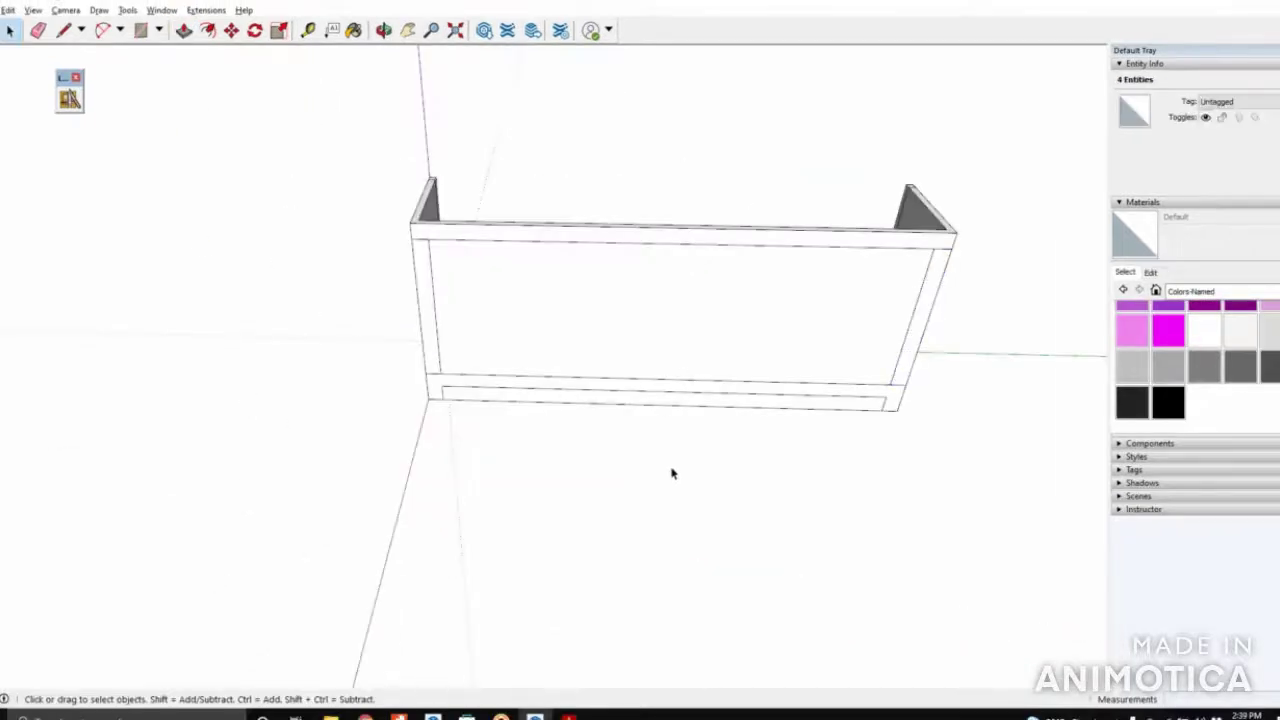
Draw a 17" by 1 3/4" stile rectangle at the origin end of the front, between the top and bottom rails
left_click(700, 480)
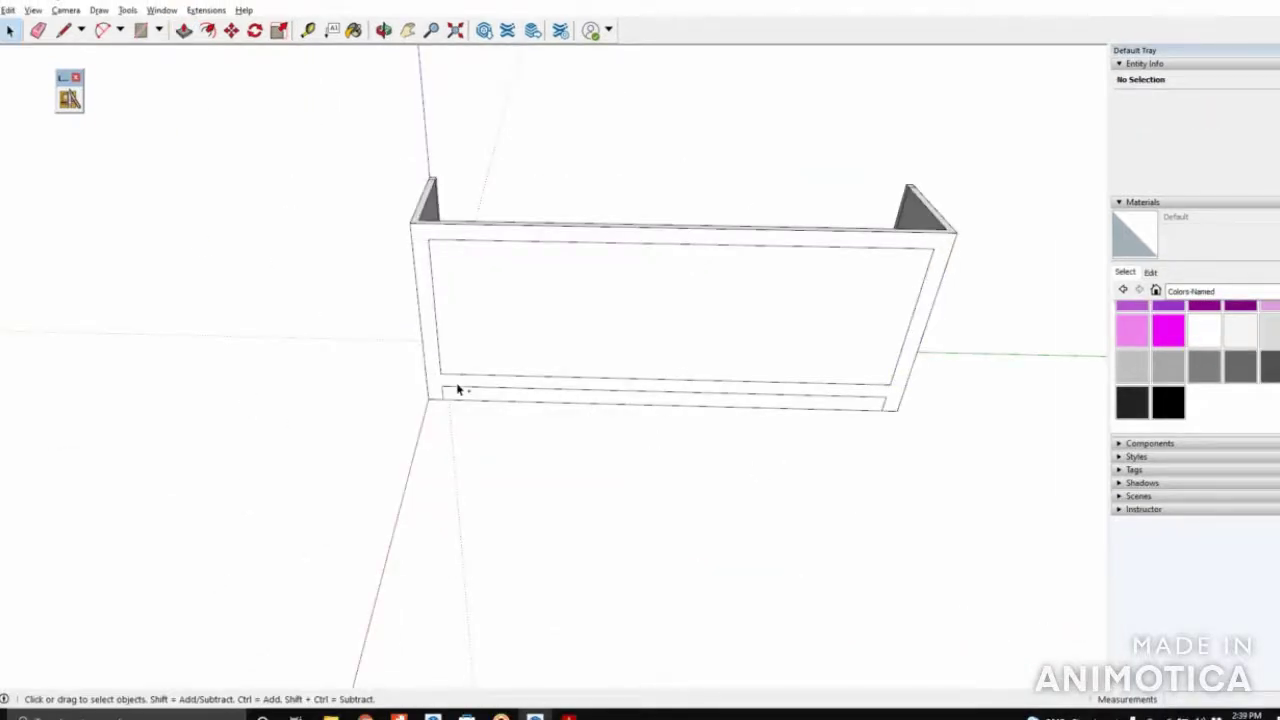
left_click(140, 30)
scroll(405, 315, "up", 2)
left_click(432, 205)
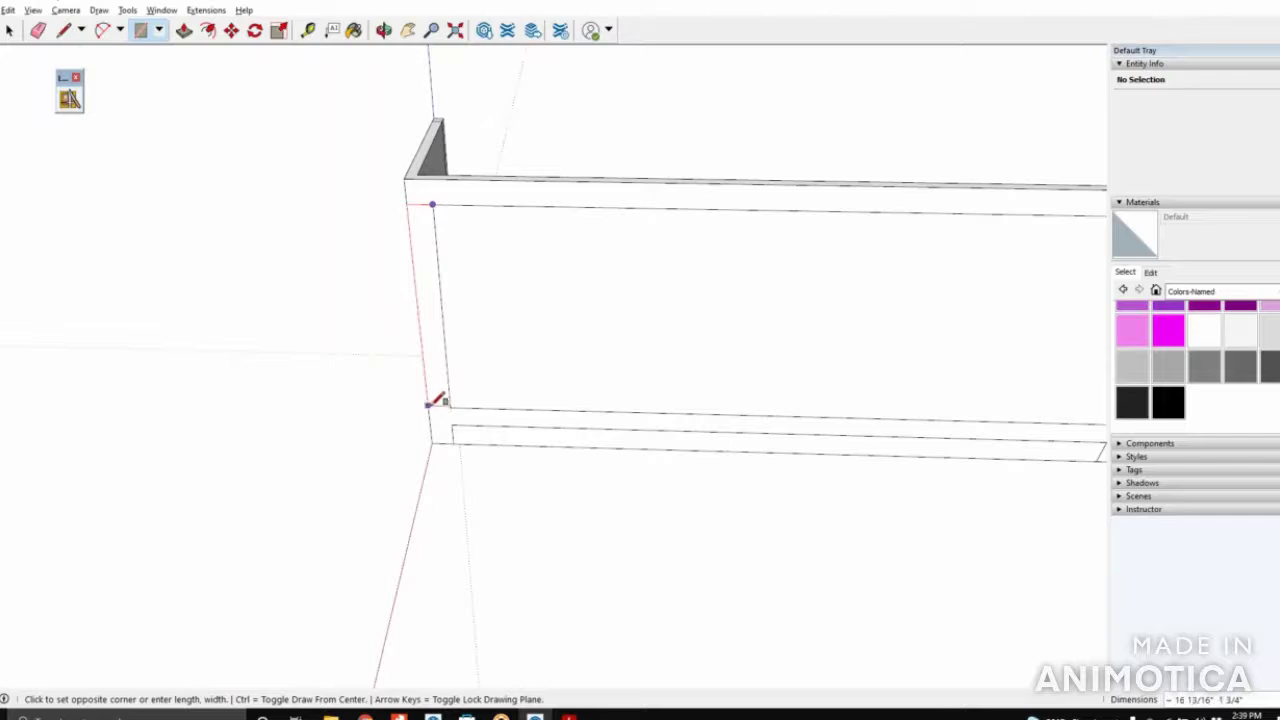
left_click(431, 406)
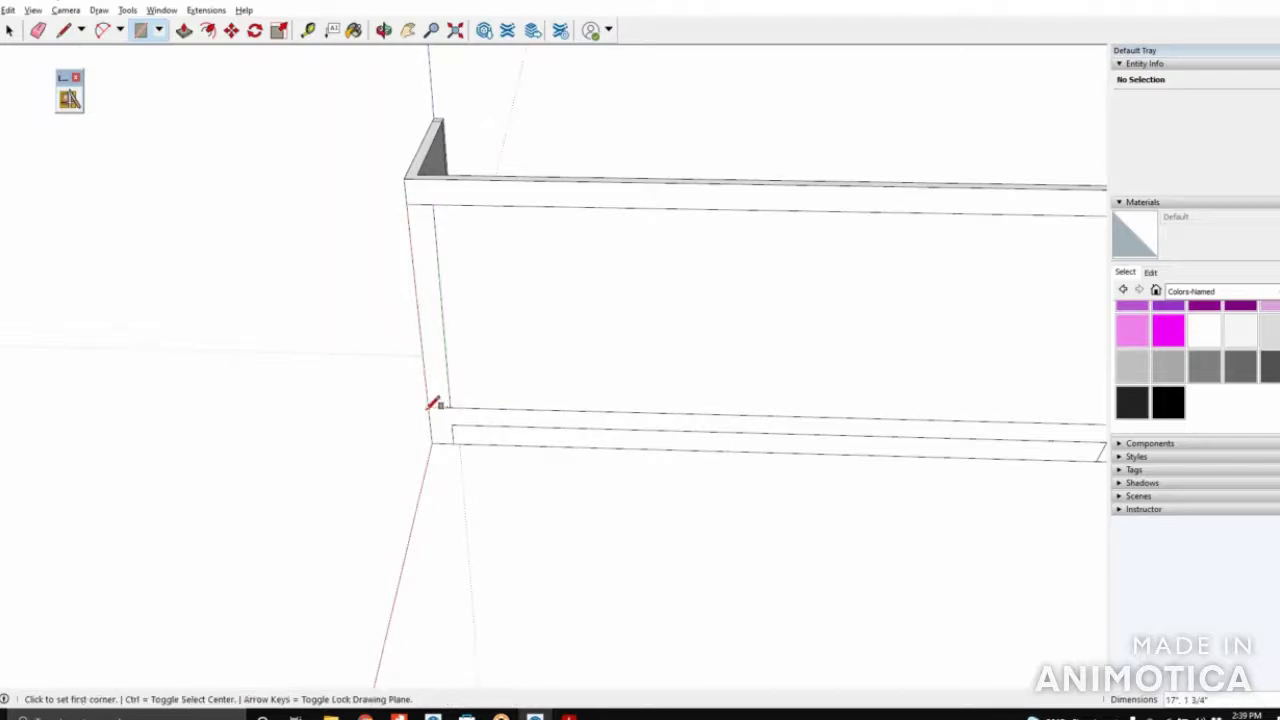
key("space")
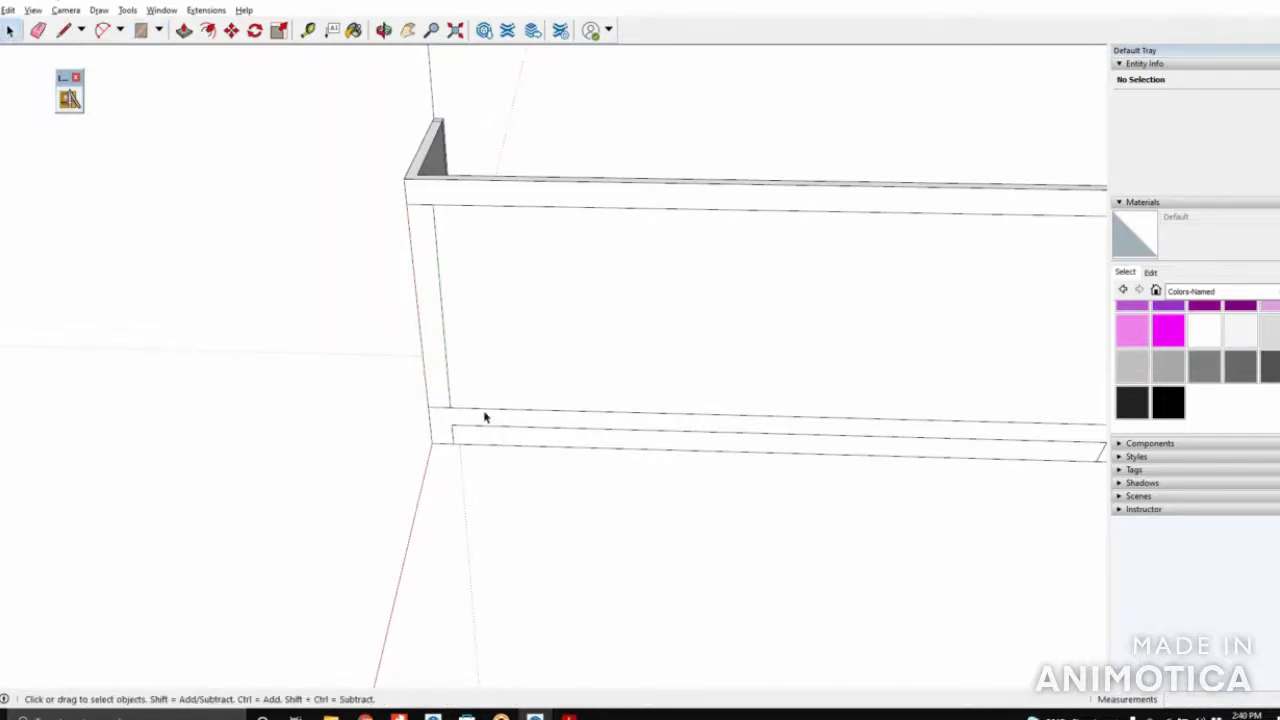
Make the stile rectangle and its edges a component named "stile"
double_click(433, 333)
right_click(434, 330)
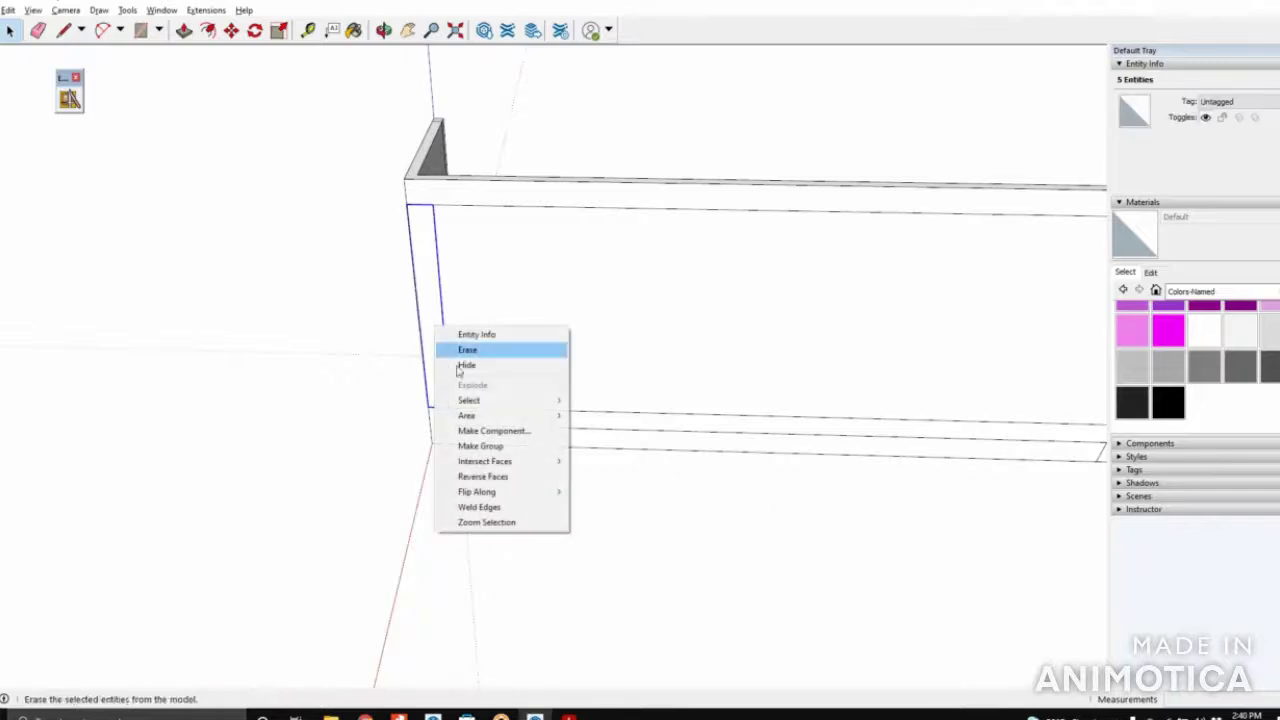
left_click(490, 431)
type("st")
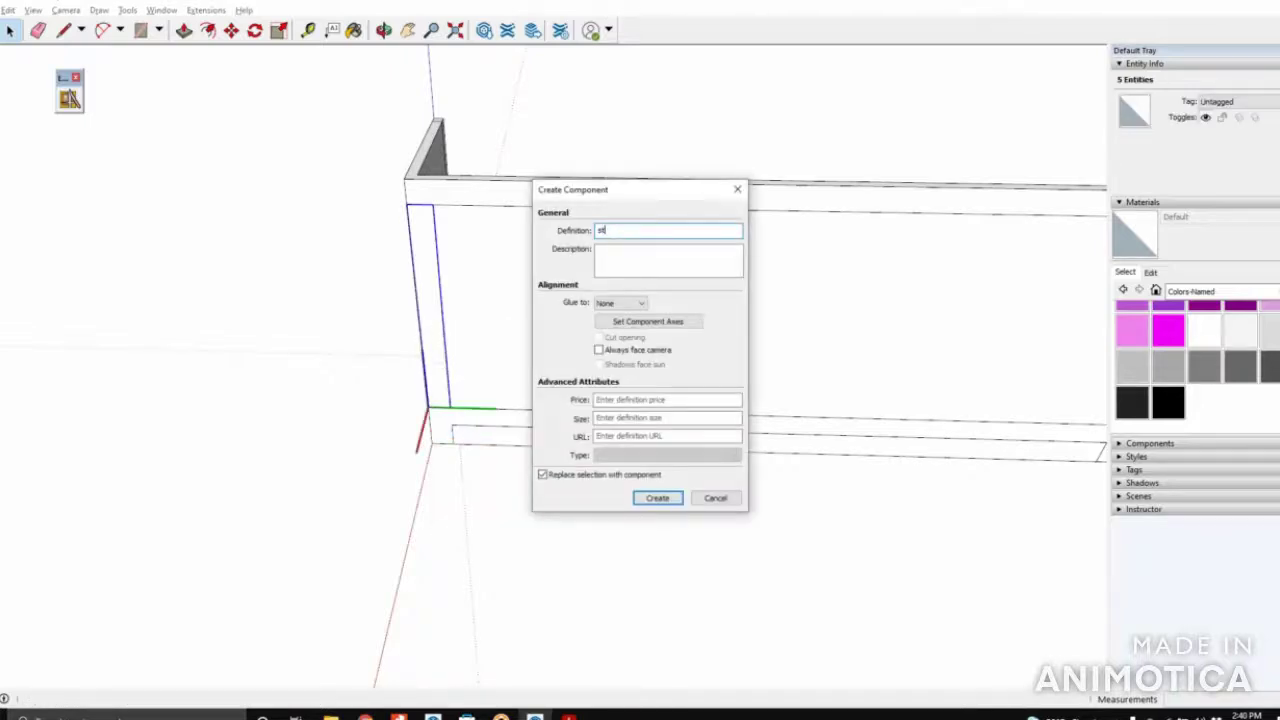
type("ile")
key("Return")
Copy the stile to the opposite end of the front and divide the distance by 3 to add evenly spaced intermediate stiles
middle_click_drag(360, 443, 340, 343)
key("m")
scroll(405, 402, "up", 2)
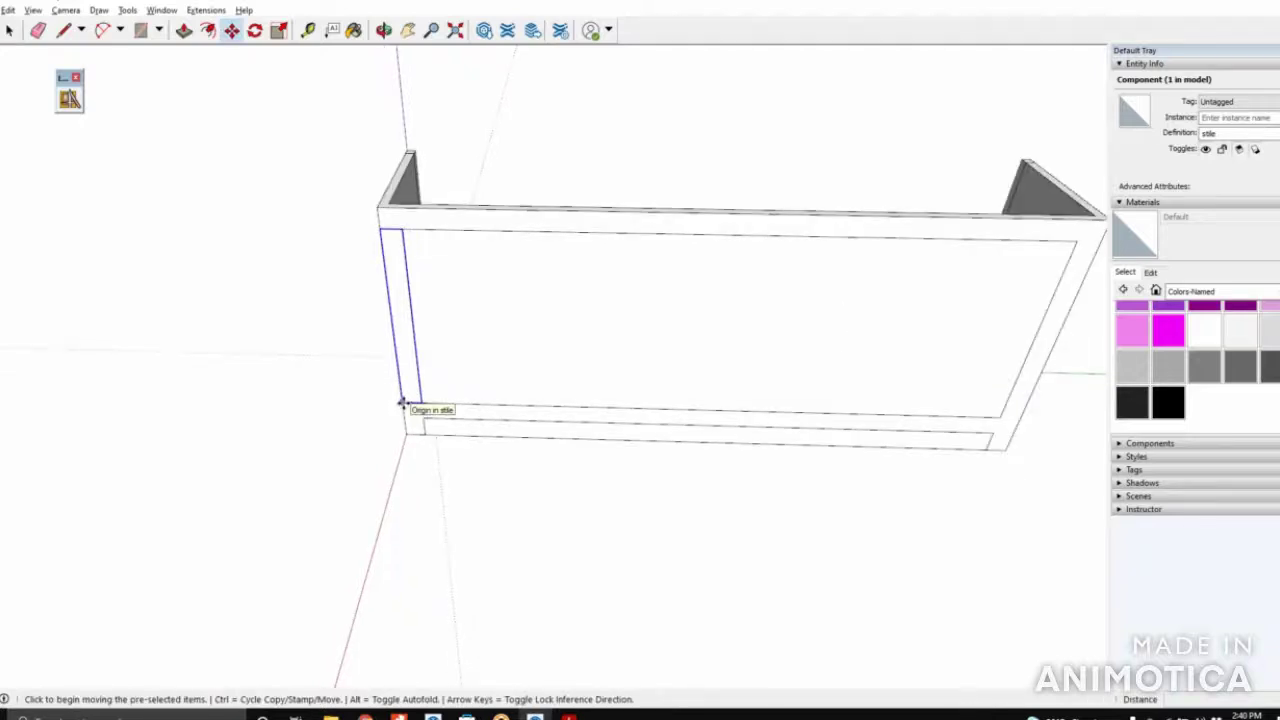
key("ctrl")
left_click(403, 404)
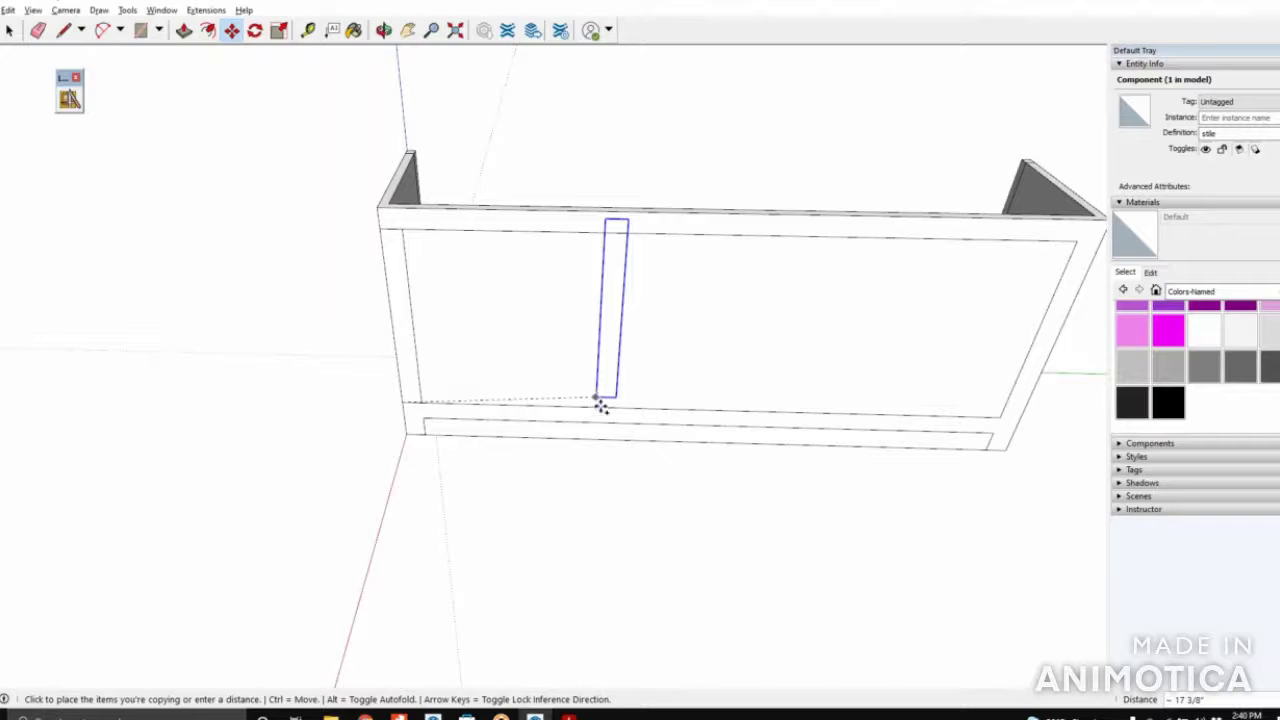
left_click(1002, 421)
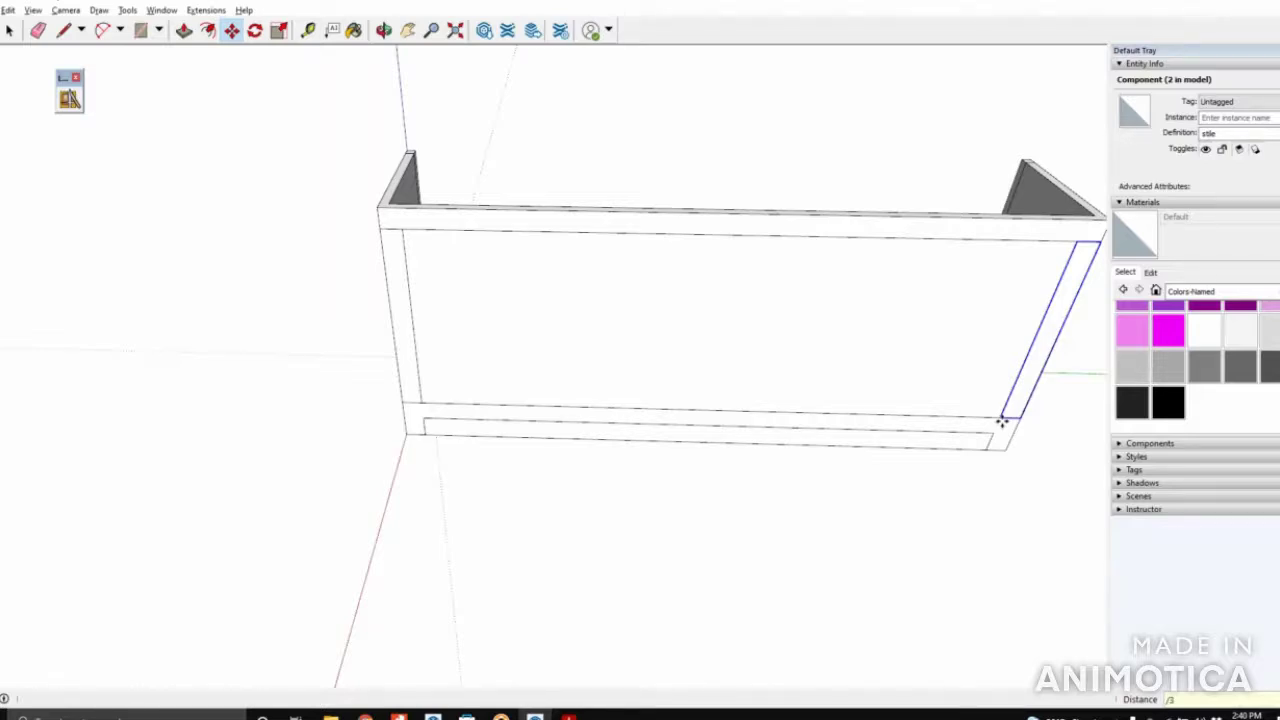
key("Return")
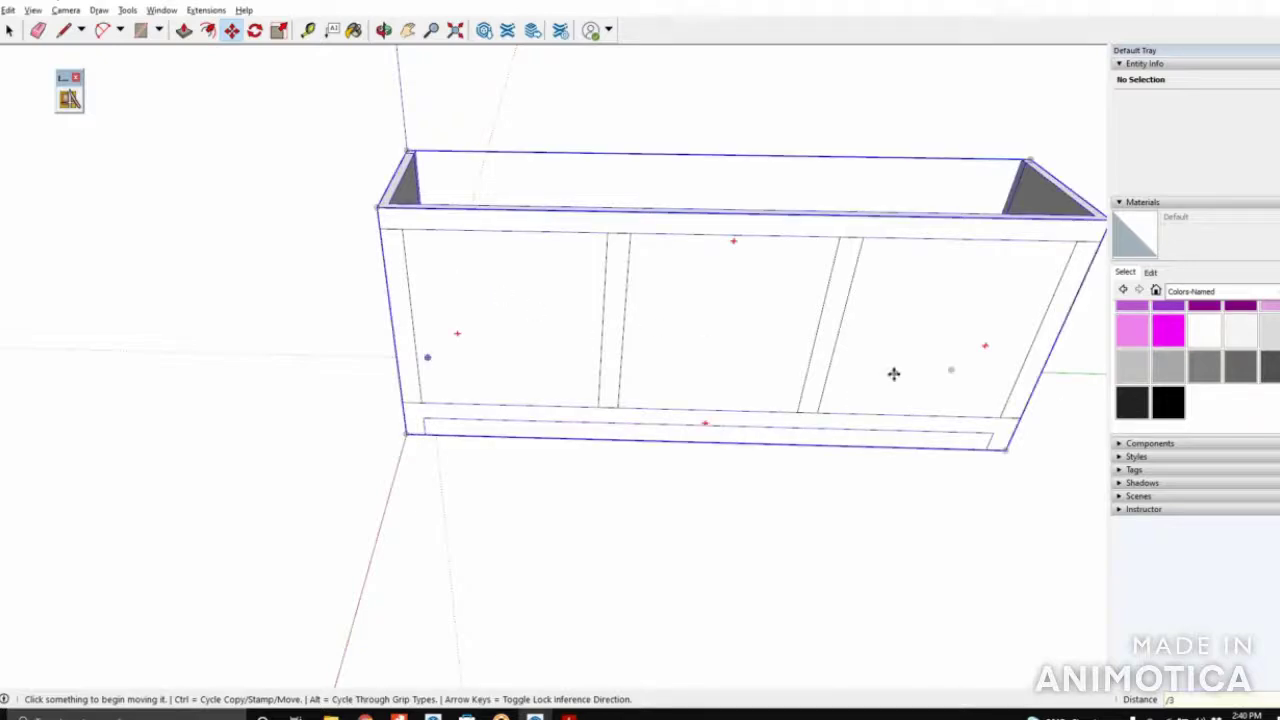
Delete the original stile component at the origin end of the front
left_click(10, 30)
scroll(451, 400, "down", 2)
left_click(408, 293)
key("Delete")
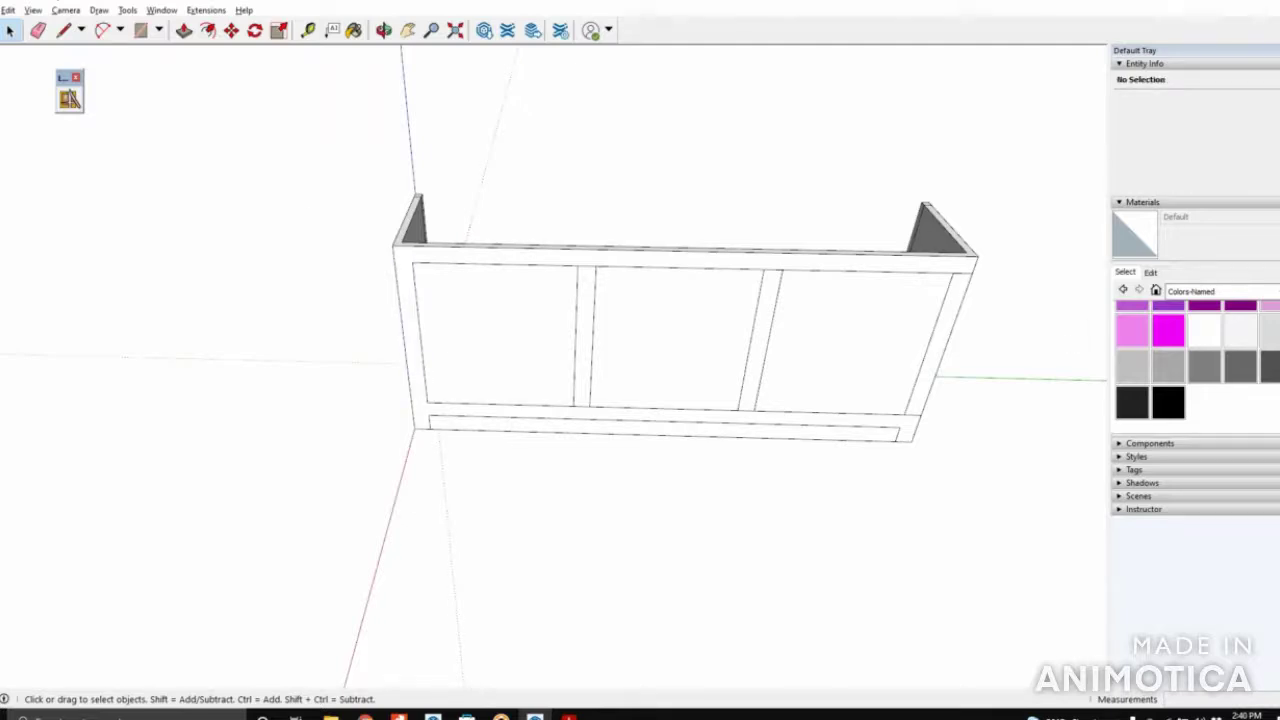
Delete the stile component at the far end of the front, opposite the origin
left_click(948, 295)
key("Delete")
Try exploding the two intermediate stile components outside the OD component and check their end edges
scroll(576, 342, "up", 3)
left_click(590, 229)
left_click(928, 366, "shift")
right_click(928, 364)
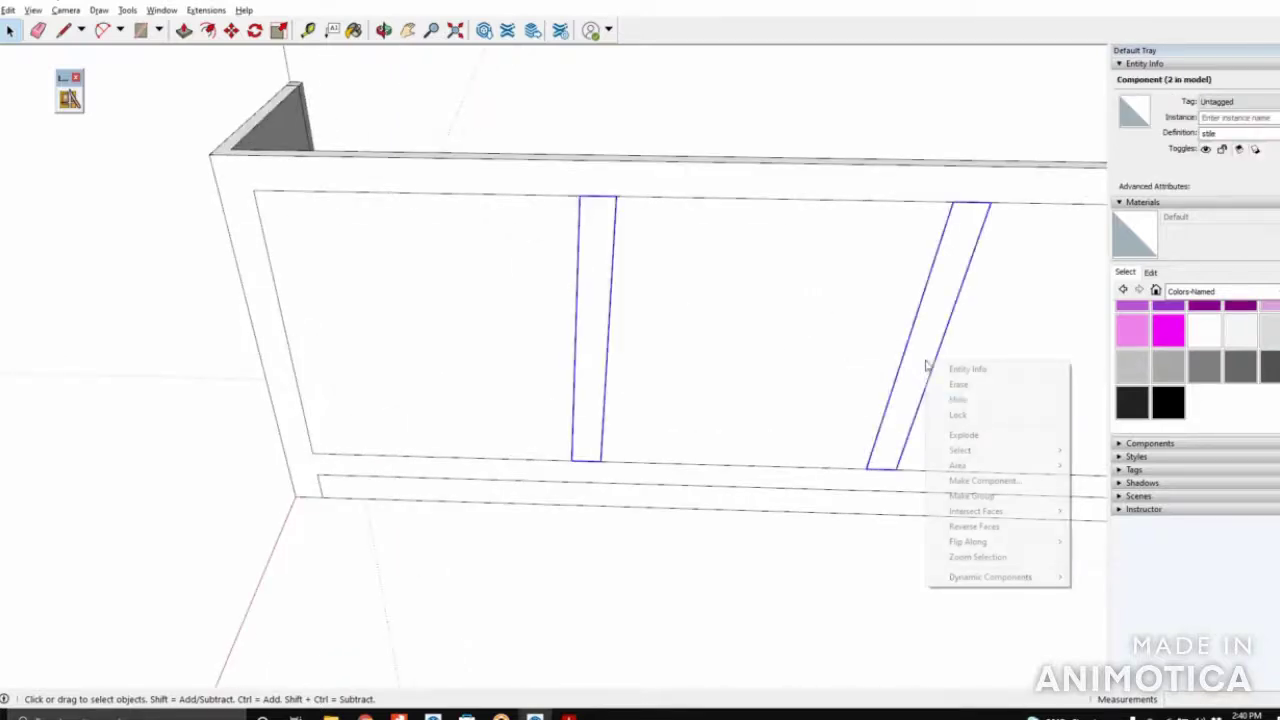
mouse_move(1060, 519)
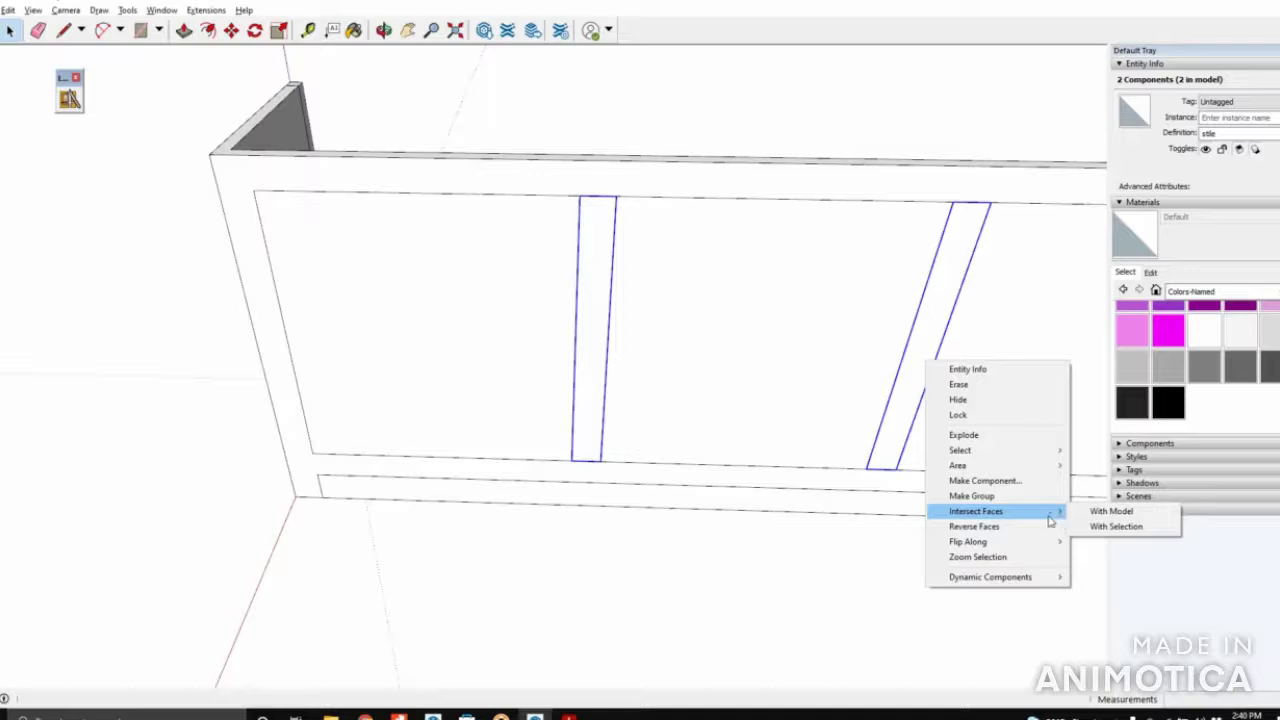
left_click(980, 441)
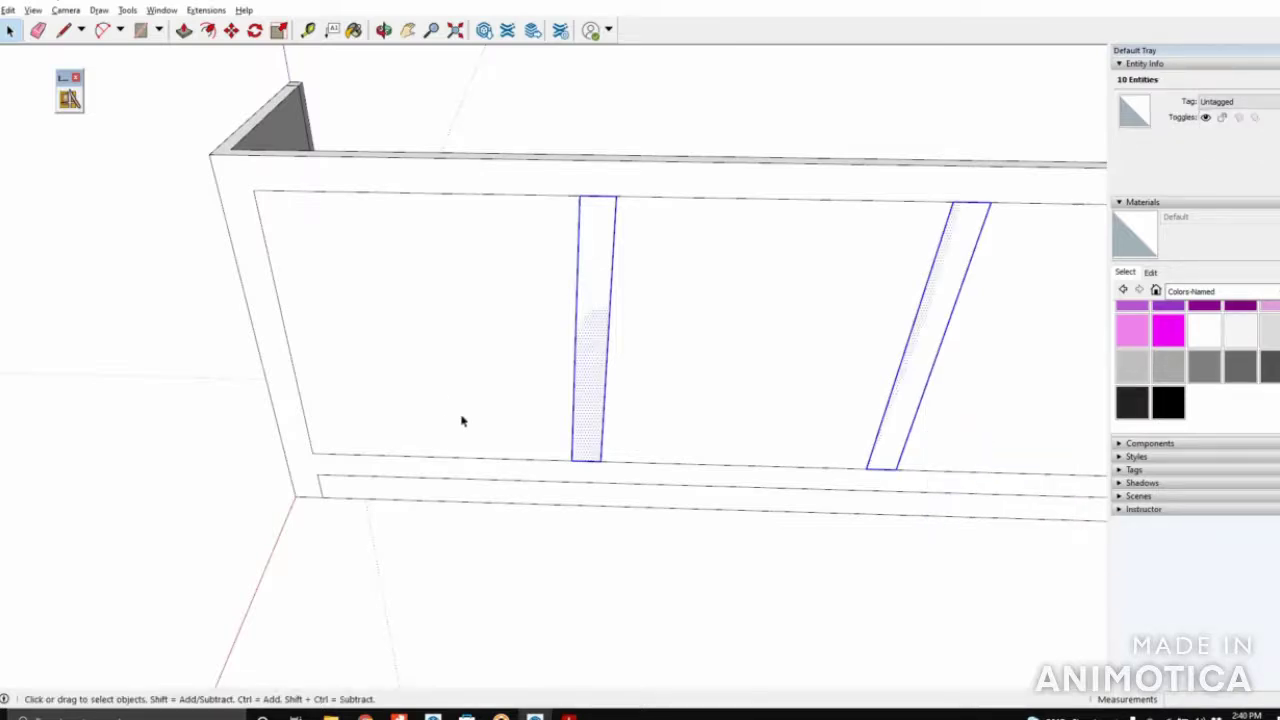
left_click(579, 459)
left_click(587, 462)
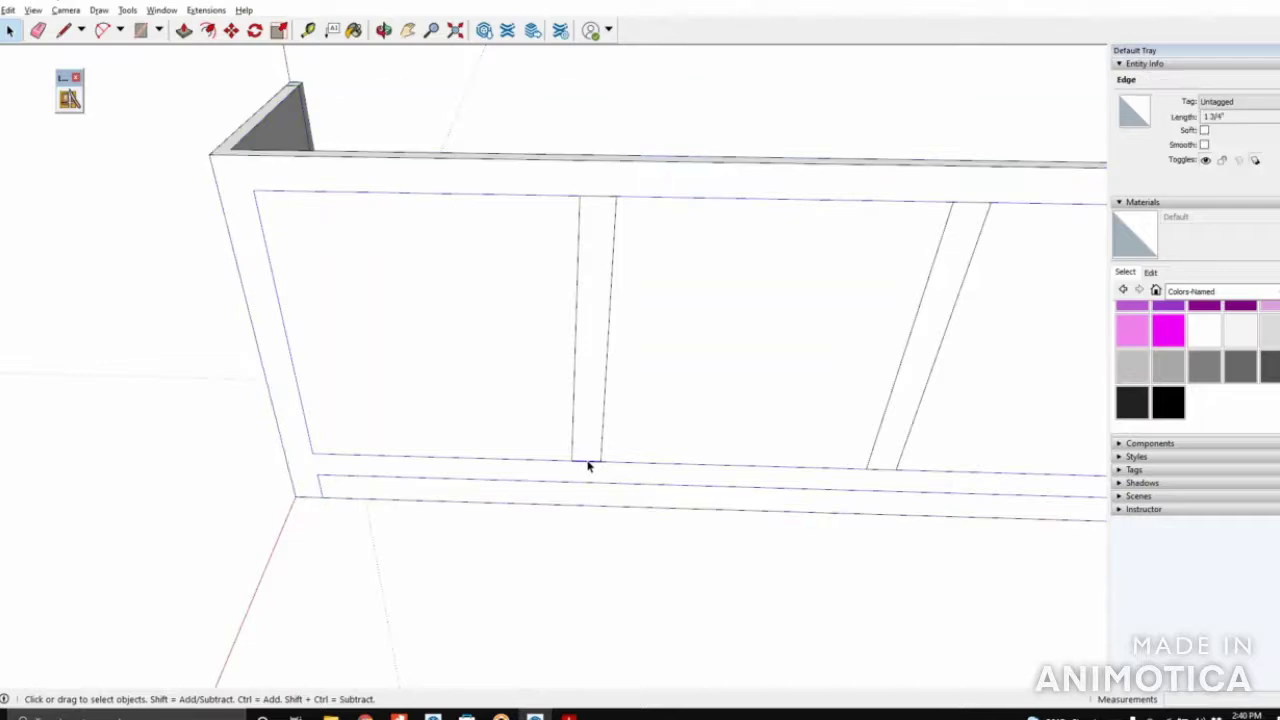
left_click(538, 120)
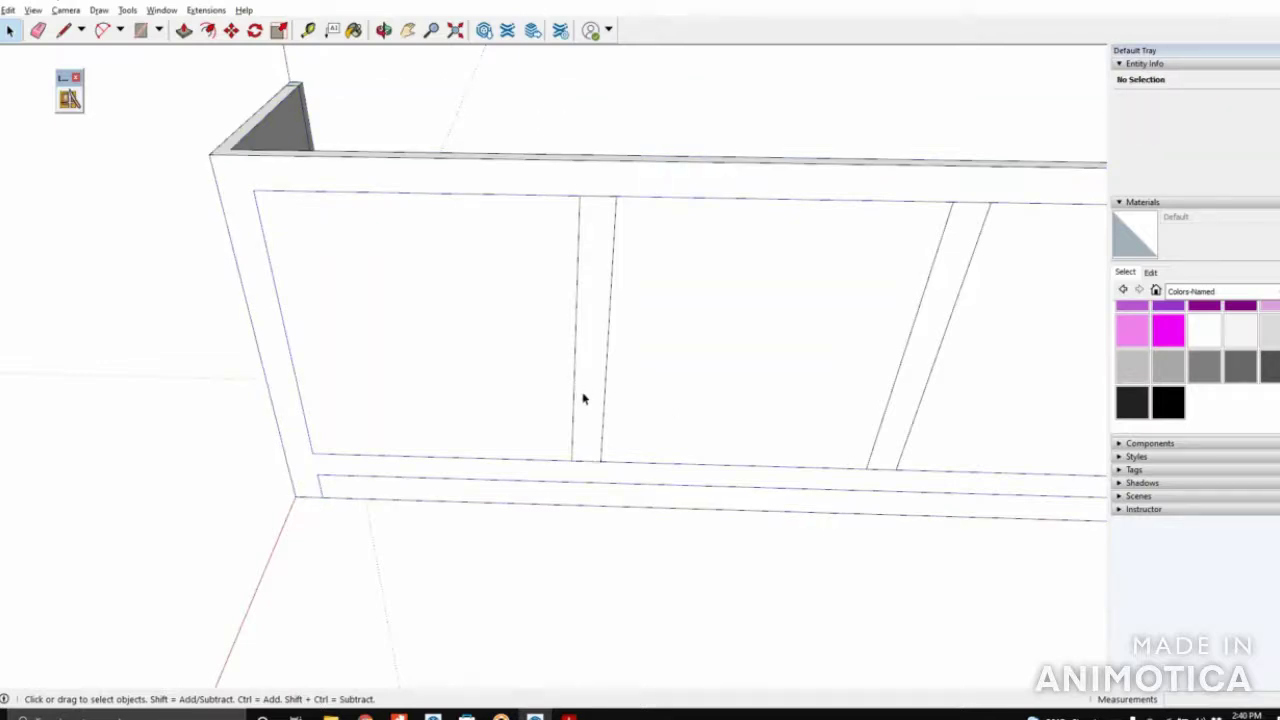
left_click(591, 415)
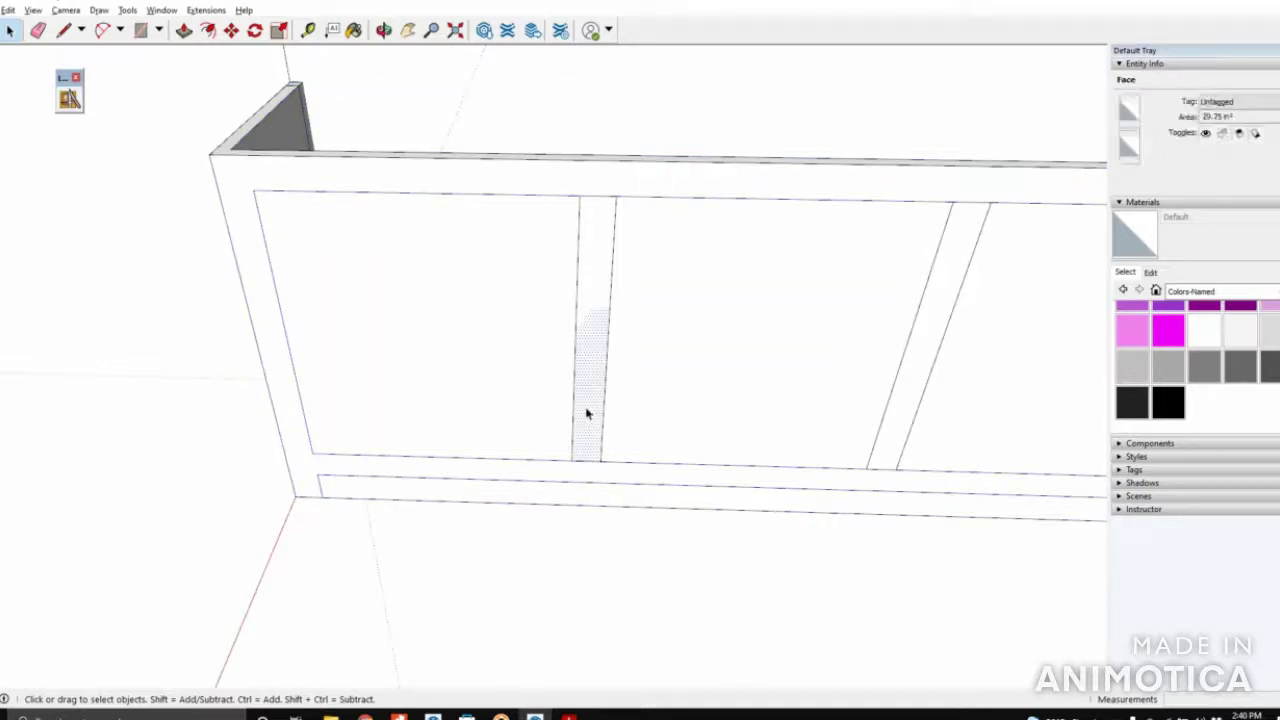
left_click(603, 577)
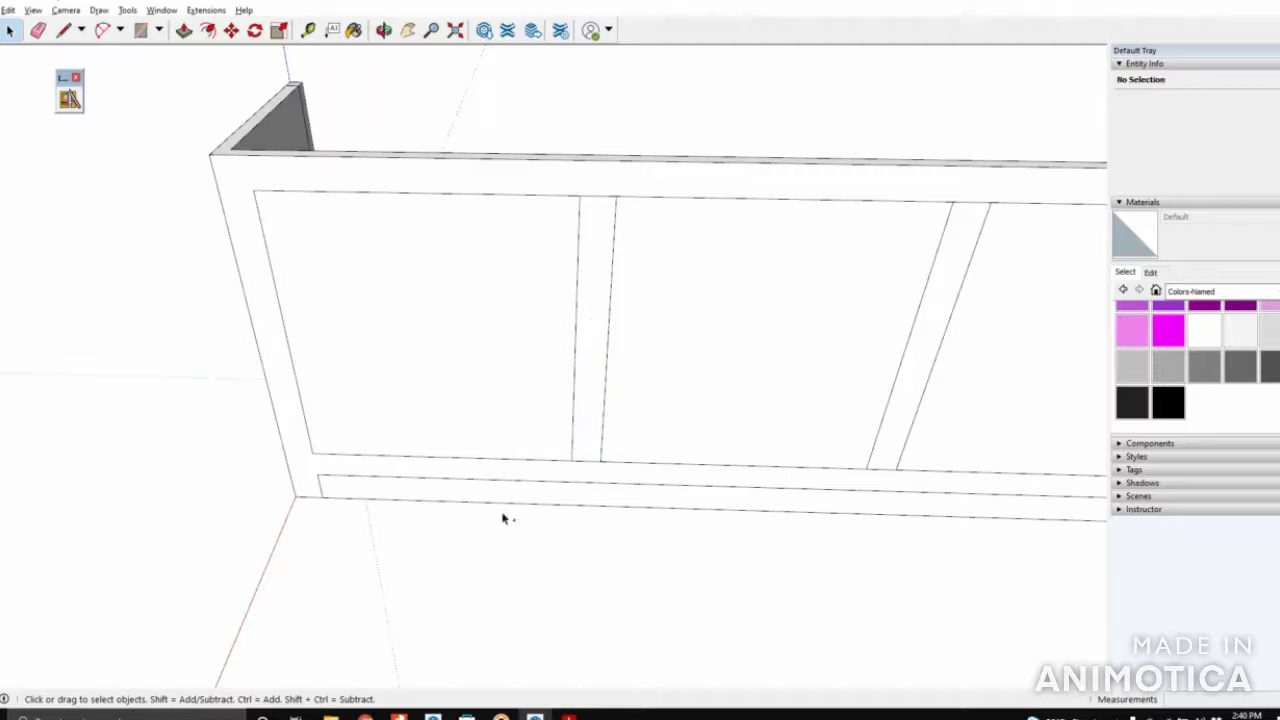
Cut the two intermediate stiles and paste them in place inside the OD component
left_click(580, 413)
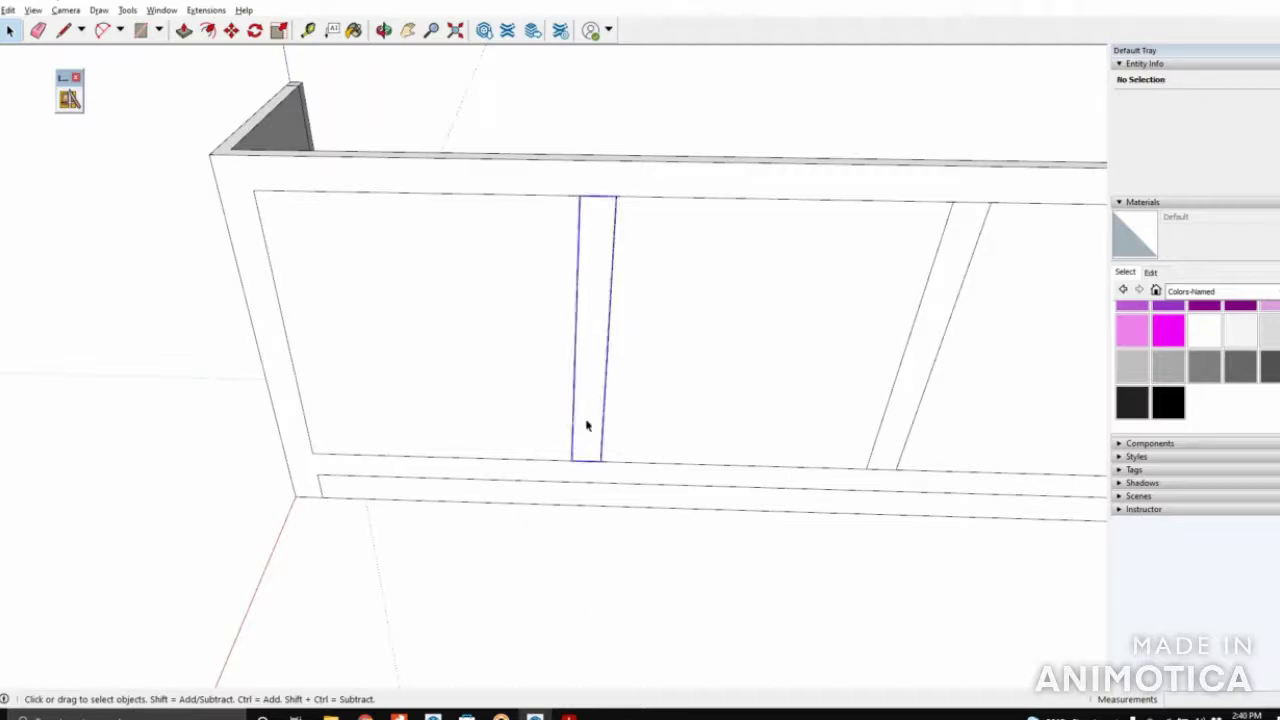
left_click(872, 474, "shift")
scroll(603, 434, "down", 5)
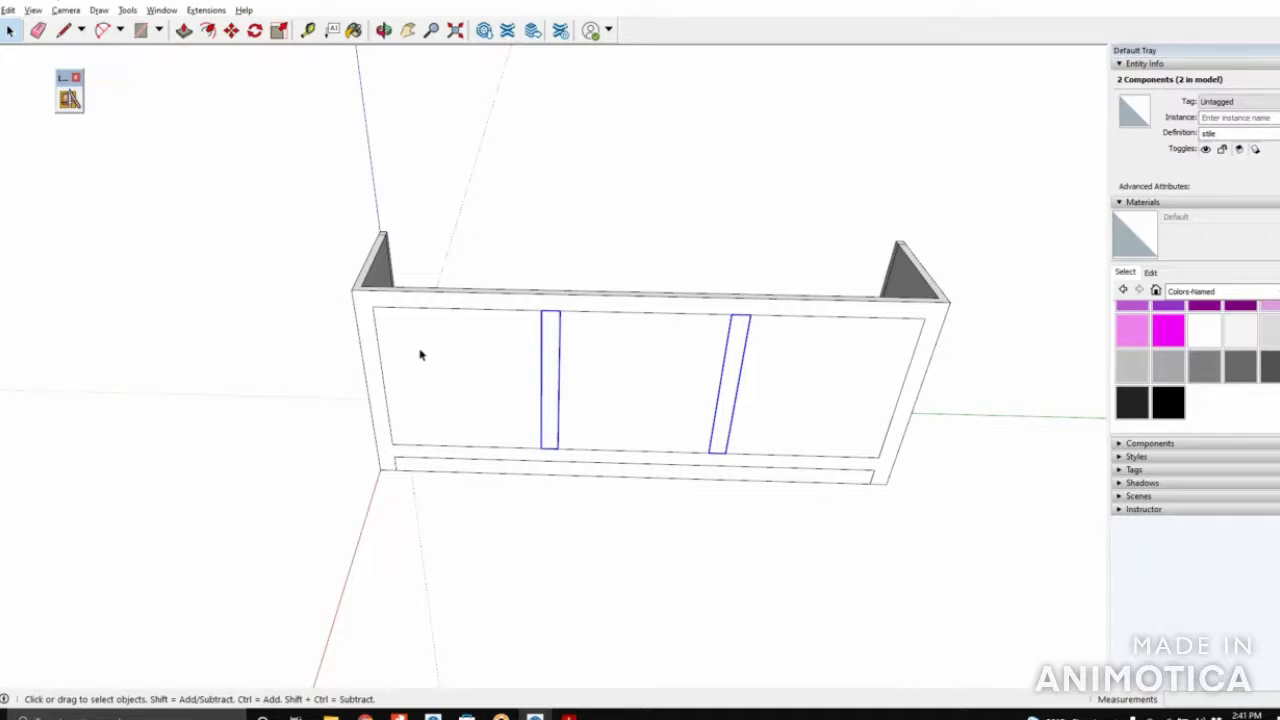
key("Delete")
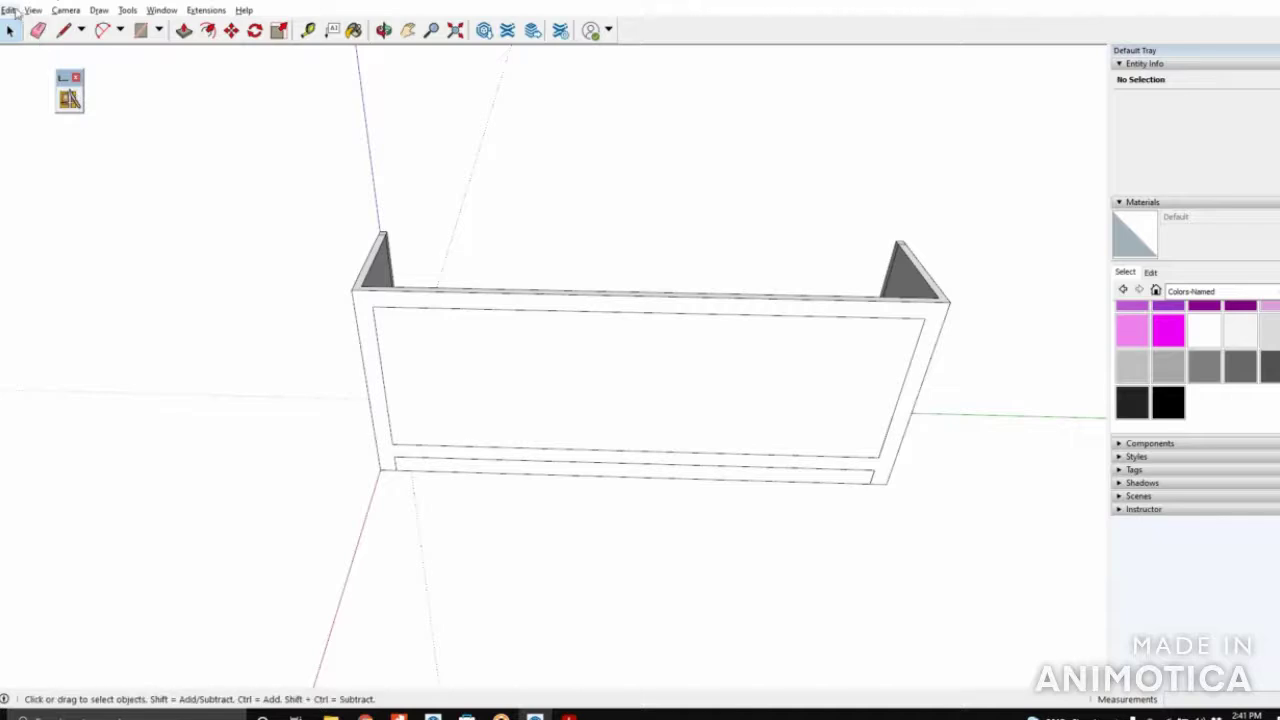
left_click(440, 328)
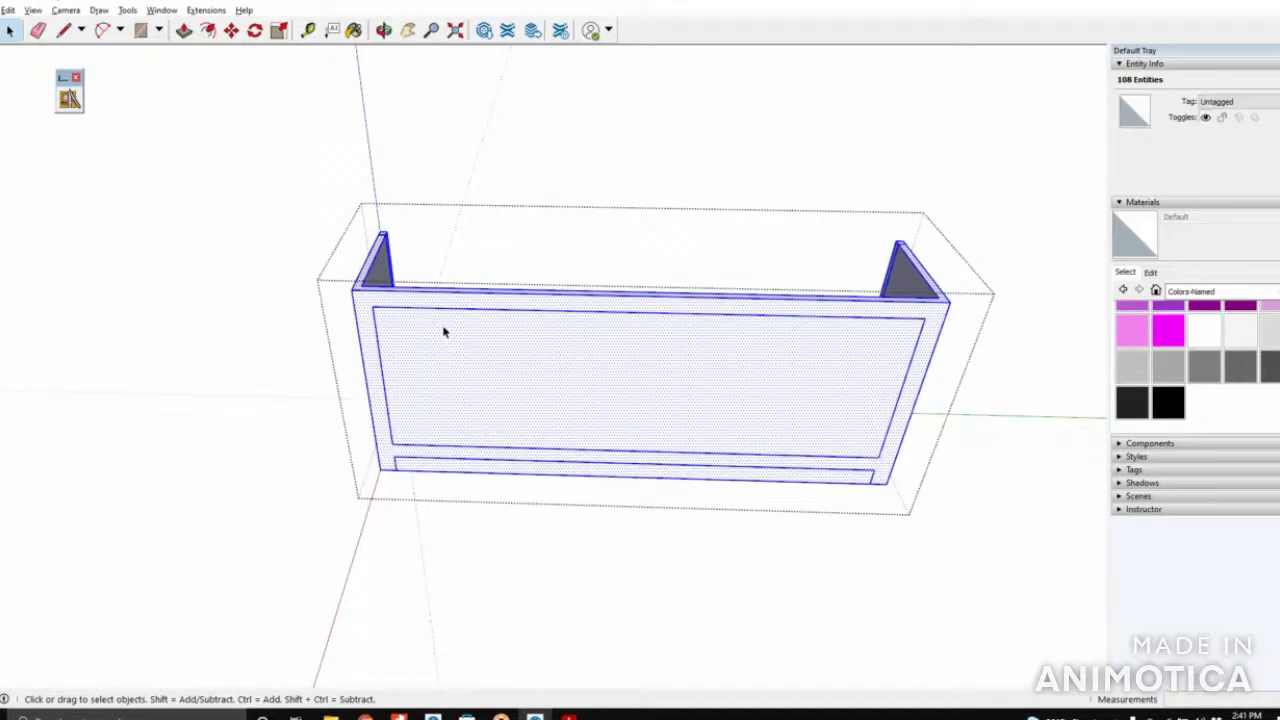
left_click(8, 10)
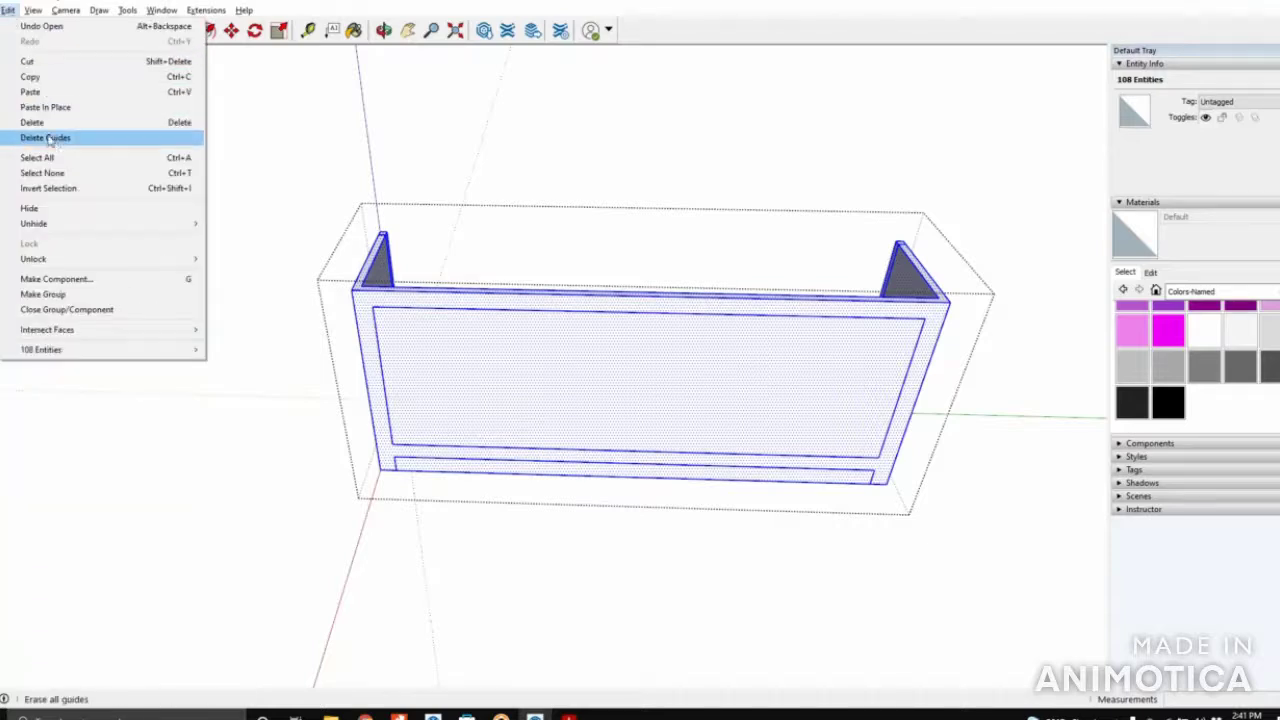
left_click(52, 107)
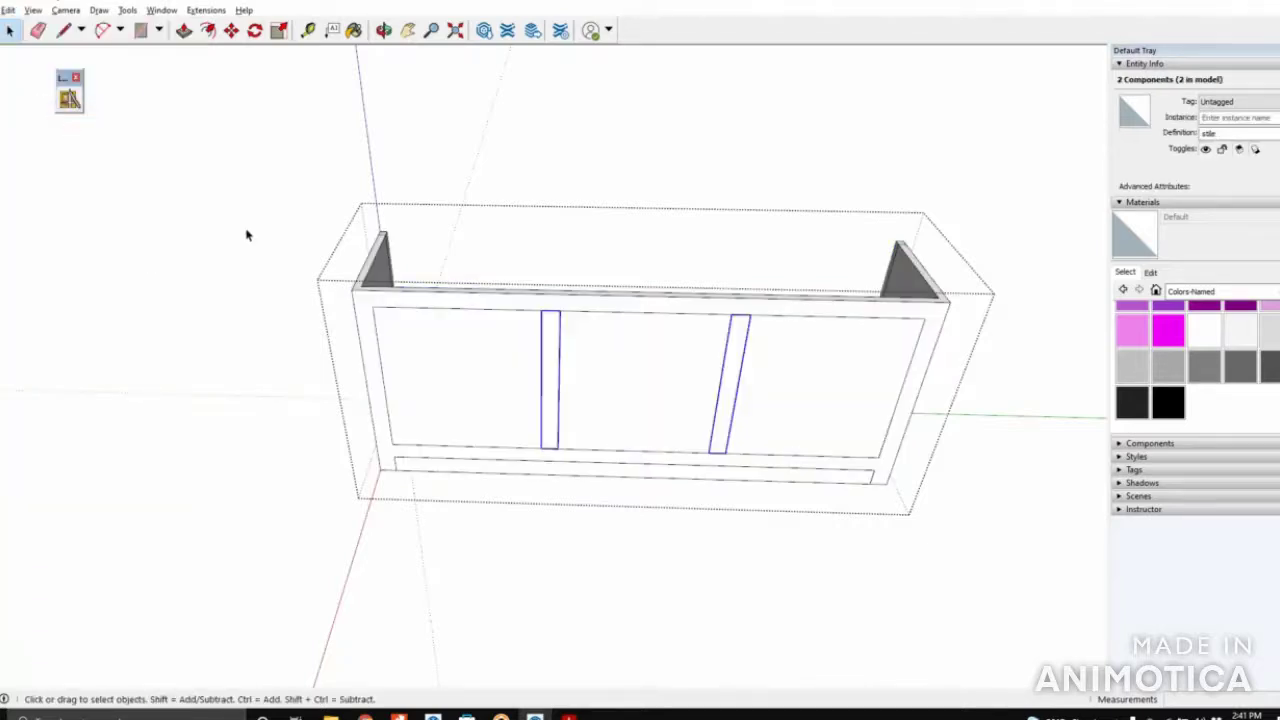
Explode both pasted stile components inside the OD component
left_click(545, 337)
scroll(550, 325, "up", 4)
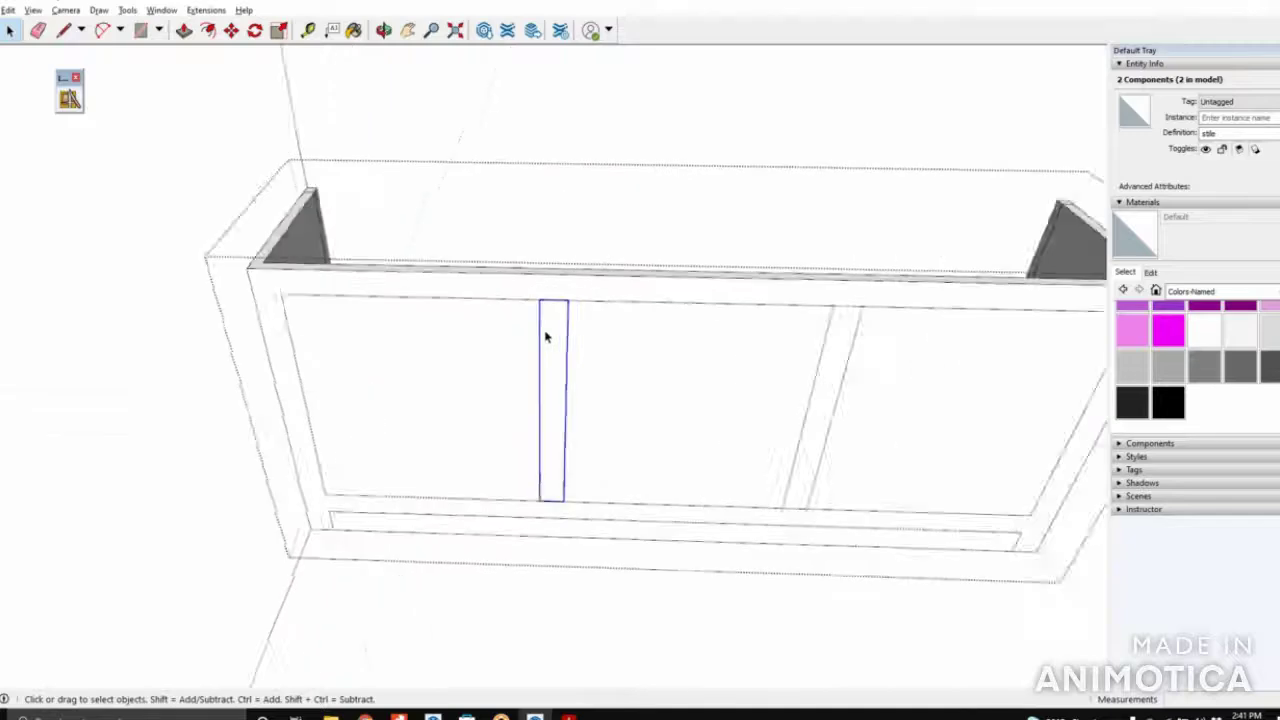
left_click(562, 289)
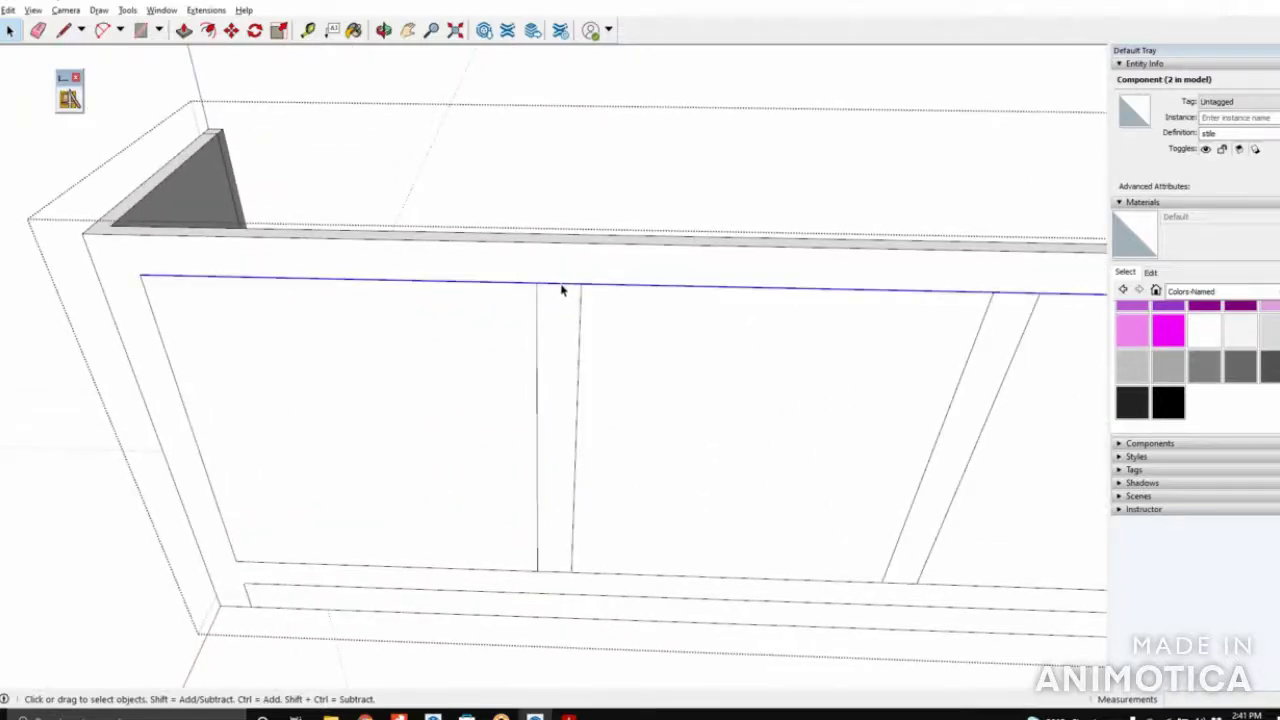
left_click(560, 291)
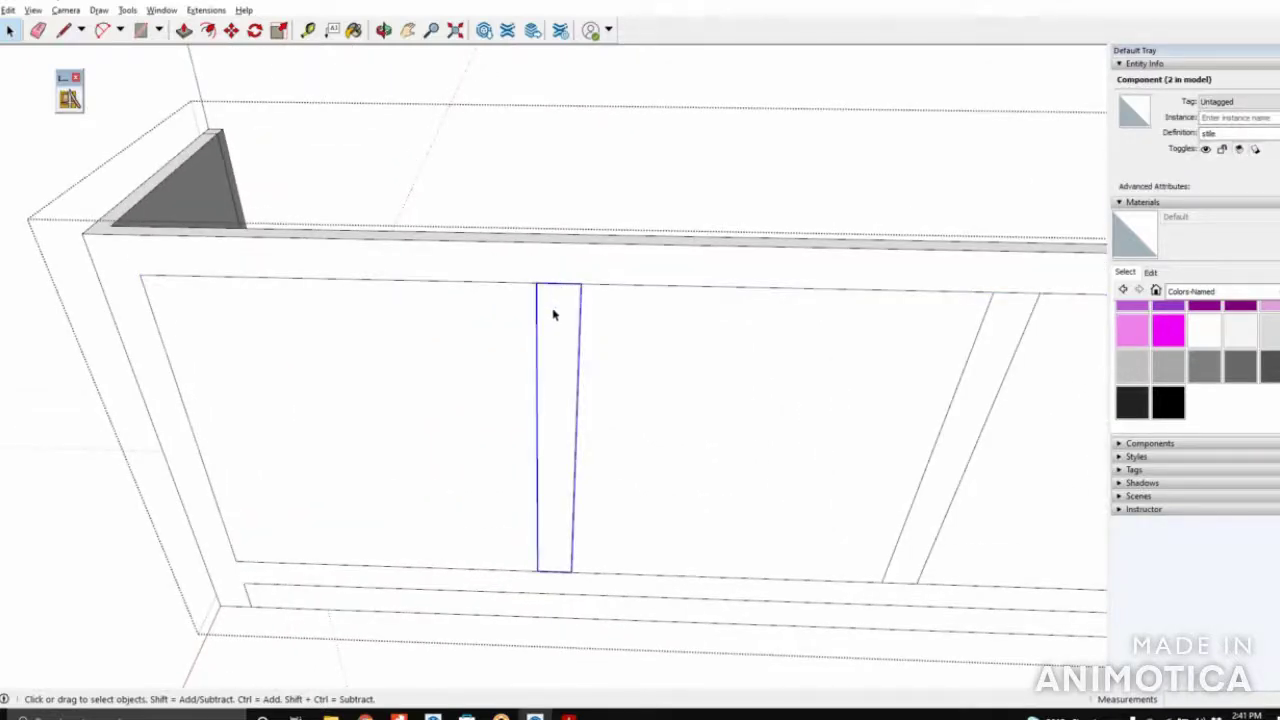
right_click(553, 315)
left_click(544, 293)
left_click(1001, 345, "shift")
right_click(1001, 345)
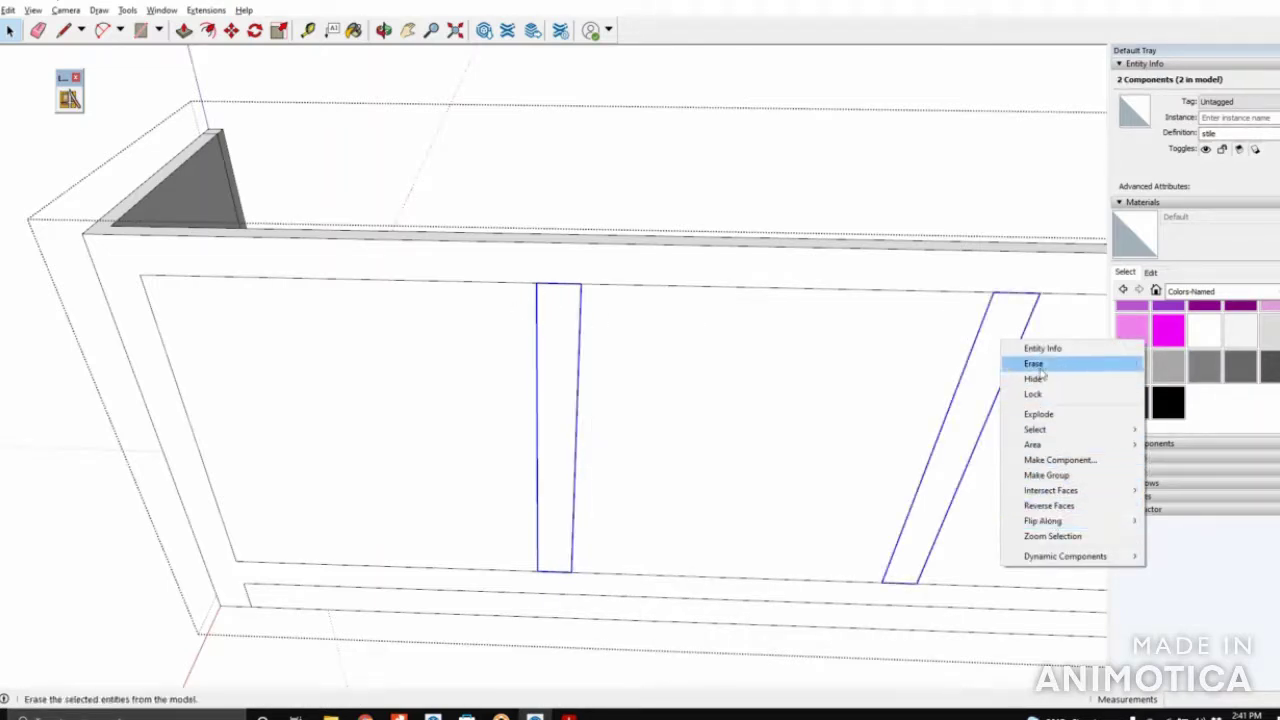
left_click(1040, 415)
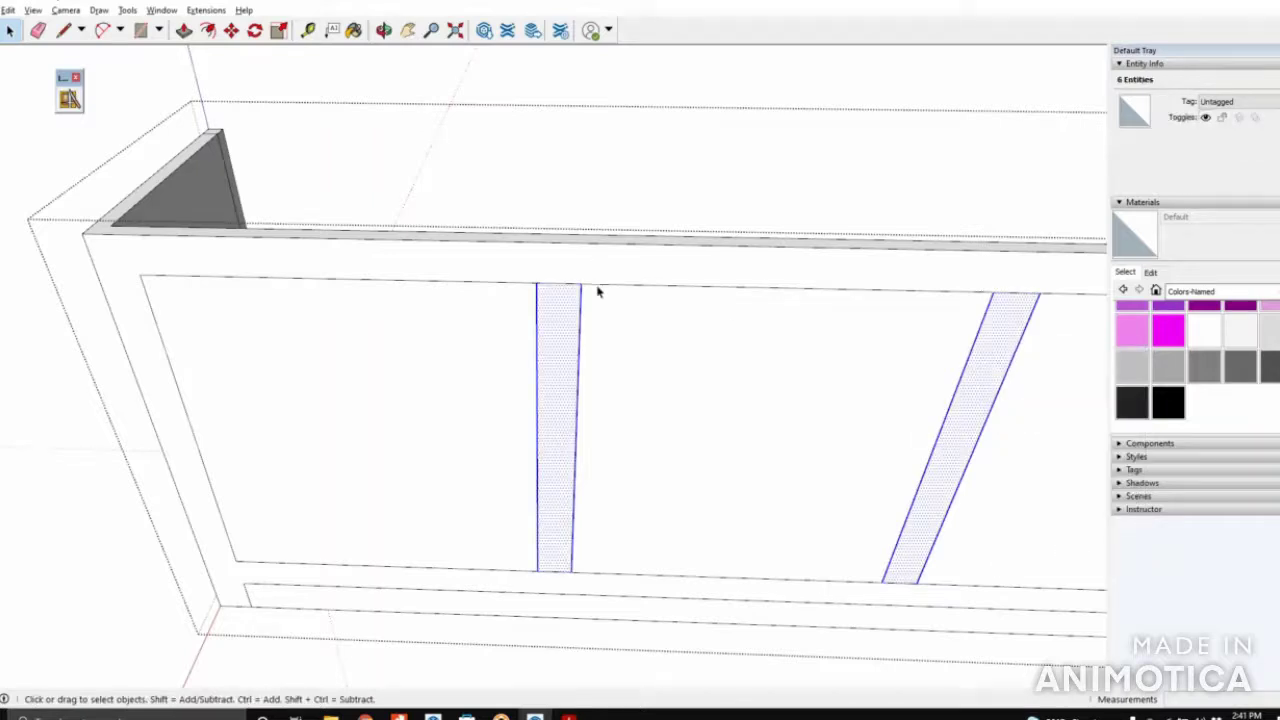
Delete the short end edges of both stiles where they meet the top and bottom rails
left_click(557, 323)
left_click(562, 286)
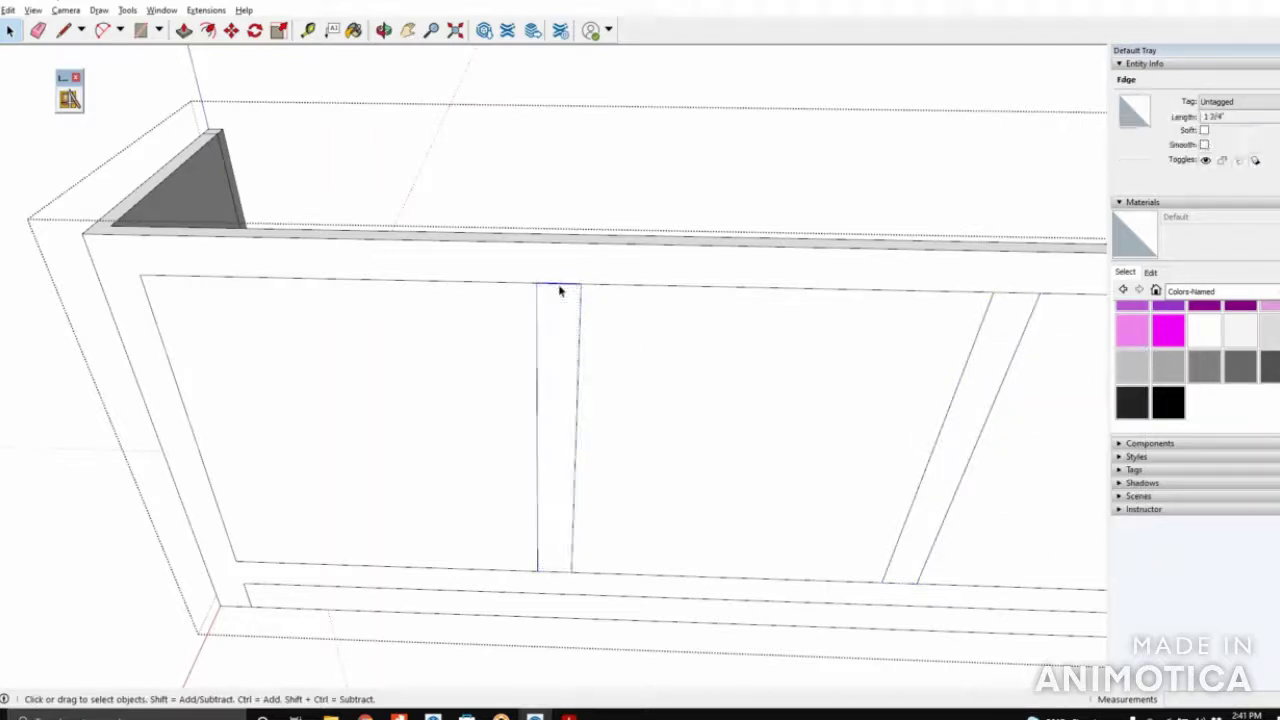
left_click(617, 506)
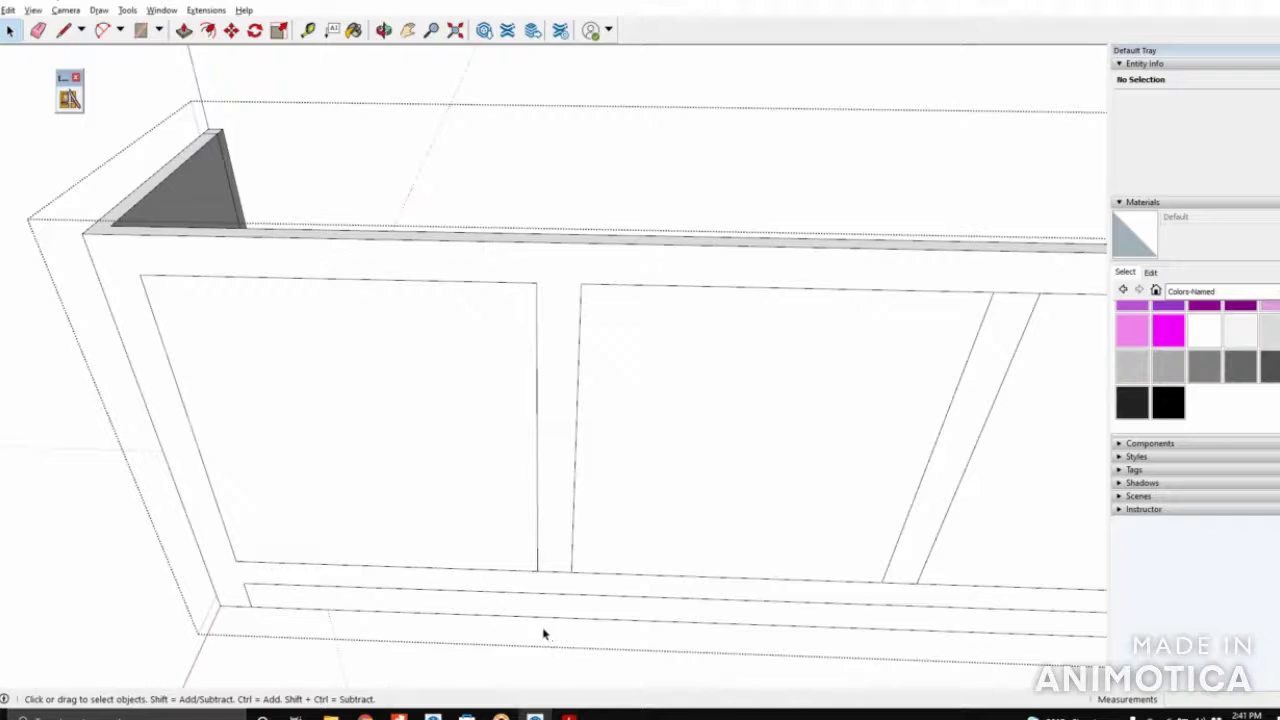
left_click(566, 572)
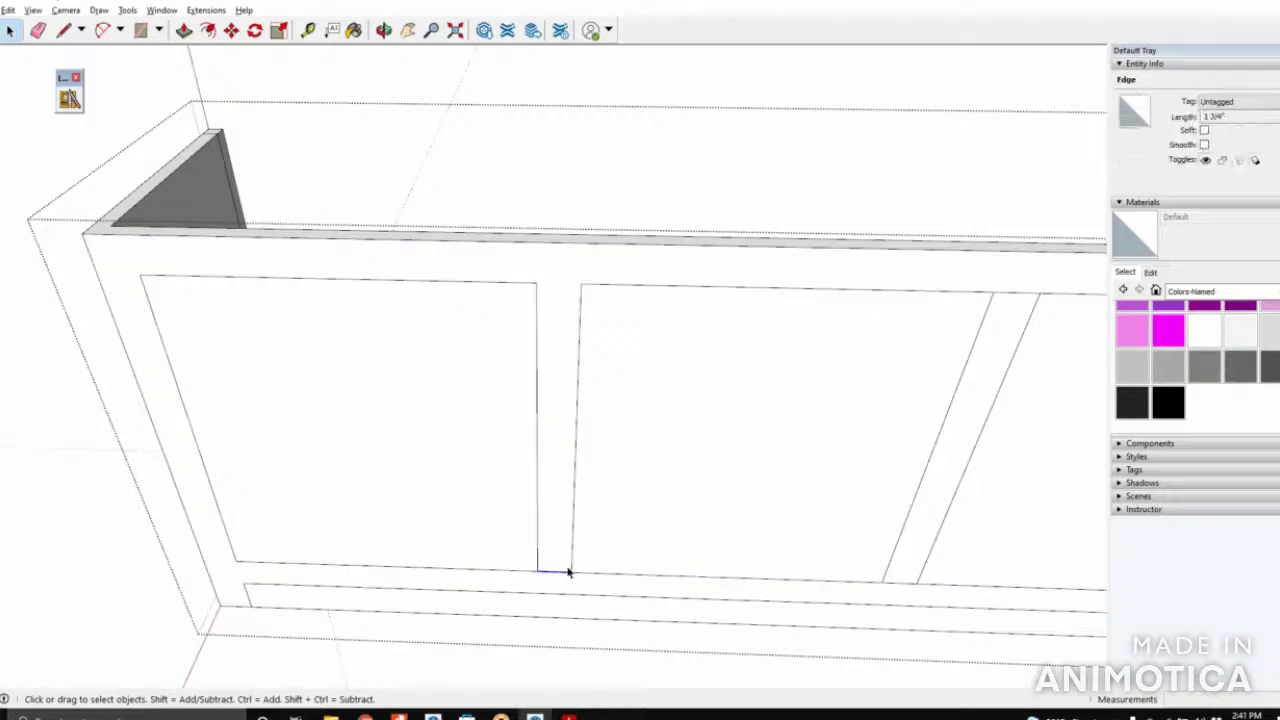
key("Escape")
left_click(1018, 298)
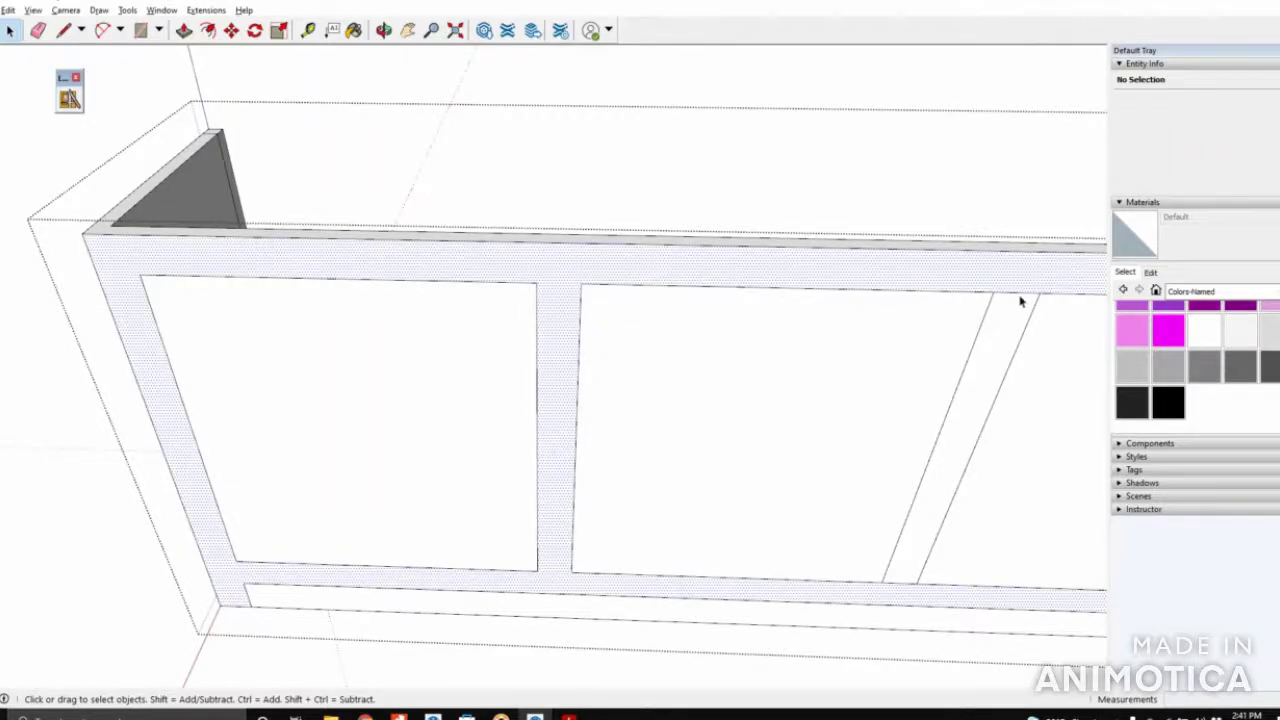
key("Escape")
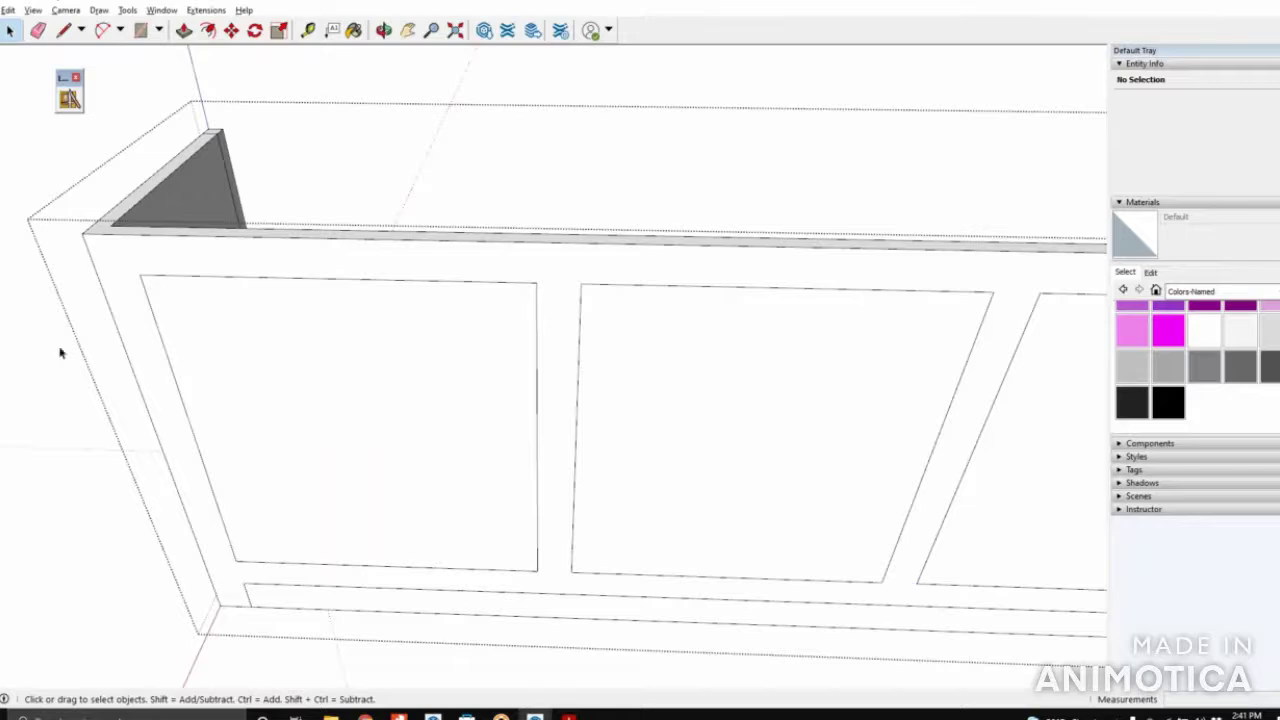
Recess the three front panel faces between the stiles by 3/8" with Push/Pull
scroll(55, 347, "down", 3)
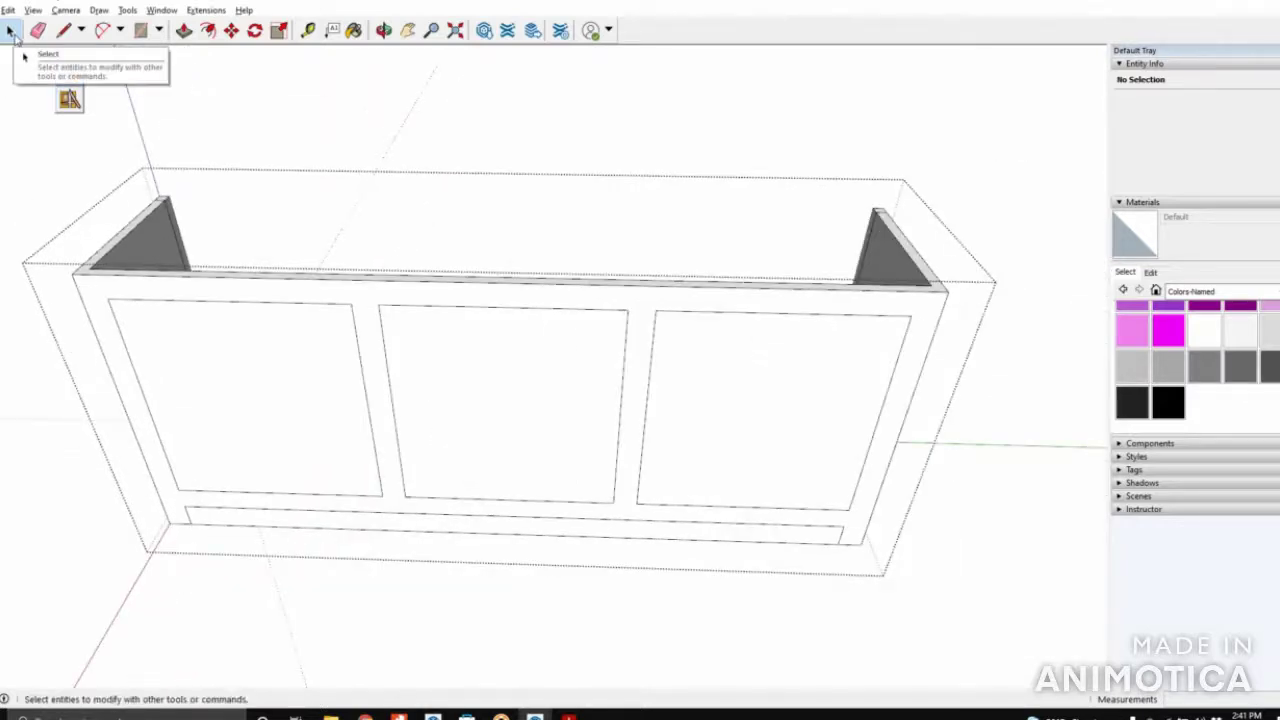
scroll(366, 394, "up", 5)
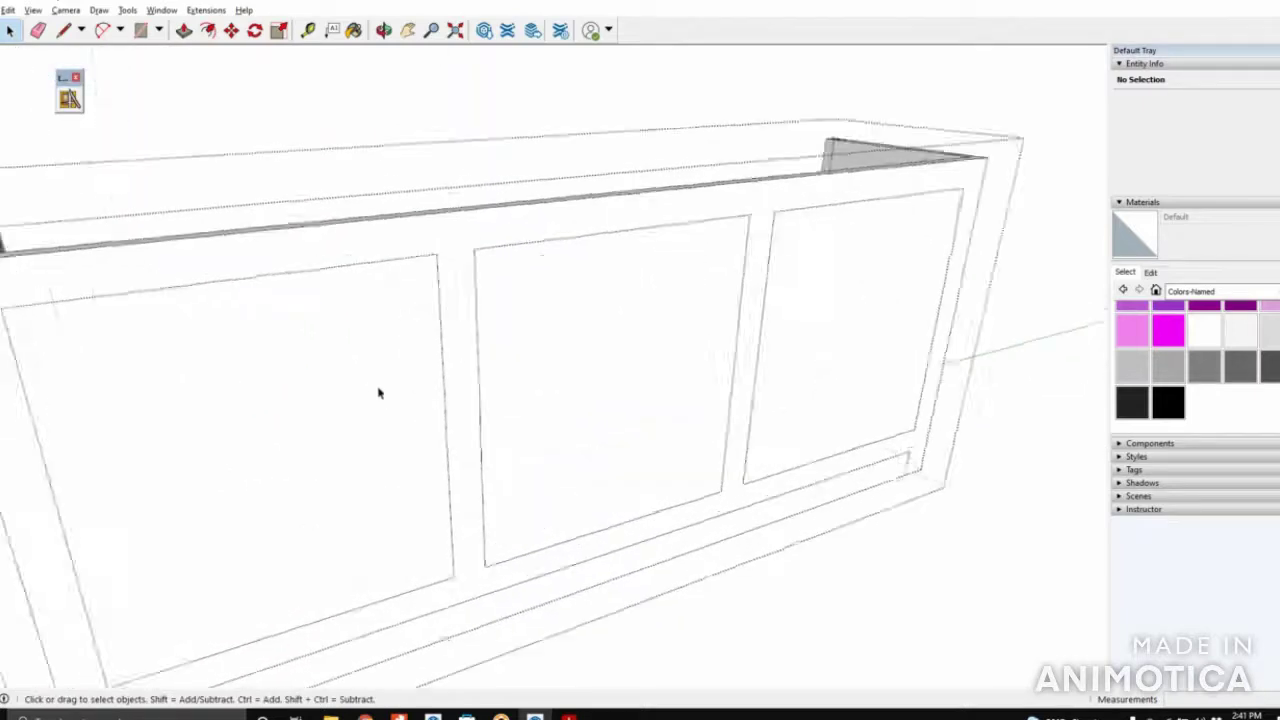
scroll(378, 379, "down", 5)
mouse_move(383, 389)
middle_mouse_down()
mouse_move(443, 337)
mouse_move(394, 394)
middle_mouse_up()
left_click(394, 394)
key("p")
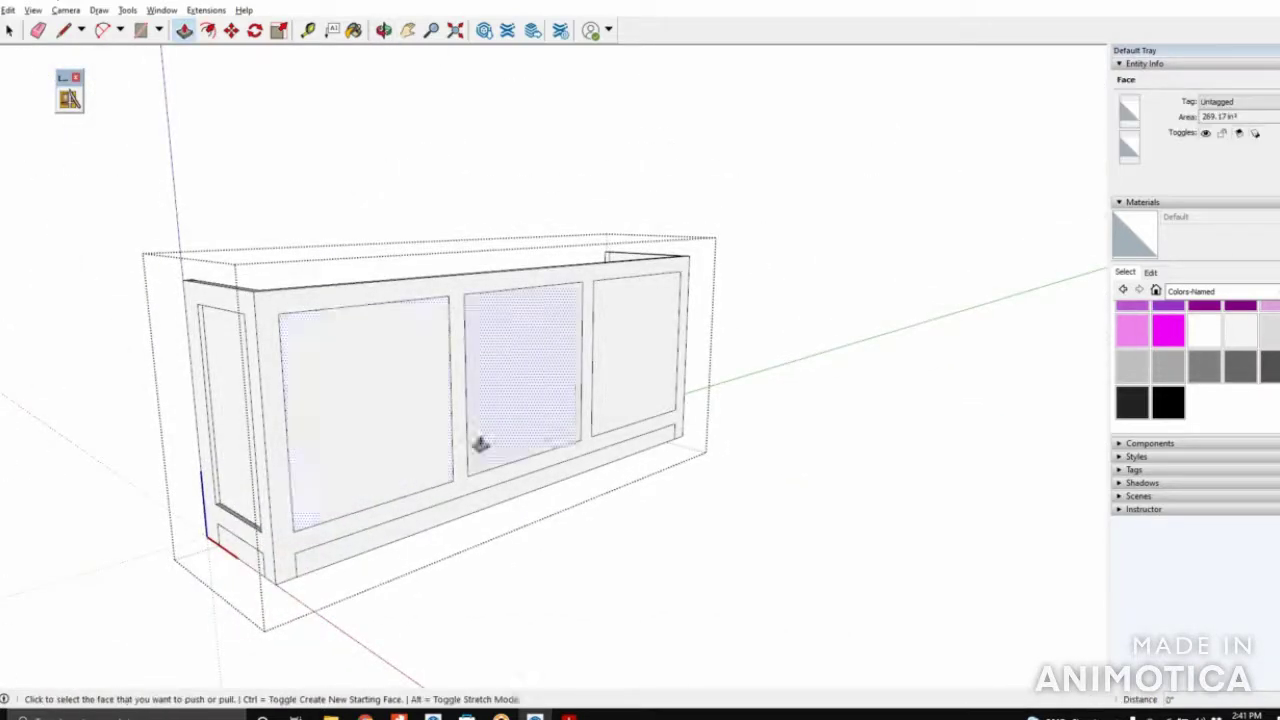
left_click(365, 496)
left_click(362, 496)
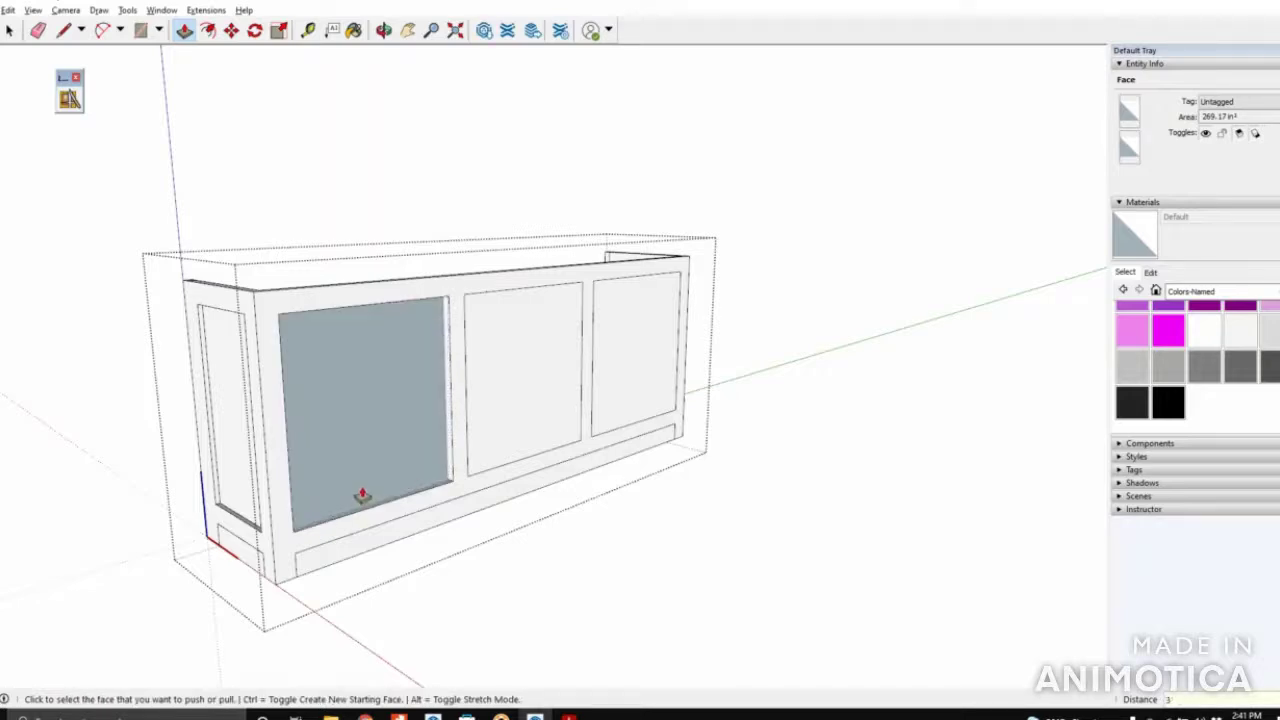
left_click(532, 372)
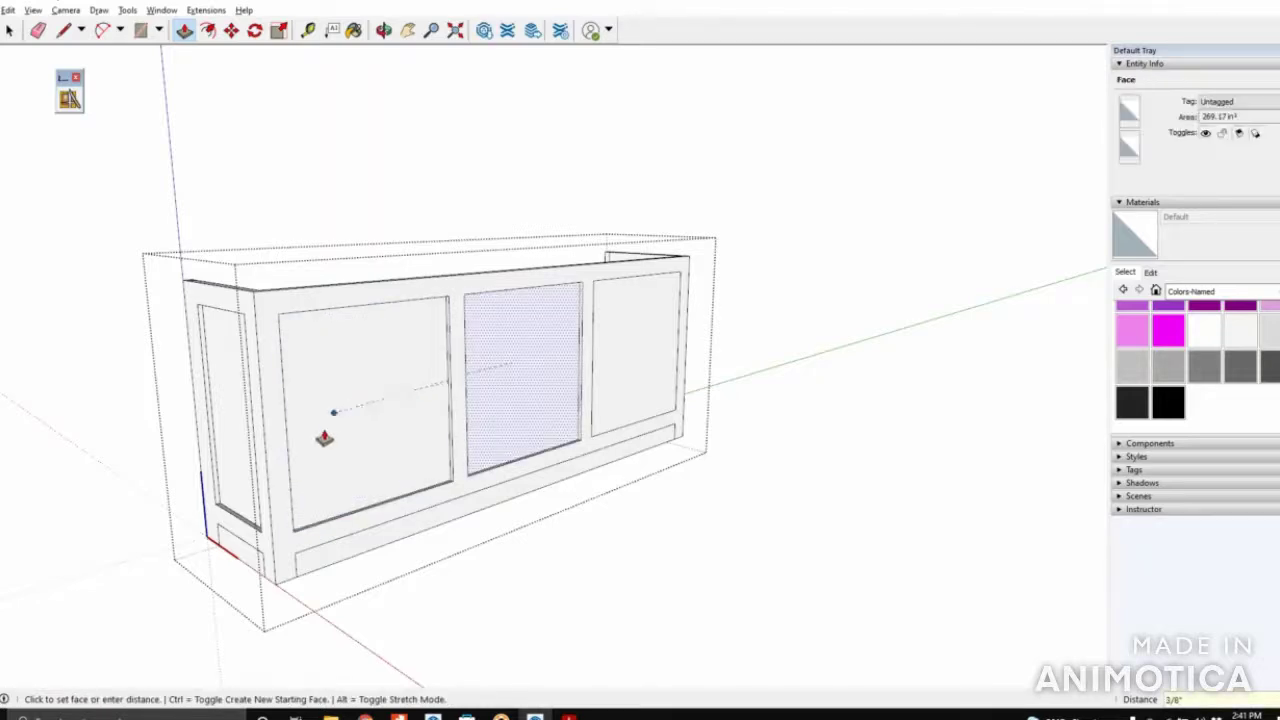
left_click(334, 414)
left_click(661, 336)
left_click(523, 381)
Draw two sloping lines in the end's base rectangle, joining each side edge's midpoint to the upper edge's midpoint
scroll(523, 383, "down", 3)
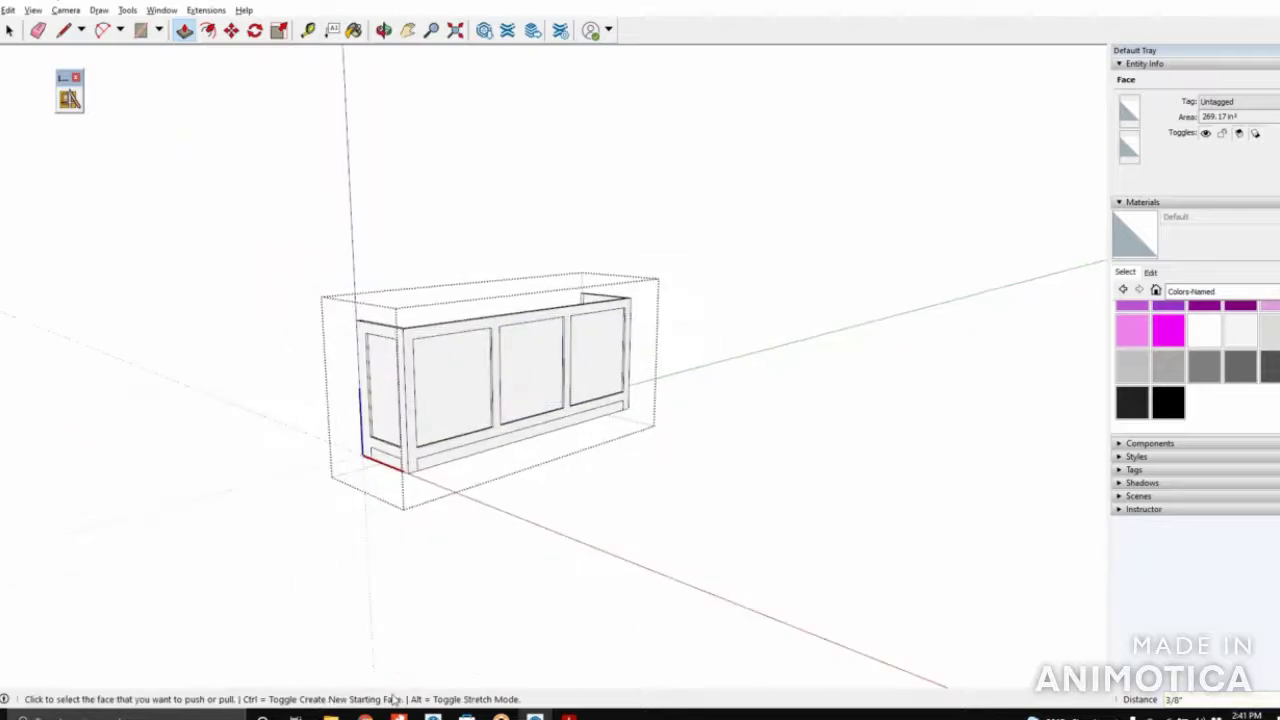
scroll(385, 460, "up", 5)
scroll(491, 463, "up", 2)
scroll(337, 171, "up", 1)
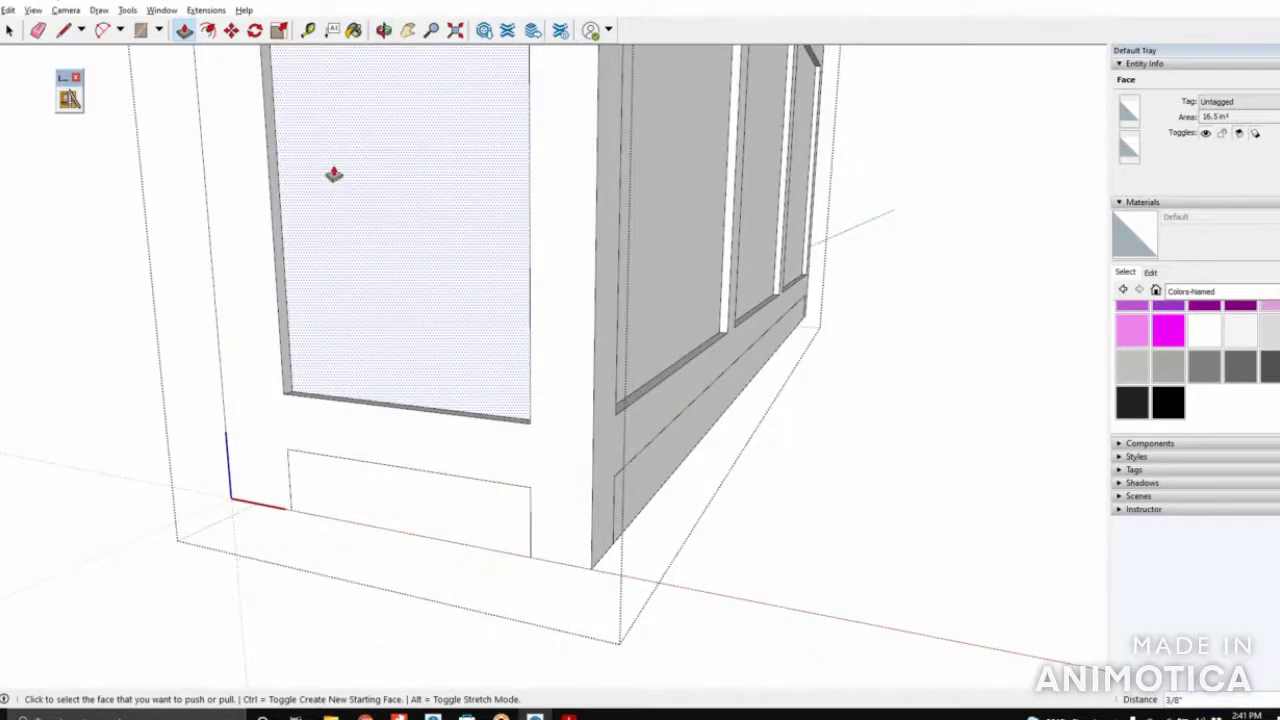
left_click(62, 30)
middle_click_drag(540, 650, 354, 526)
scroll(363, 500, "up", 3)
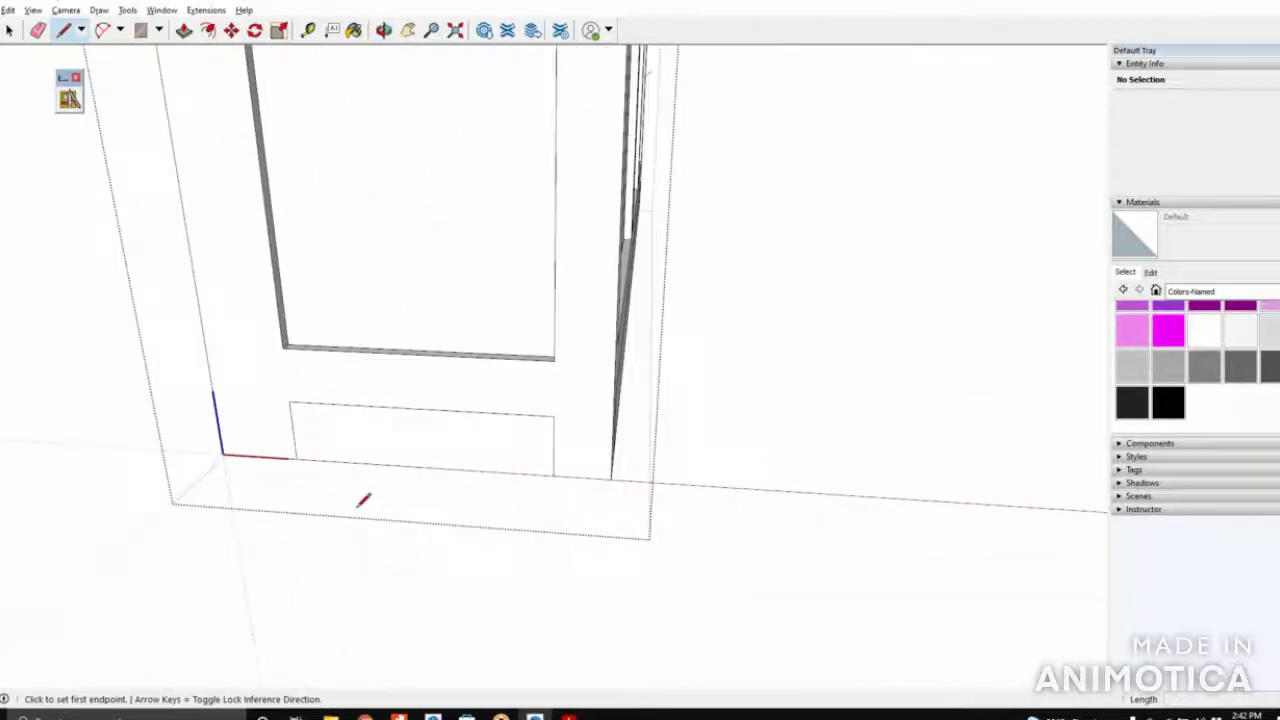
left_click(290, 426)
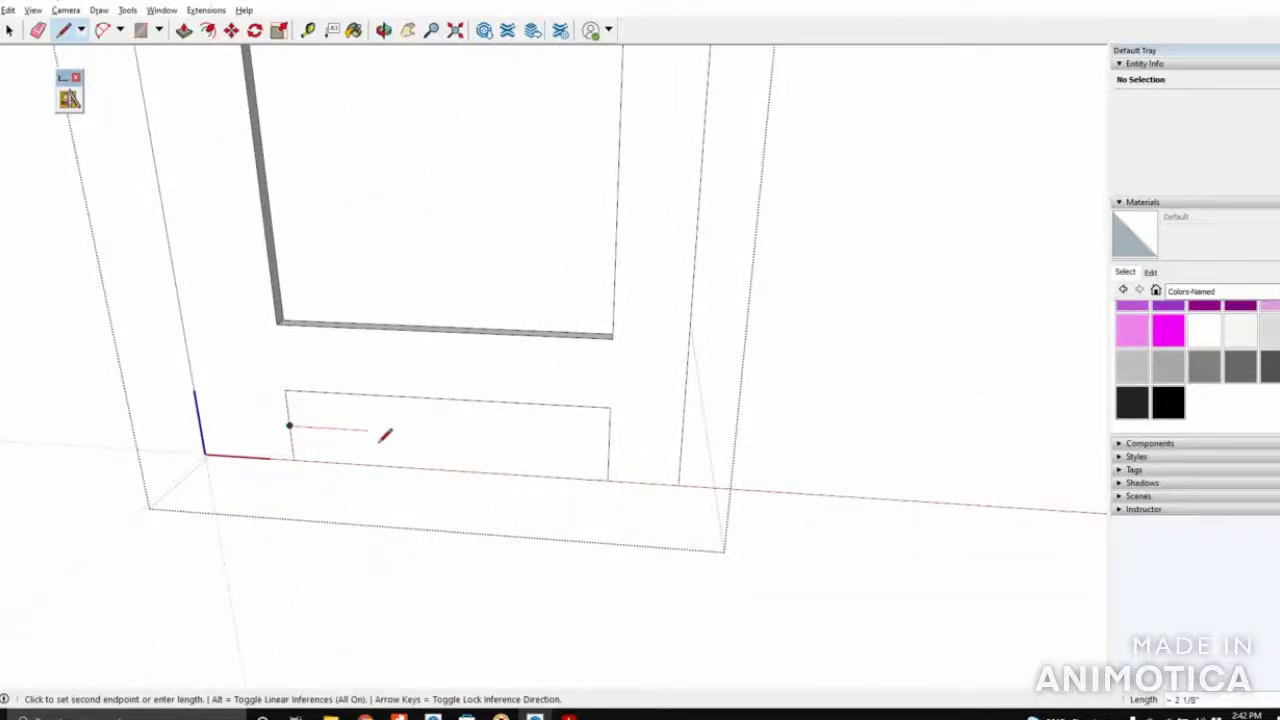
left_click(443, 398)
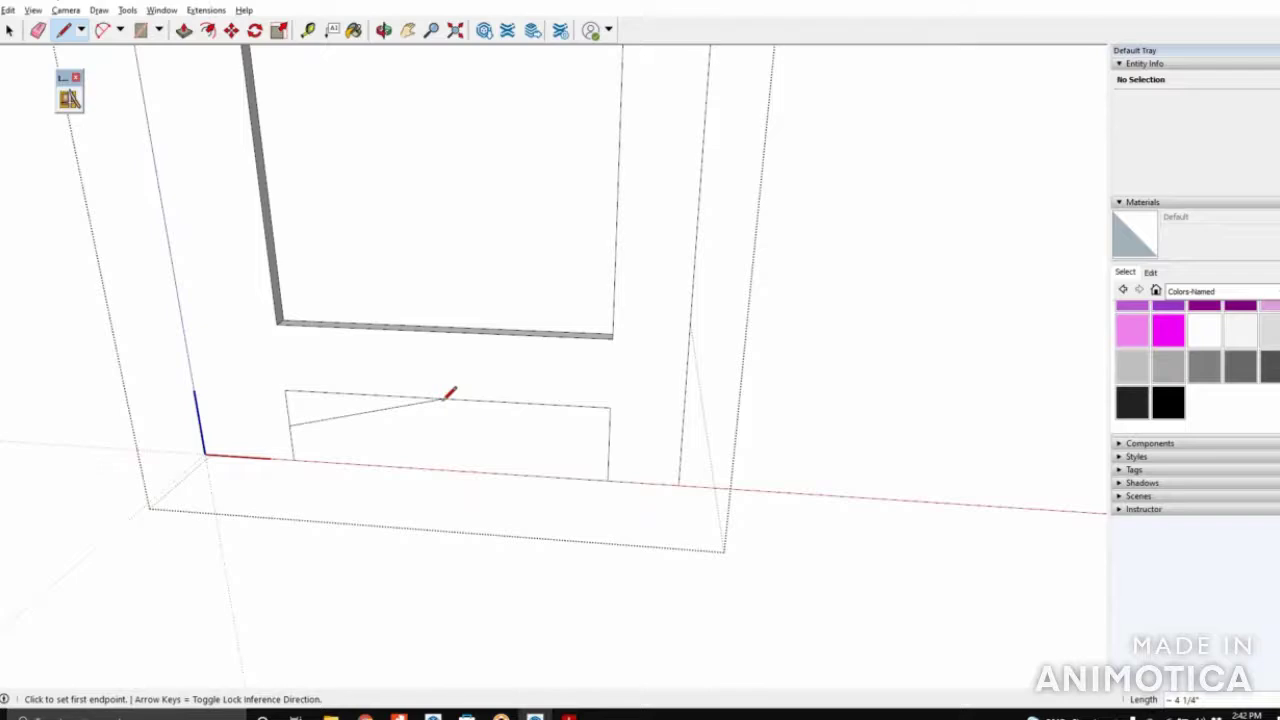
left_click(608, 443)
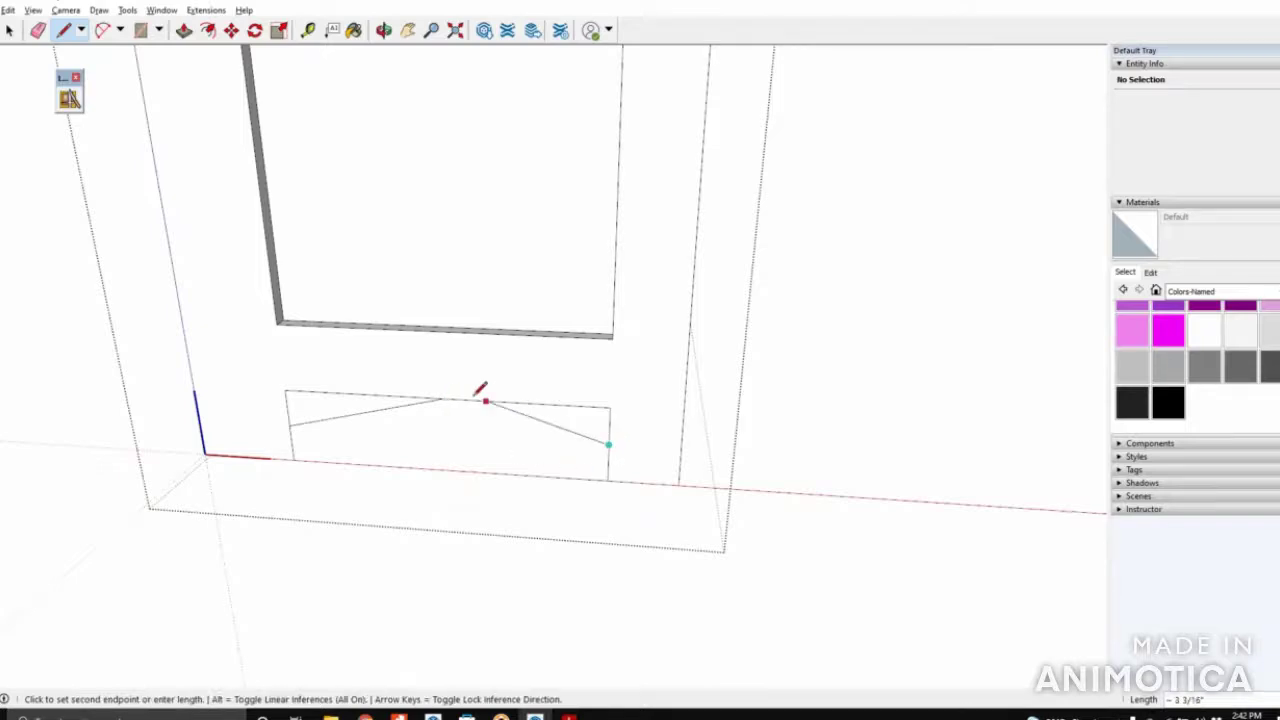
left_click(443, 398)
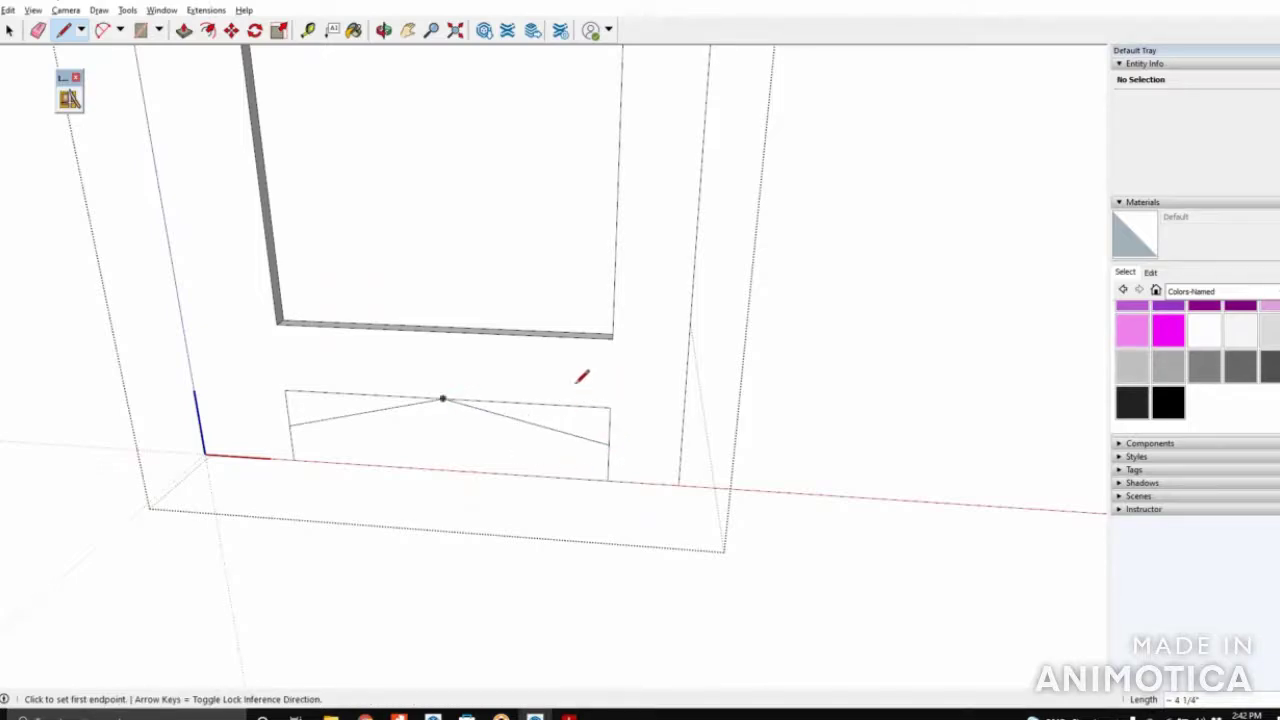
Cut the face below the two sloping lines on the end's base through the 3/4" thickness with Push/Pull
left_click(183, 31)
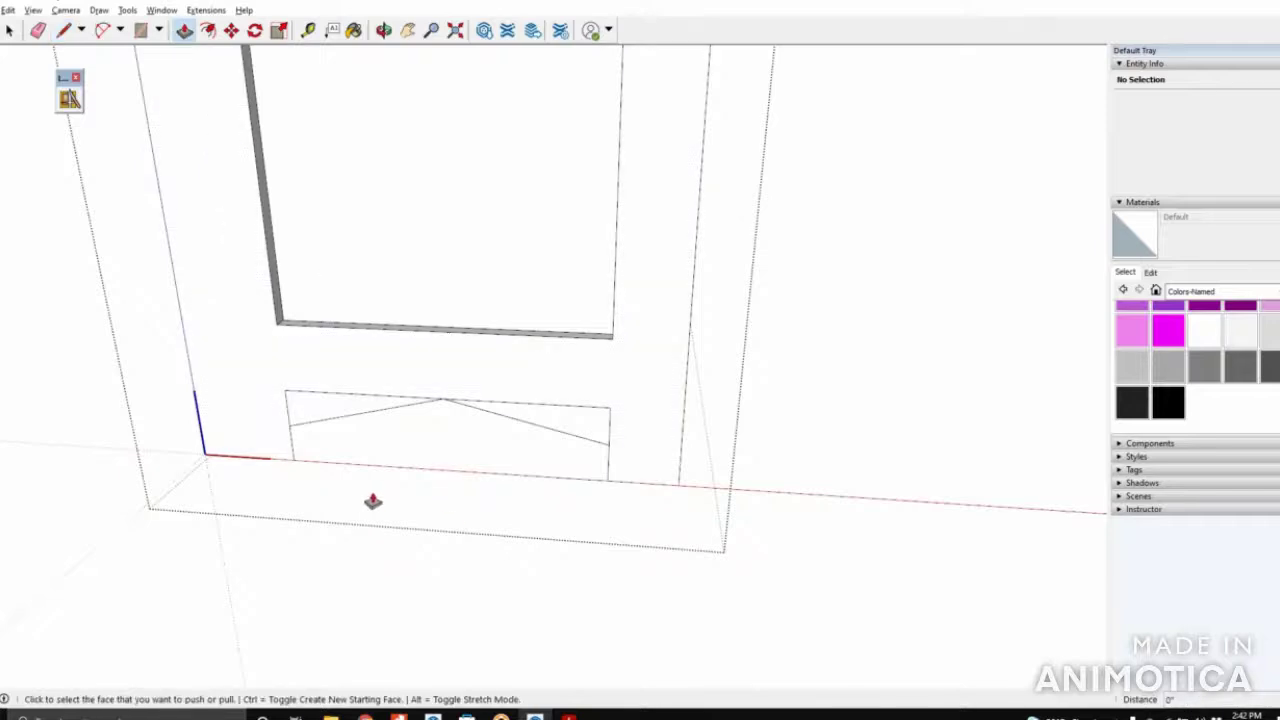
left_click(452, 452)
left_click(470, 430)
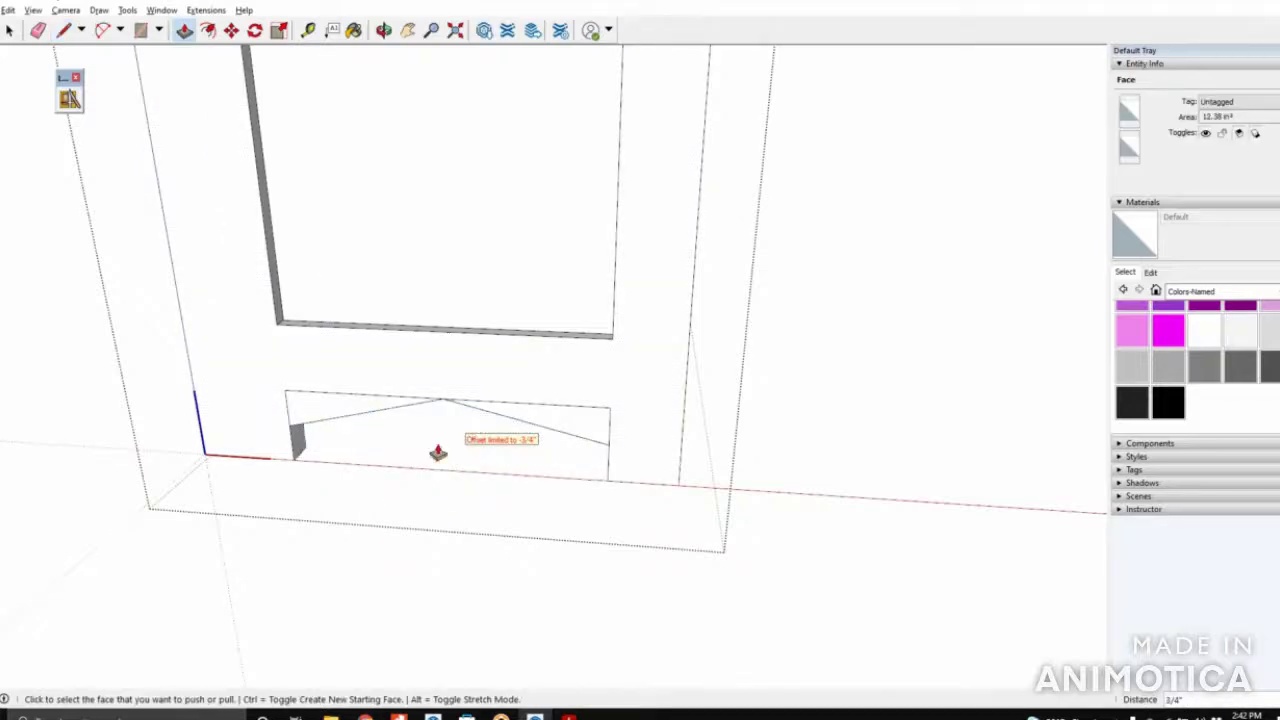
Recess both triangular faces above the end's base cutout by 1/4" with Push/Pull
middle_click_drag(371, 443, 323, 406)
left_click(325, 403)
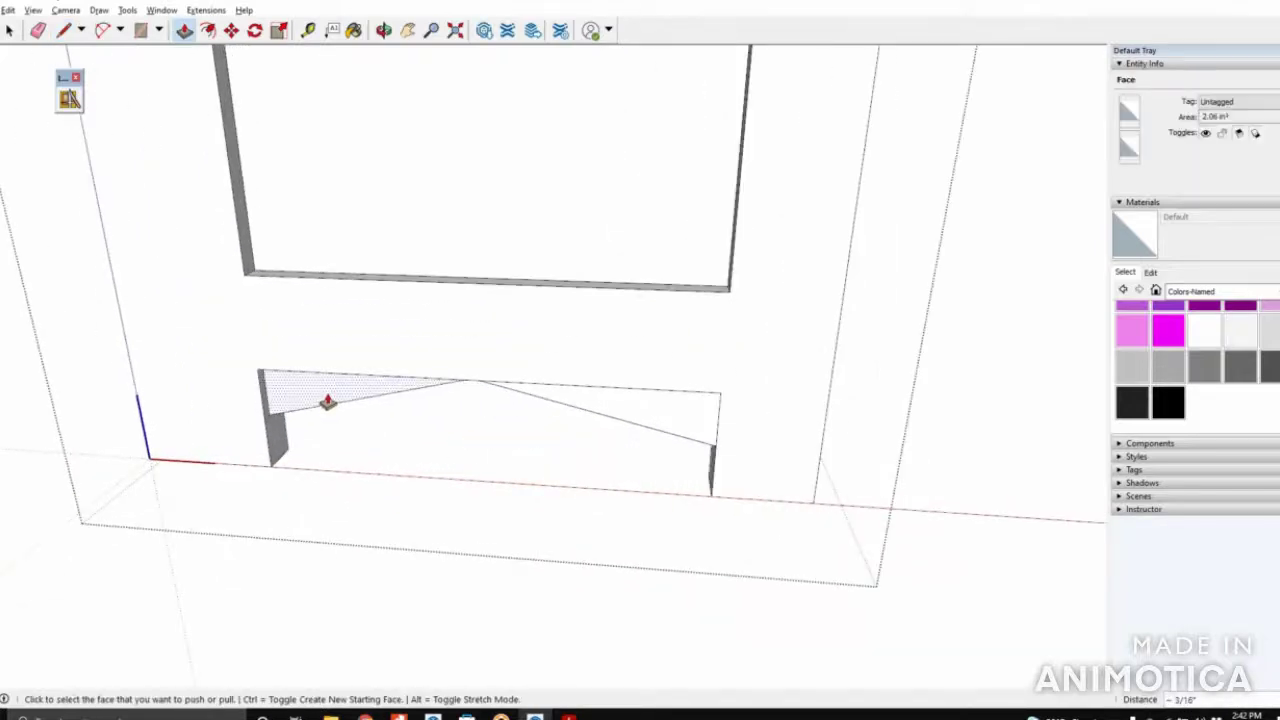
left_click(328, 402)
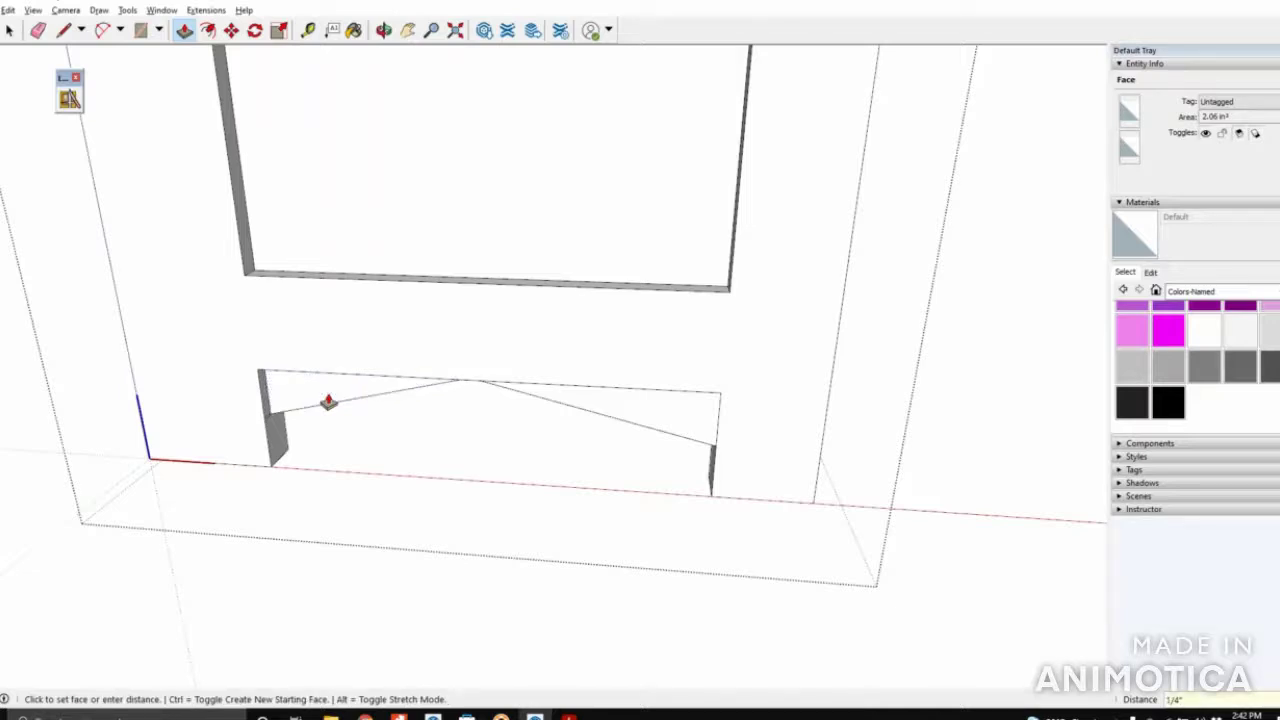
left_click(305, 400)
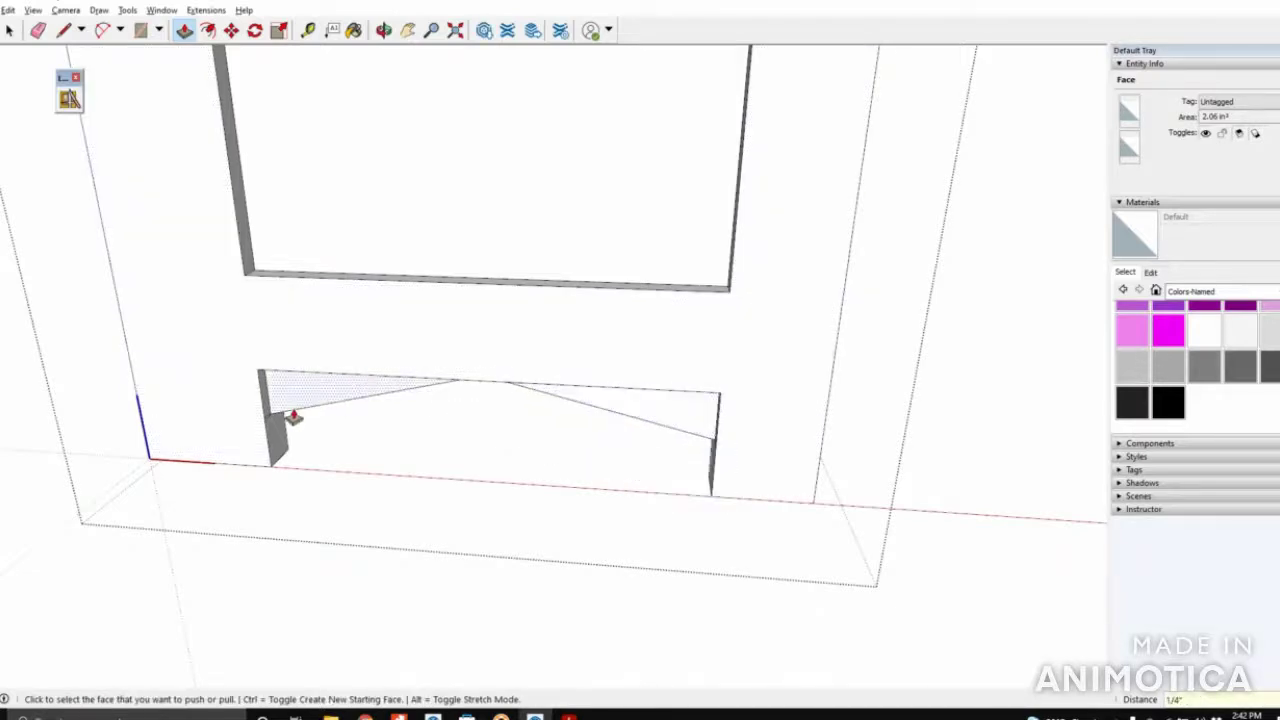
Erase the short leftover edges on the inner sides of both legs of the end's base cutout
key("e")
scroll(287, 452, "up", 5)
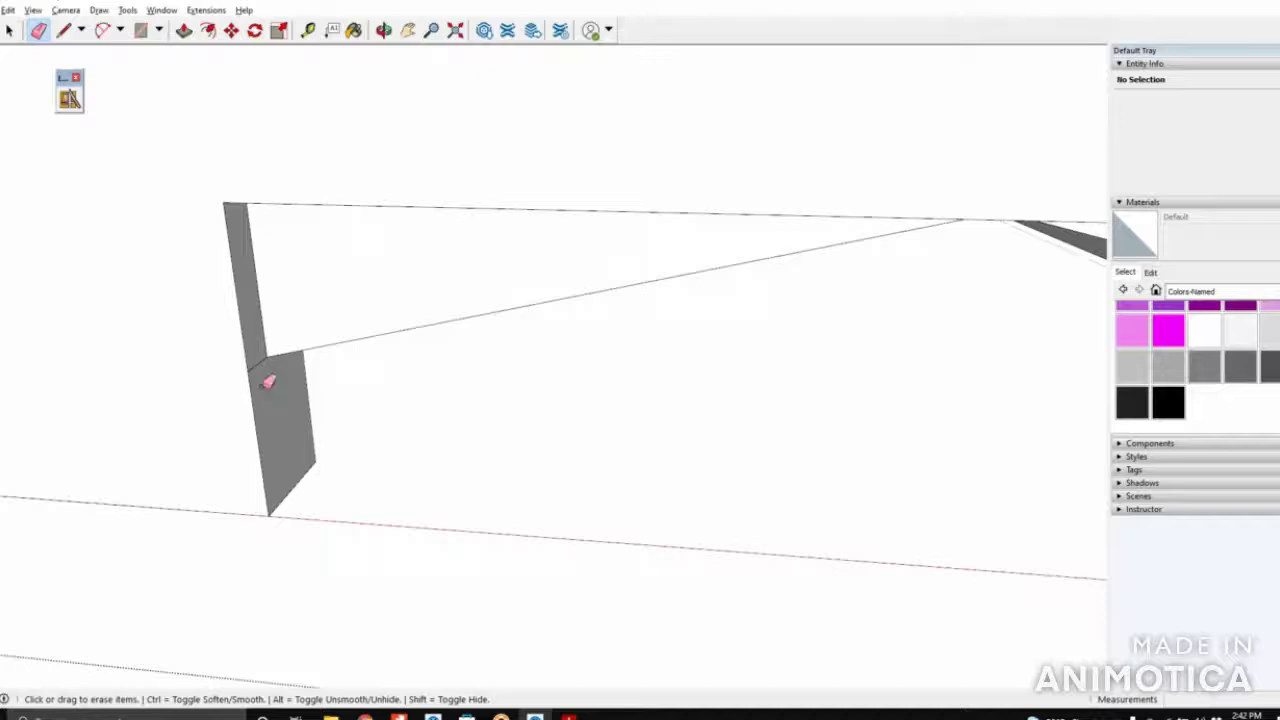
scroll(171, 394, "down", 8)
mouse_move(151, 354)
middle_mouse_down()
mouse_move(574, 417)
mouse_move(744, 378)
mouse_move(662, 472)
middle_mouse_up()
scroll(603, 417, "up", 7)
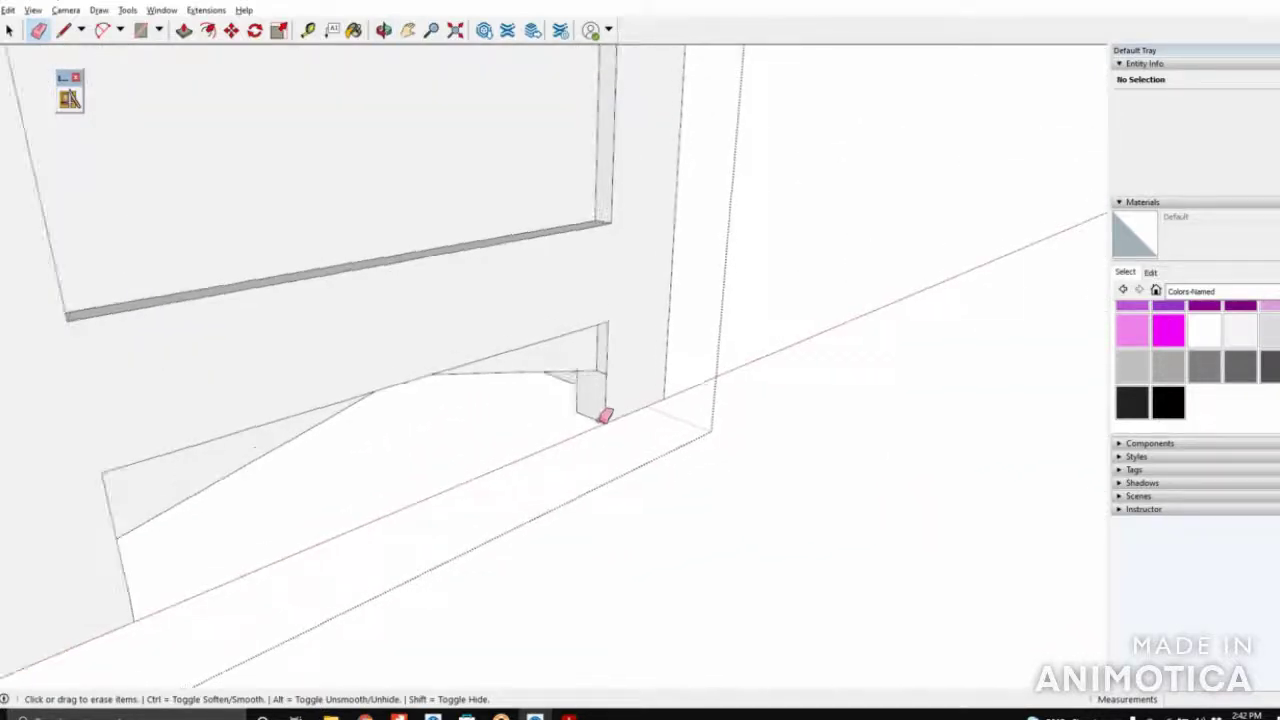
scroll(604, 231, "down", 3)
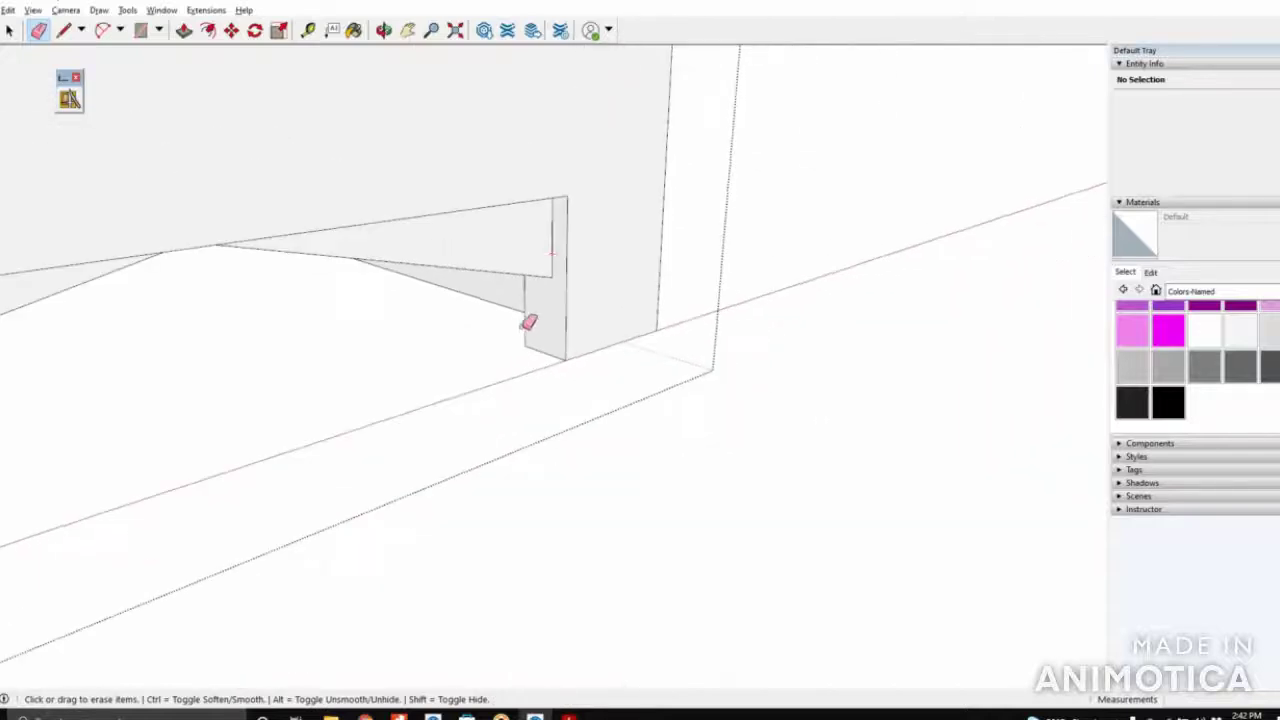
scroll(548, 262, "down", 3)
Draw two sloping lines in the front's long base rectangle, joining each side edge's midpoint to the upper edge's midpoint
scroll(620, 250, "down", 4)
middle_click_drag(709, 251, 320, 372)
mouse_move(406, 389)
middle_mouse_down()
mouse_move(336, 296)
mouse_move(260, 266)
mouse_move(646, 323)
mouse_move(443, 231)
middle_mouse_up()
scroll(402, 192, "up", 2)
scroll(402, 192, "up", 3)
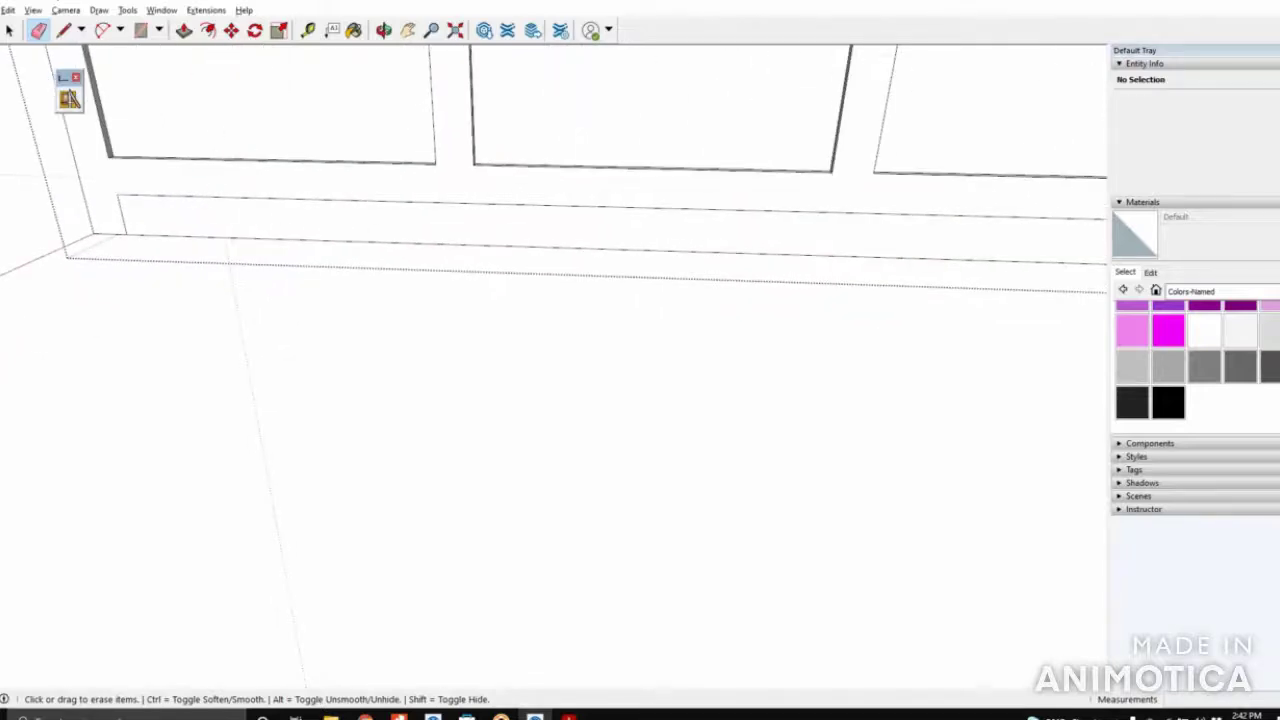
left_click(66, 30)
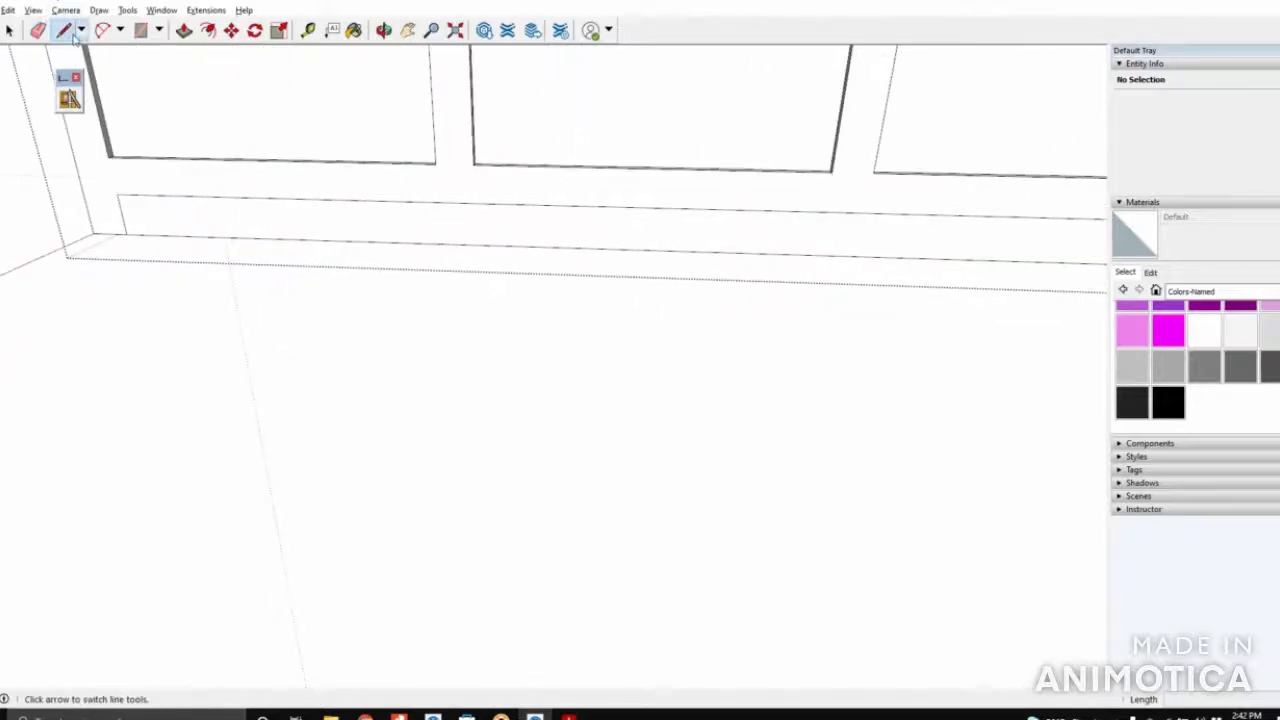
left_click(120, 214)
scroll(57, 251, "down", 3)
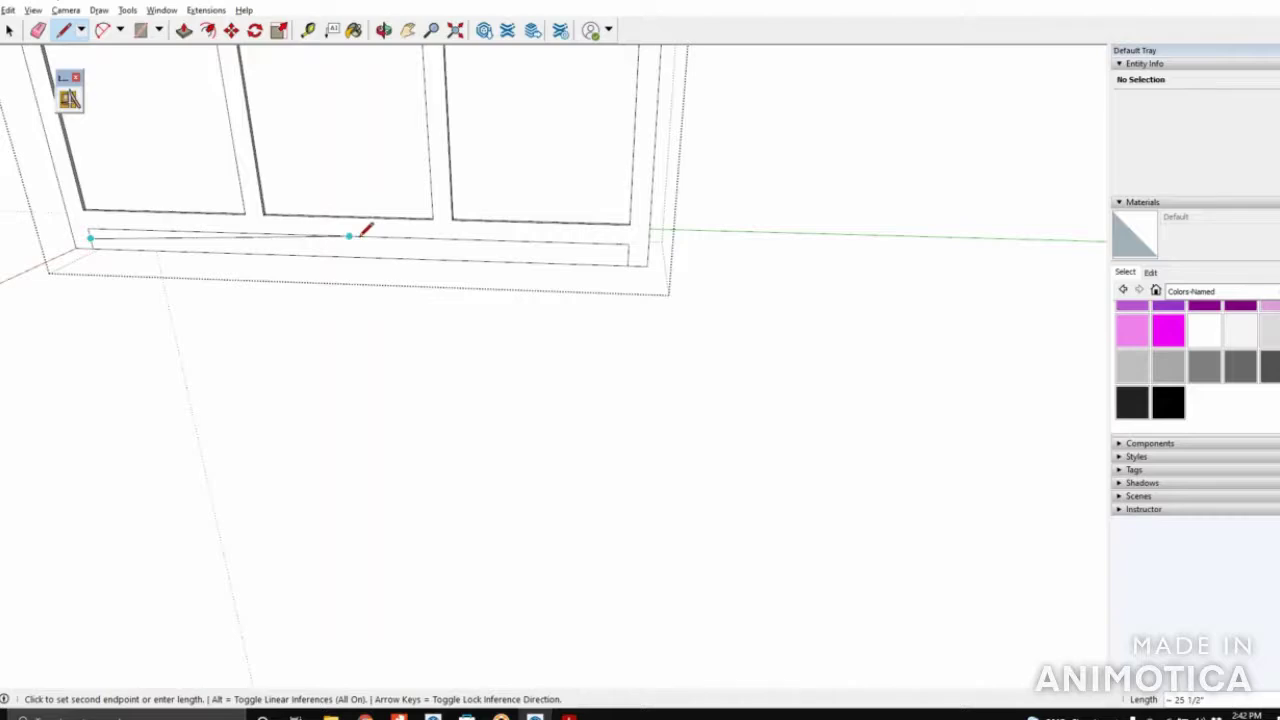
left_click(349, 236)
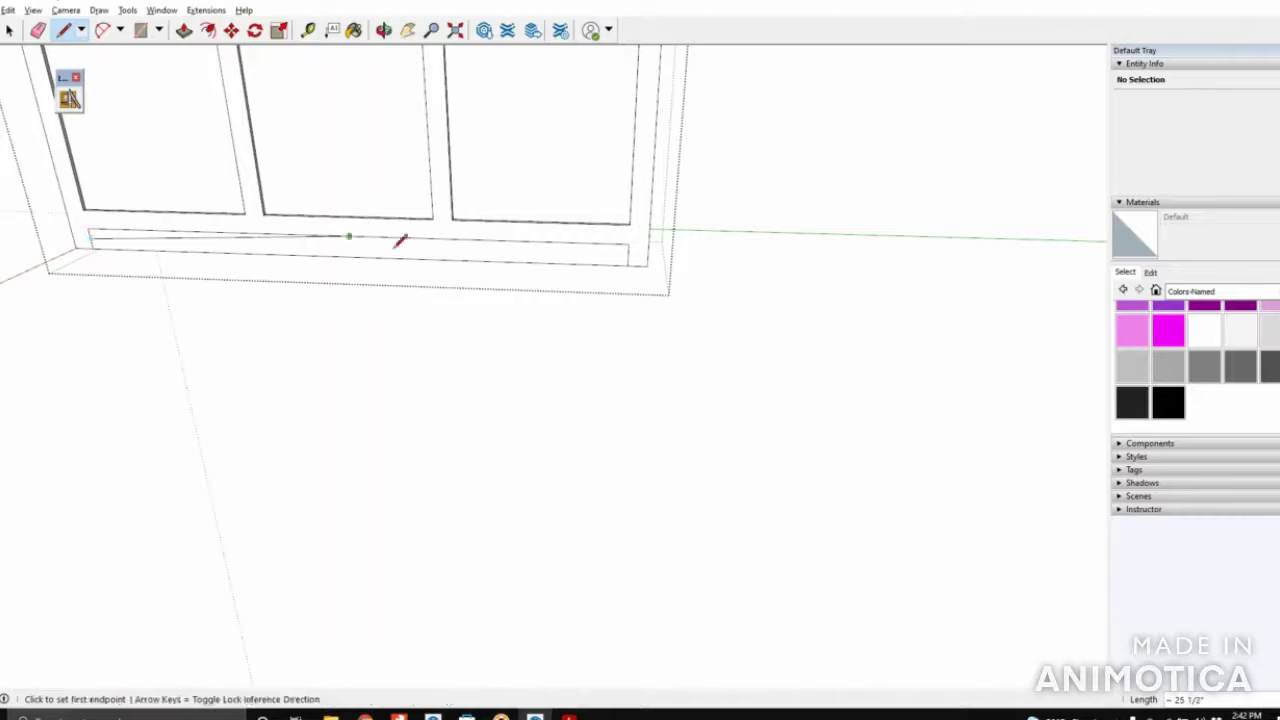
left_click(628, 254)
left_click(348, 236)
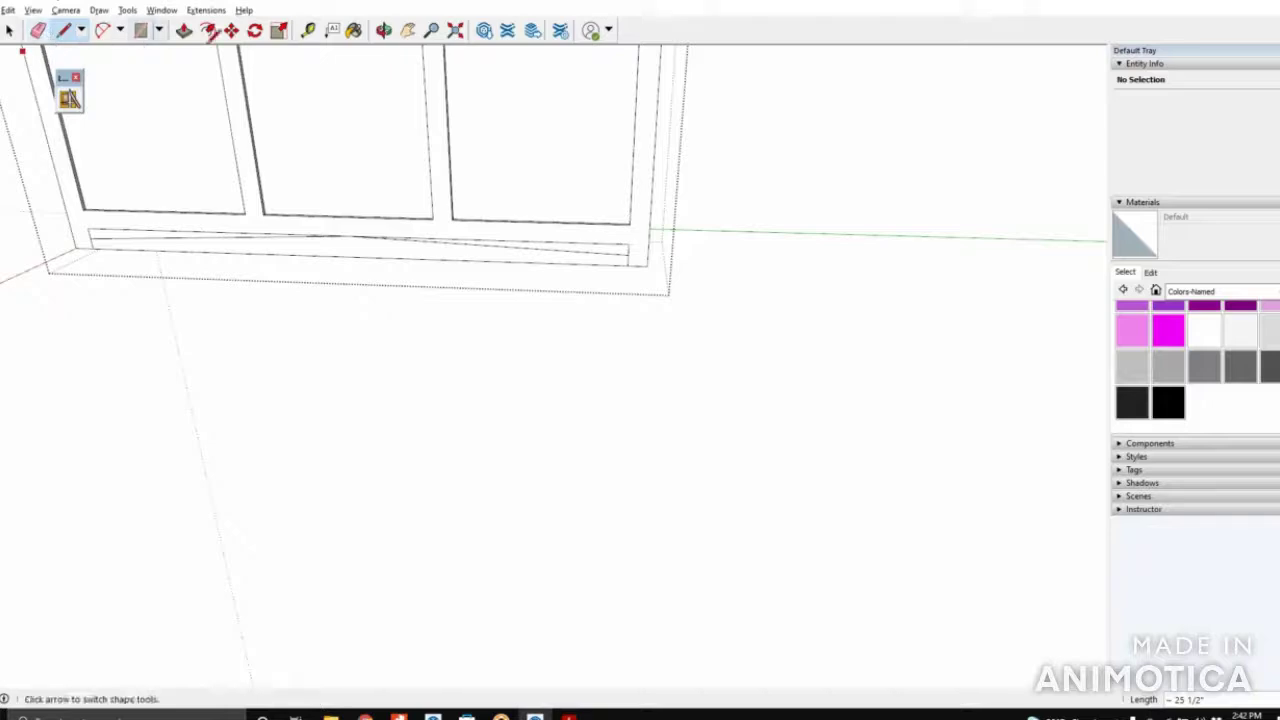
Cut the front's base face below the sloping lines through the 3/4" thickness with Push/Pull
left_click(184, 30)
middle_click_drag(360, 237, 273, 236)
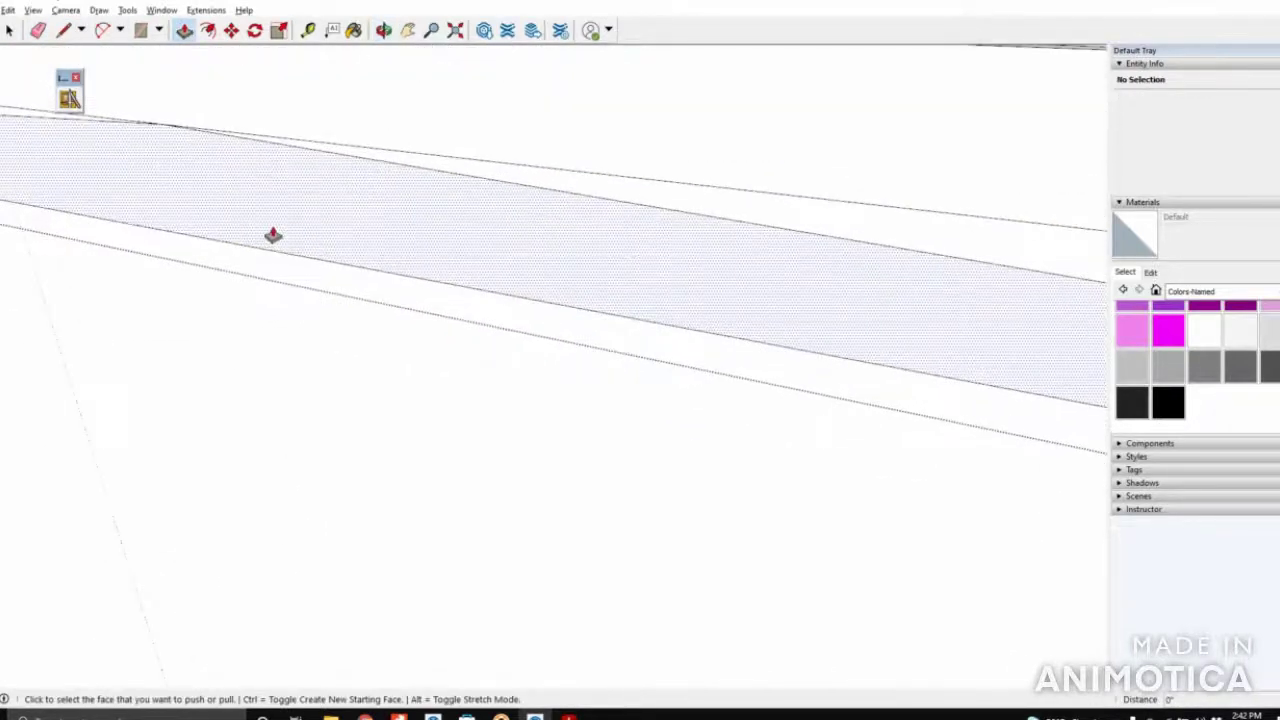
left_click(273, 236)
left_click(340, 215)
Recess both long triangular faces above the front's base cutout by 1/4" with Push/Pull
scroll(675, 263, "down", 3)
middle_click_drag(674, 263, 337, 256)
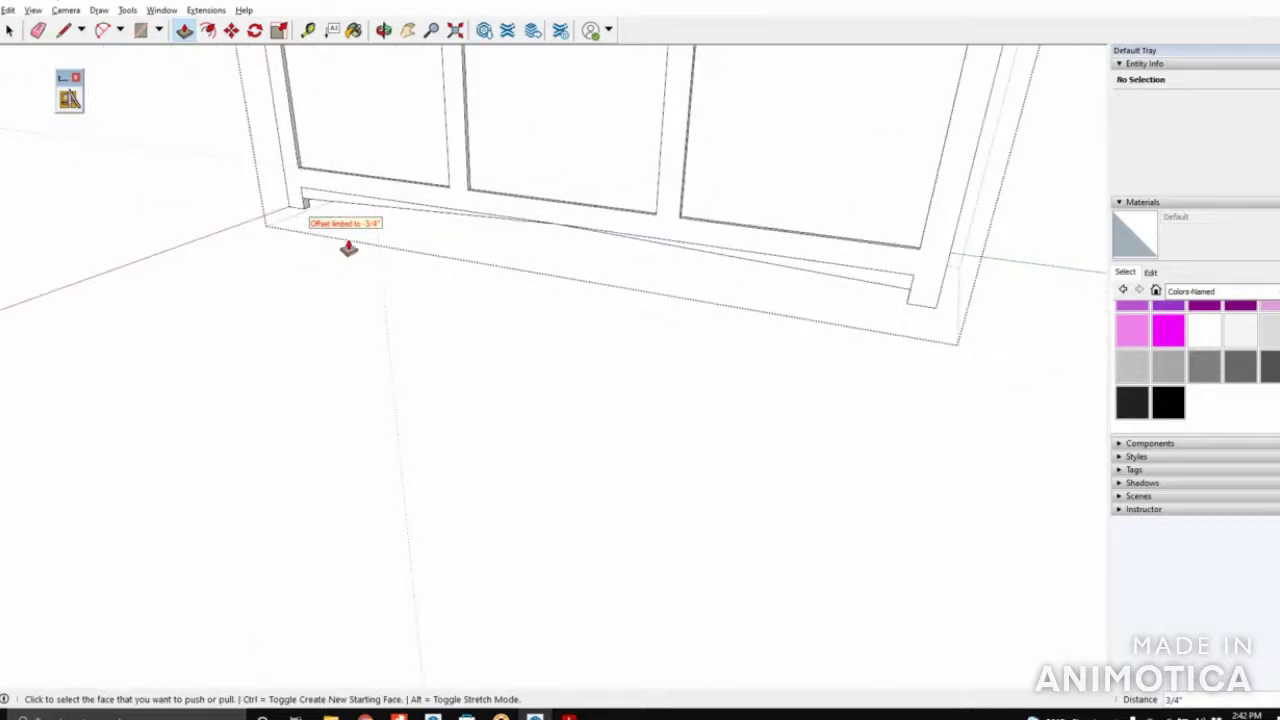
scroll(352, 205, "up", 4)
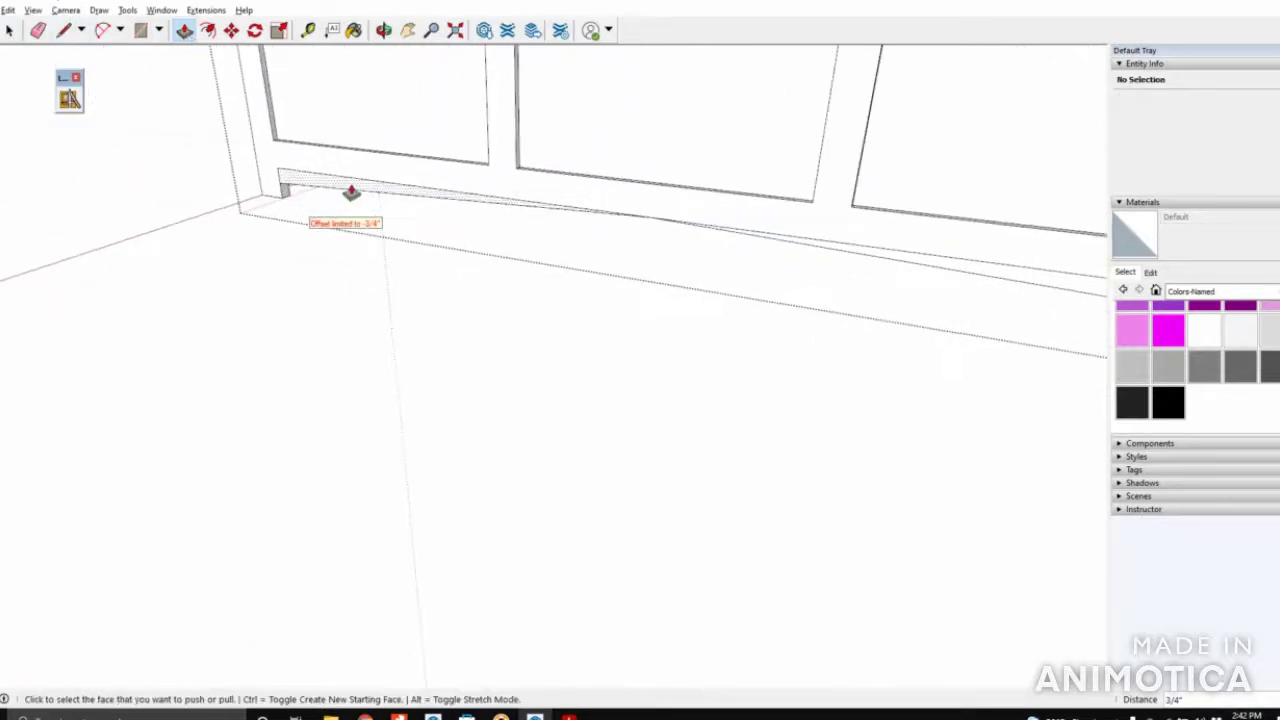
left_click(312, 194)
left_click(315, 194)
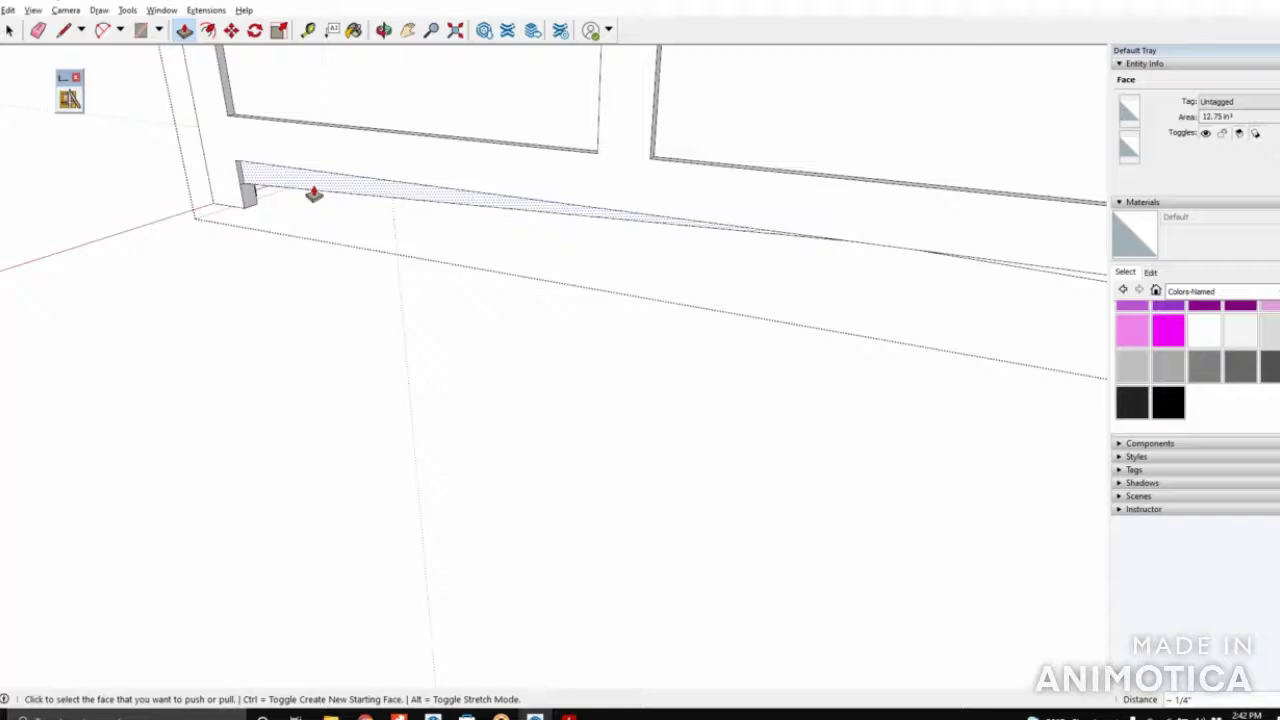
scroll(313, 194, "down", 2)
mouse_move(314, 194)
middle_mouse_down()
mouse_move(77, 203)
mouse_move(86, 231)
mouse_move(362, 347)
mouse_move(634, 251)
middle_mouse_up()
scroll(660, 220, "up", 3)
left_click(680, 205)
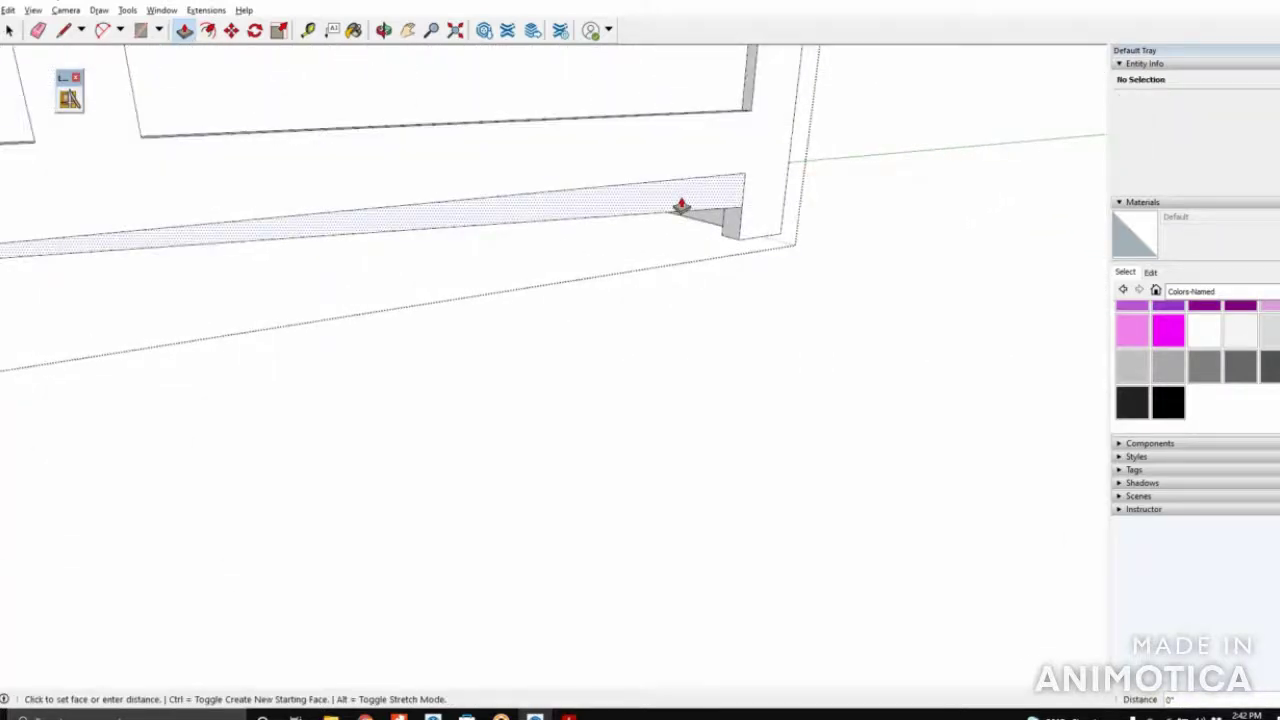
left_click(672, 211)
left_click(669, 211)
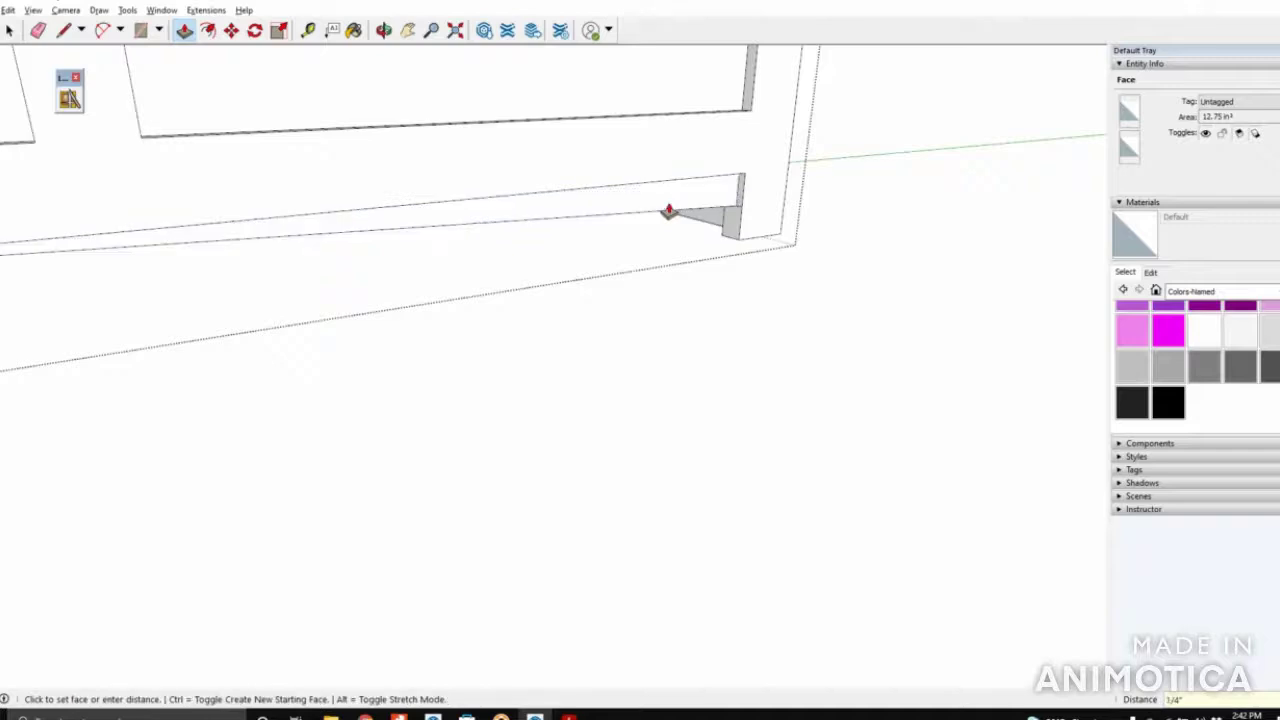
Erase the short leftover edges on the inner sides of both legs of the front's base cutout
left_click(37, 30)
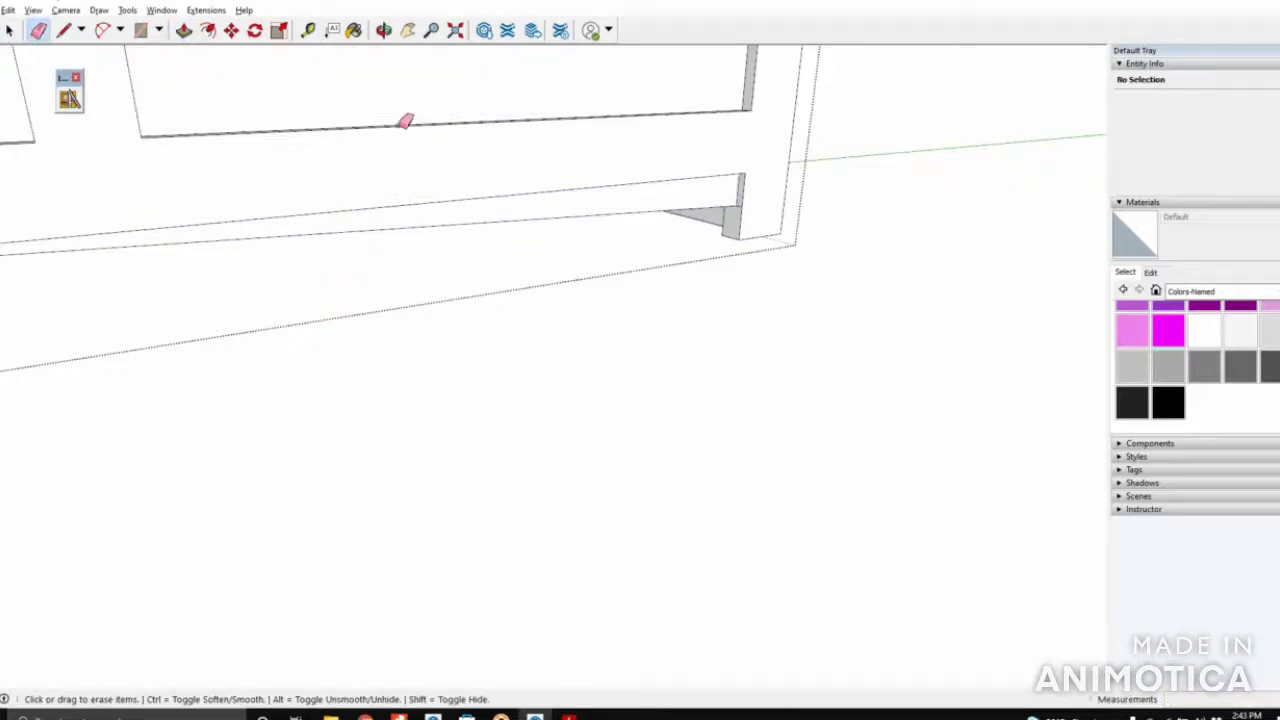
scroll(755, 192, "up", 5)
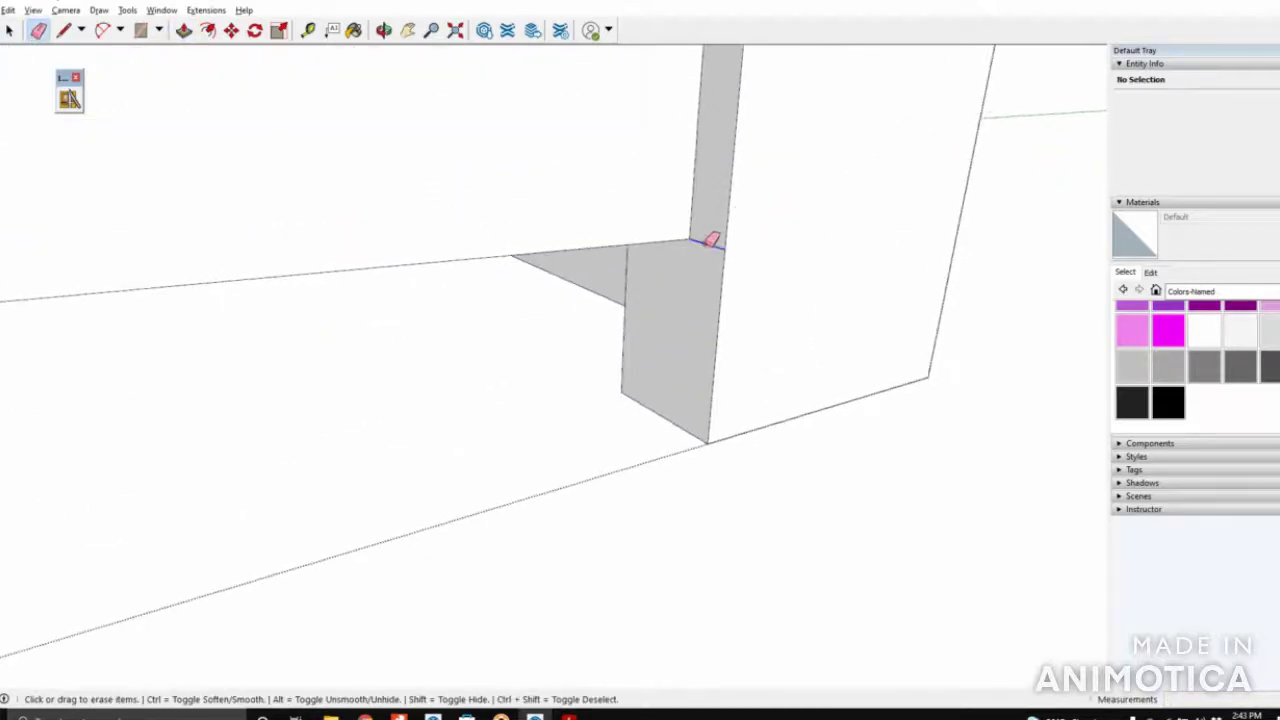
scroll(710, 240, "down", 8)
mouse_move(909, 166)
middle_mouse_down()
mouse_move(833, 302)
mouse_move(329, 223)
middle_mouse_up()
scroll(323, 154, "up", 8)
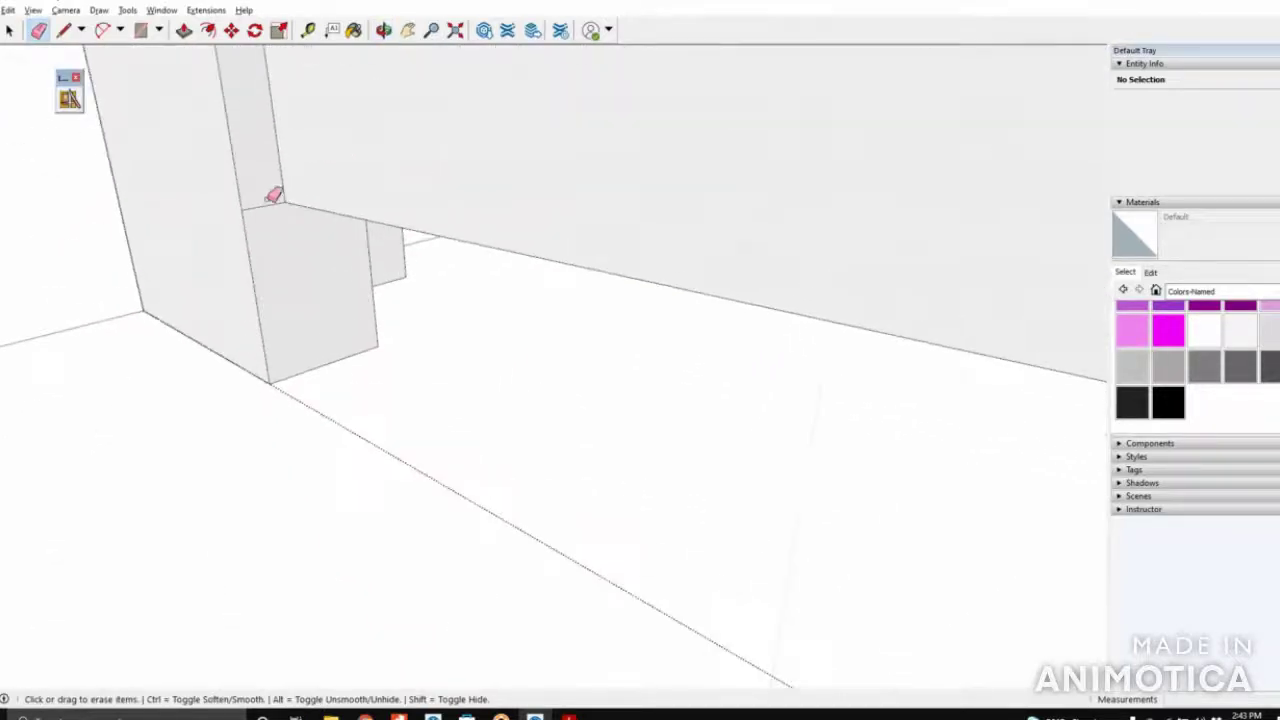
scroll(271, 208, "down", 8)
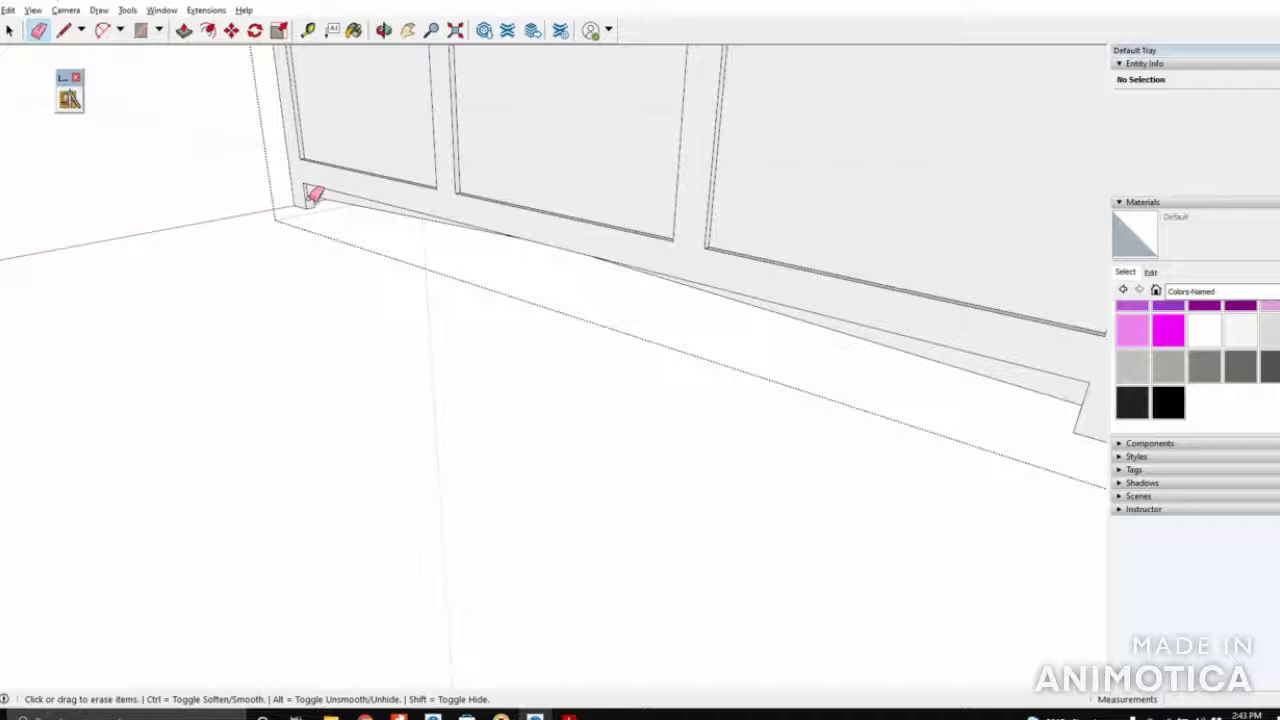
Draw two sloping lines in the opposite end's base rectangle, from each side edge's midpoint to the upper edge's midpoint, redoing the misplaced second line
scroll(292, 179, "down", 3)
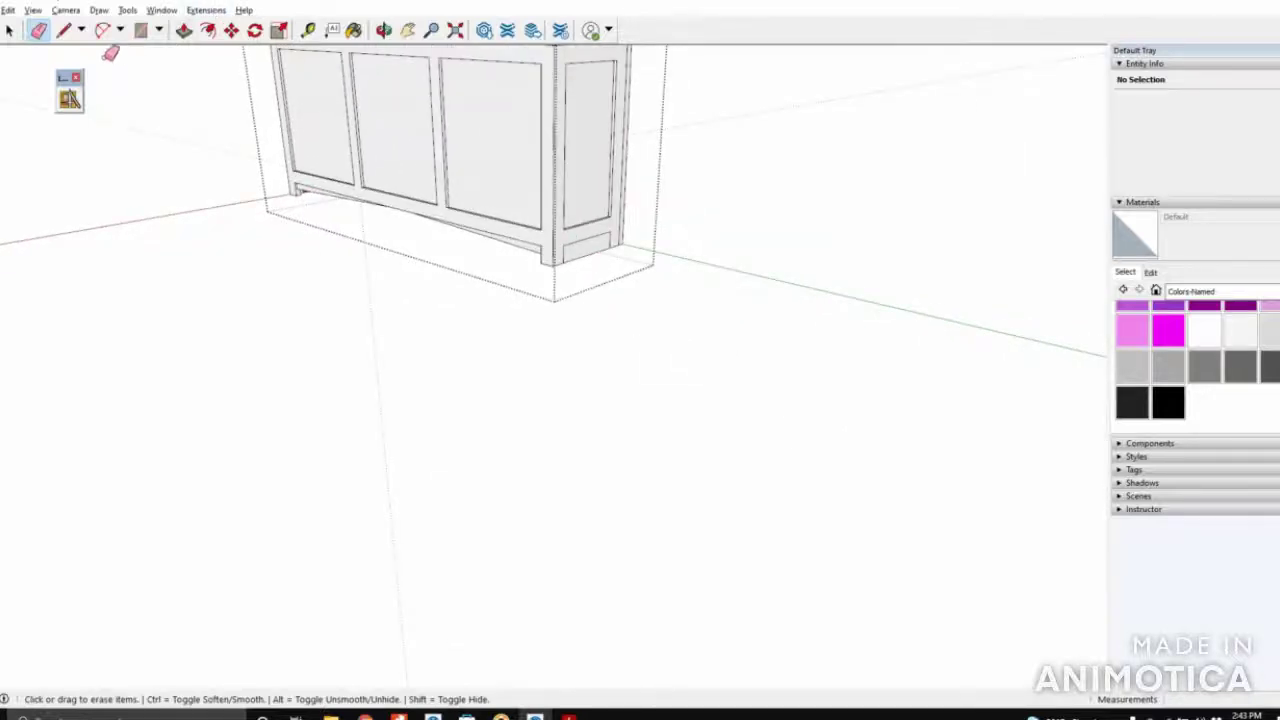
scroll(572, 252, "up", 8)
middle_click_drag(597, 234, 397, 309)
left_click(376, 313)
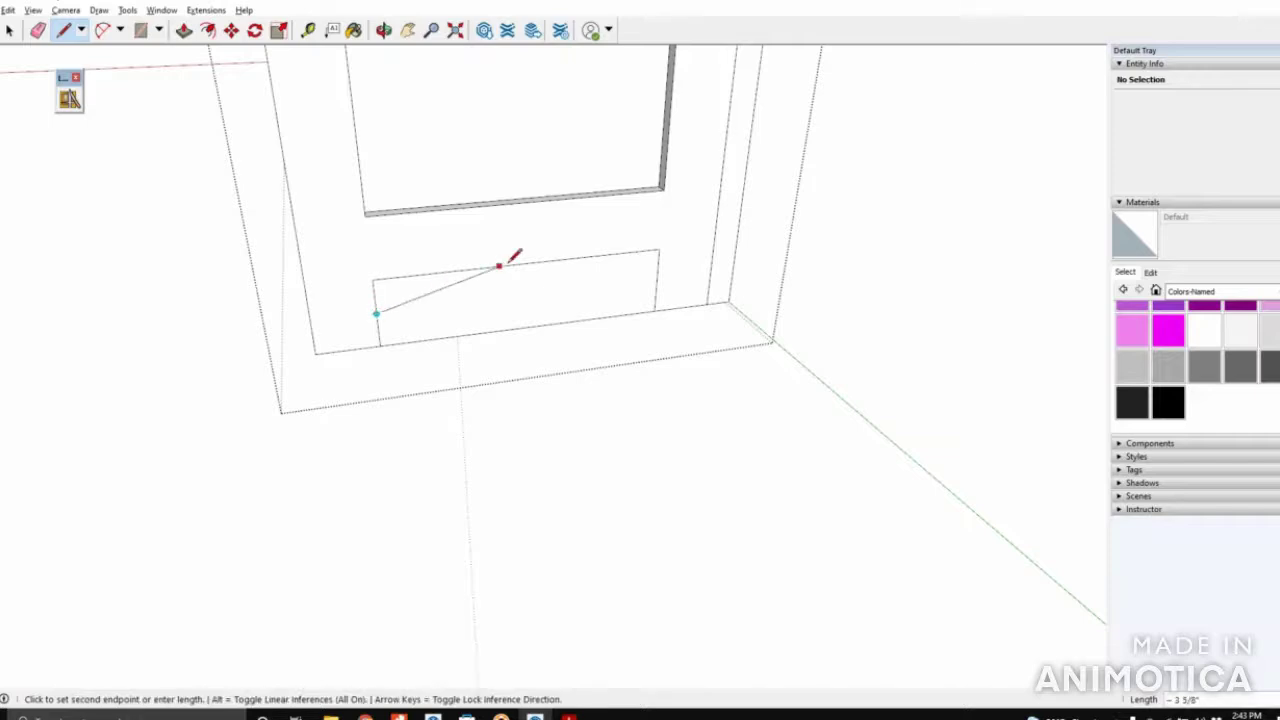
left_click(522, 264)
left_click(657, 280)
left_click(521, 264)
key("ctrl+z")
scroll(565, 276, "up", 2)
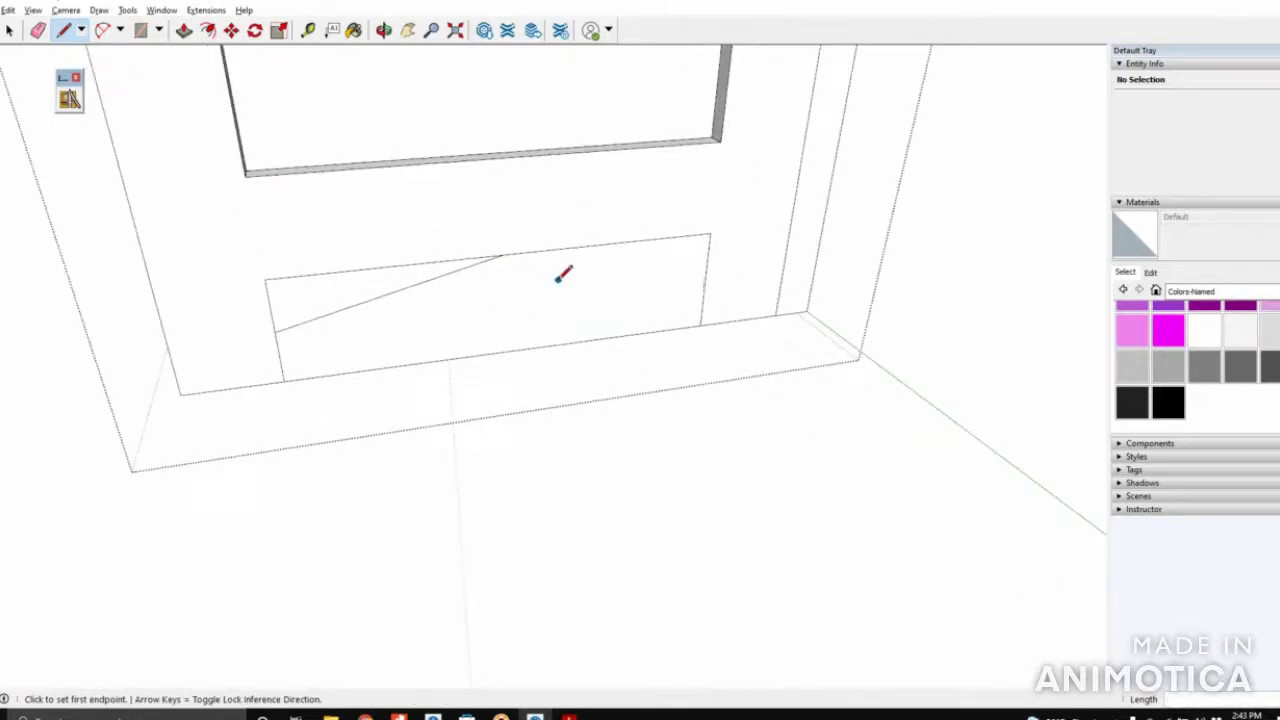
left_click(704, 282)
left_click(507, 254)
Cut the opposite end's base face below the sloping lines all the way through with Push/Pull
middle_click_drag(506, 274, 609, 297)
key("p")
left_click(525, 278)
left_click(483, 305)
Recess both triangular faces above the opposite end's base cutout by 1/4" with Push/Pull
left_click(400, 318)
left_click(400, 318)
left_click(400, 318)
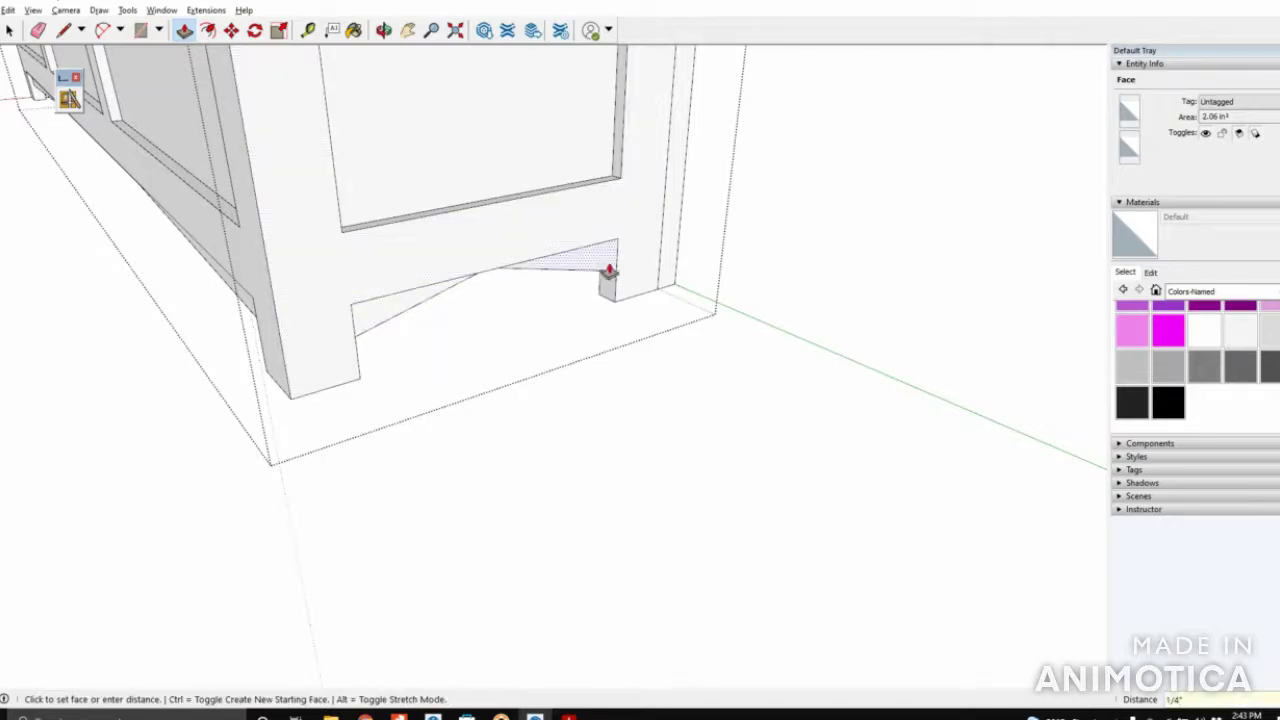
left_click(422, 302)
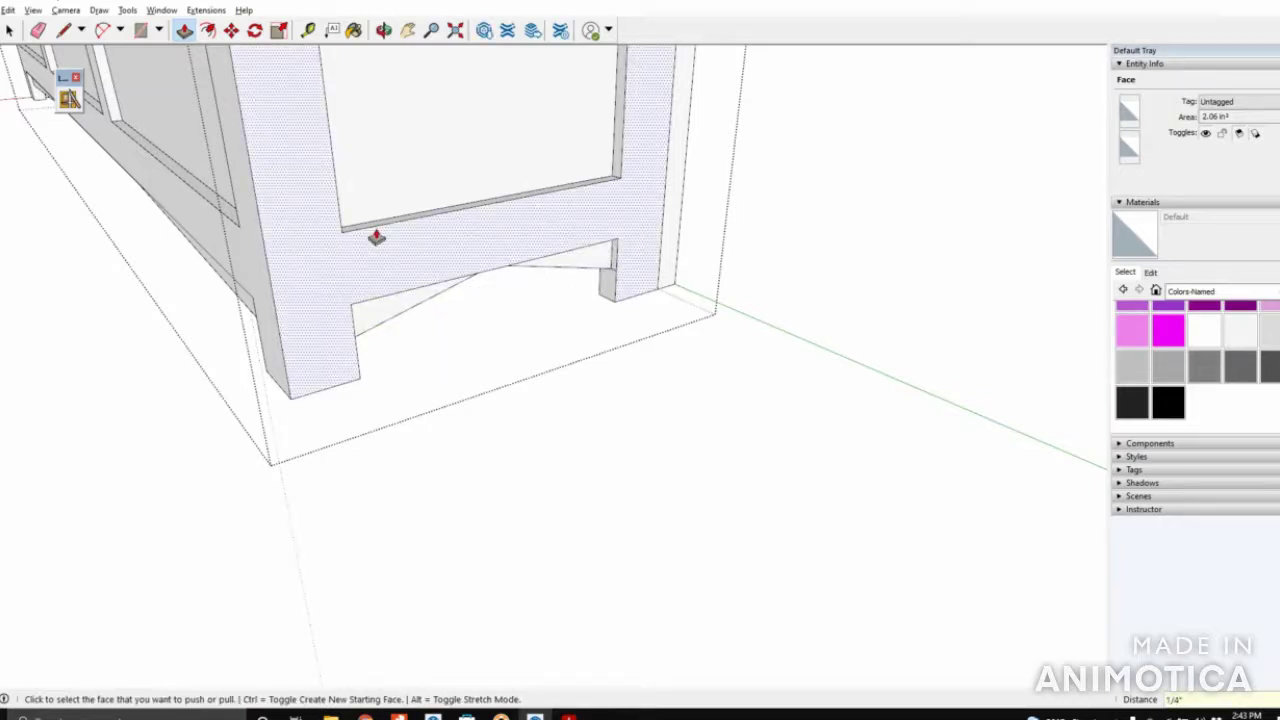
Erase the short leftover edges on the inner sides of both legs of the opposite end's base cutout
left_click(38, 30)
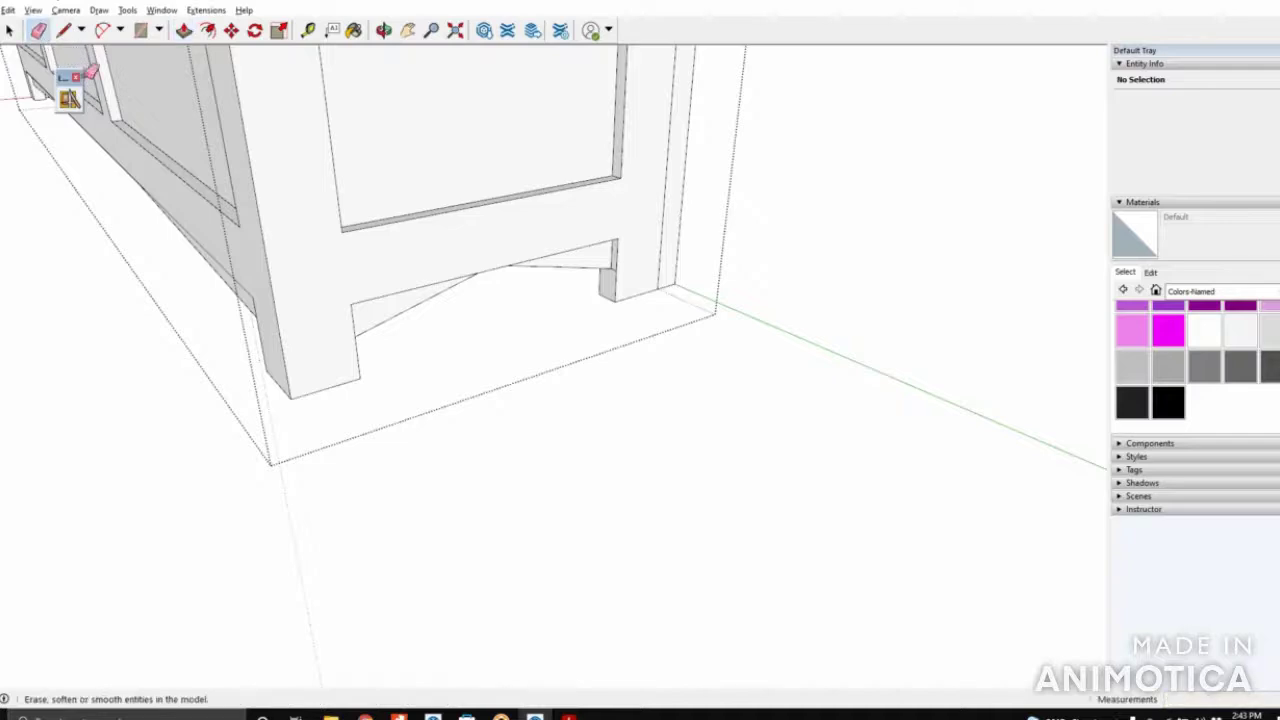
scroll(600, 265, "up", 5)
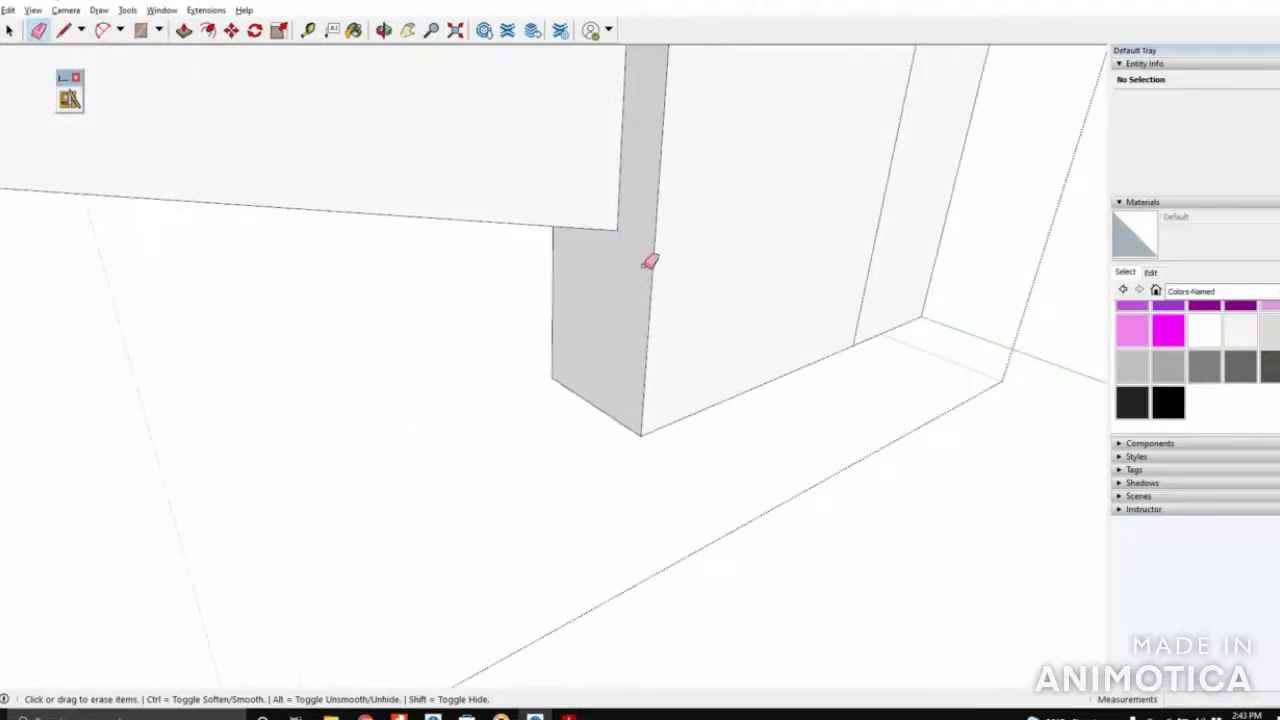
scroll(650, 262, "down", 5)
middle_click_drag(909, 306, 1053, 193)
mouse_move(390, 330)
middle_mouse_down()
mouse_move(463, 220)
mouse_move(574, 269)
middle_mouse_up()
scroll(540, 265, "up", 3)
scroll(416, 214, "up", 5)
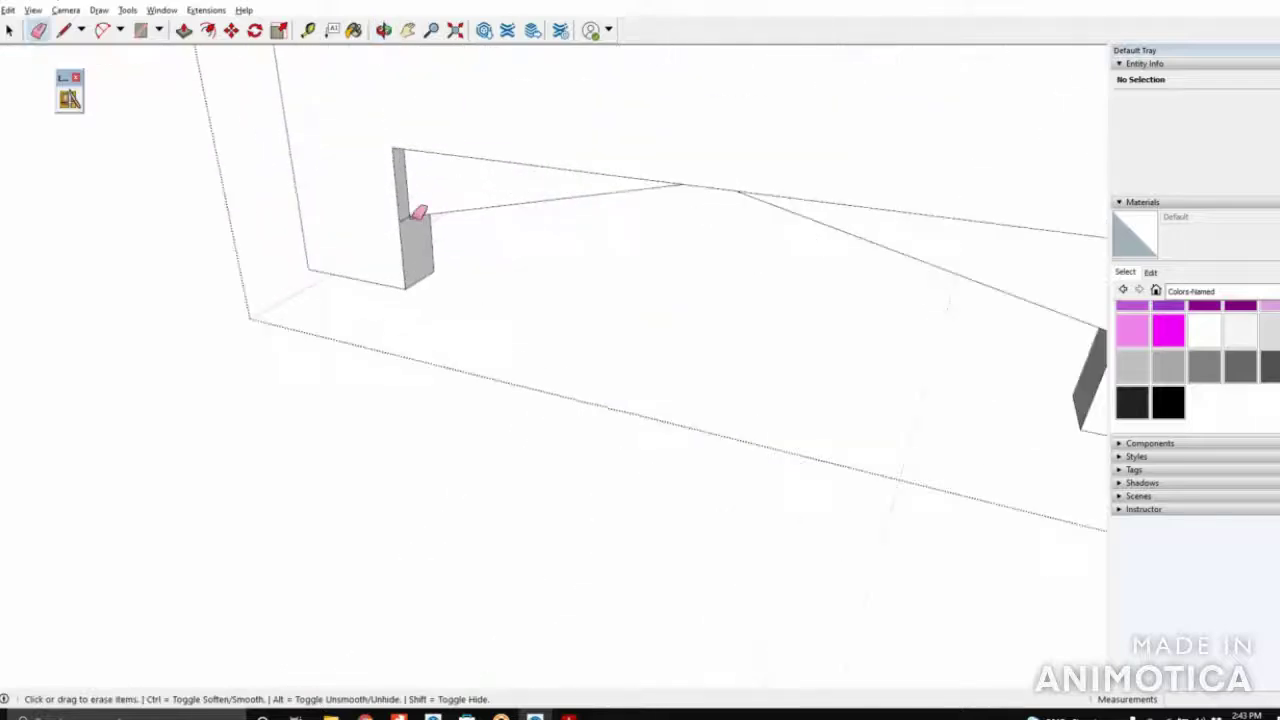
scroll(418, 213, "up", 3)
scroll(360, 270, "down", 8)
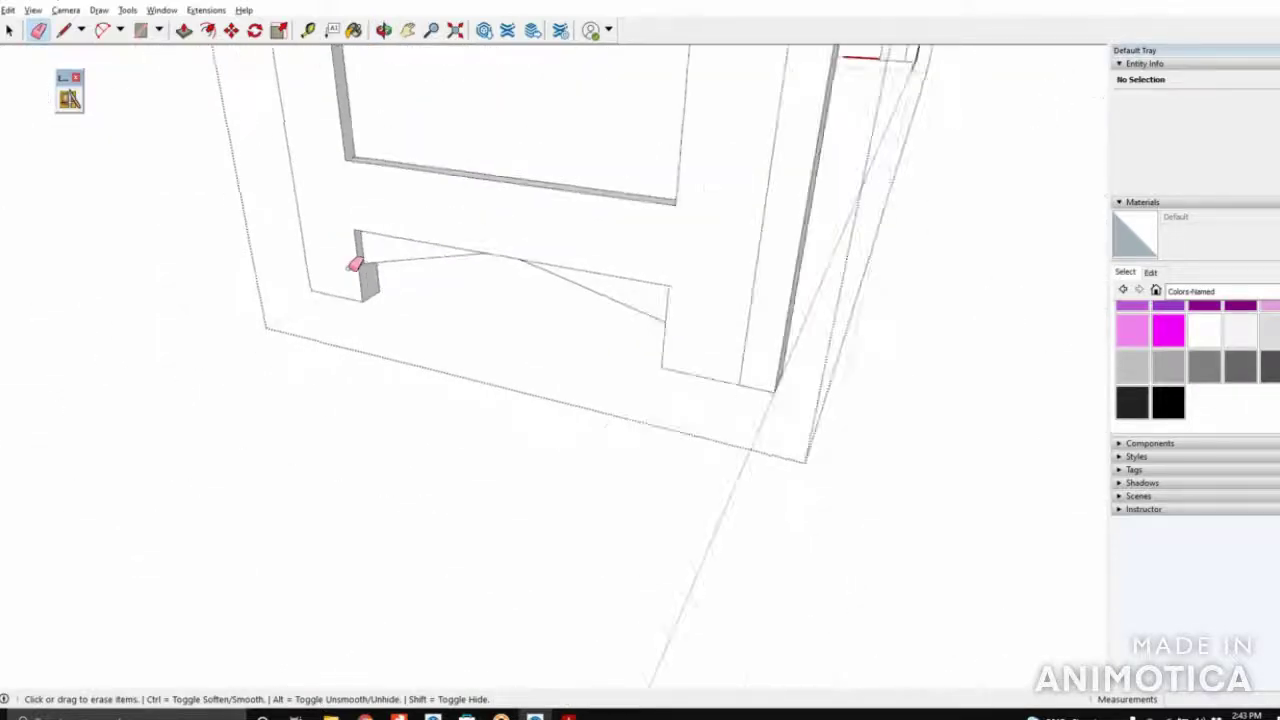
Finish editing the OD component and return to the whole radiator cover model
middle_click_drag(334, 309, 212, 318)
scroll(306, 554, "down", 3)
scroll(229, 449, "up", 10)
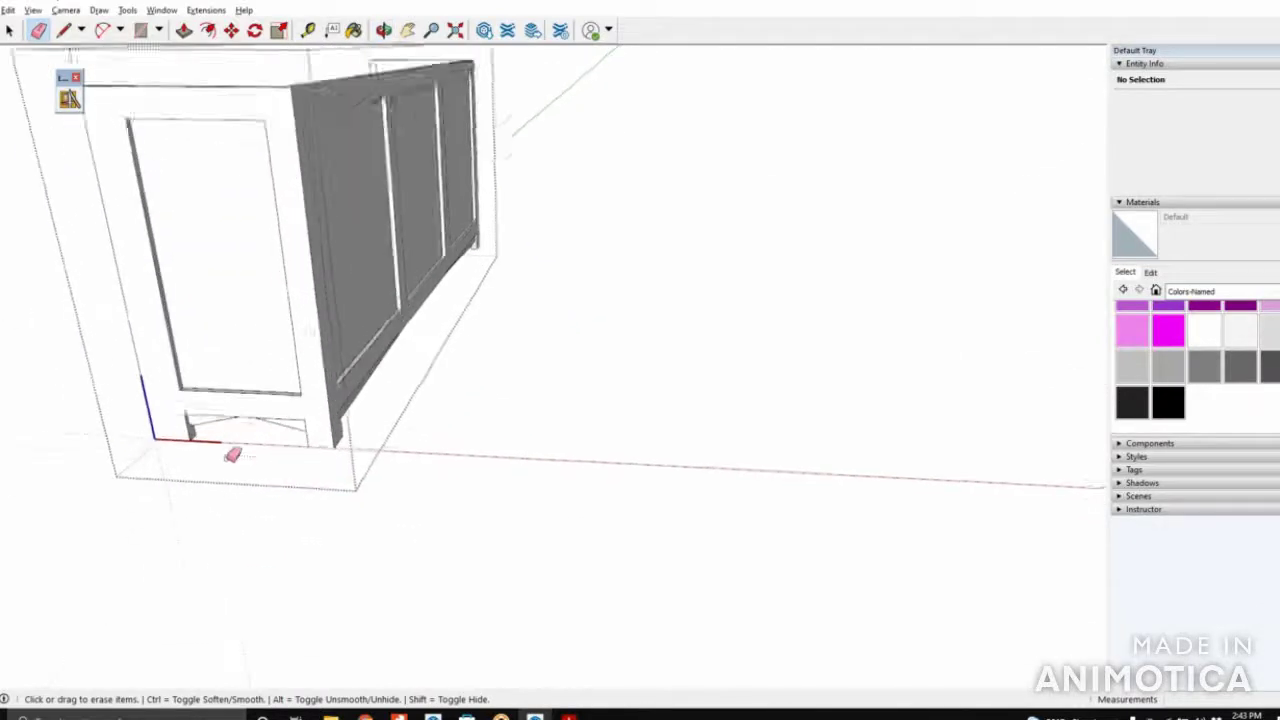
middle_click_drag(159, 437, 380, 331)
scroll(338, 387, "down", 4)
scroll(338, 387, "down", 5)
middle_click_drag(334, 403, 273, 499)
left_click(10, 30)
left_click(354, 368)
scroll(295, 498, "down", 1)
scroll(420, 340, "up", 3)
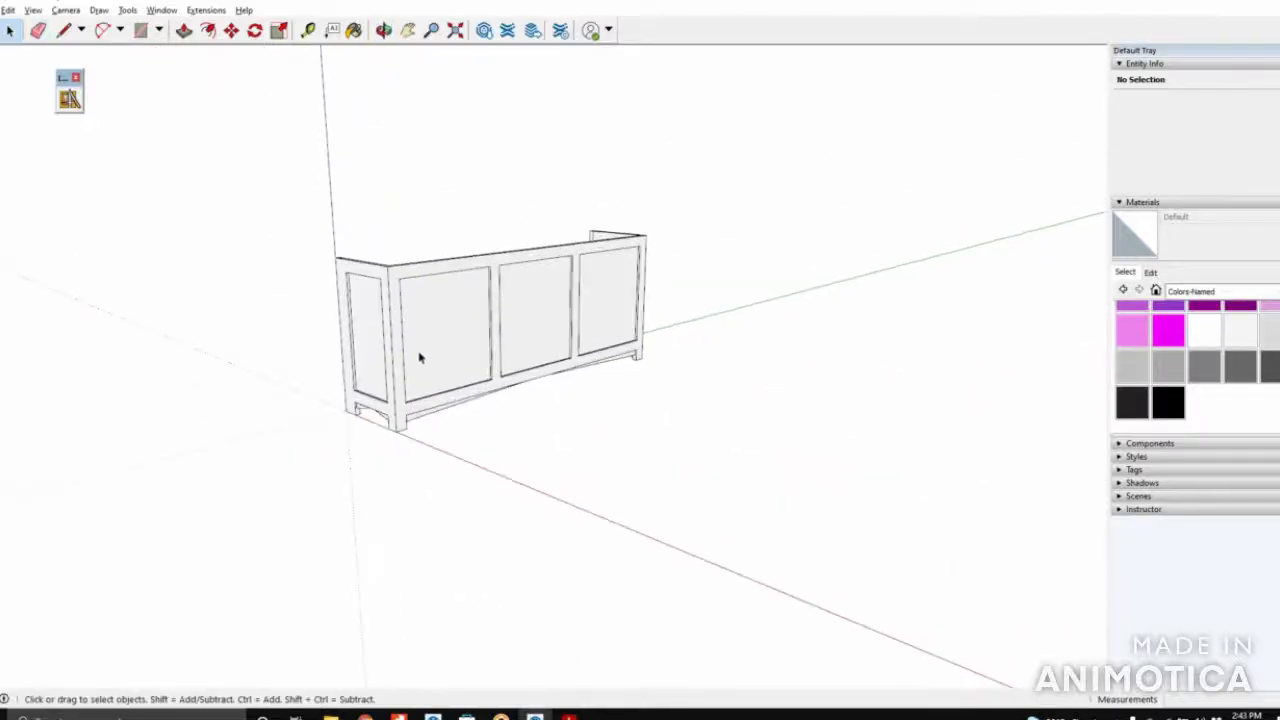
middle_click_drag(412, 360, 468, 428)
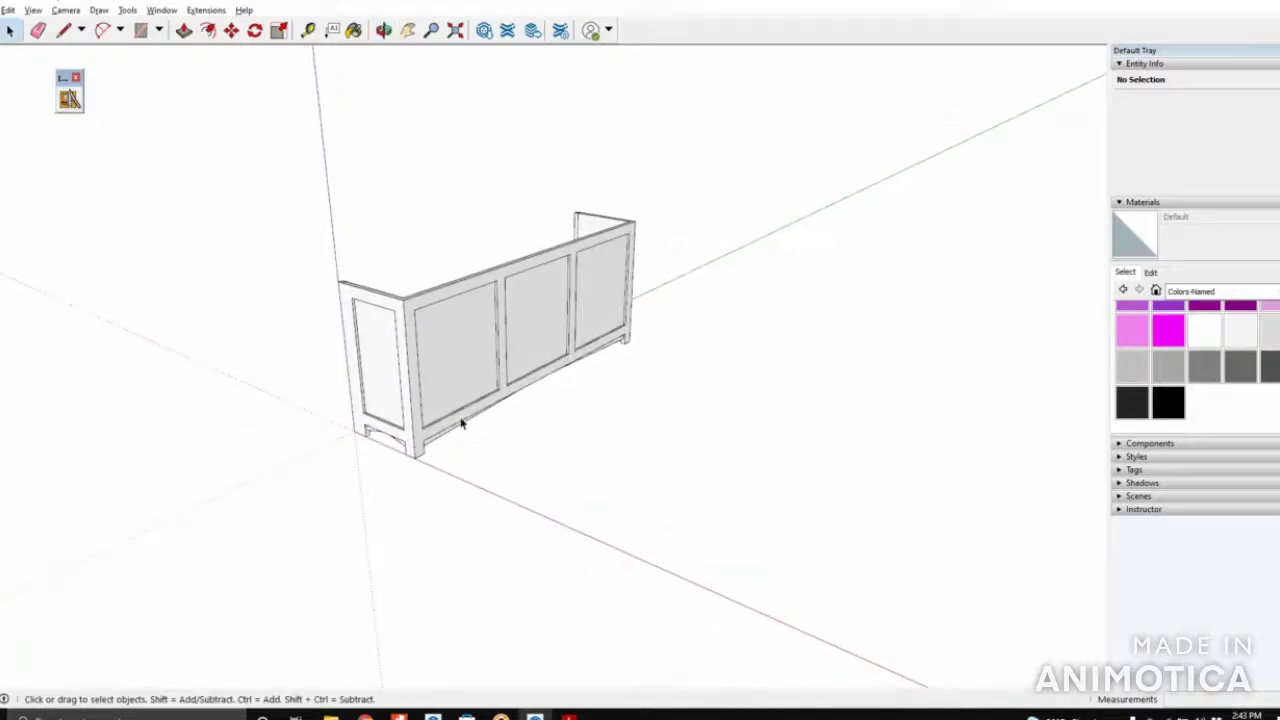
Open the OD component for editing, close up on the upper part of the end with the recessed panel
scroll(465, 471, "down", 1)
middle_click_drag(465, 471, 513, 395)
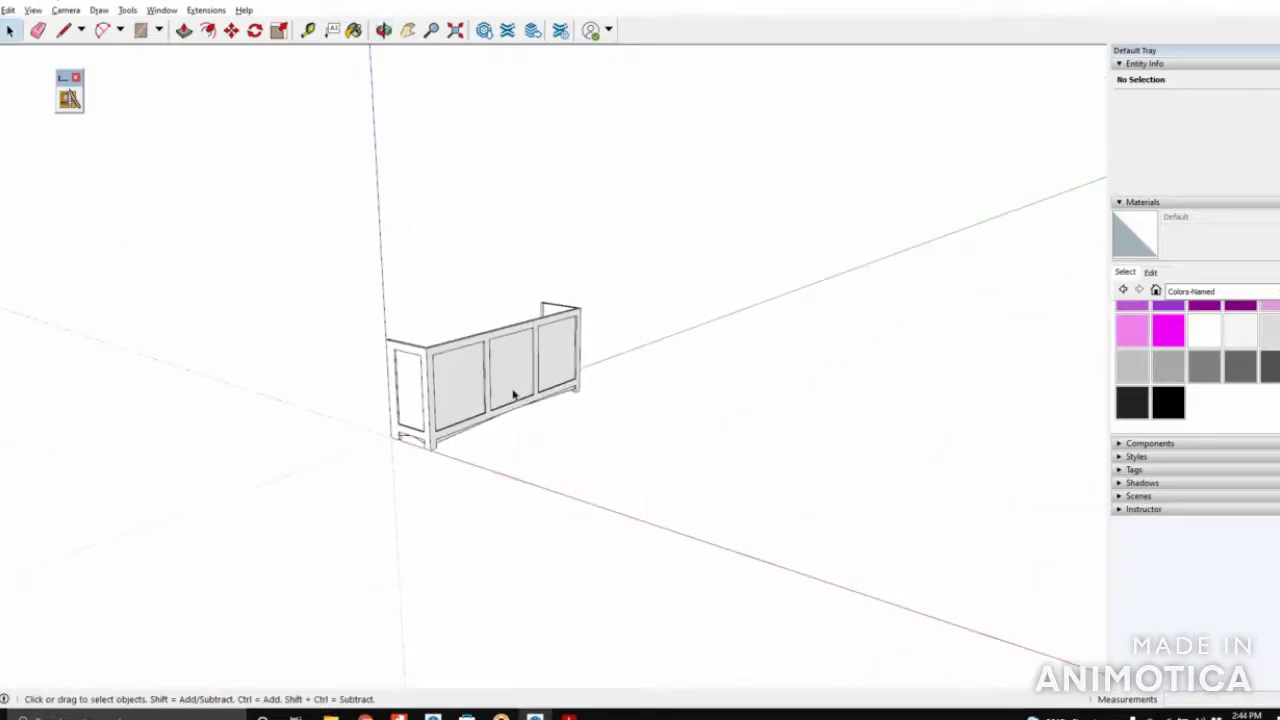
scroll(430, 391, "up", 5)
middle_click_drag(447, 484, 469, 379)
scroll(473, 498, "down", 4)
middle_click_drag(473, 498, 497, 246)
scroll(470, 260, "up", 5)
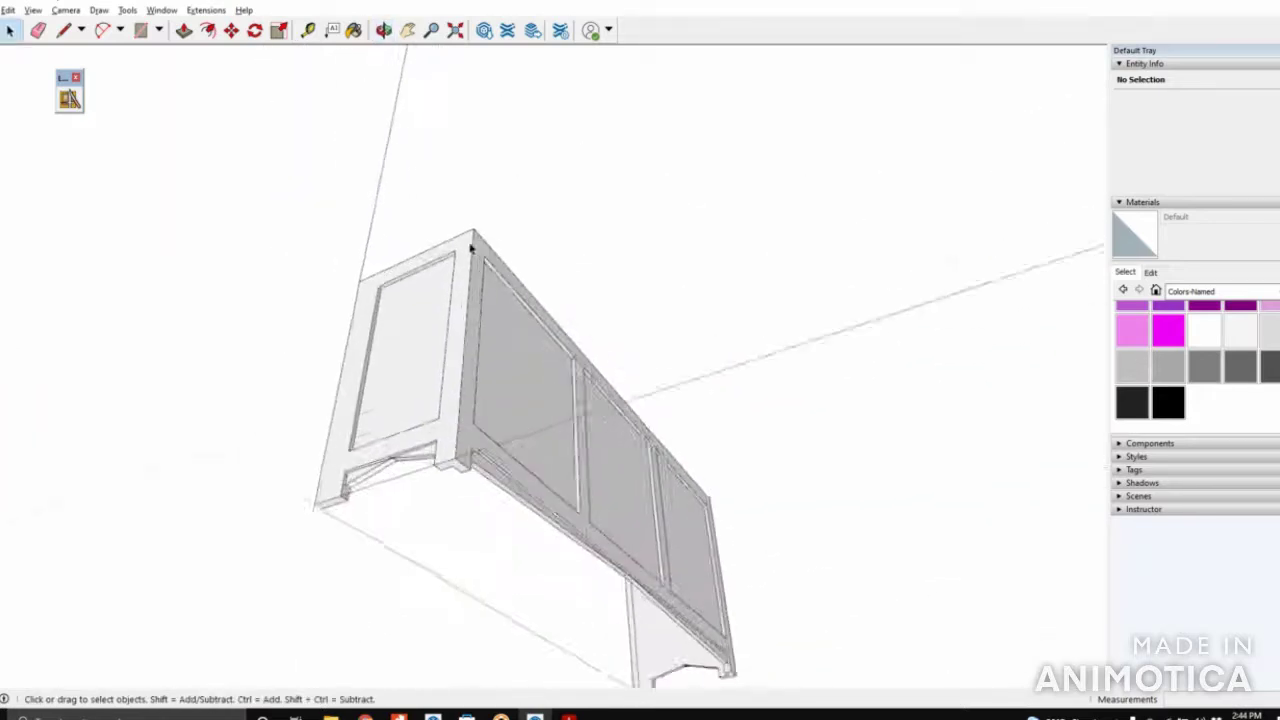
middle_click_drag(434, 271, 496, 342)
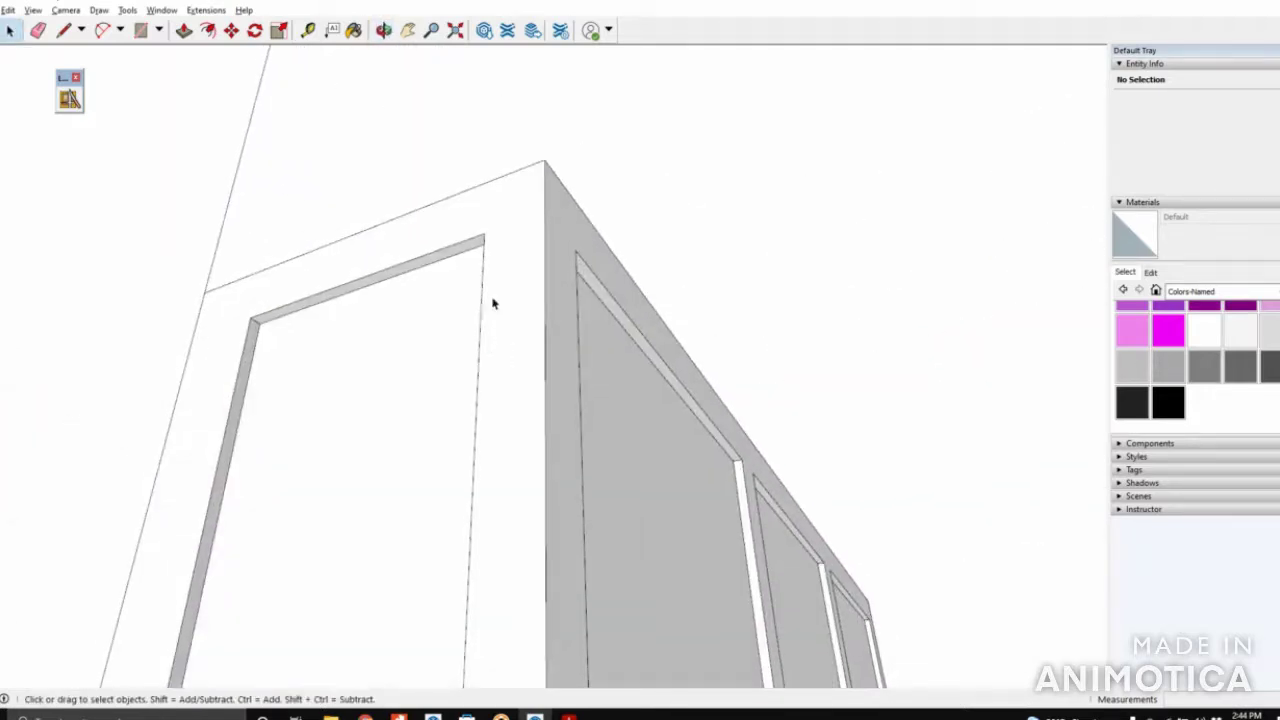
left_click(186, 31)
scroll(280, 260, "up", 4)
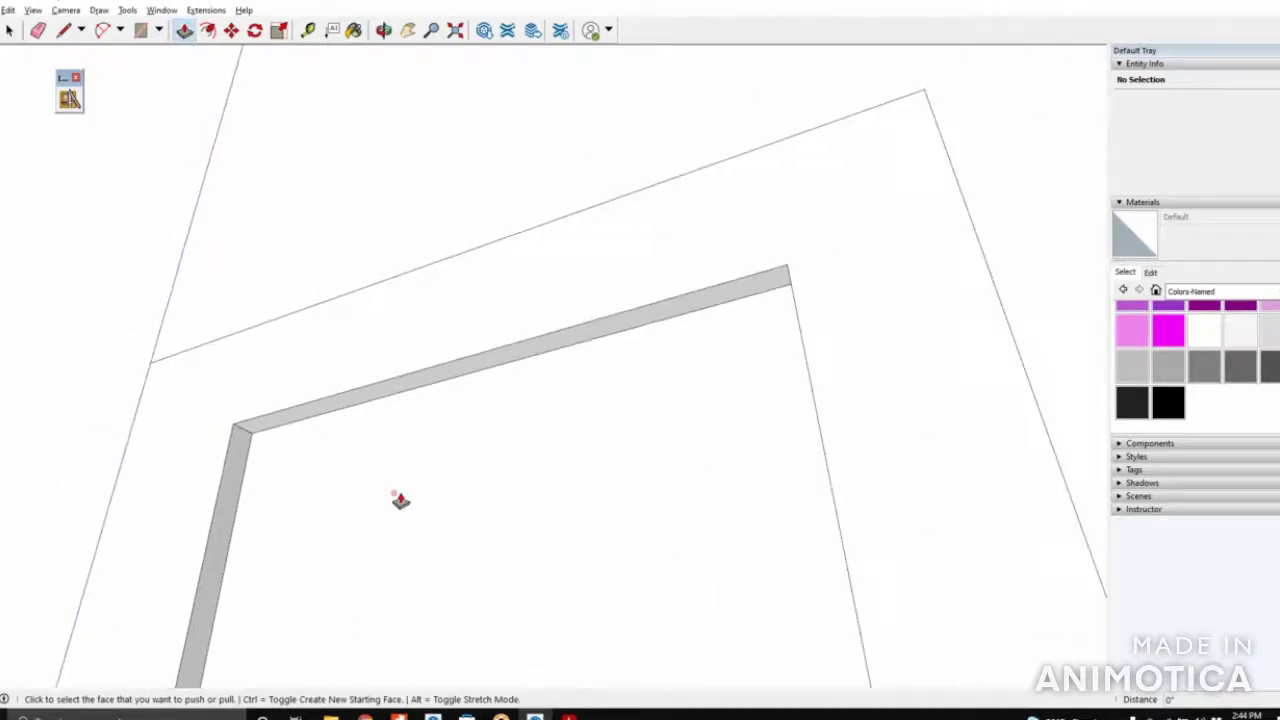
left_click(10, 30)
triple_click(471, 520)
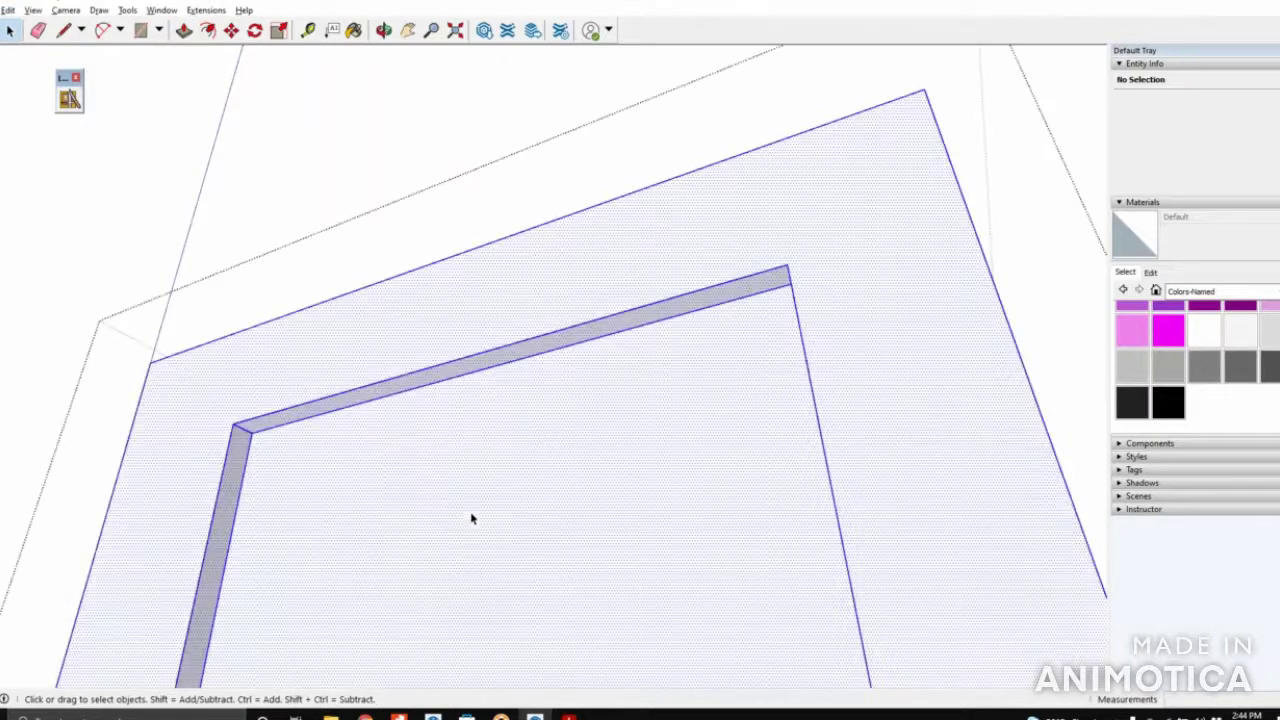
Lower the top edge of the end's panel recess by 2 1/4" with Push/Pull
left_click(387, 368)
left_click(393, 388)
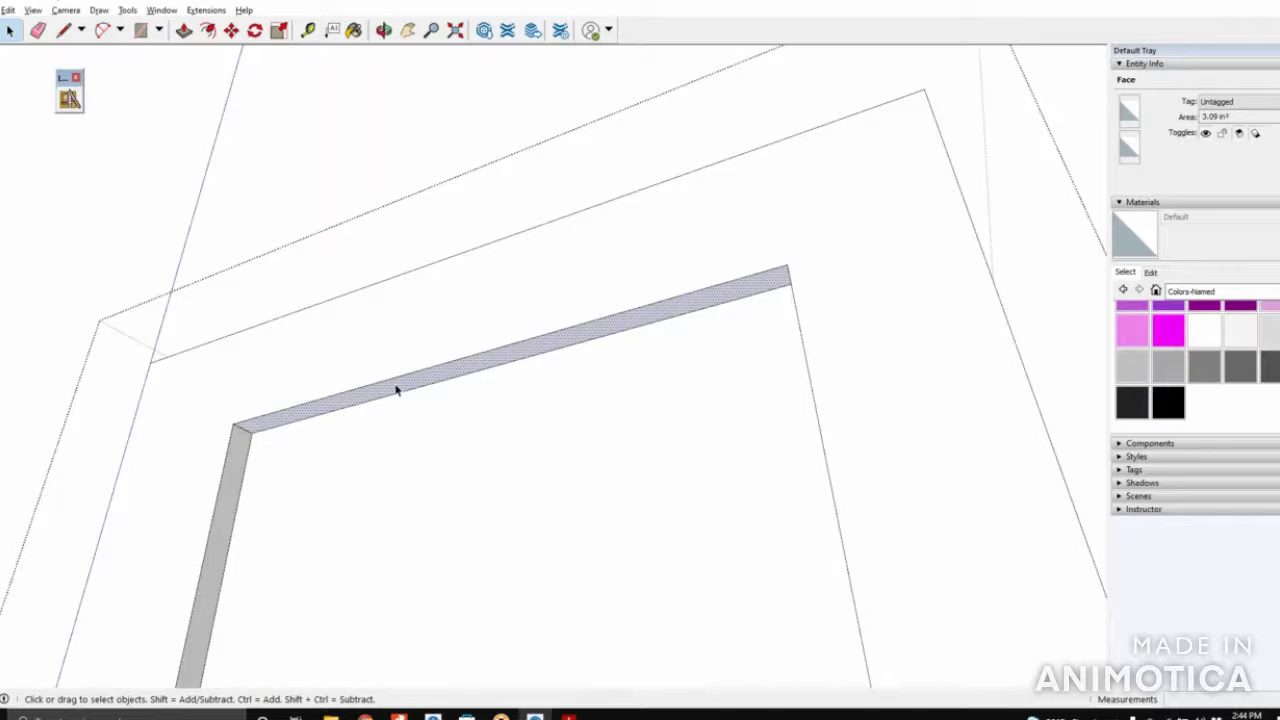
key("p")
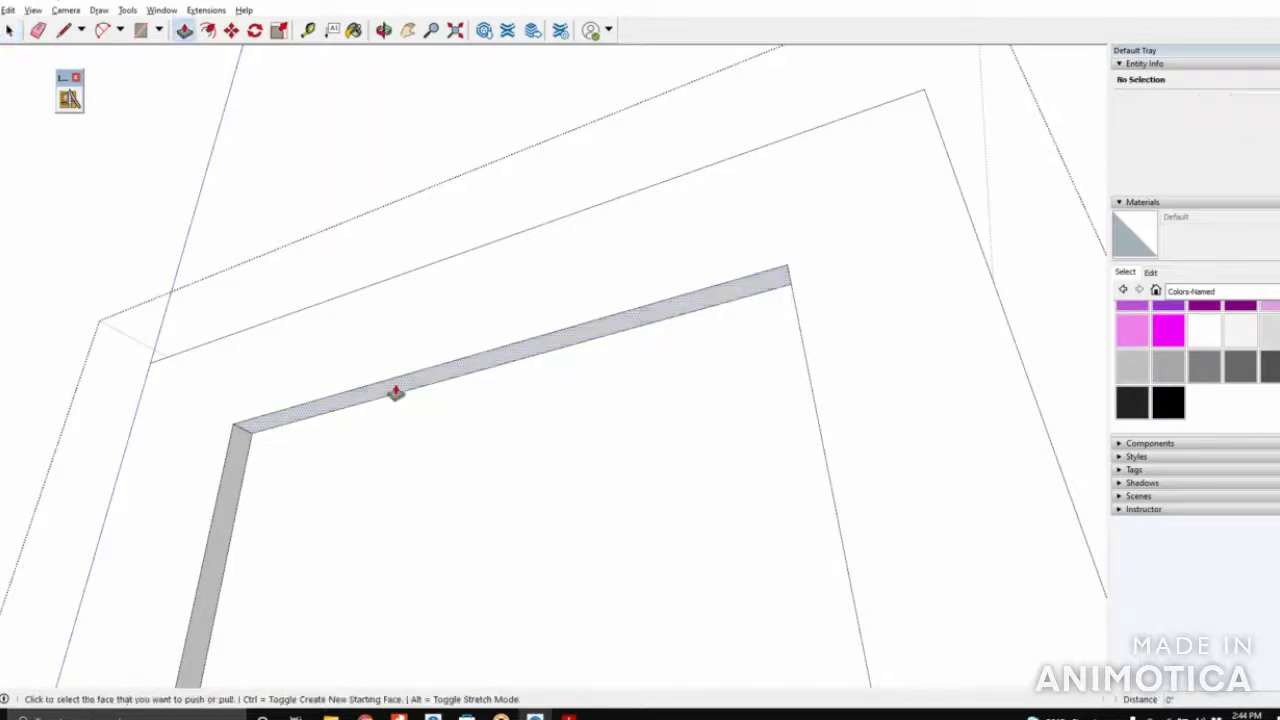
left_click(390, 395)
left_click(398, 432)
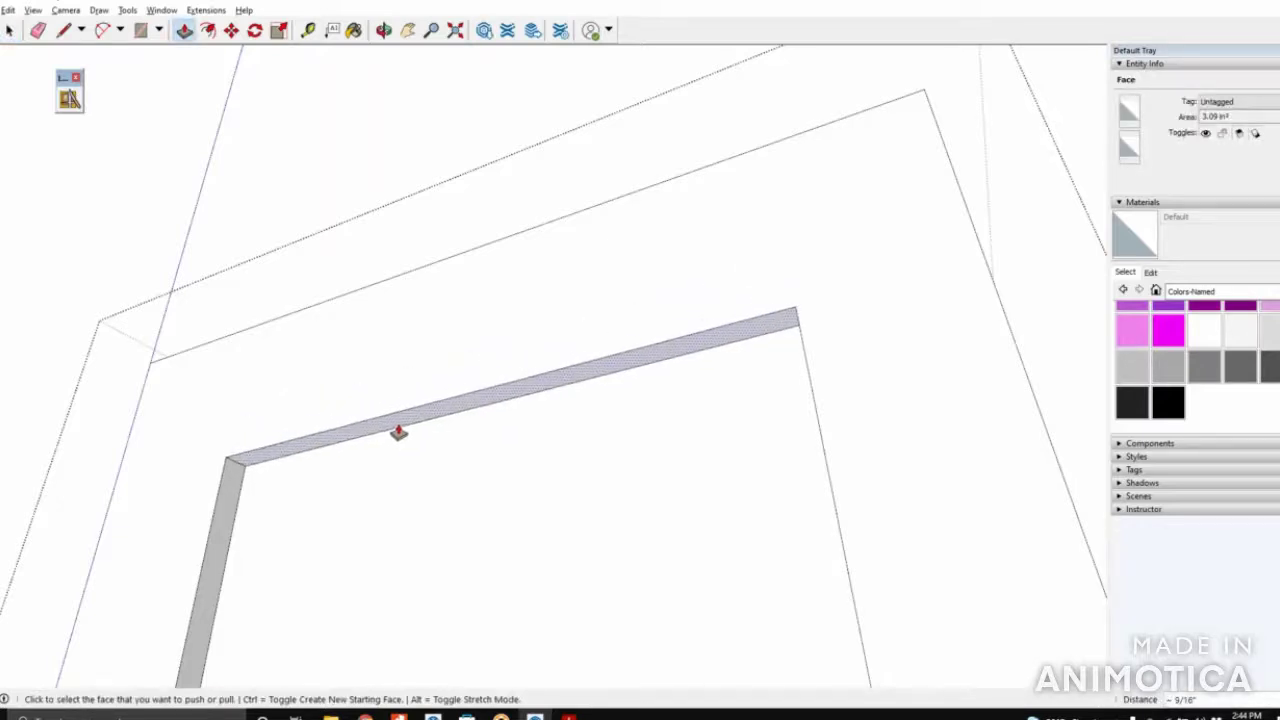
left_click(398, 432)
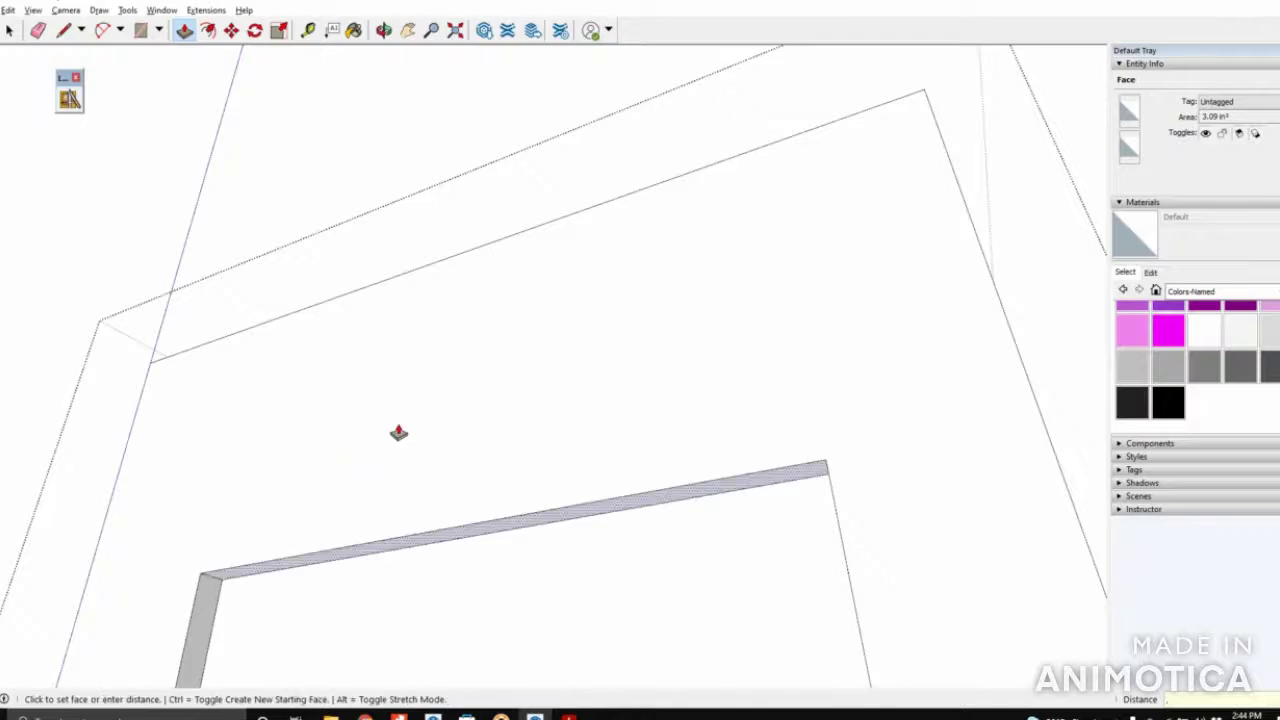
left_click(398, 432)
Lower the top edges of the three front panel recesses by 2 1/4" with Push/Pull, level with the end panel
middle_click_drag(398, 432, 449, 433)
scroll(449, 434, "up", 2)
scroll(456, 444, "down", 3)
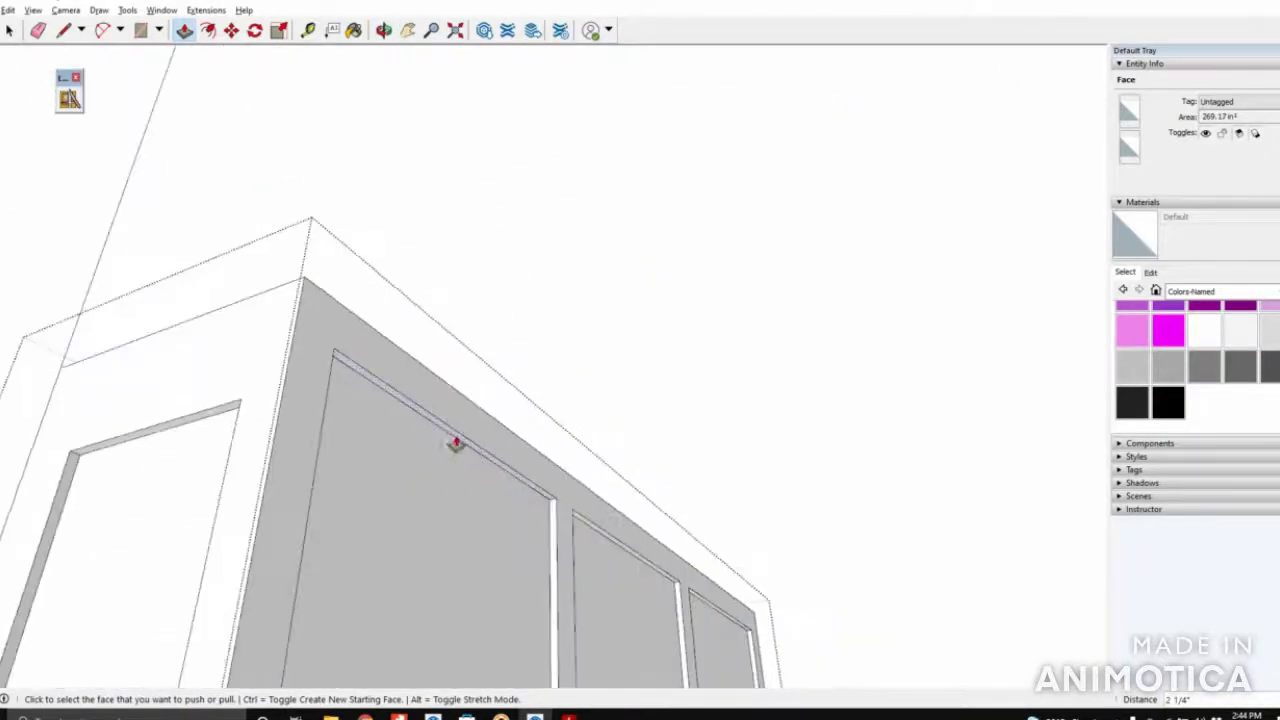
left_click(454, 441)
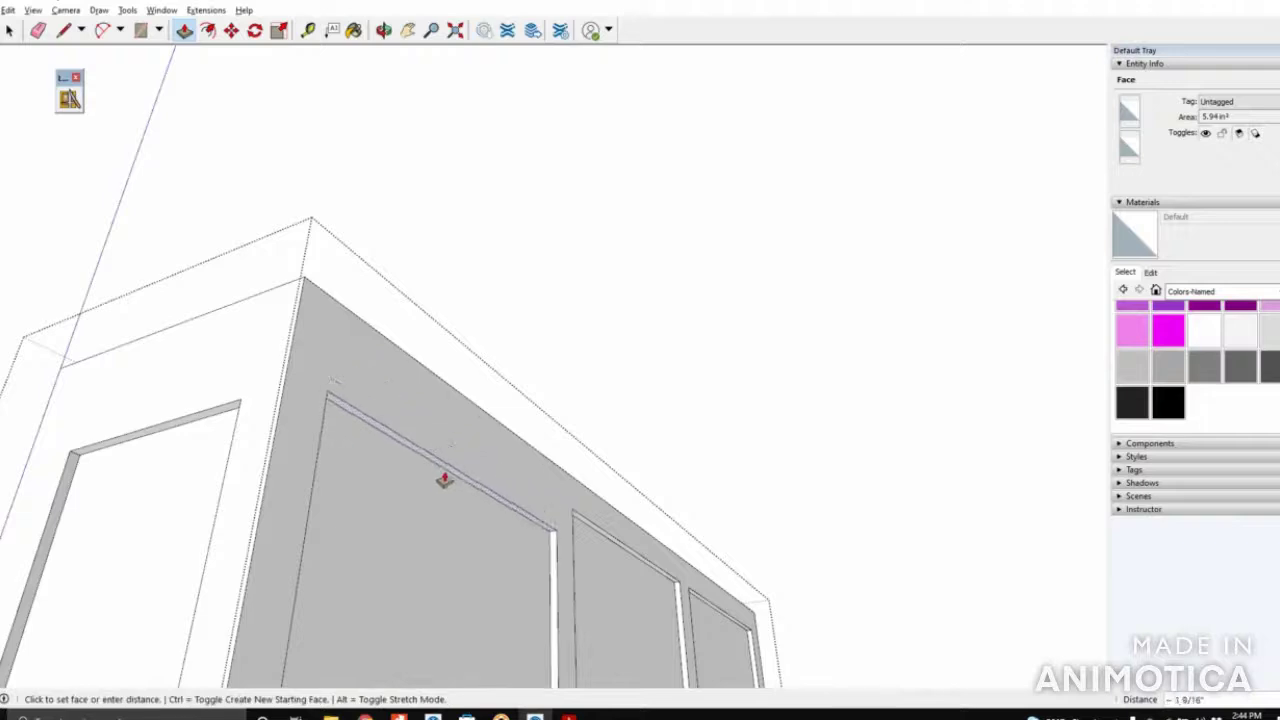
left_click(157, 433)
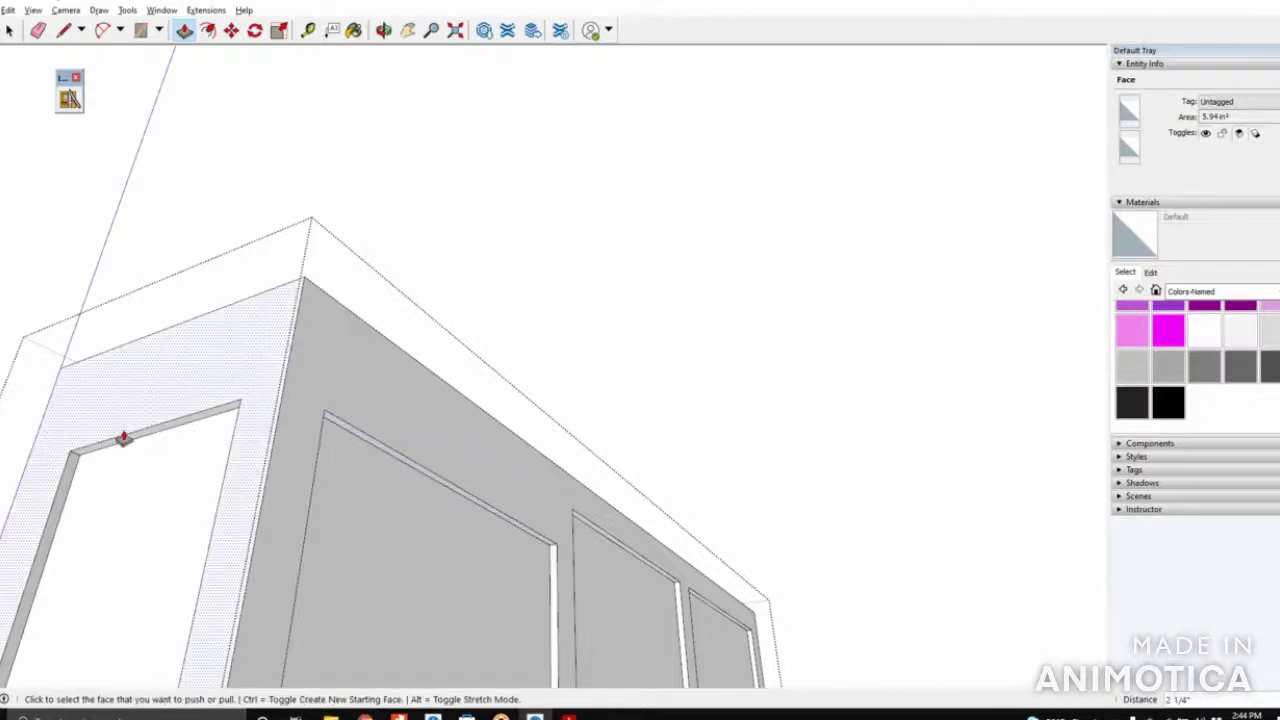
left_click(612, 543)
left_click(494, 526)
scroll(323, 477, "down", 3)
scroll(606, 570, "up", 4)
left_click(598, 565)
left_click(482, 543)
scroll(531, 506, "down", 10)
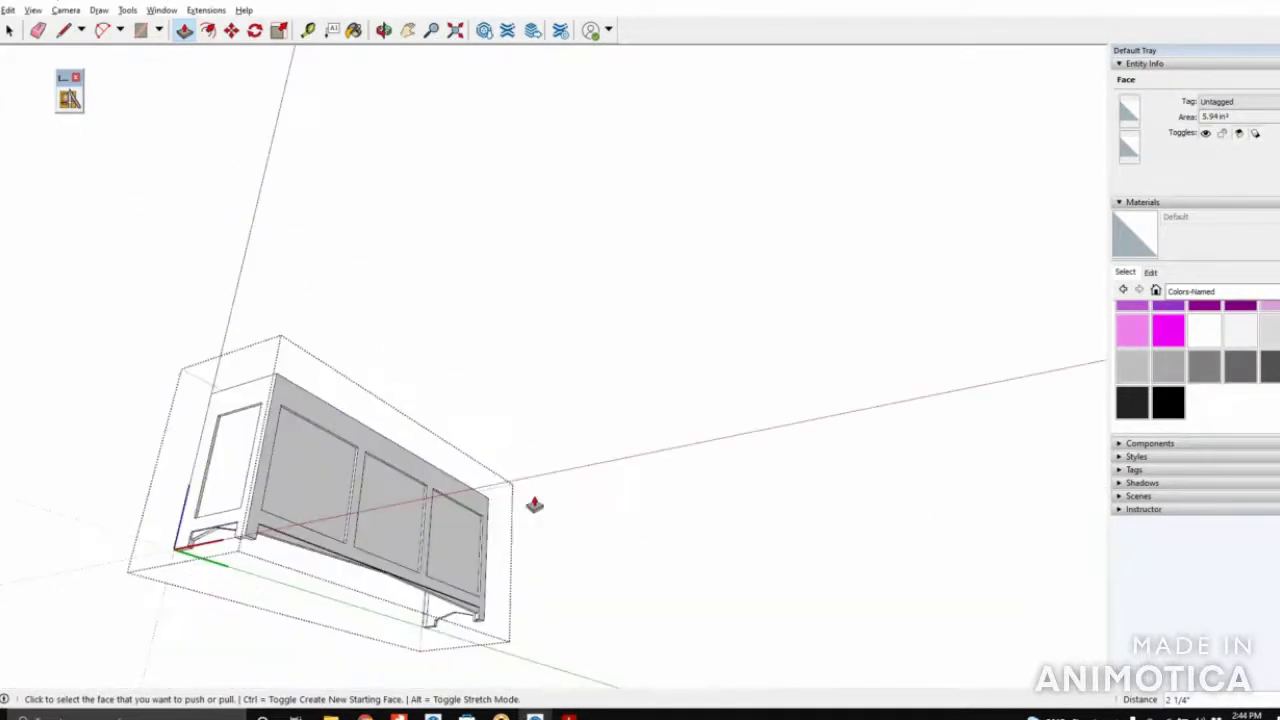
Lower the top edge of the opposite end's panel recess with Push/Pull, level with the front panels
scroll(746, 517, "up", 8)
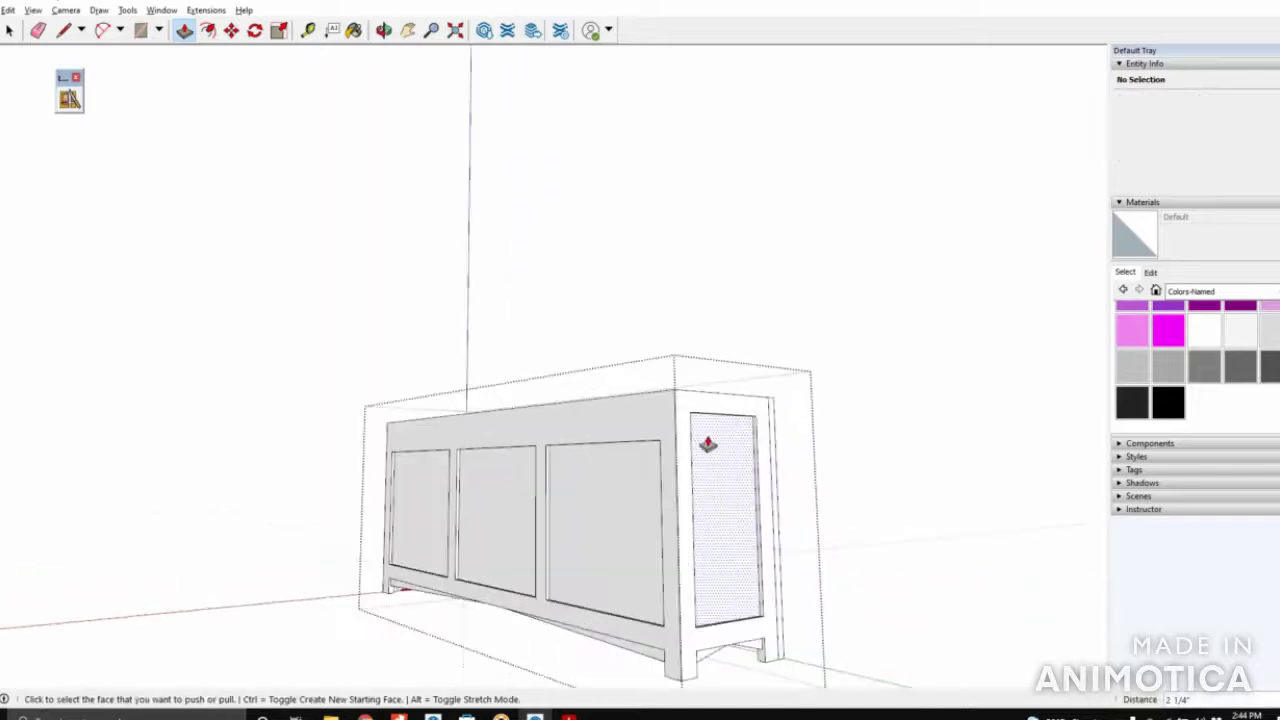
left_click(721, 399)
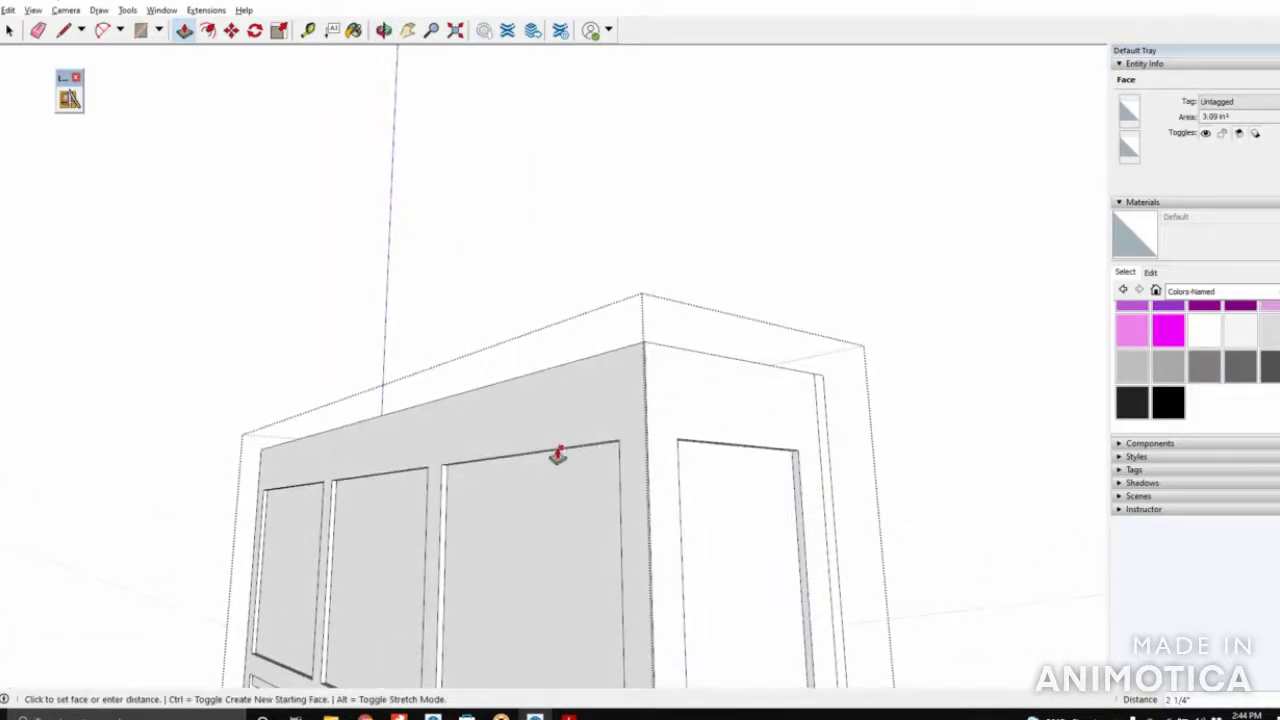
left_click(557, 455)
scroll(591, 411, "down", 8)
middle_click_drag(519, 483, 1146, 460)
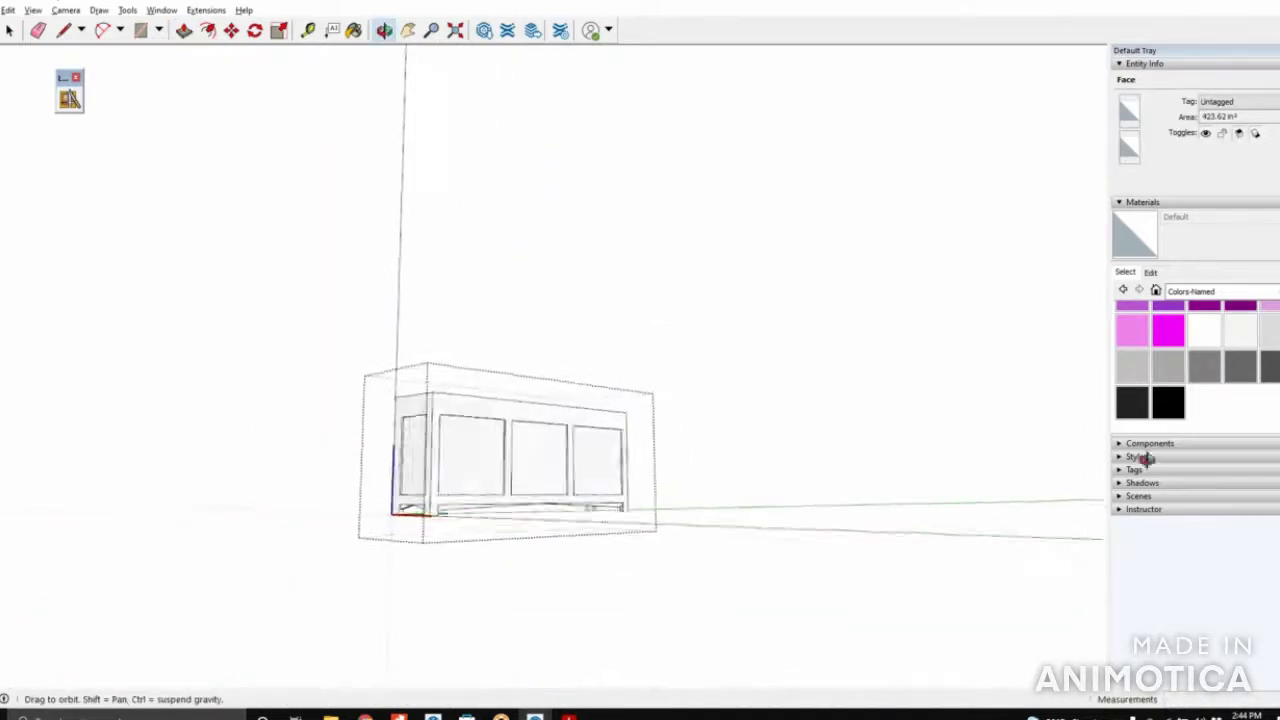
Draw a horizontal line around the ends and front about 2 1/4" below the top edge to mark off a band
scroll(650, 520, "down", 2)
middle_click_drag(514, 492, 594, 542)
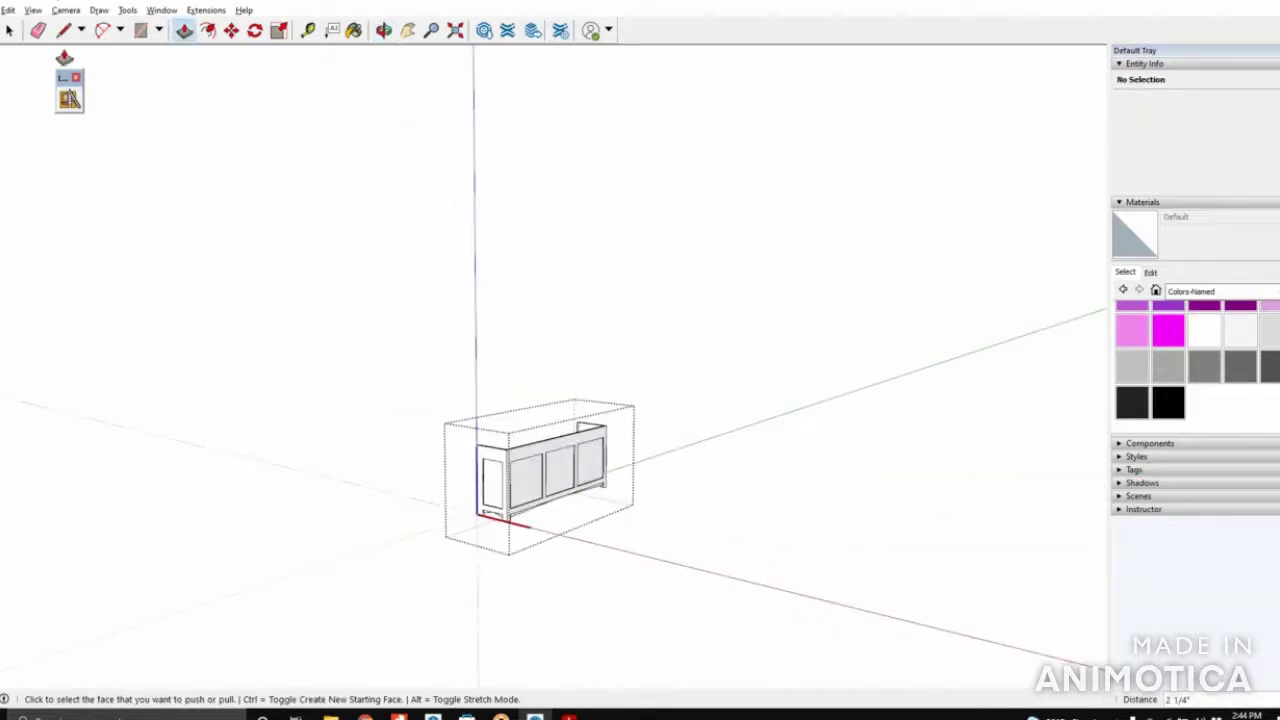
left_click(68, 32)
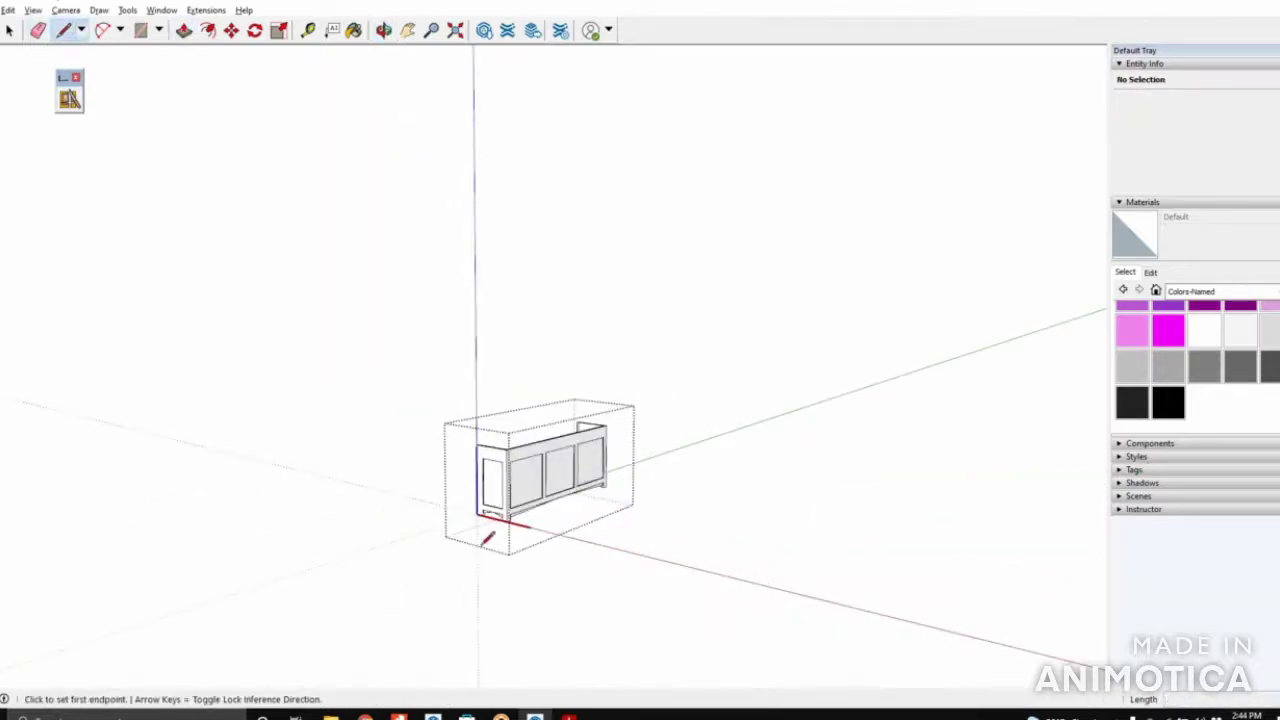
scroll(484, 525, "up", 6)
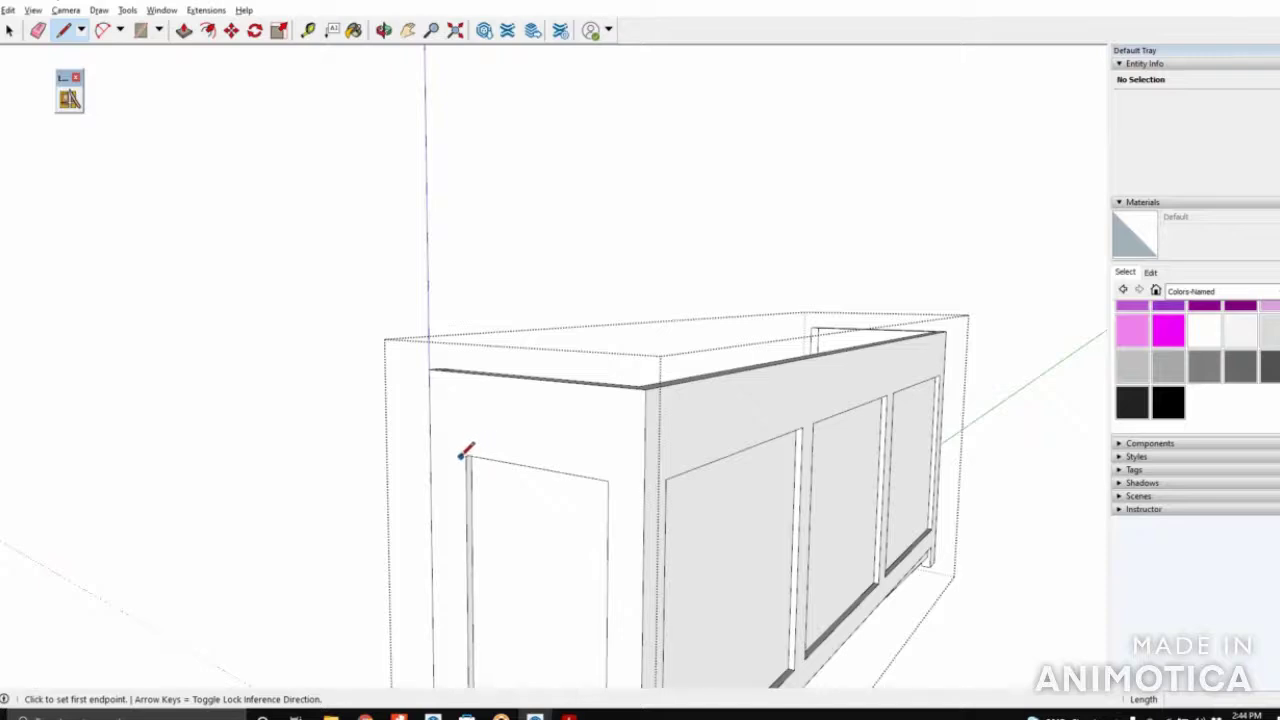
left_click(465, 455)
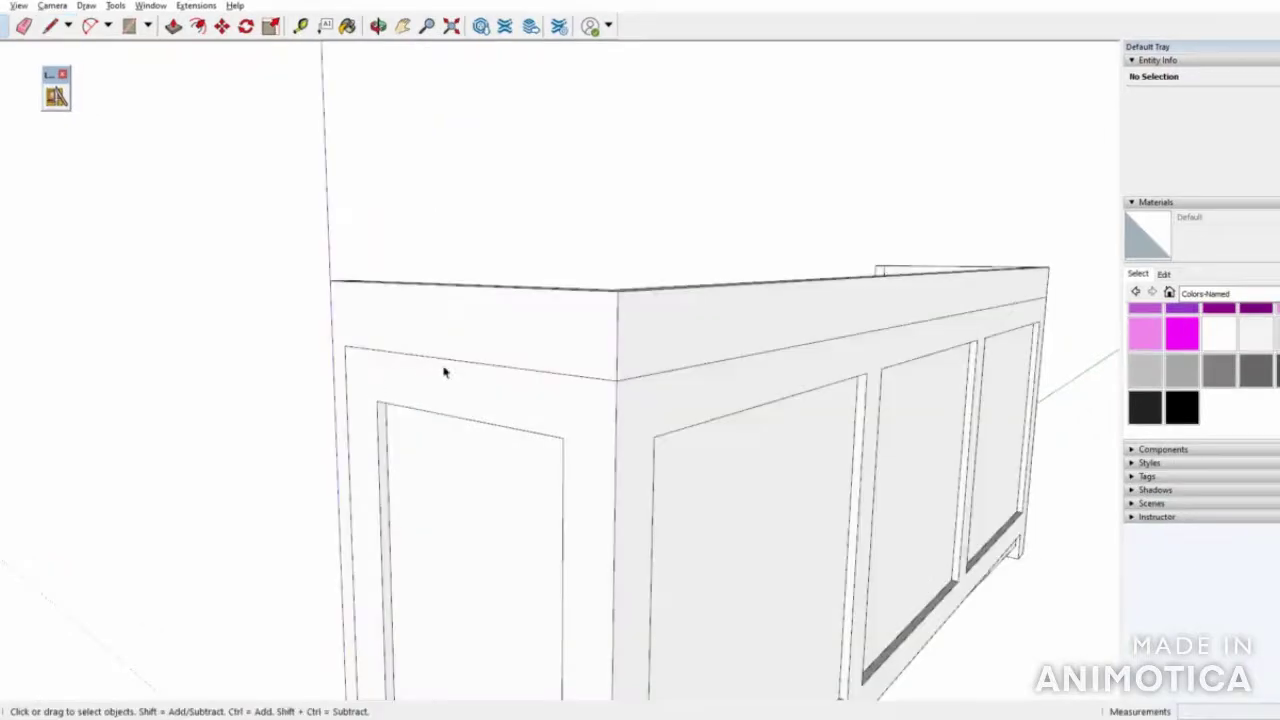
Reopen the OD component for editing and select the end's frame face below the marked band
middle_click_drag(443, 371, 511, 400)
left_click(424, 379)
double_click(424, 379)
left_click(404, 385)
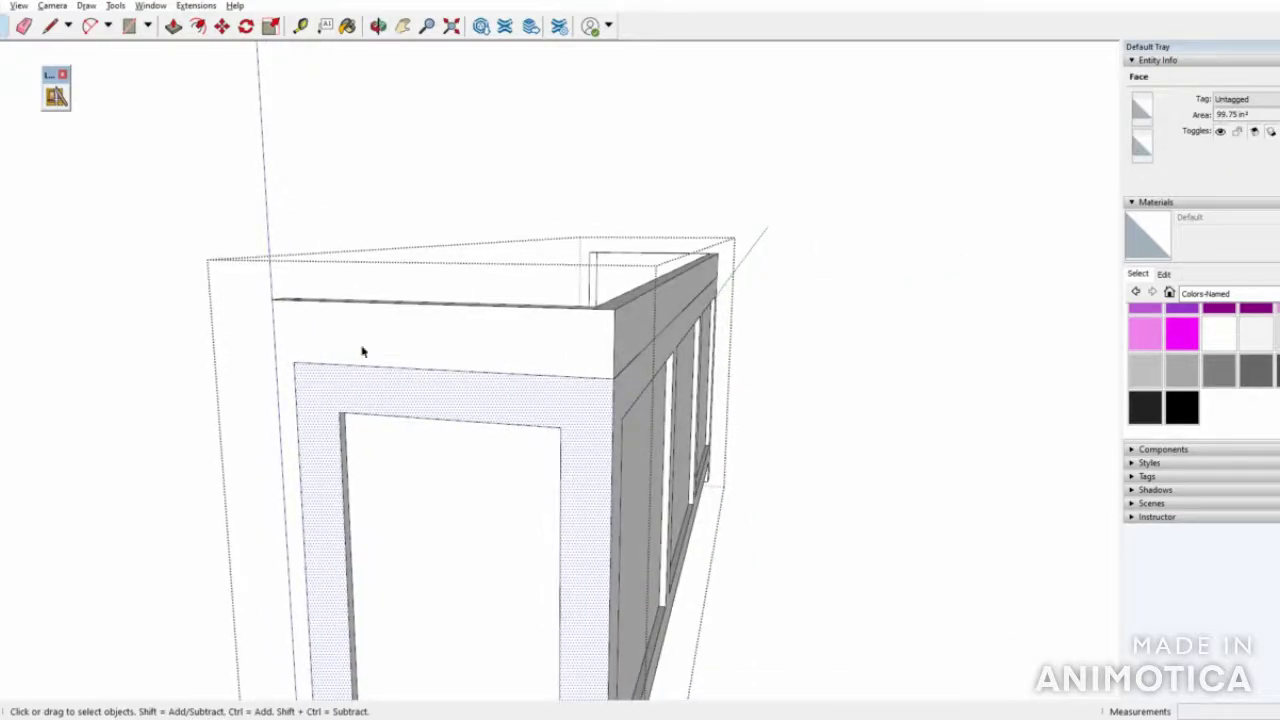
Examine the marked band along the top of the cover from both ends and the front
middle_click_drag(575, 368, 386, 380)
scroll(366, 374, "down", 4)
mouse_move(843, 351)
middle_mouse_down()
mouse_move(629, 390)
mouse_move(800, 514)
mouse_move(730, 412)
middle_mouse_up()
scroll(730, 412, "up", 4)
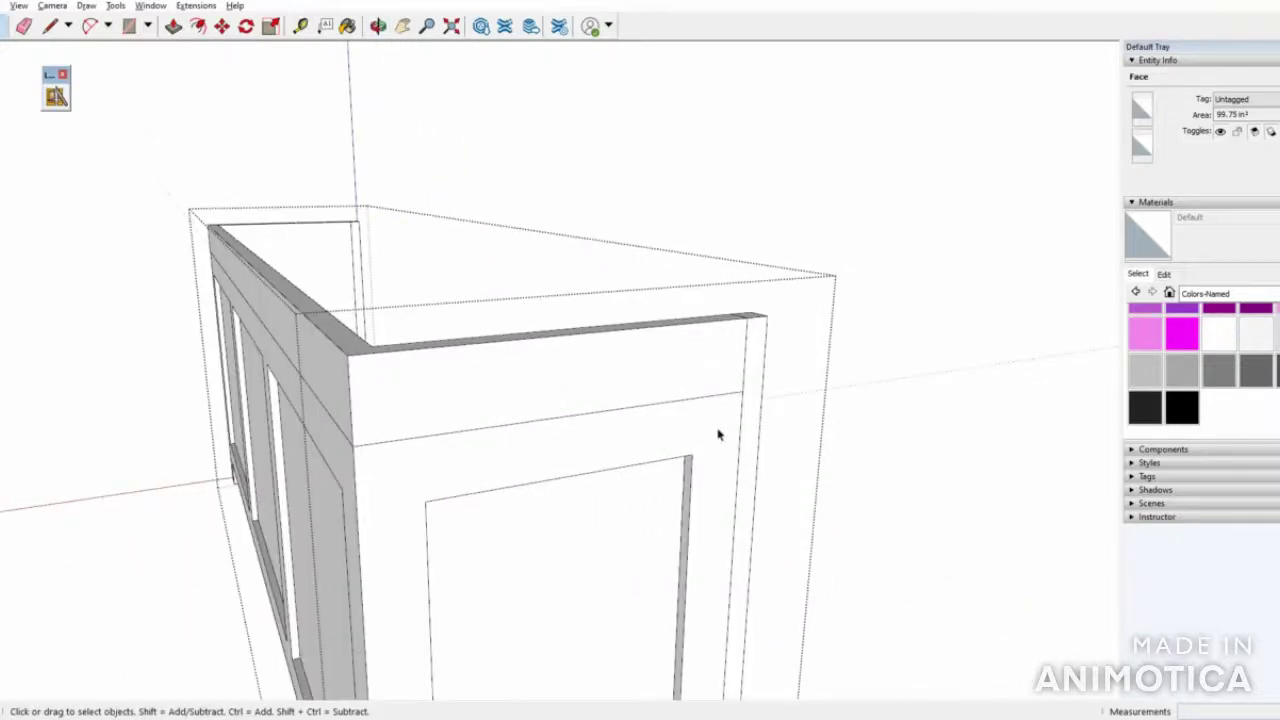
scroll(700, 349, "down", 6)
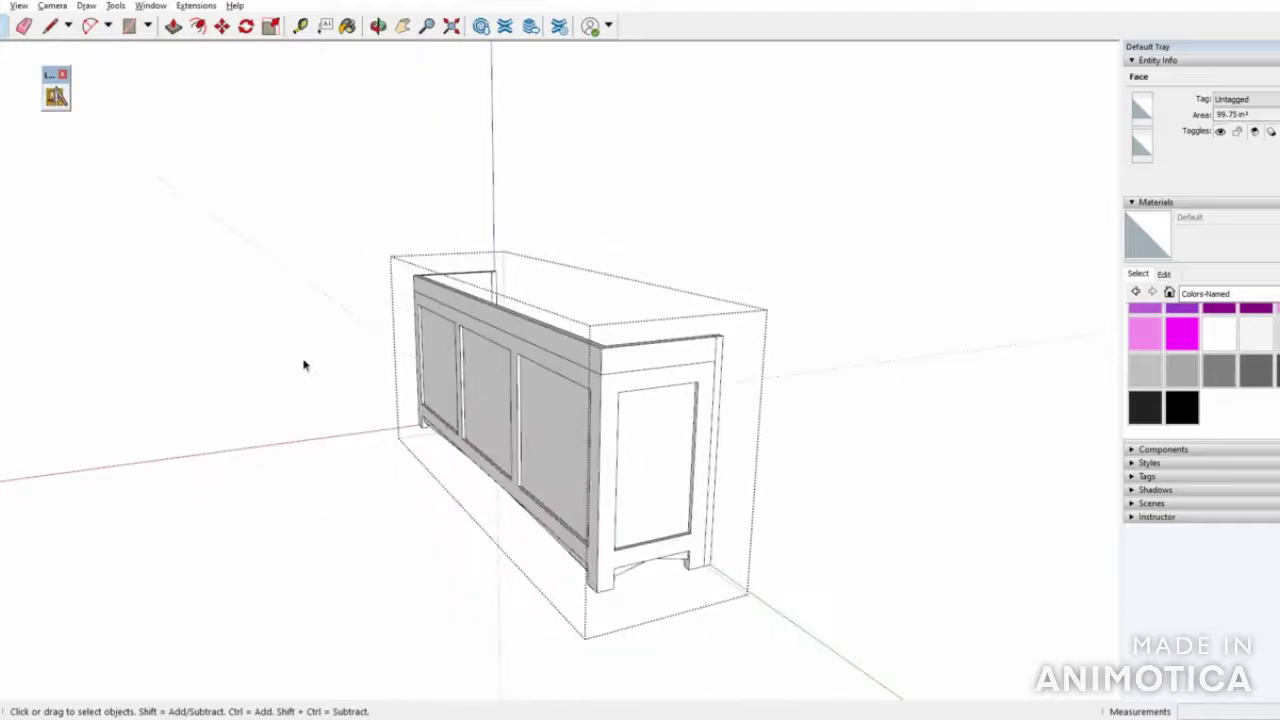
middle_click_drag(314, 363, 857, 523)
middle_click_drag(345, 460, 455, 449)
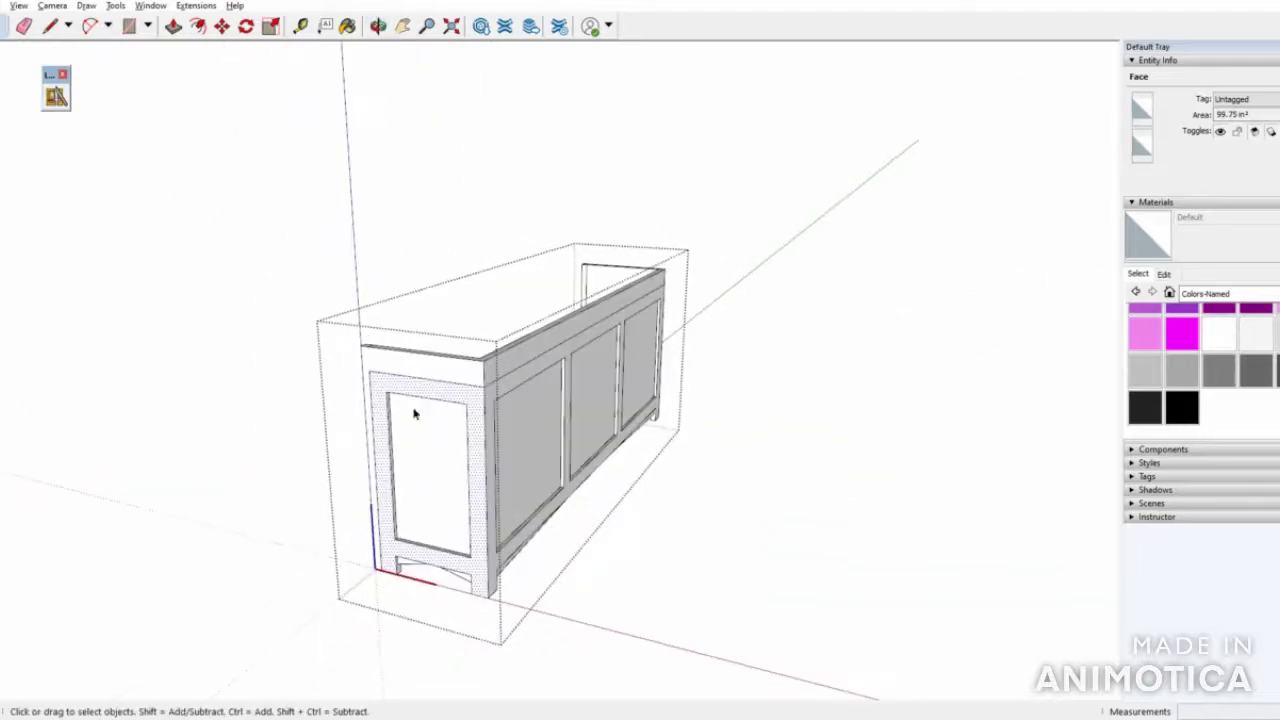
scroll(362, 332, "up", 4)
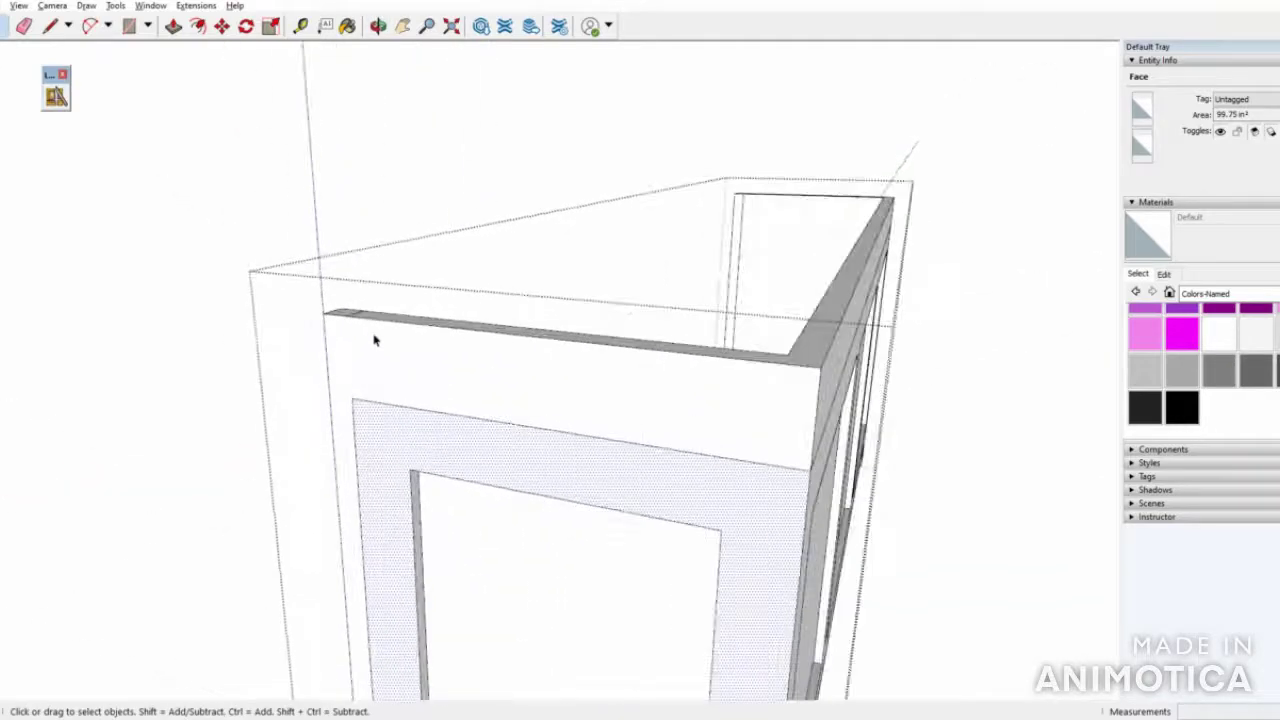
Paste the copied molding profile in place at the back edge of the end's top band and deselect it
middle_click_drag(422, 373, 216, 307)
middle_click_drag(405, 403, 158, 64)
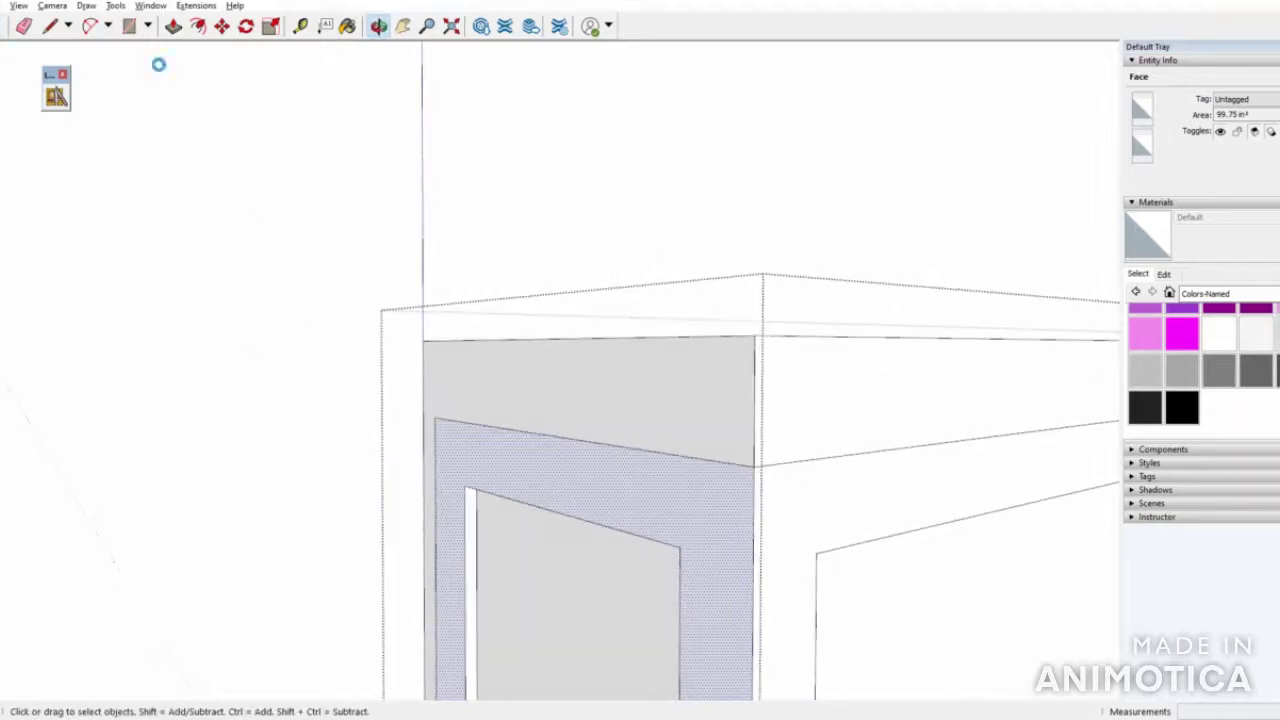
left_click(3, 6)
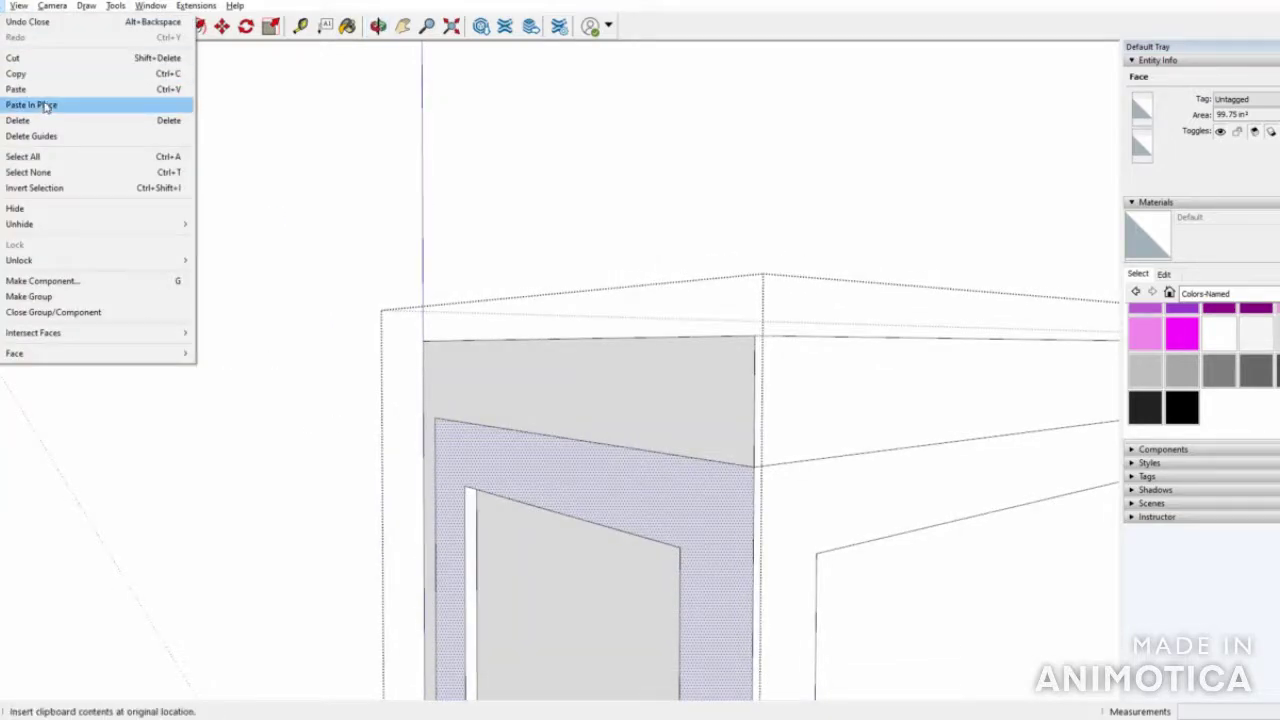
left_click(45, 107)
scroll(444, 376, "up", 5)
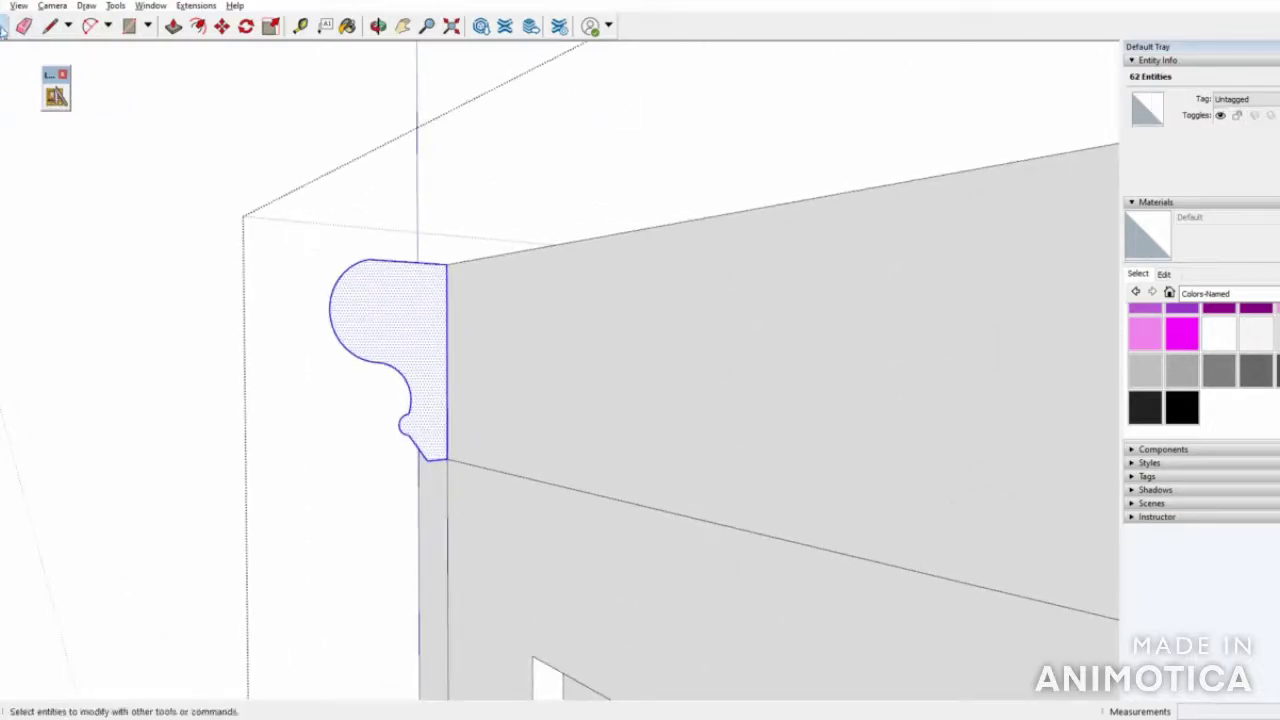
left_click(49, 197)
Draw a 2 1/4" by 2 1/4" square on the end's outer face, spanning the full height of the top band
scroll(112, 180, "down", 4)
mouse_move(111, 189)
middle_mouse_down()
mouse_move(268, 406)
mouse_move(114, 168)
mouse_move(111, 289)
mouse_move(231, 434)
mouse_move(286, 229)
middle_mouse_up()
left_click(129, 26)
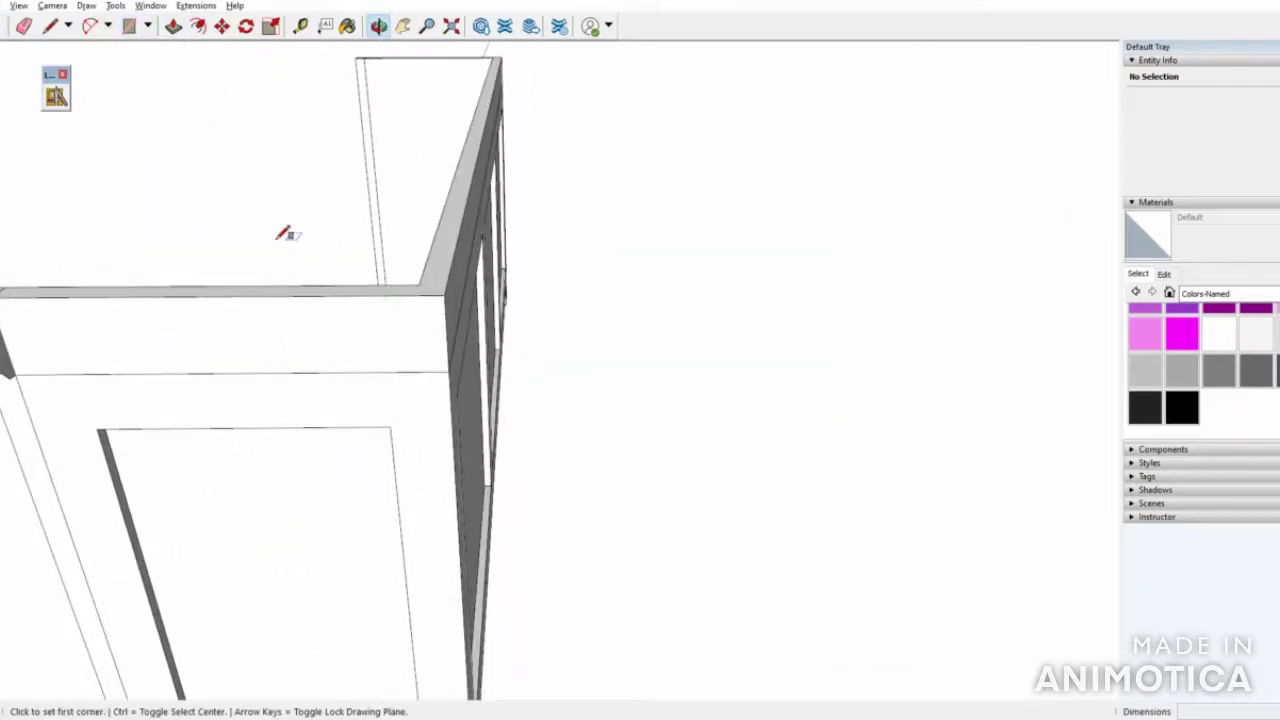
left_click(255, 295)
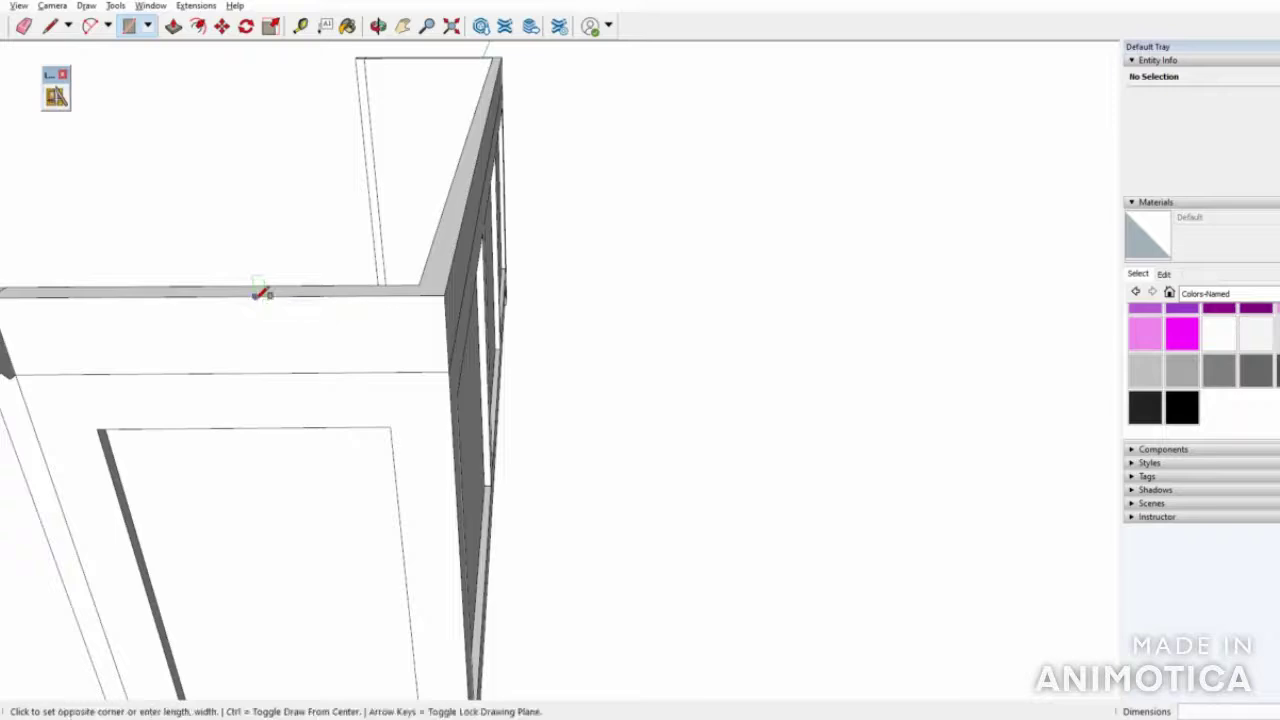
left_click(347, 370)
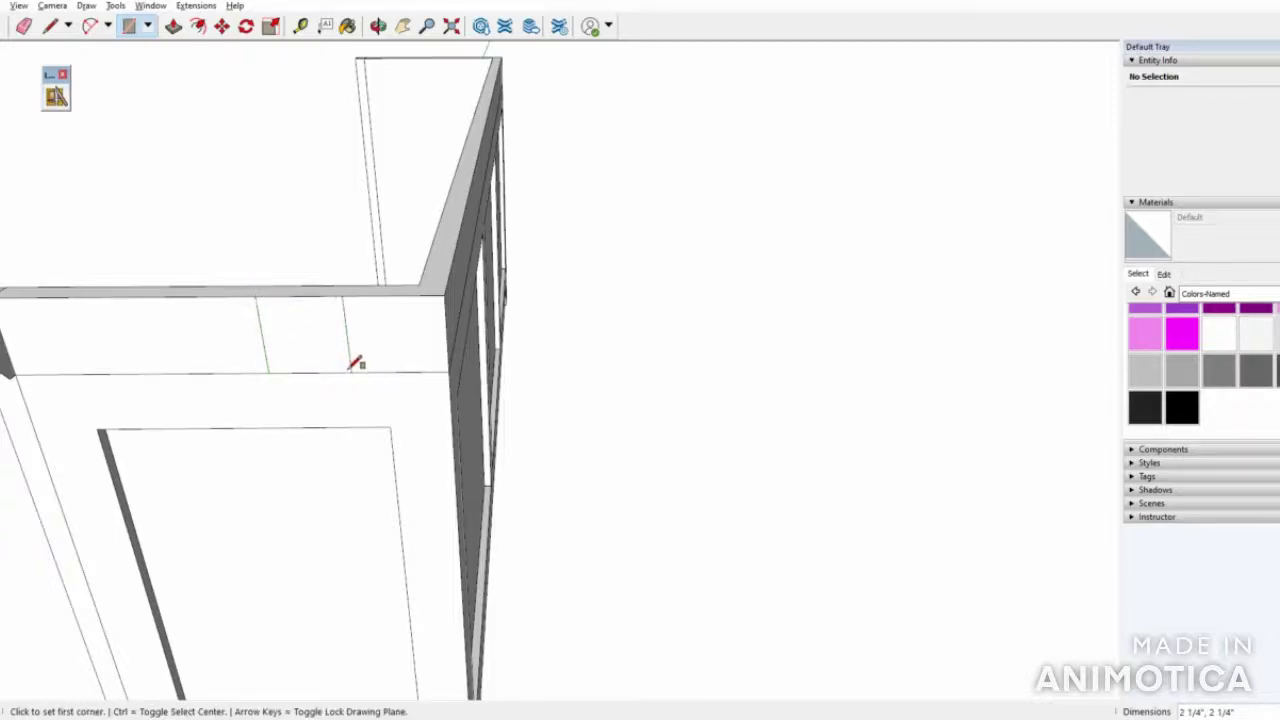
Draw a two-point arc with a bulge of about 3/4", from the middle of the square's top edge down into the square
scroll(301, 352, "up", 3)
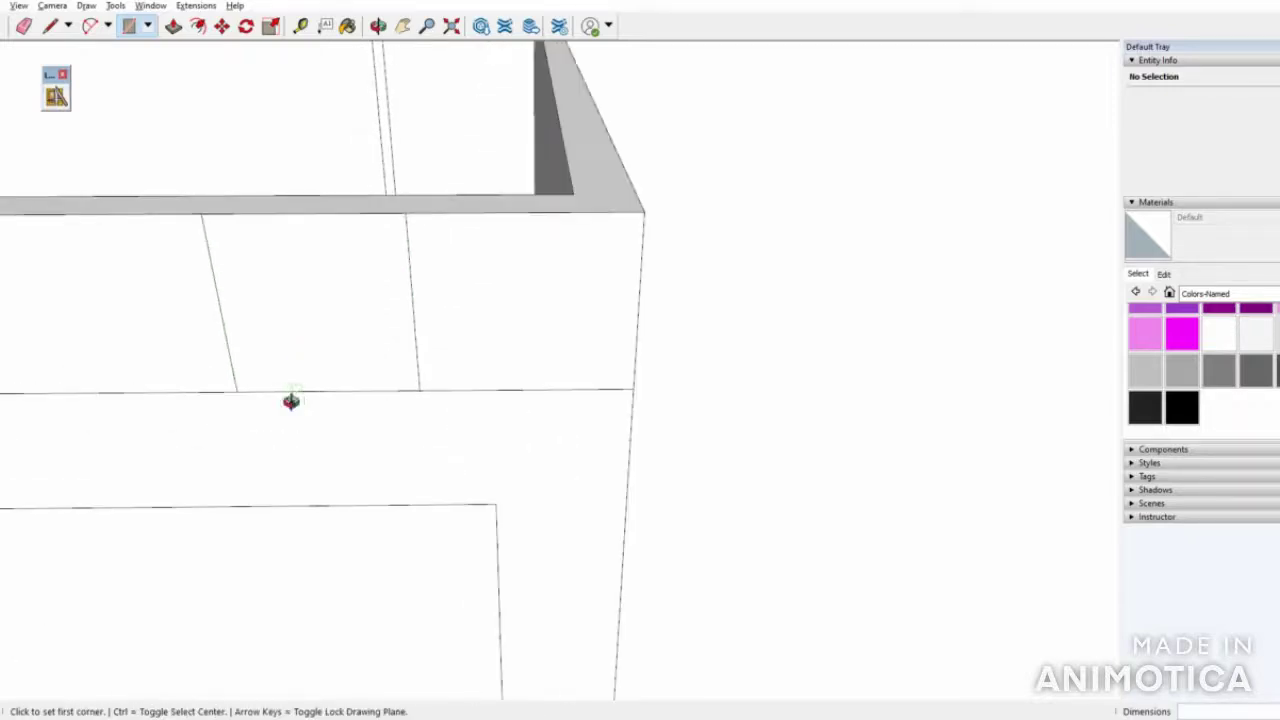
scroll(240, 225, "down", 3)
scroll(342, 350, "up", 3)
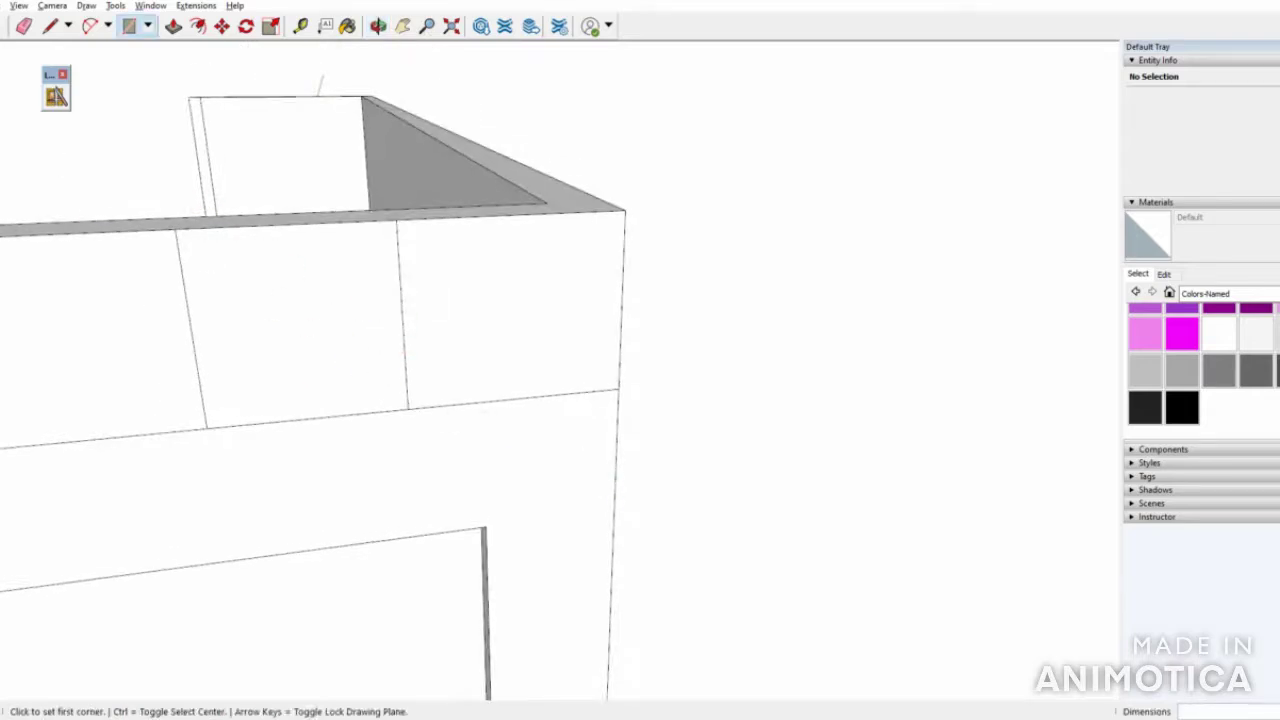
left_click(89, 26)
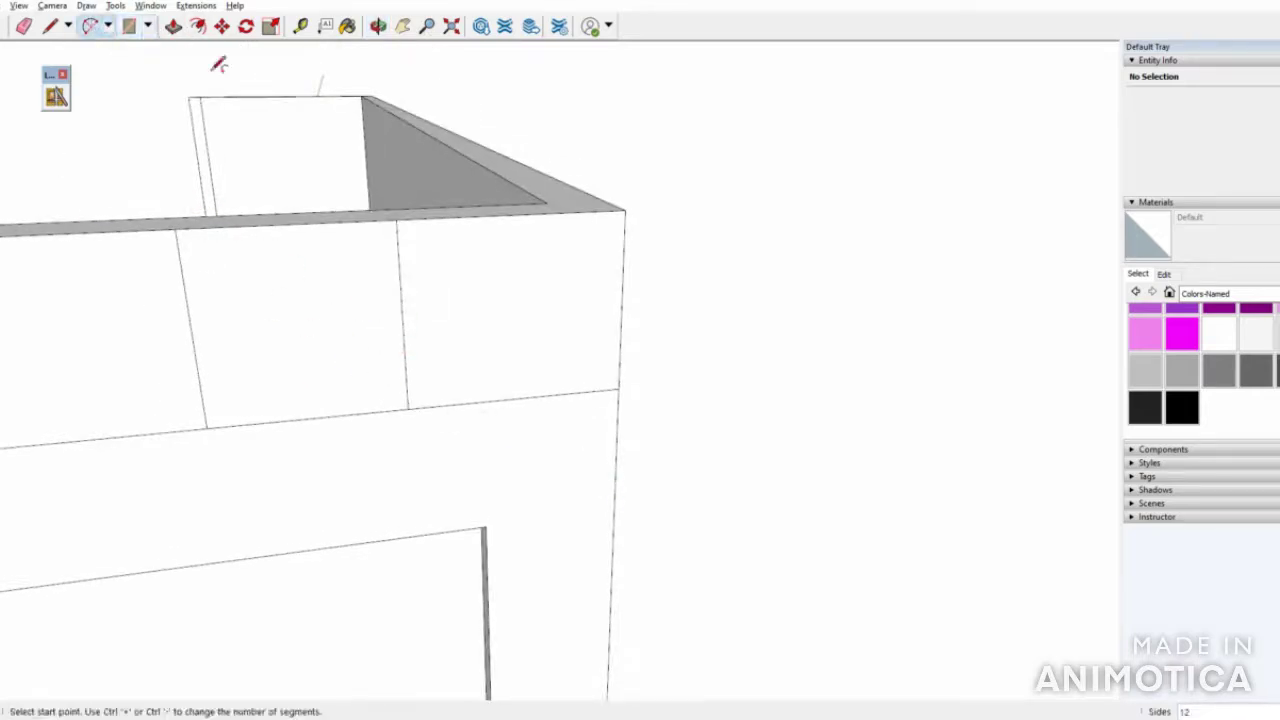
left_click(289, 223)
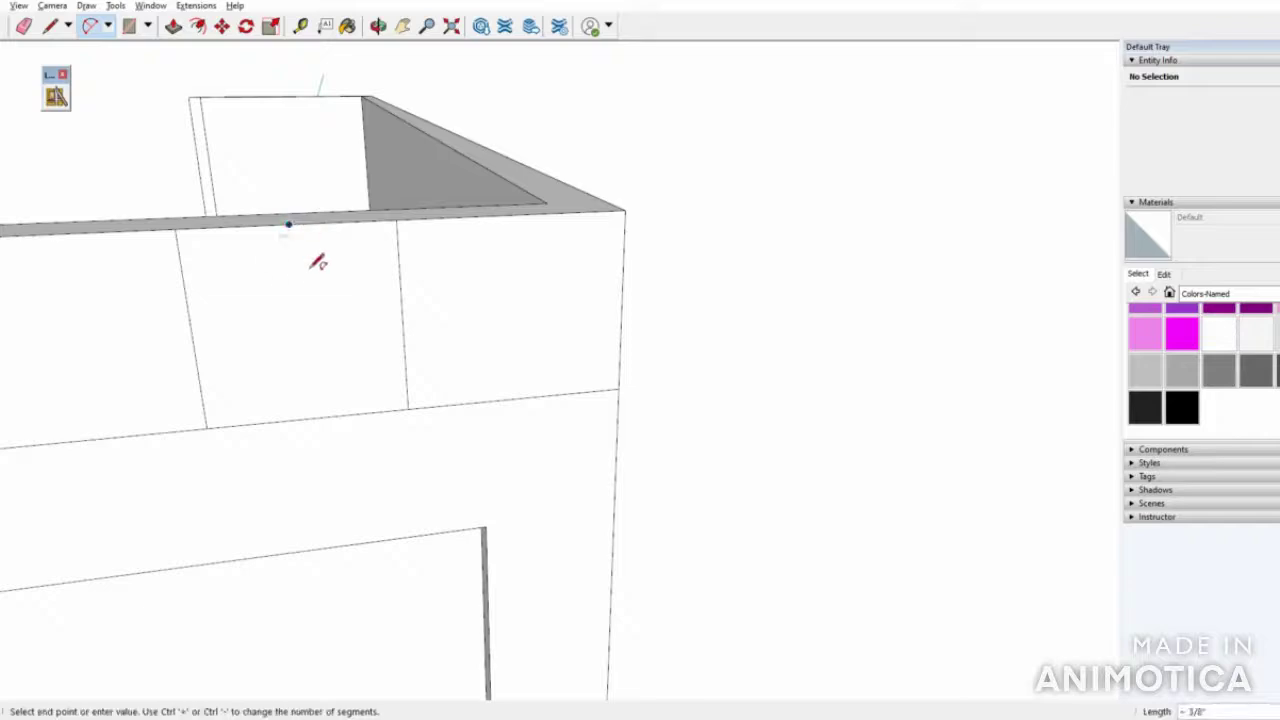
left_click(300, 333)
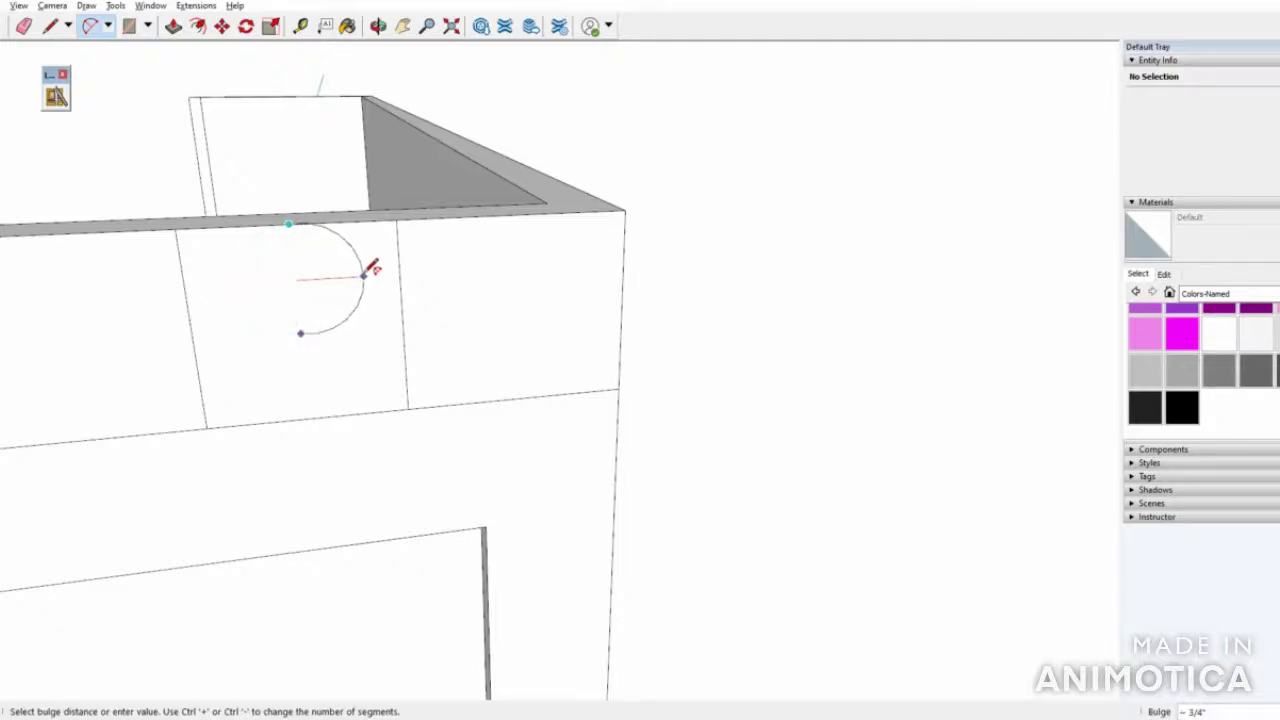
left_click(371, 268)
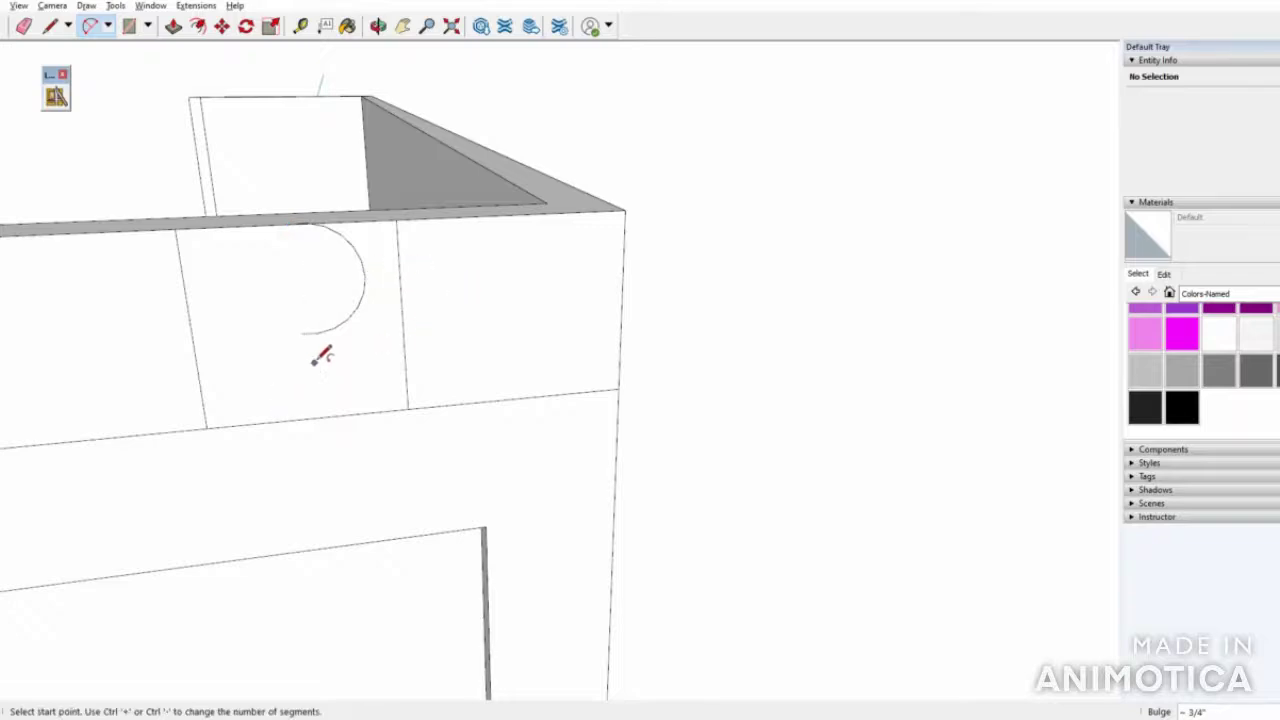
Continue the profile curve with a reversed arc bulging about 3/16" and a smaller outward arc bulging about 1/8"
scroll(320, 358, "up", 2)
left_click(287, 313)
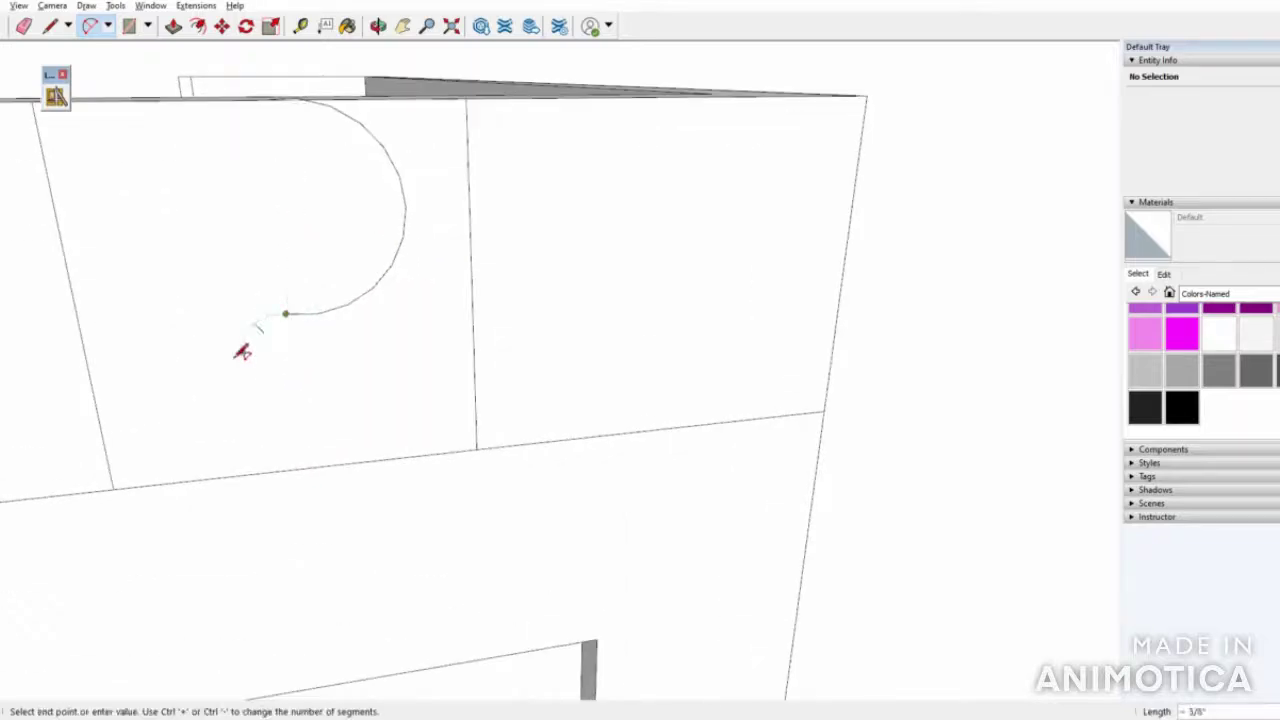
left_click(224, 411)
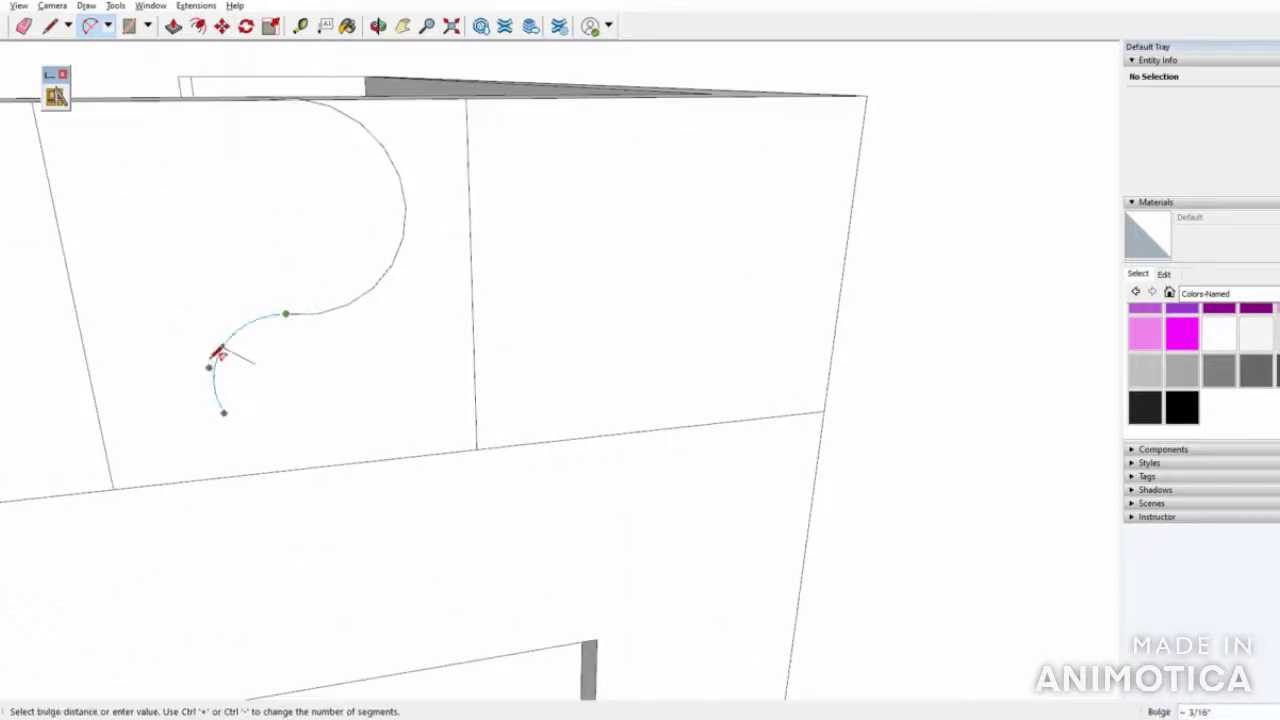
left_click(222, 354)
scroll(291, 466, "down", 3)
scroll(314, 451, "up", 4)
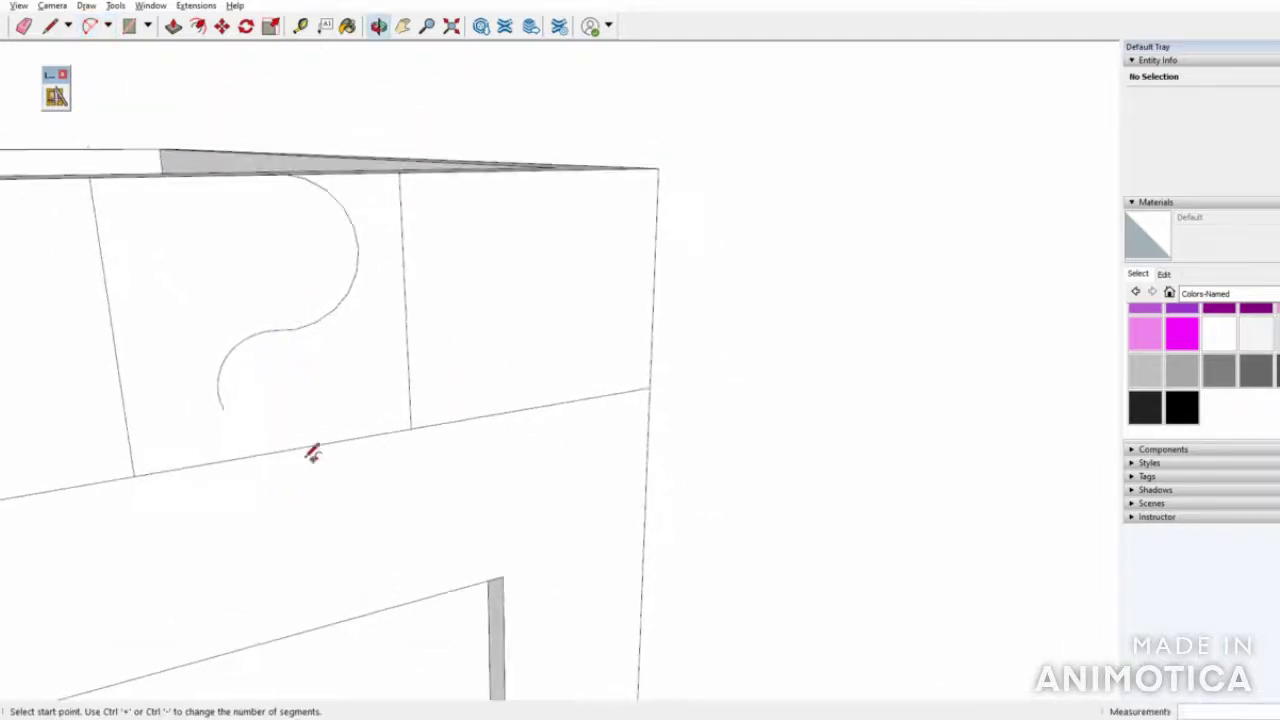
left_click(205, 395)
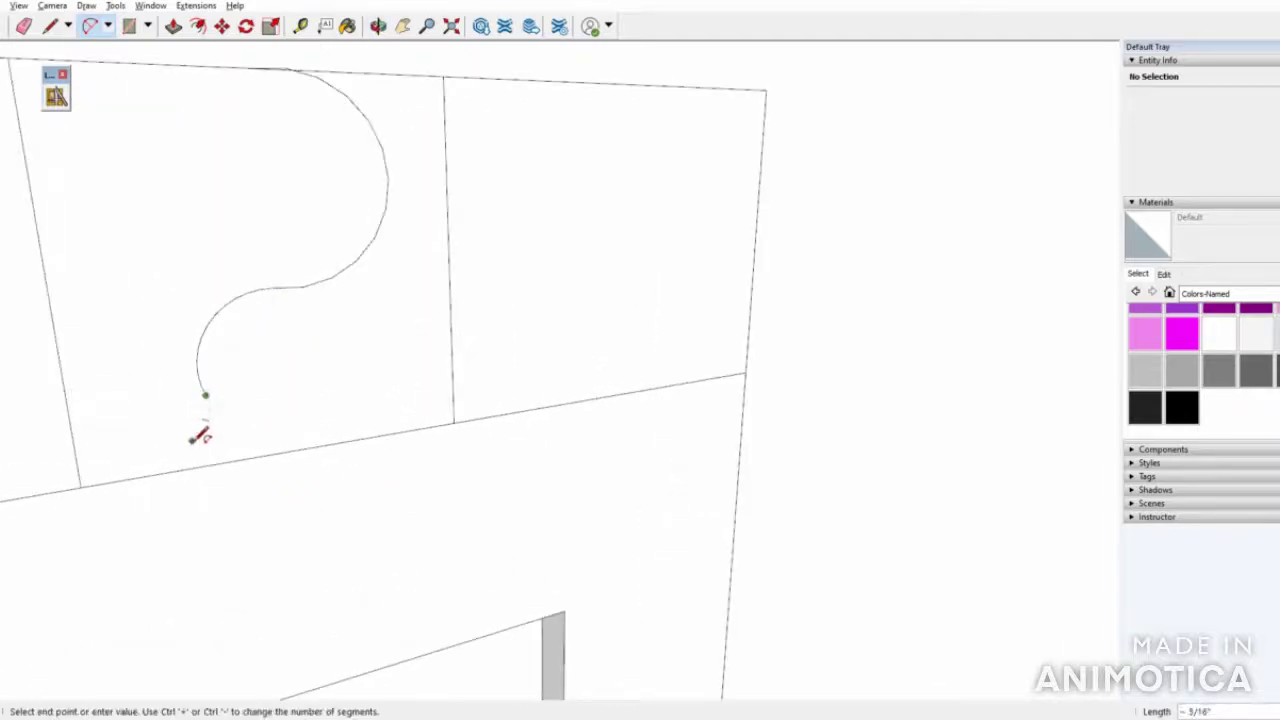
left_click(211, 441)
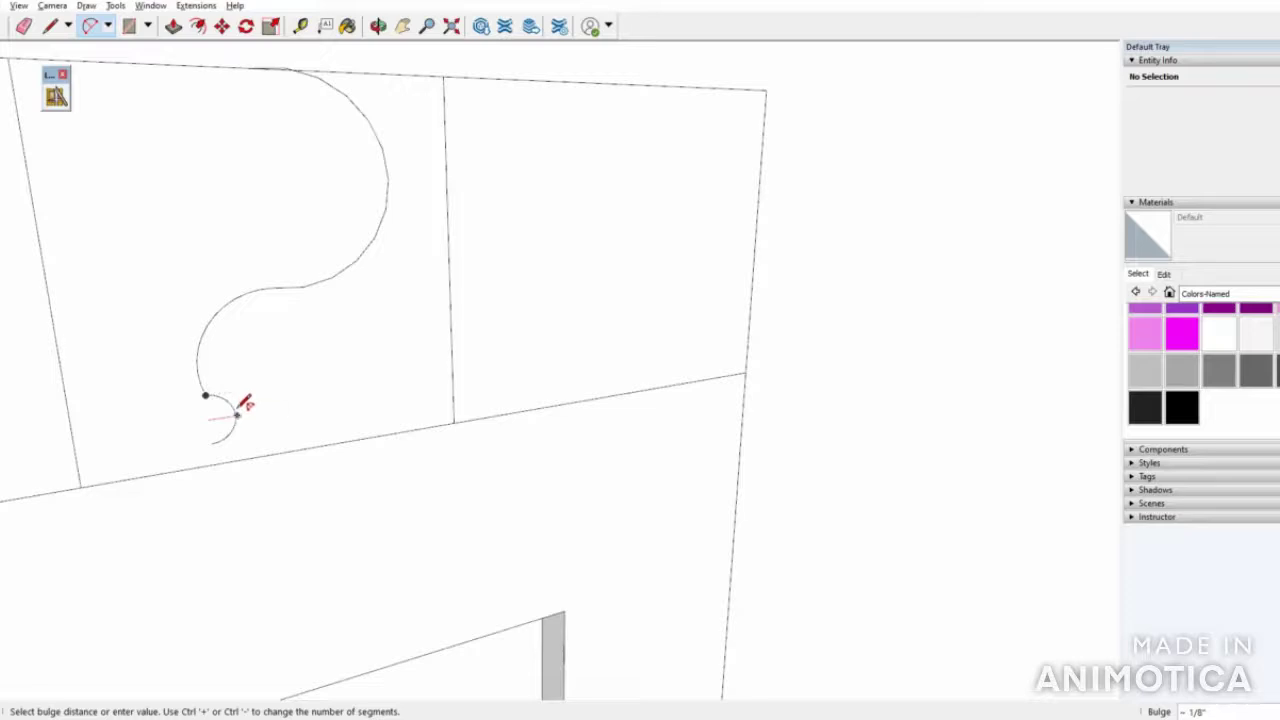
left_click(235, 413)
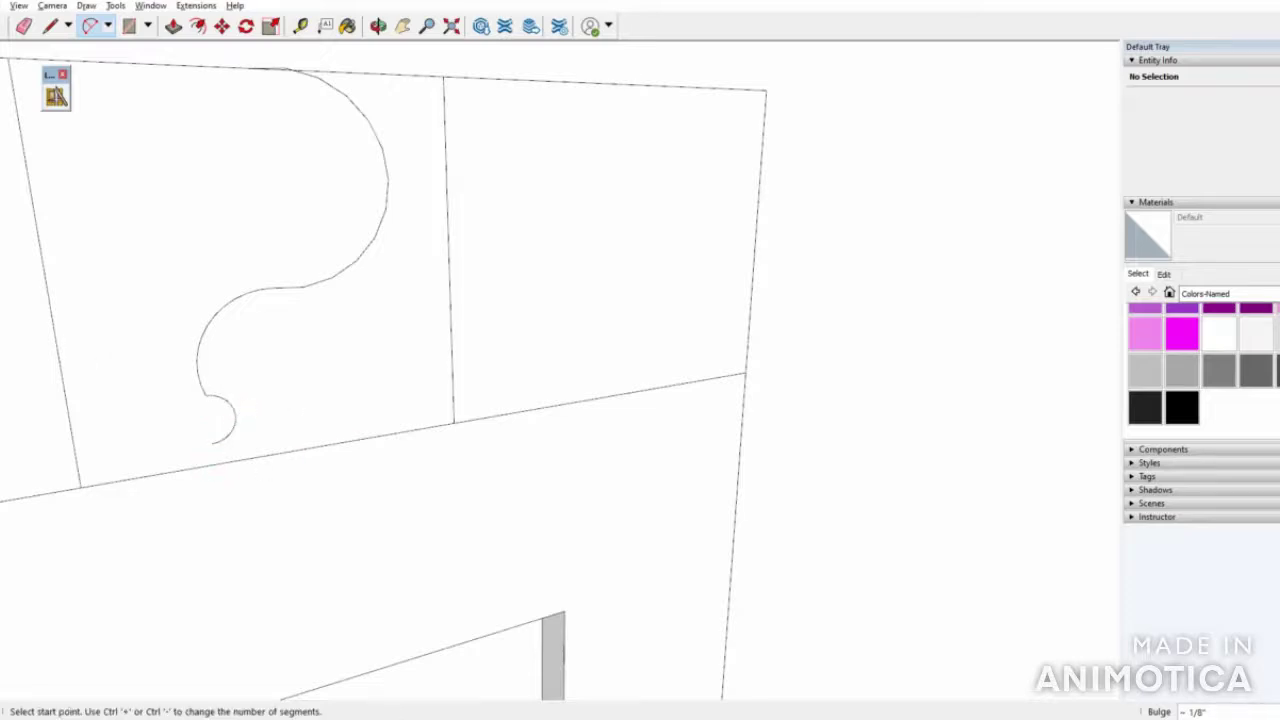
Try to close the profile with a straight line between the band's lower line and the end of the smallest arc
key("l")
left_click(136, 477)
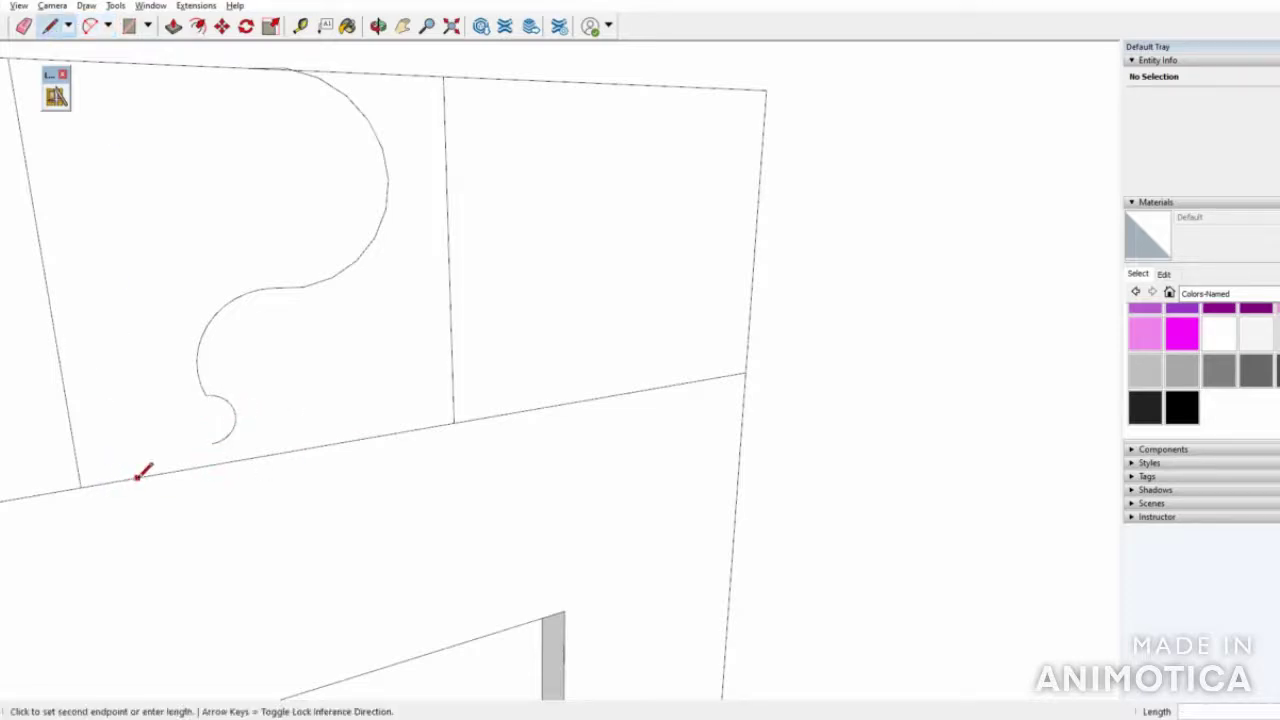
left_click(211, 443)
middle_click_drag(249, 389, 152, 170)
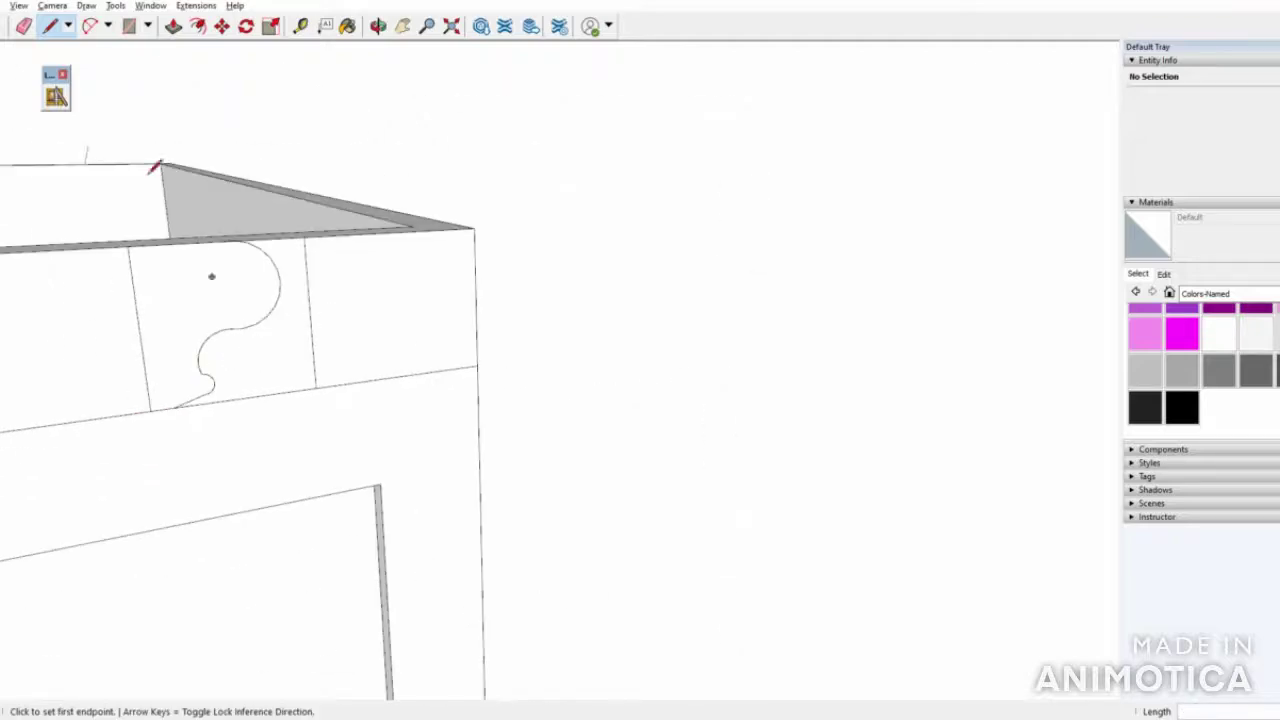
left_click(6, 25)
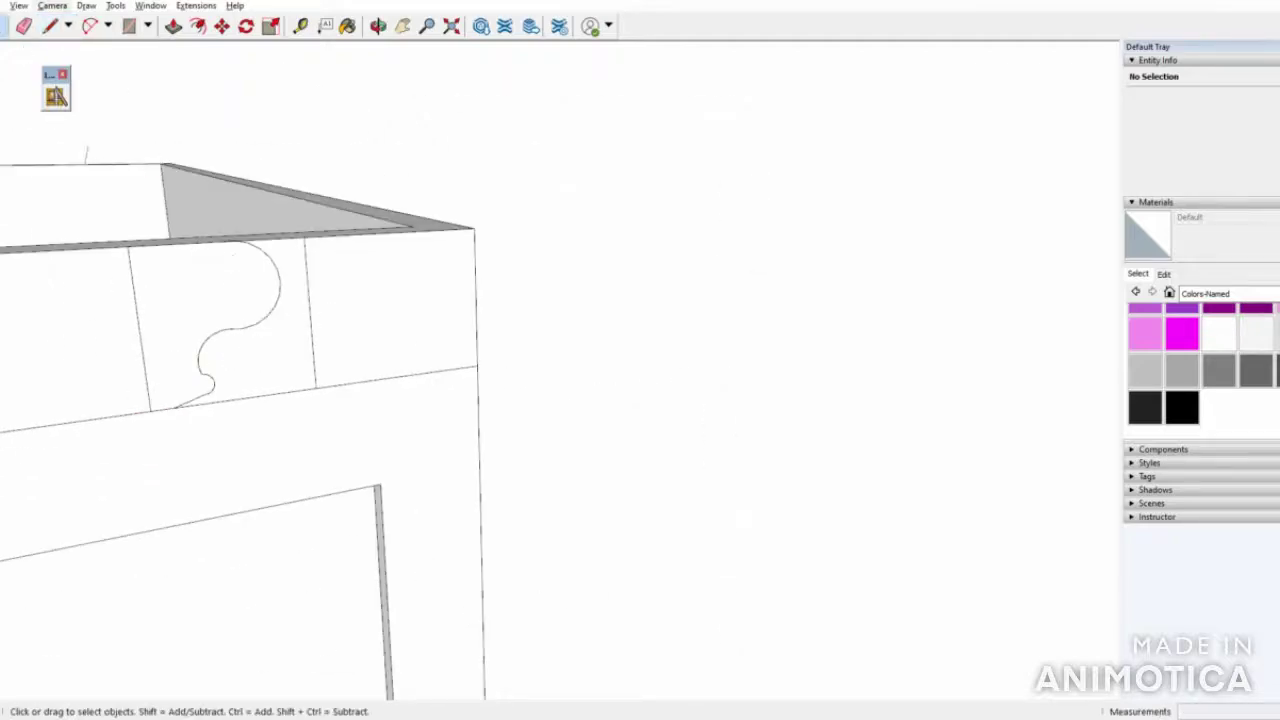
Close the profile with two short segments from the last arc to the band's lower line and a vertical line up to the top edge
left_click(50, 26)
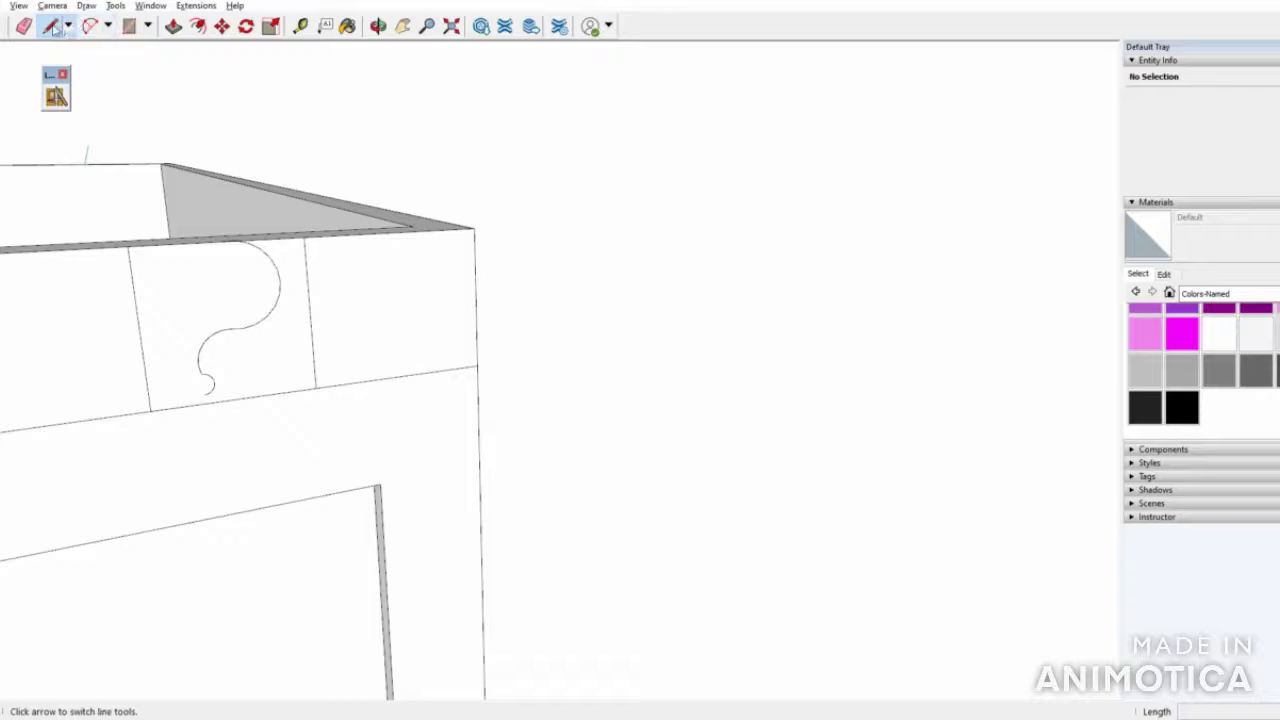
scroll(209, 379, "up", 5)
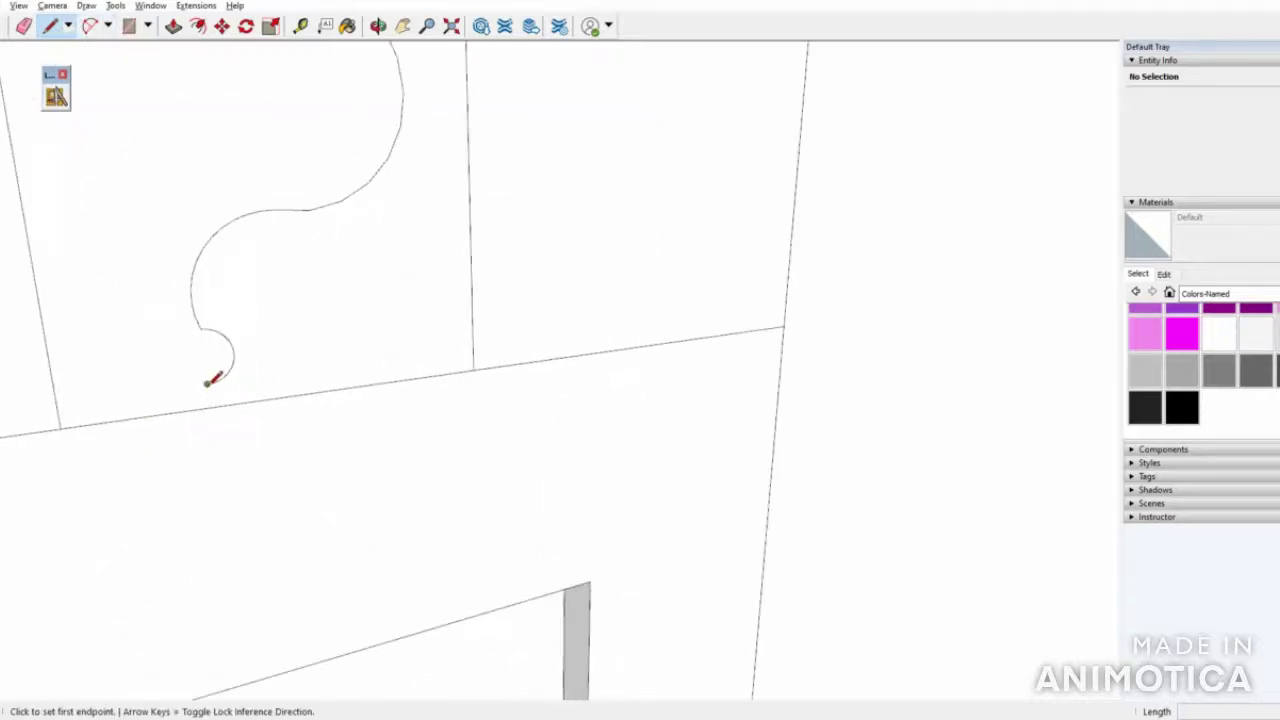
left_click(207, 383)
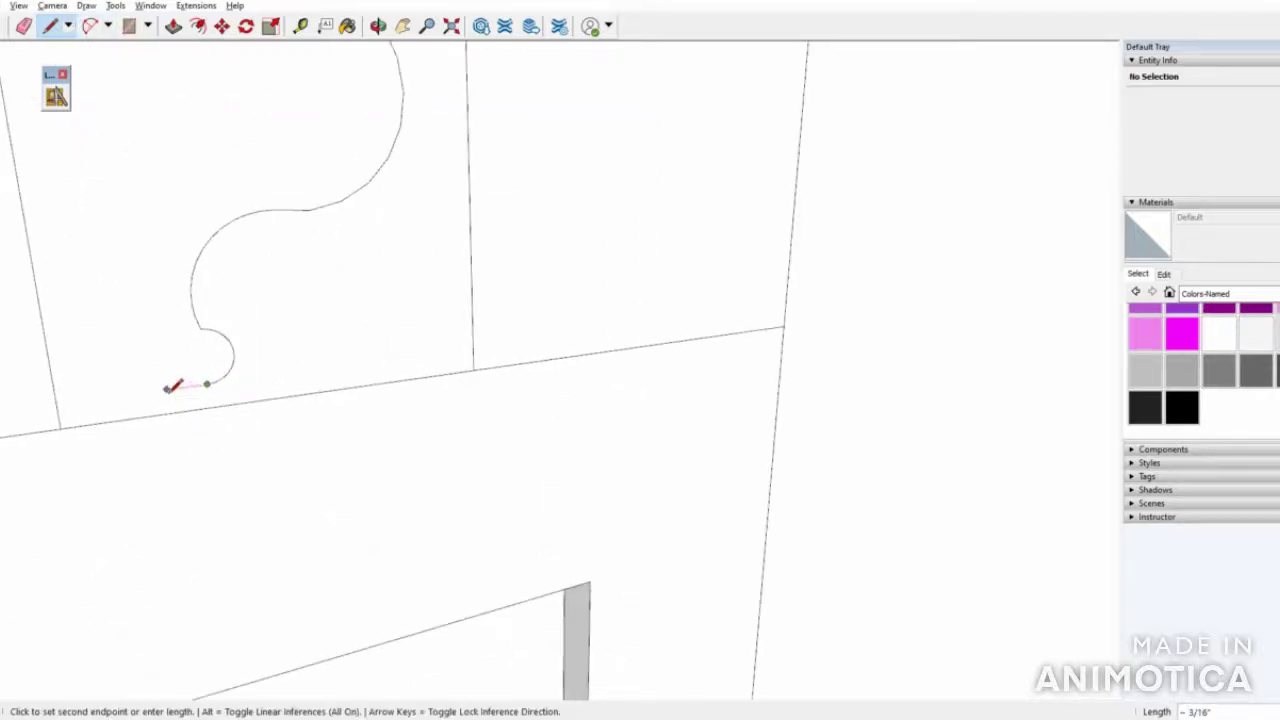
left_click(181, 390)
left_click(167, 412)
scroll(170, 412, "down", 3)
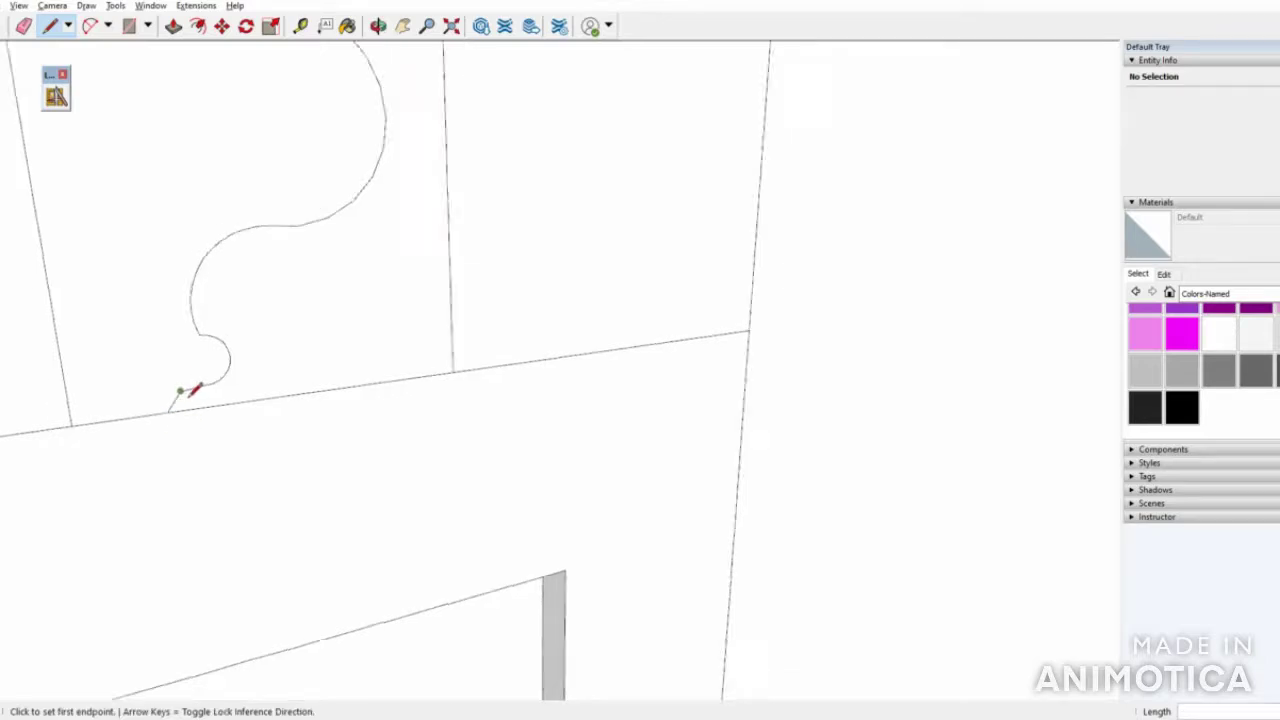
left_click(164, 416)
left_click(148, 232)
scroll(160, 250, "down", 2)
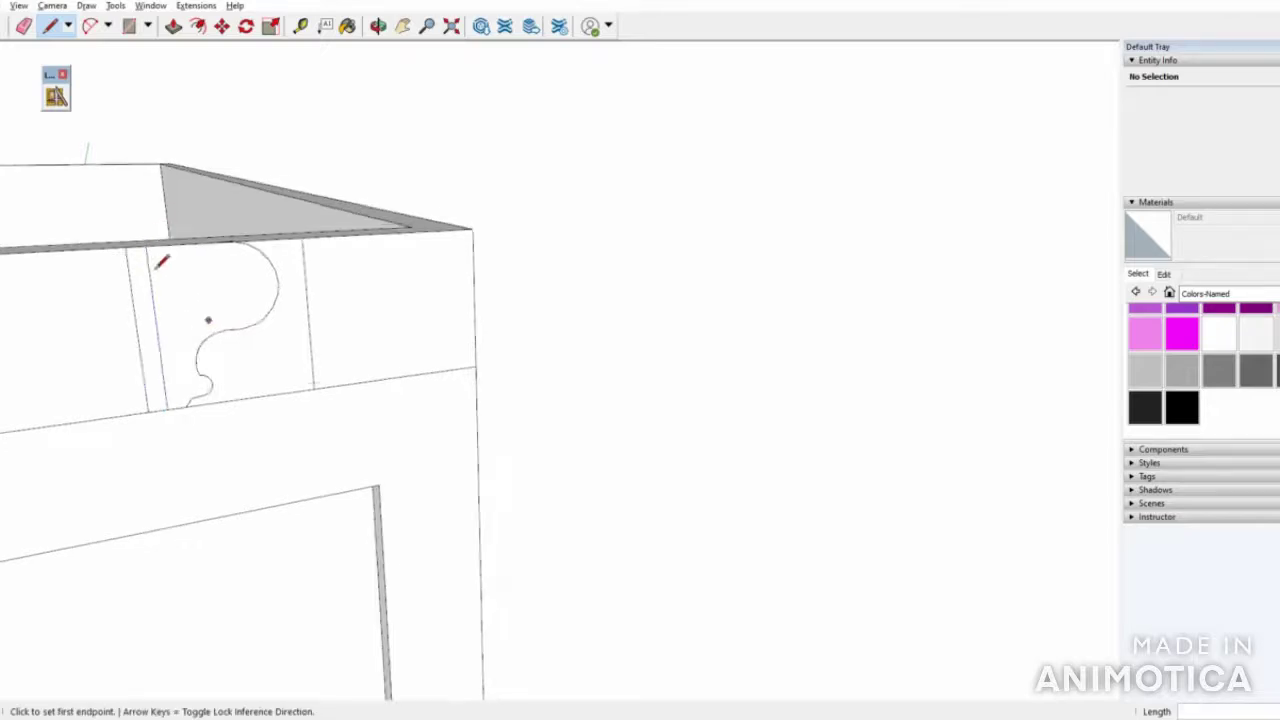
Select the closed practice profile with its edges, deselect it, and undo the practice drawing on the end's band
left_click(4, 26)
scroll(206, 306, "up", 2)
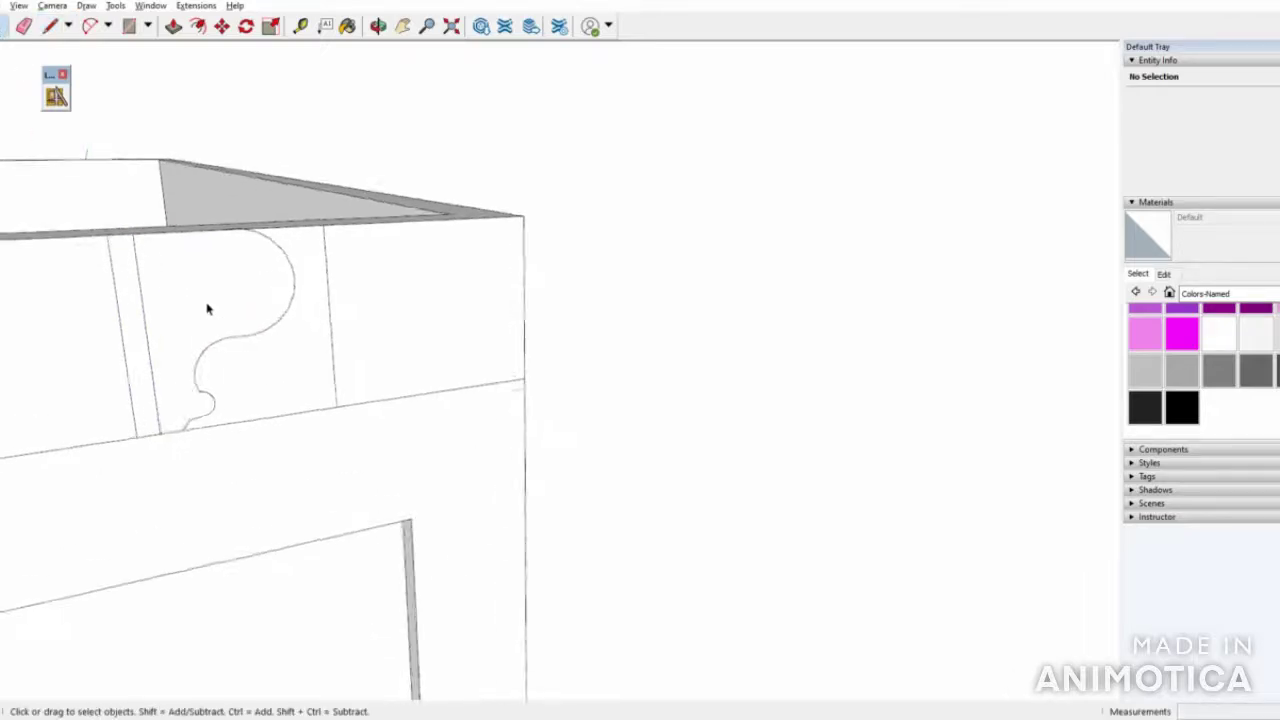
left_click(223, 286)
double_click(226, 286)
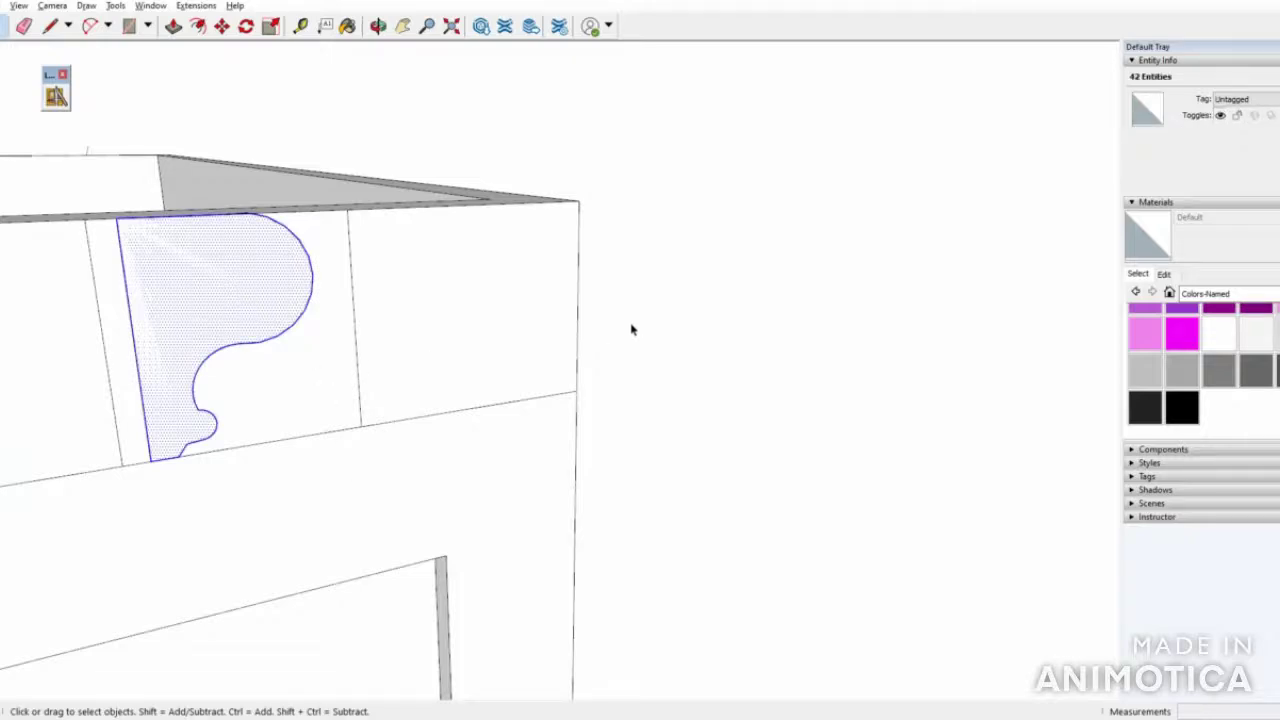
left_click(670, 337)
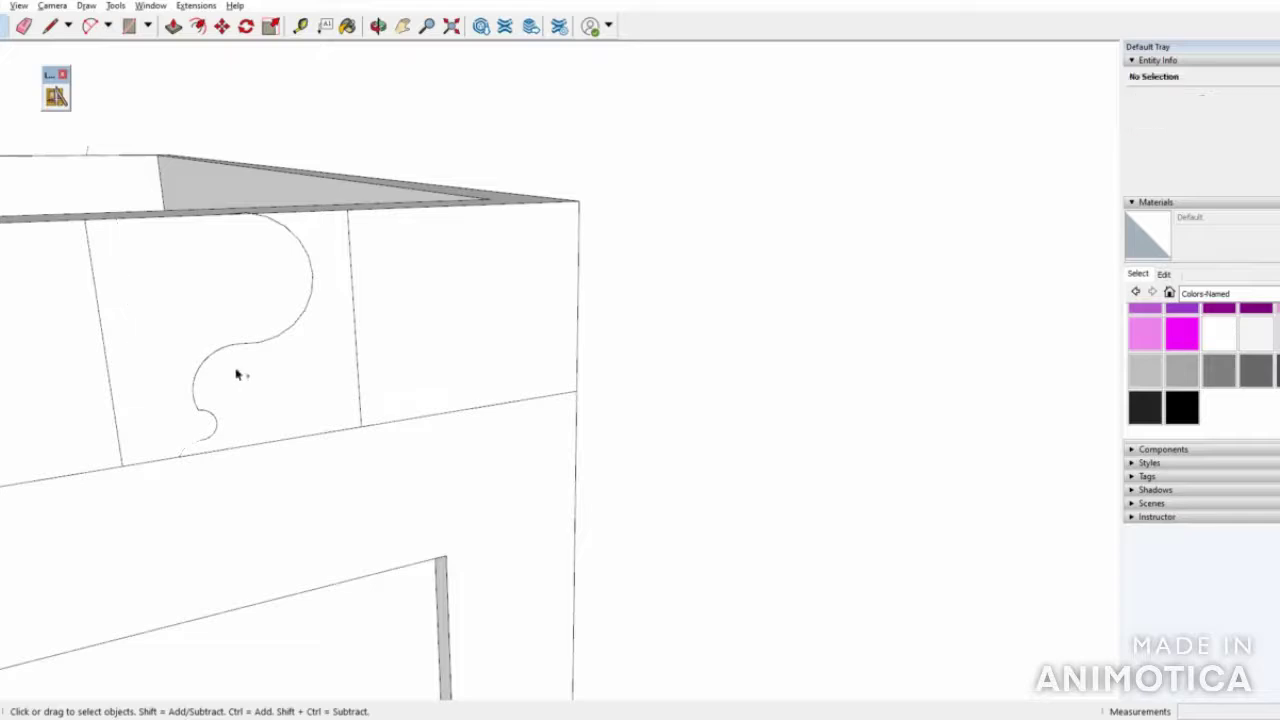
key("ctrl+z")
key("ctrl+z")
Open the cover component for editing and select the molding profile face at the back edge of the end's top band
scroll(487, 380, "down", 6)
middle_click_drag(527, 446, 117, 440)
scroll(263, 430, "down", 2)
scroll(220, 425, "up", 8)
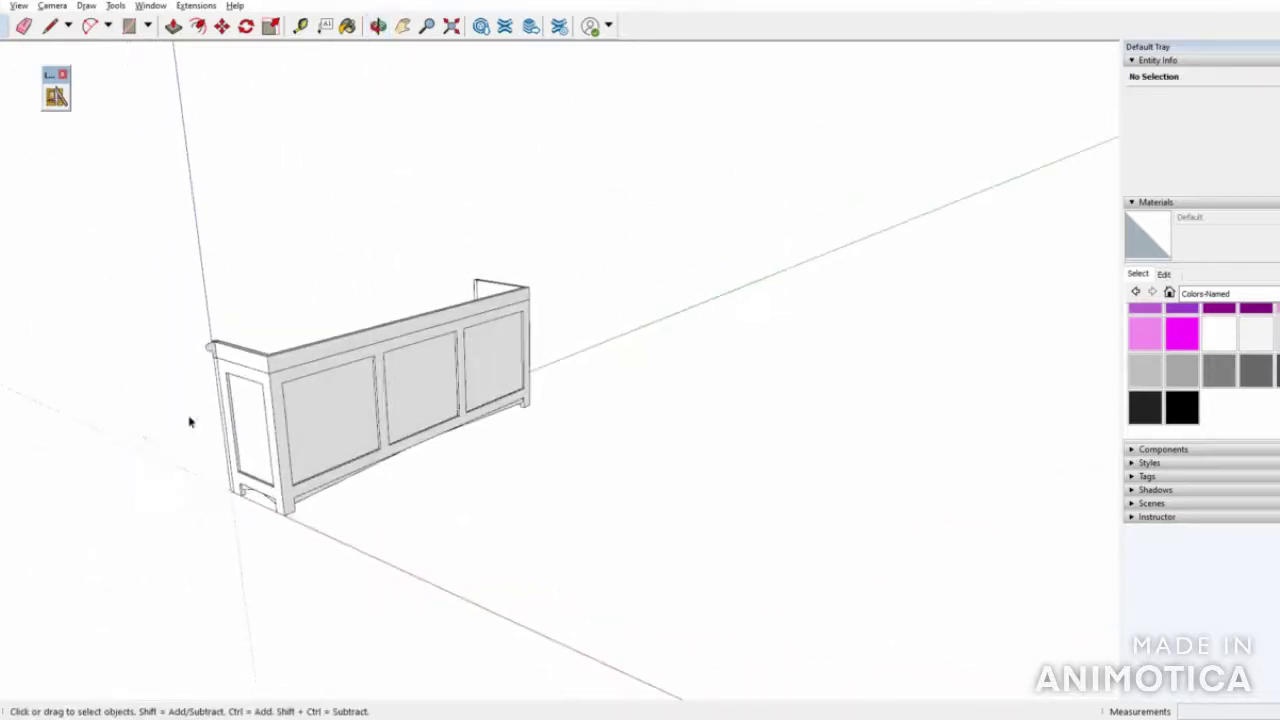
left_click(284, 305)
double_click(241, 276)
left_click(206, 242)
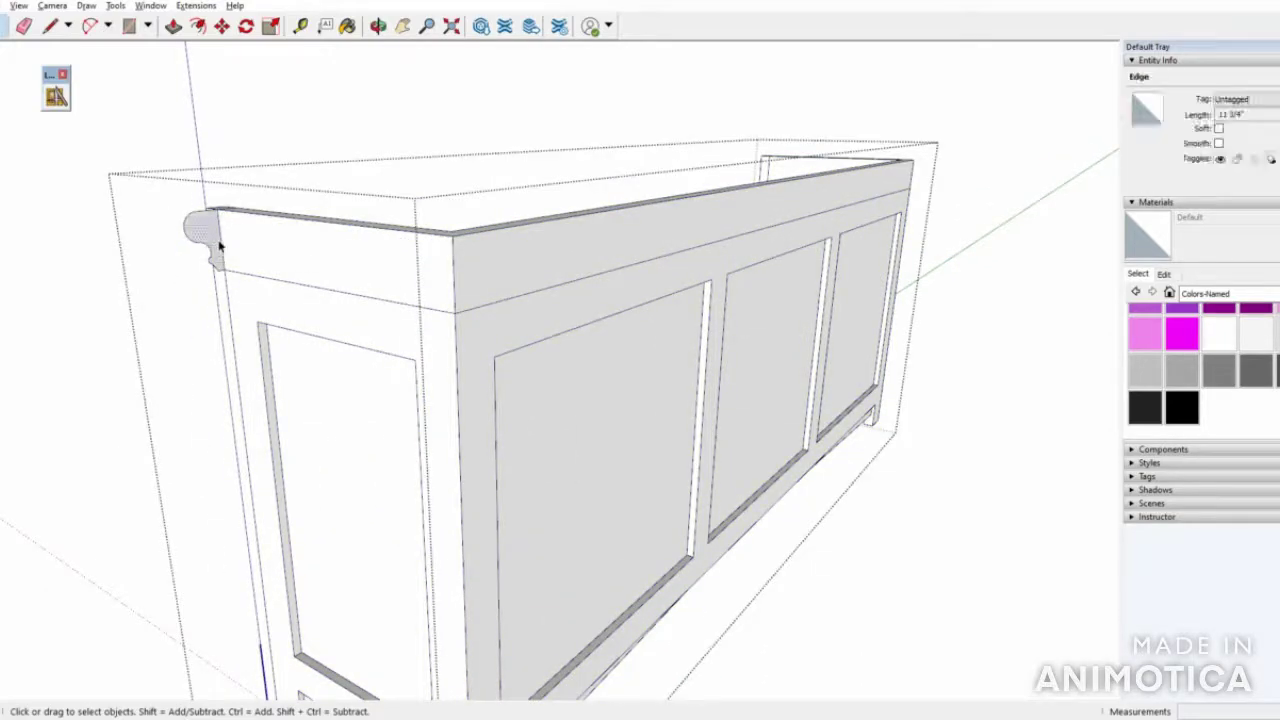
Sweep the molding profile with Follow Me along the band's lower line, across the end and around the front corner
left_click(120, 6)
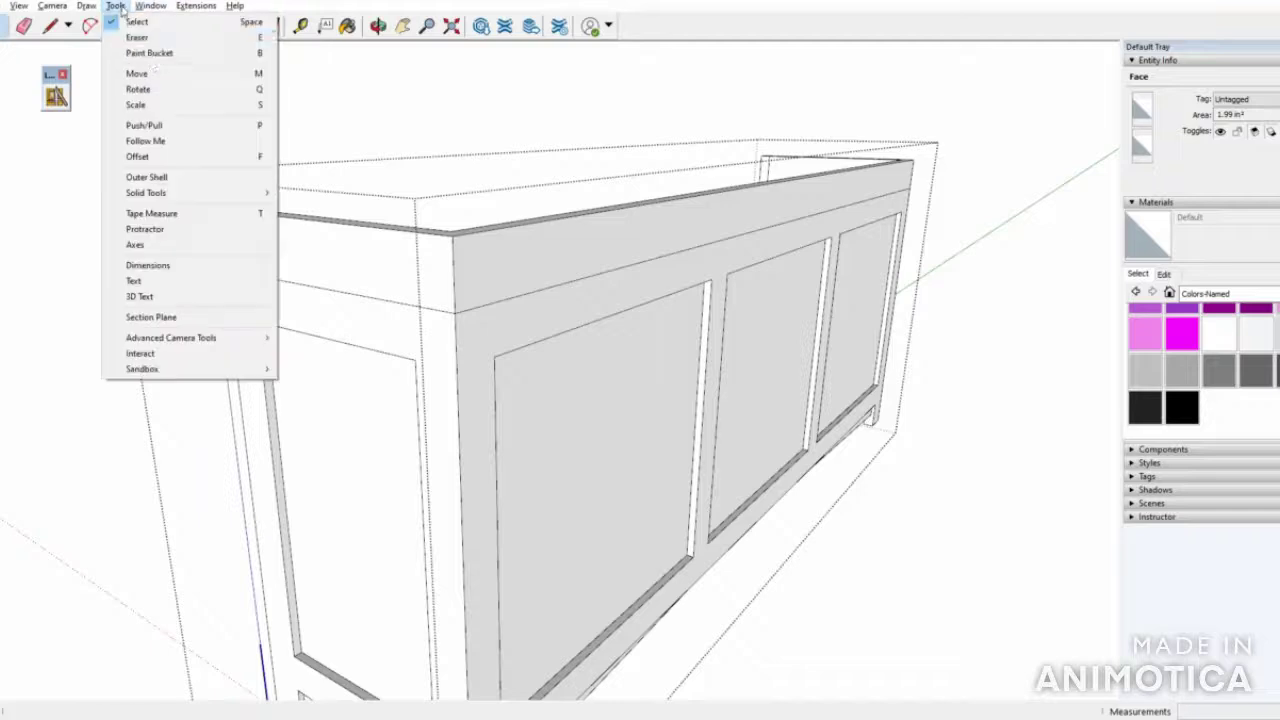
left_click(181, 141)
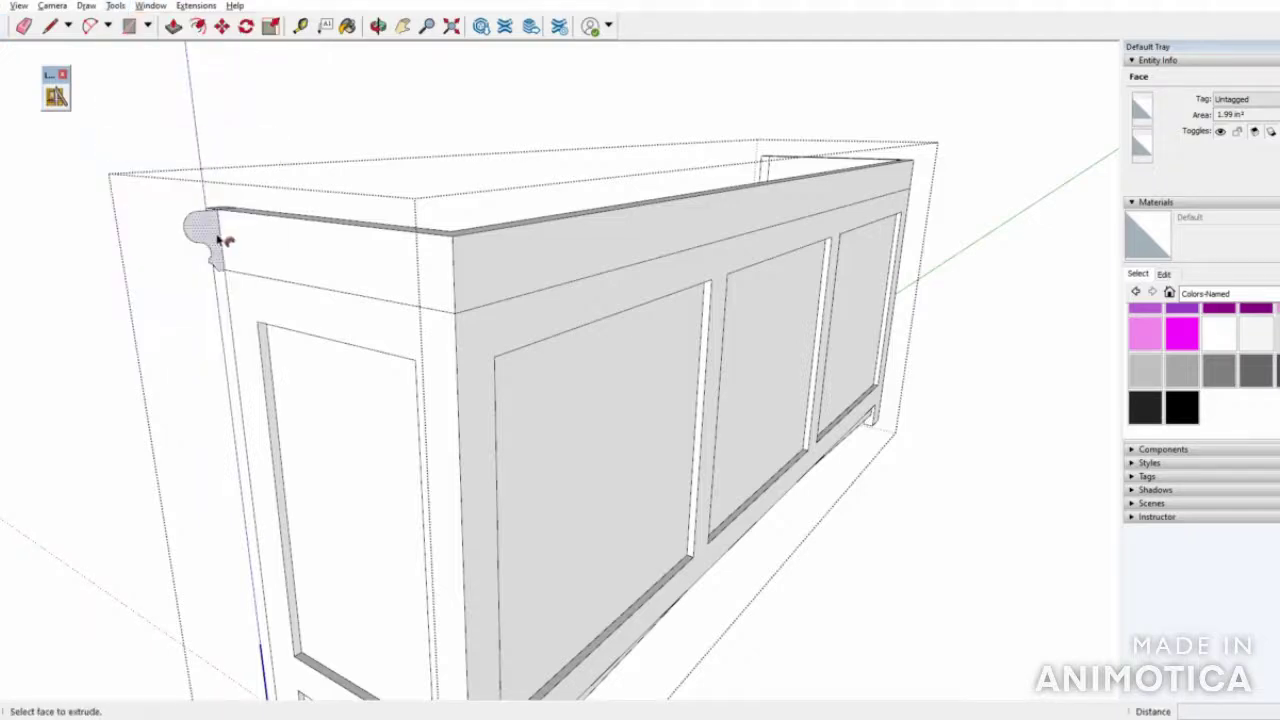
left_click_drag(226, 266, 313, 258)
left_click(314, 256)
key("ctrl+z")
left_click_drag(221, 273, 503, 313)
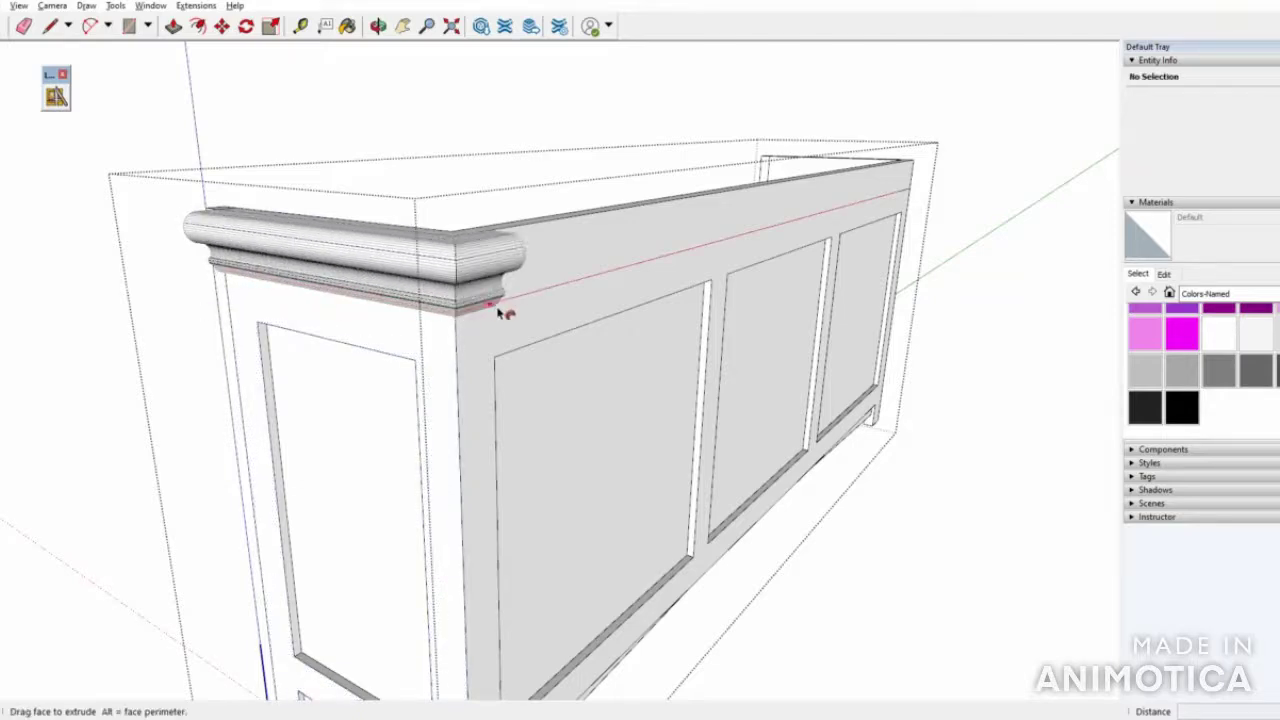
middle_click_drag(583, 317, 558, 324)
right_click(558, 324)
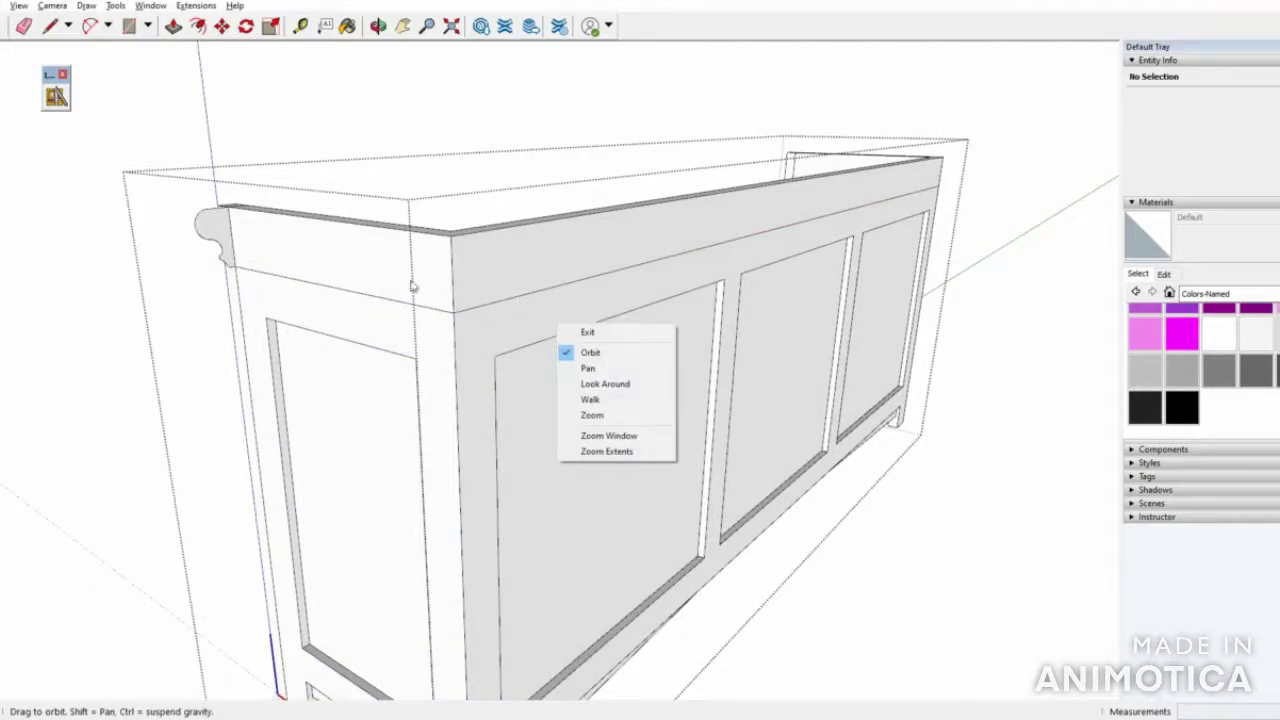
left_click(240, 362)
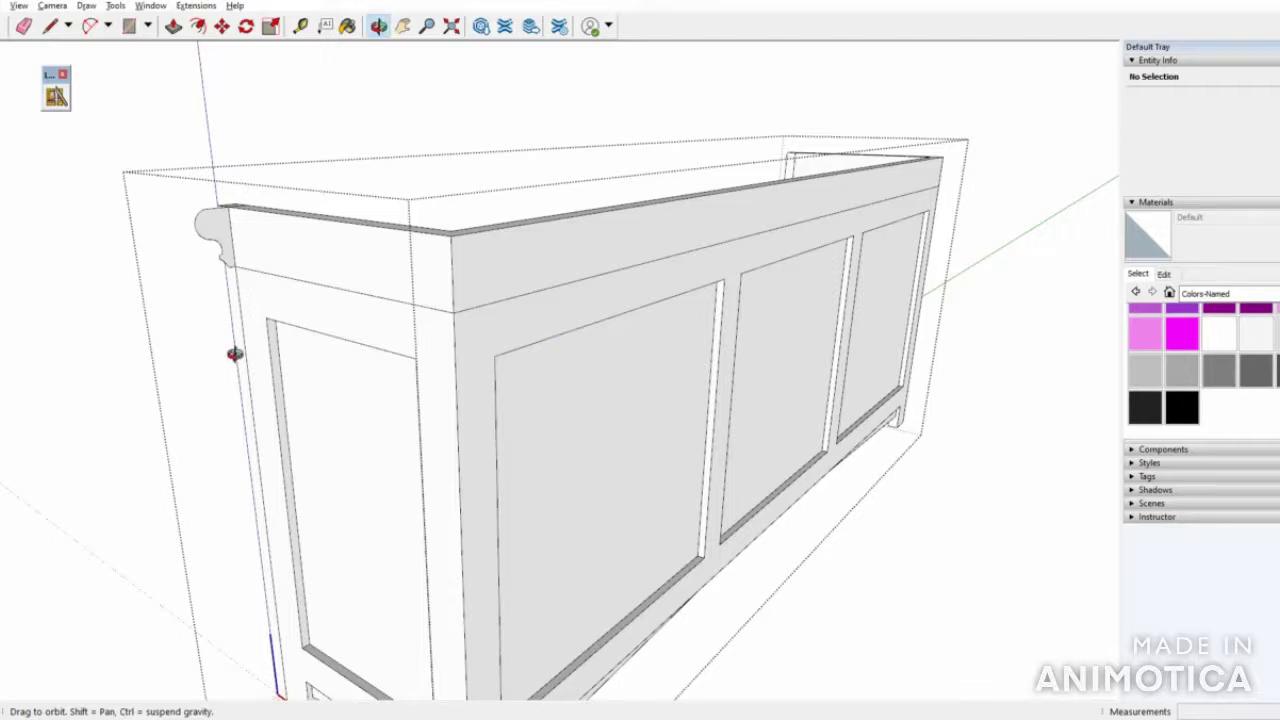
scroll(255, 345, "down", 5)
scroll(259, 306, "up", 3)
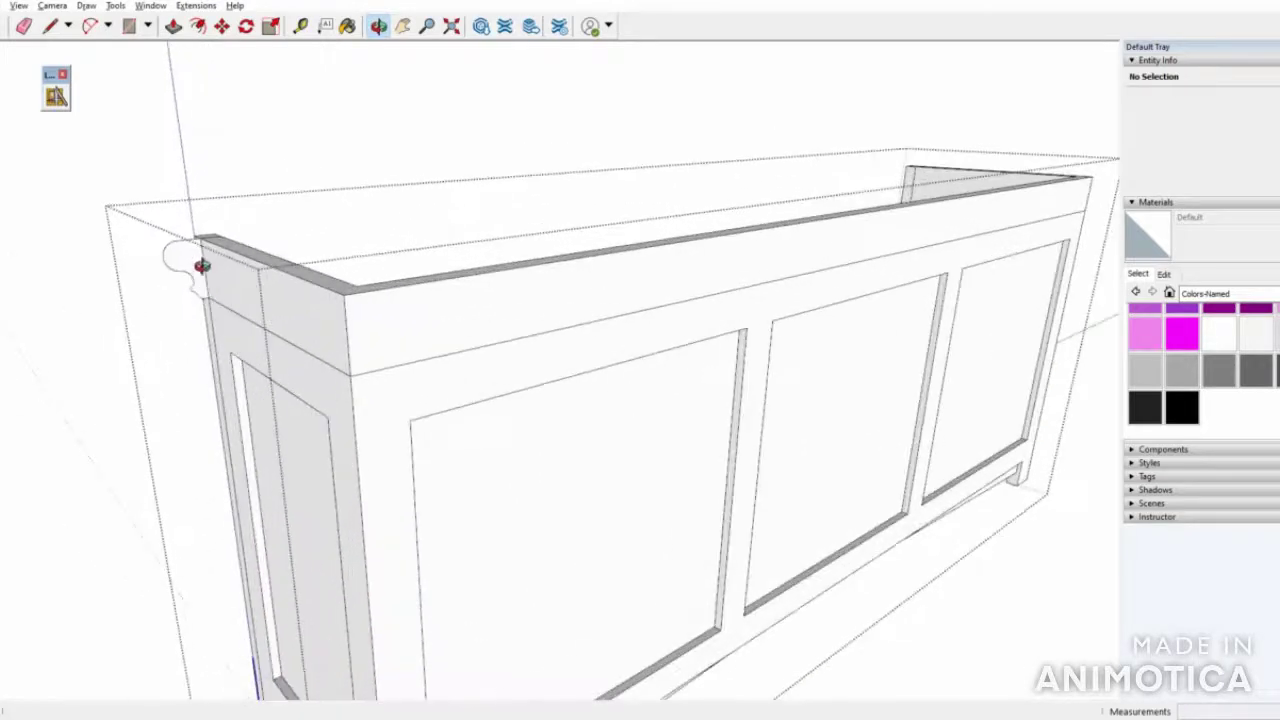
Restart Follow Me and sweep the molding profile around the cover's near end and along the front's lower band line
left_click(150, 6)
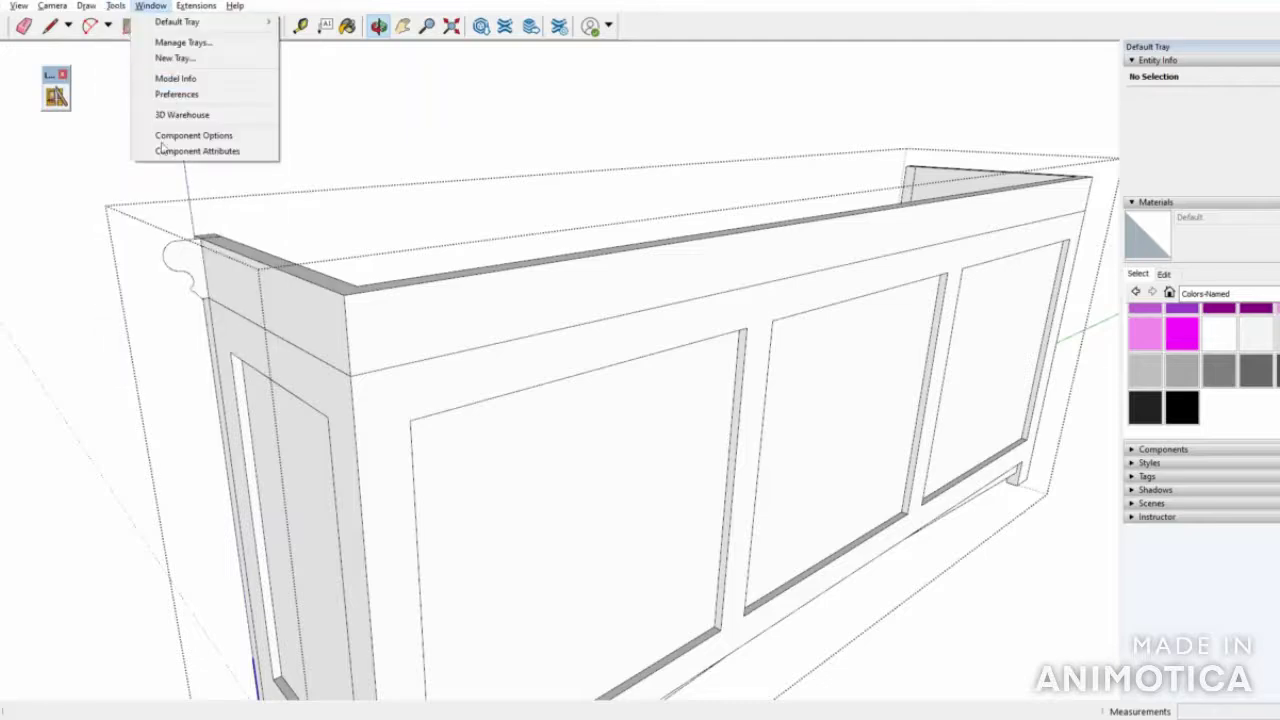
mouse_move(114, 8)
left_click(150, 140)
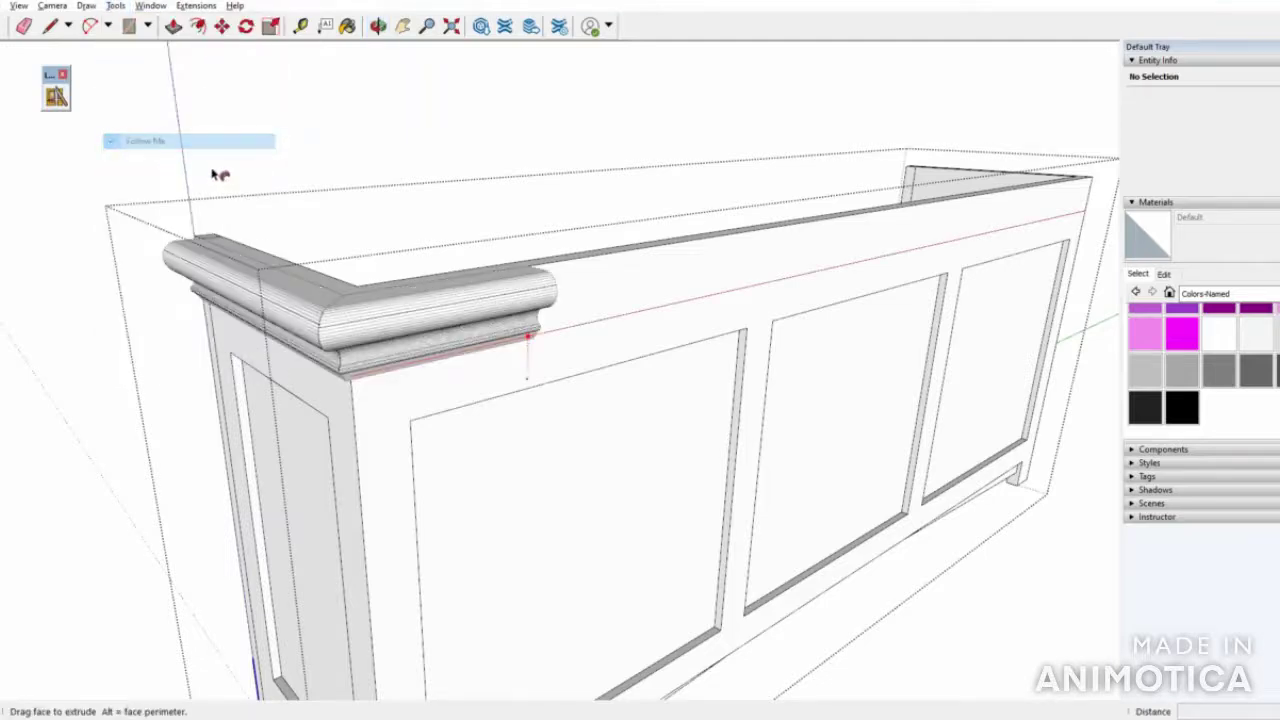
middle_click_drag(434, 423, 110, 388)
scroll(166, 411, "down", 8)
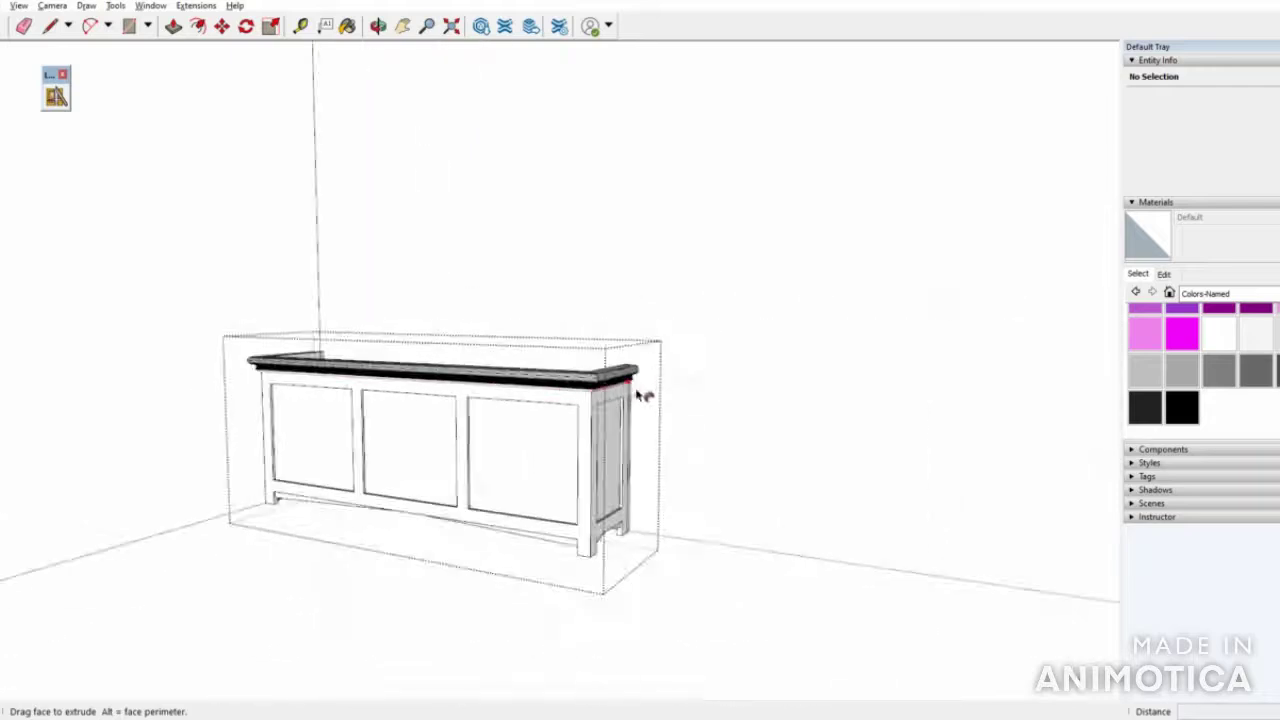
Continue the Follow Me sweep around the far front corner and finish it at the back edge of the far end
scroll(630, 372, "up", 6)
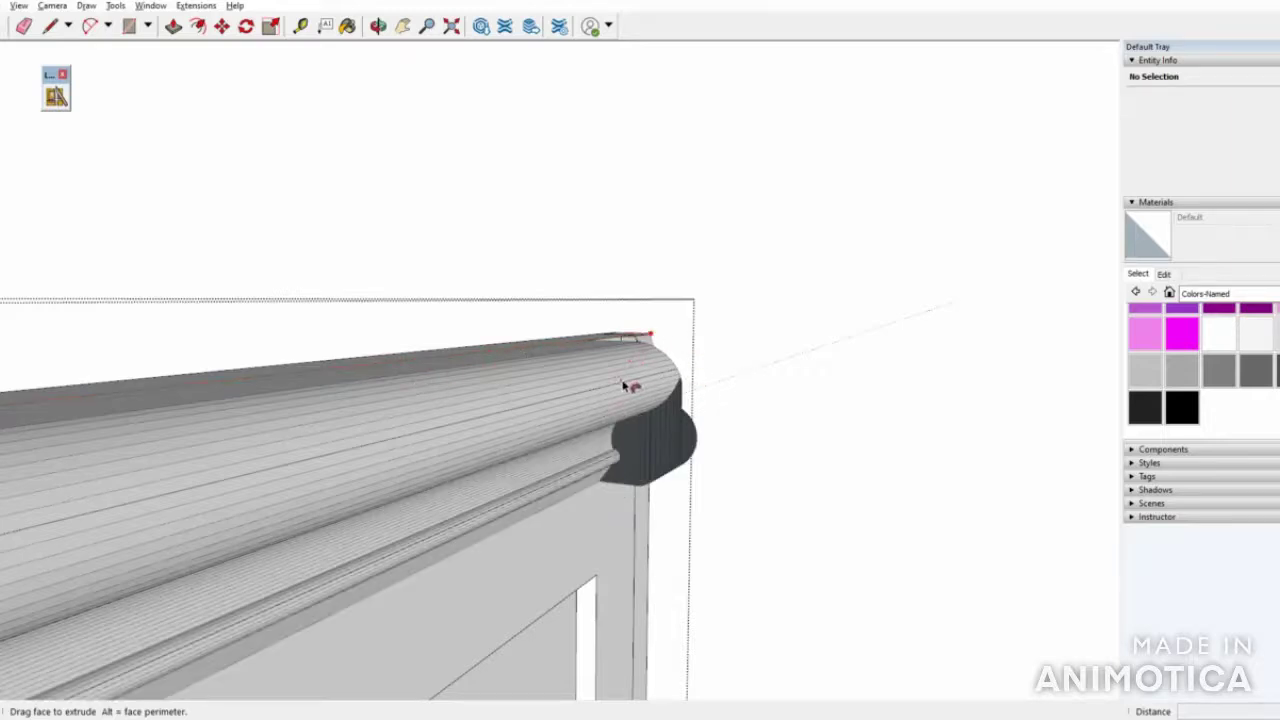
scroll(634, 374, "down", 2)
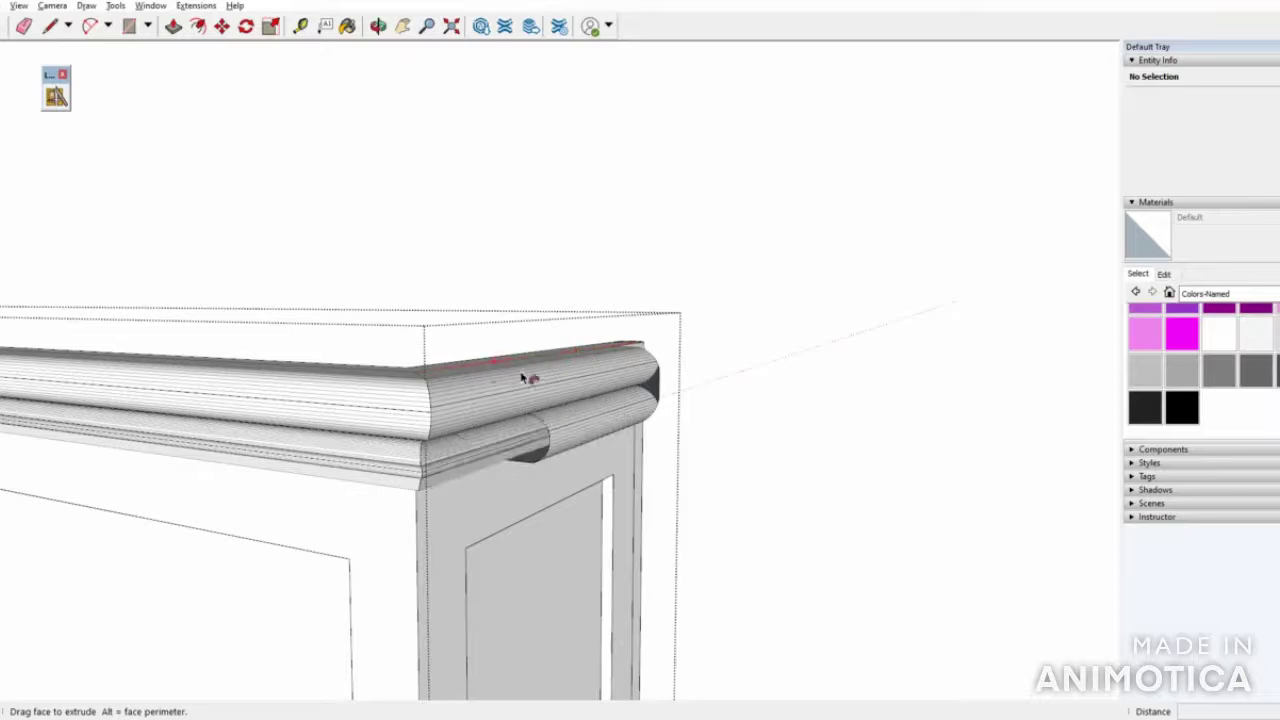
scroll(531, 449, "down", 2)
scroll(548, 377, "down", 3)
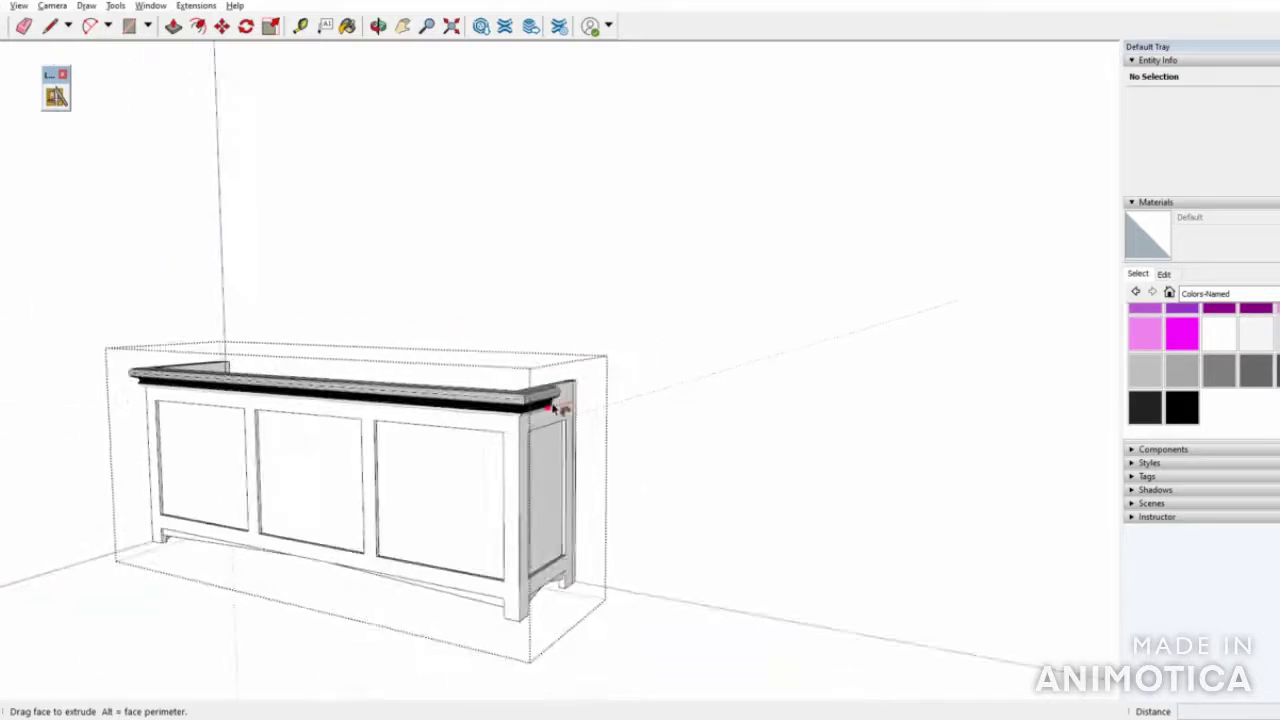
middle_click_drag(556, 404, 514, 574)
scroll(540, 450, "up", 1)
scroll(545, 449, "up", 2)
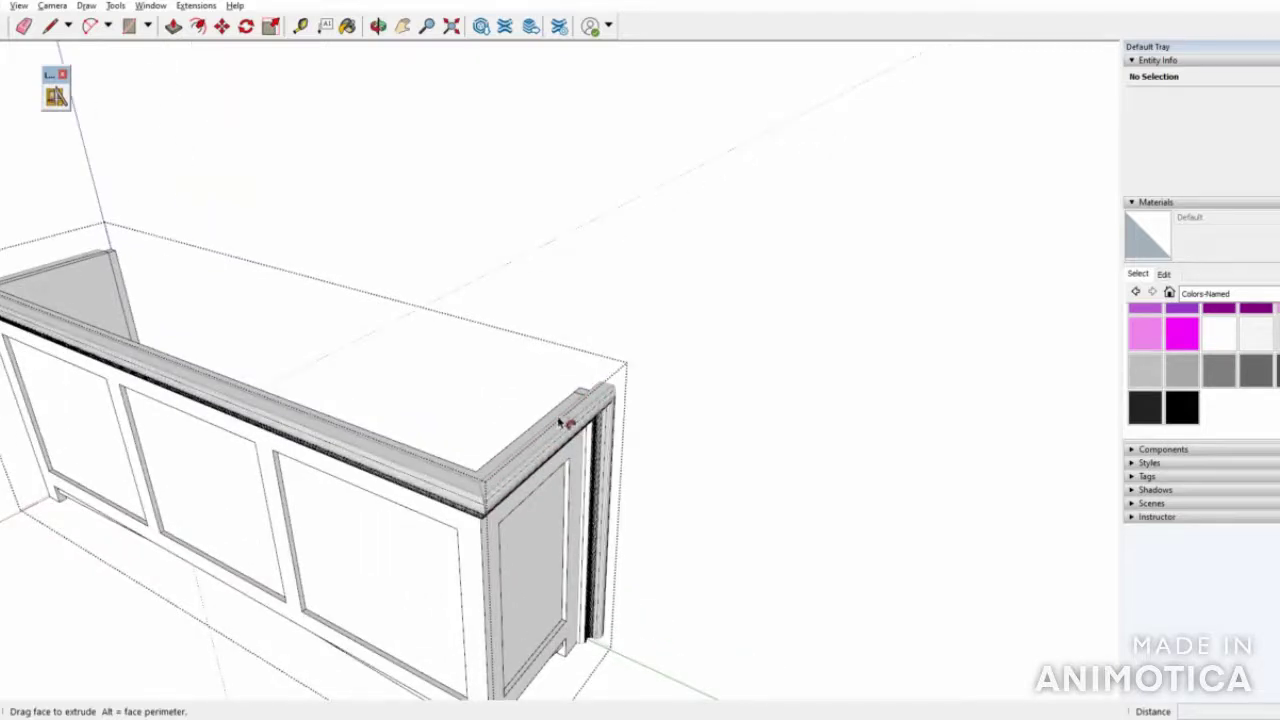
middle_click_drag(594, 486, 549, 357)
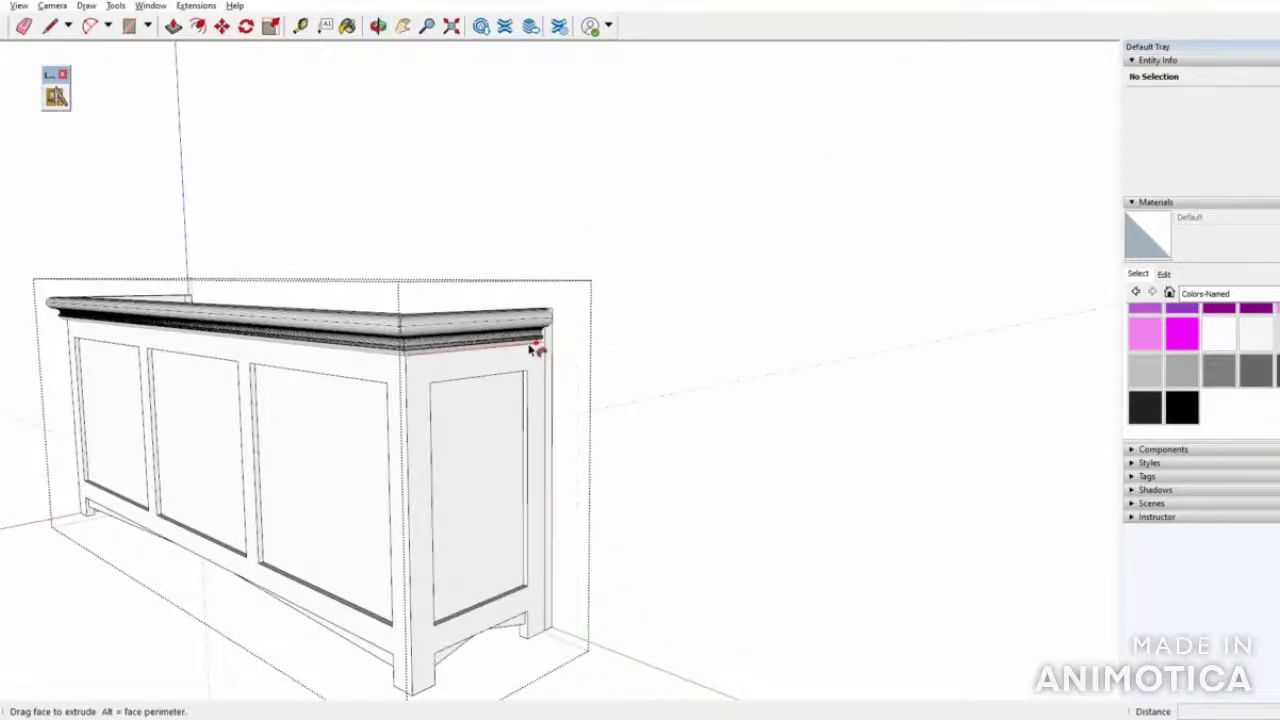
scroll(546, 348, "up", 4)
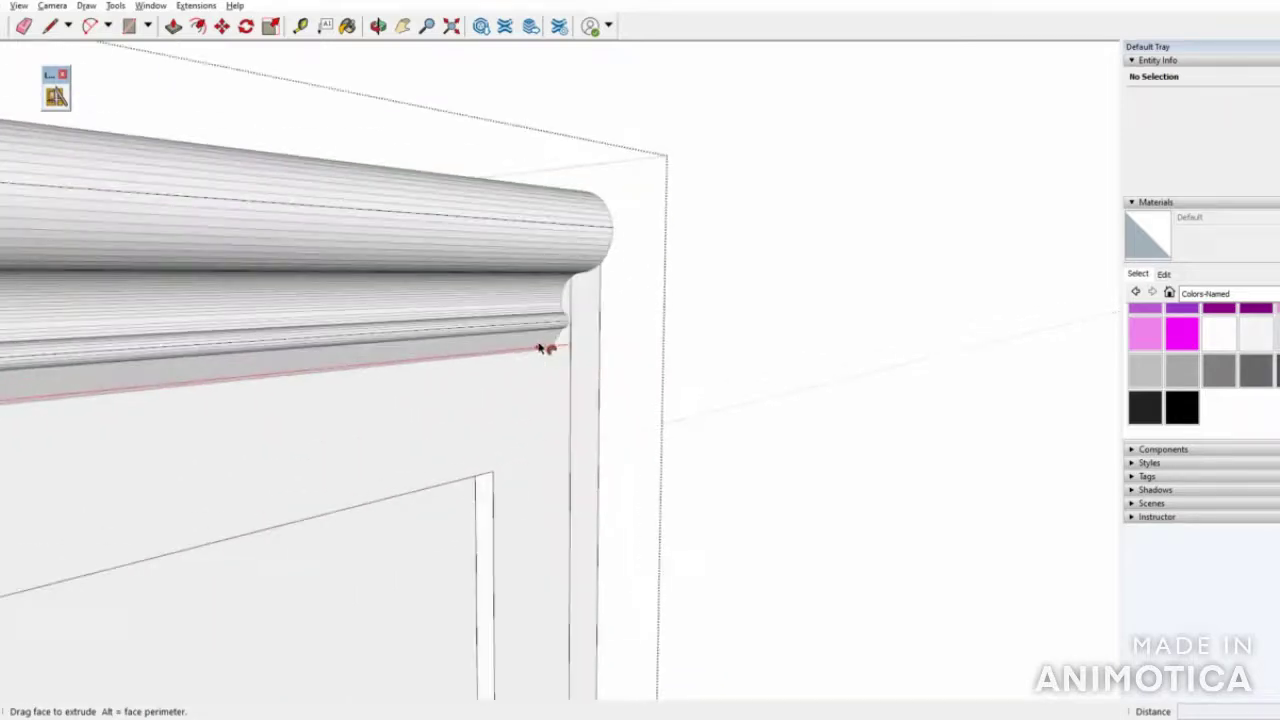
scroll(572, 348, "down", 8)
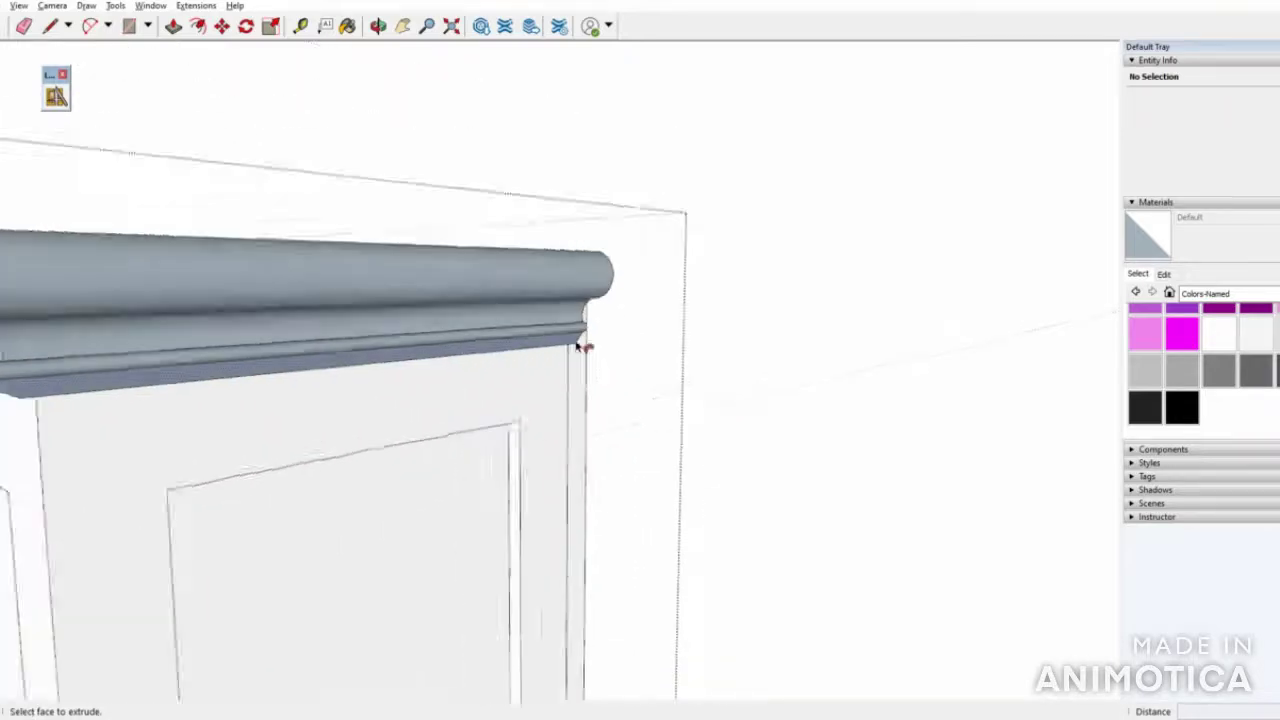
Inspect the swept molding along both ends and the front, and leave component editing
middle_click_drag(654, 329, 398, 405)
scroll(398, 405, "up", 8)
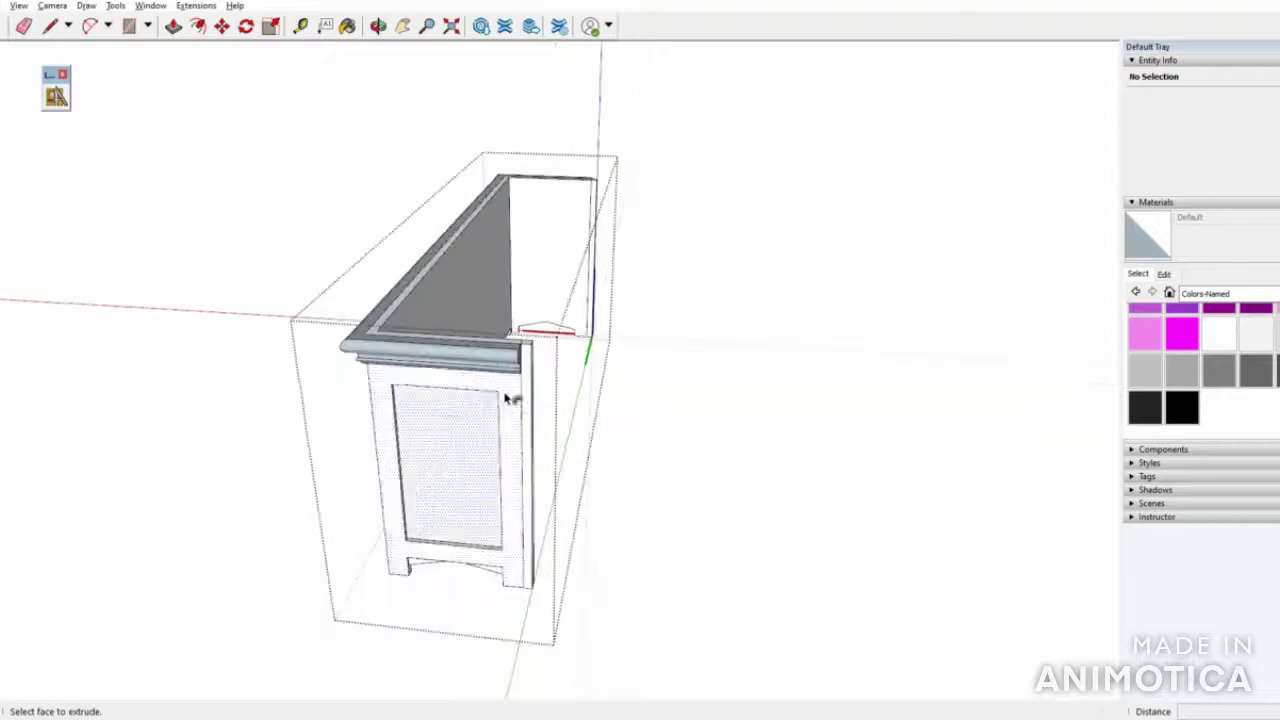
left_click(358, 355)
left_click(386, 333)
scroll(465, 320, "down", 3)
scroll(527, 334, "down", 3)
middle_click_drag(483, 330, 557, 383)
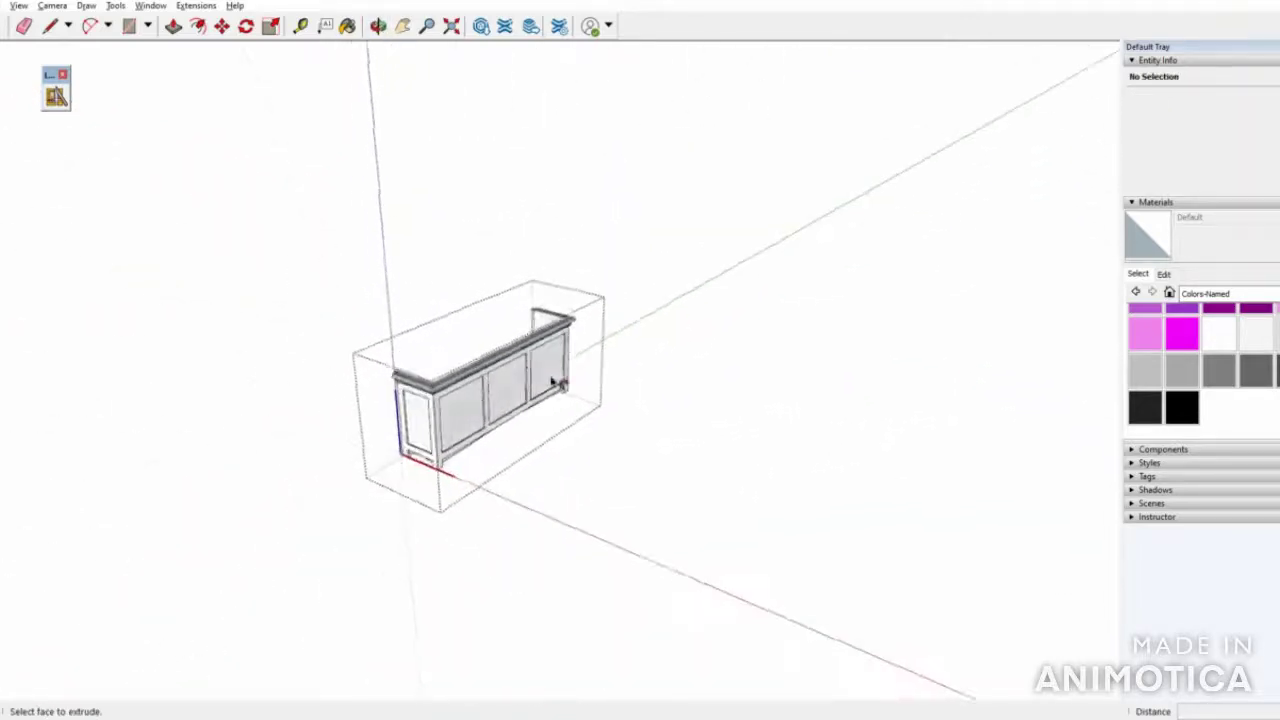
scroll(409, 434, "up", 5)
middle_click_drag(403, 417, 640, 343)
middle_click_drag(795, 242, 230, 346)
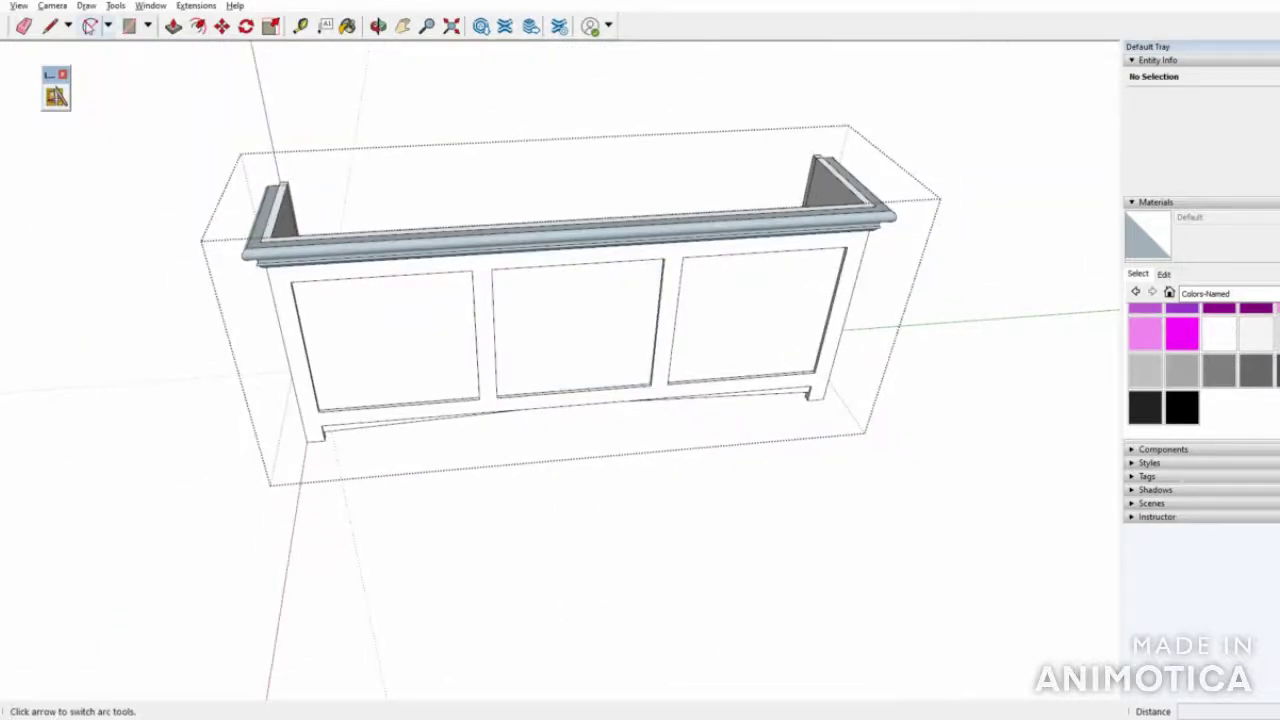
left_click(5, 27)
left_click(128, 290)
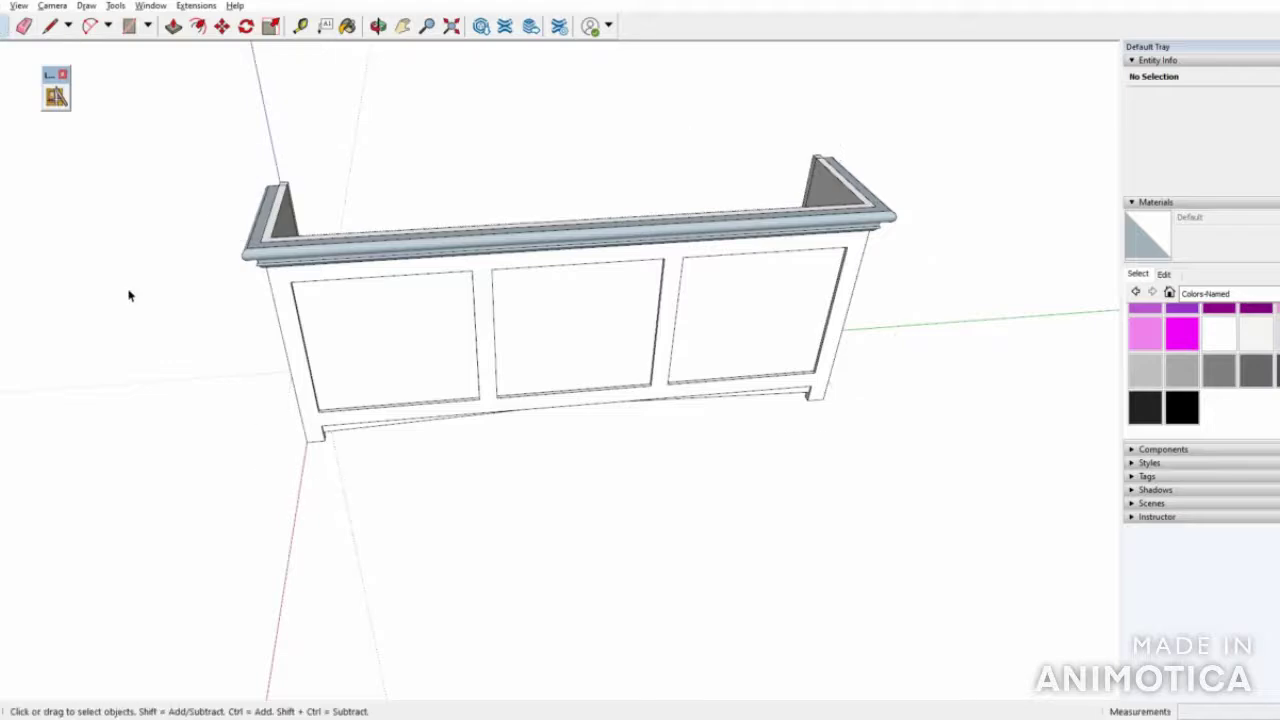
Draw a rectangle over the cover's open top from one back outer corner to the diagonally opposite front outer corner, inside the molding
scroll(128, 295, "down", 2)
middle_click_drag(126, 314, 394, 440)
middle_click_drag(228, 398, 146, 446)
scroll(146, 446, "up", 4)
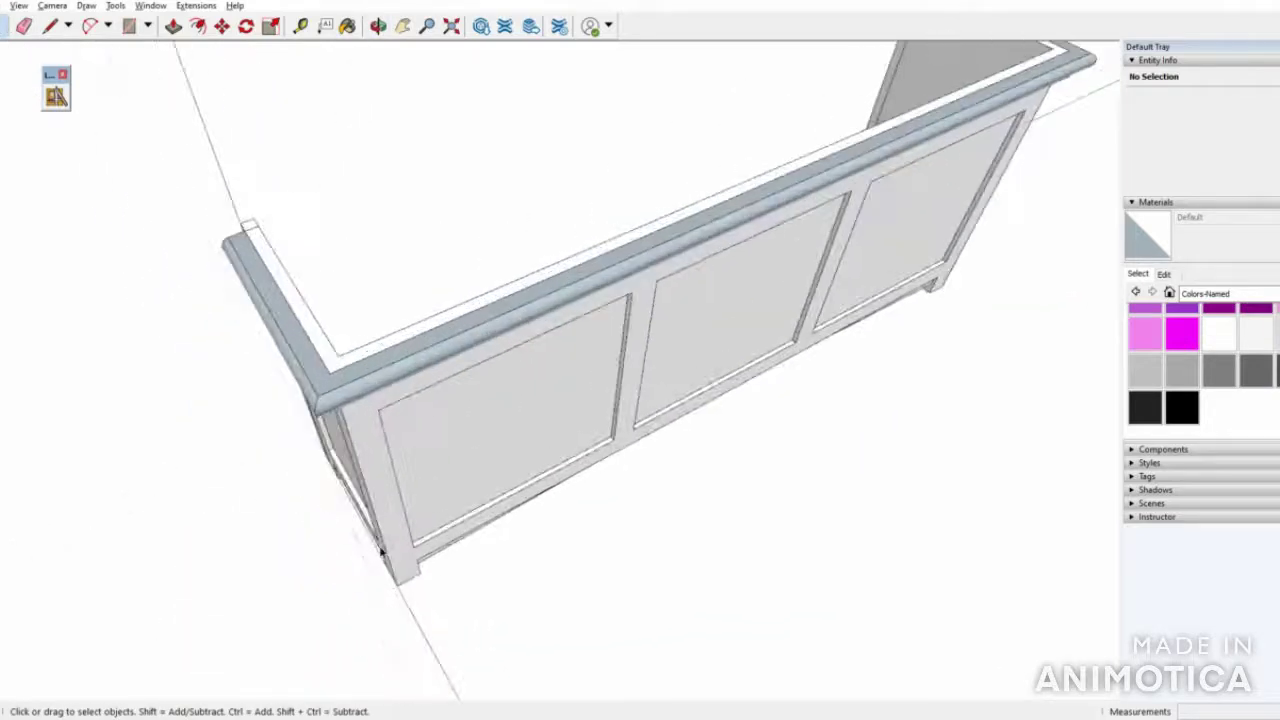
middle_click_drag(380, 548, 383, 343)
left_click(129, 26)
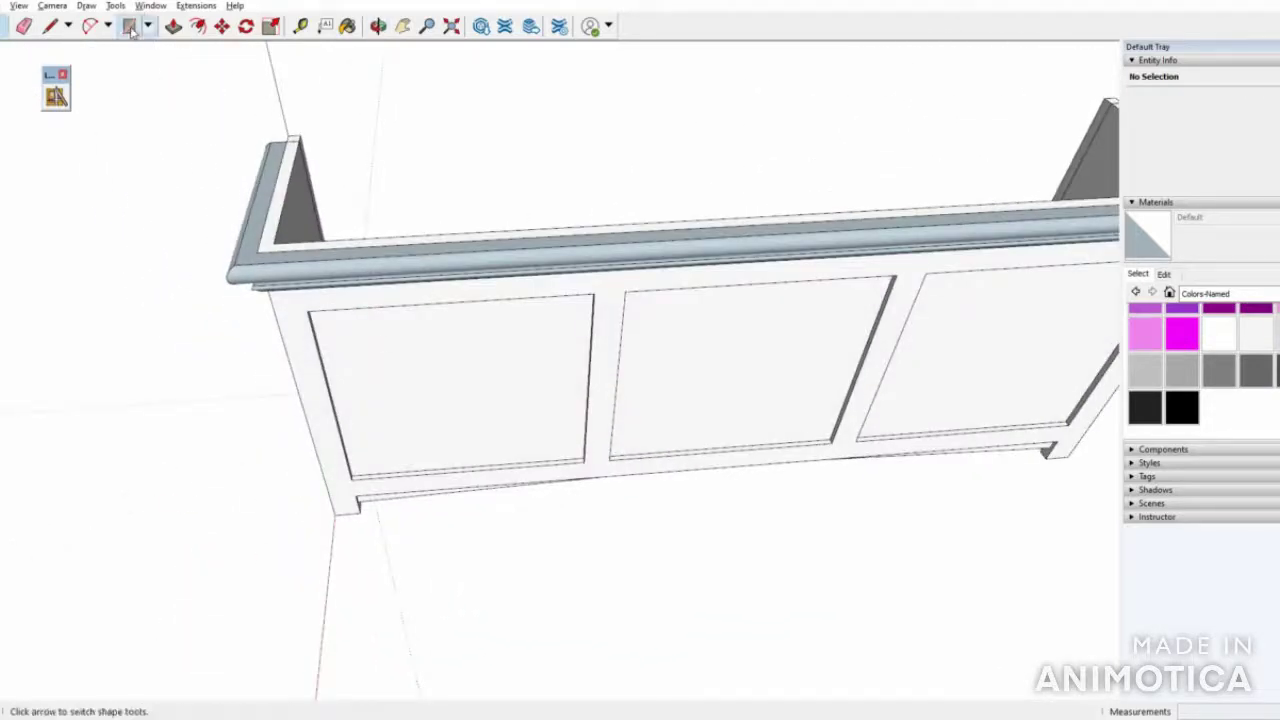
left_click(296, 138)
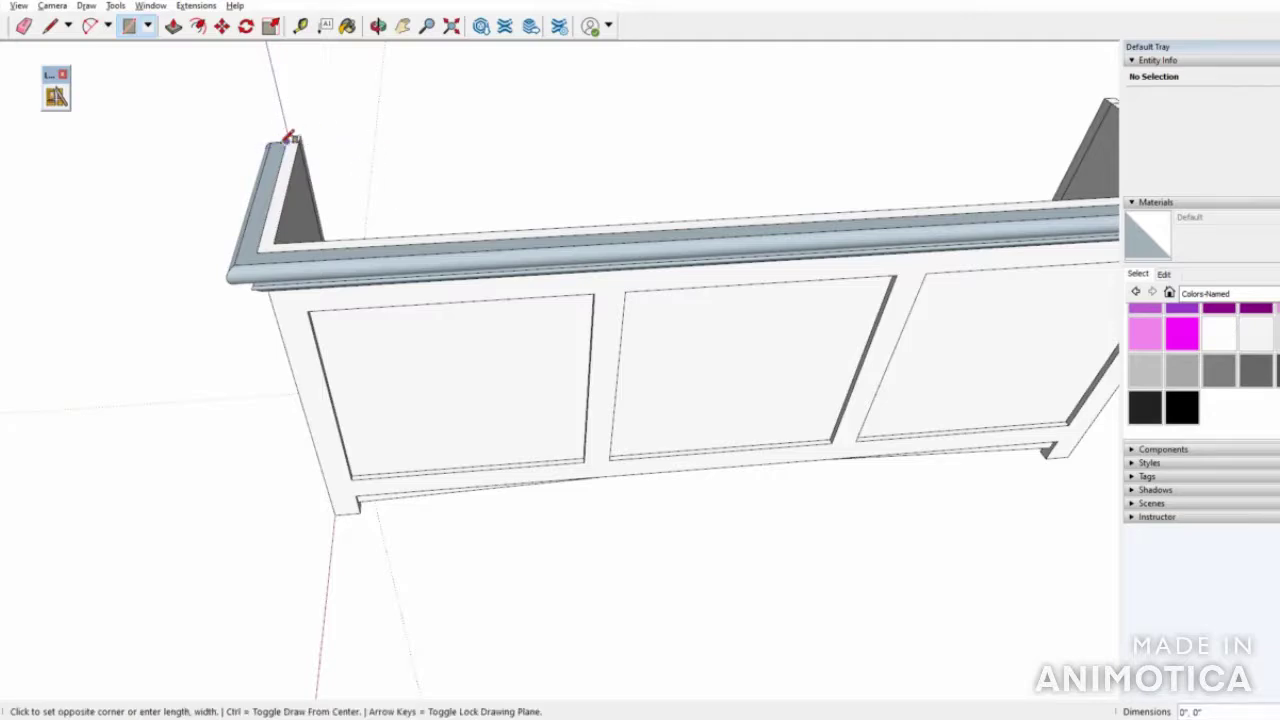
scroll(286, 134, "down", 5)
scroll(600, 170, "up", 4)
scroll(595, 165, "up", 2)
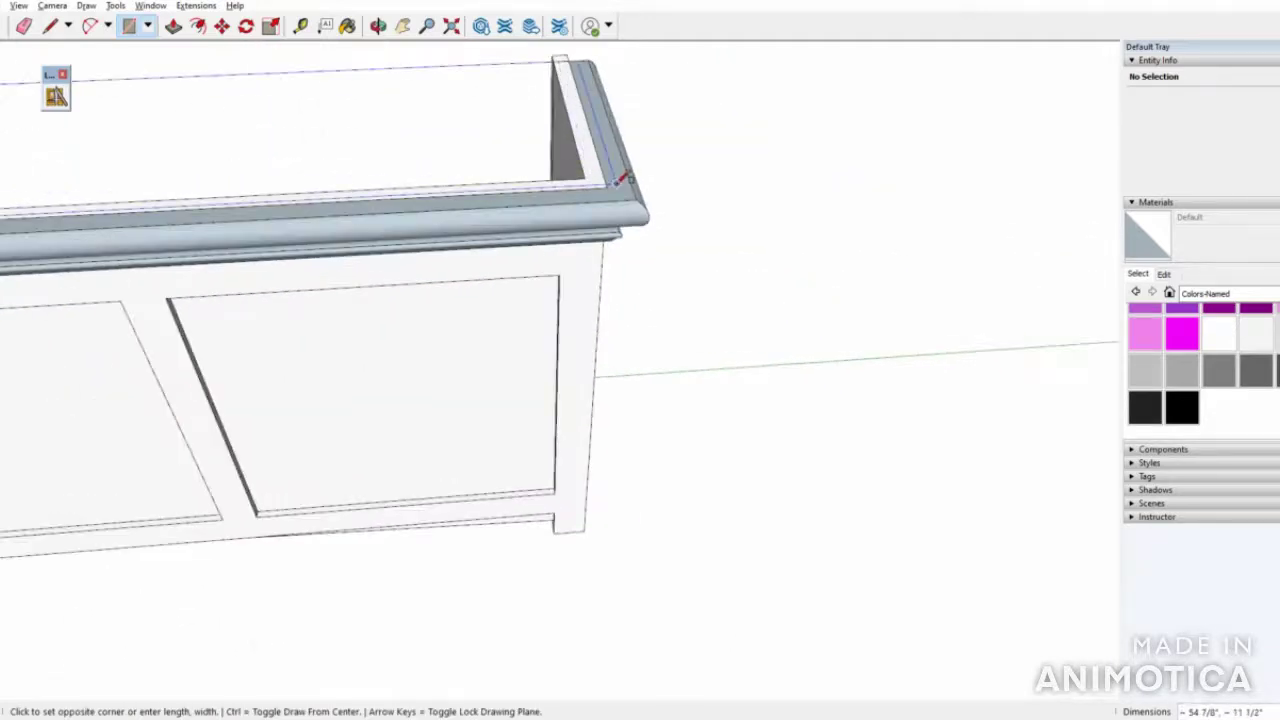
left_click(608, 180)
scroll(750, 255, "down", 4)
scroll(770, 245, "down", 2)
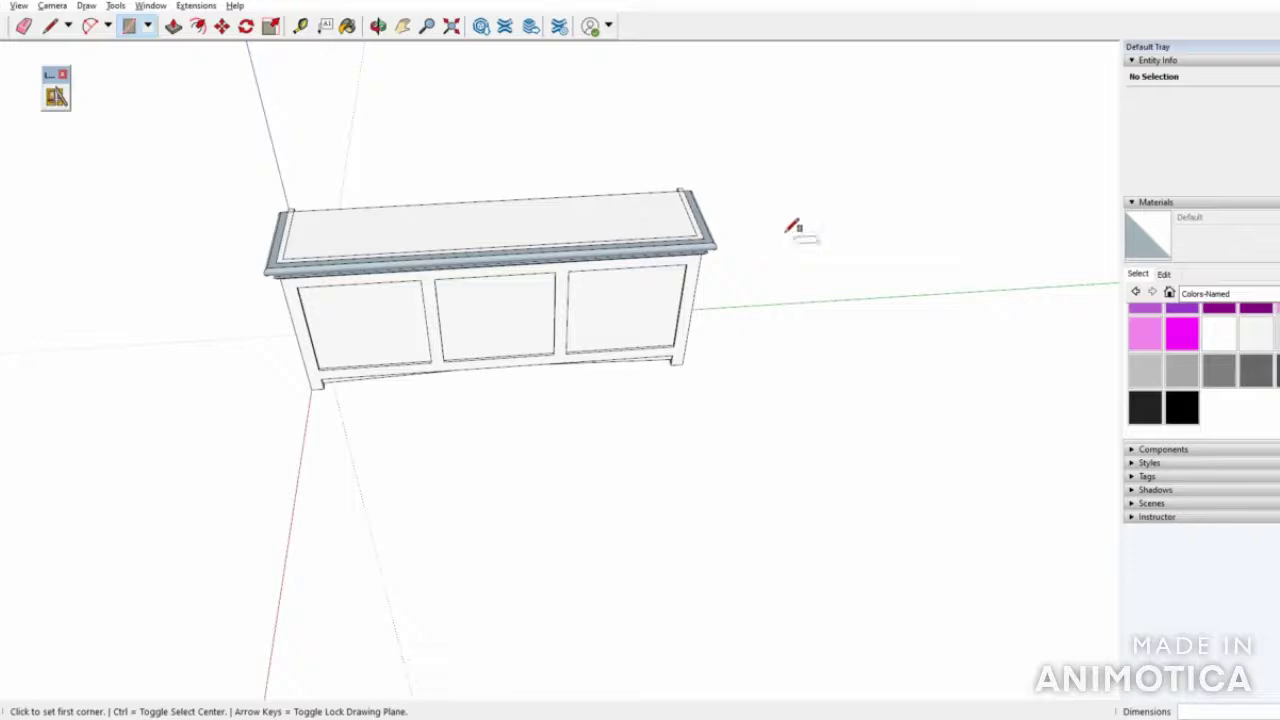
Push/Pull the top rectangle upward 3/4" to form the top board
key("p")
left_click(324, 242)
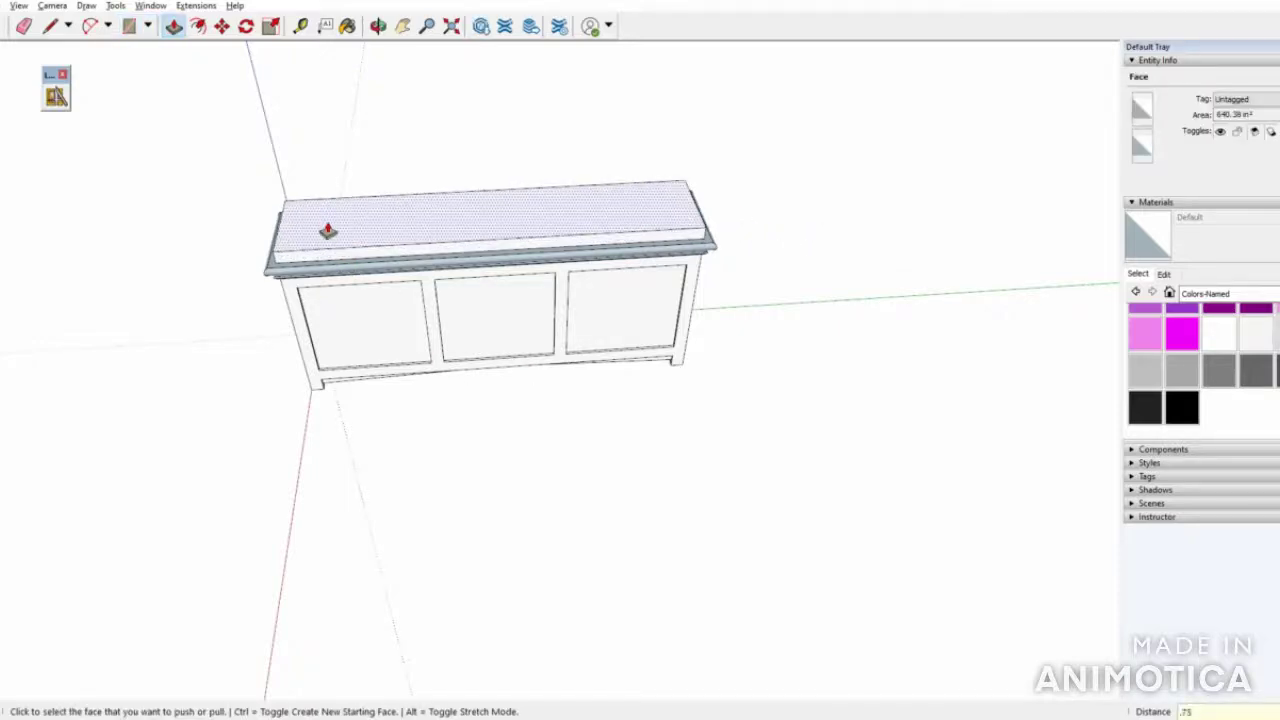
key("Return")
Thin the top board by pushing its upper face down twice, the second time by 1/8"
middle_click_drag(313, 263, 480, 340)
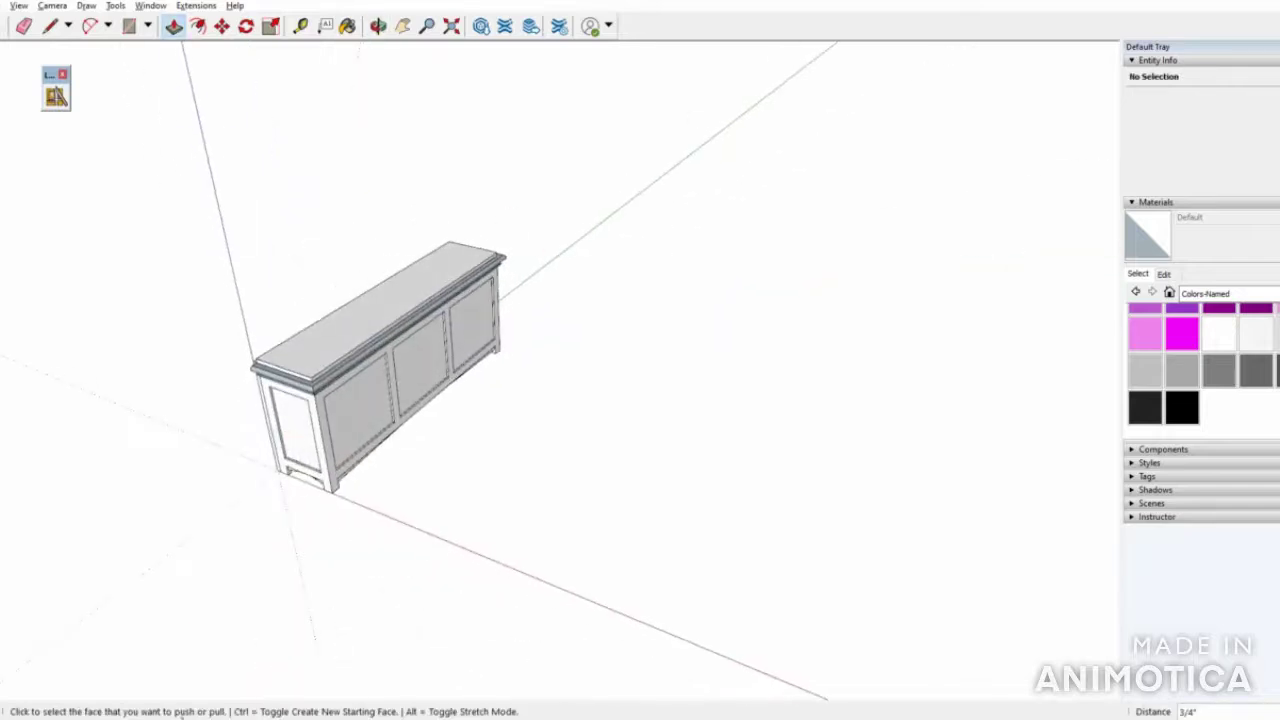
scroll(229, 367, "up", 5)
mouse_move(266, 437)
middle_mouse_down()
mouse_move(251, 457)
mouse_move(334, 369)
middle_mouse_up()
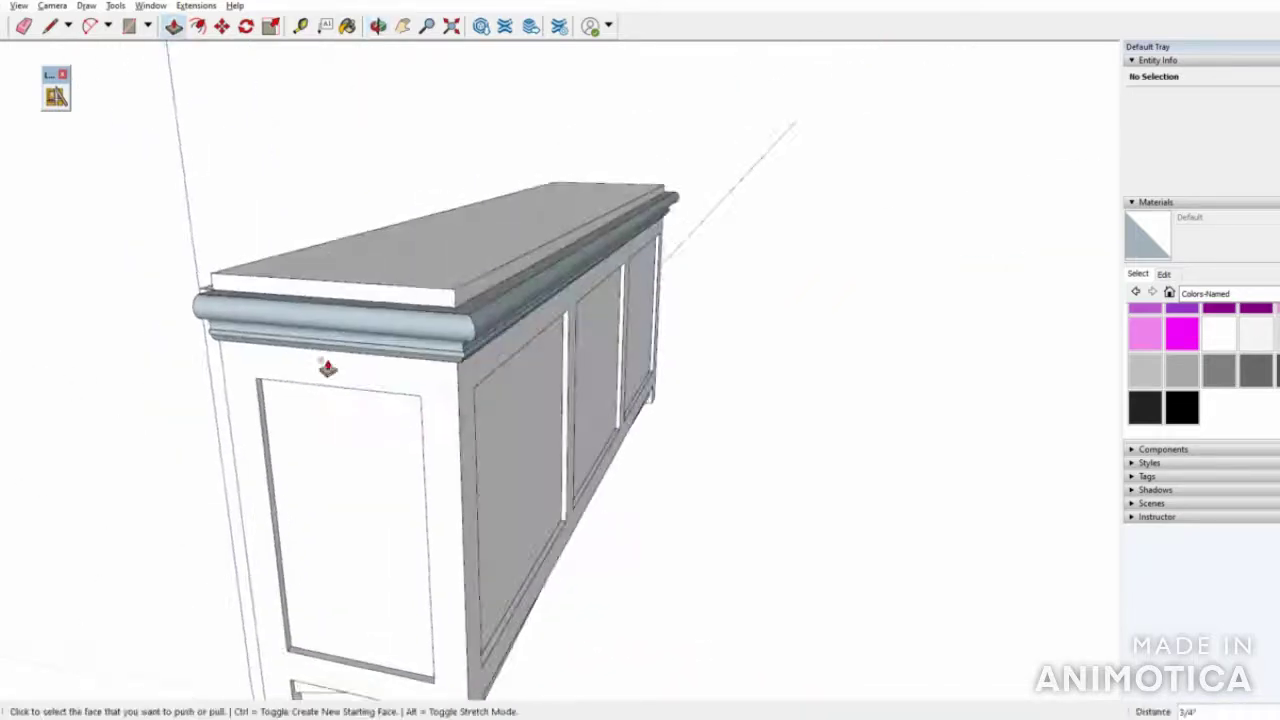
scroll(357, 338, "up", 3)
scroll(490, 211, "up", 2)
middle_click_drag(521, 338, 634, 286)
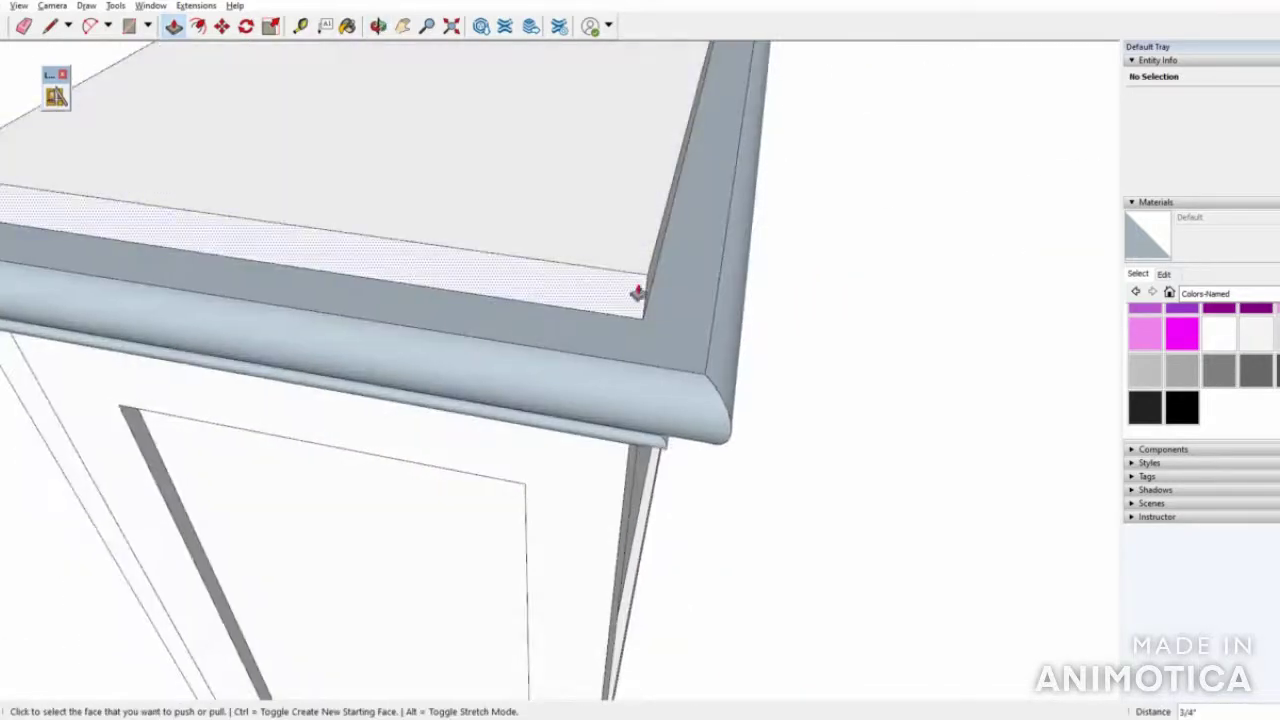
left_click(583, 251)
left_click(582, 264)
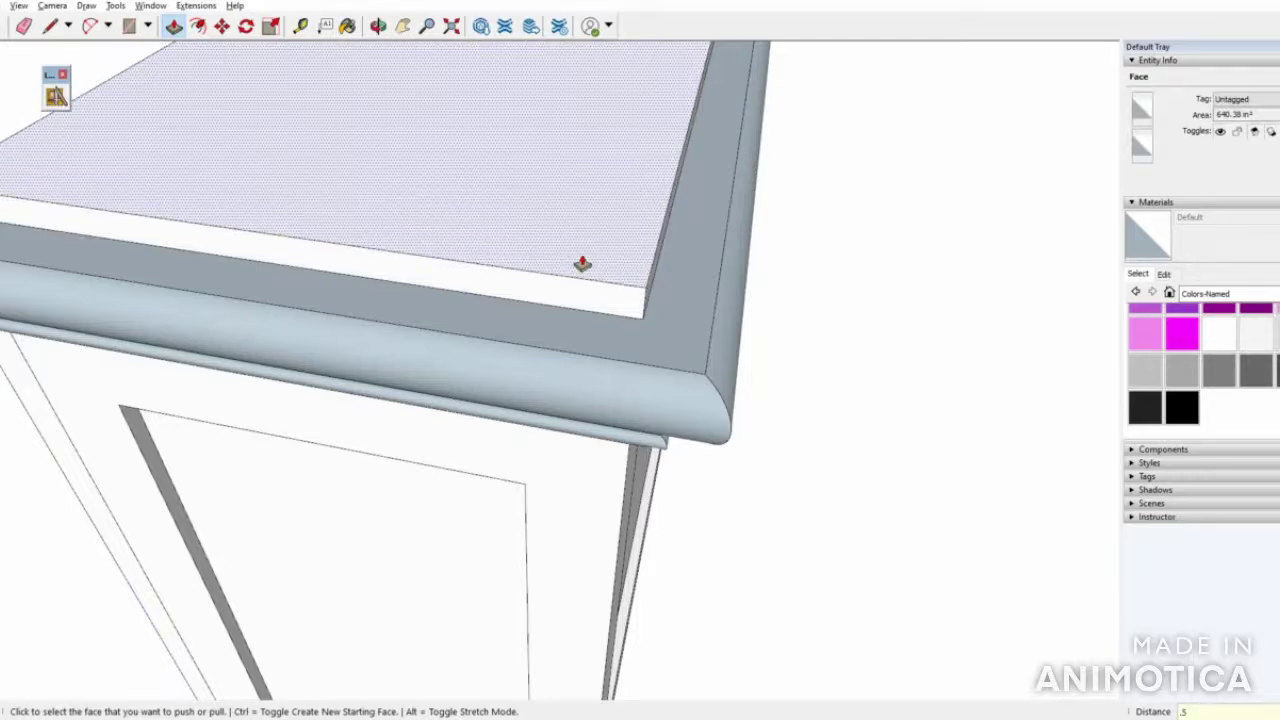
left_click(582, 264)
left_click(562, 266)
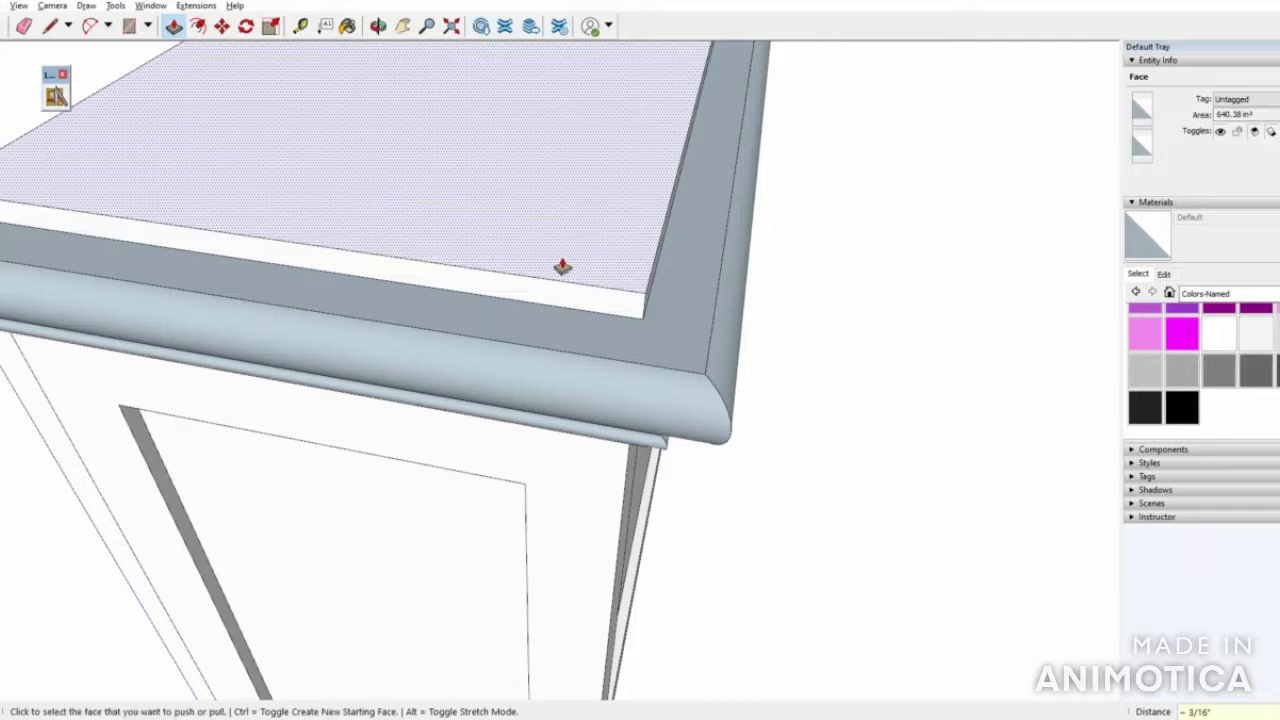
Pull the top board's end face and front face outward 1/2" each over the molding
middle_click_drag(562, 266, 443, 229)
scroll(600, 357, "up", 5)
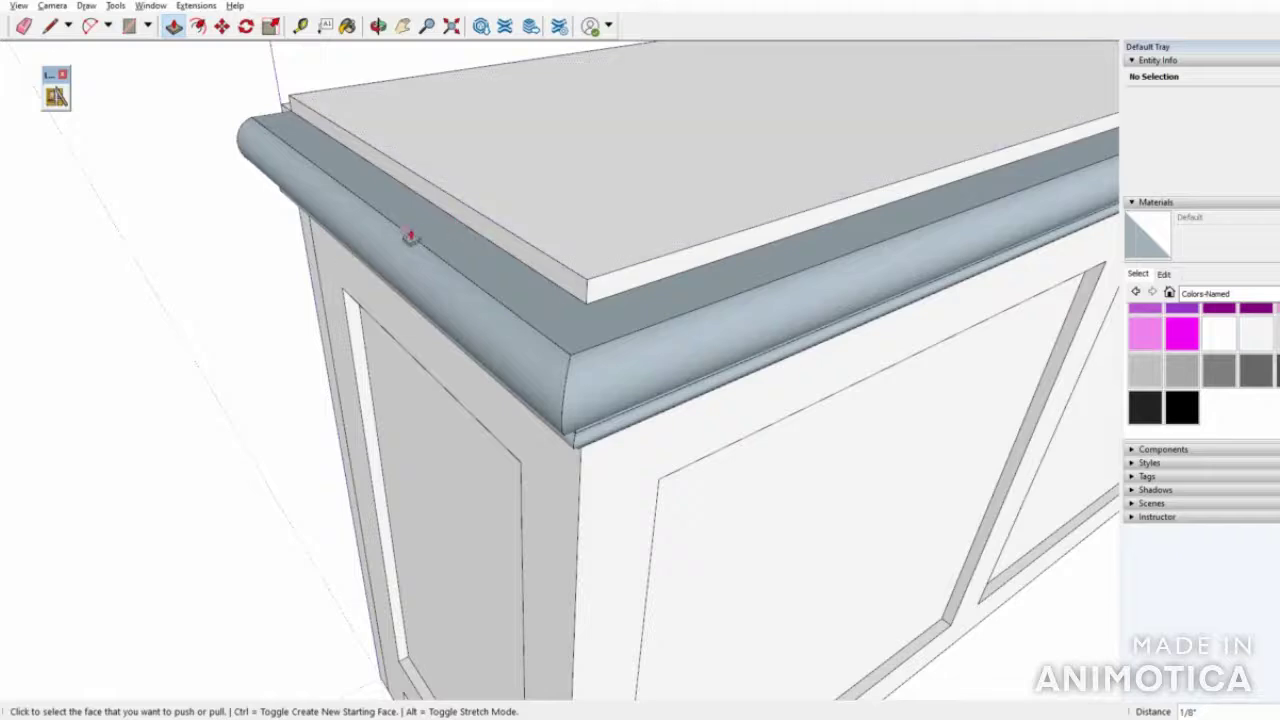
left_click_drag(567, 286, 551, 296)
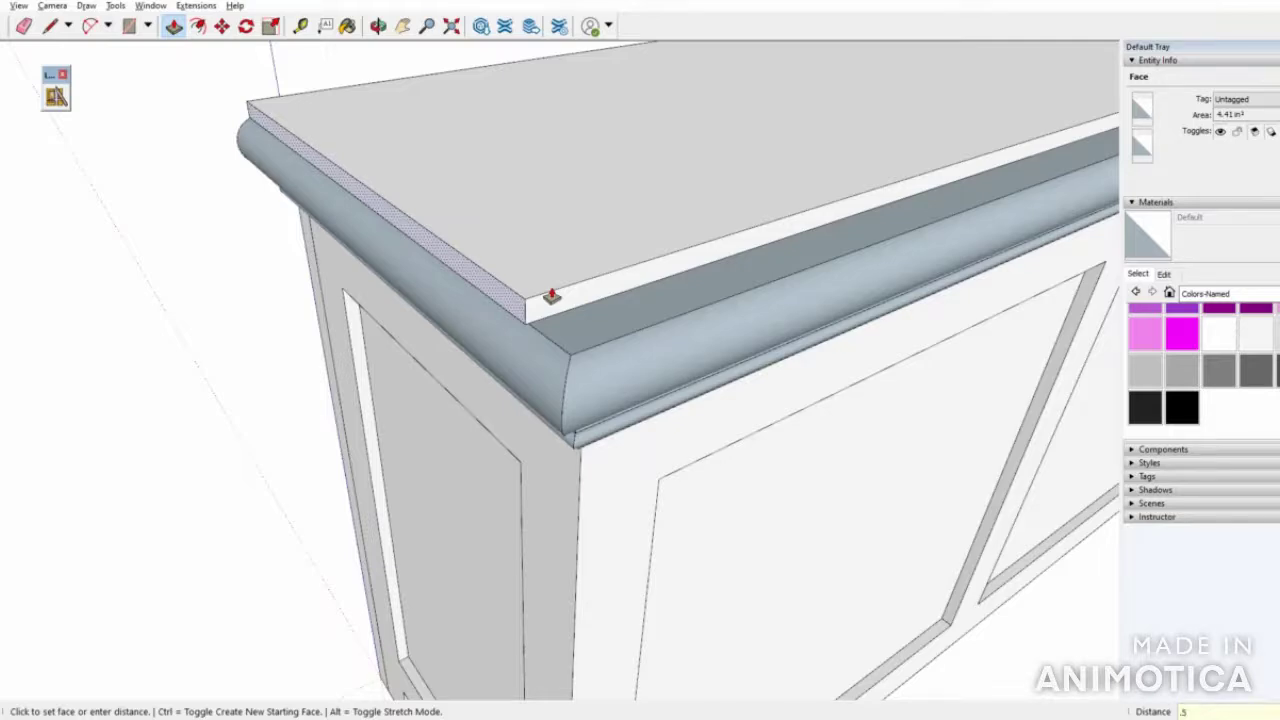
key("Return")
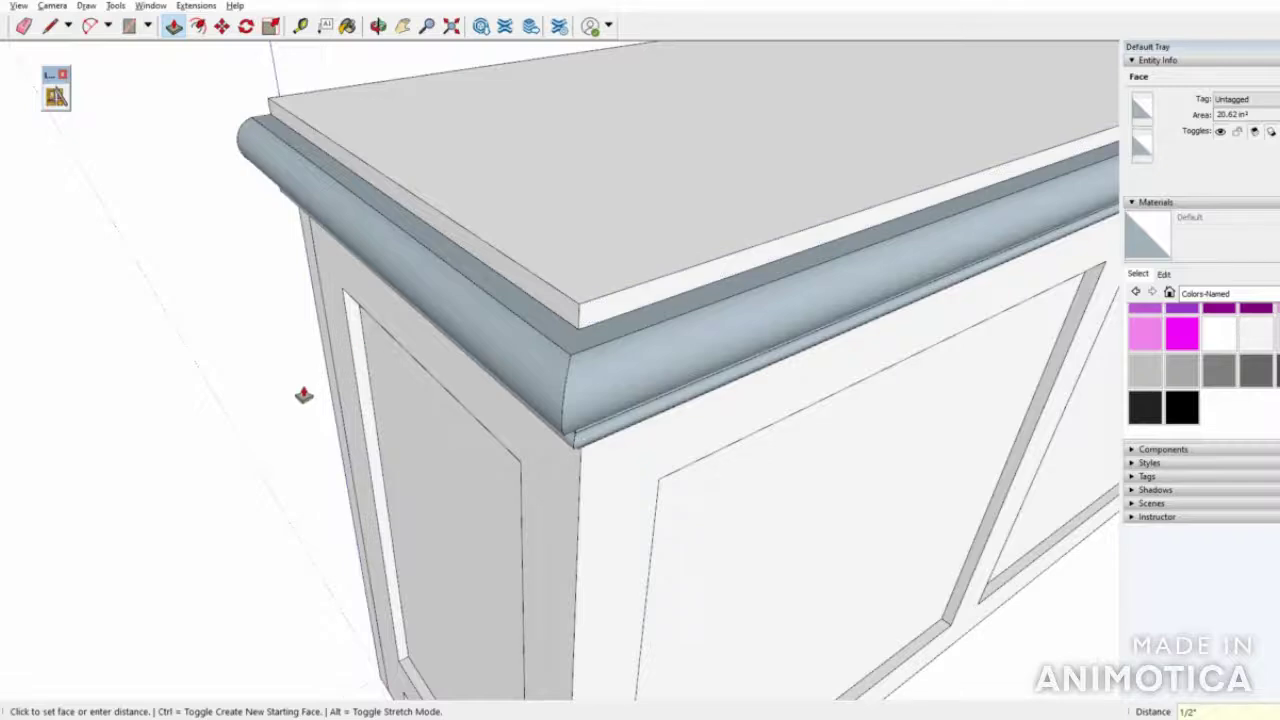
Pull the top board's opposite end face outward 1/2" over the molding
scroll(303, 391, "down", 8)
middle_click_drag(1041, 364, 749, 449)
scroll(760, 435, "up", 8)
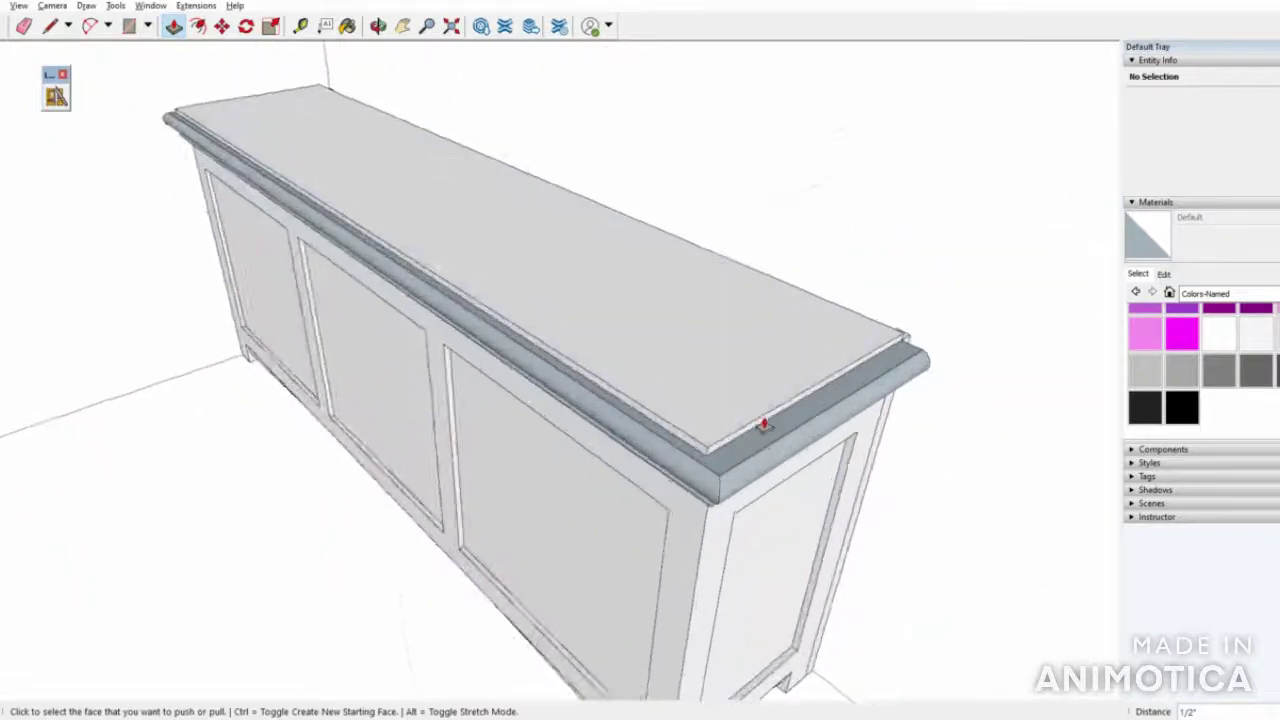
scroll(783, 428, "down", 2)
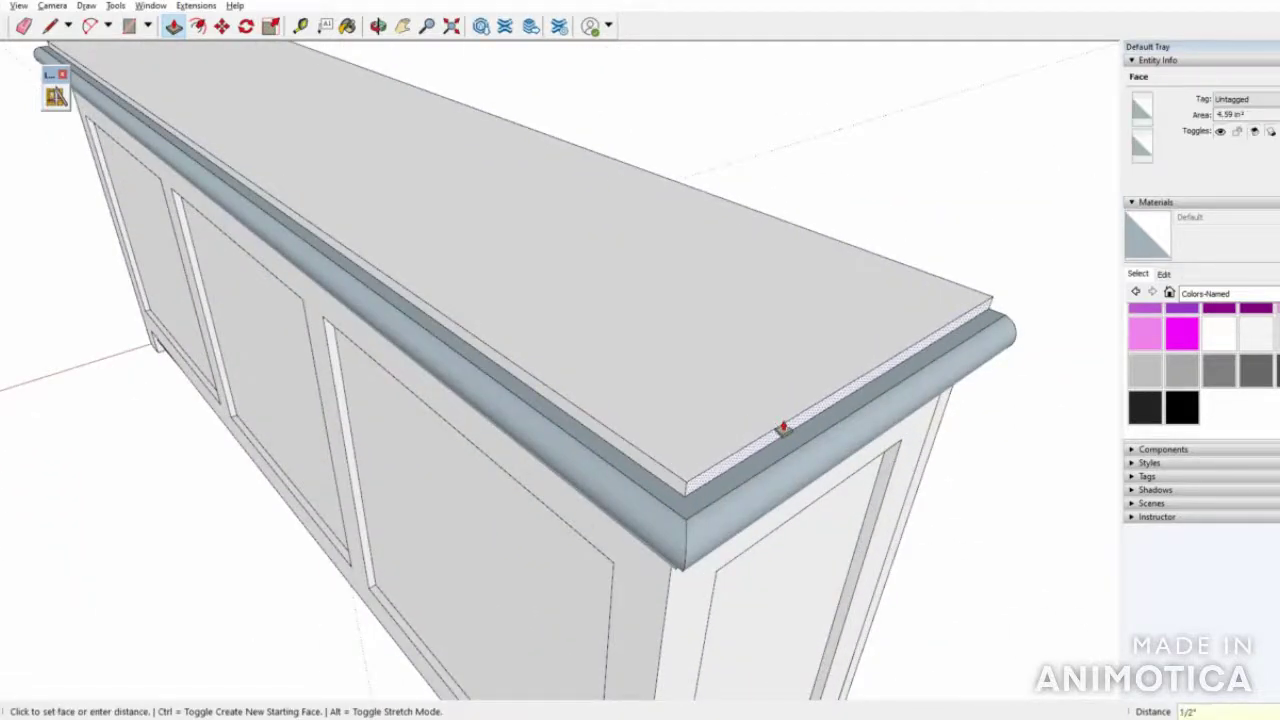
Extend the top board's back face 3/4" to the rear of the end's back strip
scroll(580, 289, "down", 5)
middle_click_drag(943, 271, 606, 457)
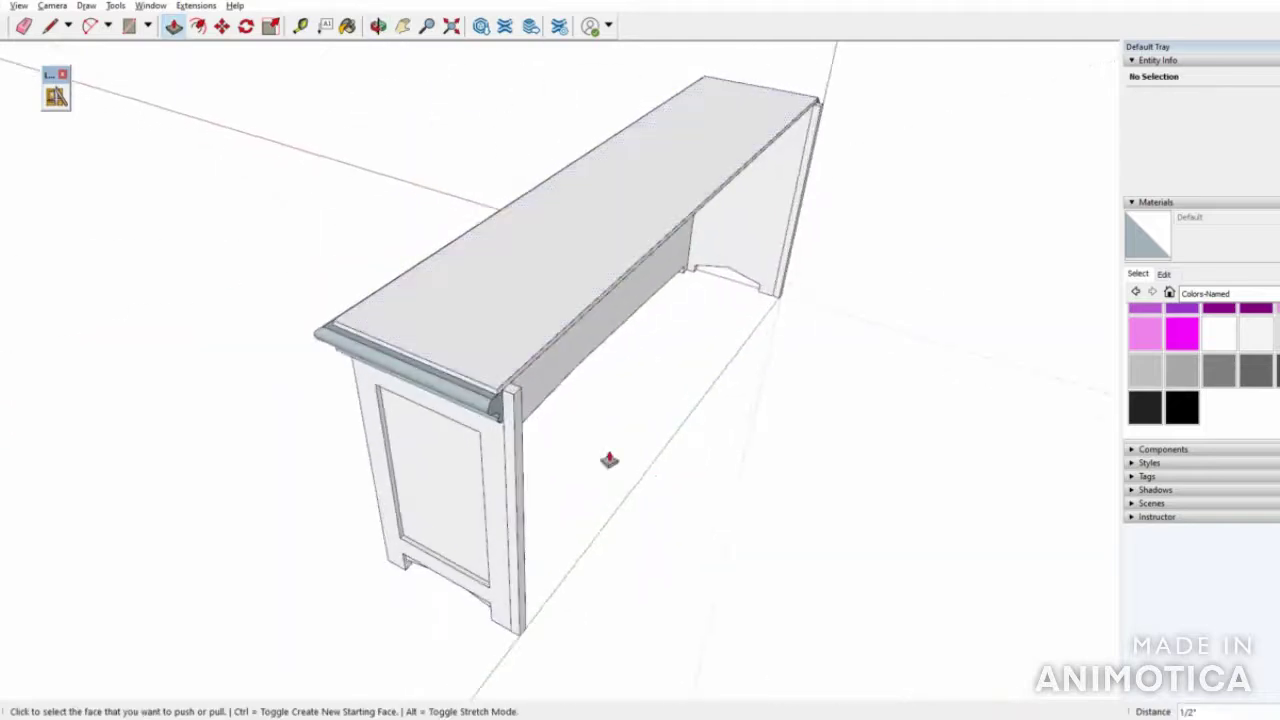
scroll(514, 420, "up", 3)
scroll(346, 280, "up", 4)
scroll(373, 291, "down", 7)
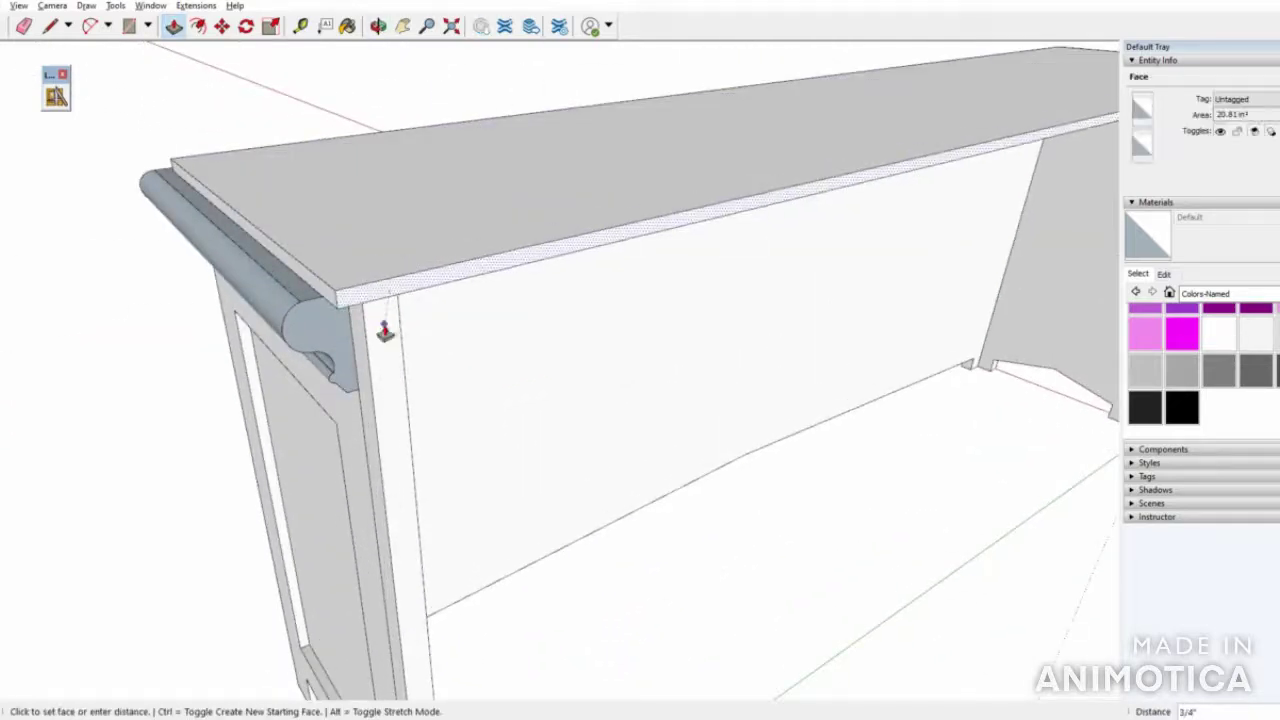
Offset the outline of the top board's upper face inward 1.5"
middle_click_drag(400, 466, 437, 506)
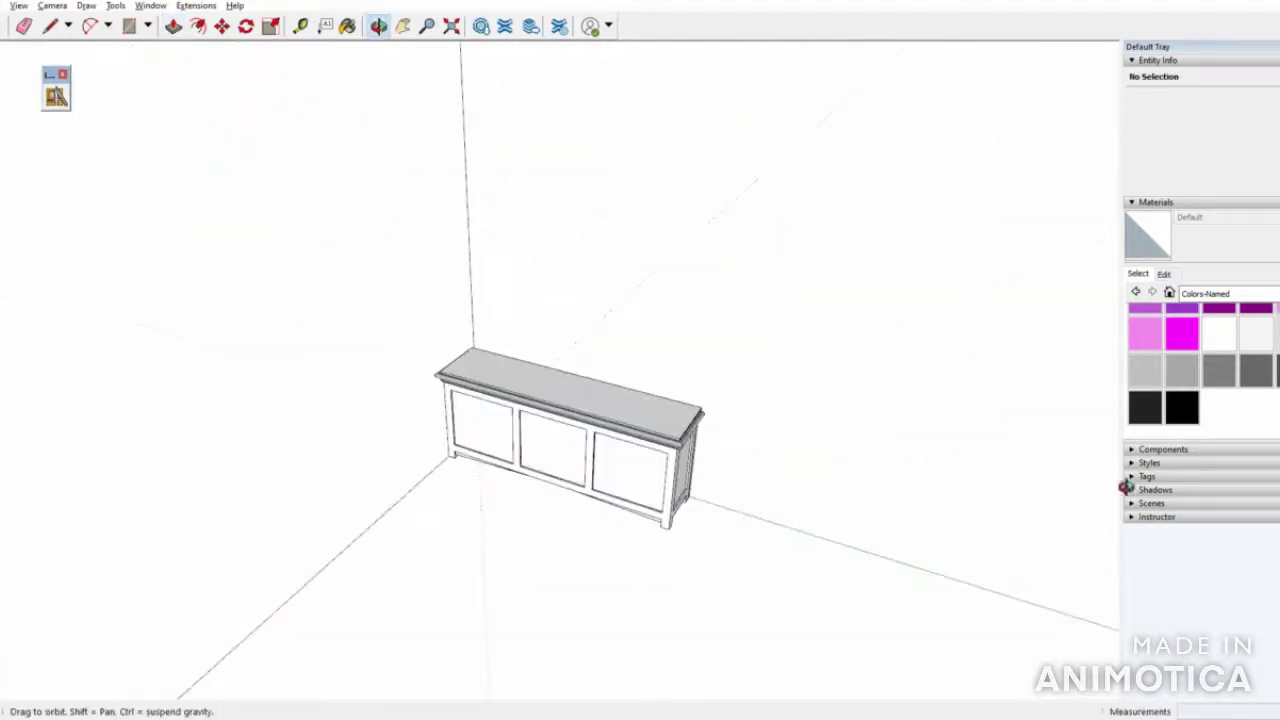
scroll(517, 409, "up", 6)
middle_click_drag(441, 439, 388, 157)
key("f")
left_click(388, 420)
left_click(423, 396)
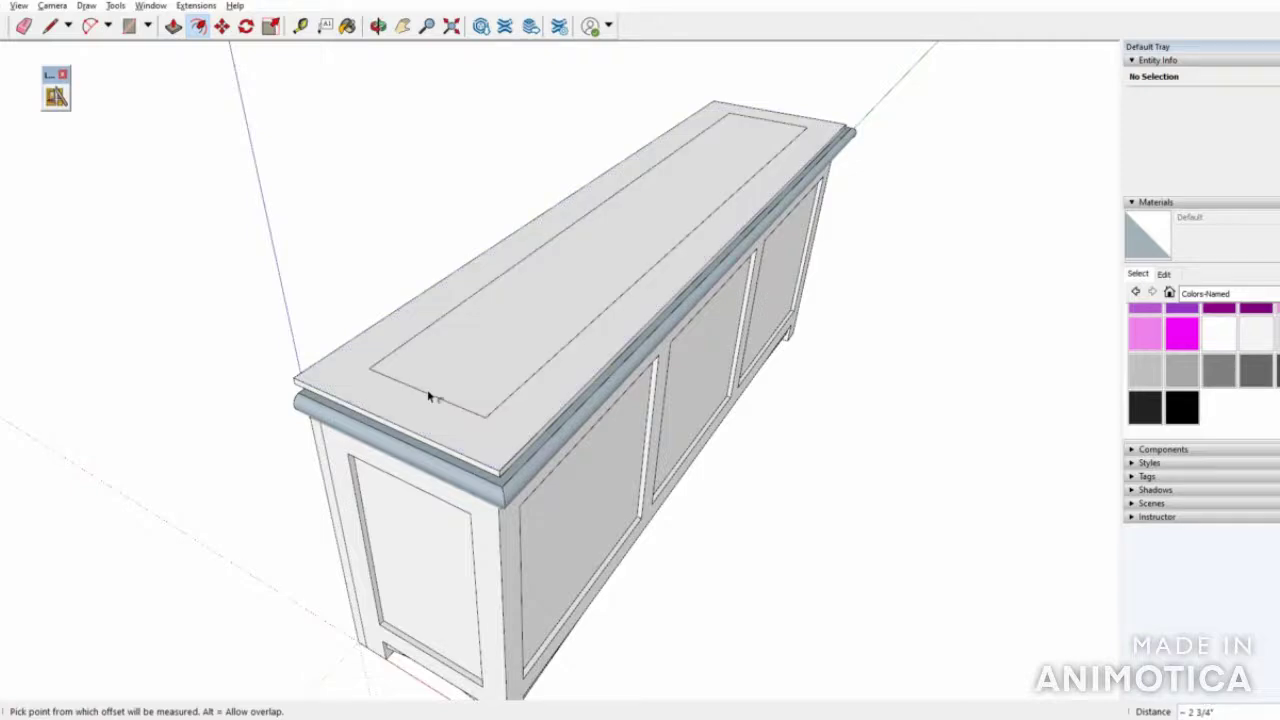
type("1.5")
key("Return")
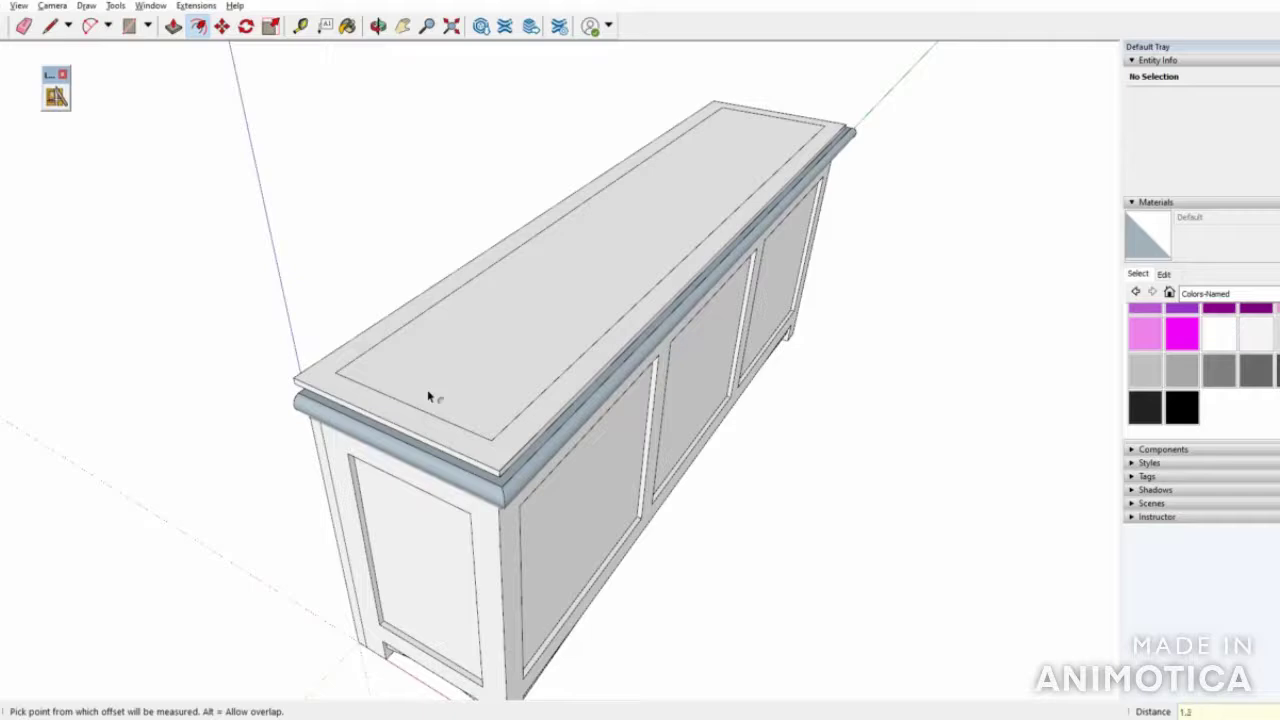
Narrow the top's offset border and draw a full-length line 3/4" in front of its back border line
key("Return")
left_click(49, 26)
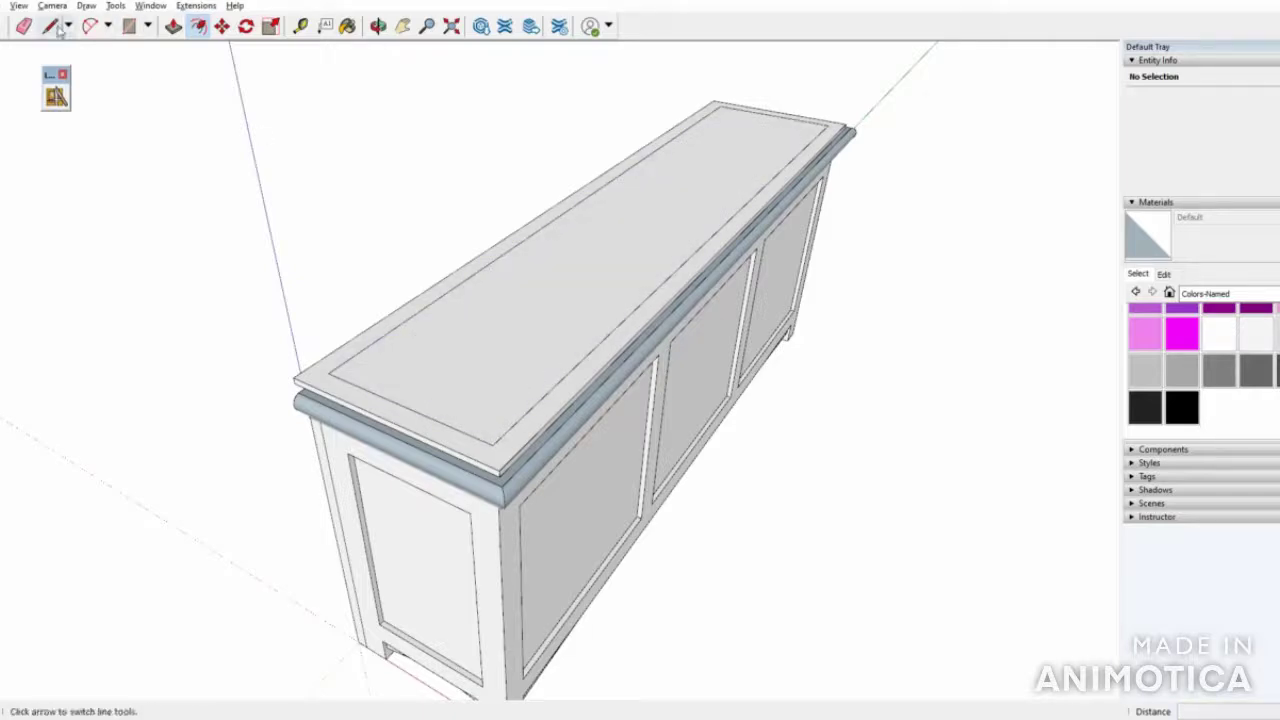
scroll(281, 356, "up", 5)
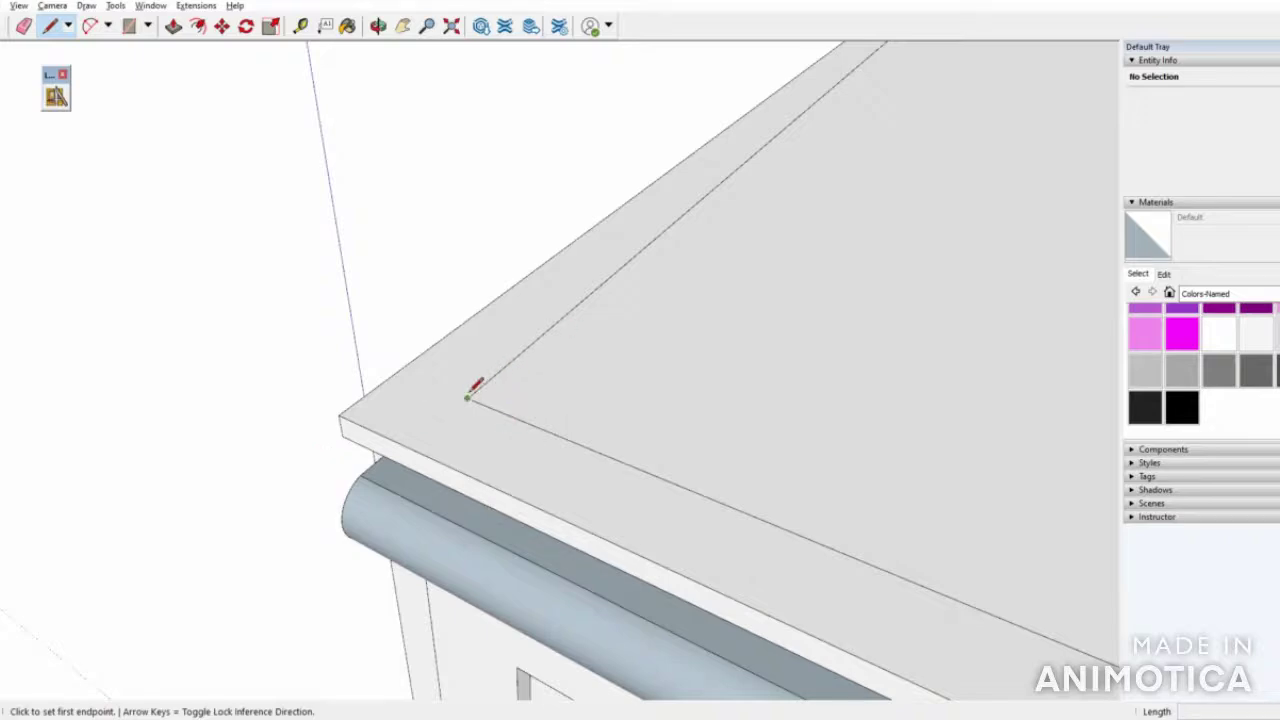
scroll(240, 424, "down", 6)
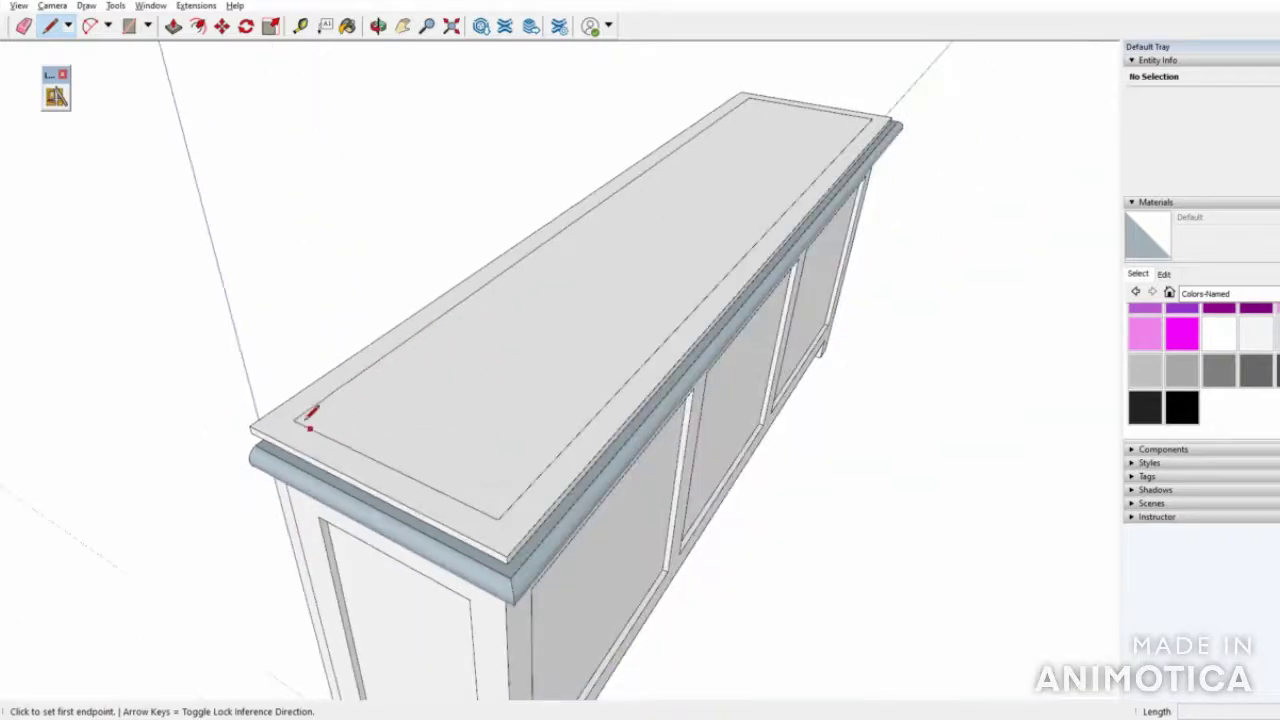
scroll(310, 425, "up", 3)
left_click(312, 422)
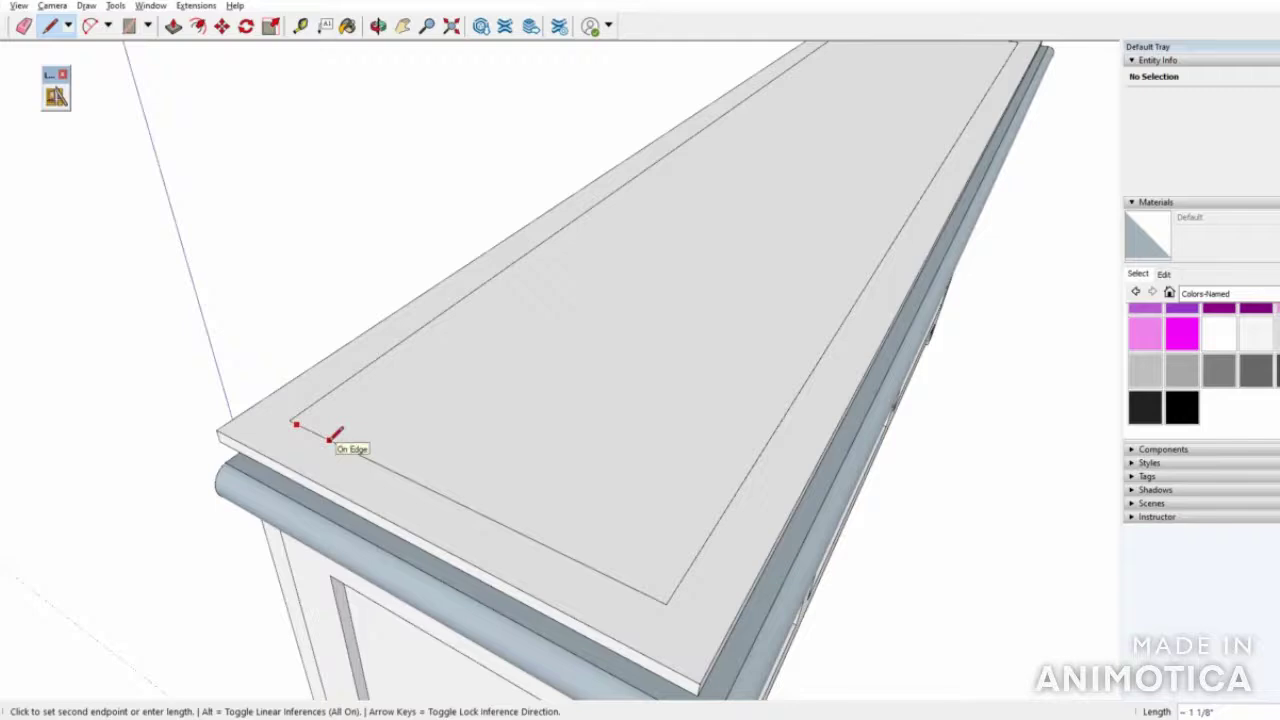
key("Escape")
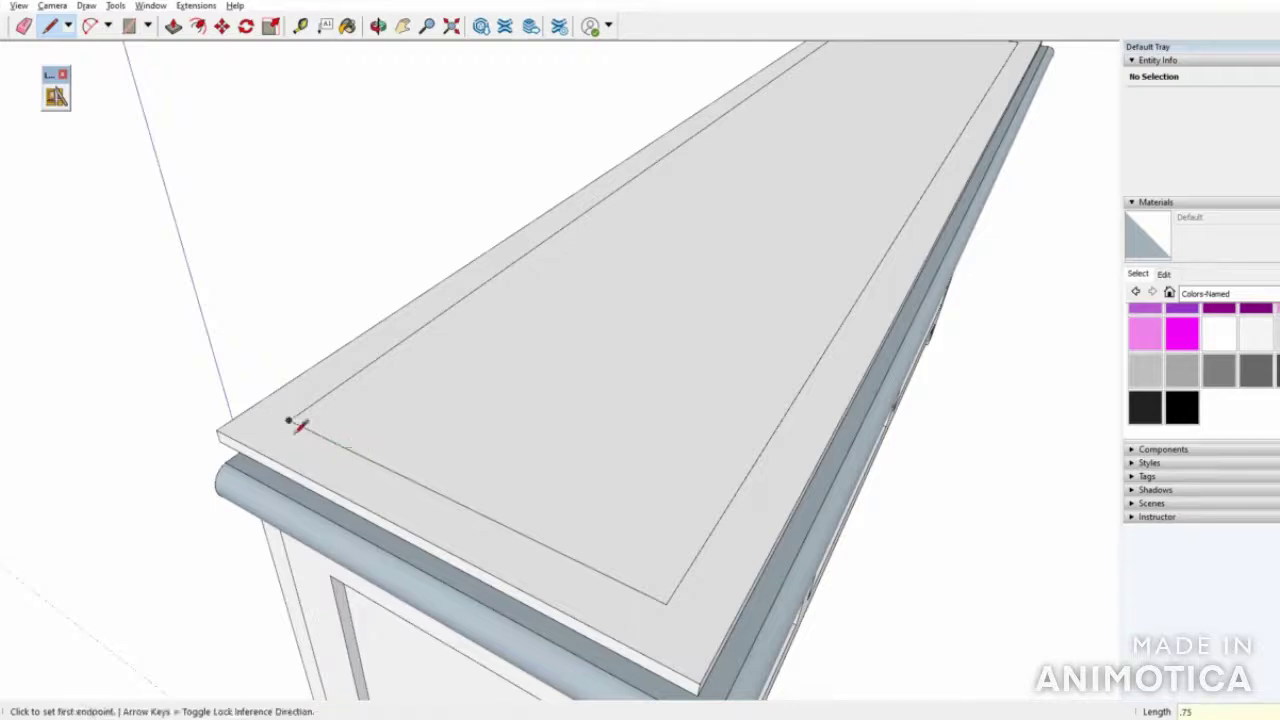
left_click(321, 429)
scroll(318, 432, "down", 4)
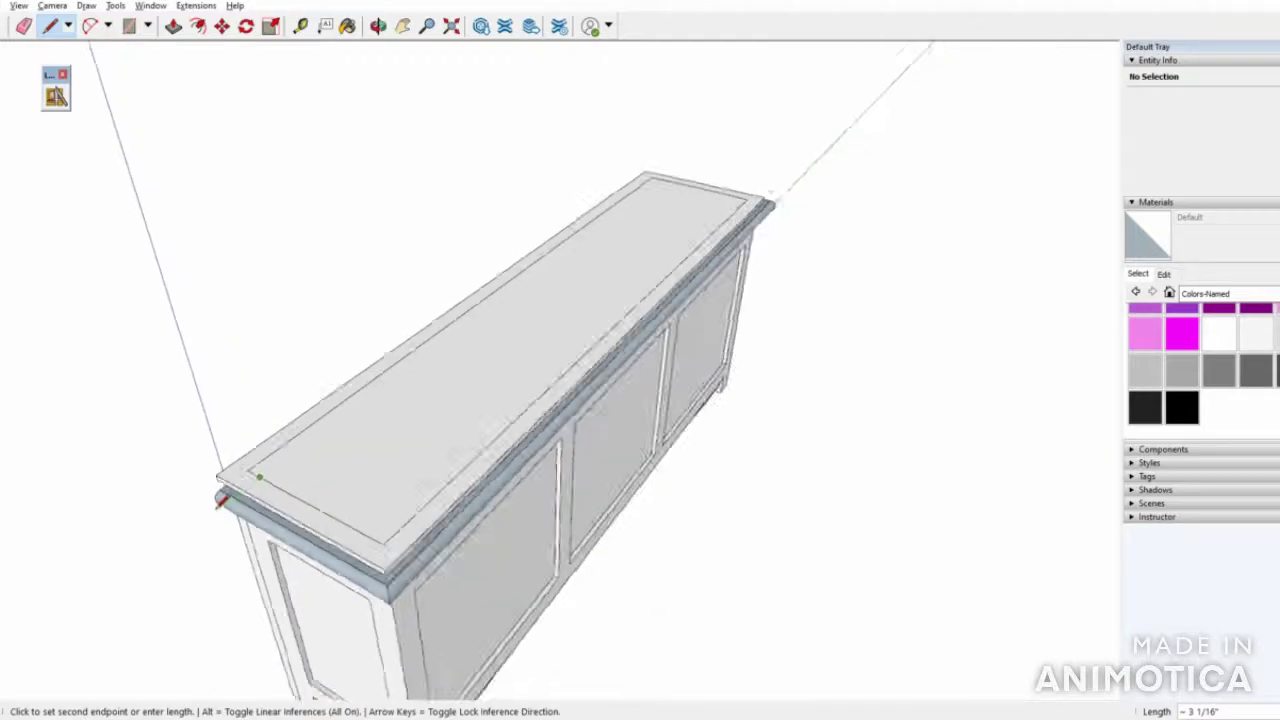
scroll(578, 265, "up", 2)
scroll(578, 265, "up", 3)
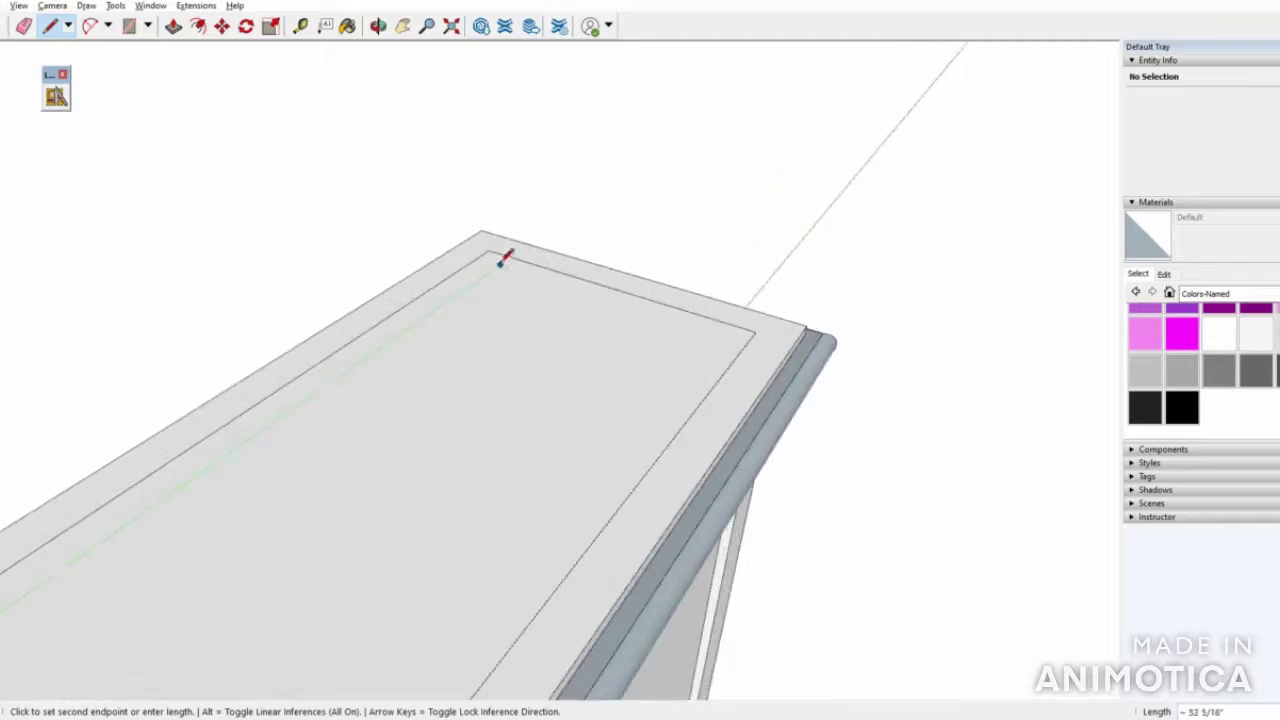
scroll(514, 253, "down", 3)
Erase the original back border line and the leftover stubs at both ends of the top board's upper face
key("e")
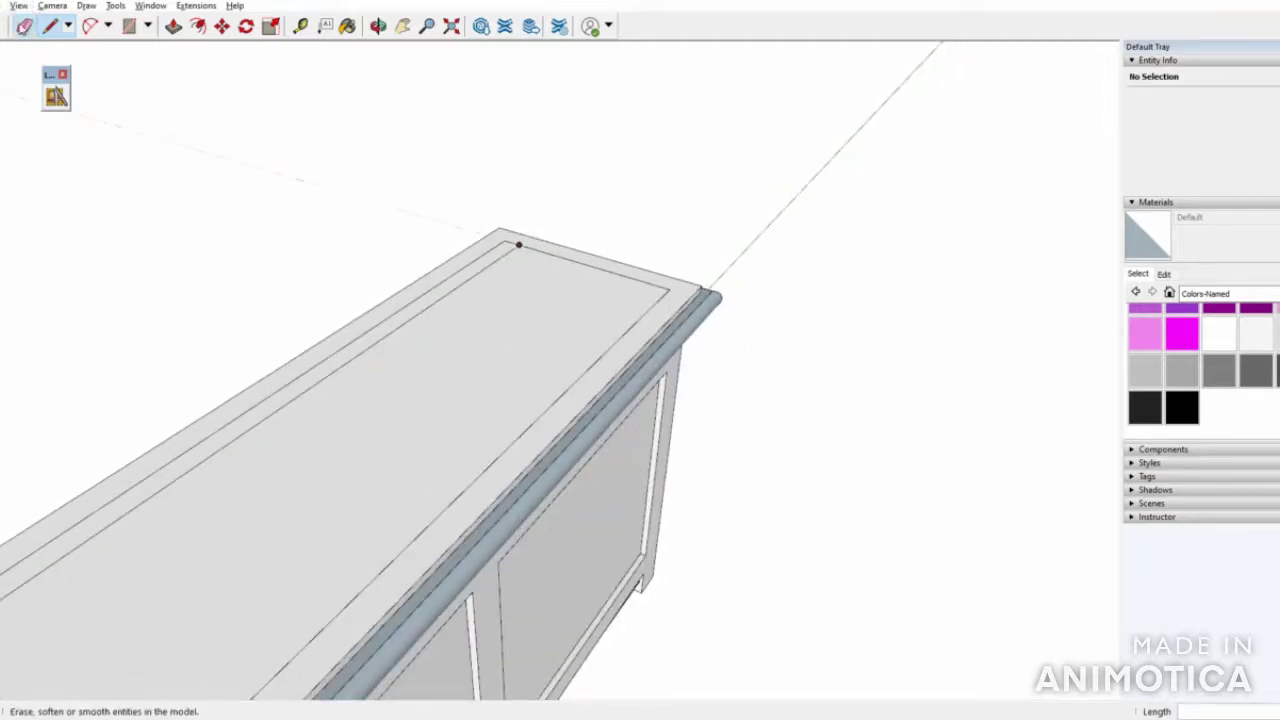
scroll(522, 244, "up", 4)
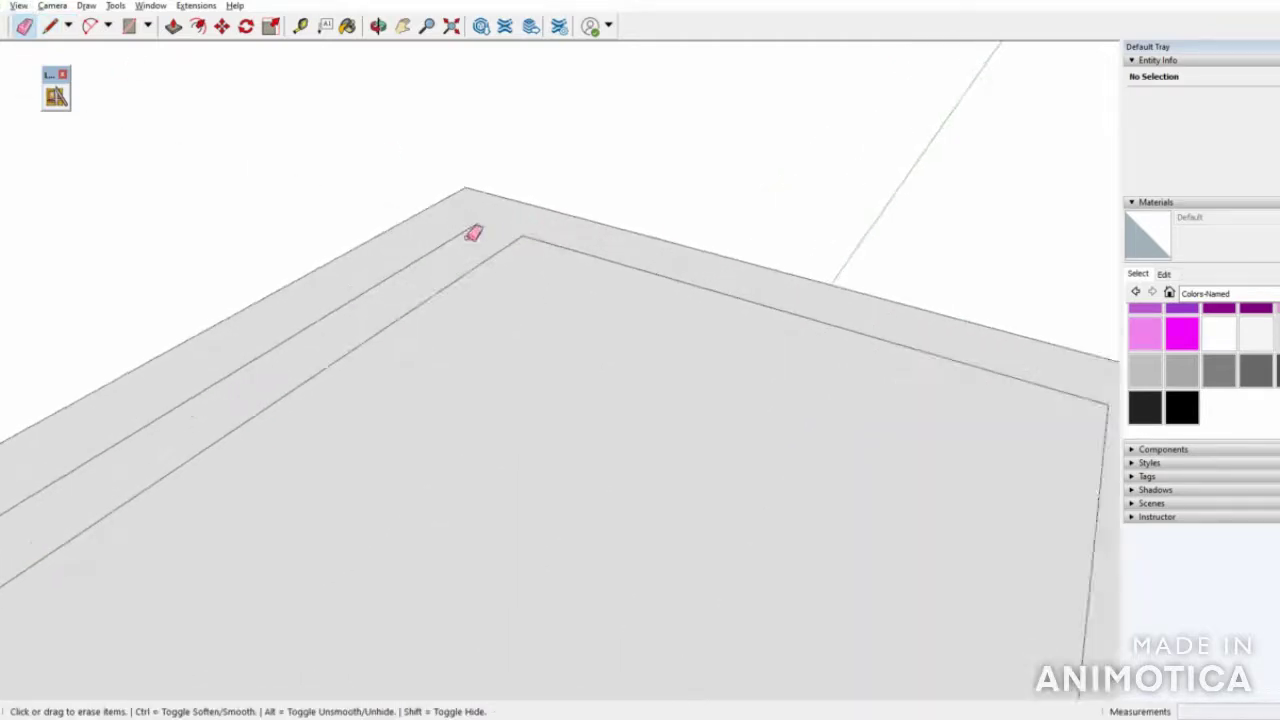
scroll(703, 166, "down", 6)
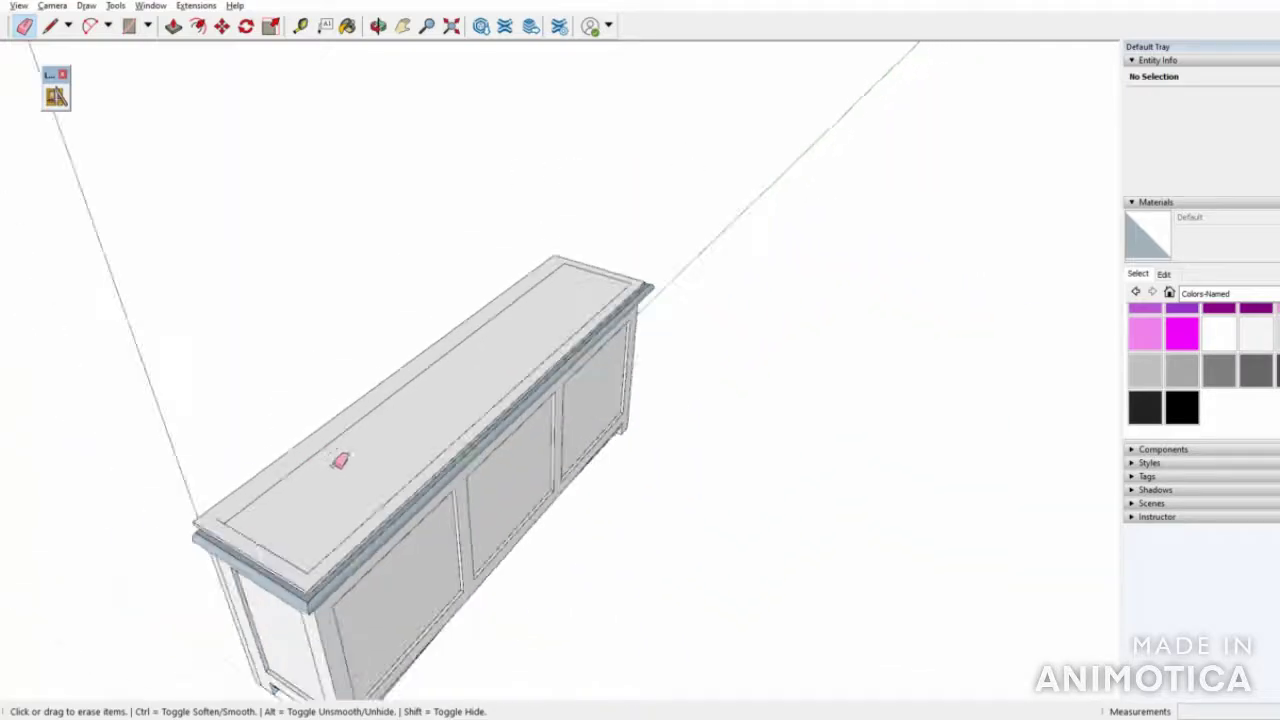
scroll(235, 520, "up", 3)
scroll(235, 520, "up", 4)
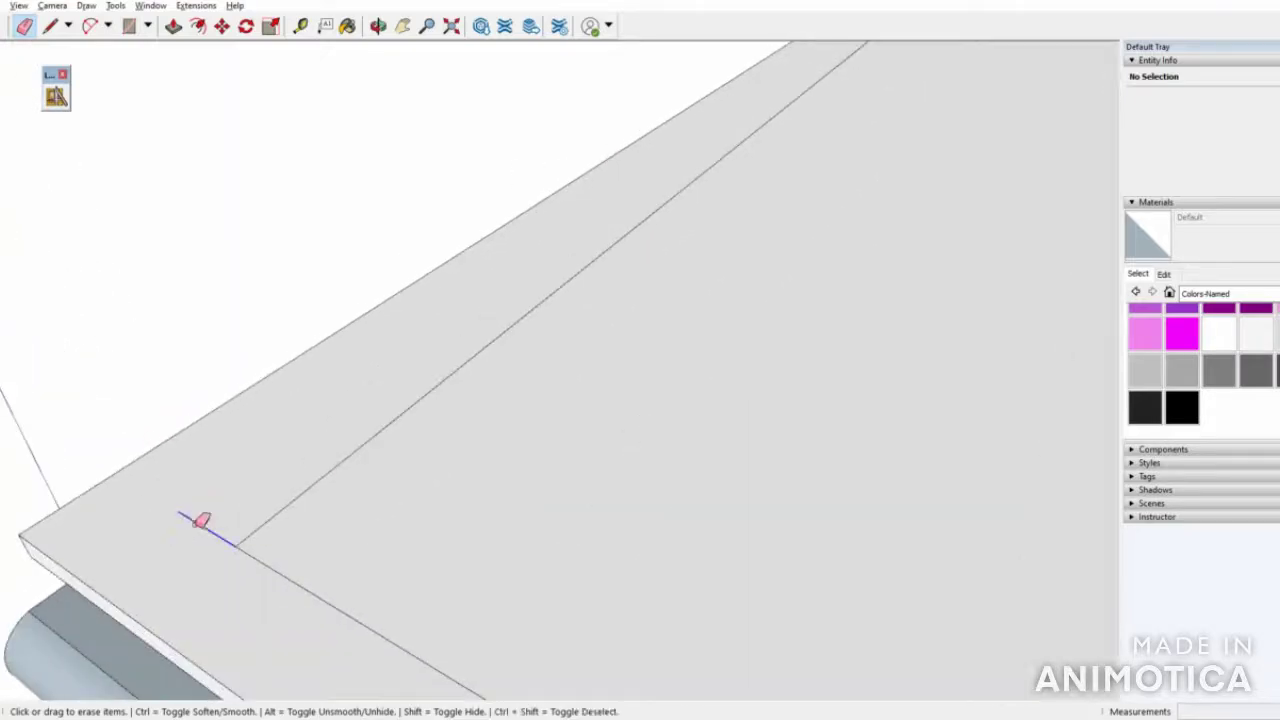
scroll(253, 438, "down", 5)
middle_click_drag(463, 531, 555, 425)
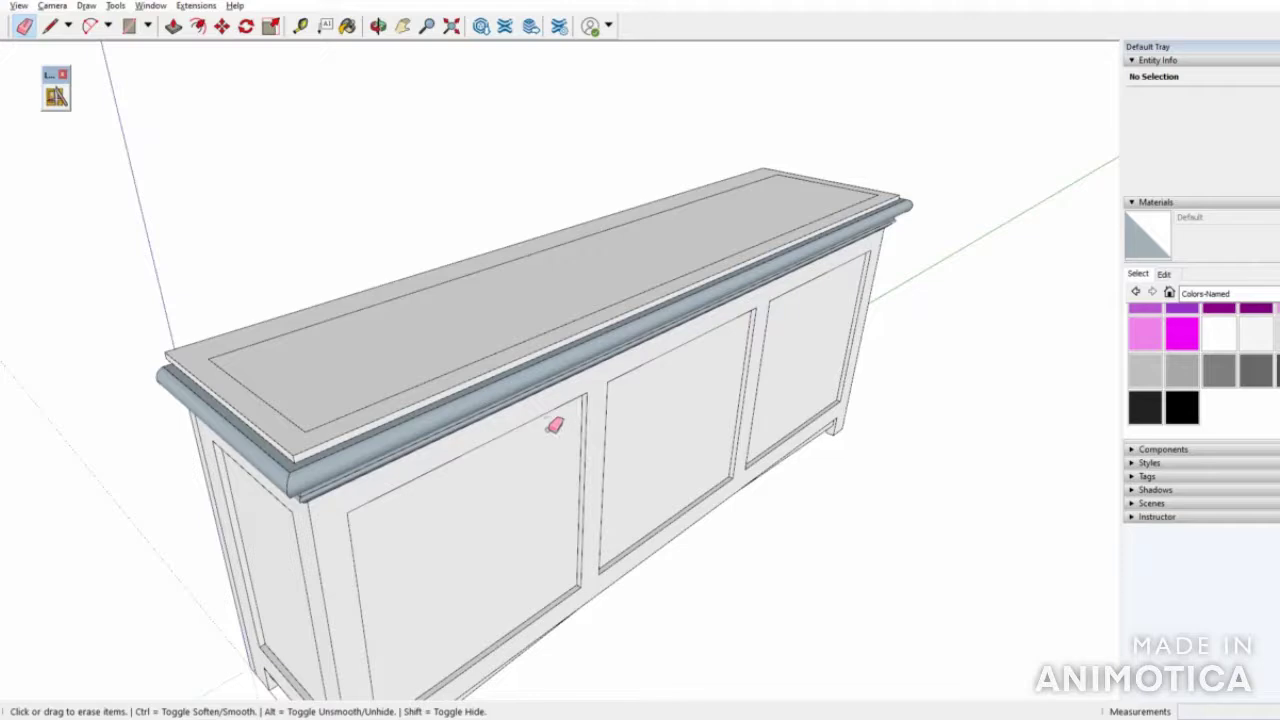
scroll(554, 506, "up", 5)
scroll(204, 526, "down", 5)
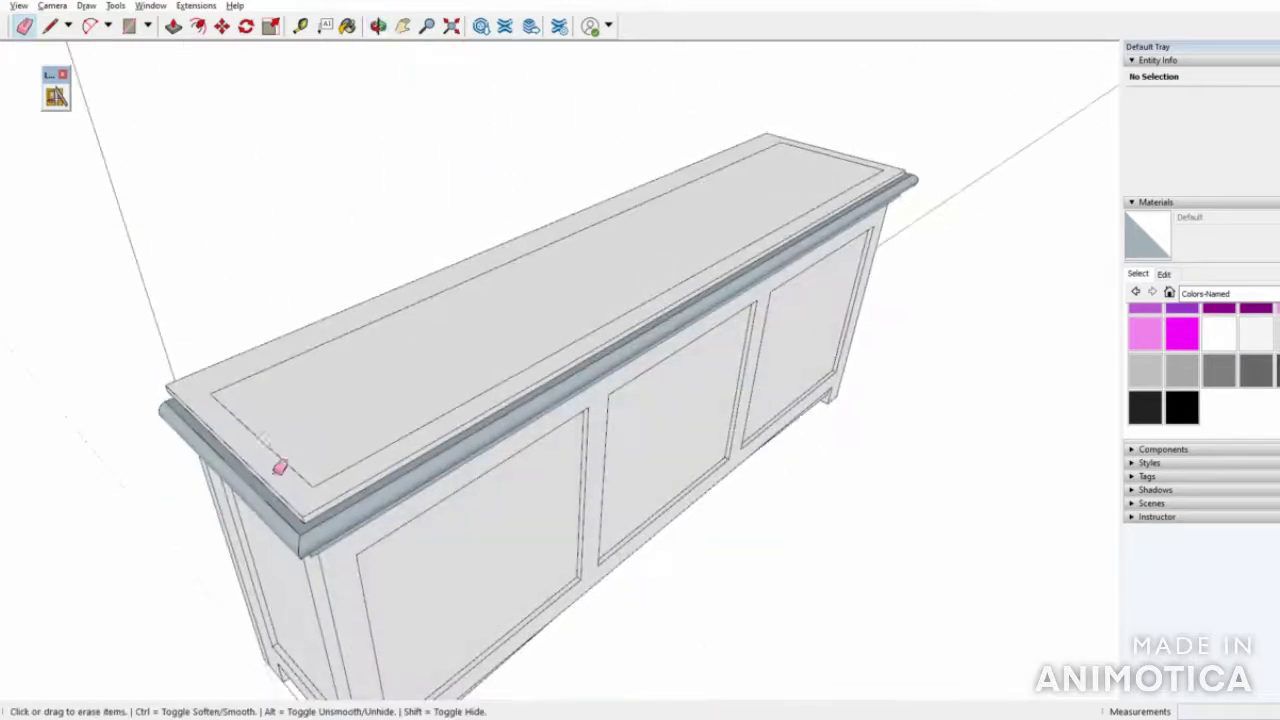
Recess the inner panel of the top board 1/4" with Push/Pull
left_click(173, 26)
scroll(249, 451, "up", 4)
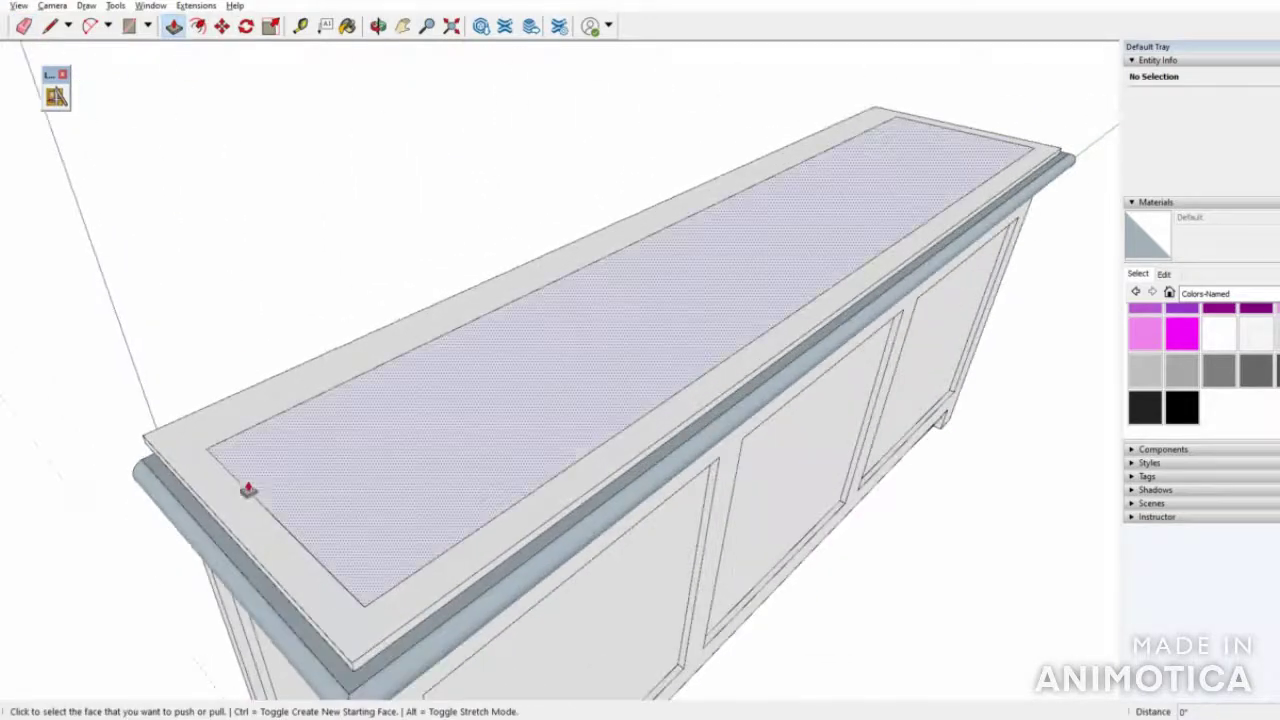
left_click(286, 461)
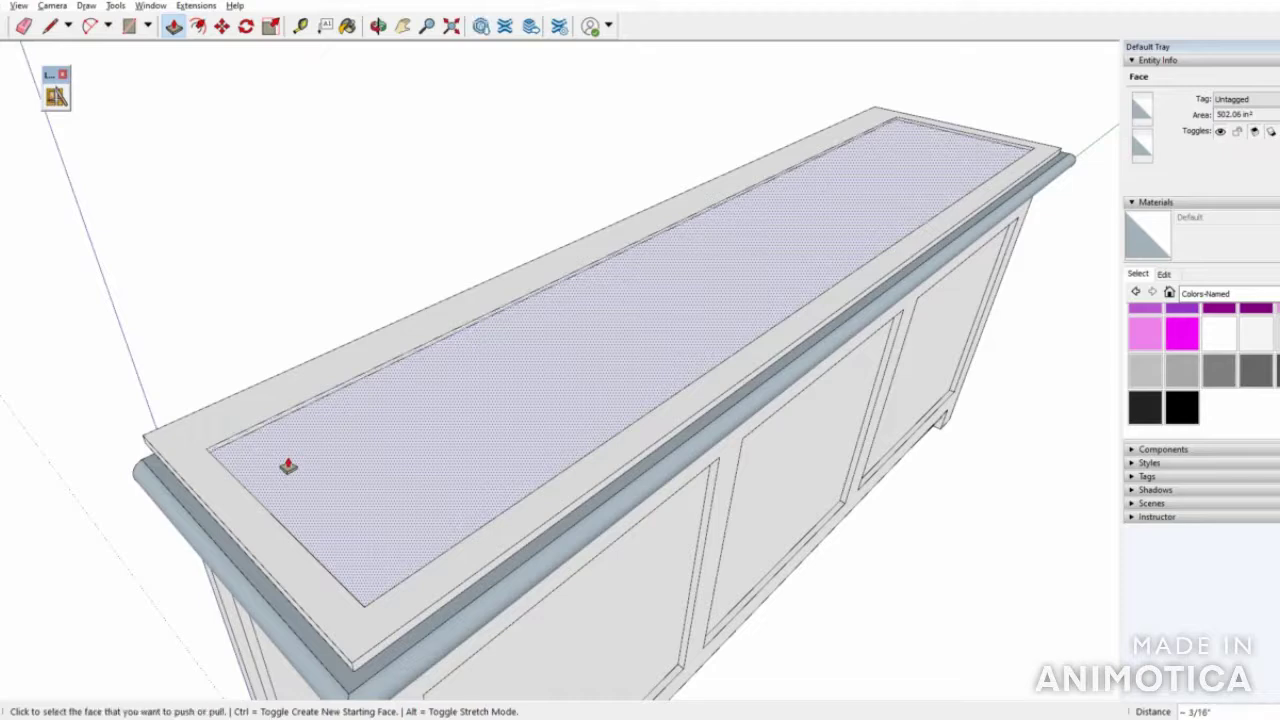
scroll(287, 466, "down", 6)
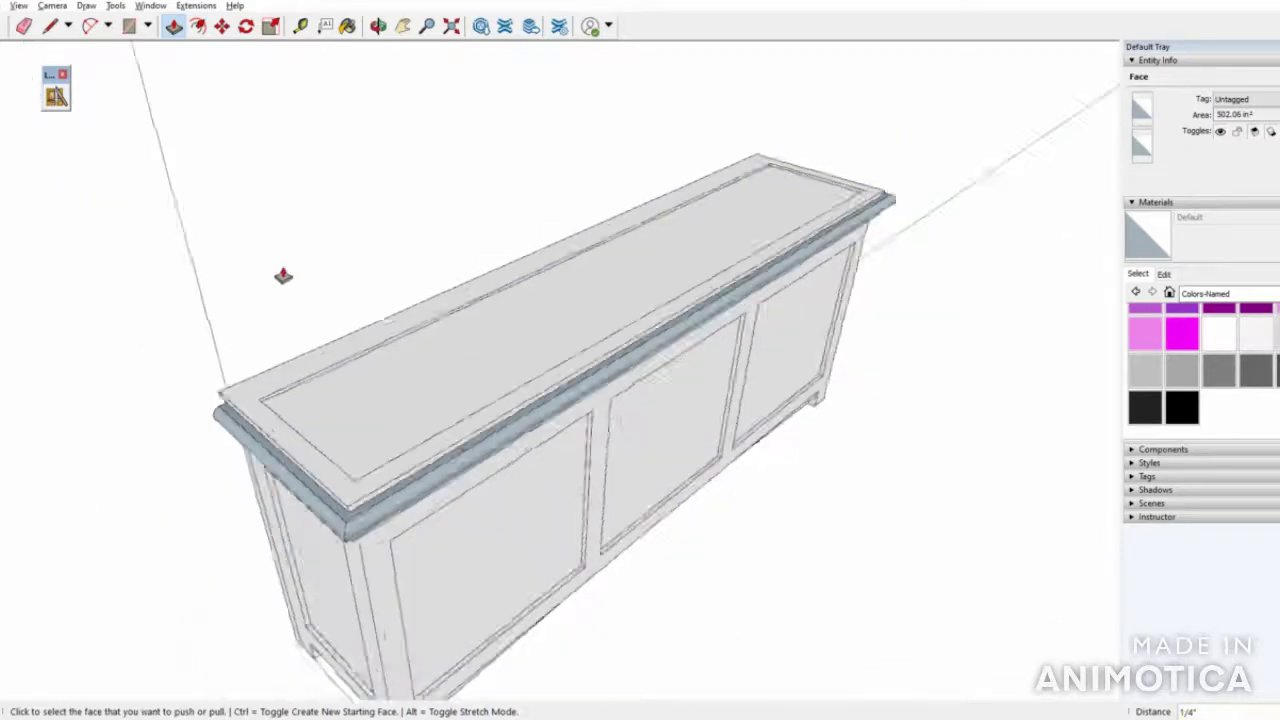
Draw diagonal miter lines across the border at both front corners of the top board, from inner corner to outer corner
left_click(50, 26)
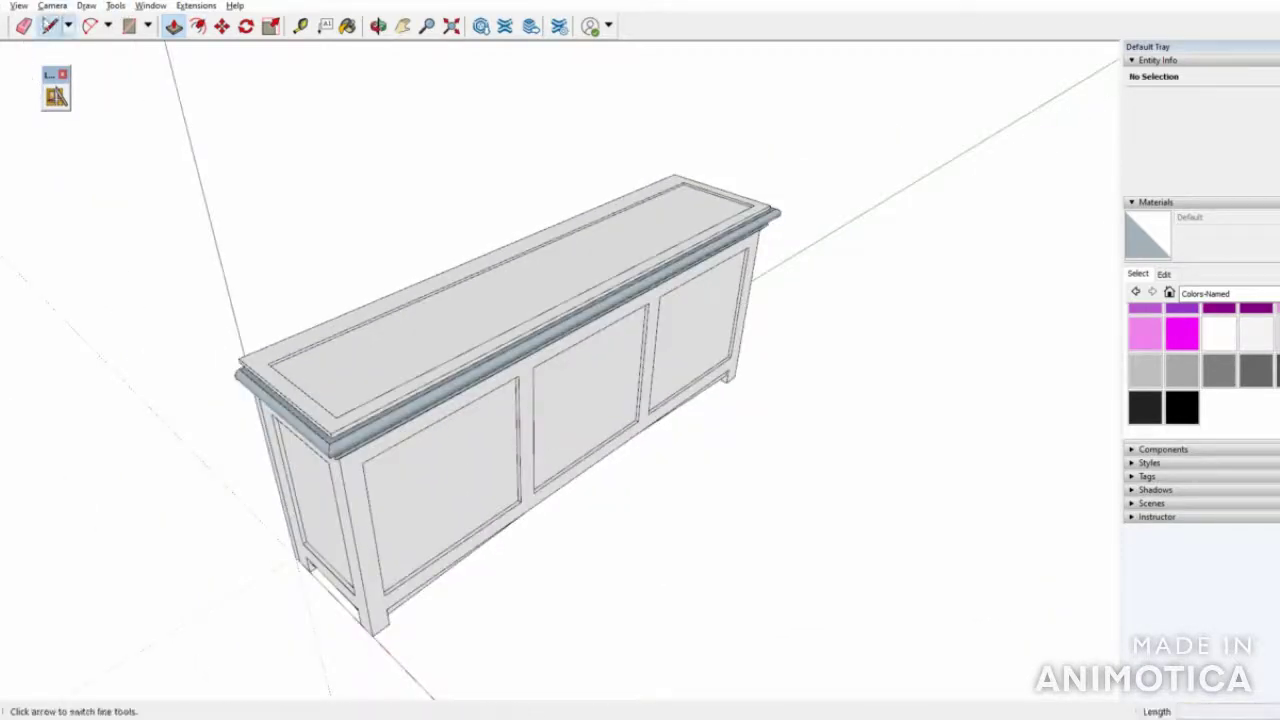
scroll(345, 368, "up", 5)
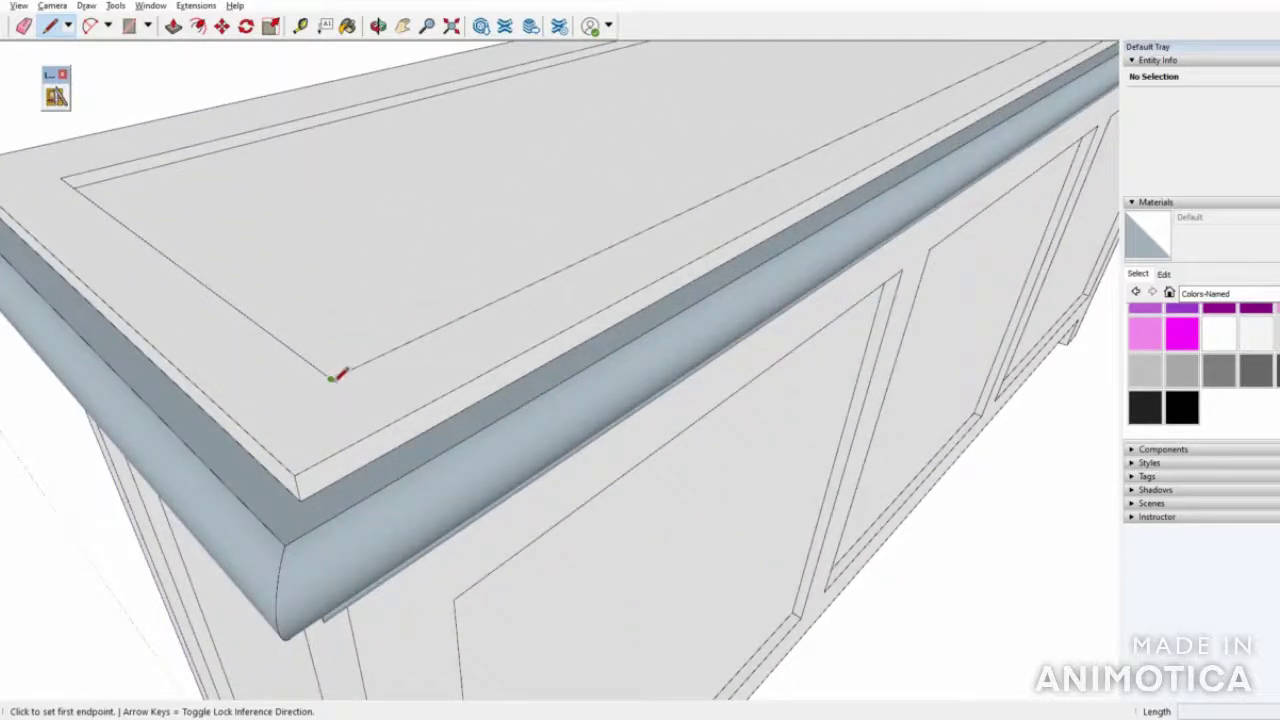
left_click(331, 380)
left_click(293, 470)
scroll(80, 528, "down", 8)
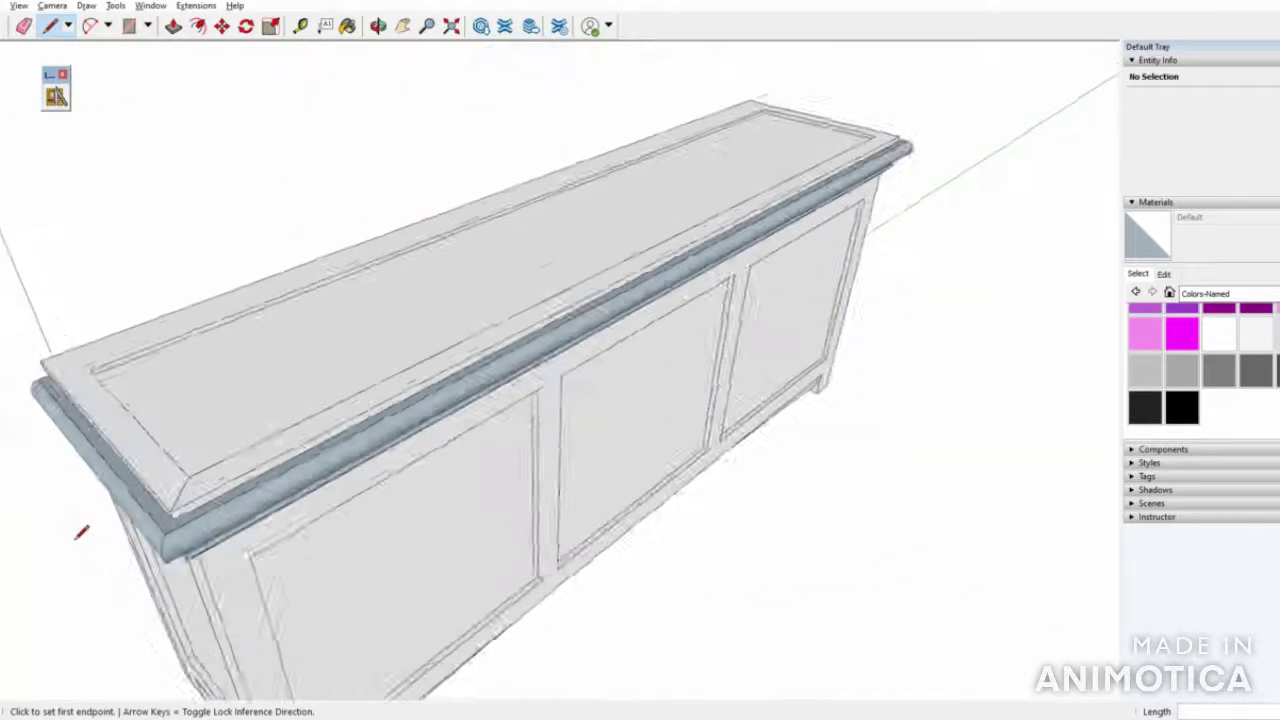
middle_click_drag(803, 257, 638, 262)
scroll(638, 316, "up", 5)
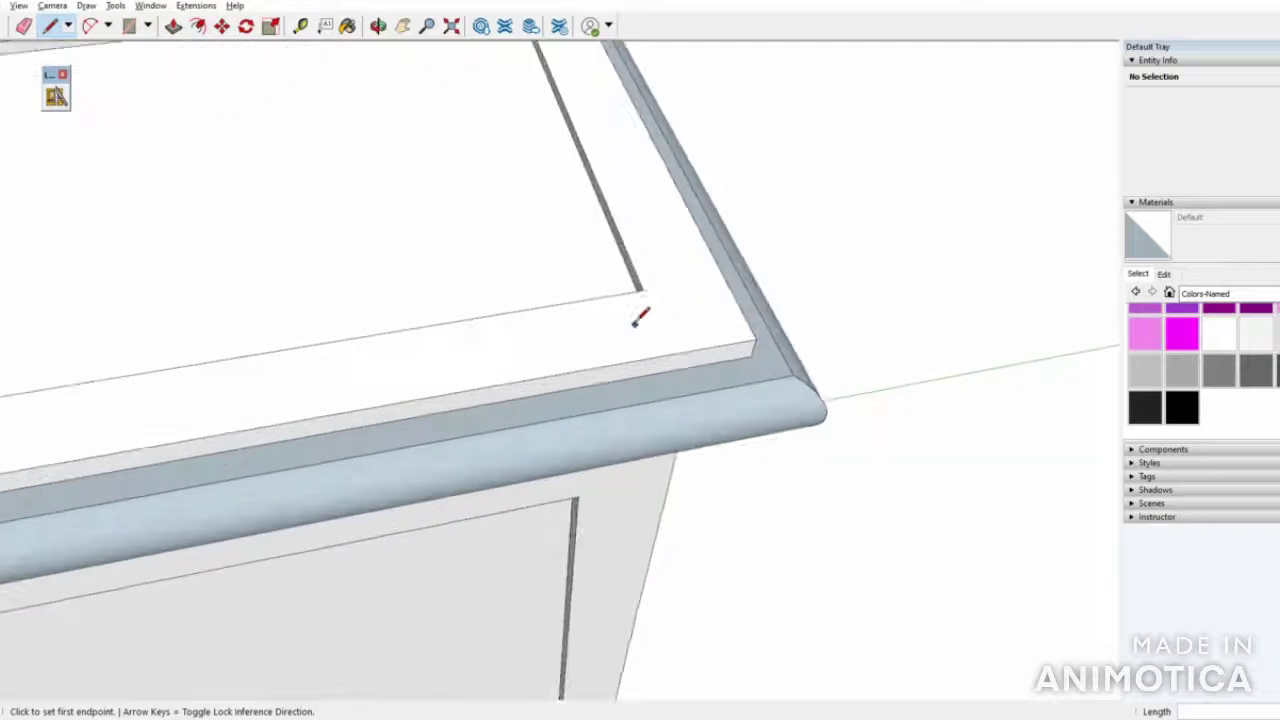
left_click(641, 289)
left_click(752, 338)
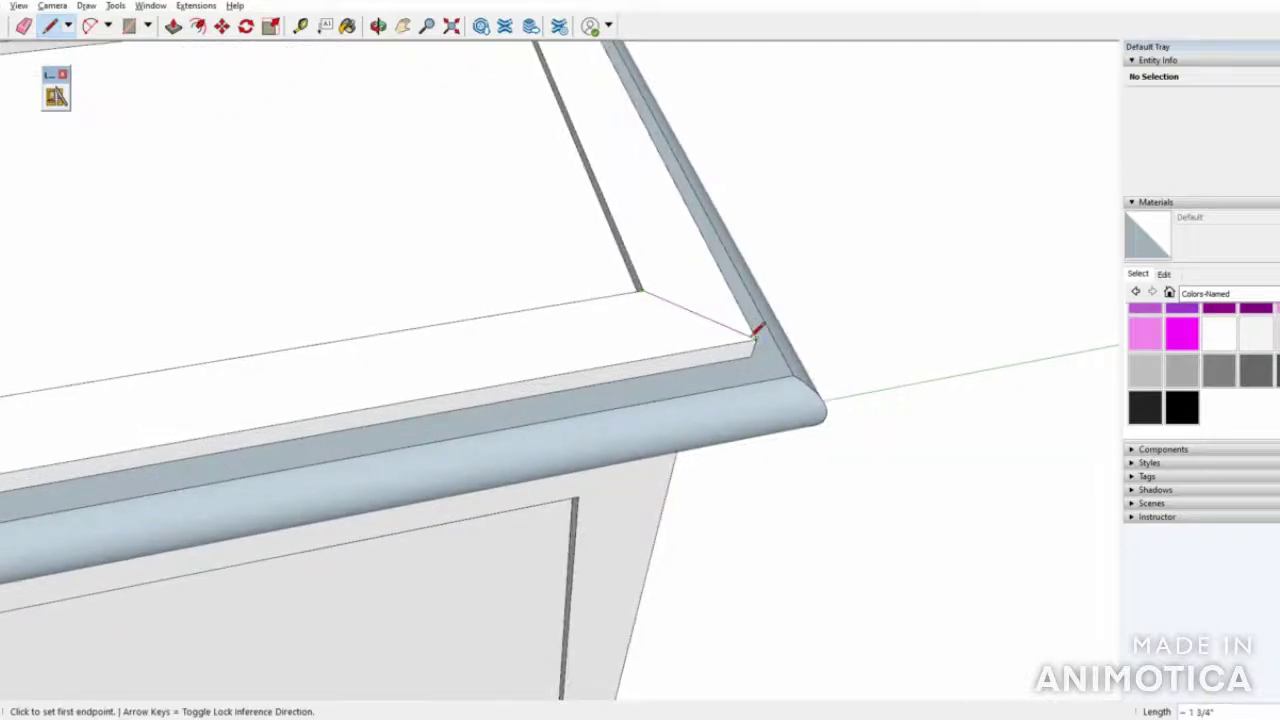
scroll(912, 299, "down", 3)
scroll(912, 299, "down", 5)
Draw a two-point arc across the upper outer corner of the top board's back face, with a bulge of about 1/16"
middle_click_drag(220, 429, 553, 376)
scroll(553, 376, "up", 8)
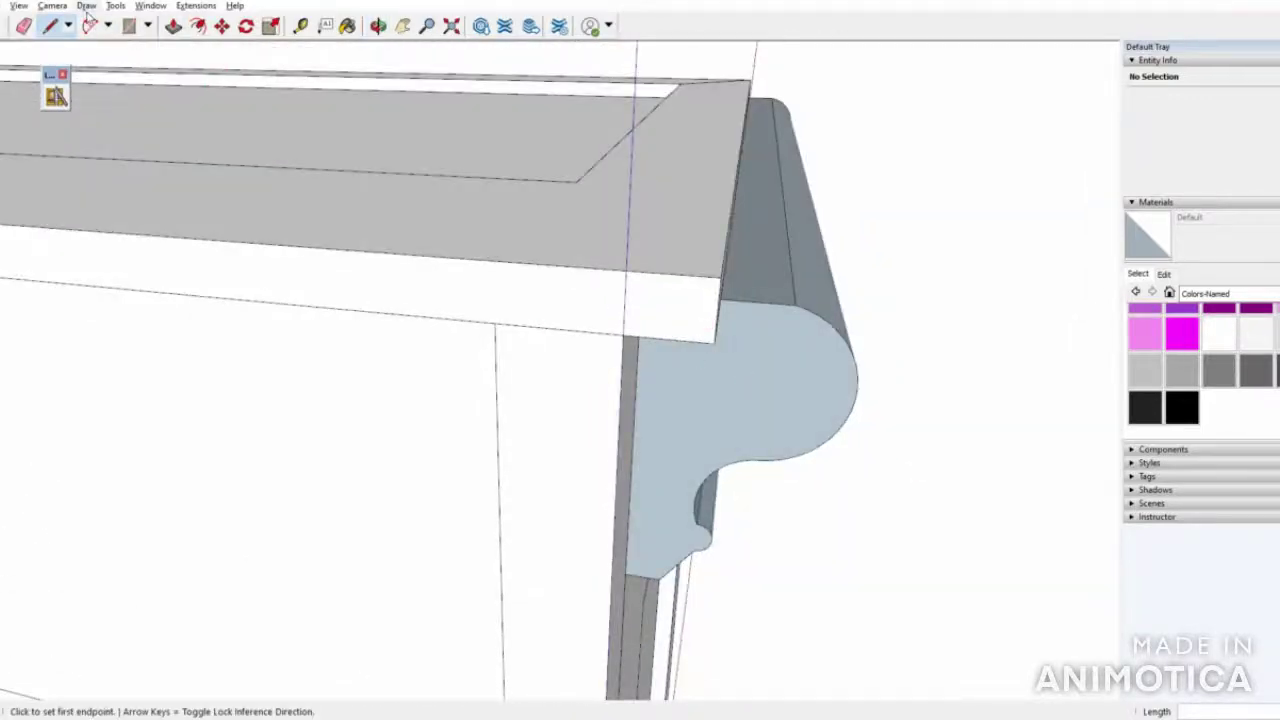
left_click(88, 6)
left_click(91, 8)
left_click(92, 27)
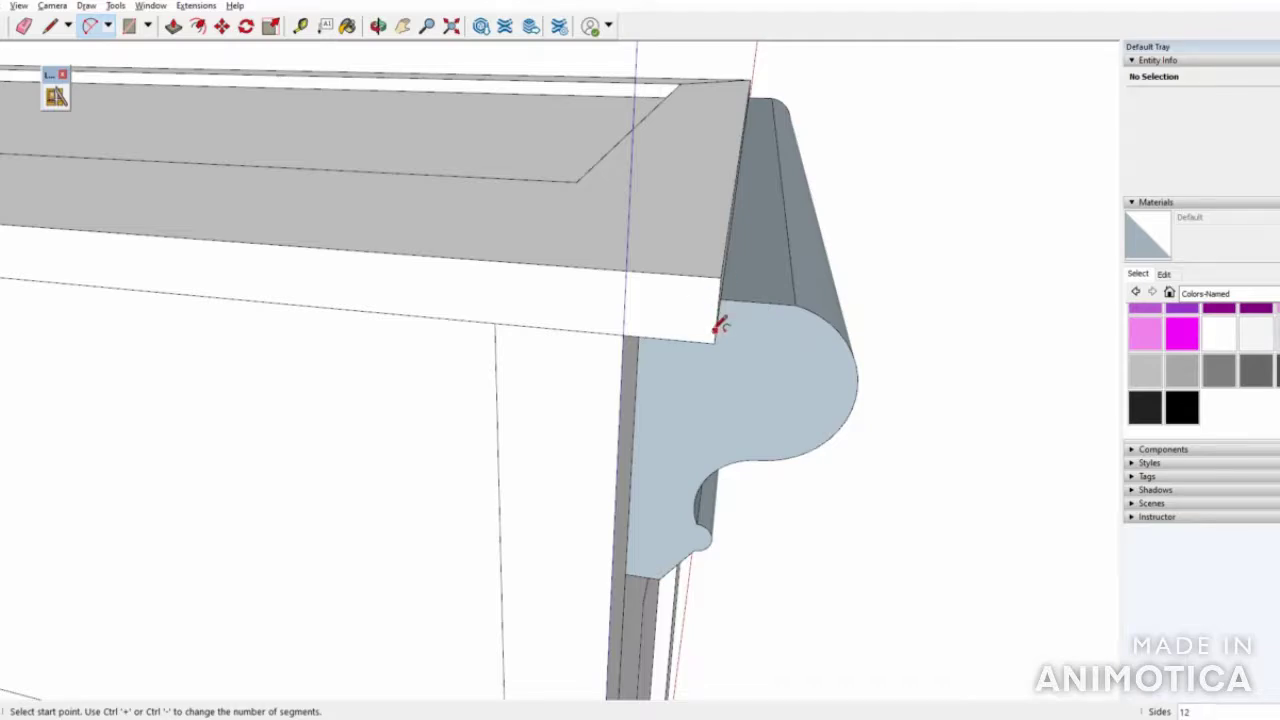
scroll(716, 327, "up", 2)
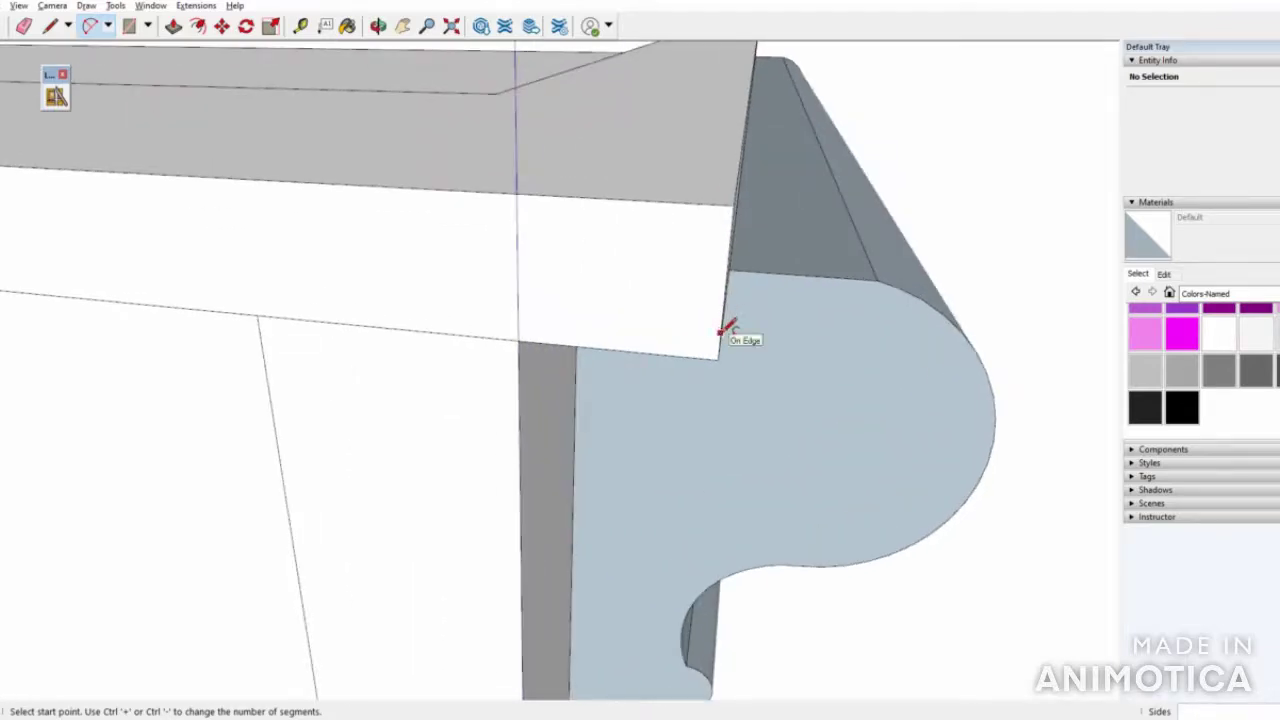
left_click(720, 331)
left_click(645, 201)
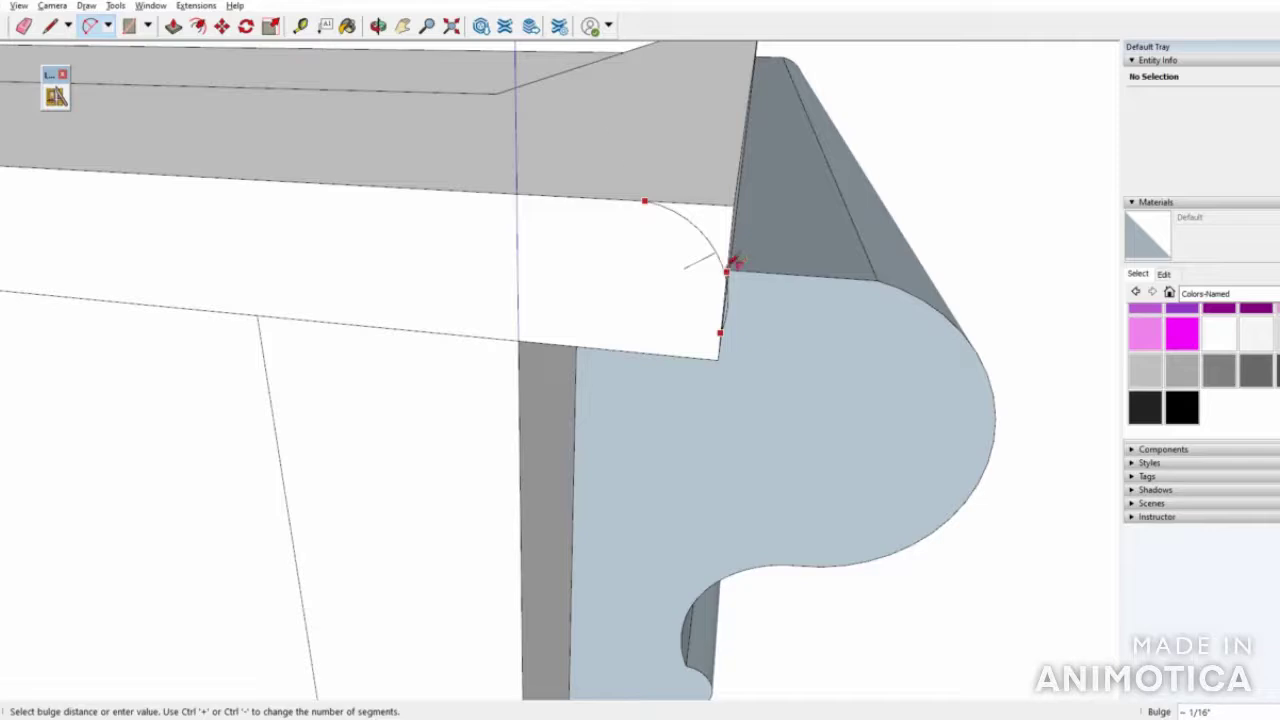
scroll(735, 263, "up", 3)
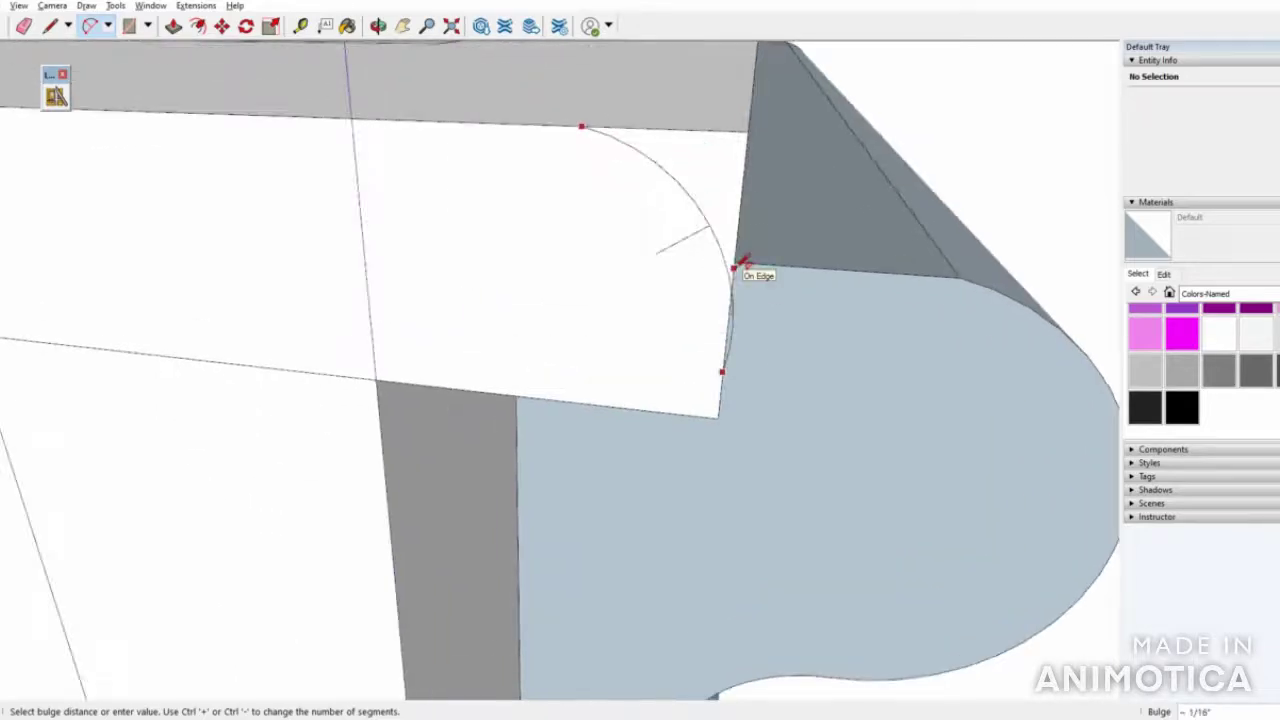
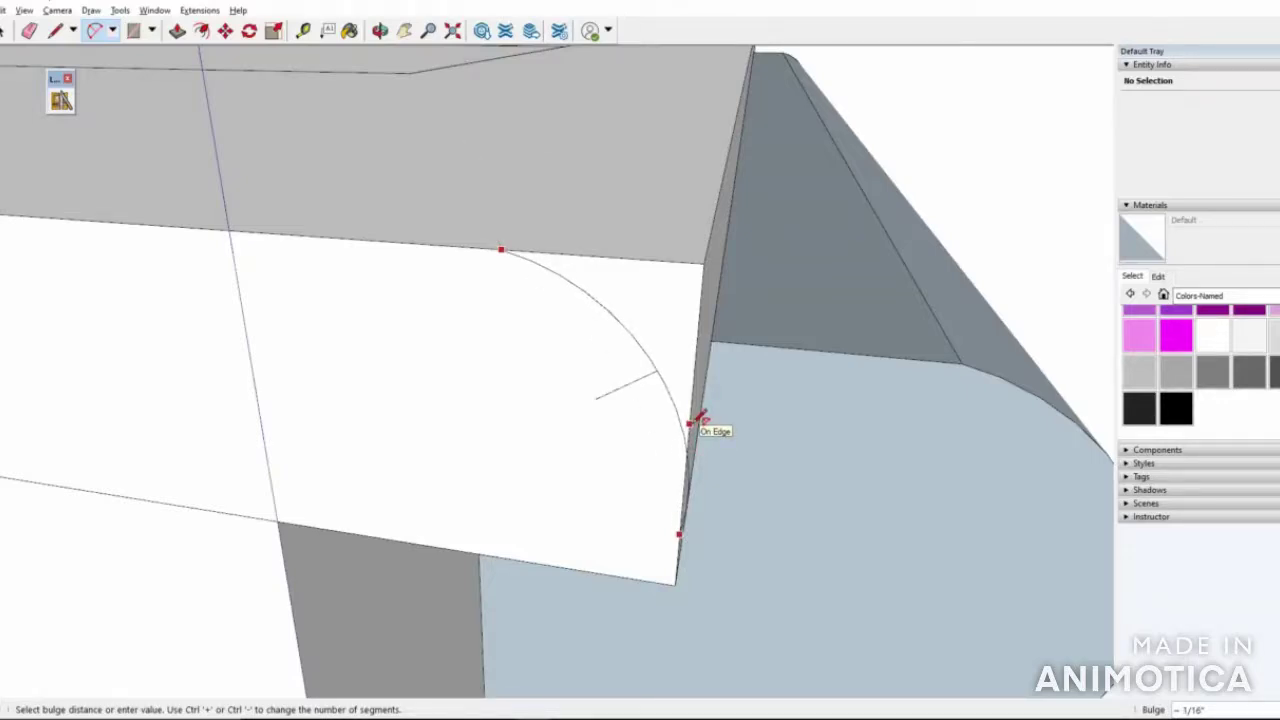
left_click(698, 420)
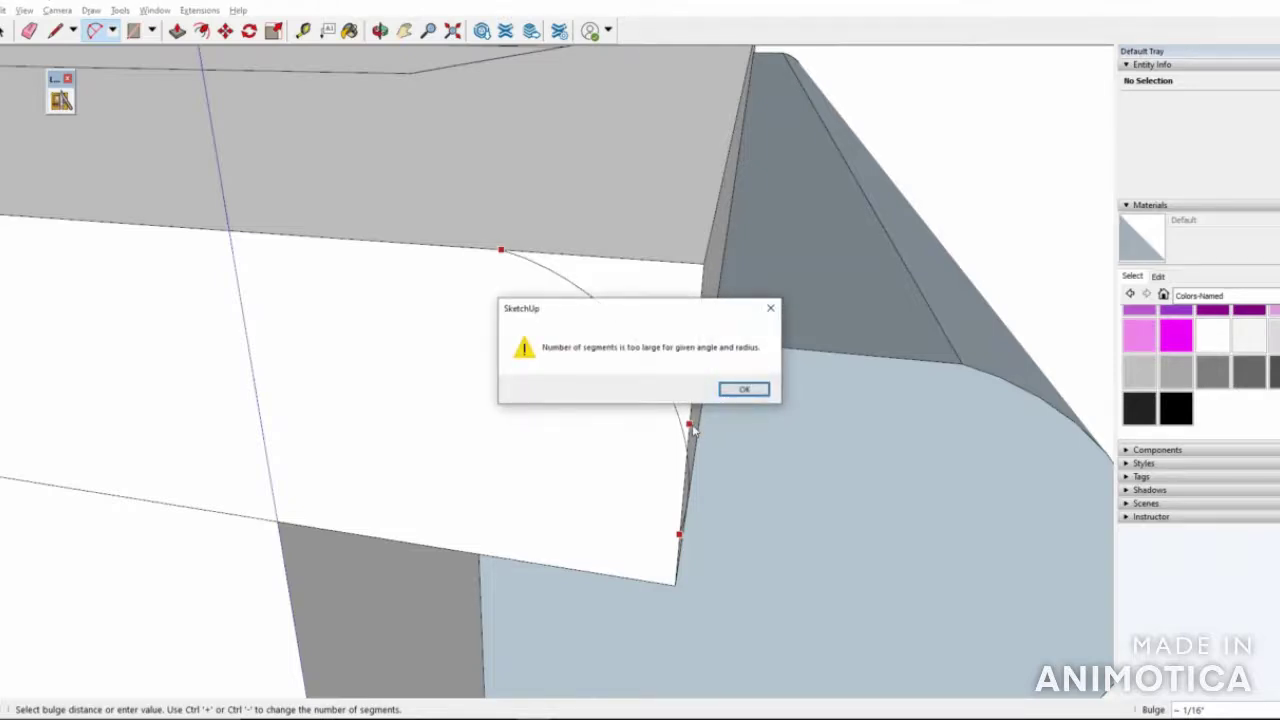
key("Return")
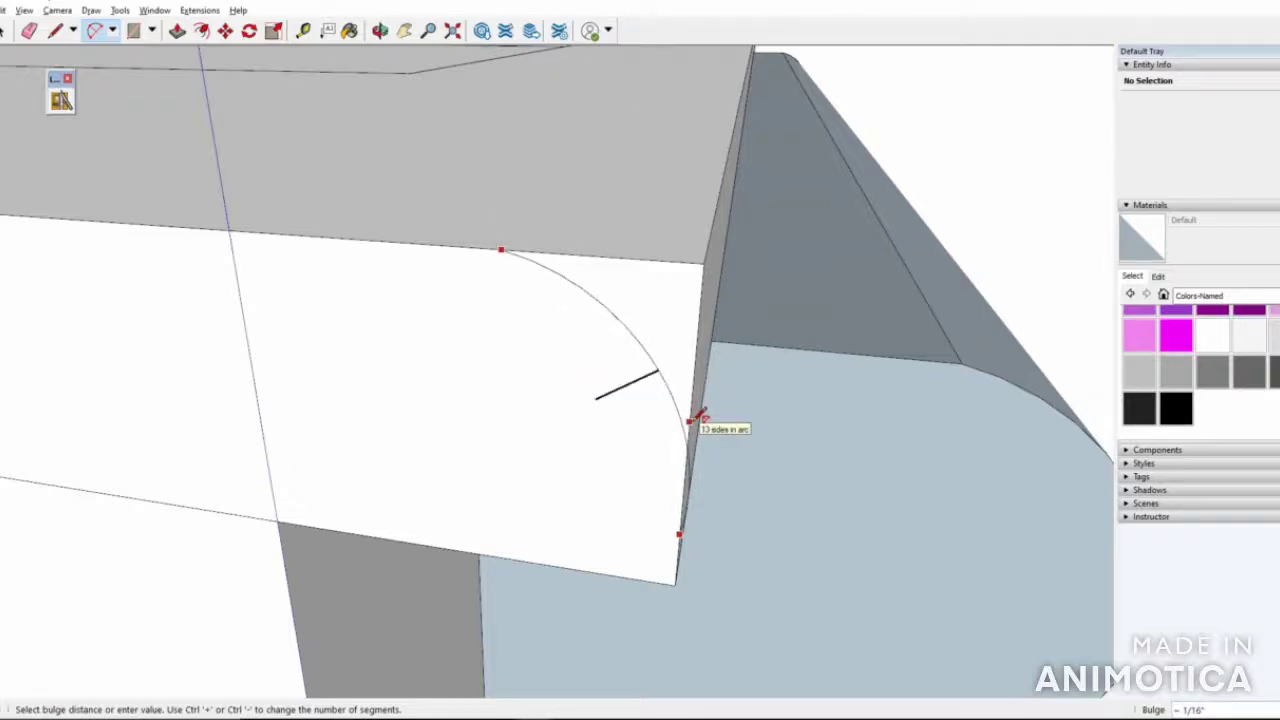
key("ctrl+plus")
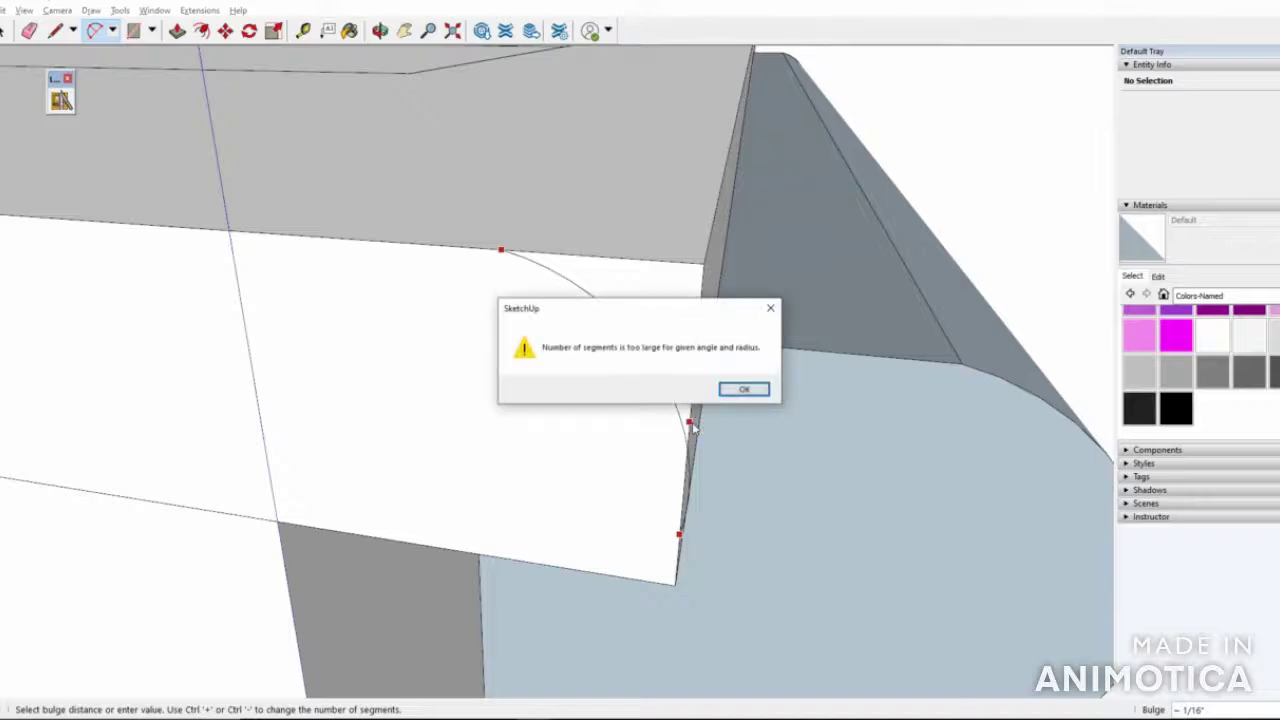
left_click(724, 395)
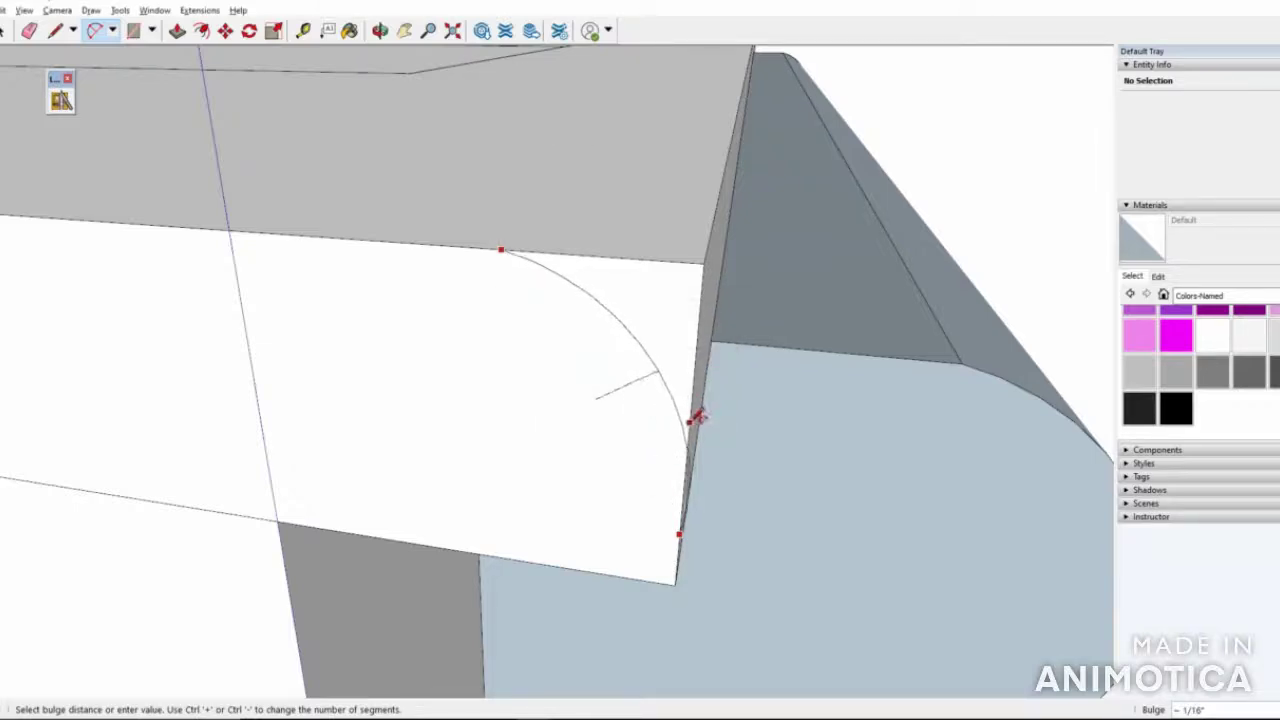
left_click(689, 421)
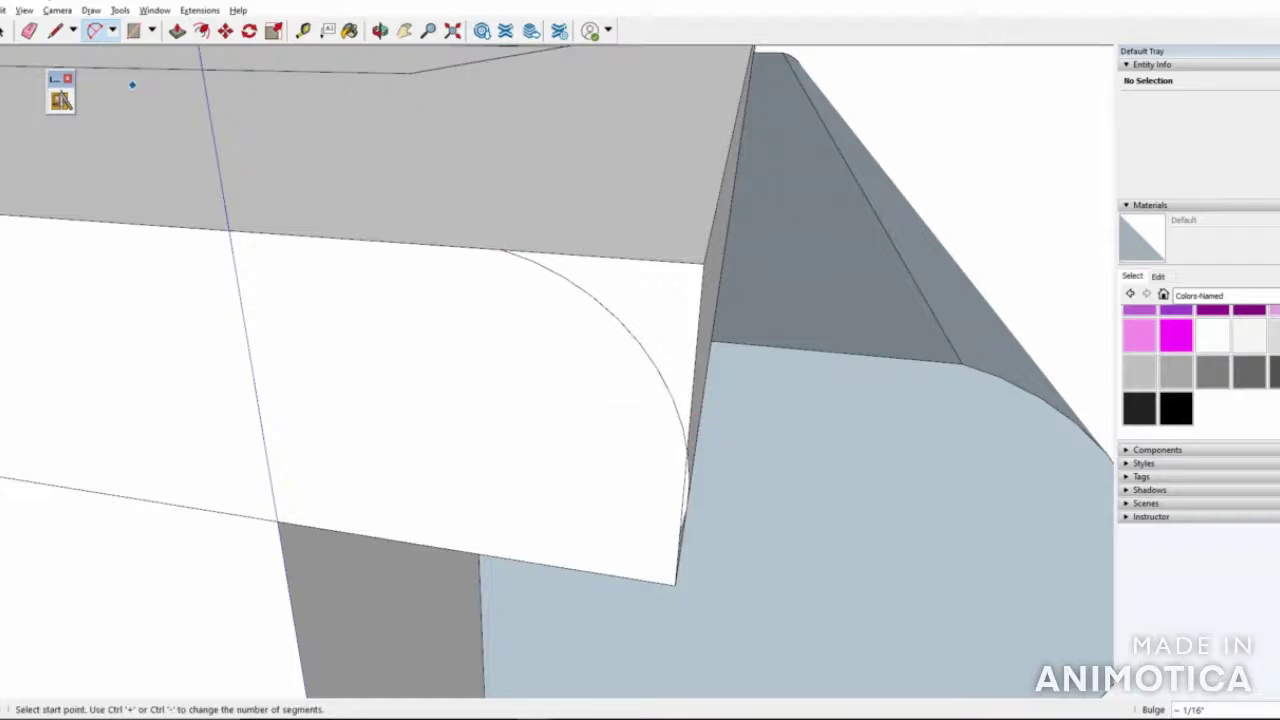
Erase the excess sliver where the arc bulges past the side edge of the top board's back face
left_click(30, 32)
scroll(745, 488, "up", 4)
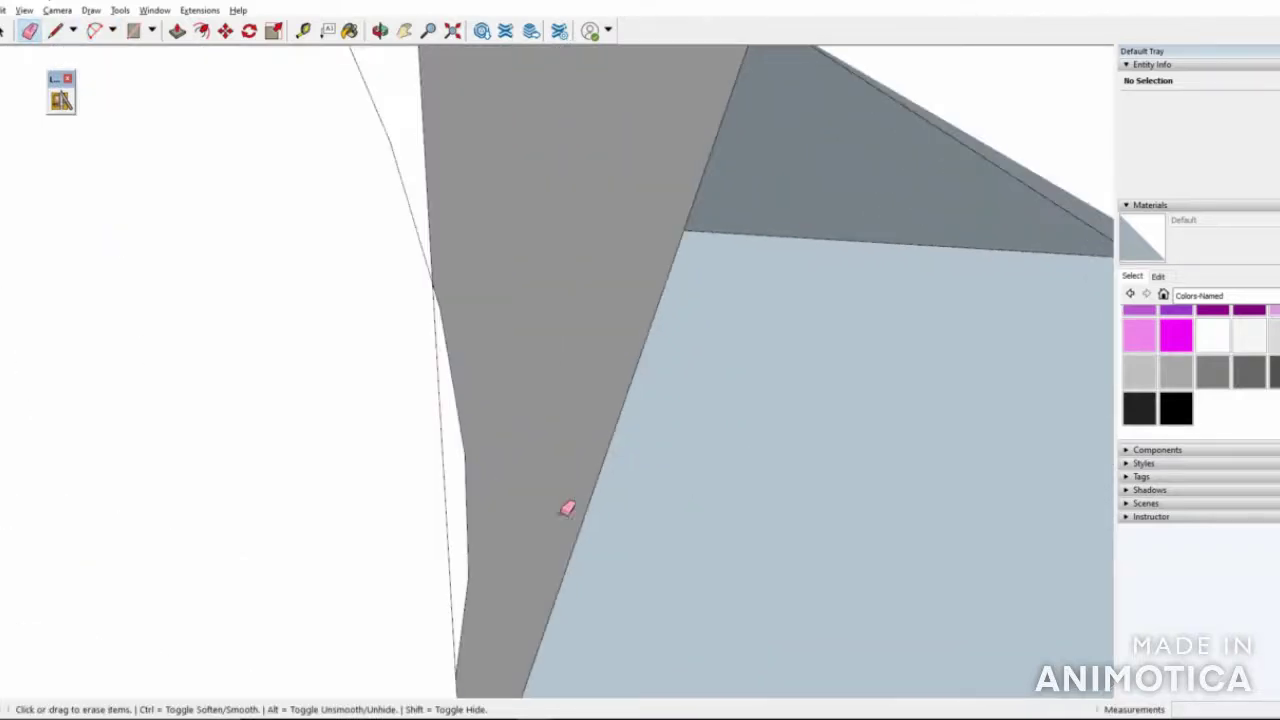
Erase the leftover edge beside the moulding at the end of the cabinet
scroll(567, 508, "down", 1)
left_click_drag(500, 548, 489, 427)
scroll(513, 458, "down", 2)
scroll(513, 458, "down", 3)
Run the small arc-cut corner profile along the top's outer edges with Follow Me to round over both short ends and the long front
middle_click_drag(471, 491, 262, 58)
left_click(177, 30)
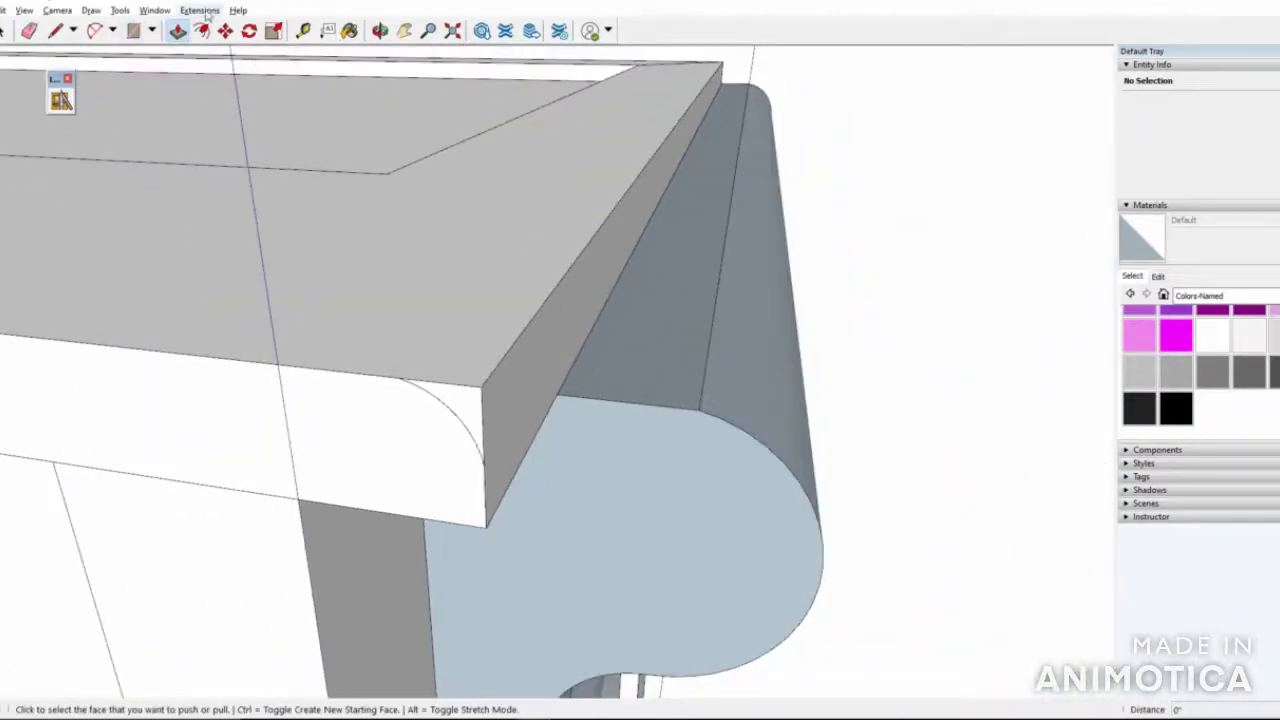
left_click(119, 11)
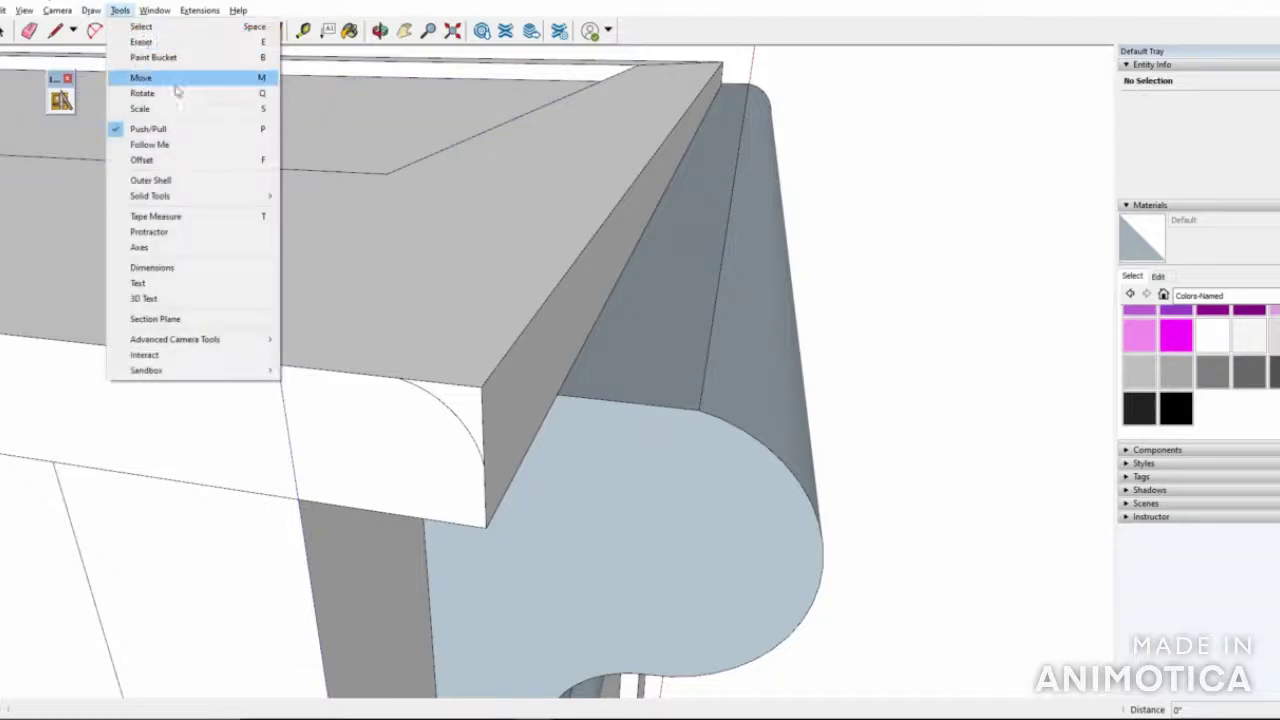
left_click(171, 148)
middle_click_drag(206, 206, 372, 415)
scroll(400, 428, "down", 5)
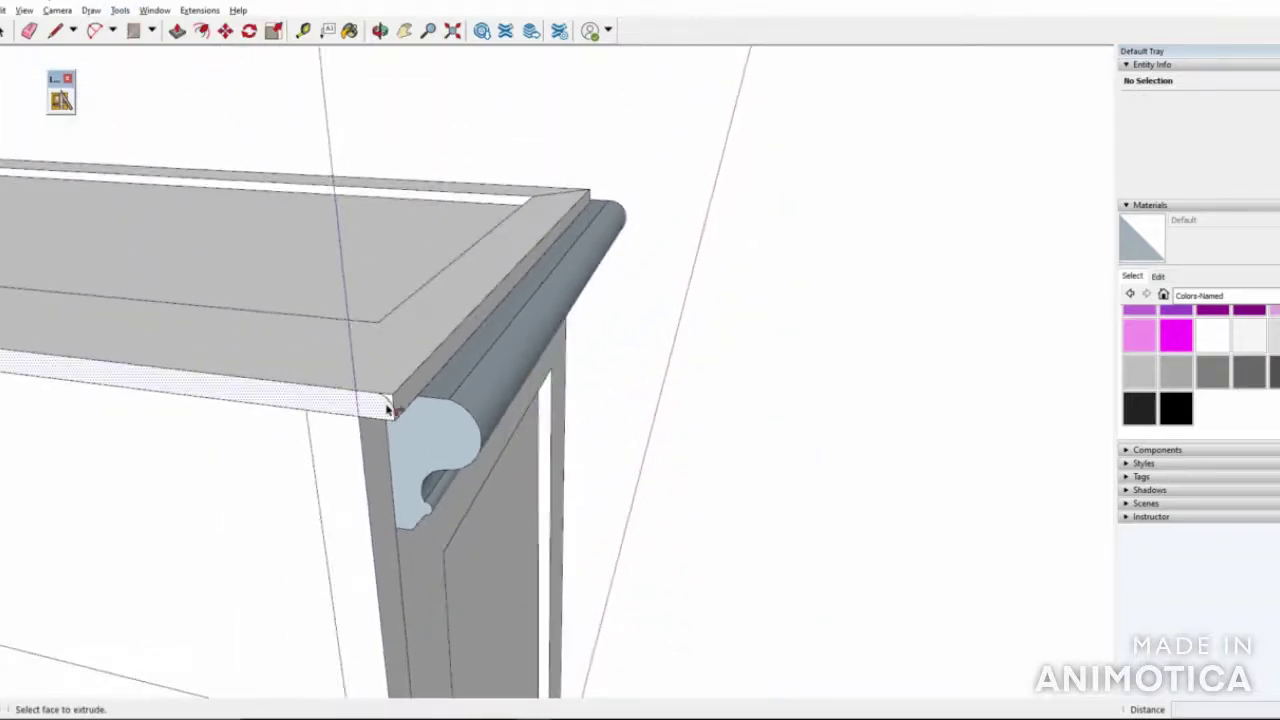
scroll(458, 448, "down", 4)
scroll(486, 400, "up", 5)
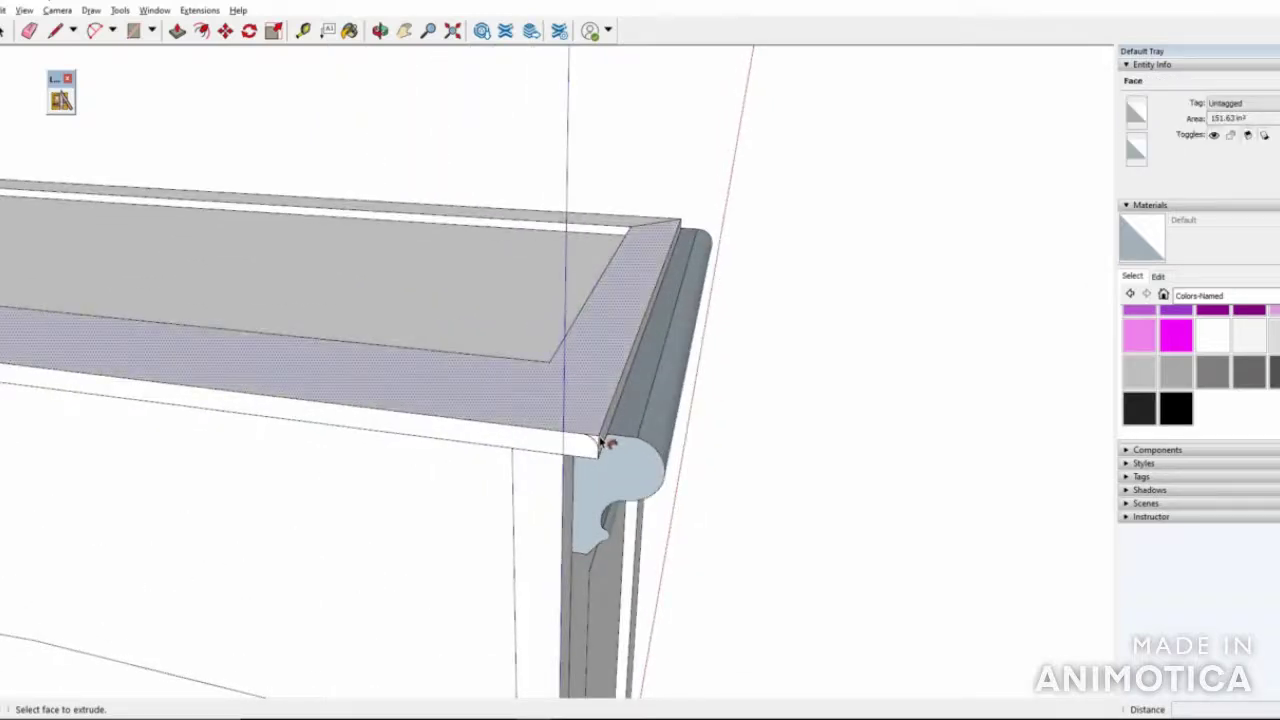
left_click(600, 443)
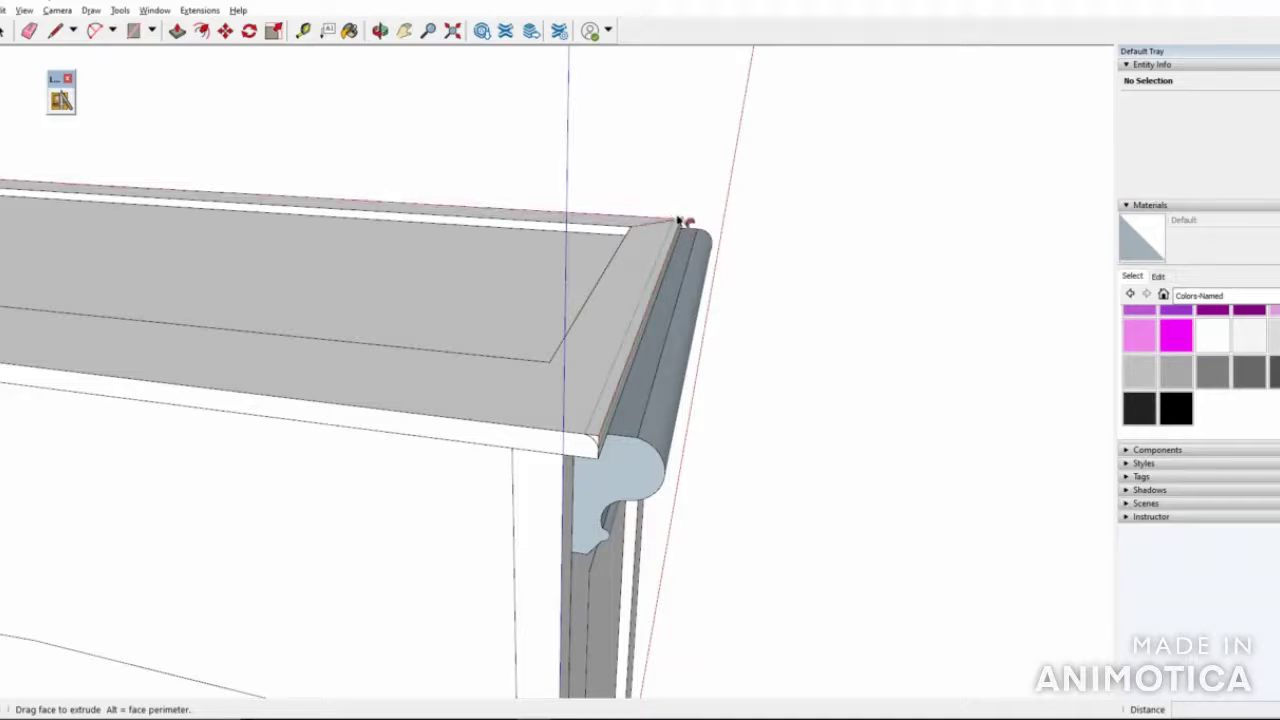
scroll(625, 208, "down", 6)
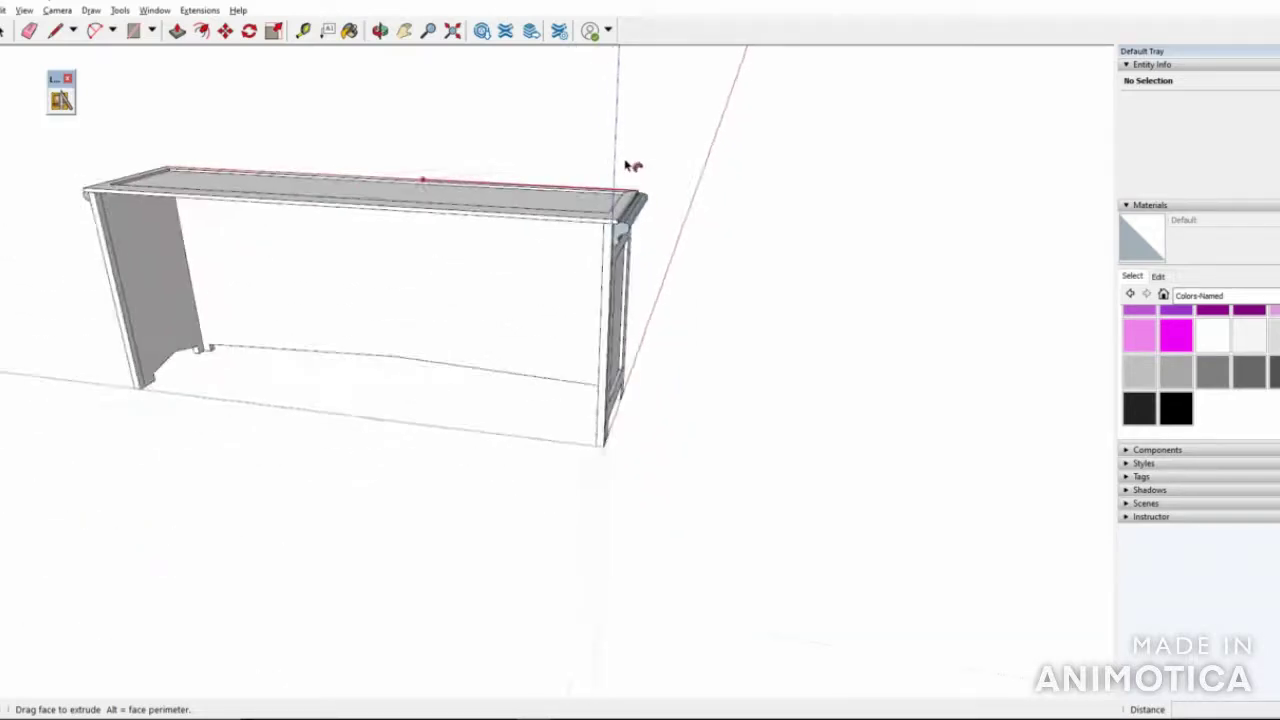
scroll(625, 165, "down", 3)
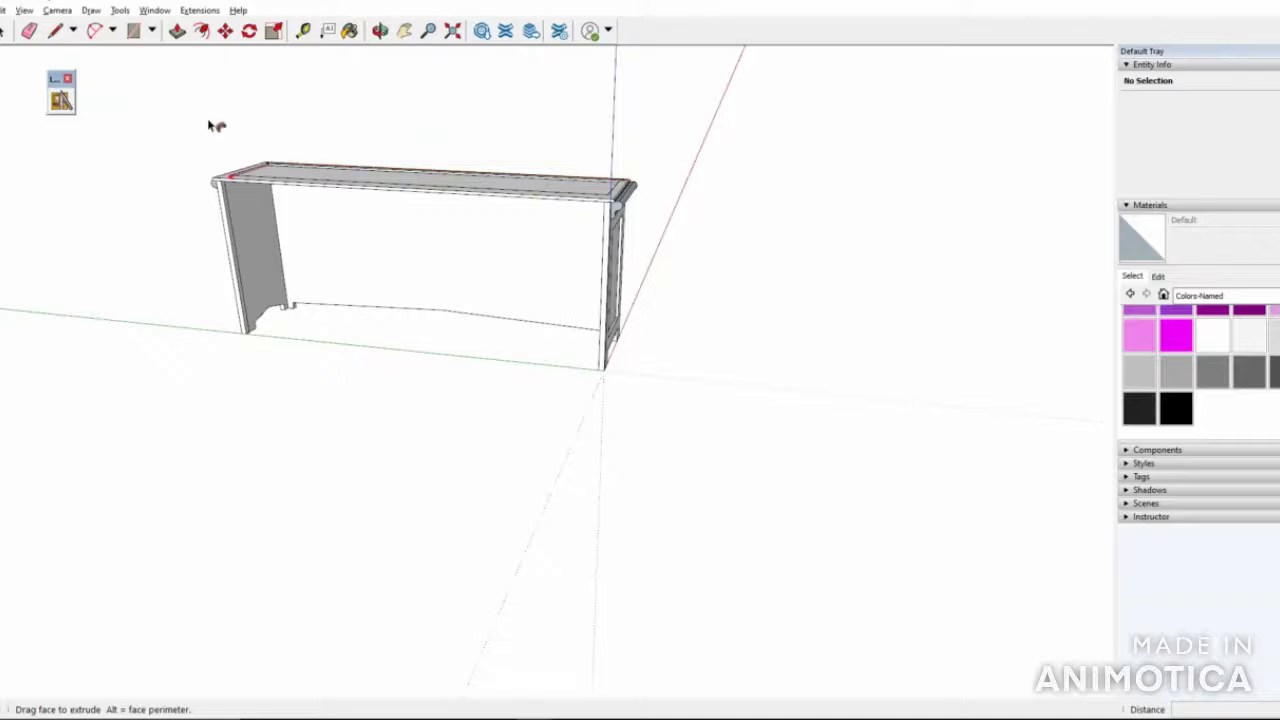
scroll(246, 149, "up", 8)
middle_click_drag(270, 175, 292, 199)
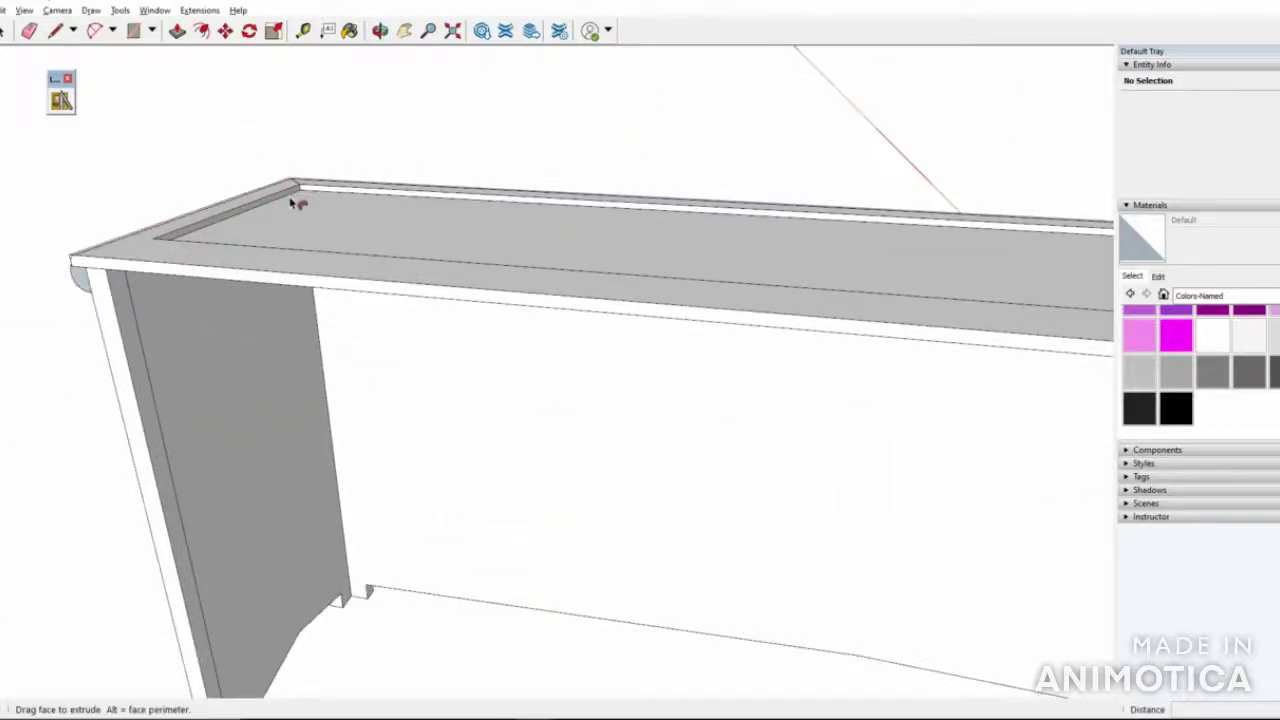
left_click(72, 260)
Soften the line below the rounded edge along the top's long front side
middle_click_drag(583, 293, 204, 168)
scroll(204, 168, "down", 5)
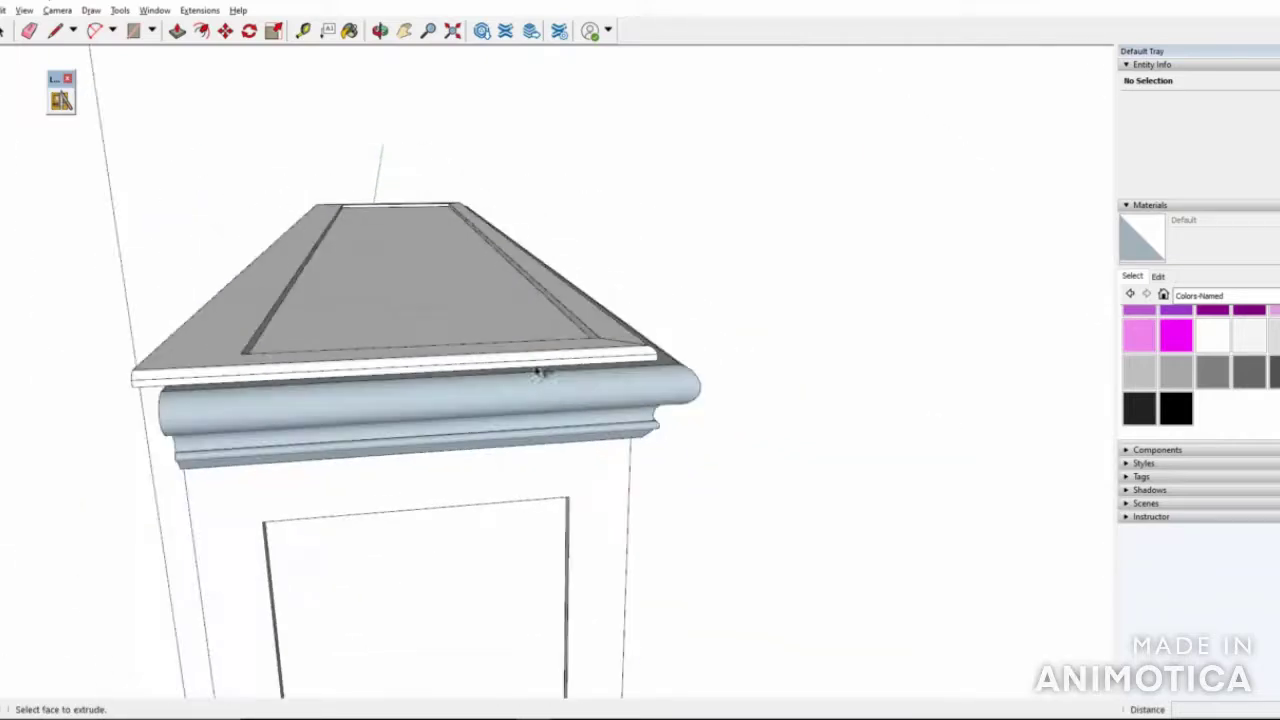
middle_click_drag(538, 373, 620, 397)
scroll(469, 309, "up", 4)
scroll(740, 377, "down", 1)
middle_click_drag(740, 377, 520, 396)
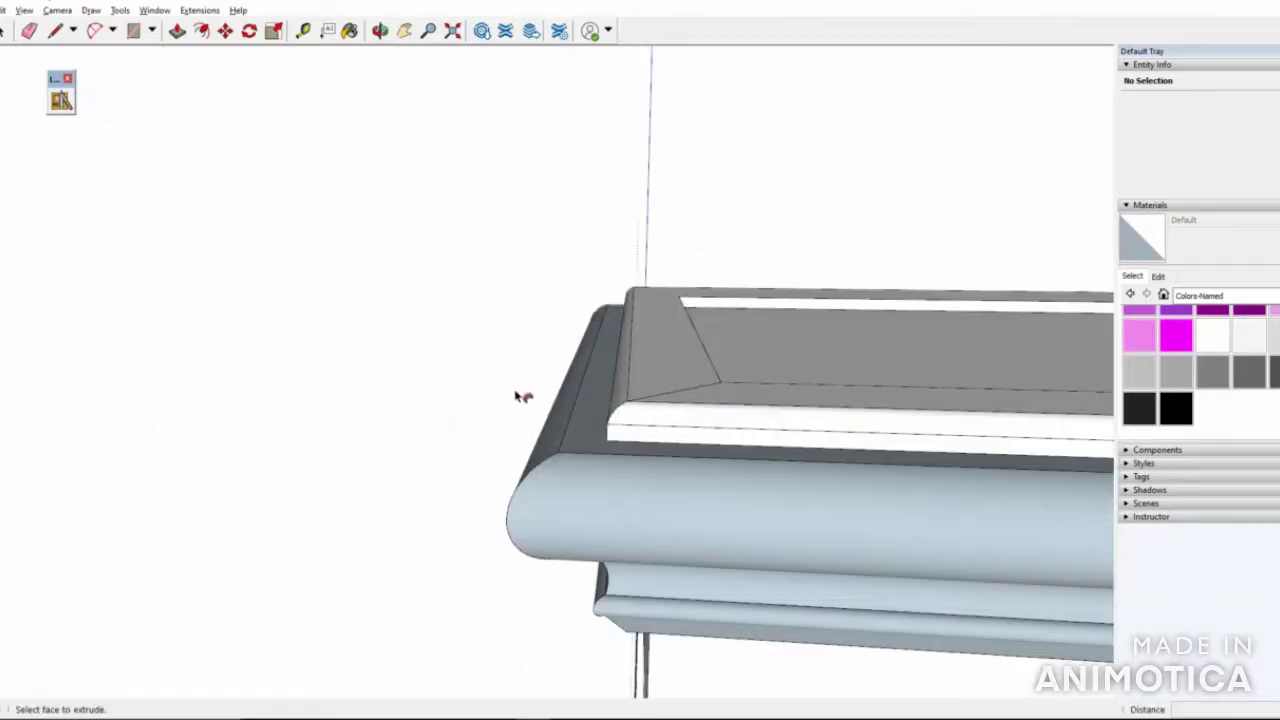
left_click(4, 31)
scroll(625, 425, "up", 2)
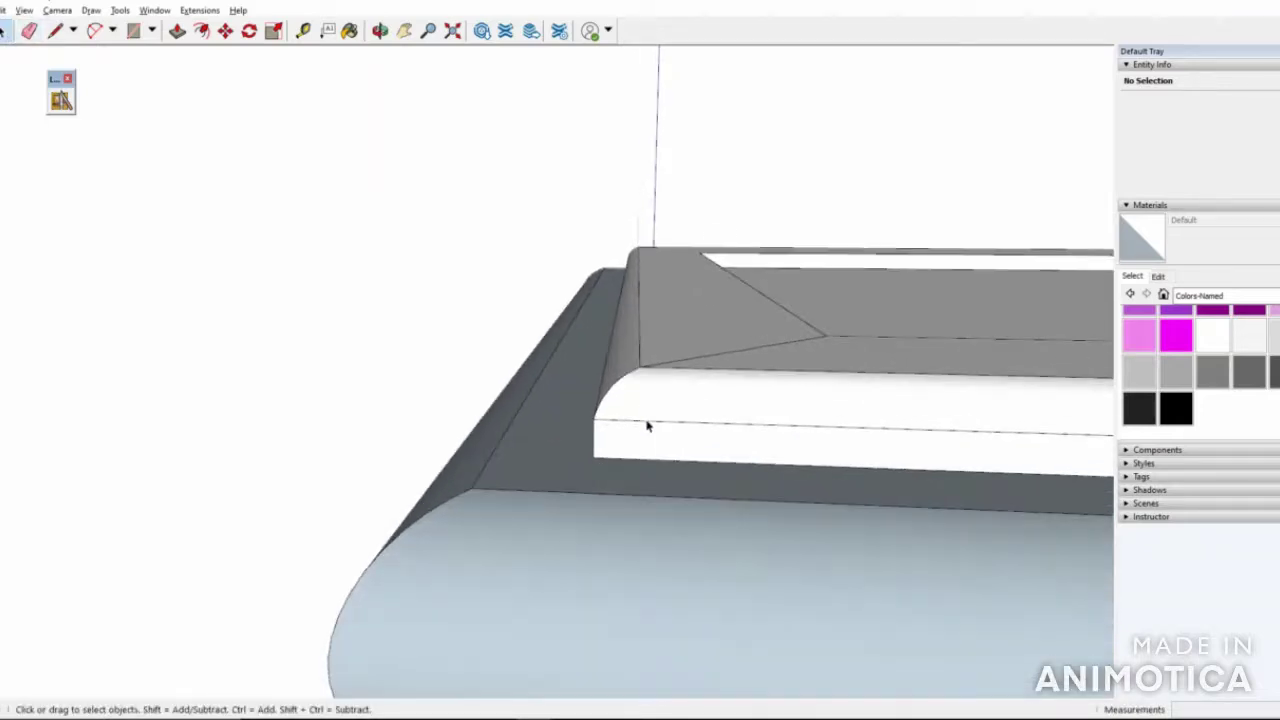
right_click(647, 425)
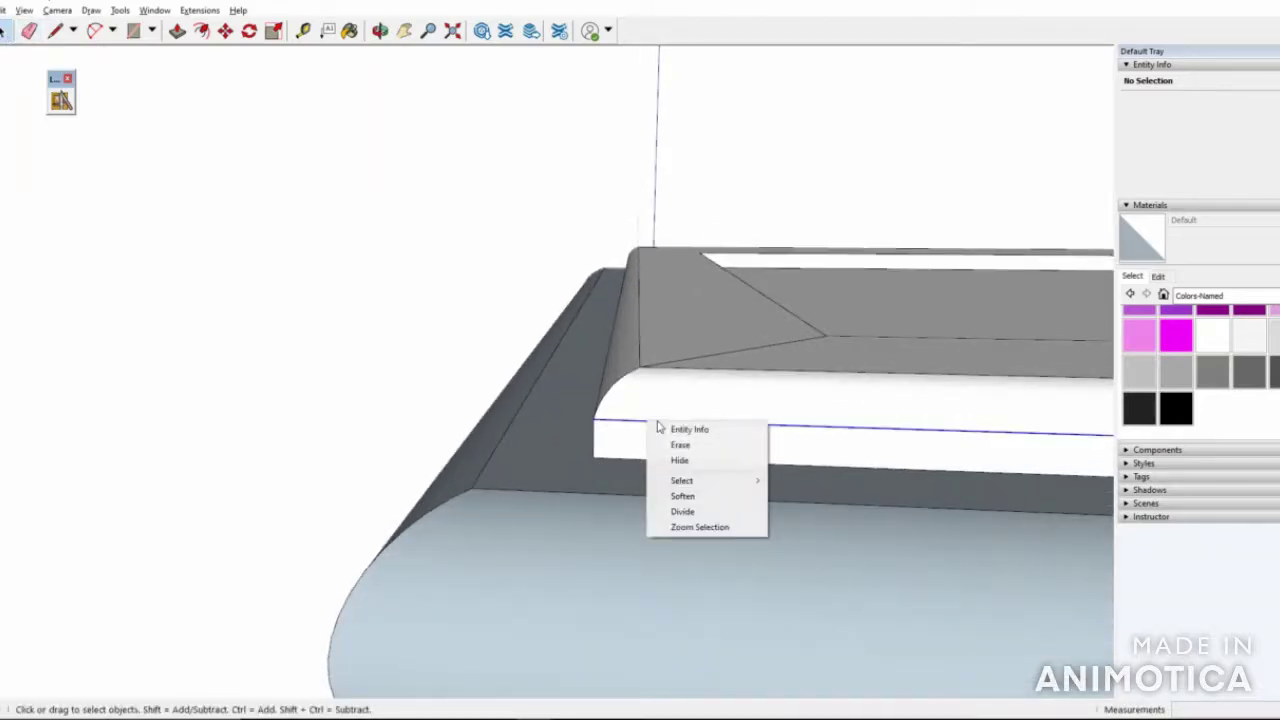
left_click(682, 497)
middle_click_drag(609, 463, 518, 322)
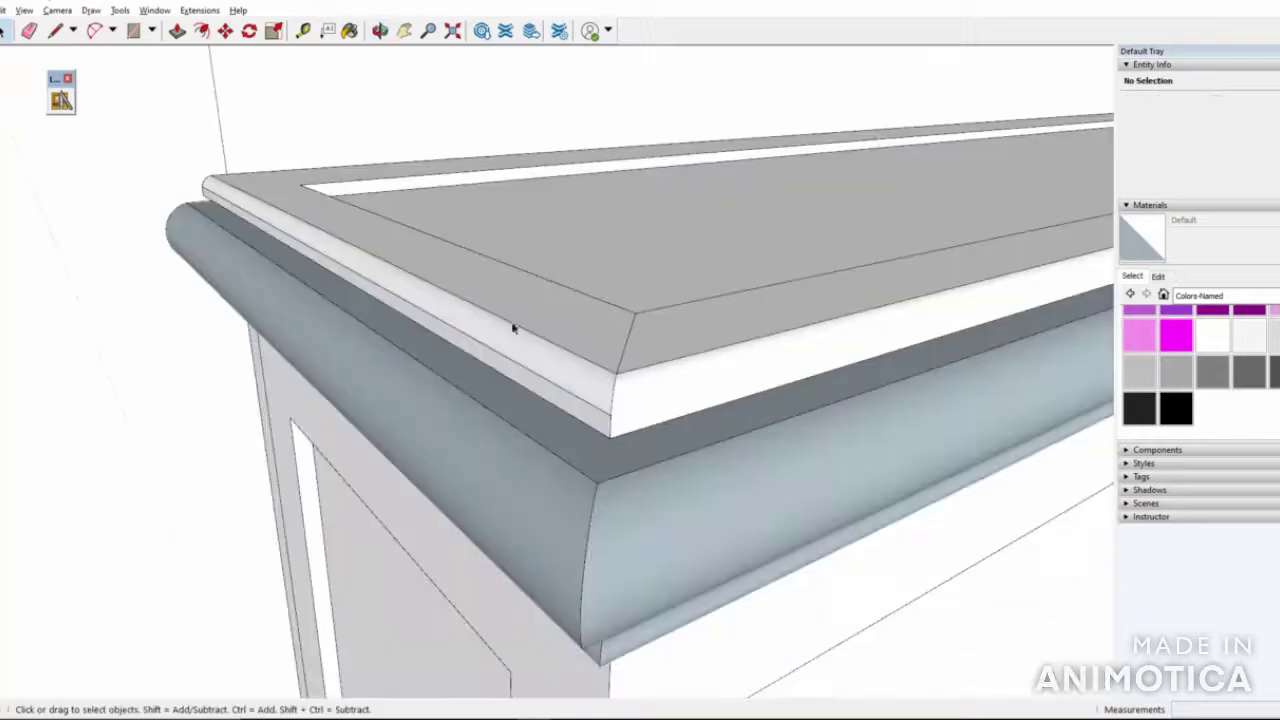
Soften the 13" line below the rounded edge on the adjoining short end of the top
right_click(553, 382)
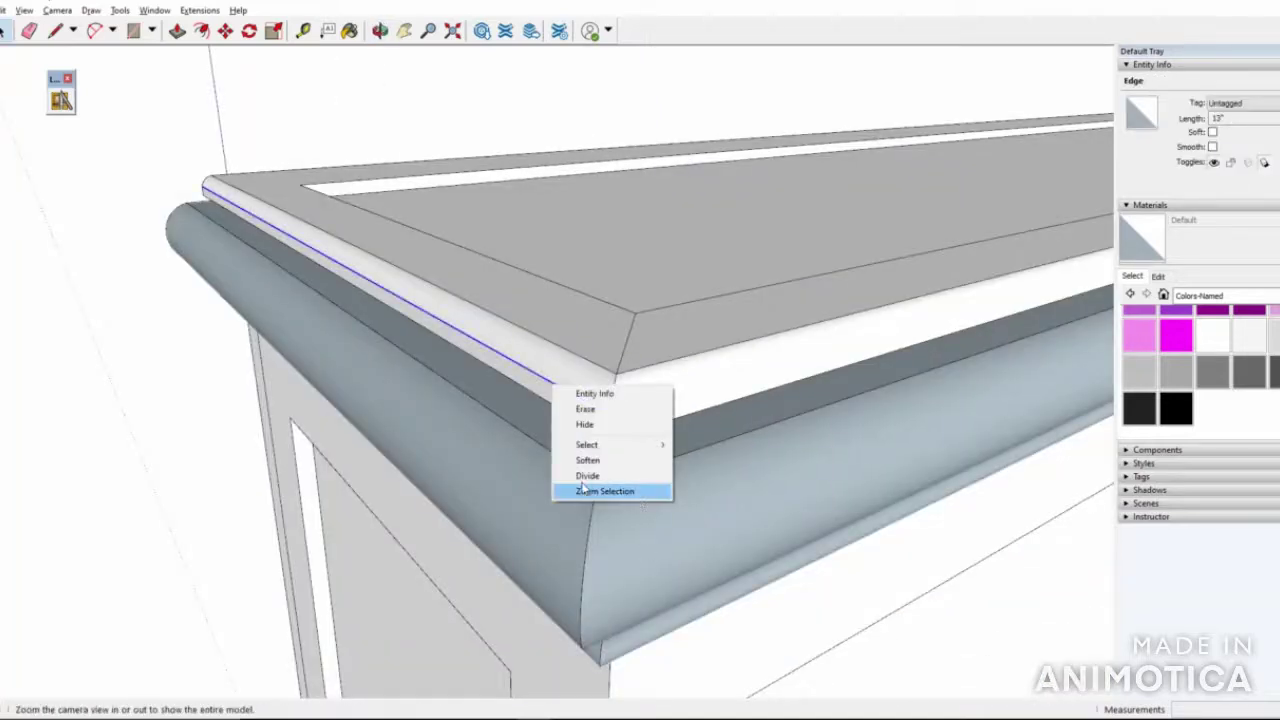
left_click(586, 474)
scroll(260, 312, "down", 2)
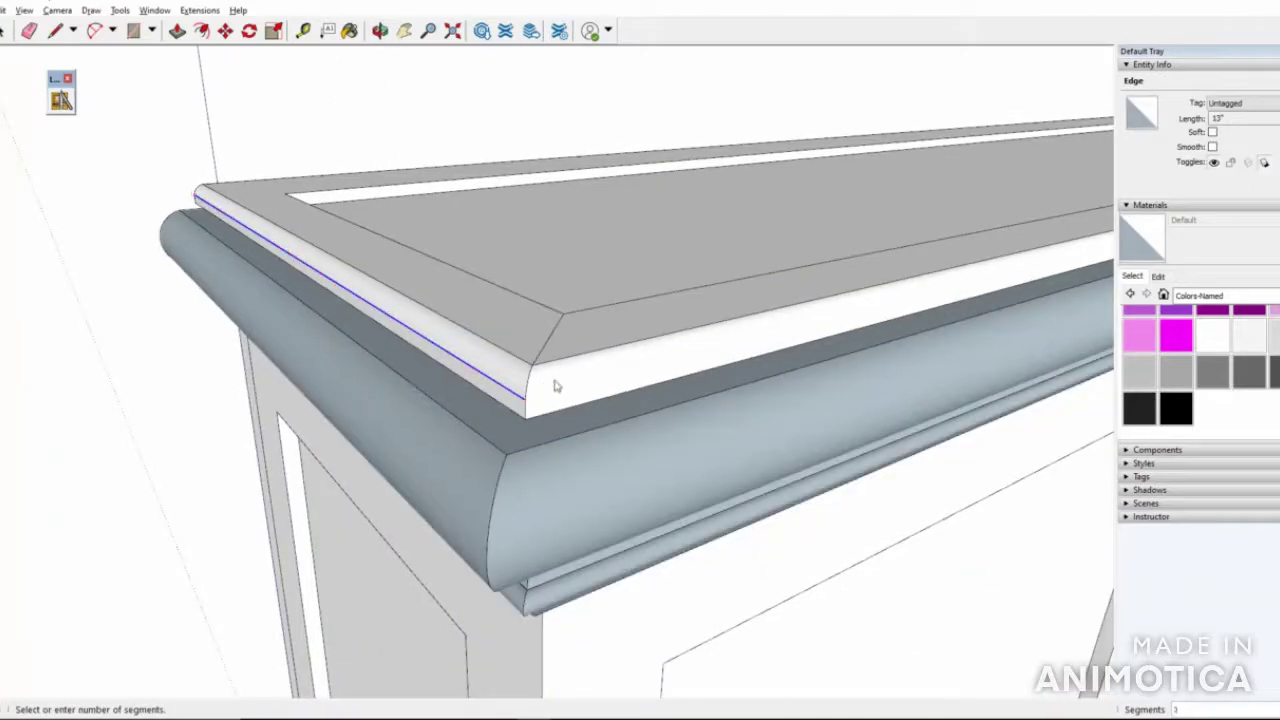
key("Escape")
right_click(516, 396)
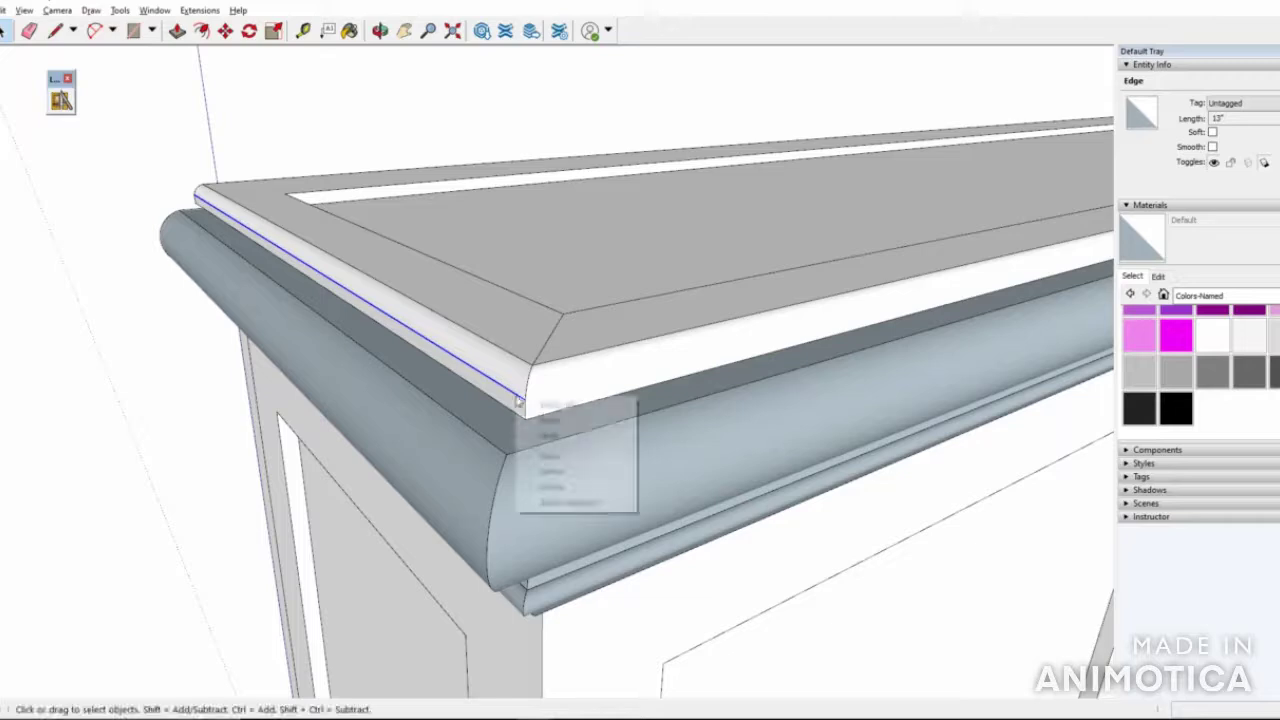
left_click(552, 472)
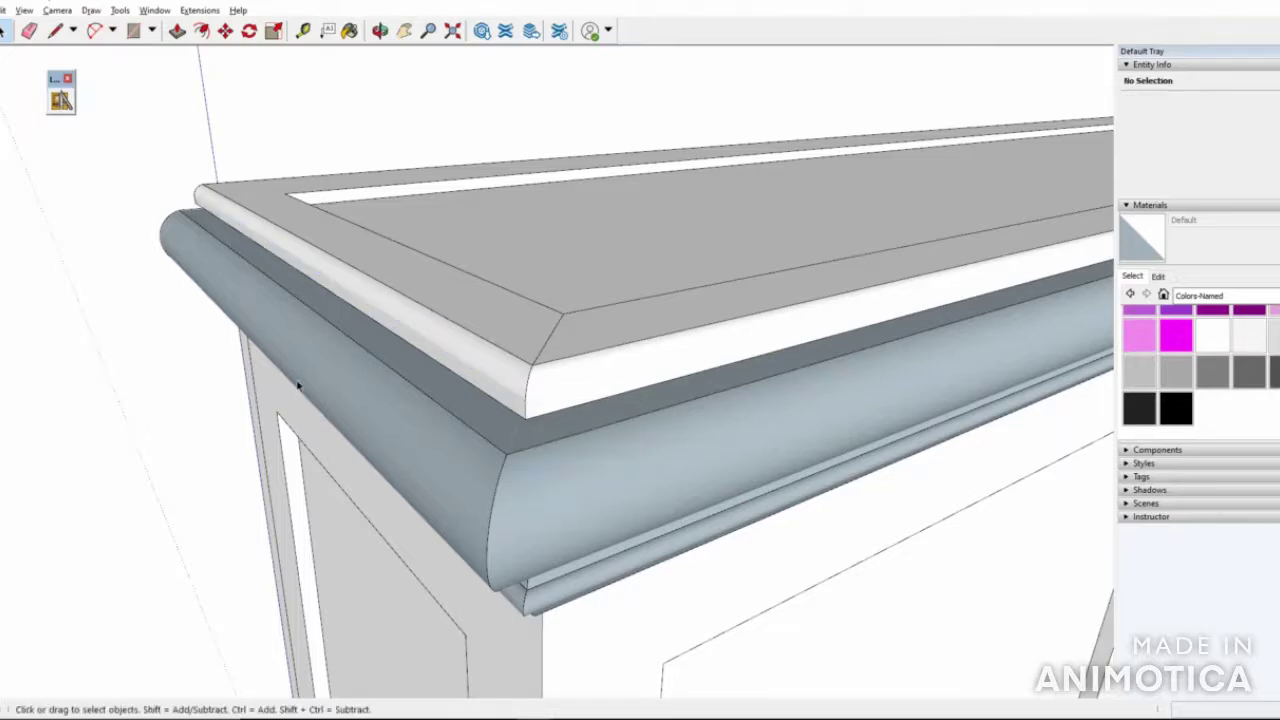
left_click(209, 391)
Soften the matching 13" line below the rounded edge on the opposite short end of the top
scroll(209, 391, "down", 6)
middle_click_drag(575, 313, 937, 517)
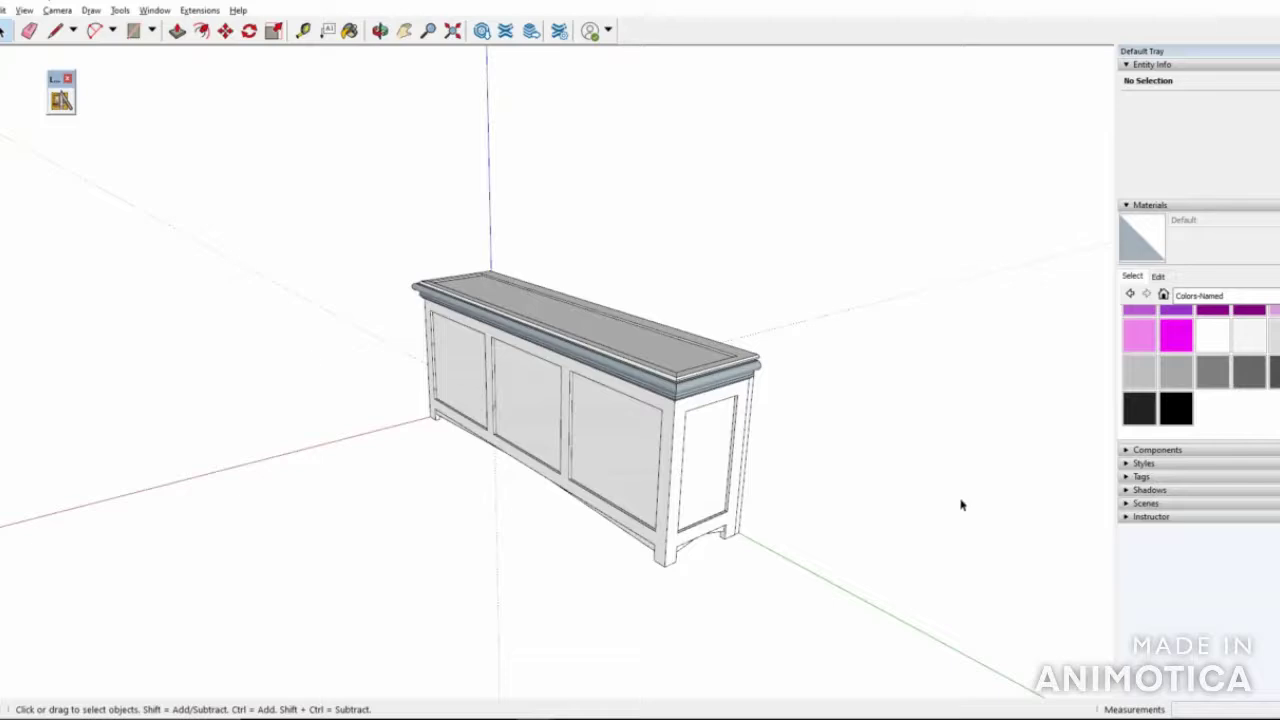
scroll(580, 337, "up", 6)
scroll(650, 354, "up", 8)
middle_click_drag(620, 369, 634, 443)
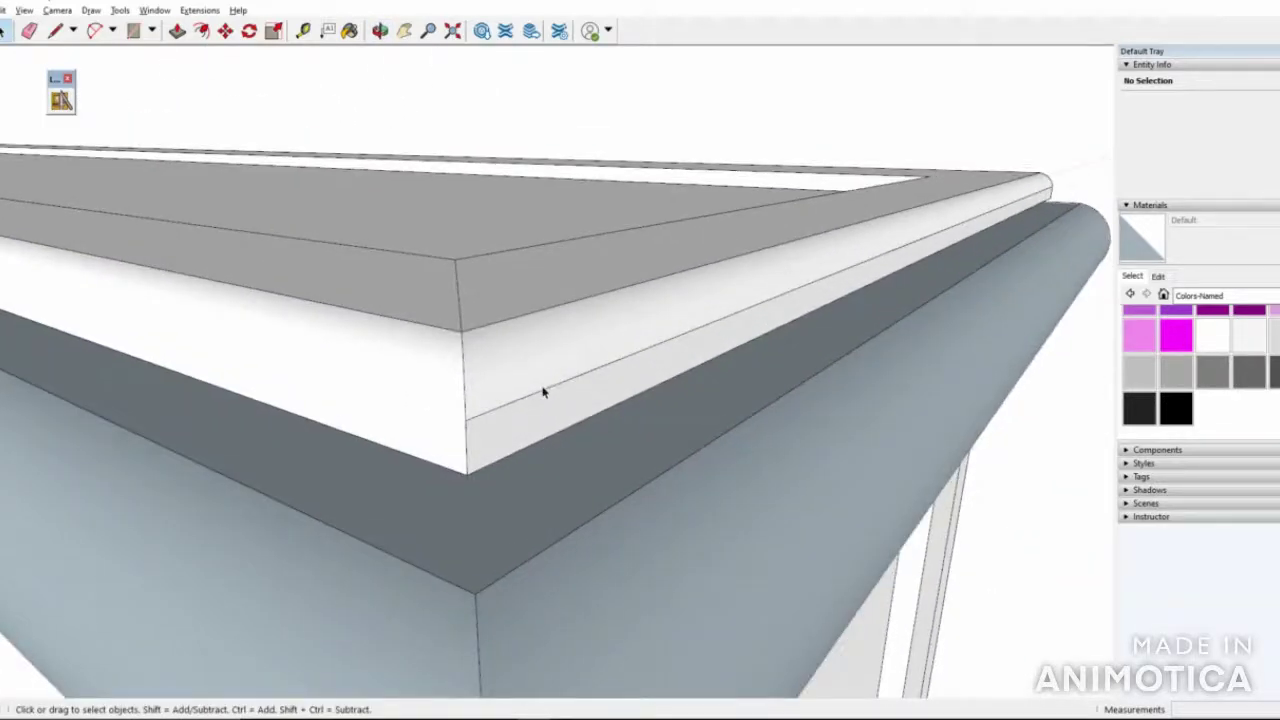
left_click(543, 391)
right_click(543, 392)
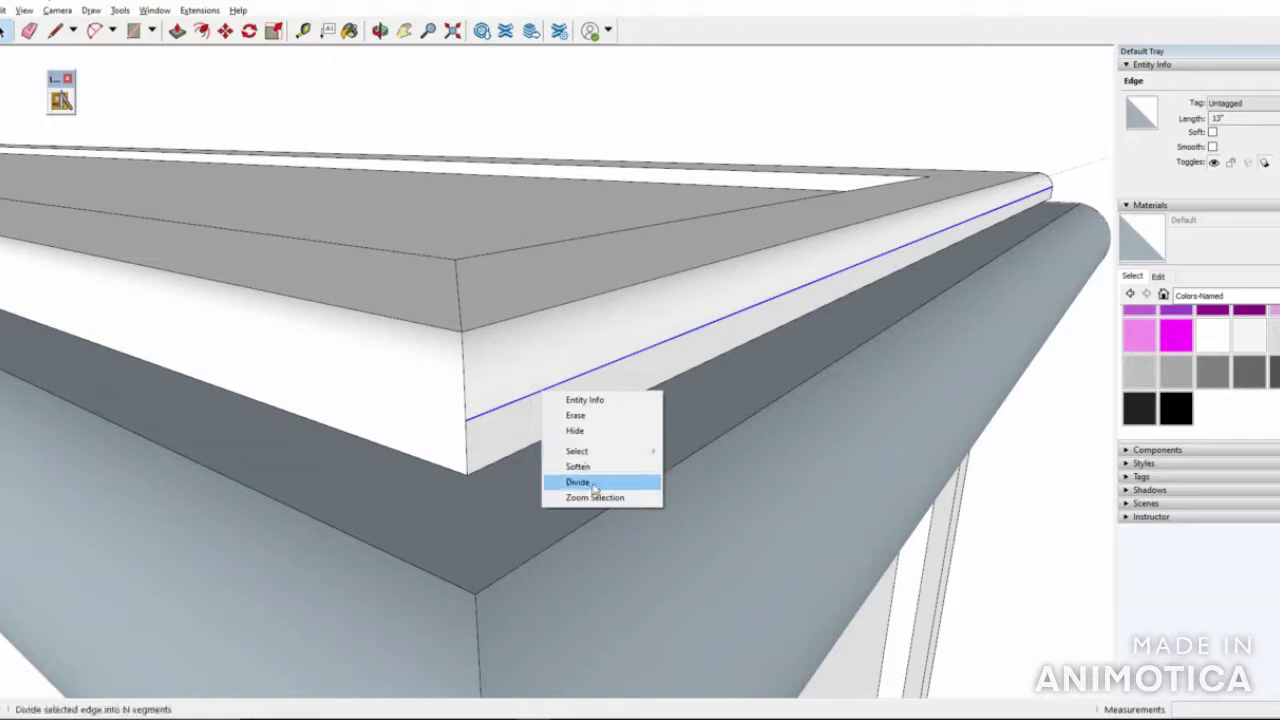
left_click(587, 471)
scroll(557, 402, "down", 5)
middle_click_drag(548, 421, 477, 431)
scroll(546, 409, "up", 5)
scroll(780, 515, "up", 3)
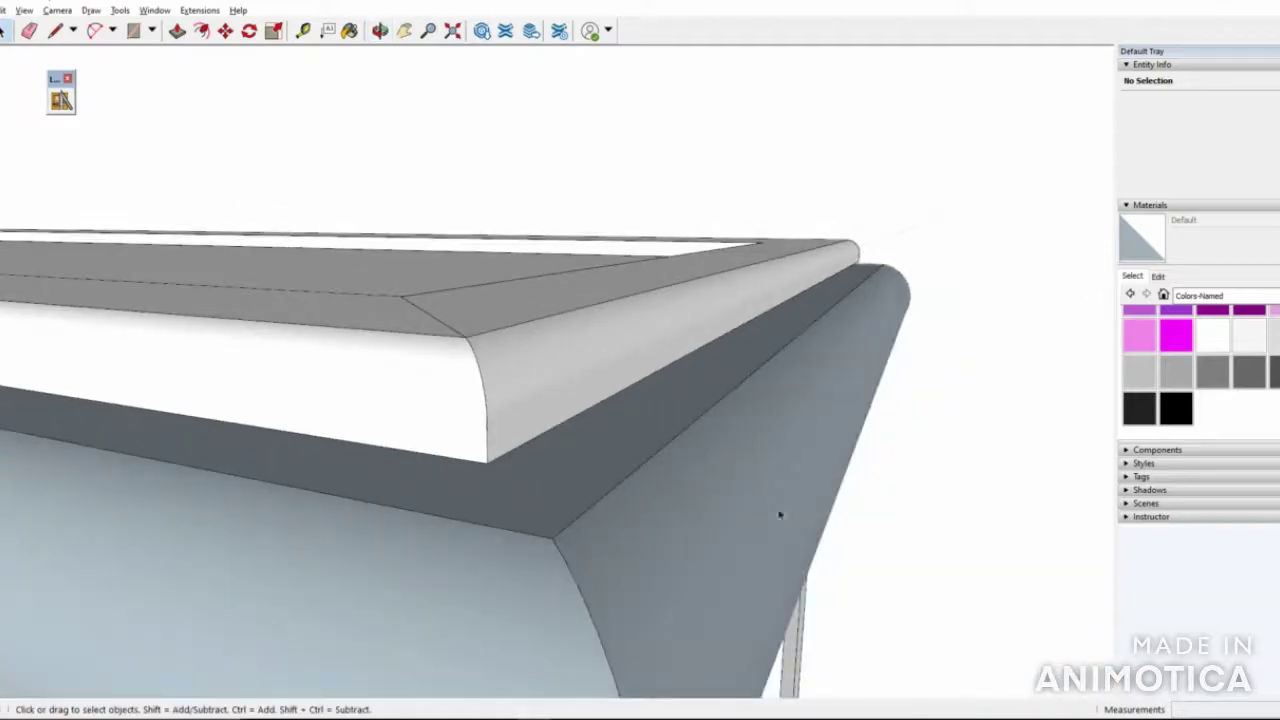
Select the entire top with all its connected geometry and cut it from the model
scroll(780, 515, "down", 10)
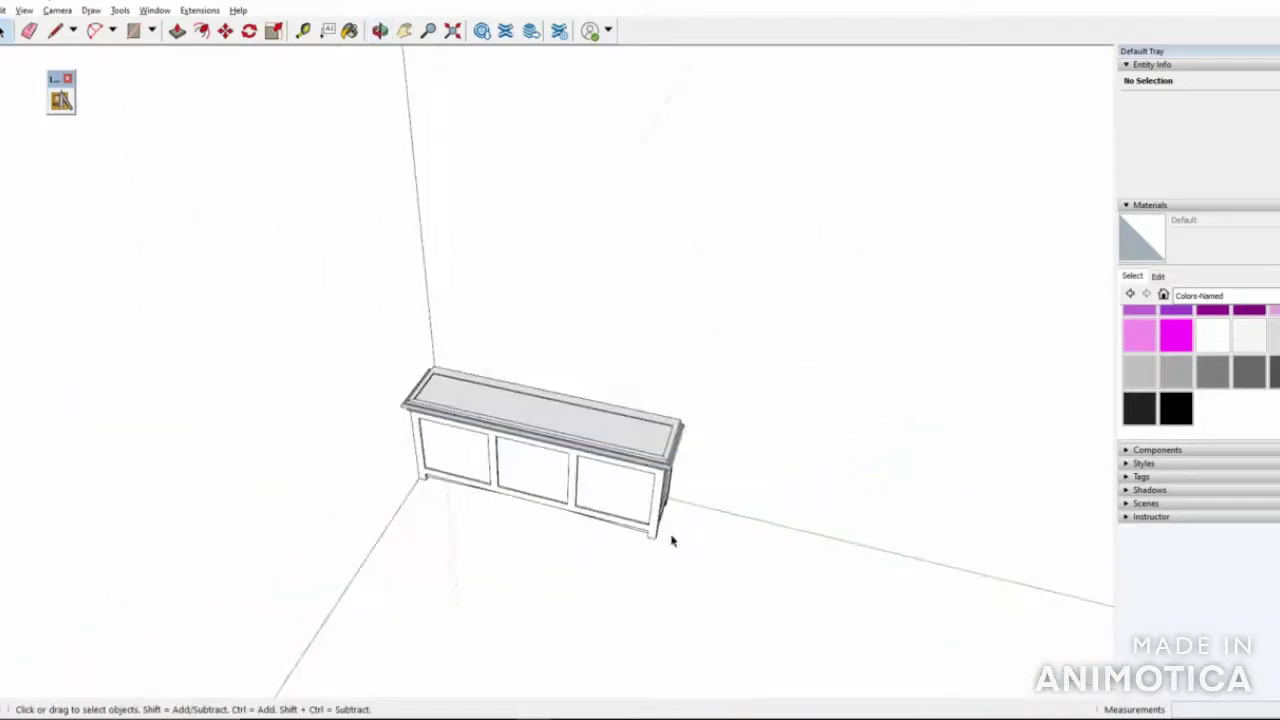
scroll(380, 291, "up", 4)
left_click(418, 319)
scroll(396, 318, "up", 2)
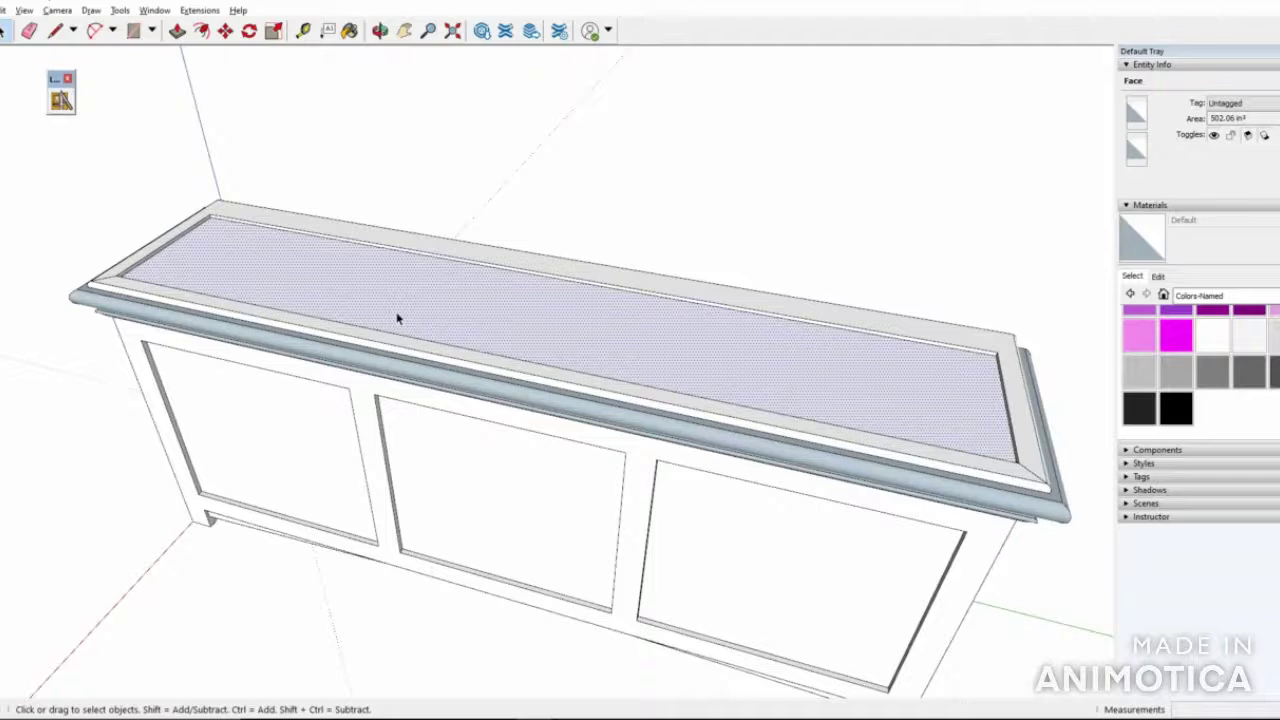
triple_click(396, 318)
key("Delete")
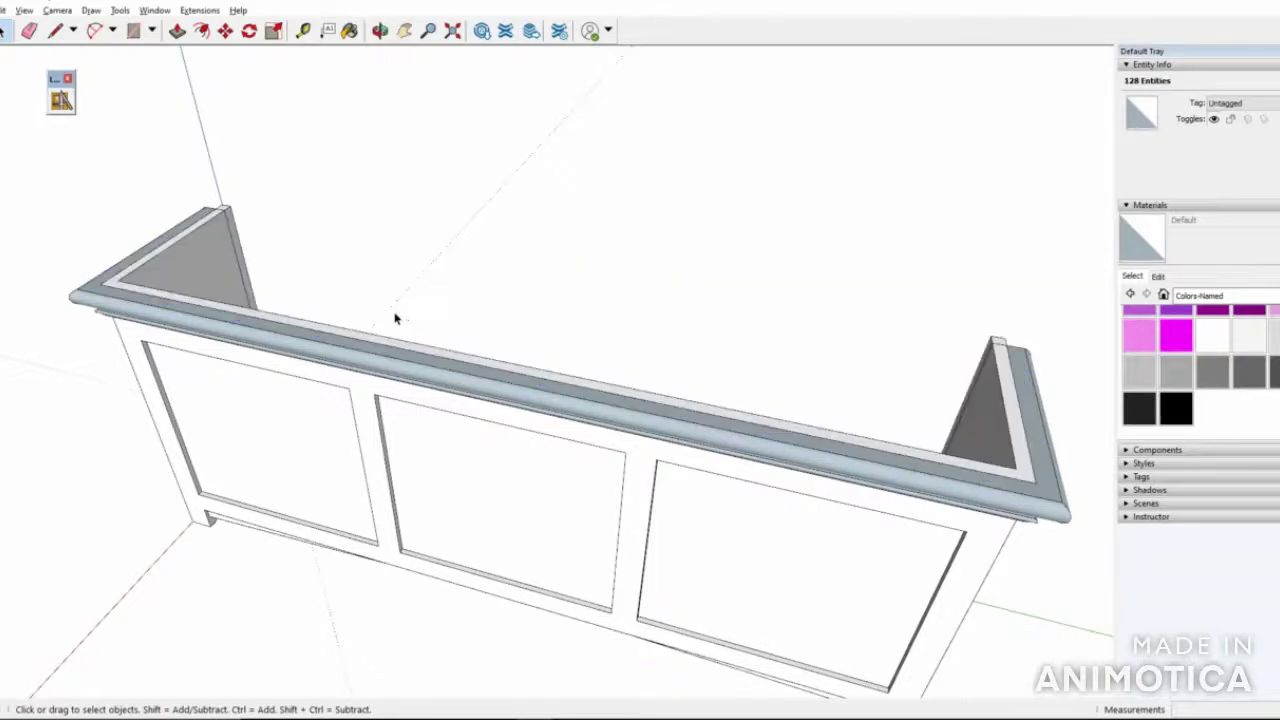
Open the cabinet group and paste the top in place inside it
double_click(266, 417)
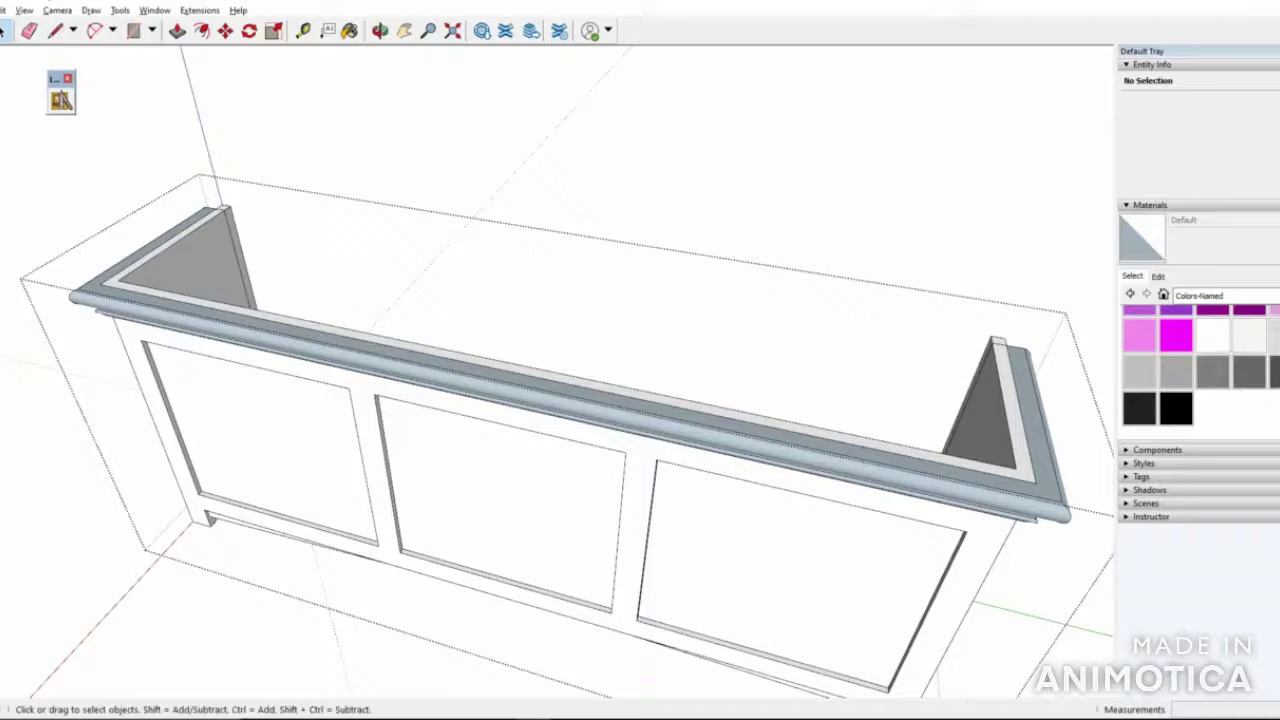
left_click(4, 10)
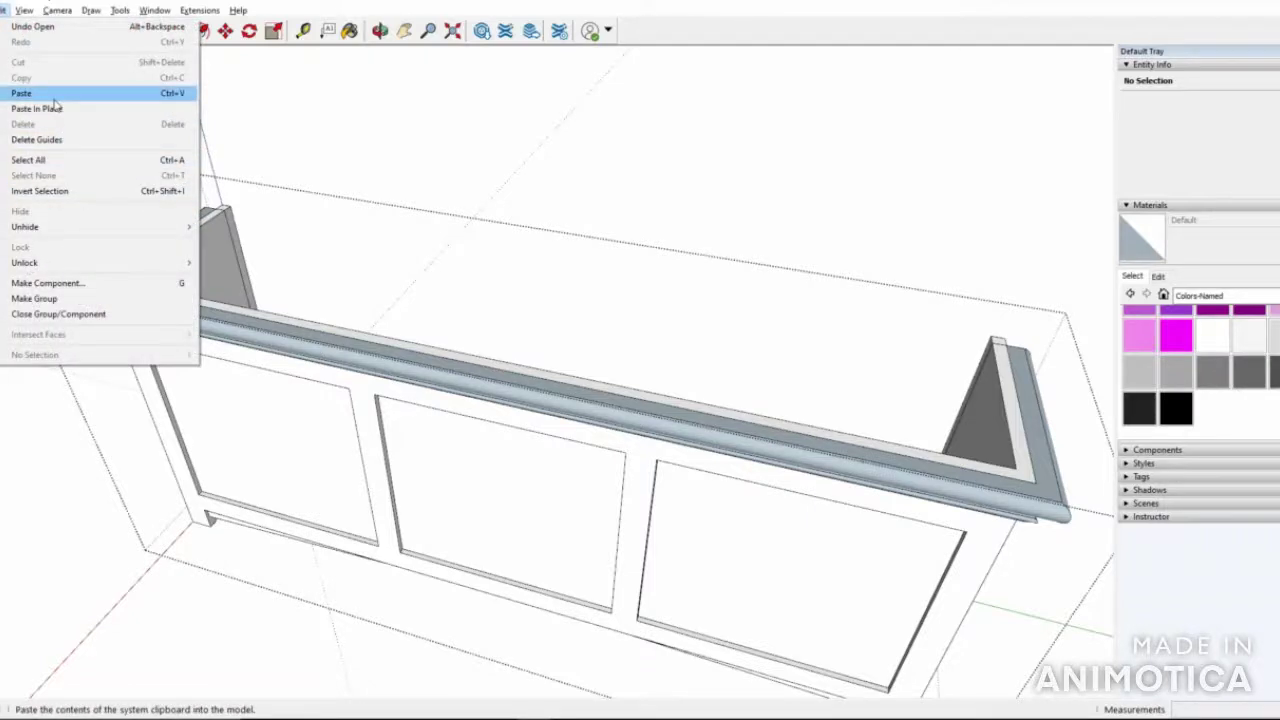
left_click(62, 108)
left_click(69, 167)
Draw a 3/8" by 3/8" square at the corner of the bottom ledge in the cabinet's side panel recess
scroll(117, 202, "down", 3)
mouse_move(300, 466)
middle_mouse_down()
mouse_move(405, 252)
mouse_move(186, 406)
mouse_move(363, 474)
mouse_move(526, 340)
mouse_move(121, 428)
mouse_move(714, 343)
mouse_move(769, 357)
mouse_move(197, 423)
mouse_move(657, 431)
middle_mouse_up()
scroll(495, 385, "up", 6)
scroll(452, 375, "down", 5)
mouse_move(449, 366)
middle_mouse_down()
mouse_move(437, 480)
mouse_move(531, 567)
middle_mouse_up()
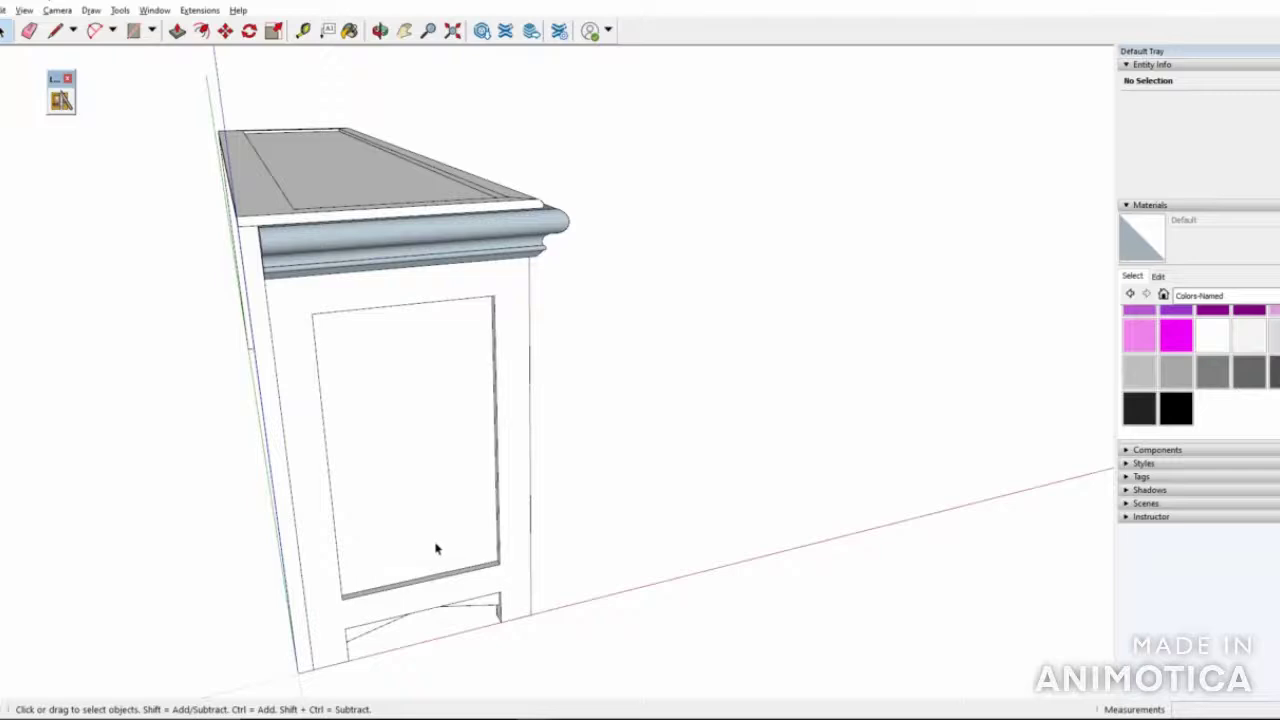
scroll(433, 546, "up", 4)
middle_click_drag(429, 543, 615, 622)
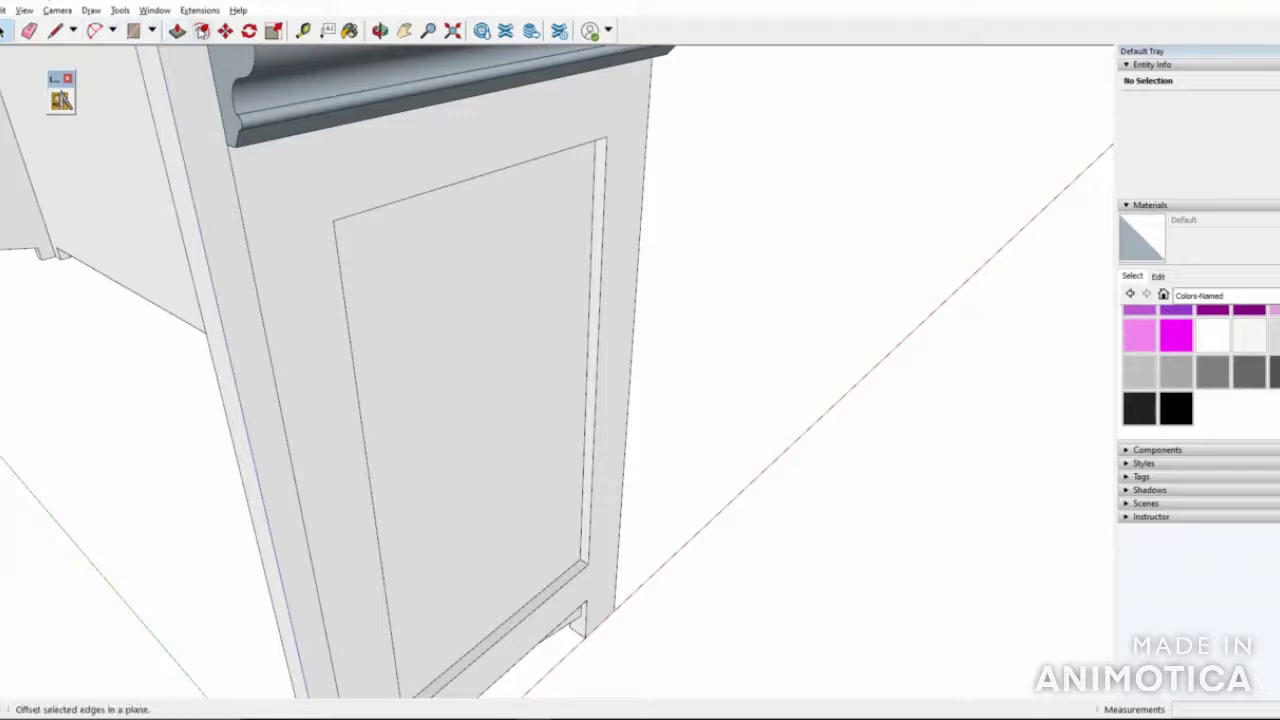
left_click(177, 31)
scroll(200, 40, "down", 2)
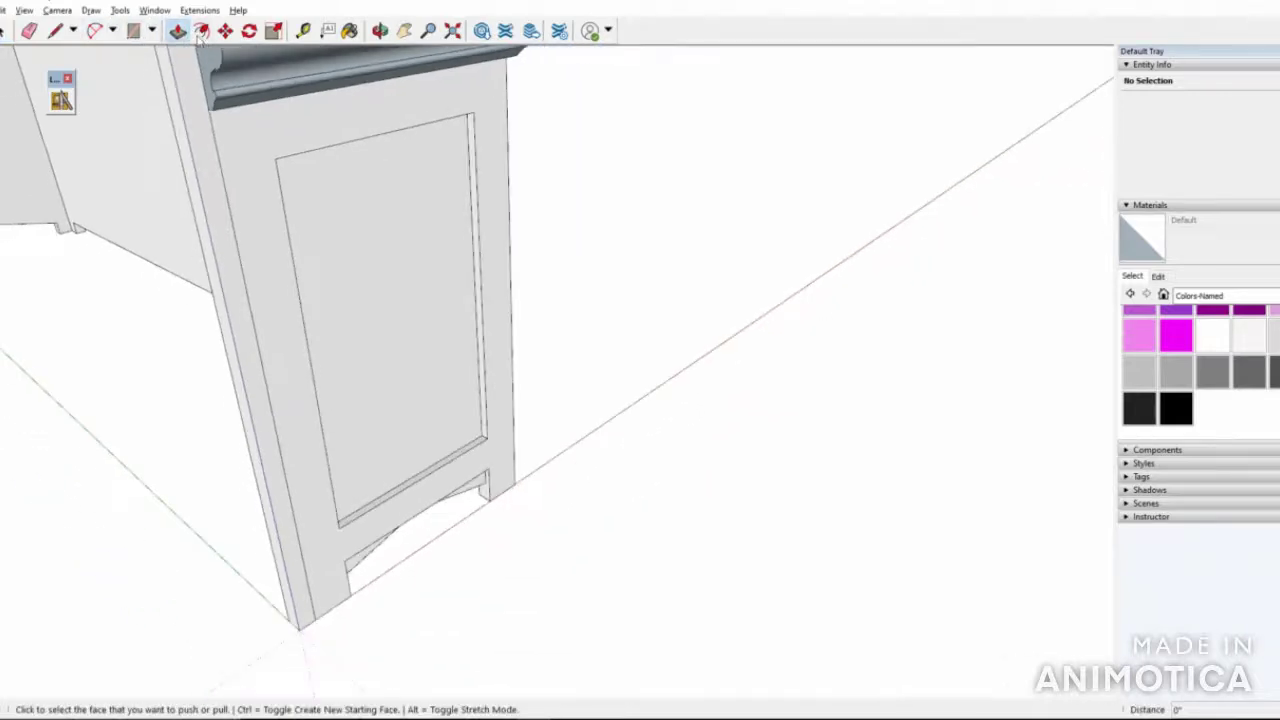
left_click(133, 31)
scroll(531, 443, "down", 1)
scroll(441, 395, "up", 5)
middle_click_drag(441, 395, 477, 440)
scroll(477, 440, "up", 2)
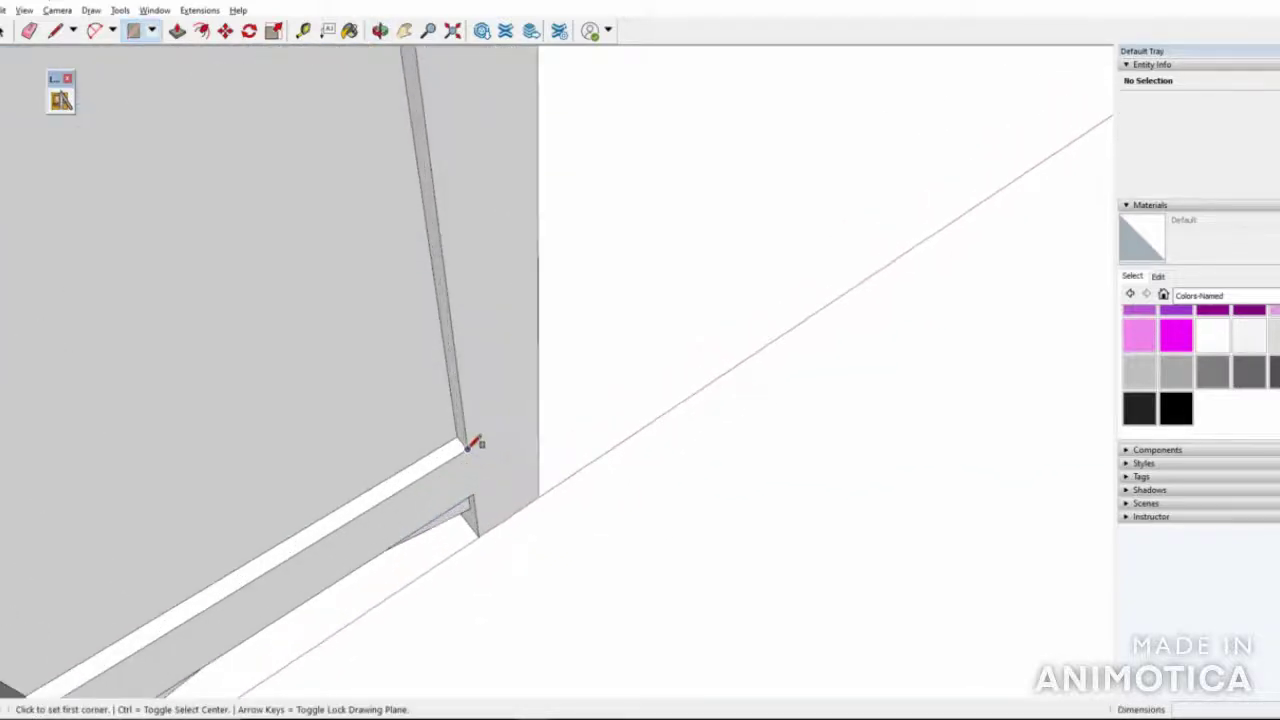
scroll(477, 440, "down", 1)
left_click(467, 447)
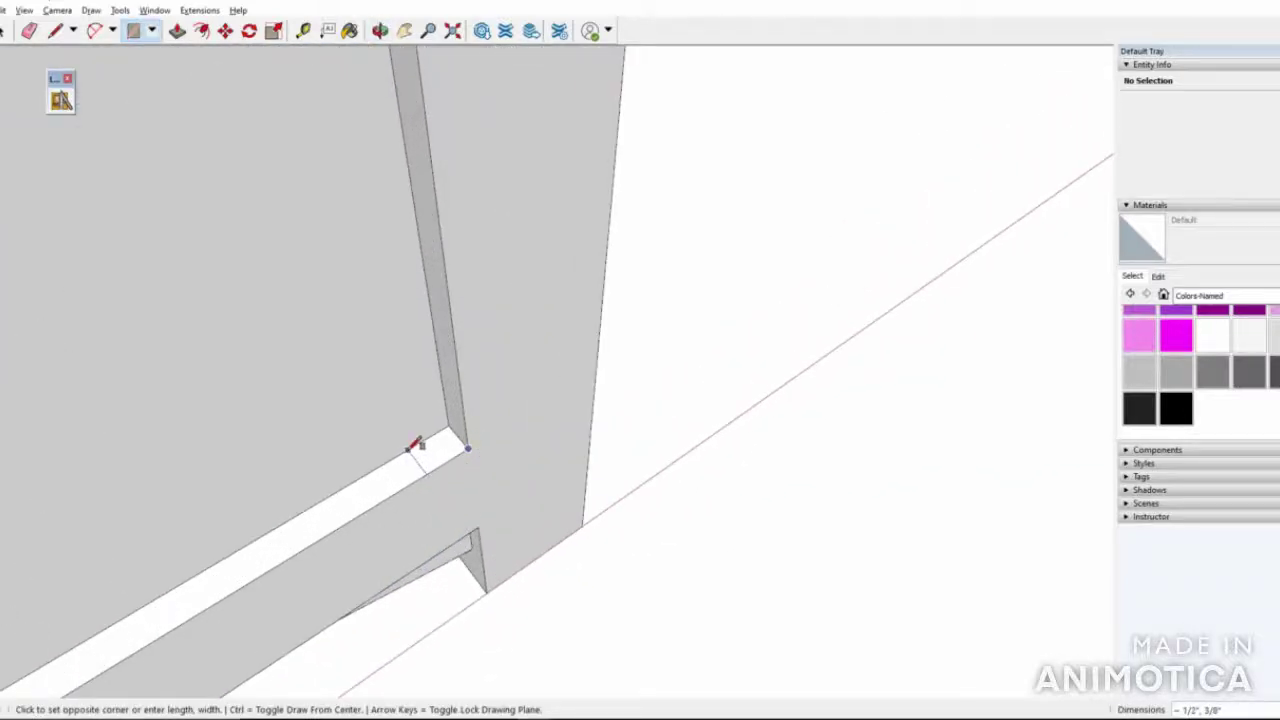
left_click(425, 440)
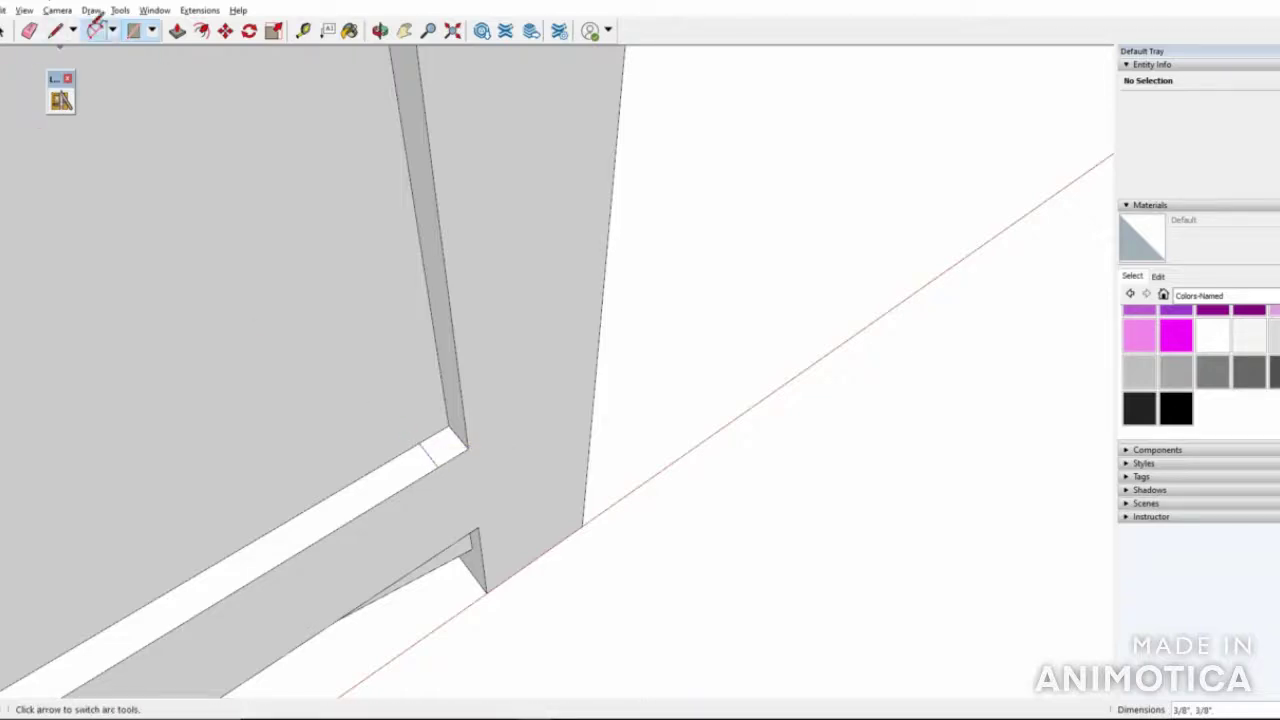
left_click(94, 30)
scroll(440, 445, "up", 4)
scroll(428, 422, "up", 1)
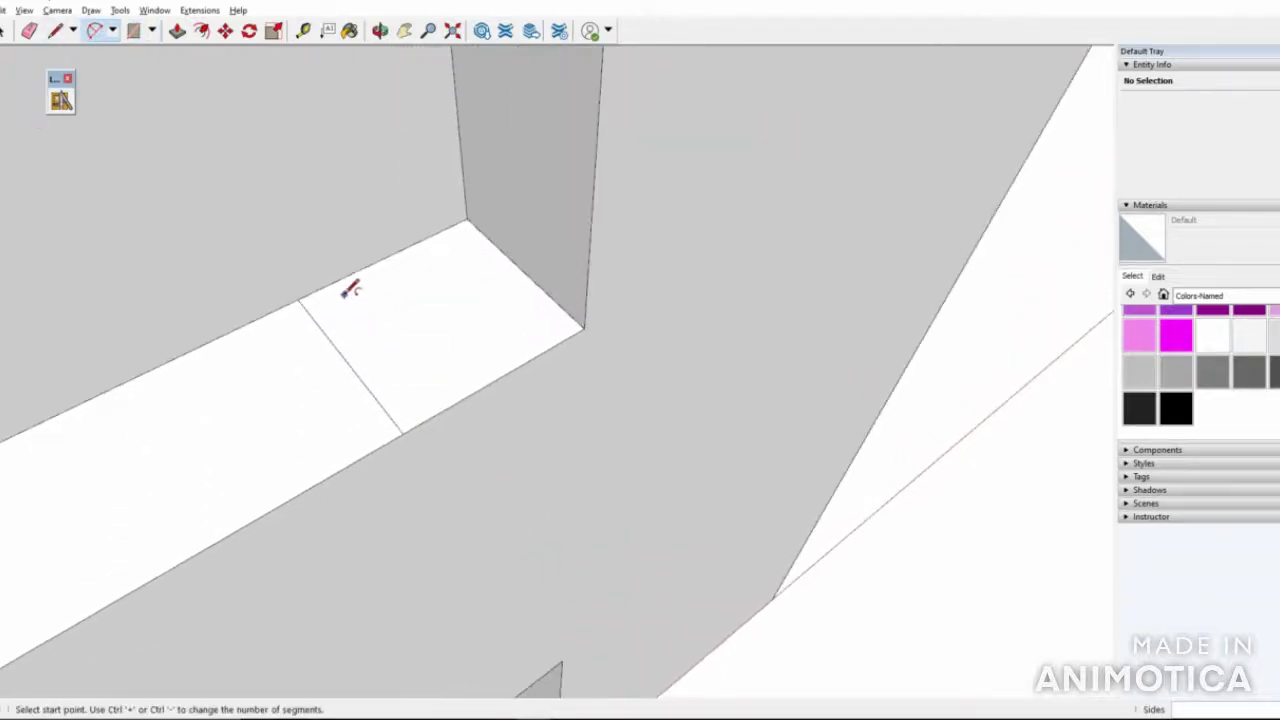
left_click(315, 321)
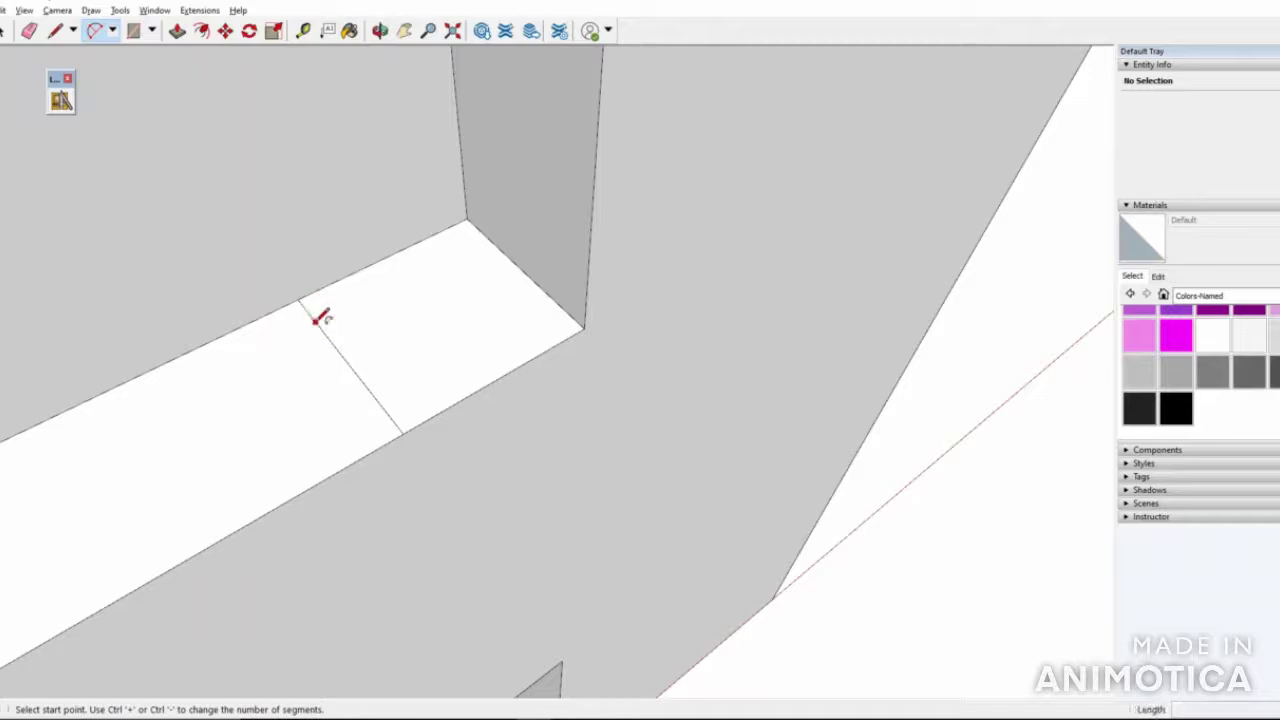
left_click(401, 316)
scroll(386, 328, "up", 2)
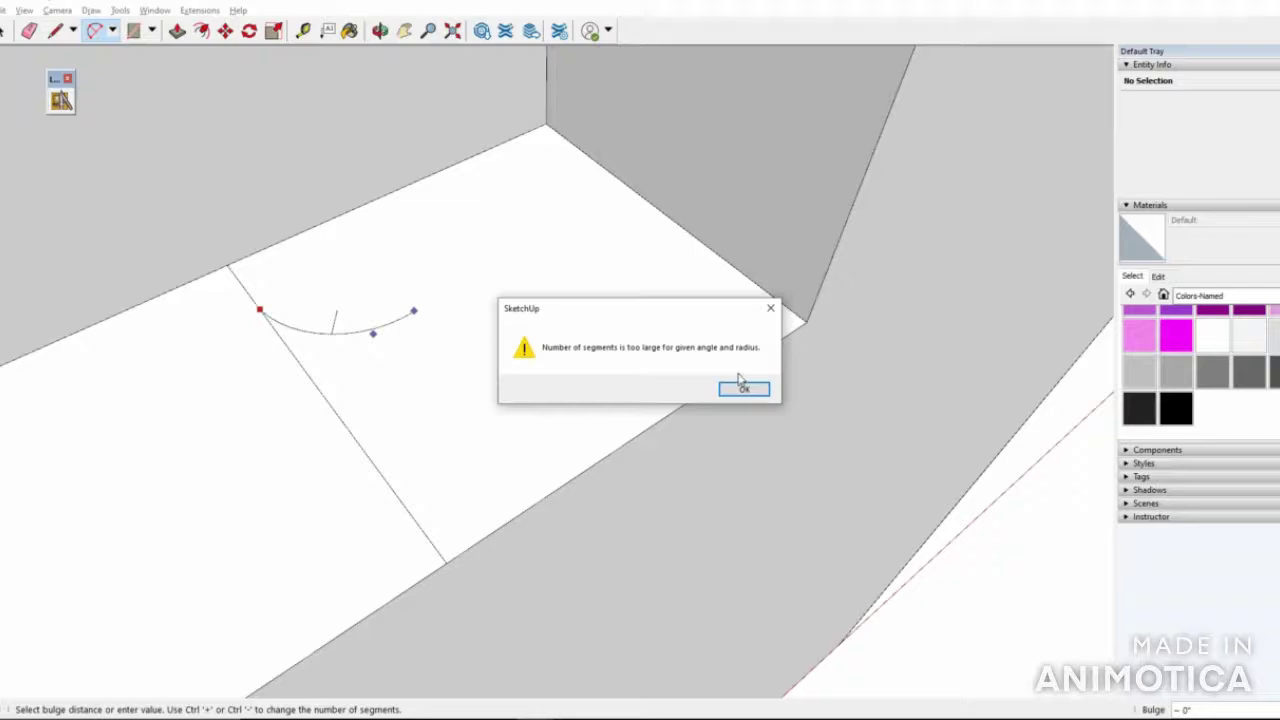
left_click(743, 390)
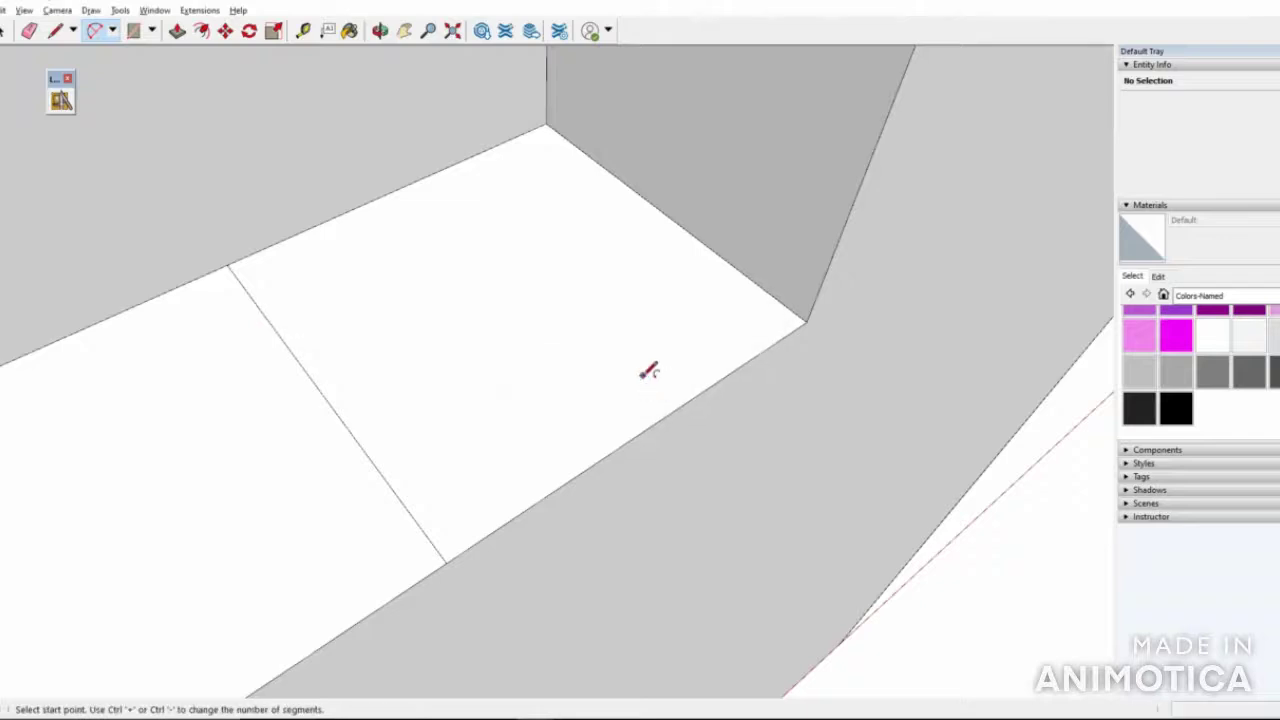
left_click(247, 291)
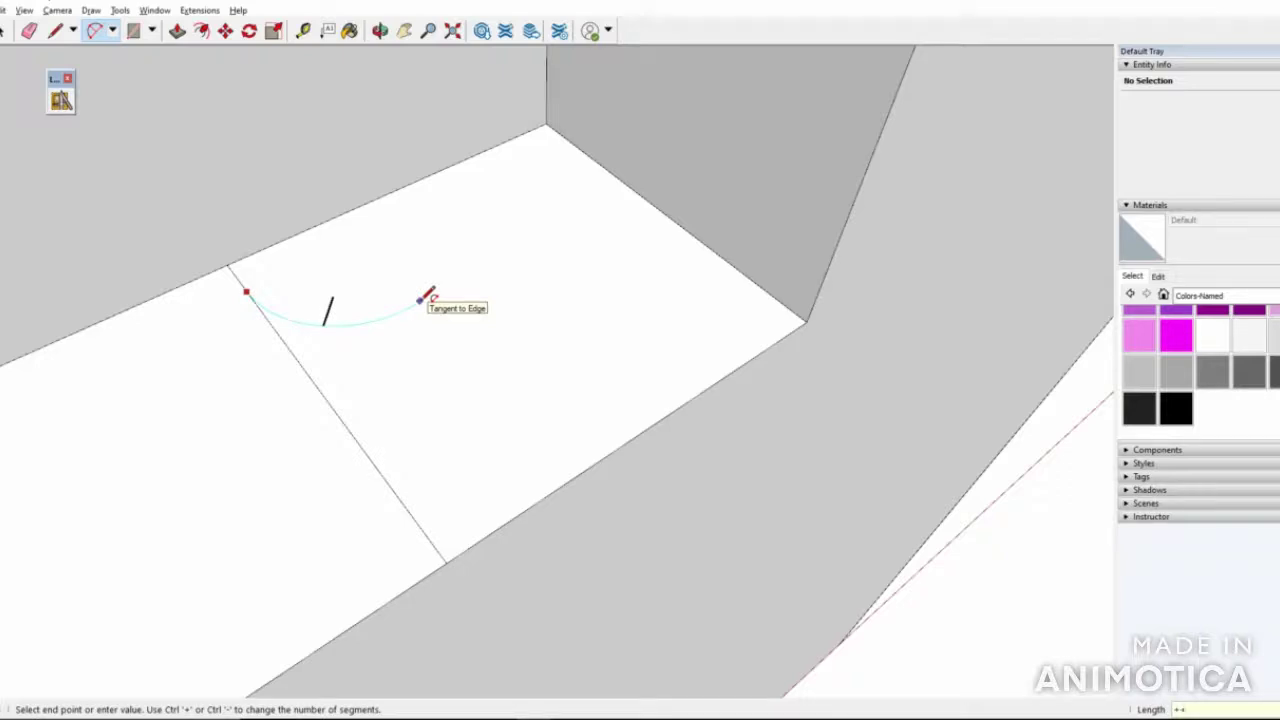
left_click(419, 300)
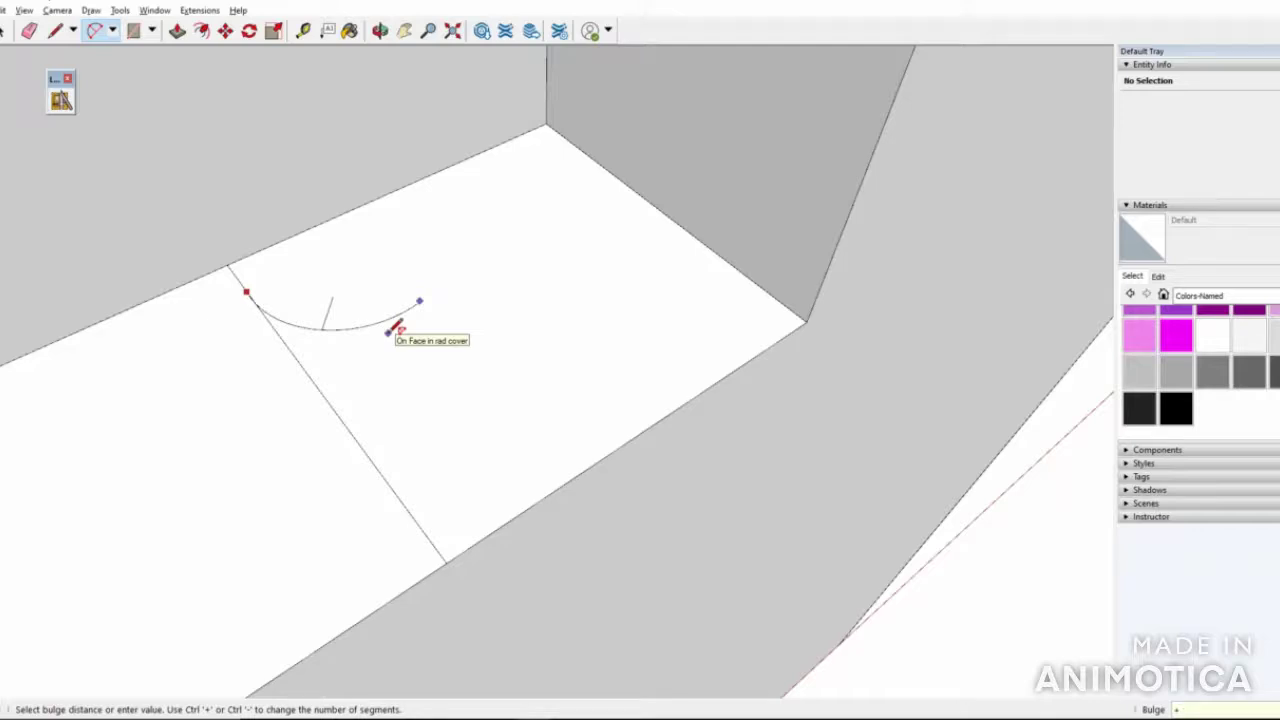
key("ctrl+plus")
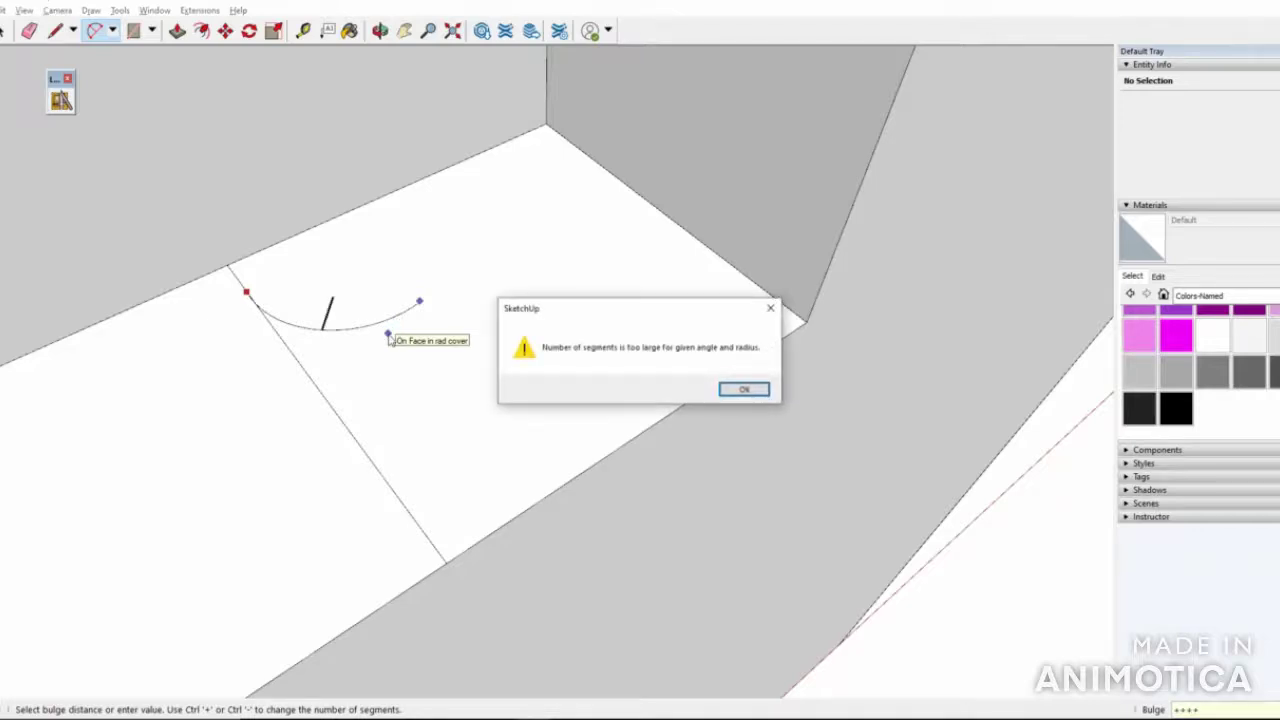
key("Return")
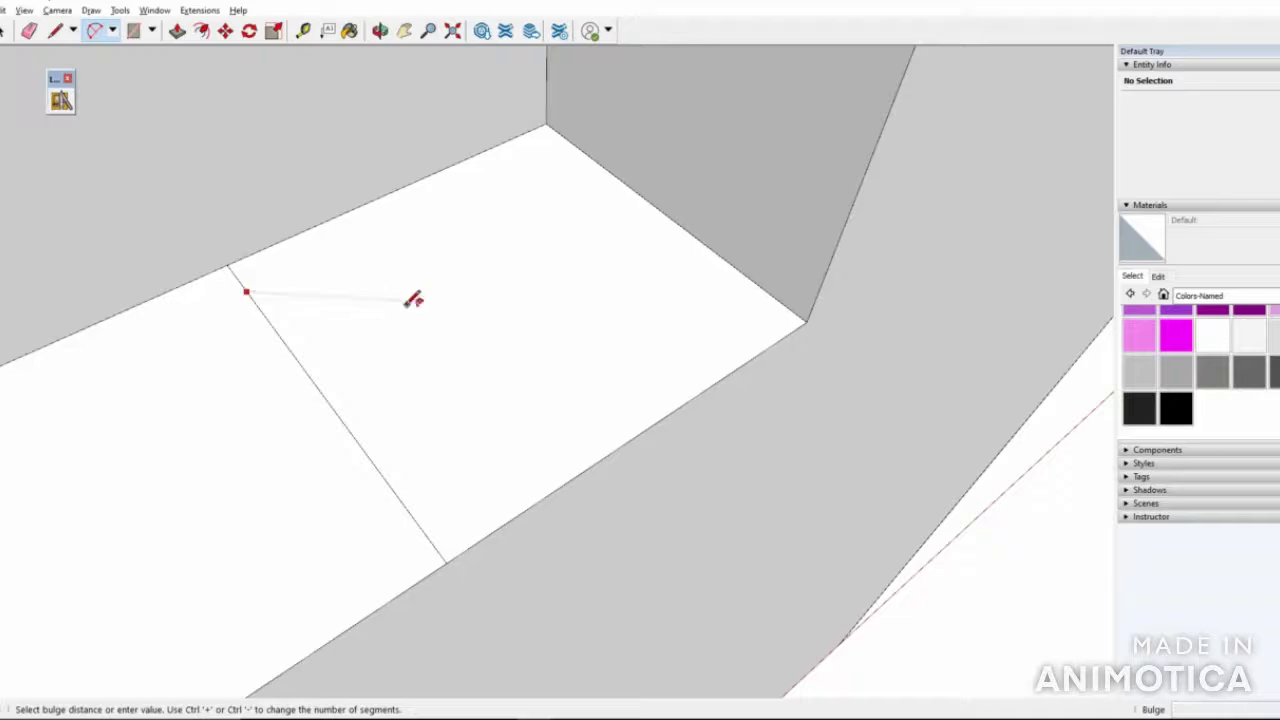
key("ctrl+plus")
key("Escape")
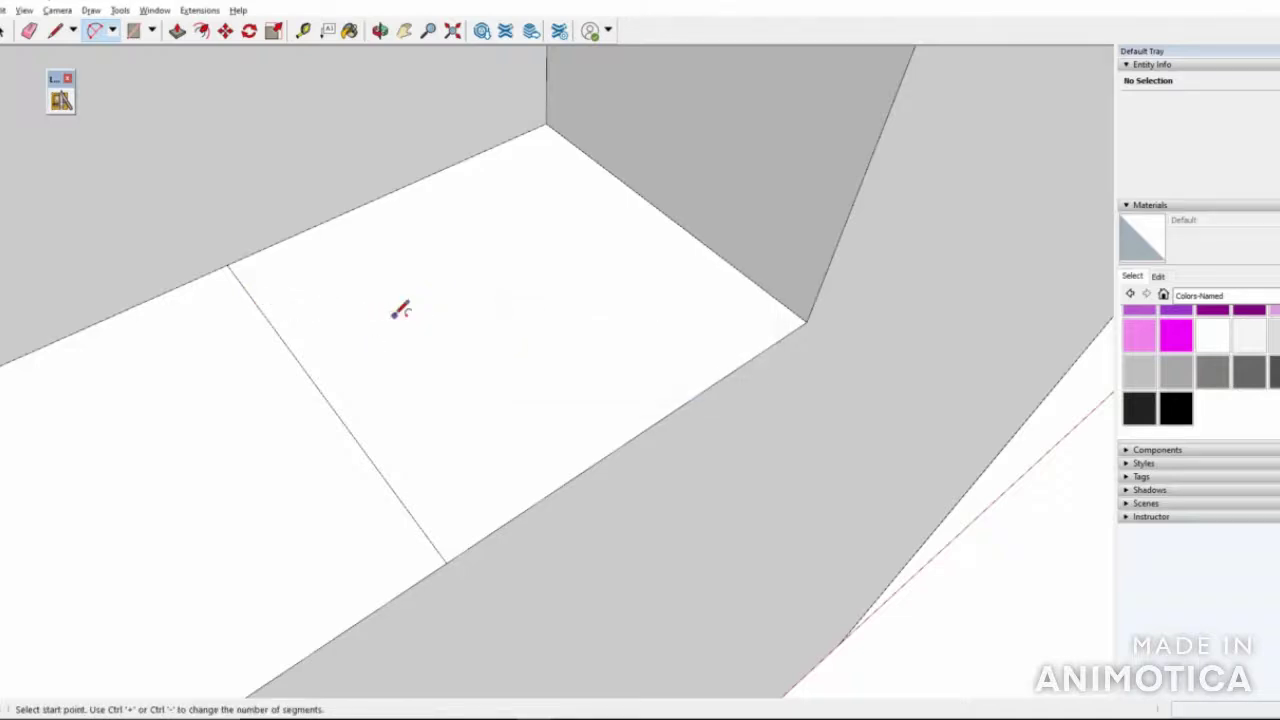
left_click(257, 307)
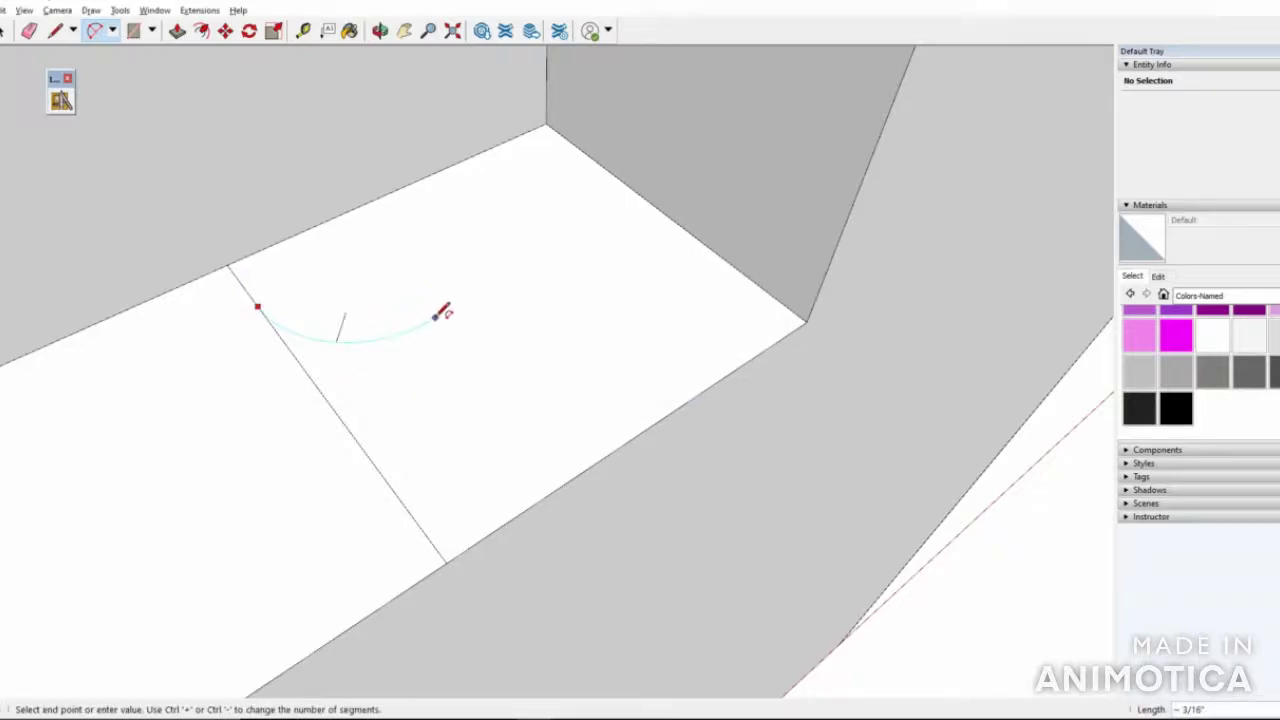
left_click(404, 308)
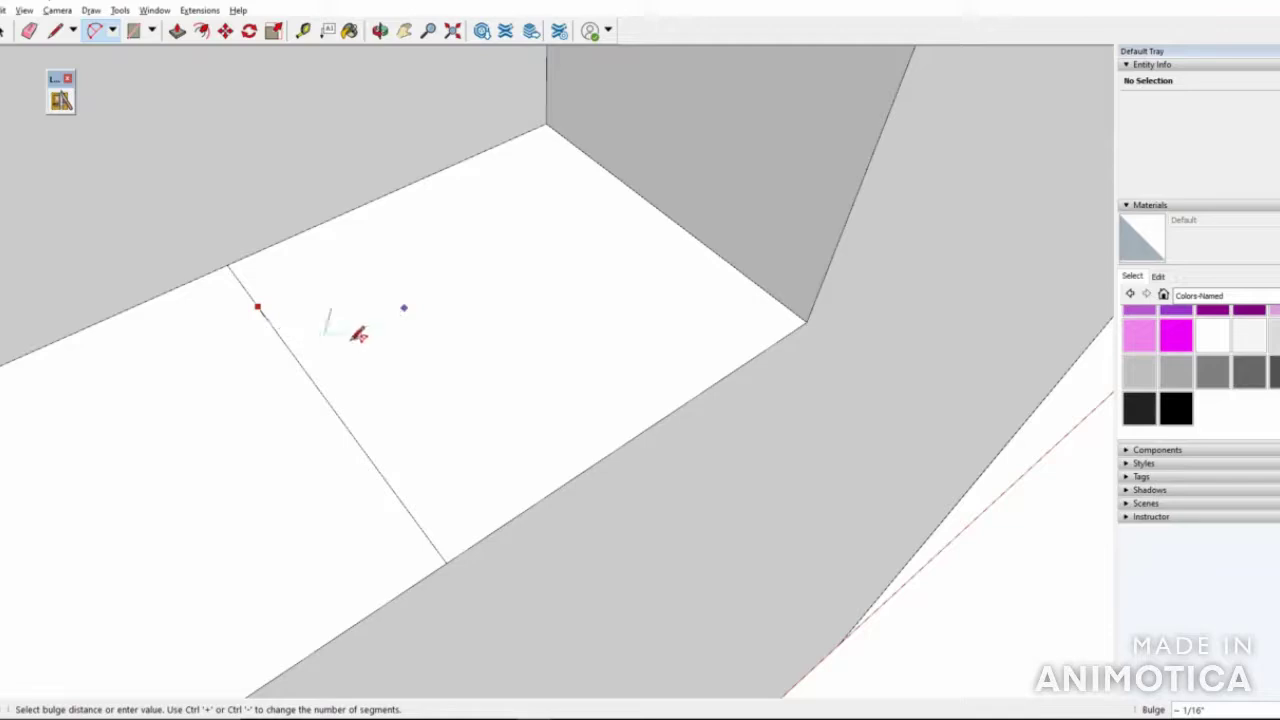
left_click(358, 335)
key("Escape")
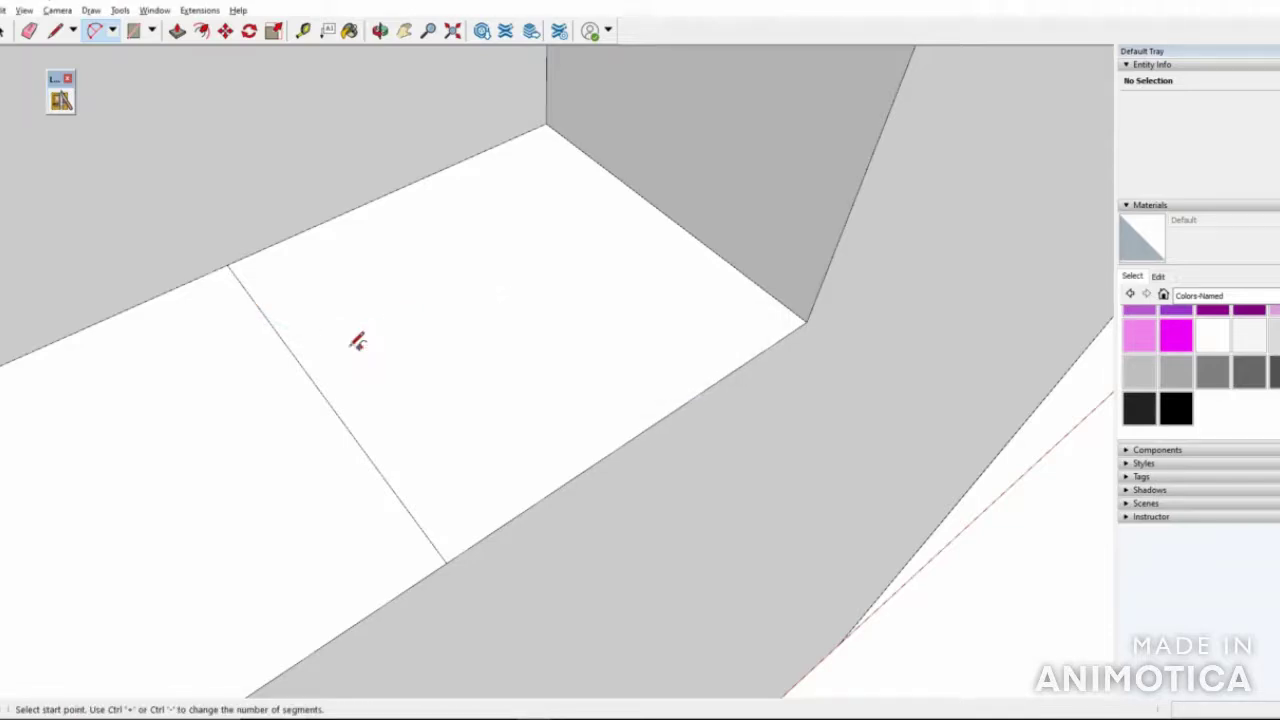
Draw two joined arcs forming an S-curve across the ledge square from its dividing line, each bulging about 1/16"
left_click(258, 306)
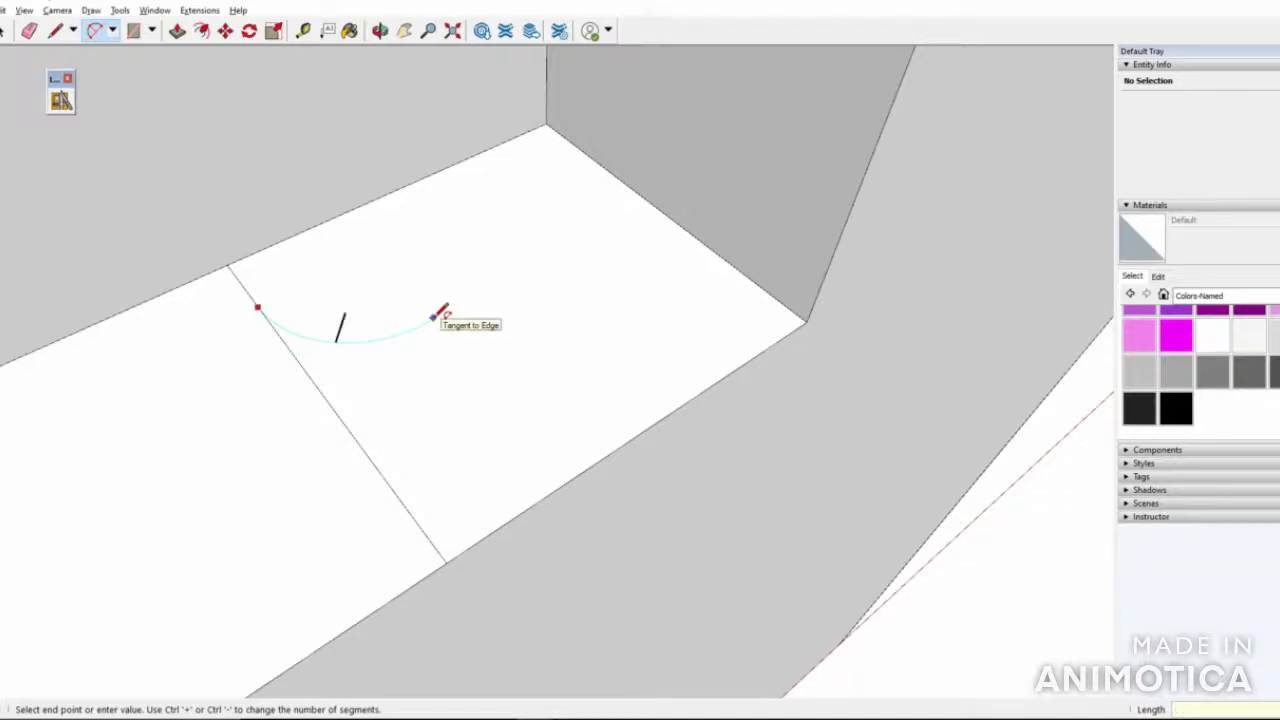
left_click(433, 317)
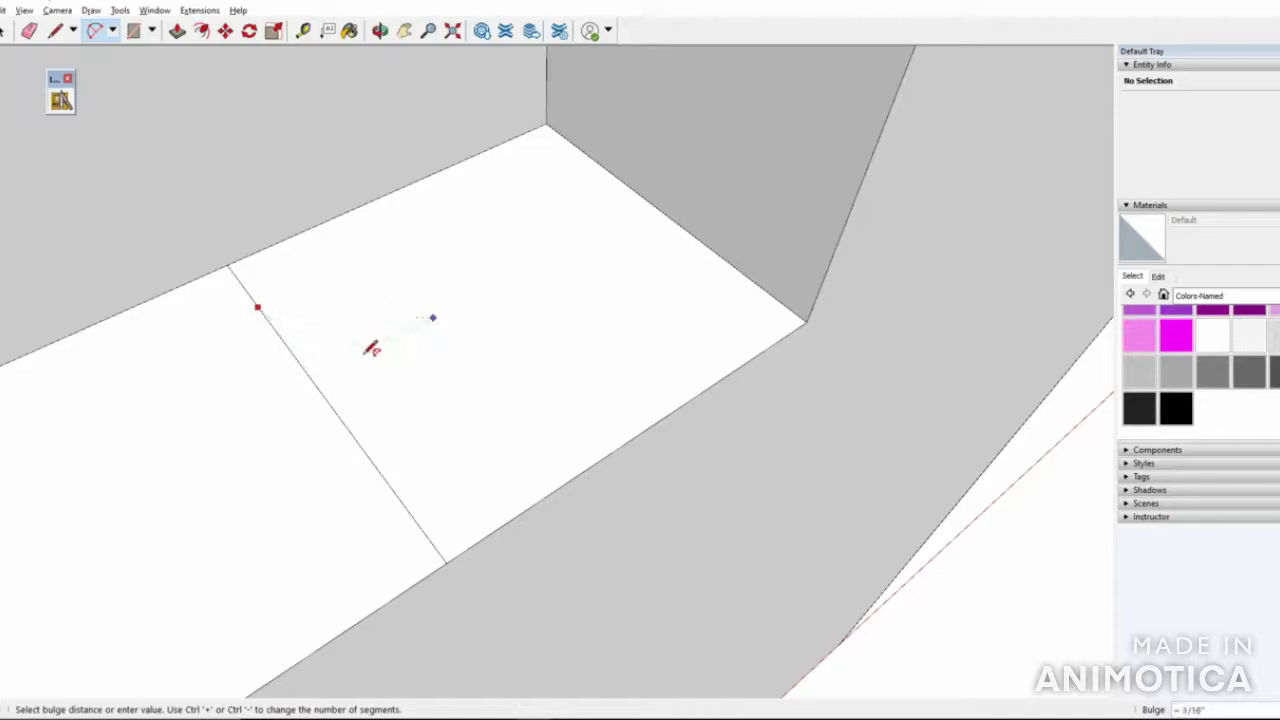
left_click(371, 346)
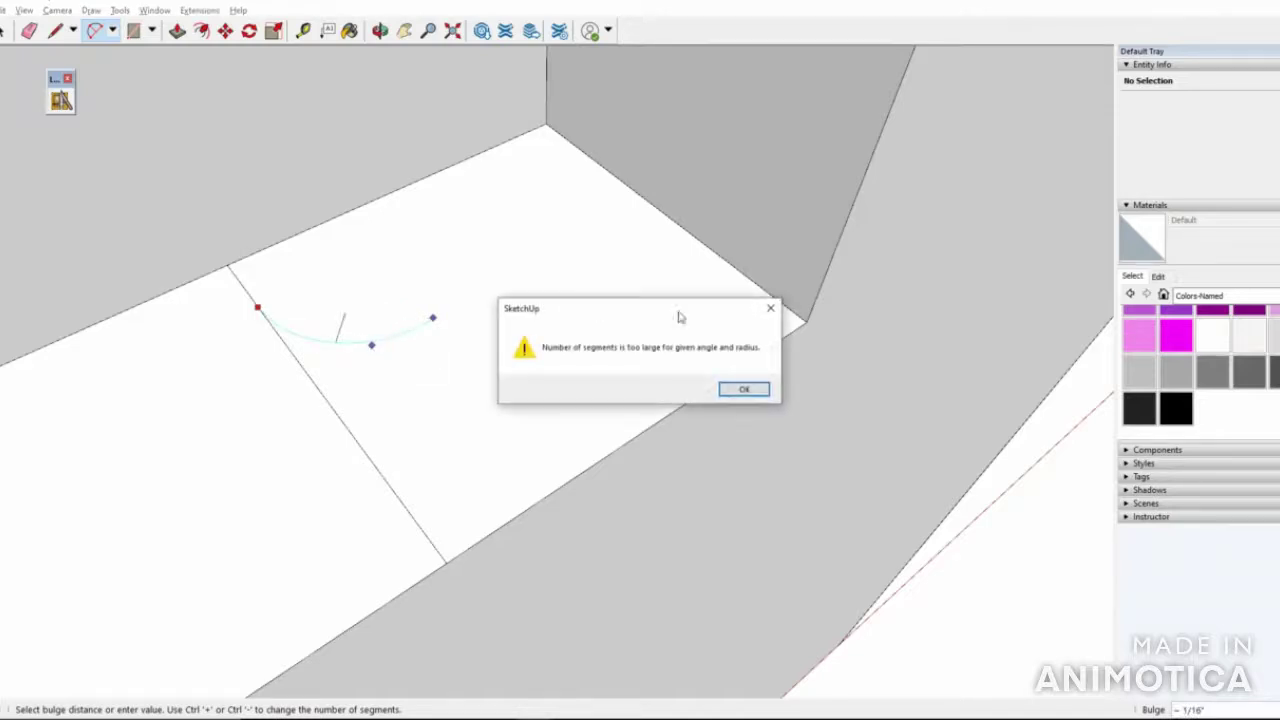
left_click(744, 389)
scroll(394, 406, "down", 3)
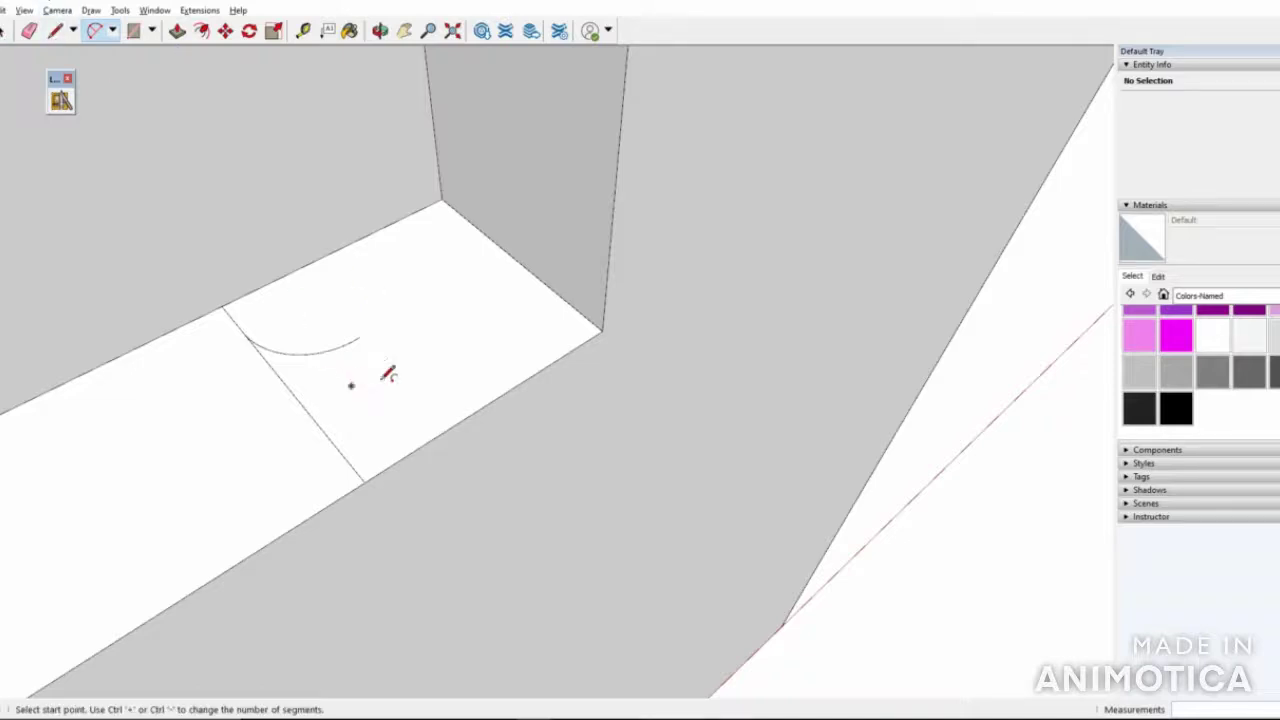
left_click(359, 339)
left_click(483, 358)
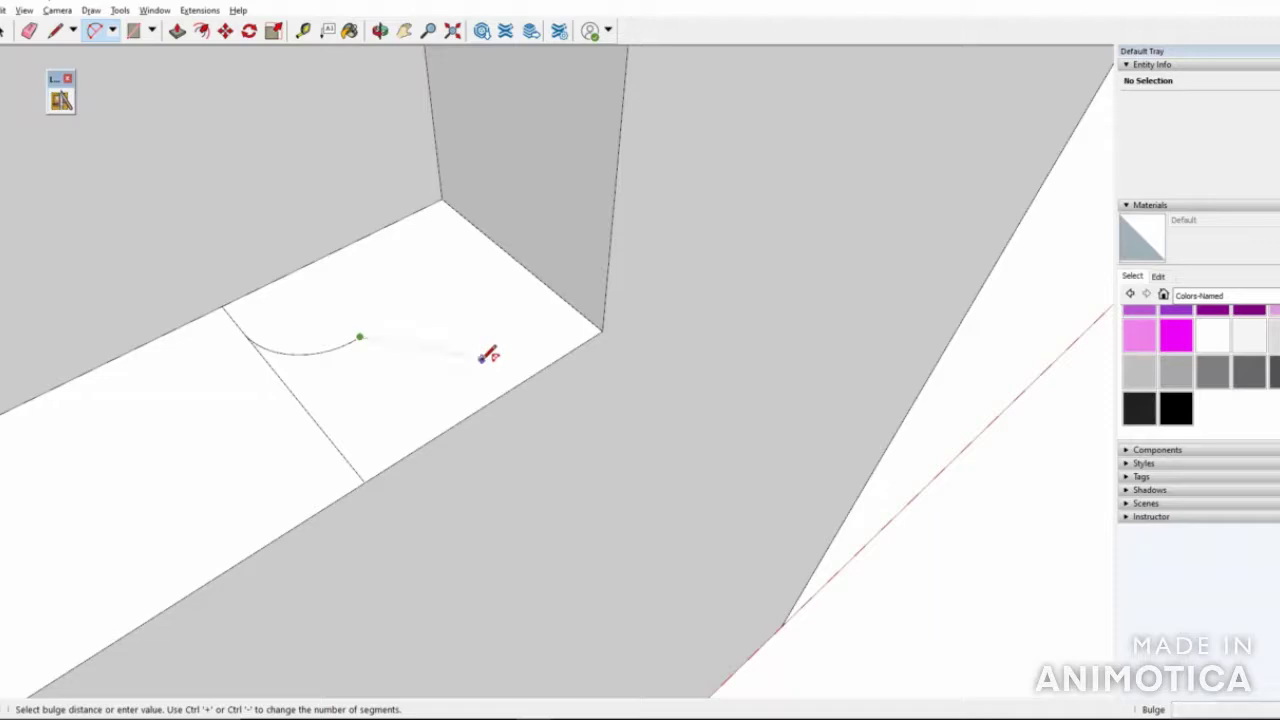
left_click(484, 324)
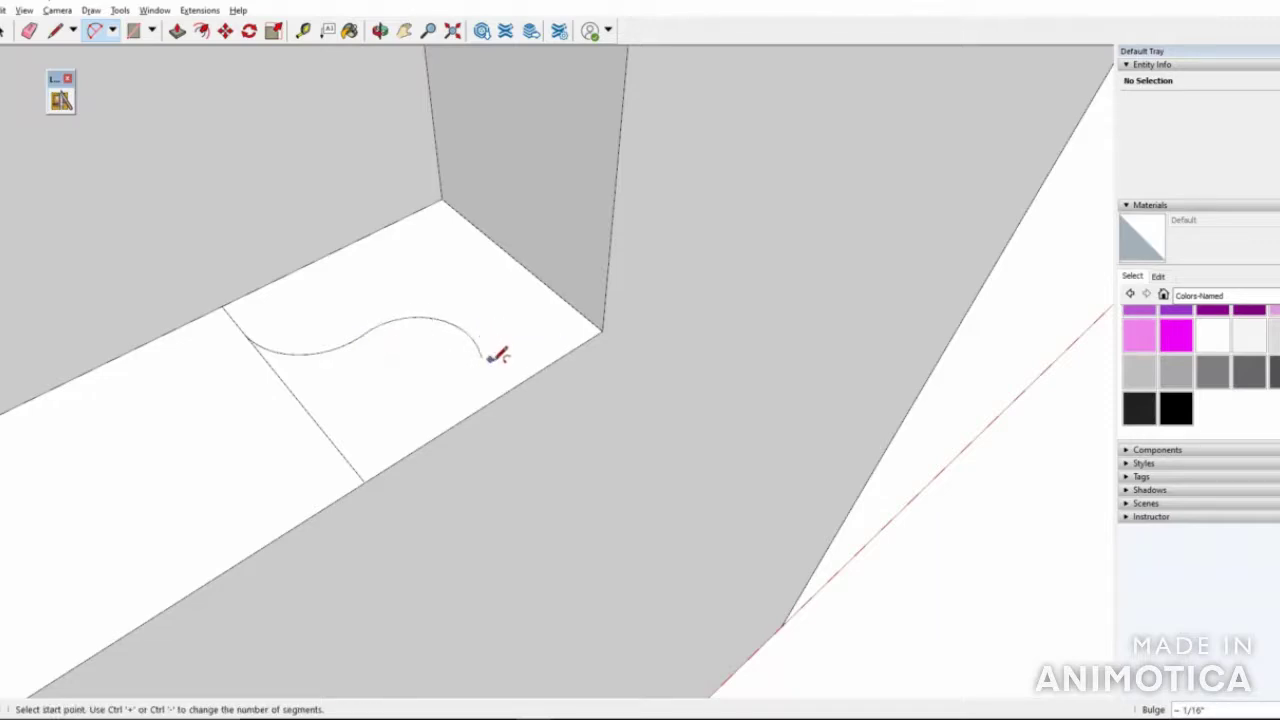
Continue the profile with an arc bulging about 1/16" toward the outer ledge edge, and connect its end to the recess side with a short line
left_click(482, 356)
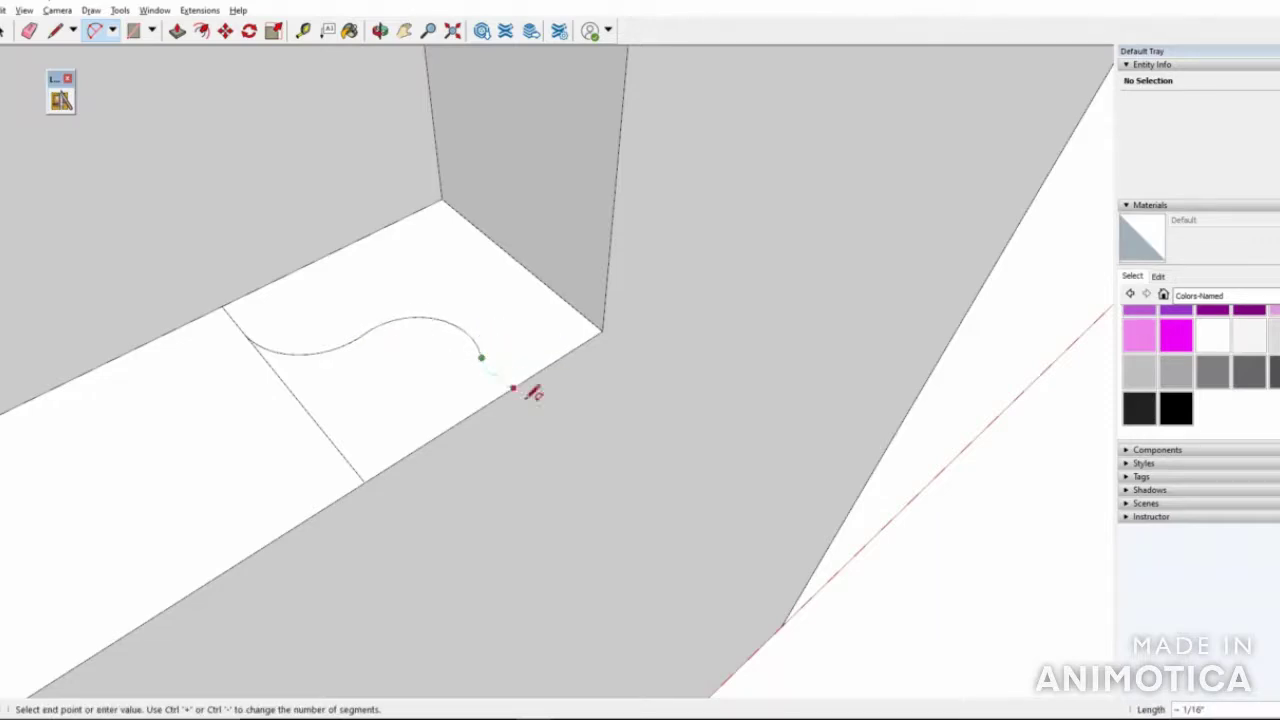
left_click(563, 309)
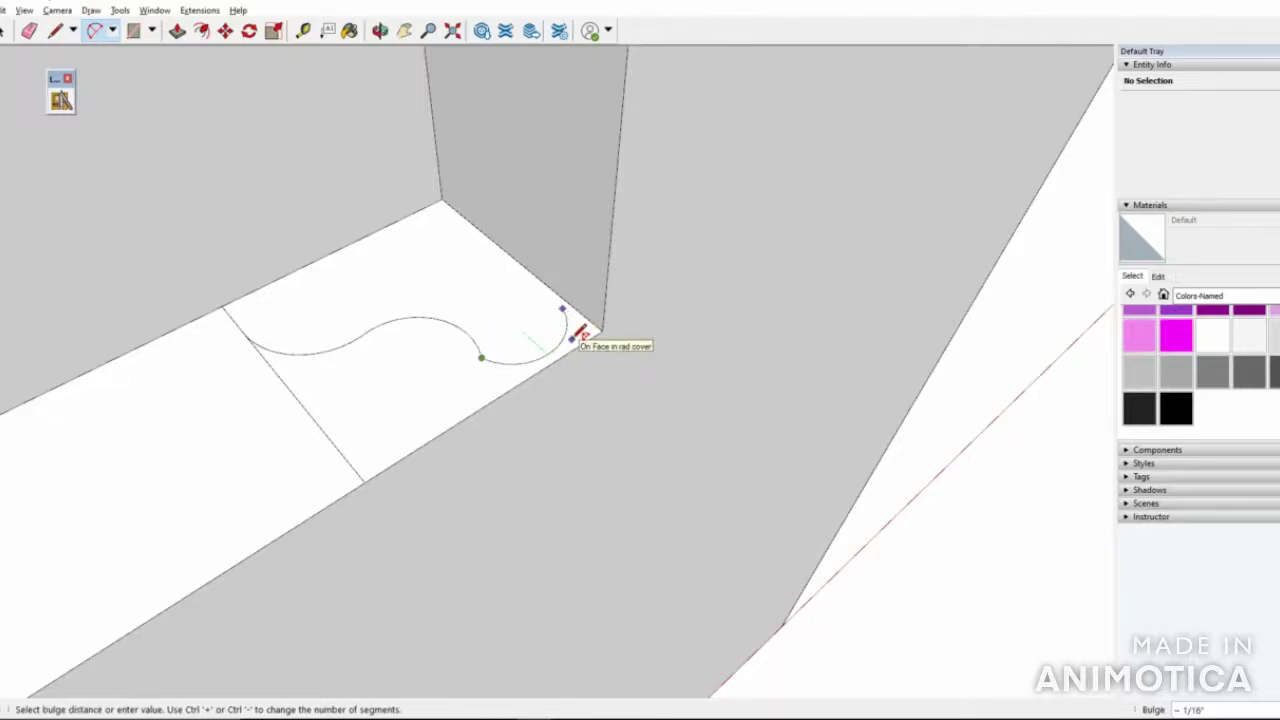
left_click(577, 335)
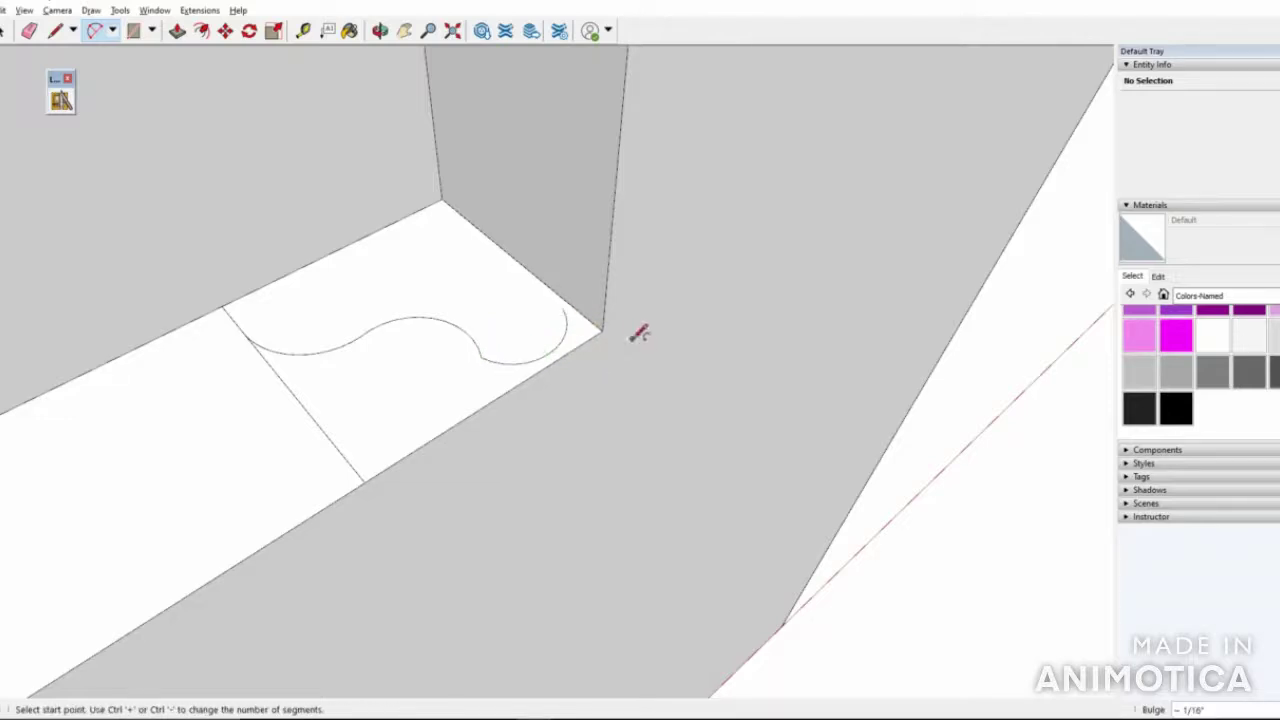
left_click(55, 30)
scroll(575, 305, "up", 3)
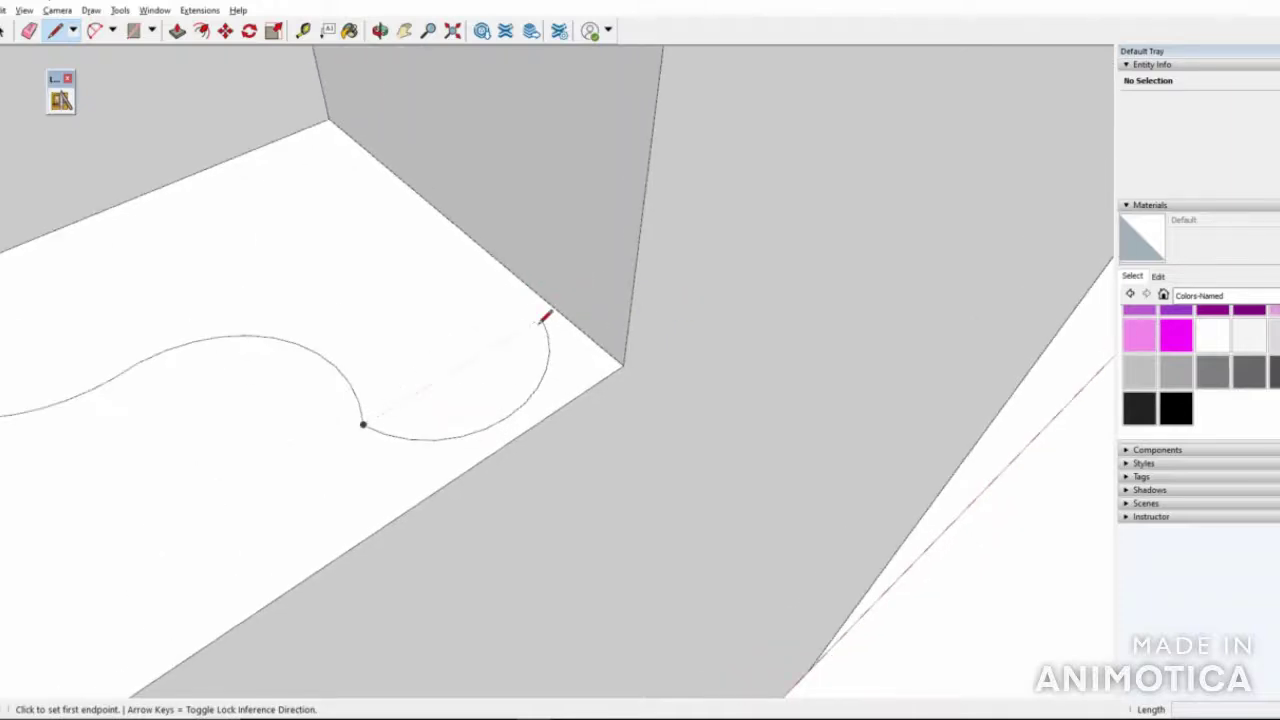
left_click(545, 318)
left_click(558, 308)
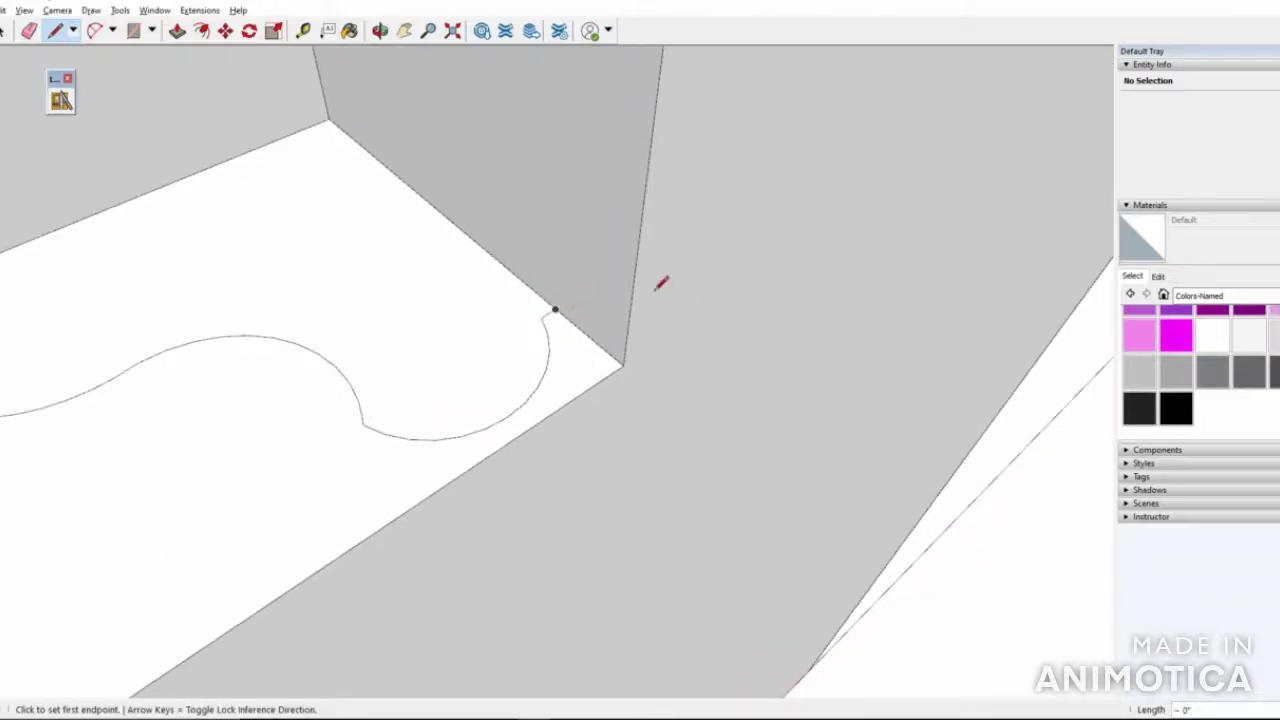
scroll(558, 300, "down", 5)
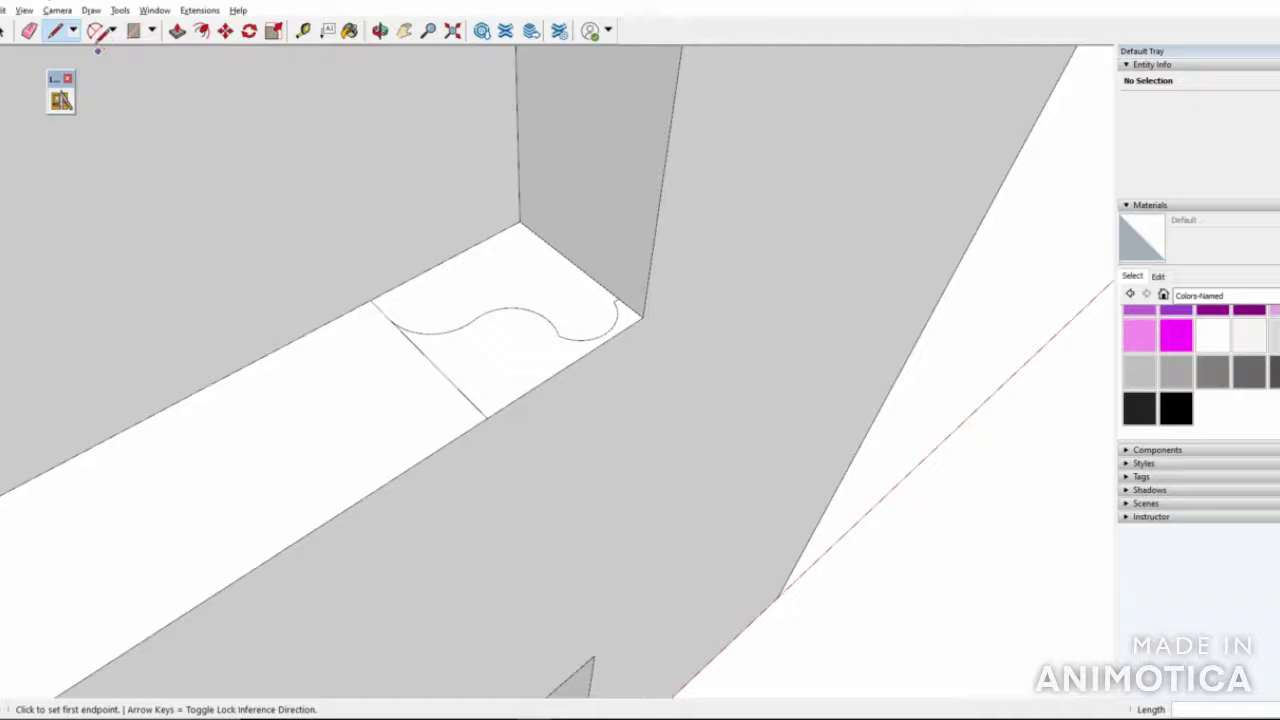
left_click(94, 30)
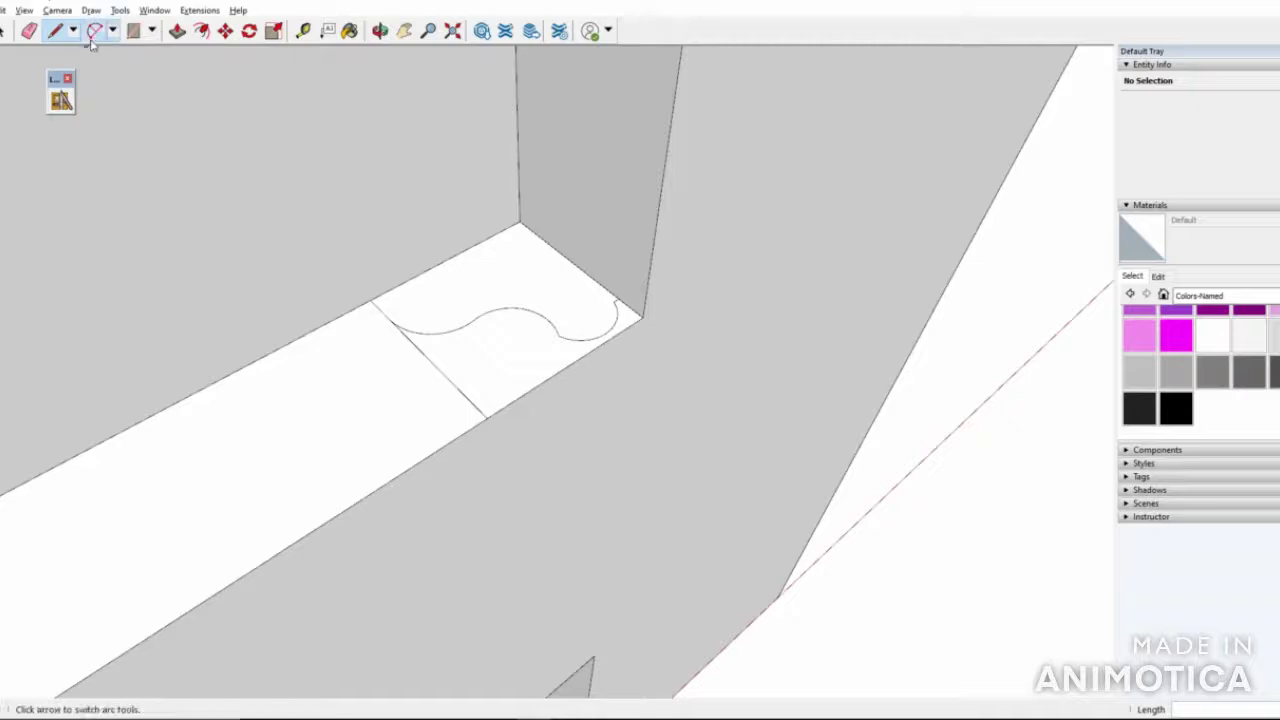
left_click(394, 322)
left_click(471, 321)
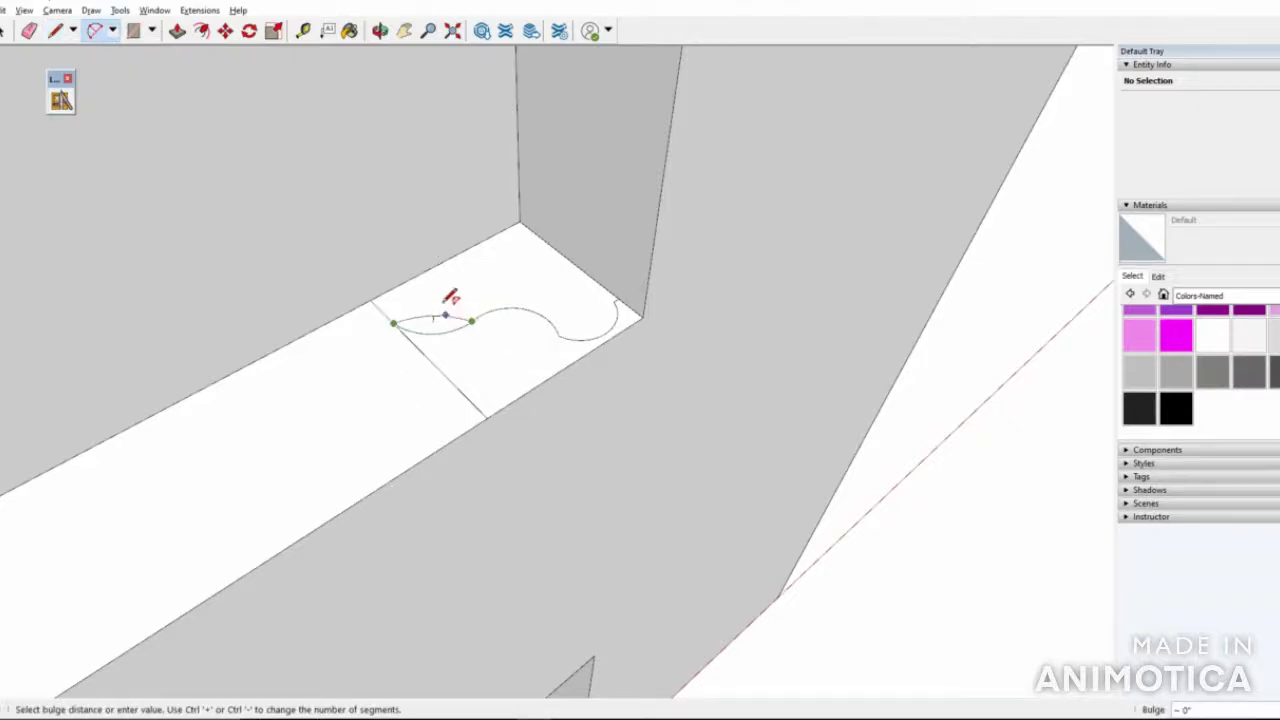
scroll(450, 310, "up", 3)
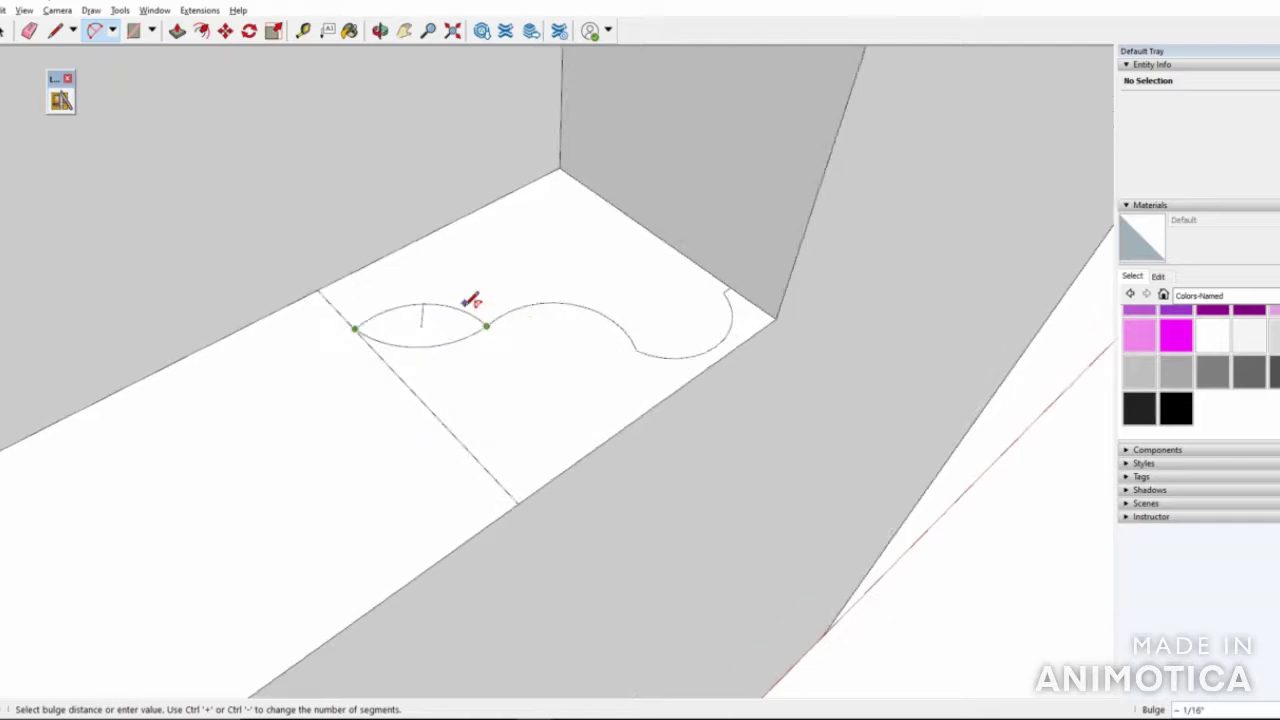
key("ctrl+plus")
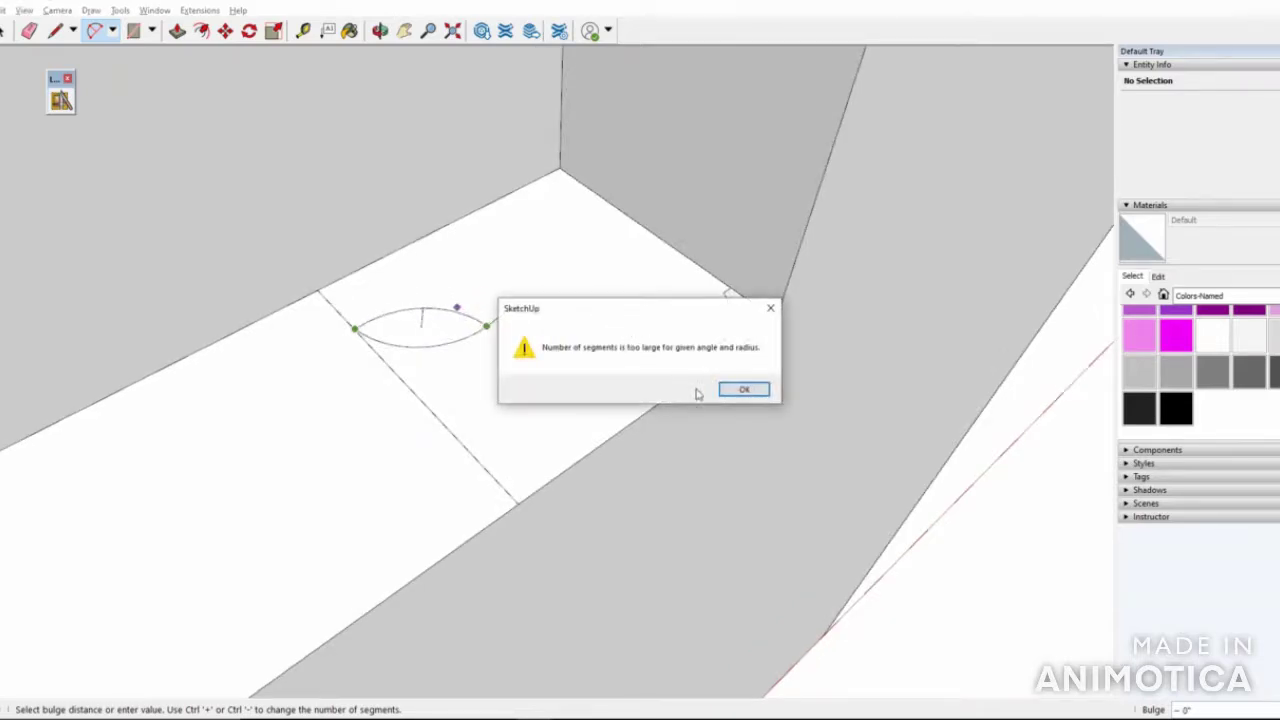
left_click(744, 389)
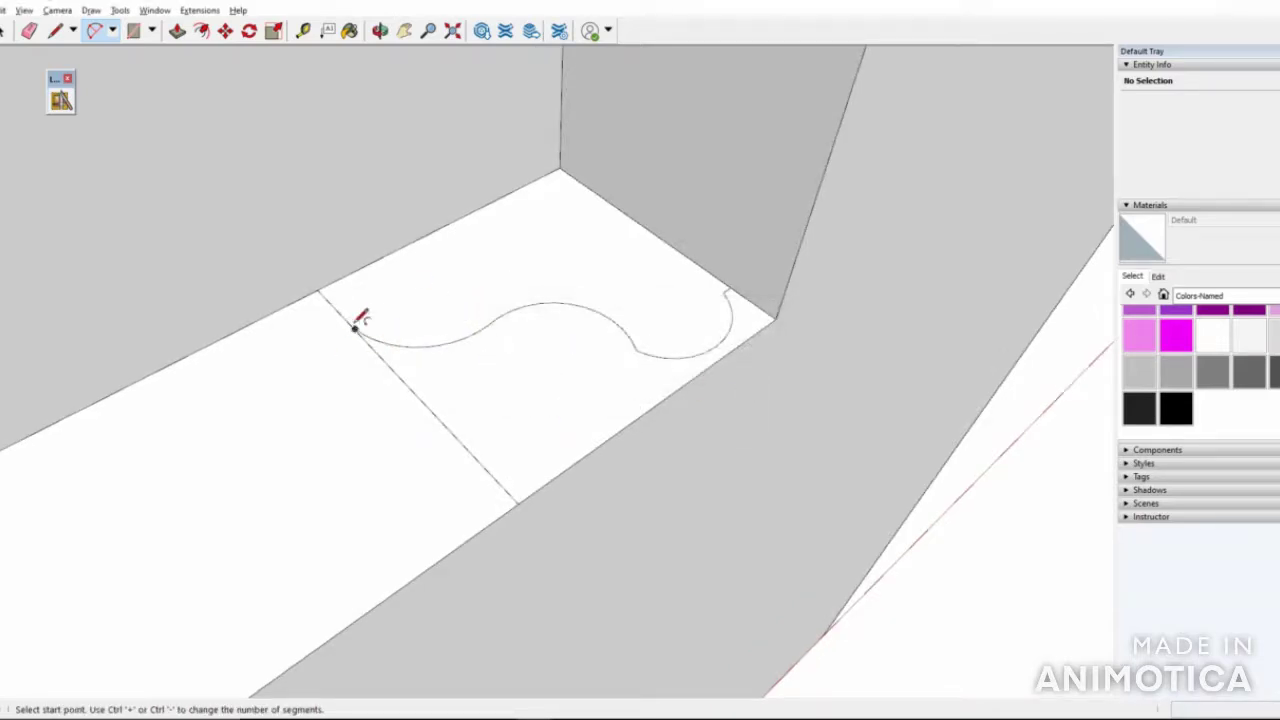
Draw an arc bulging about 1/16" toward the panel, from the square's dividing line to the start of the middle arc
left_click(347, 318)
left_click(486, 326)
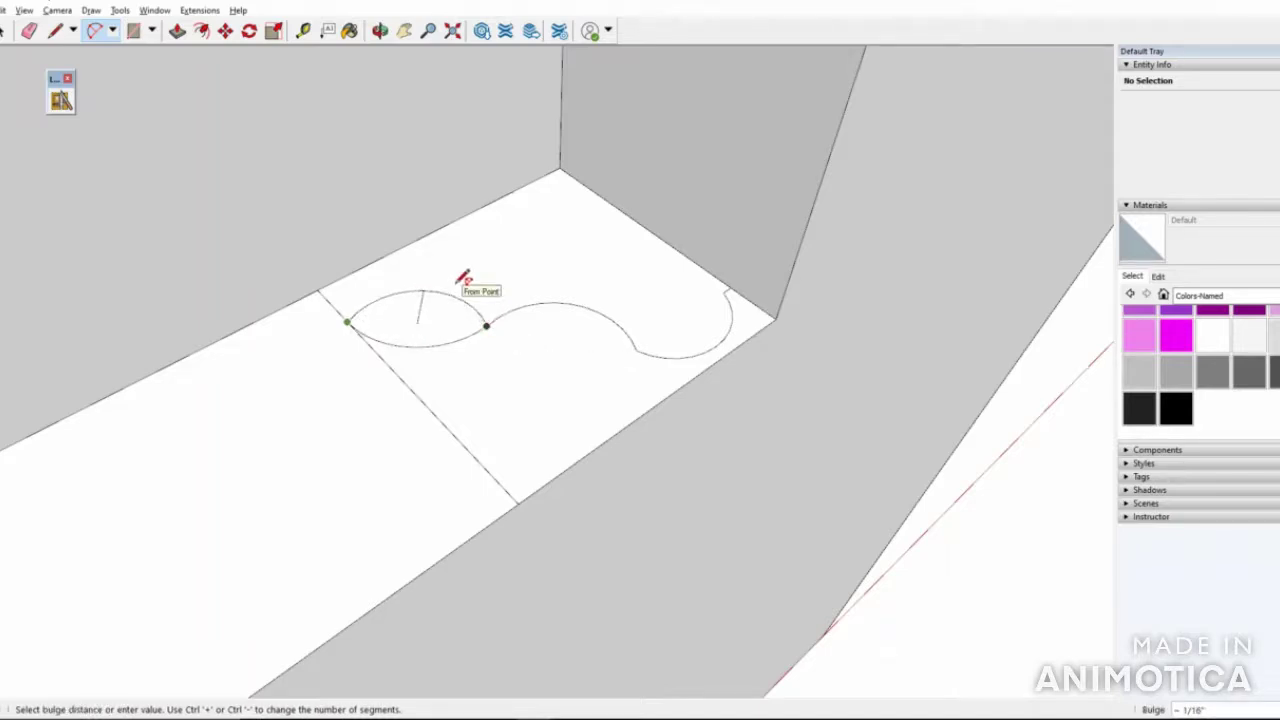
key("ctrl+plus")
key("Return")
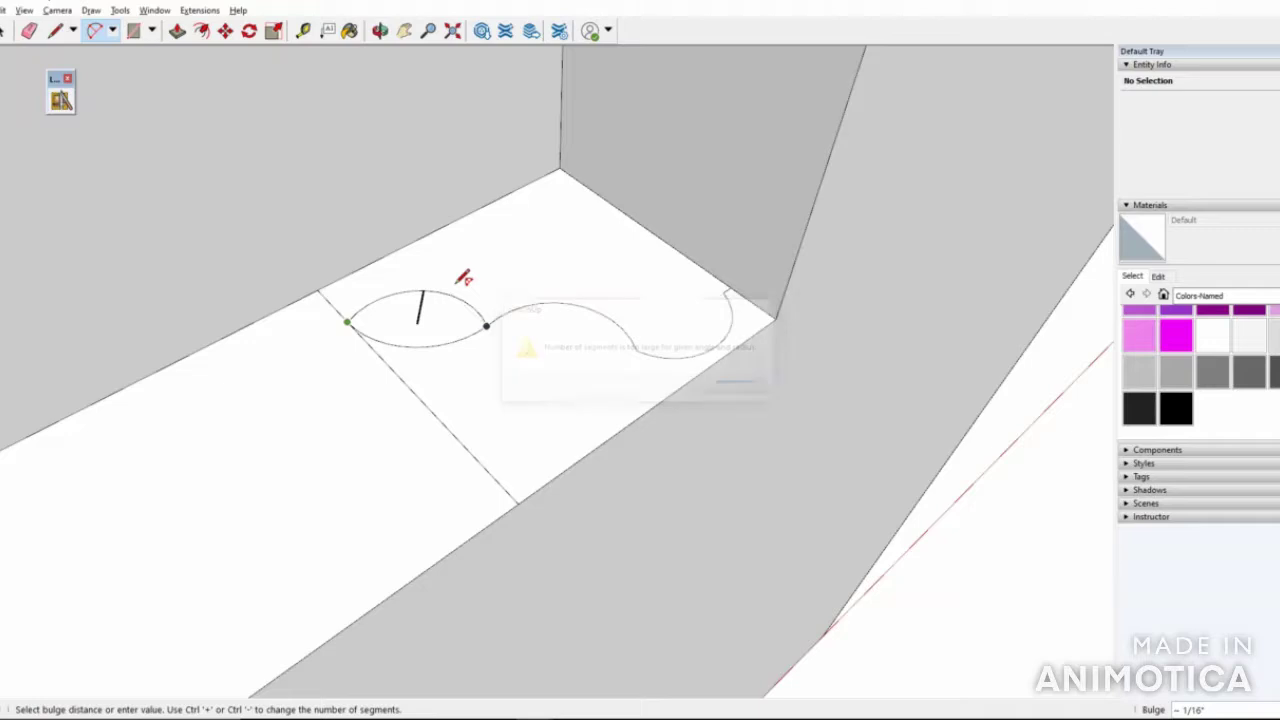
left_click(441, 266)
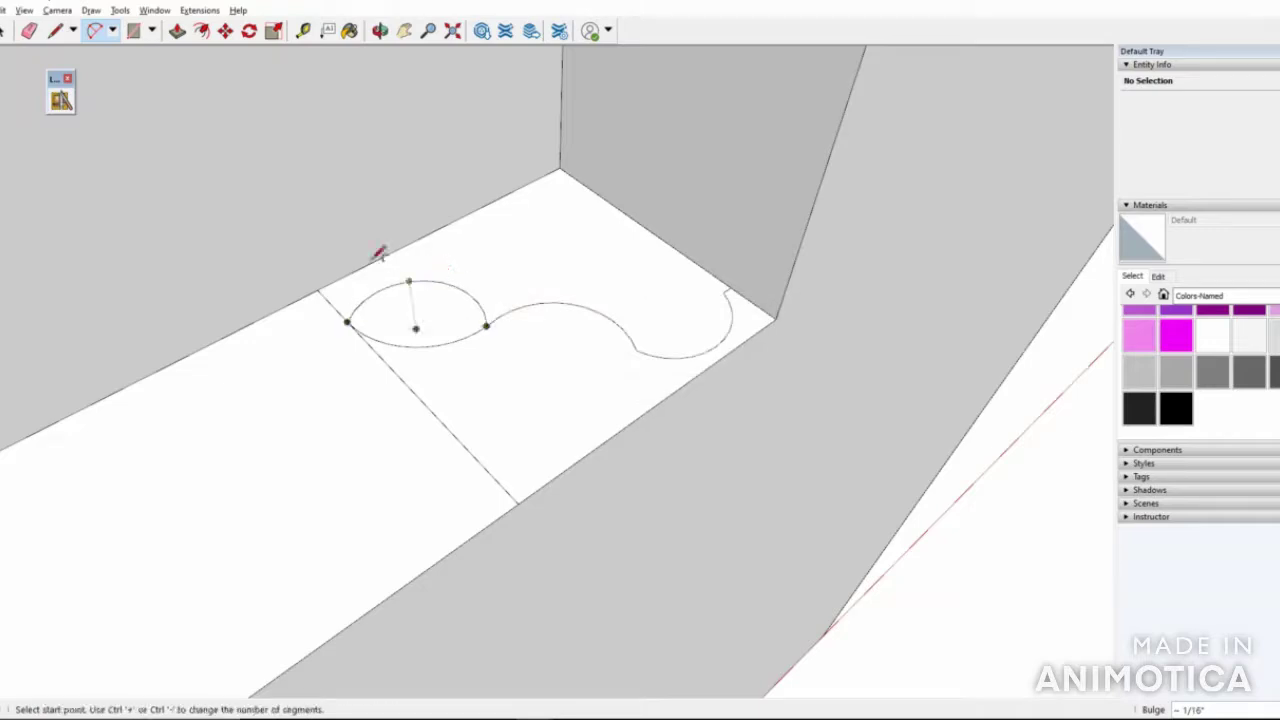
Erase the outward-bulging first arc and the part of the square's dividing line beyond the new profile
left_click(29, 31)
left_click(422, 345)
left_click(391, 374)
scroll(549, 334, "down", 3)
mouse_move(534, 375)
middle_mouse_down()
mouse_move(640, 451)
mouse_move(522, 326)
middle_mouse_up()
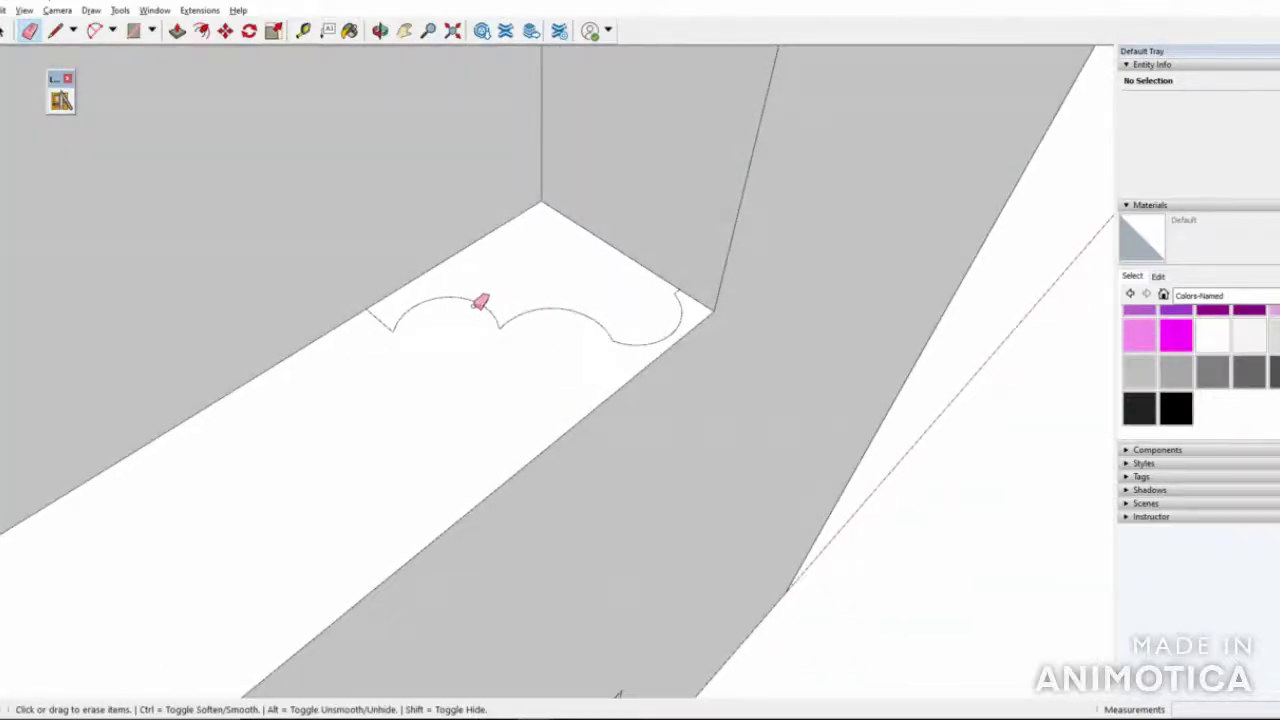
Adjust the junction of the first two profile arcs slightly and flatten the arc nearest the dividing line by moving its midpoint about 1/16"
scroll(480, 303, "down", 3)
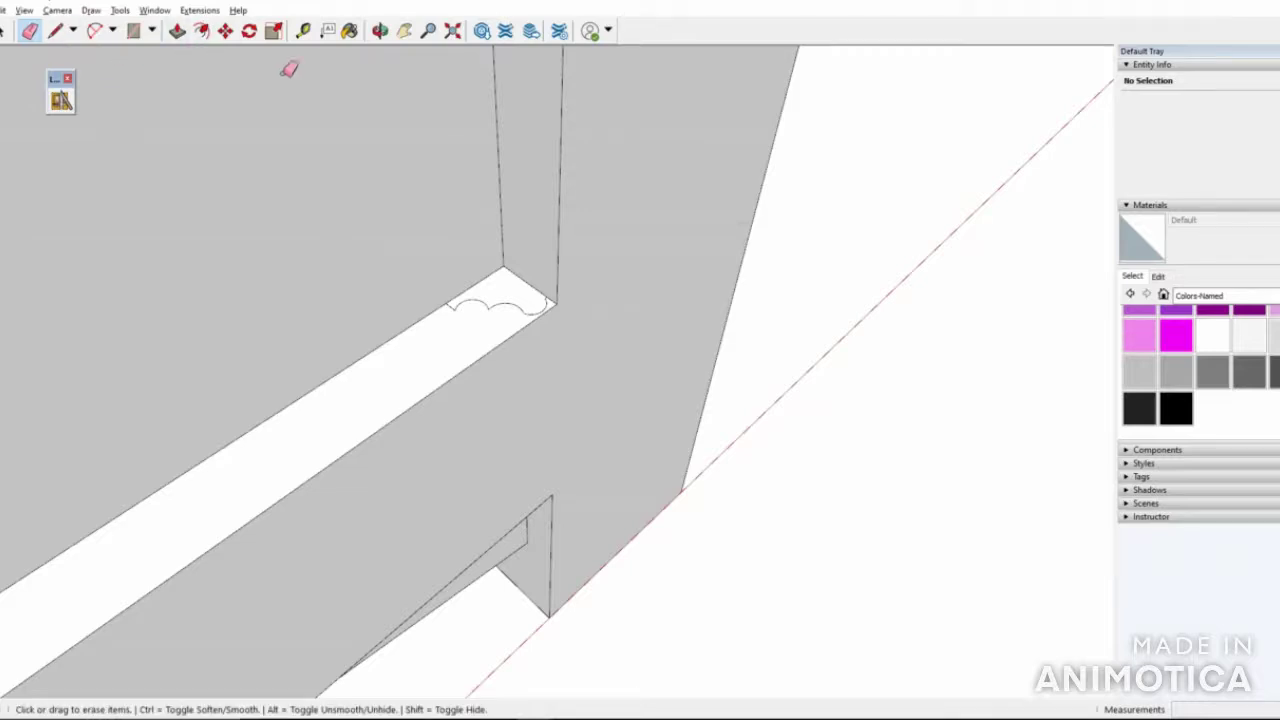
left_click(225, 31)
scroll(557, 286, "up", 6)
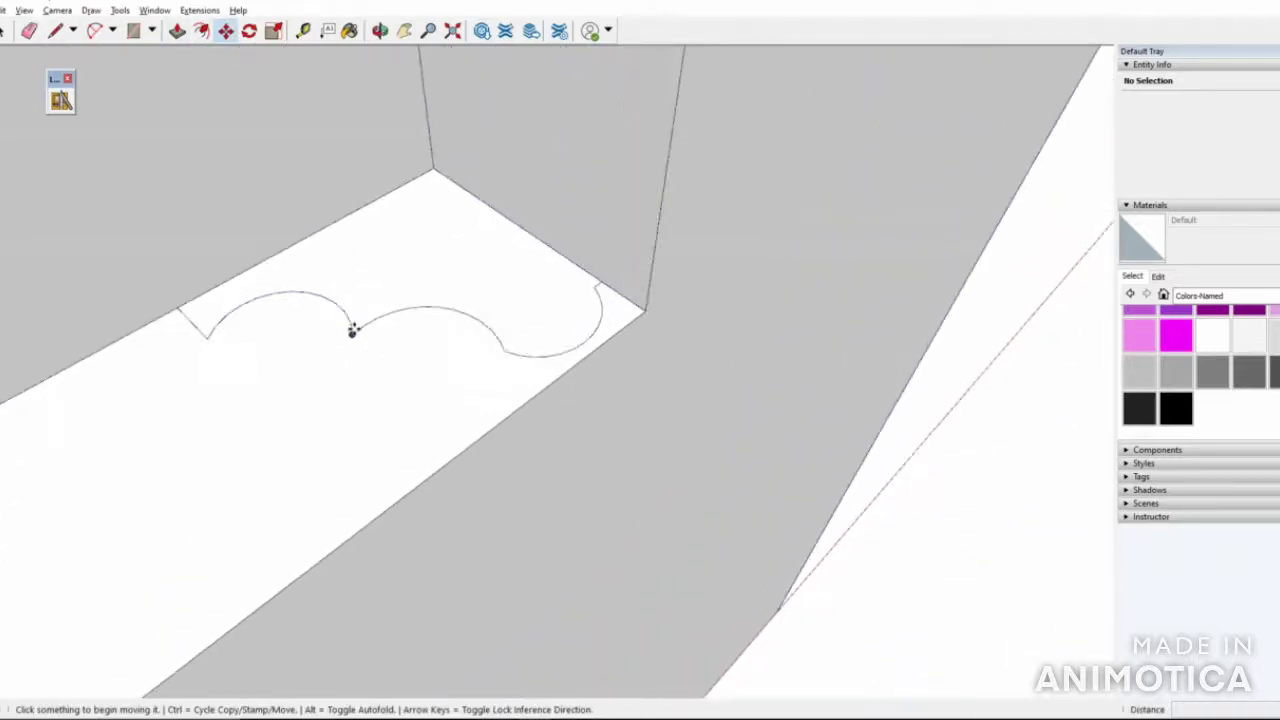
left_click(355, 330)
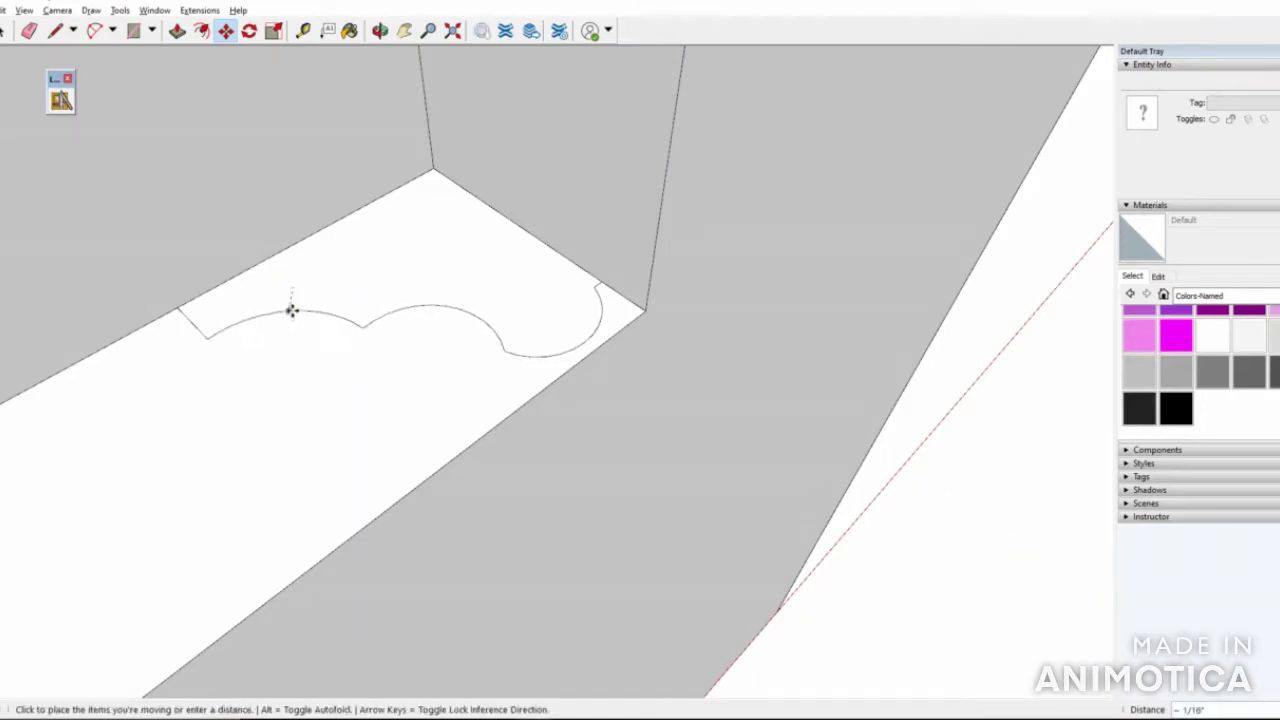
left_click(283, 309)
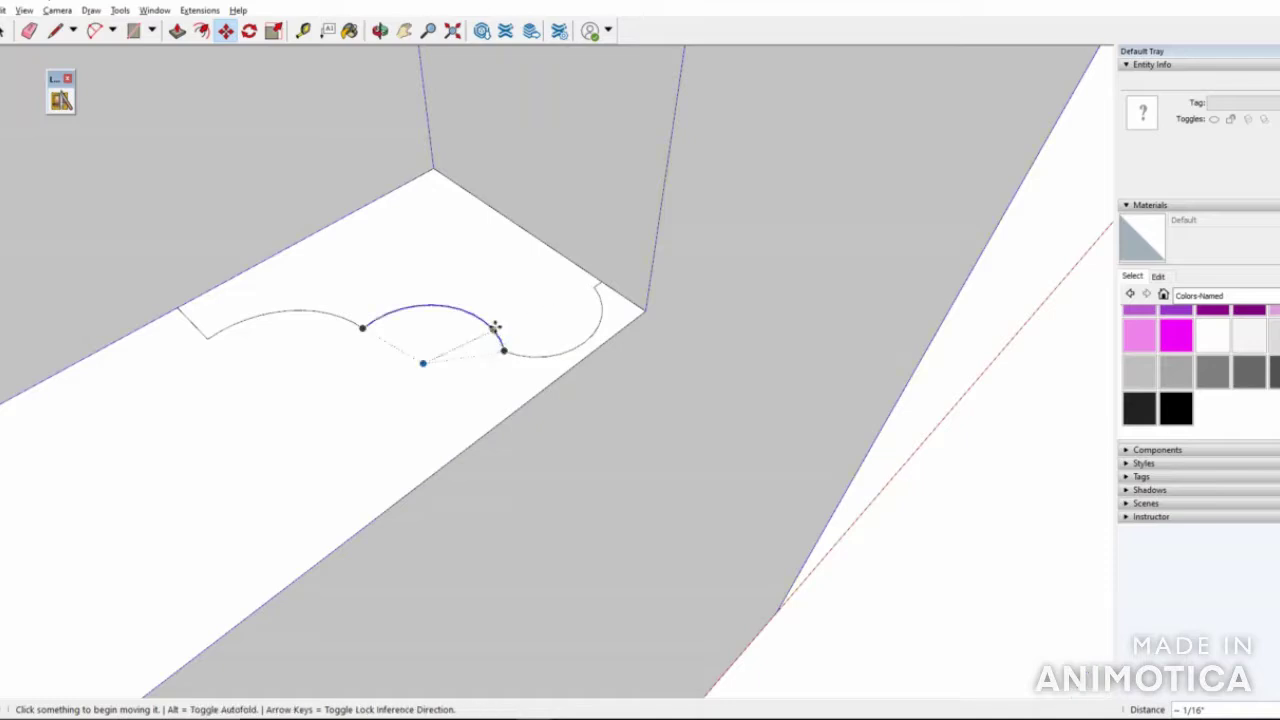
Shift the middle arc slightly toward the ledge's outer edge and move its junction with the outer arc about 1/16" toward the dividing line
left_click(498, 340)
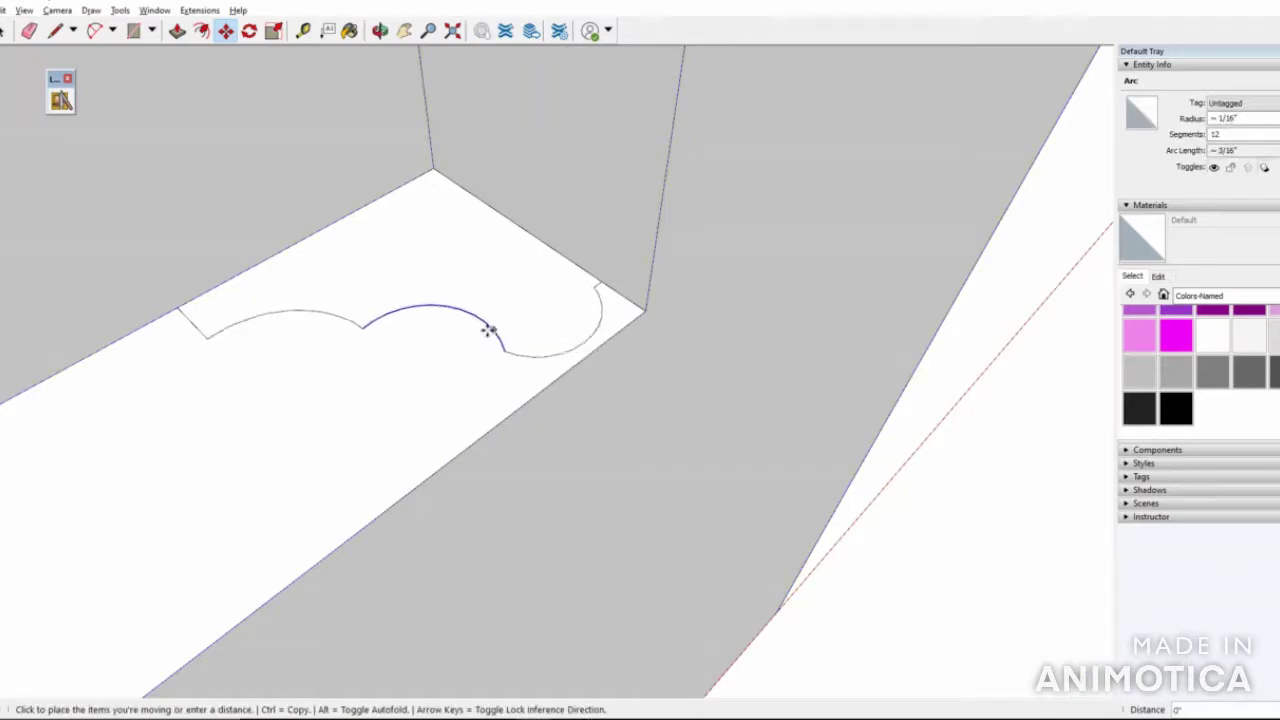
left_click(492, 355)
left_click(494, 357)
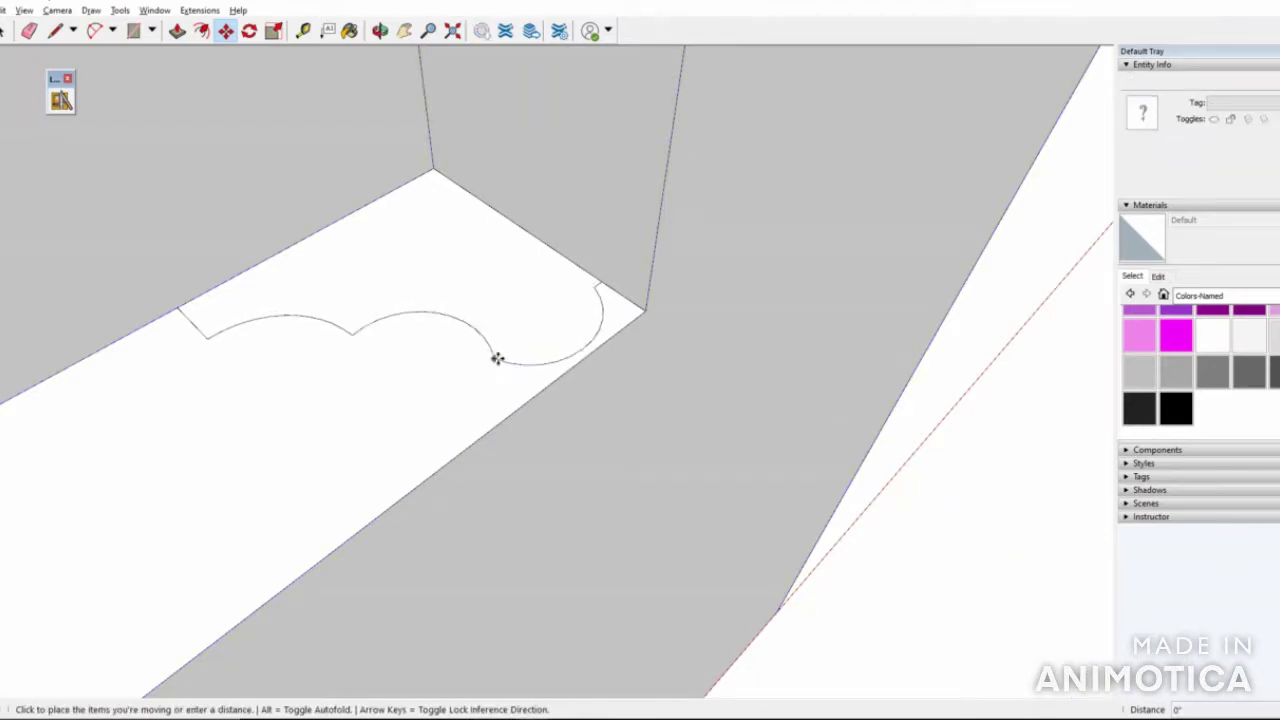
left_click(494, 361)
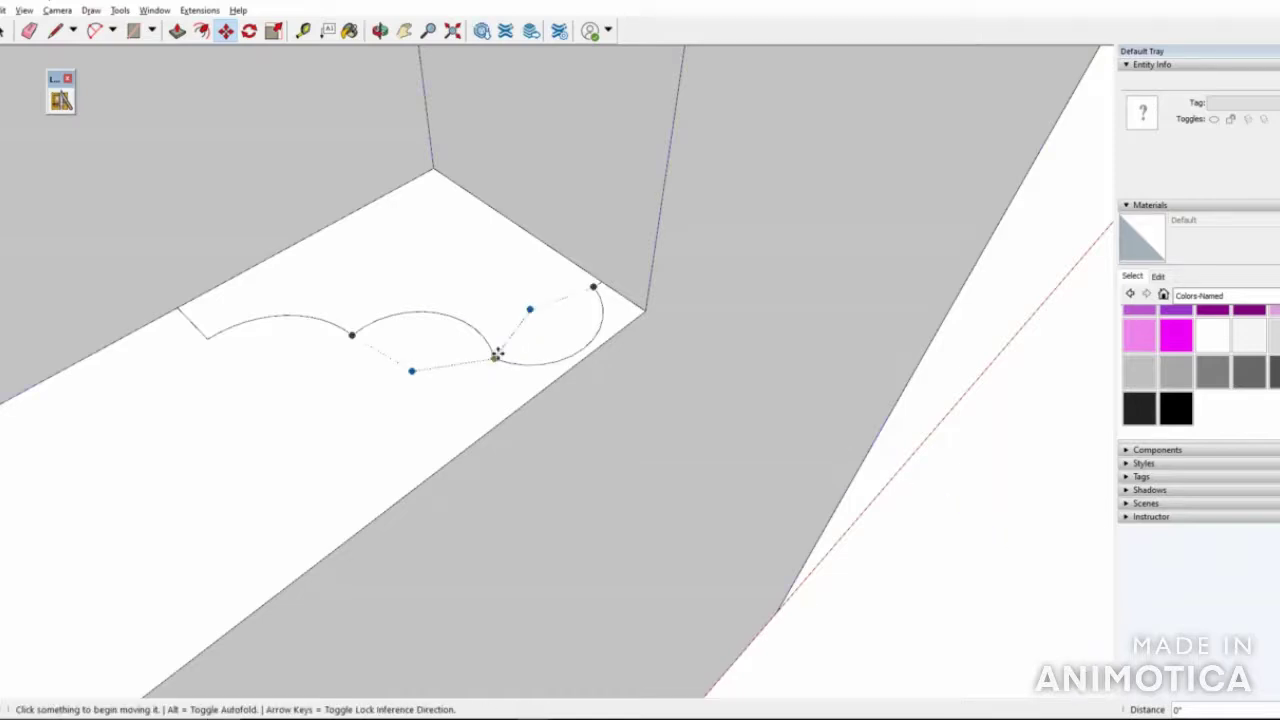
left_click(494, 357)
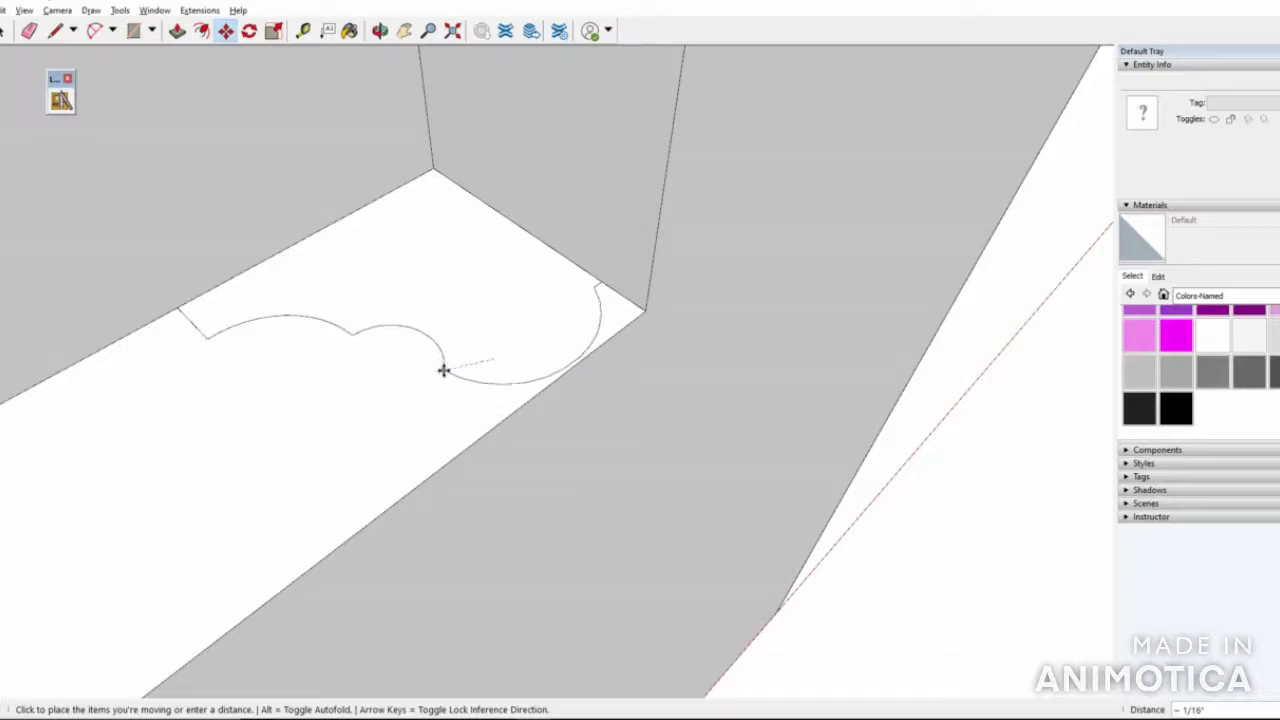
left_click(455, 360)
middle_click_drag(669, 343, 123, 63)
key("space")
middle_click_drag(27, 62, 441, 303)
double_click(456, 291)
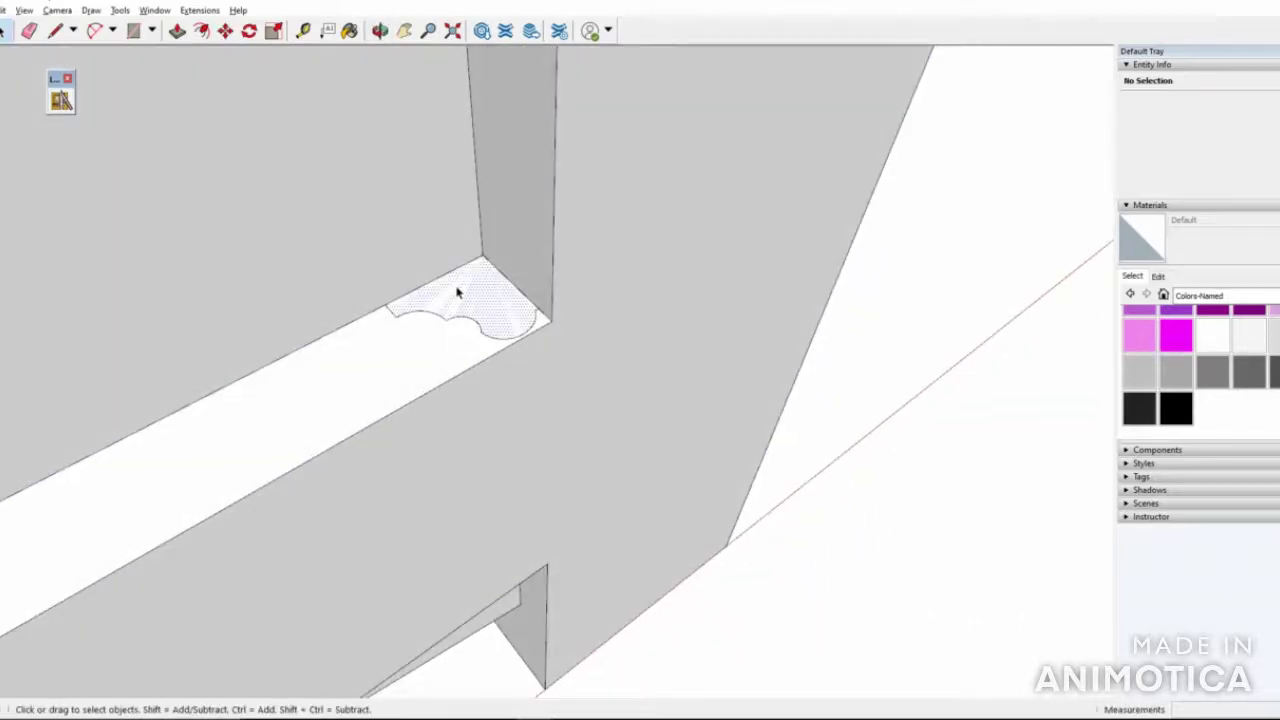
right_click(477, 297)
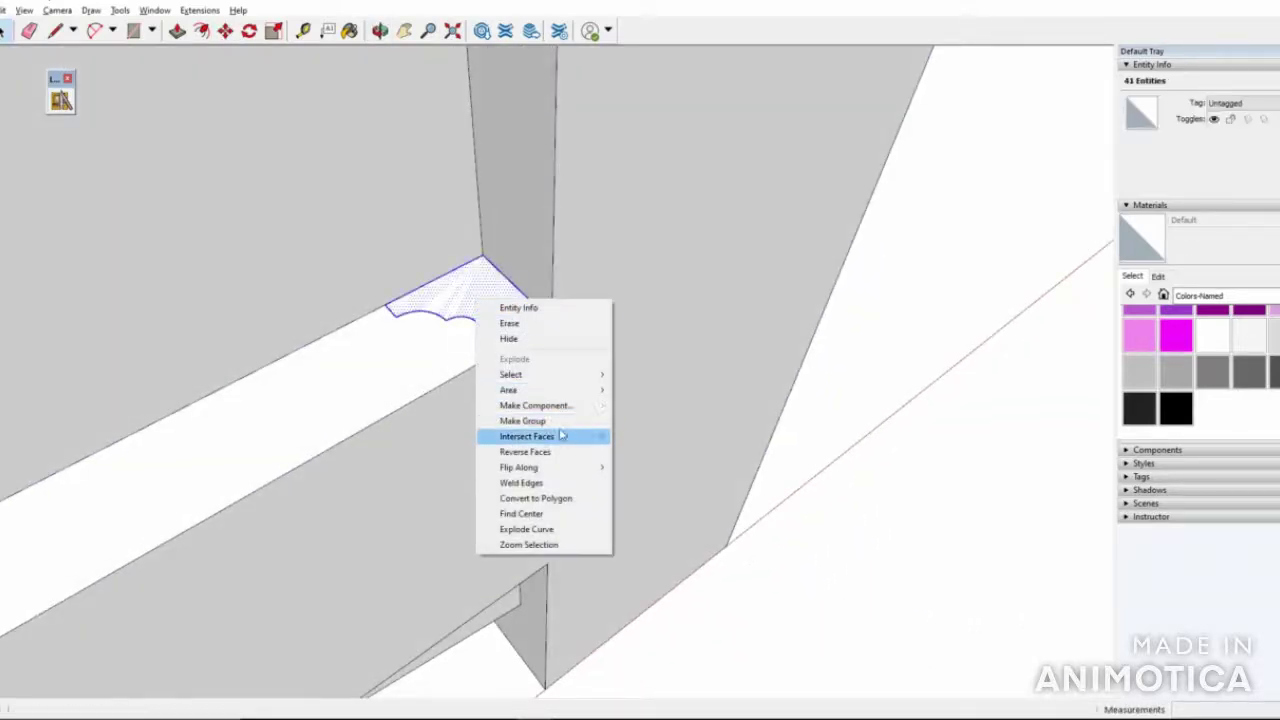
left_click(766, 411)
scroll(817, 437, "up", 6)
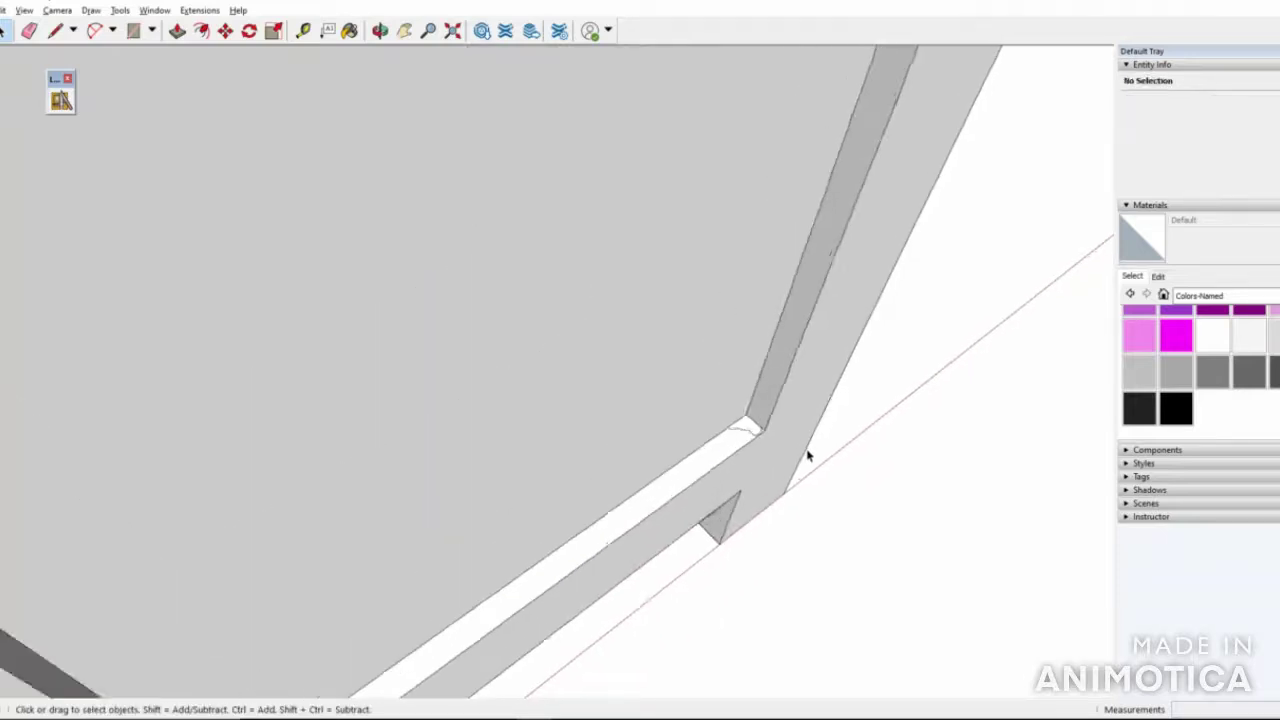
Make a component named acm3 from the trim profile face and its edges
left_click(731, 422)
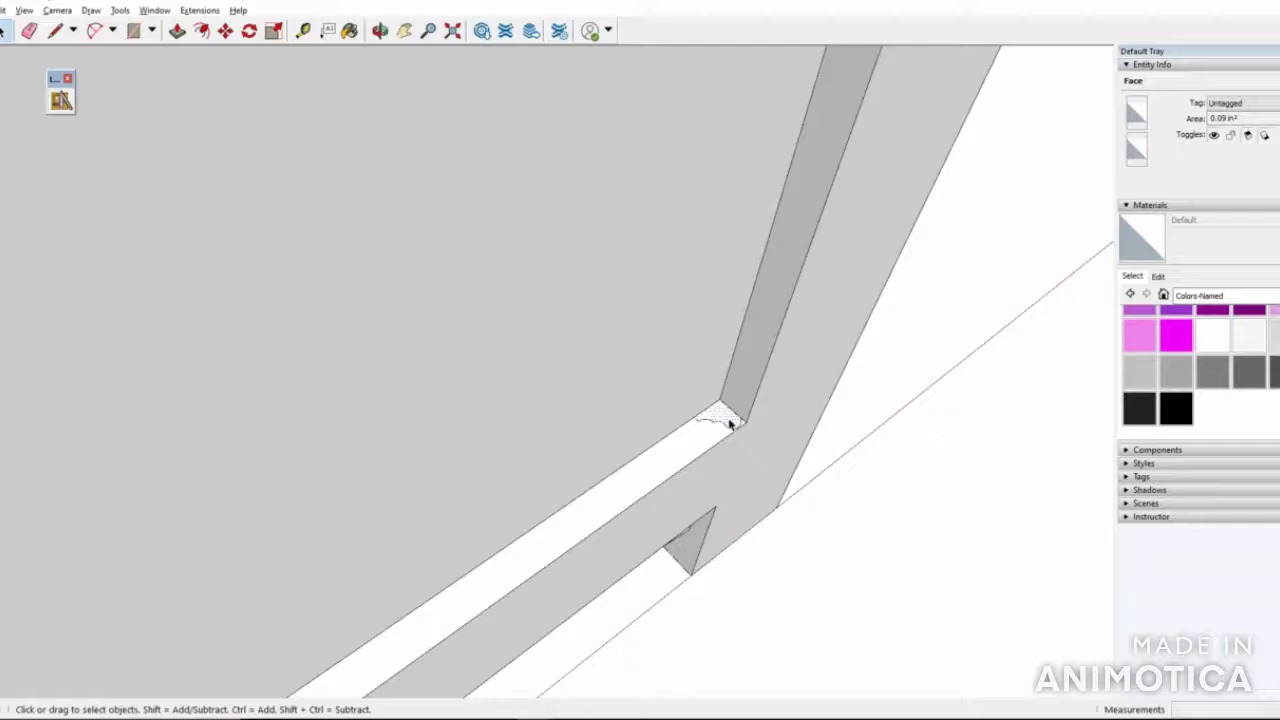
double_click(731, 422)
scroll(731, 422, "up", 3)
right_click(729, 421)
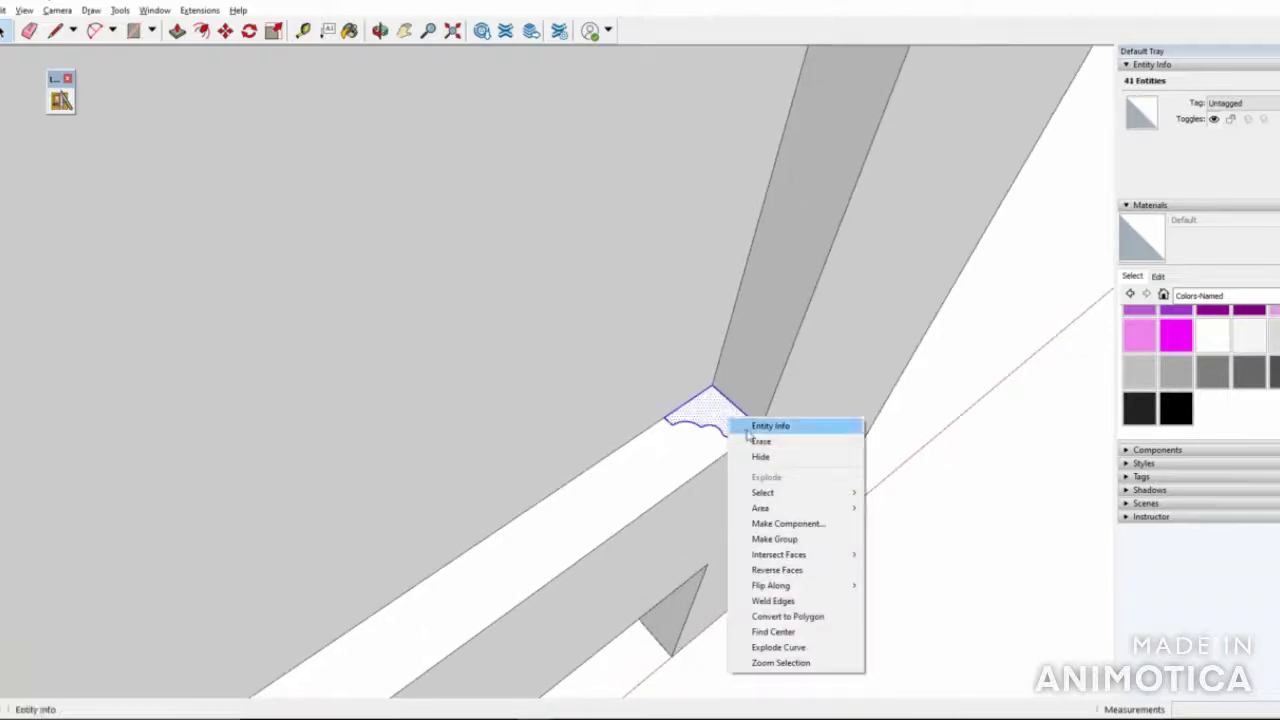
left_click(763, 524)
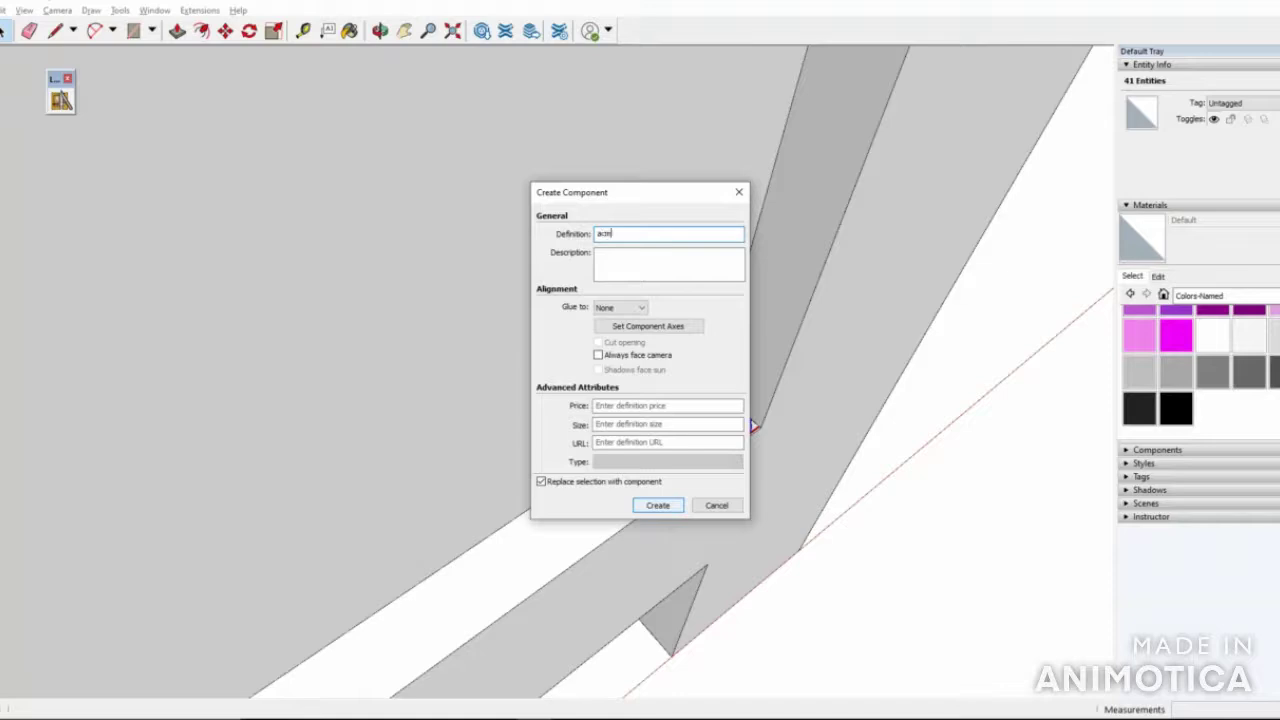
key("Return")
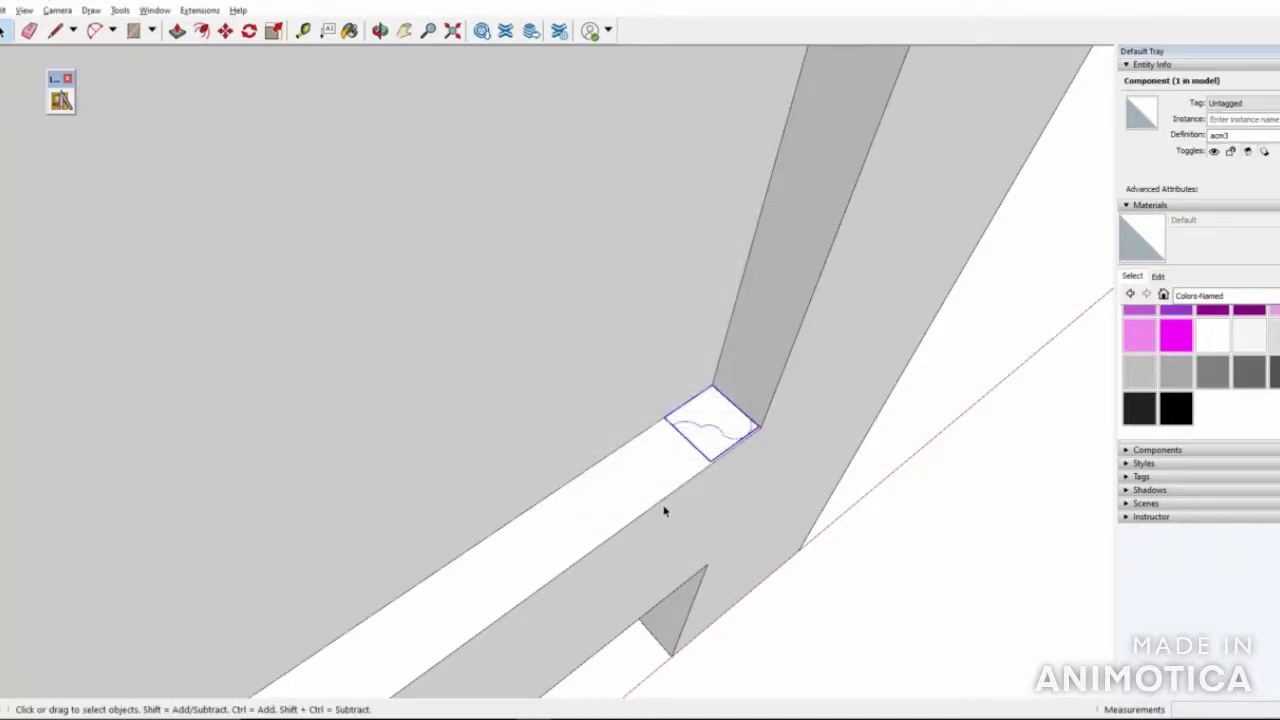
Copy the acm3 profile component about 7 3/16" sideways, placing the duplicate clear of the cabinet
scroll(663, 509, "down", 2)
scroll(740, 466, "down", 5)
middle_click_drag(748, 486, 640, 397)
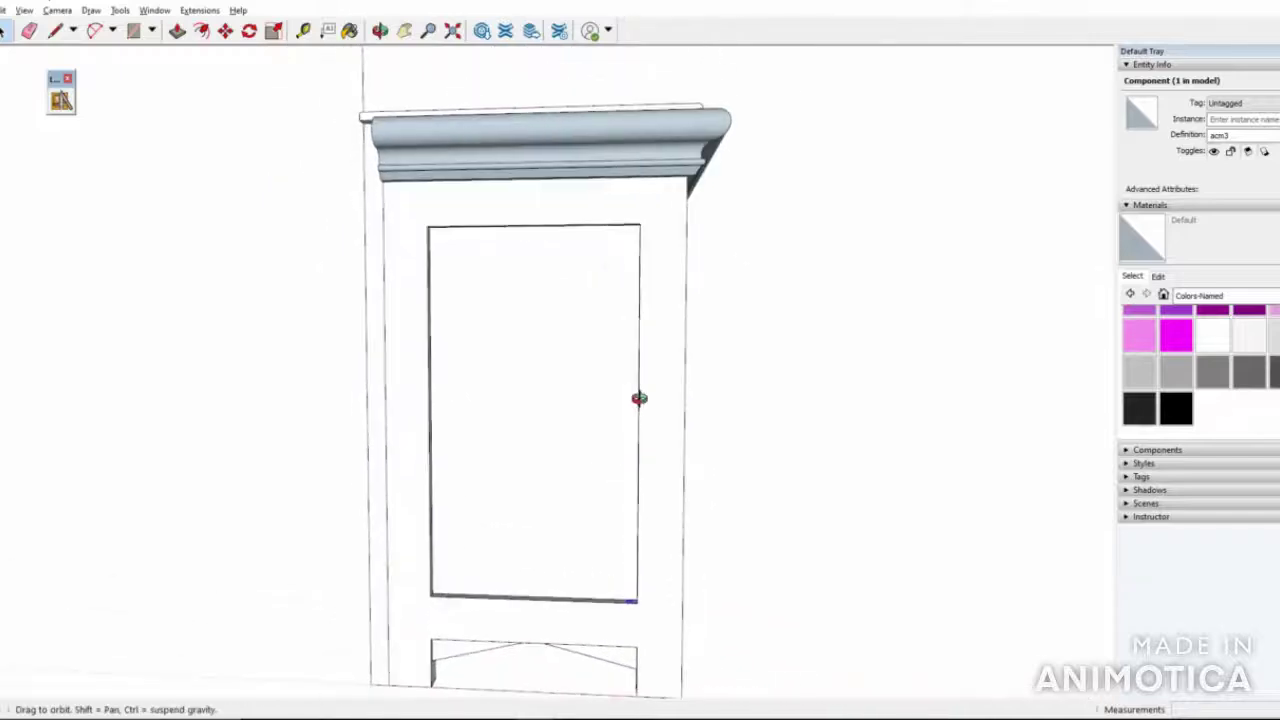
scroll(563, 491, "up", 5)
left_click(133, 30)
key("space")
scroll(814, 491, "down", 5)
middle_click_drag(763, 580, 676, 444)
scroll(800, 486, "up", 4)
scroll(543, 480, "up", 4)
scroll(581, 497, "up", 3)
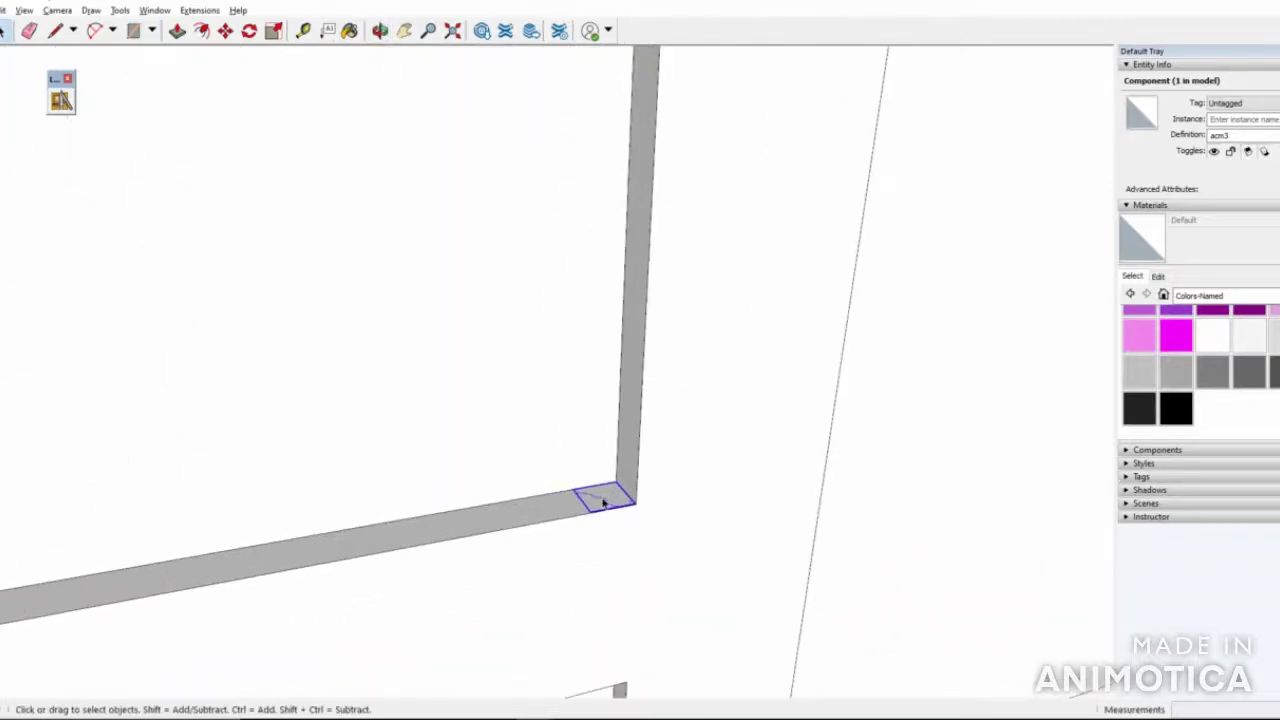
scroll(604, 503, "up", 2)
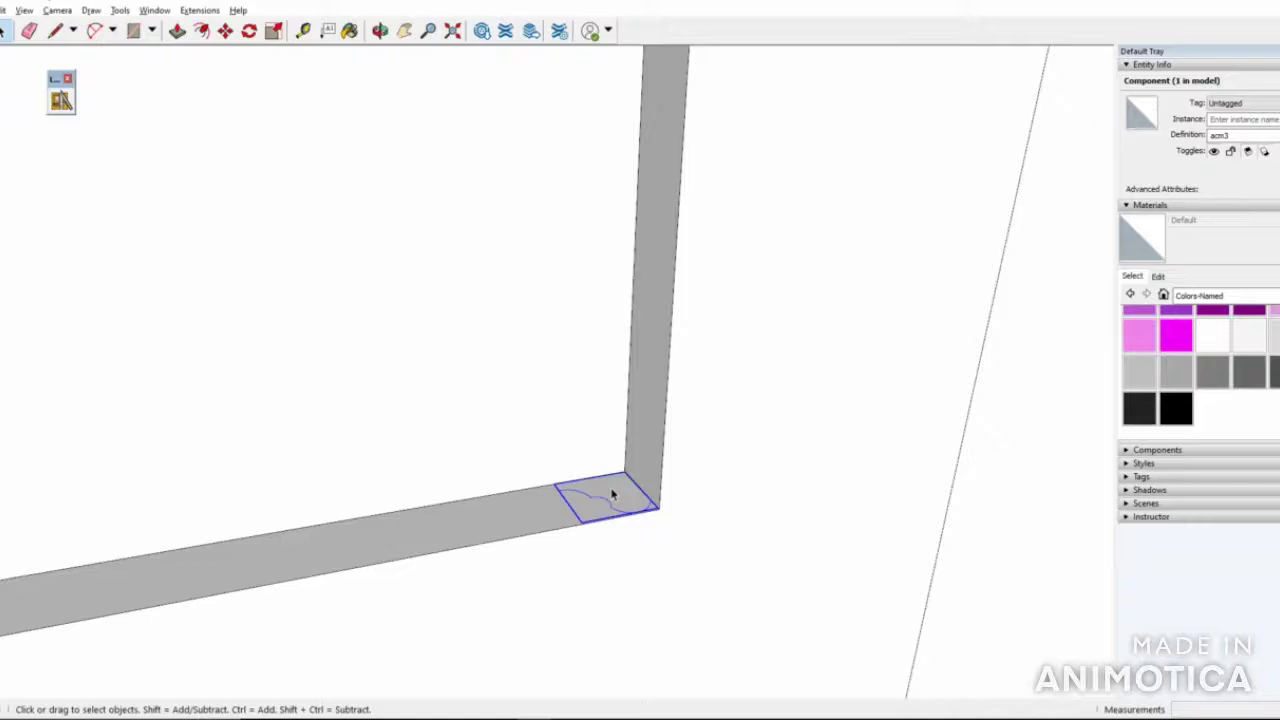
key("m")
left_click(557, 484)
key("ctrl")
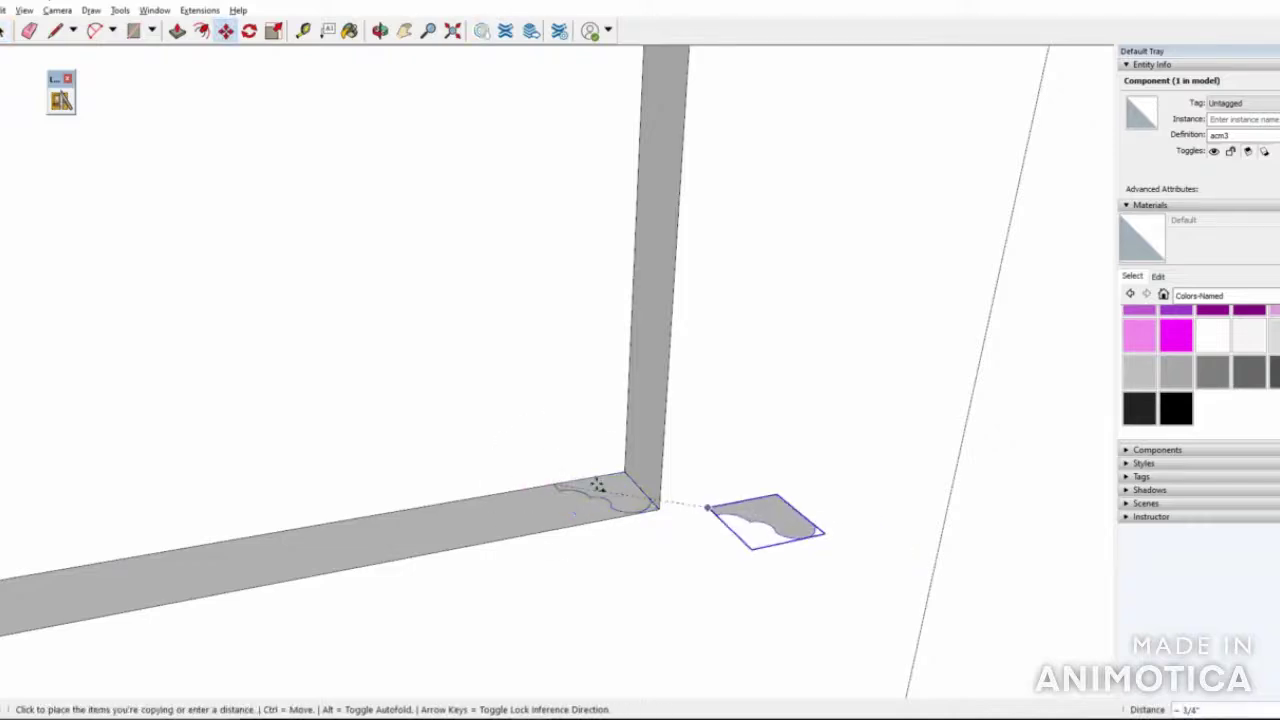
scroll(490, 463, "down", 5)
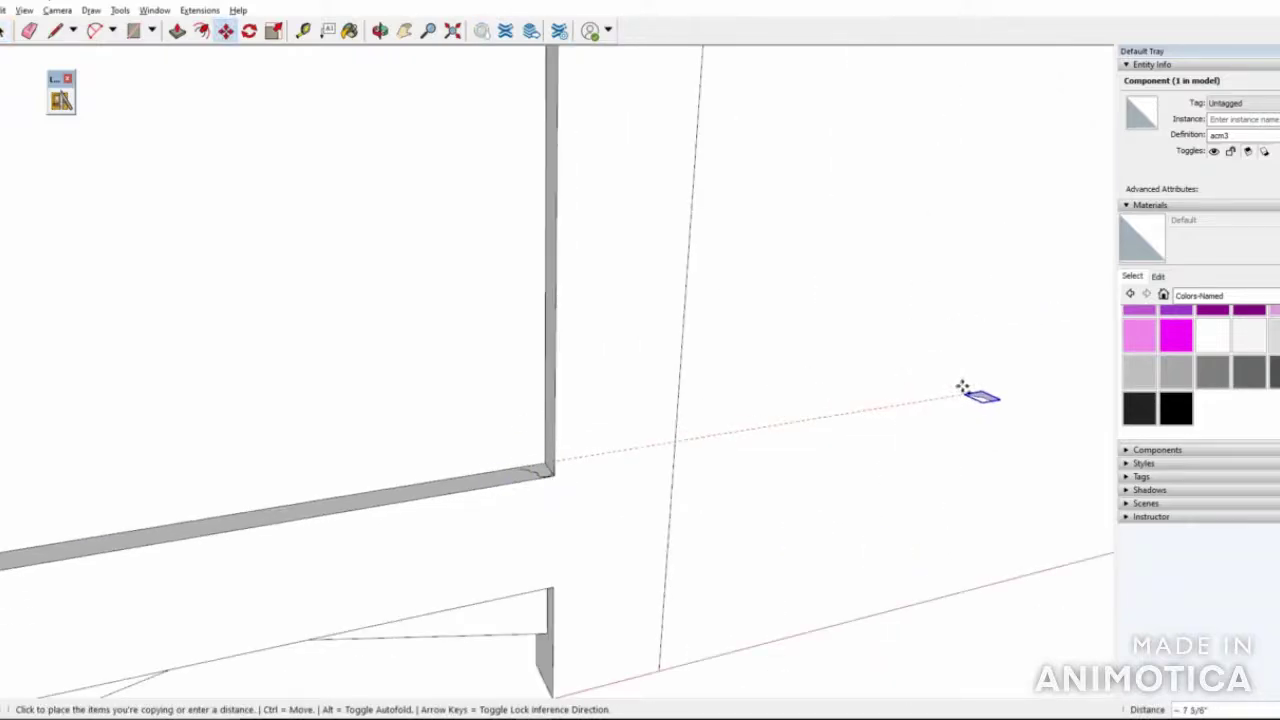
left_click(942, 383)
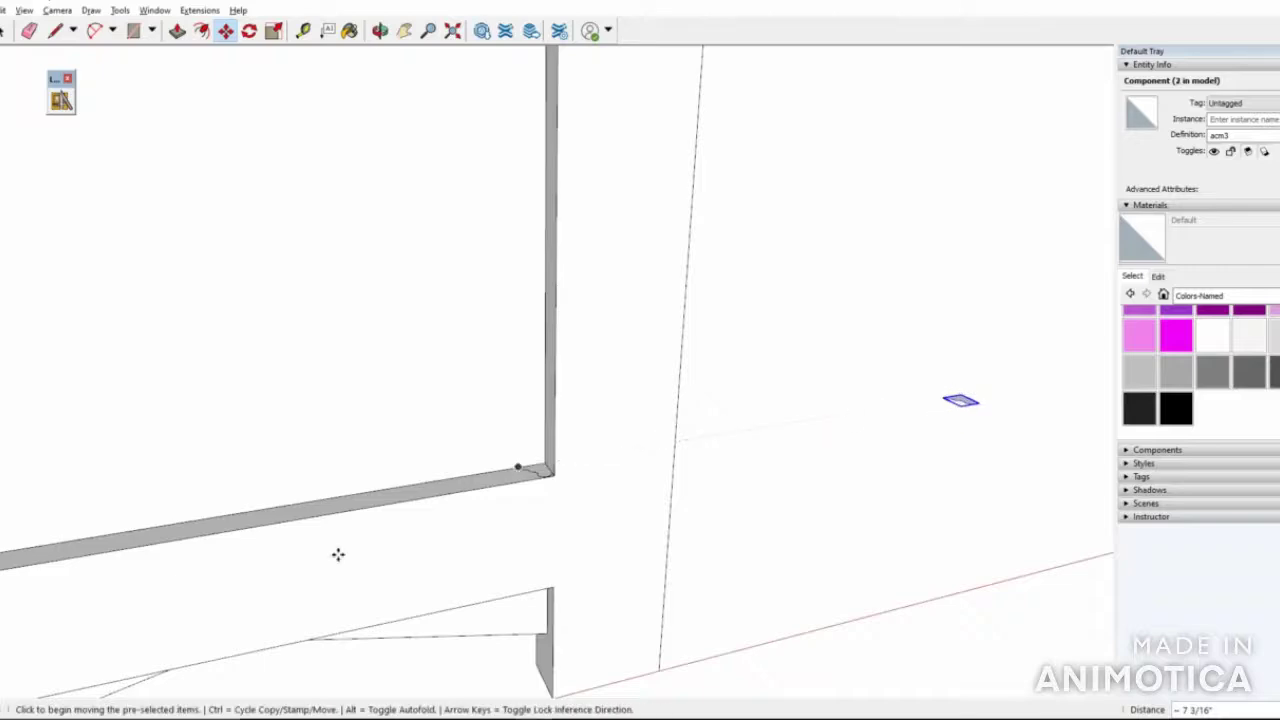
scroll(365, 537, "down", 2)
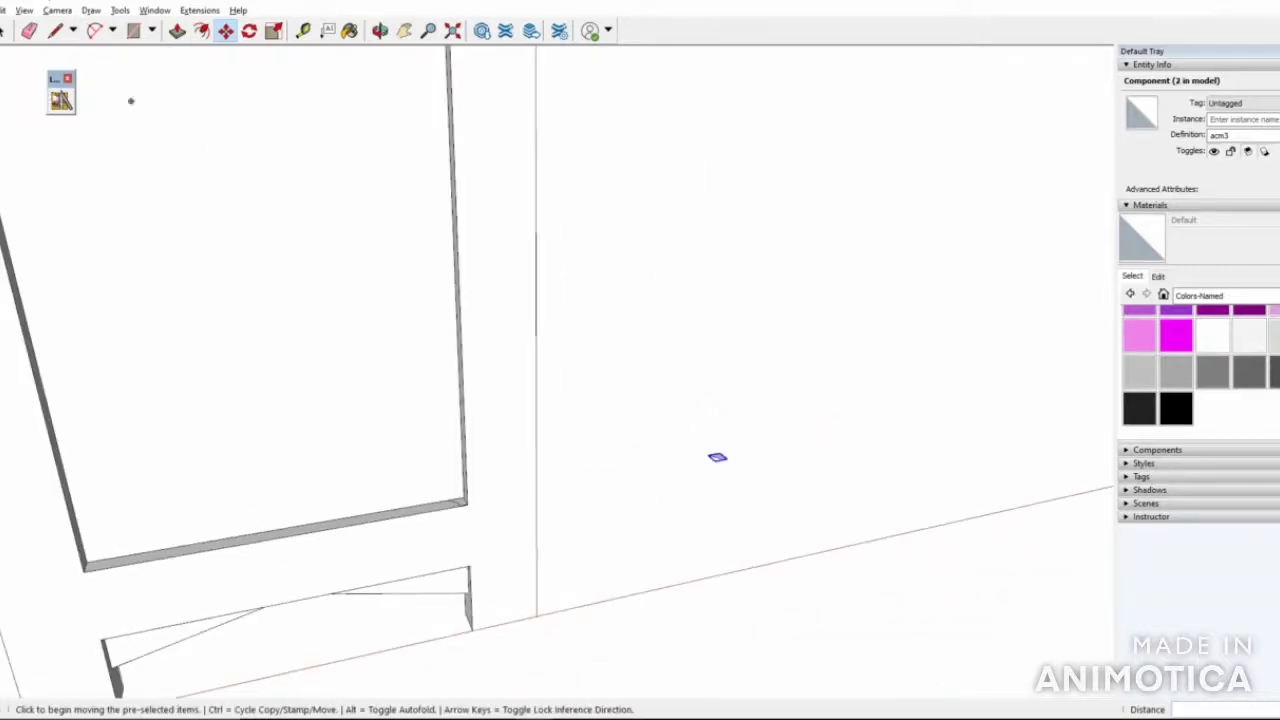
key("space")
Explode the original profile component in the lower corner of the panel recess
scroll(431, 474, "up", 3)
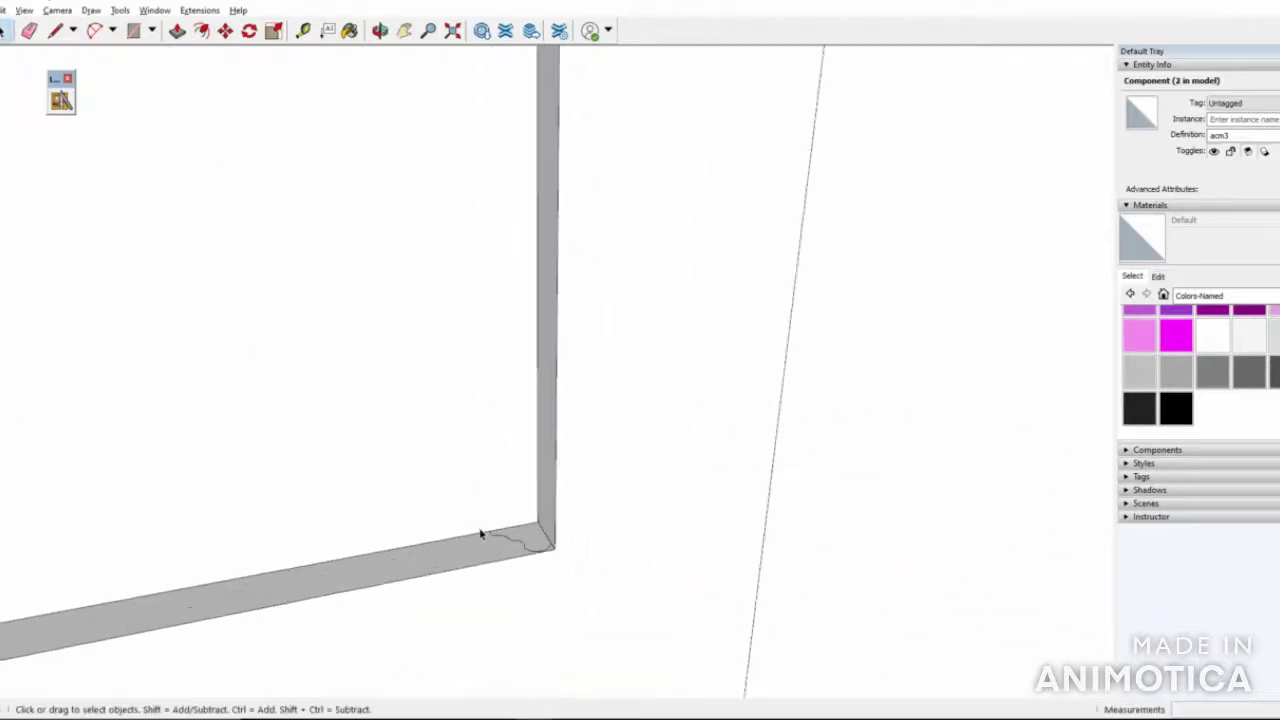
scroll(519, 543, "up", 2)
right_click(522, 538)
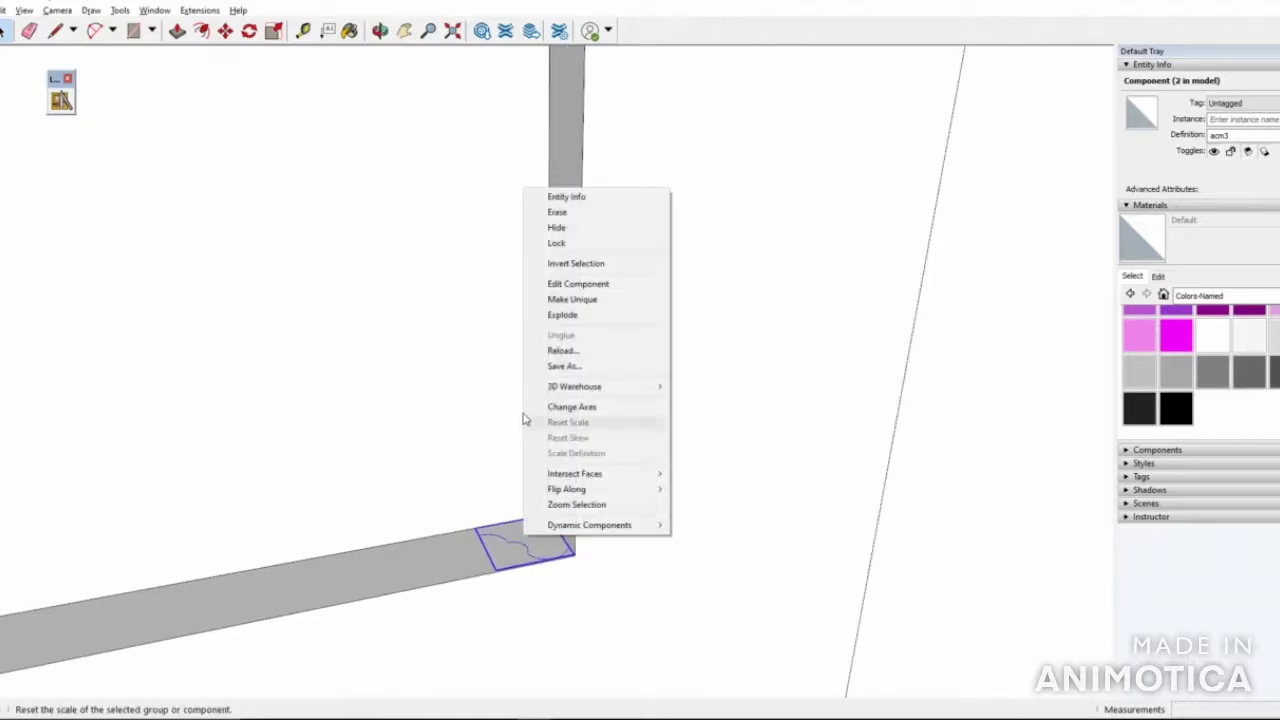
left_click(584, 315)
scroll(694, 537, "down", 4)
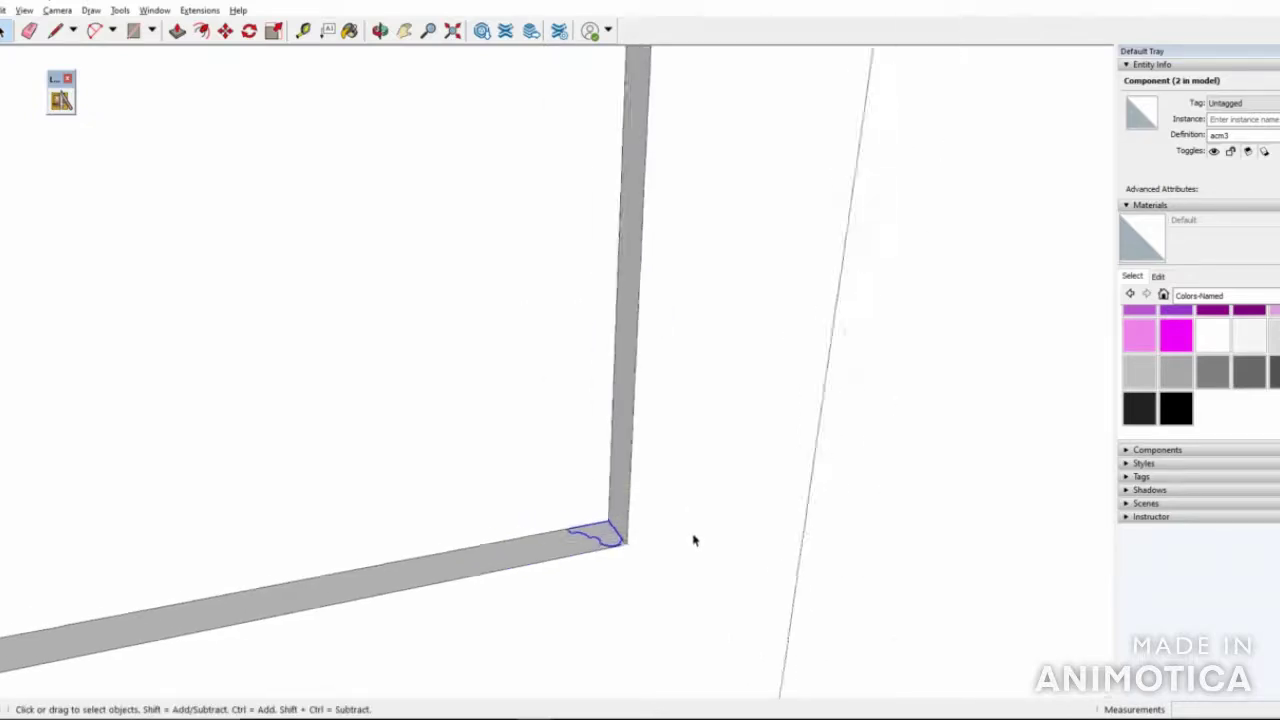
left_click(120, 10)
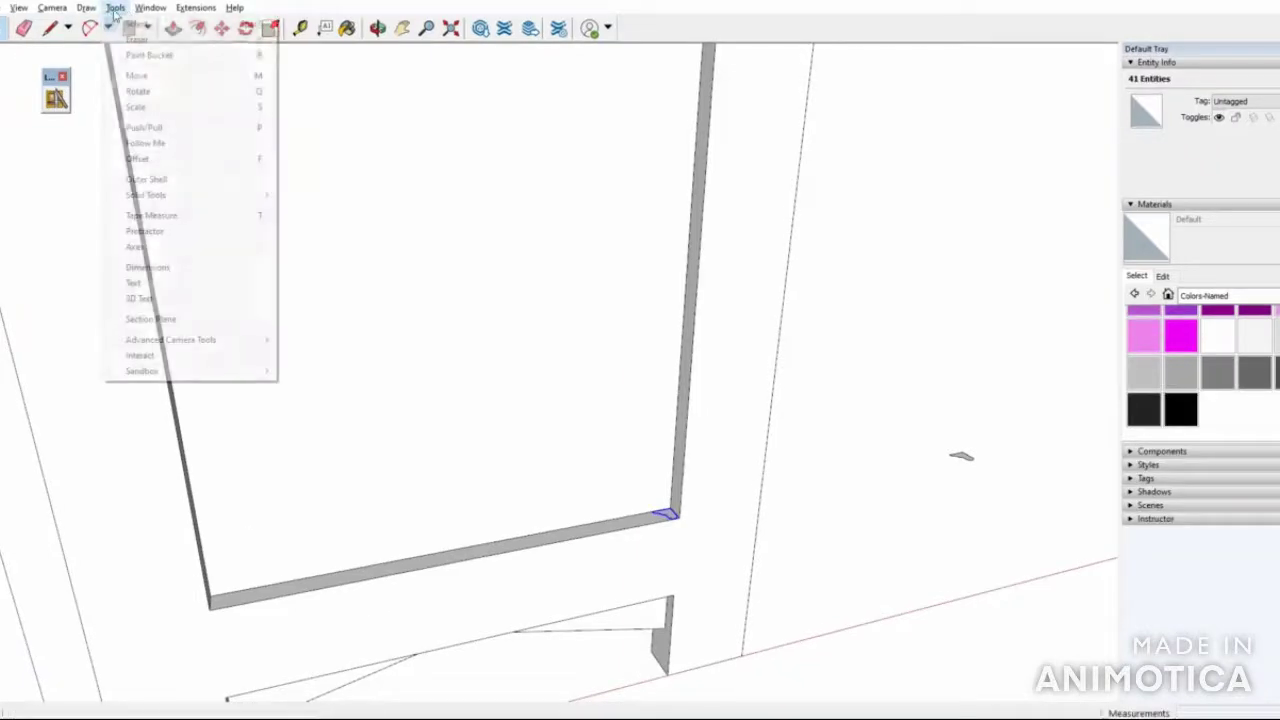
left_click(155, 143)
scroll(373, 421, "down", 1)
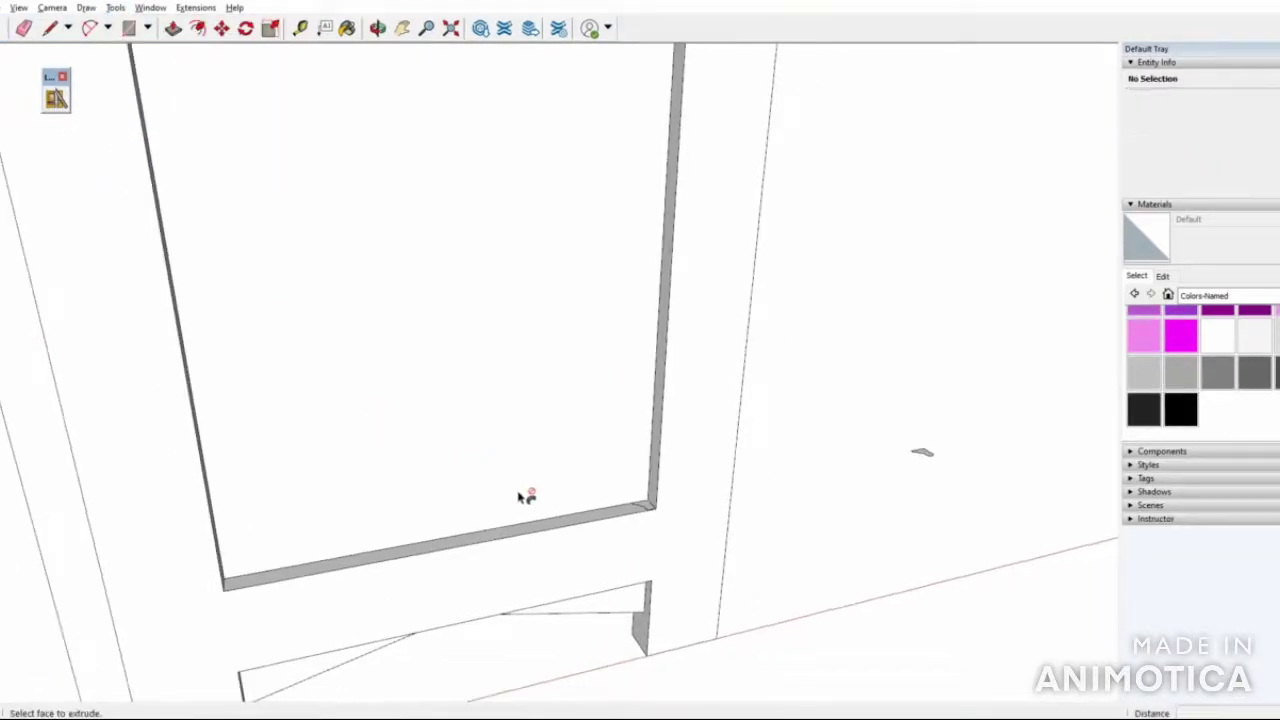
scroll(640, 510, "up", 3)
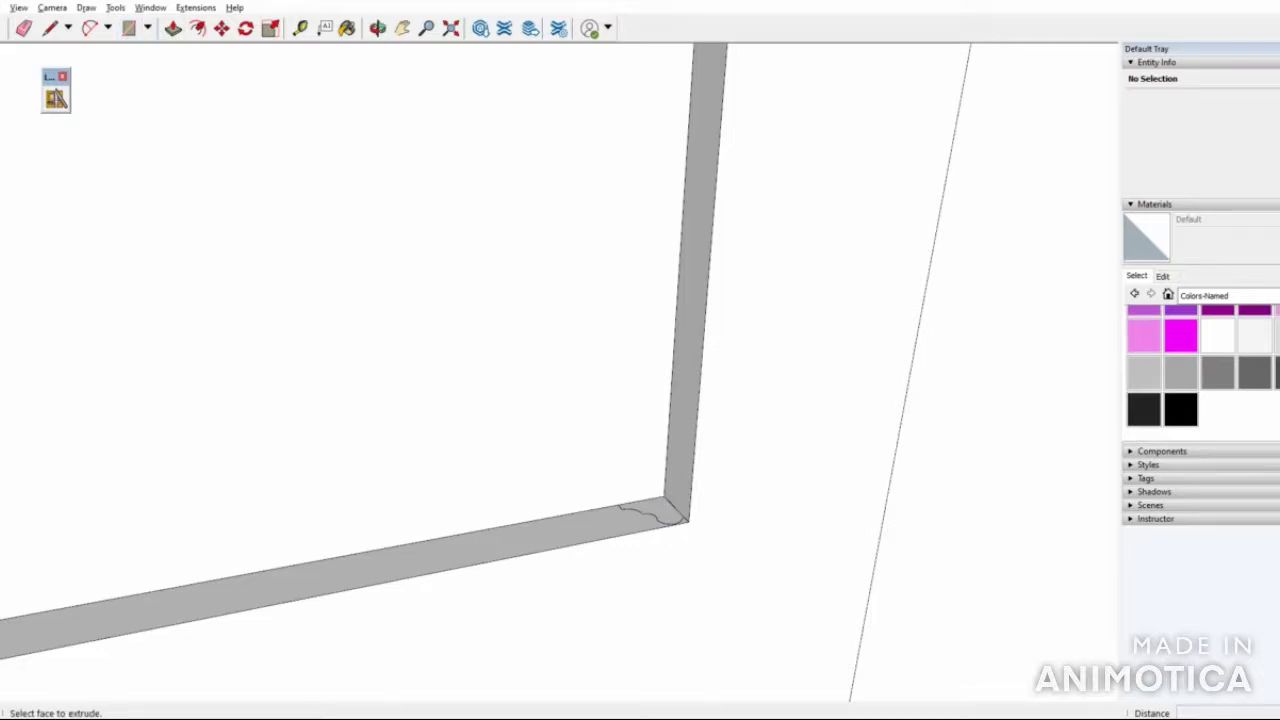
key("space")
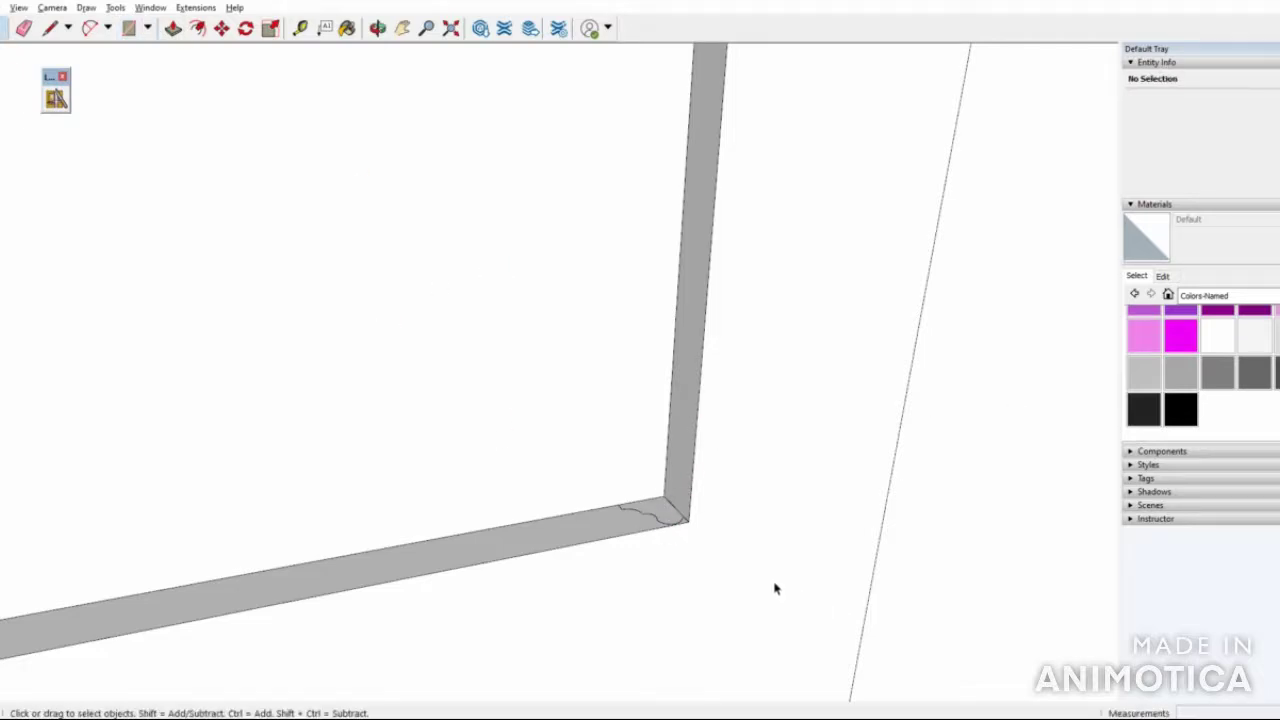
Transfer the loose corner profile into the cabinet group by cutting it, opening the group for editing and pasting it in place
scroll(672, 513, "down", 5)
left_click(662, 514)
scroll(662, 514, "up", 3)
double_click(653, 503)
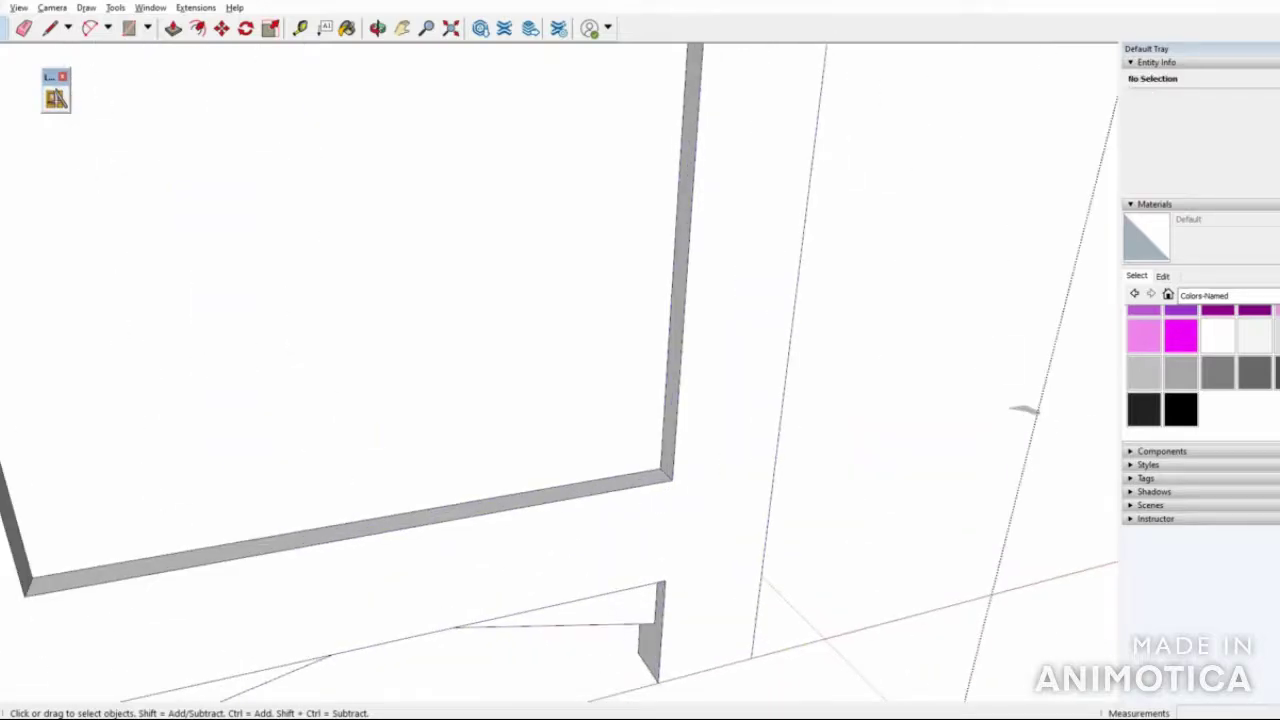
key("alt+e")
left_click(86, 106)
Try to sweep the trim profile in the lower corner along the end panel's recess edges with Follow Me
left_click(245, 27)
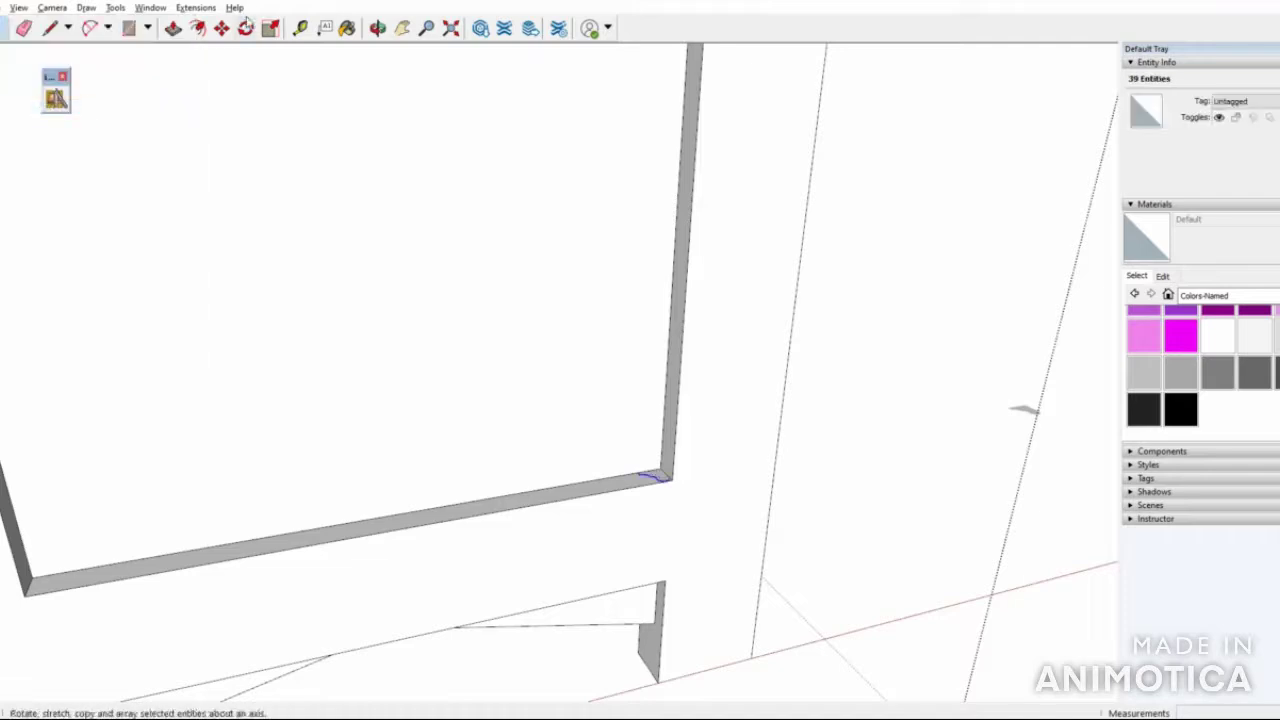
left_click(115, 7)
left_click(190, 146)
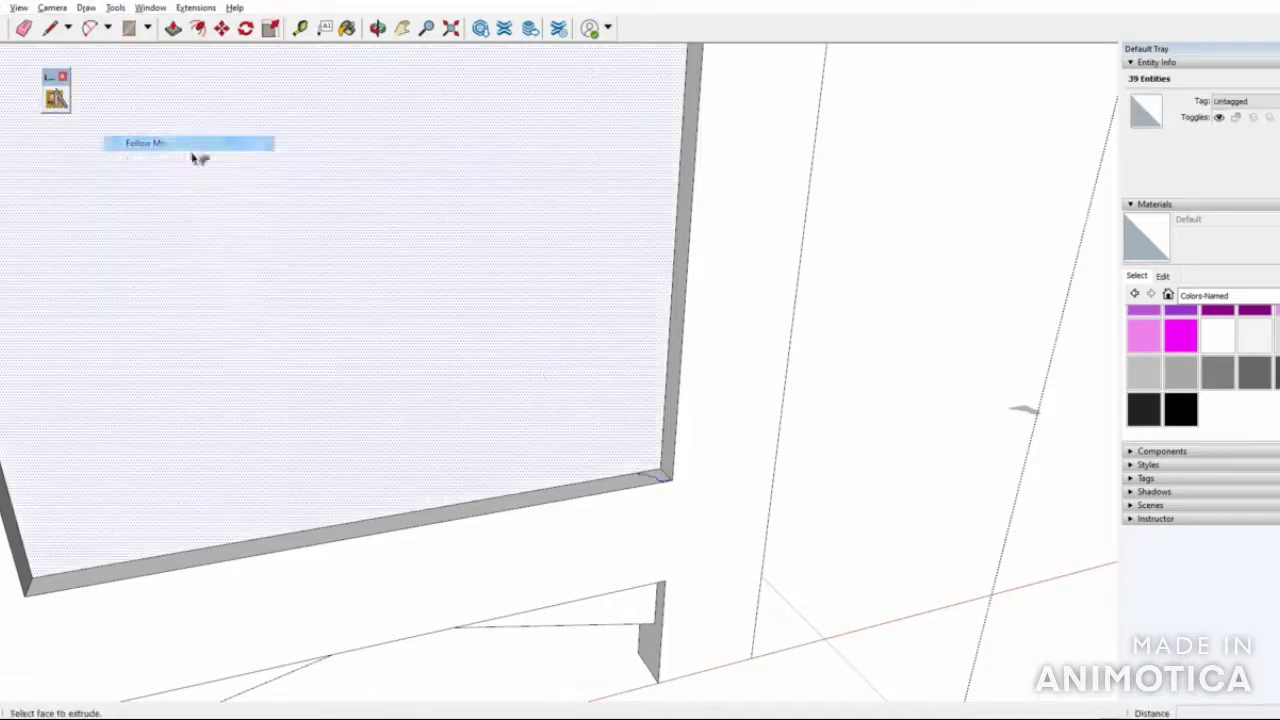
left_click(652, 484)
left_click_drag(652, 484, 60, 565)
middle_click_drag(294, 603, 420, 120)
scroll(413, 568, "down", 5)
middle_click_drag(510, 420, 500, 143)
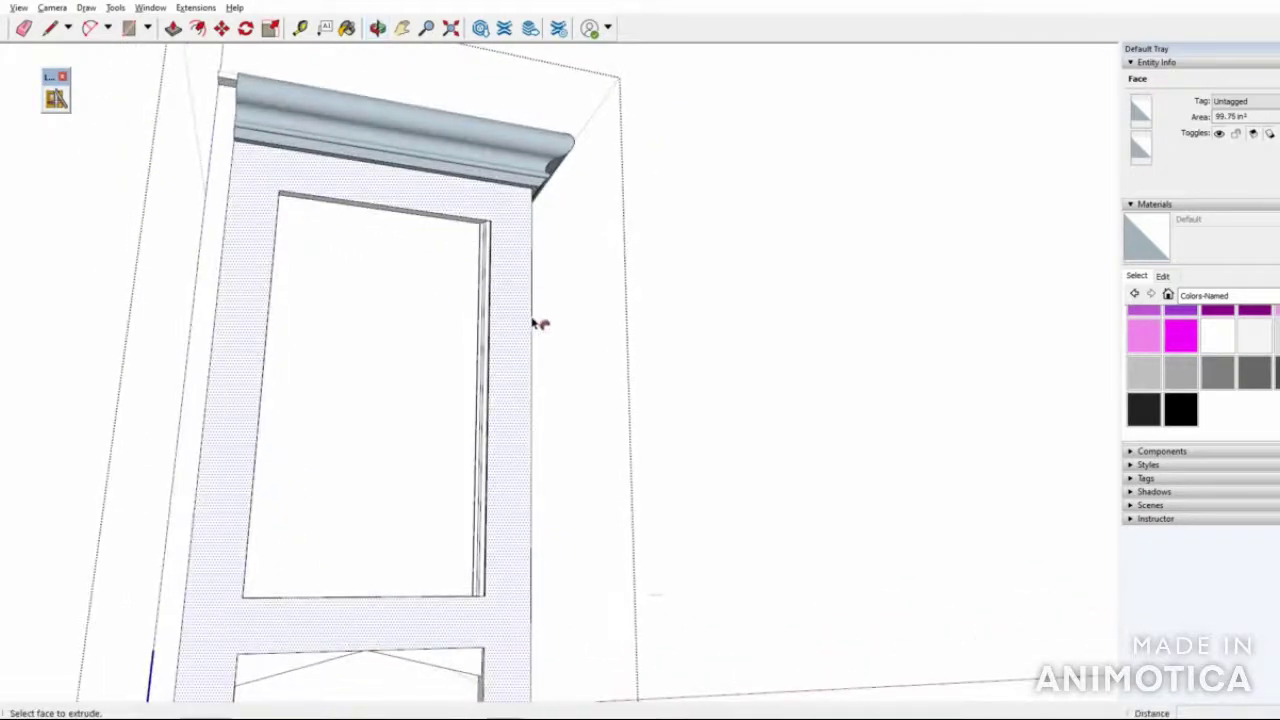
scroll(494, 377, "down", 3)
middle_click_drag(494, 377, 514, 477)
scroll(514, 477, "up", 5)
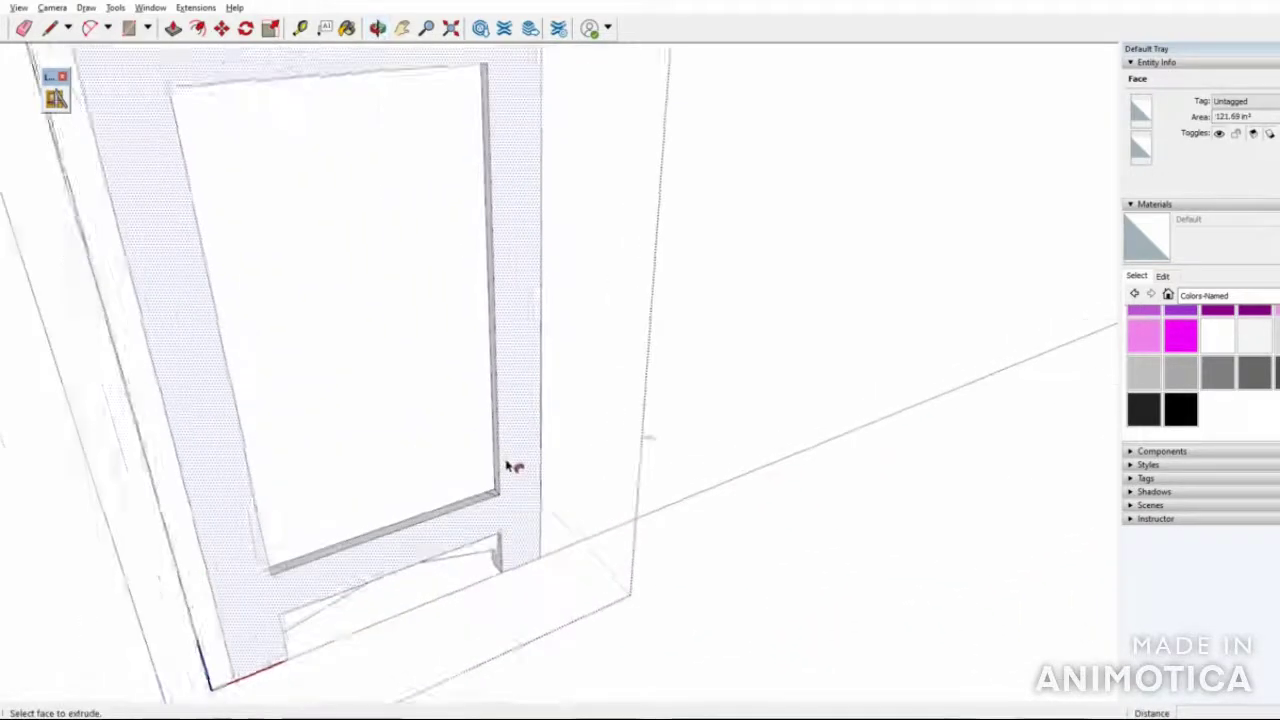
Sweep the trim profile around all four sides of the end panel's recess, closing the loop at the starting corner
scroll(494, 497, "down", 6)
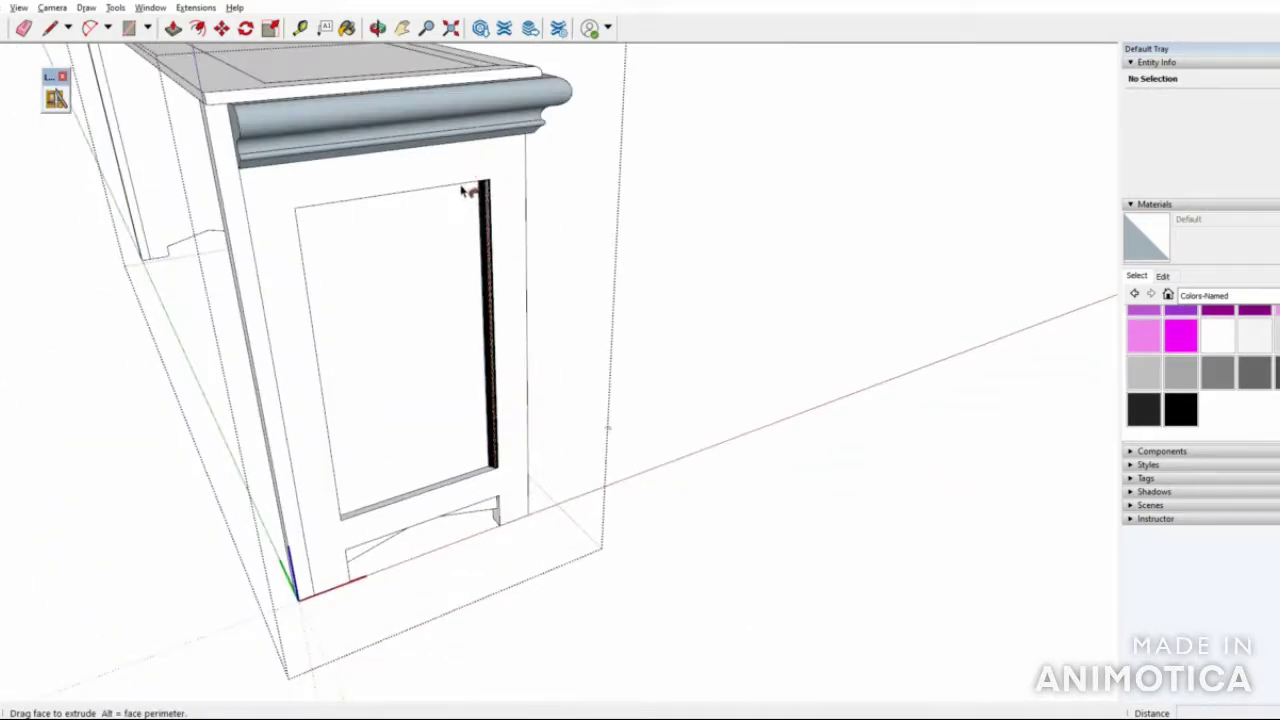
middle_click_drag(718, 343, 400, 76)
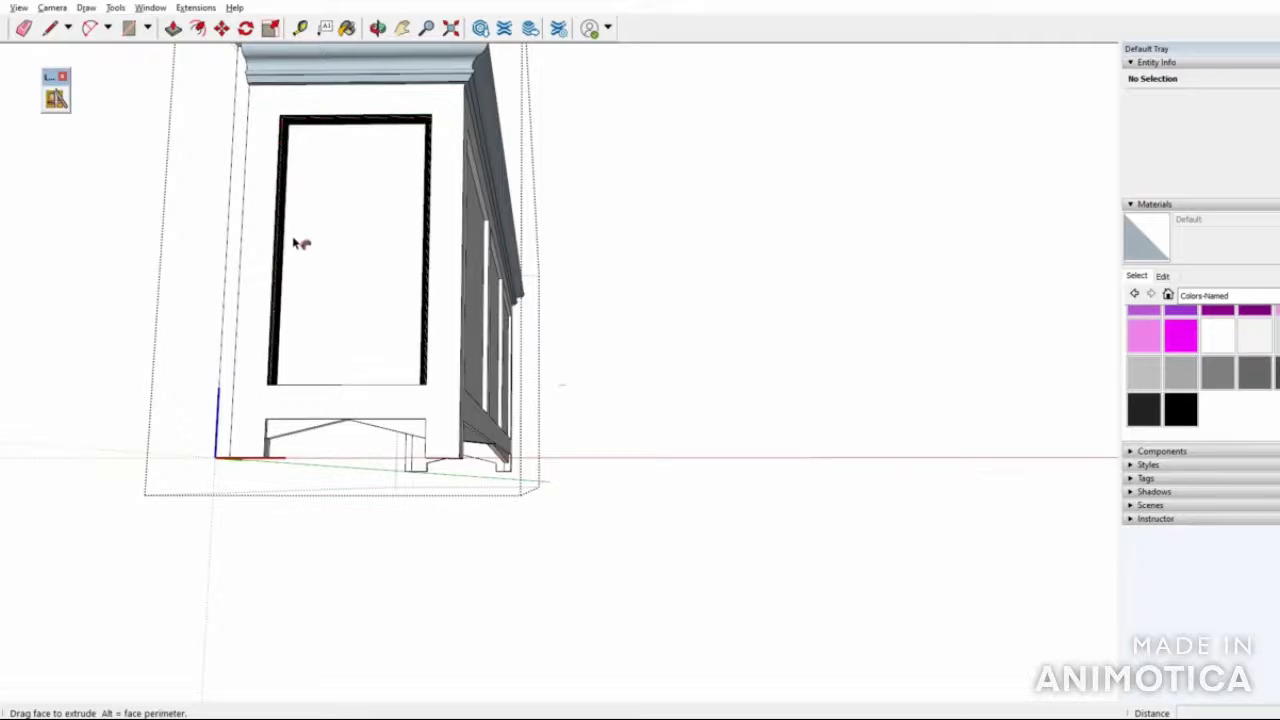
middle_click_drag(366, 360, 290, 365)
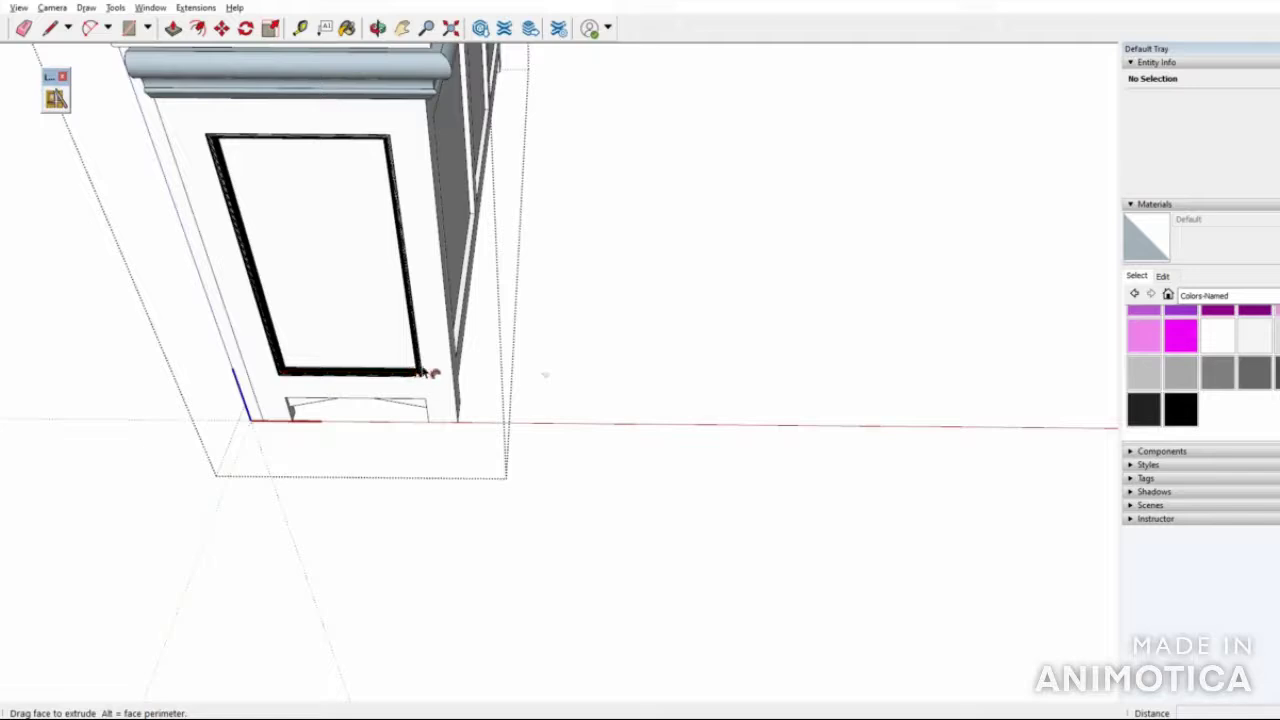
scroll(440, 373, "up", 2)
scroll(400, 371, "up", 3)
middle_click_drag(391, 371, 491, 409)
left_click_drag(458, 398, 460, 428)
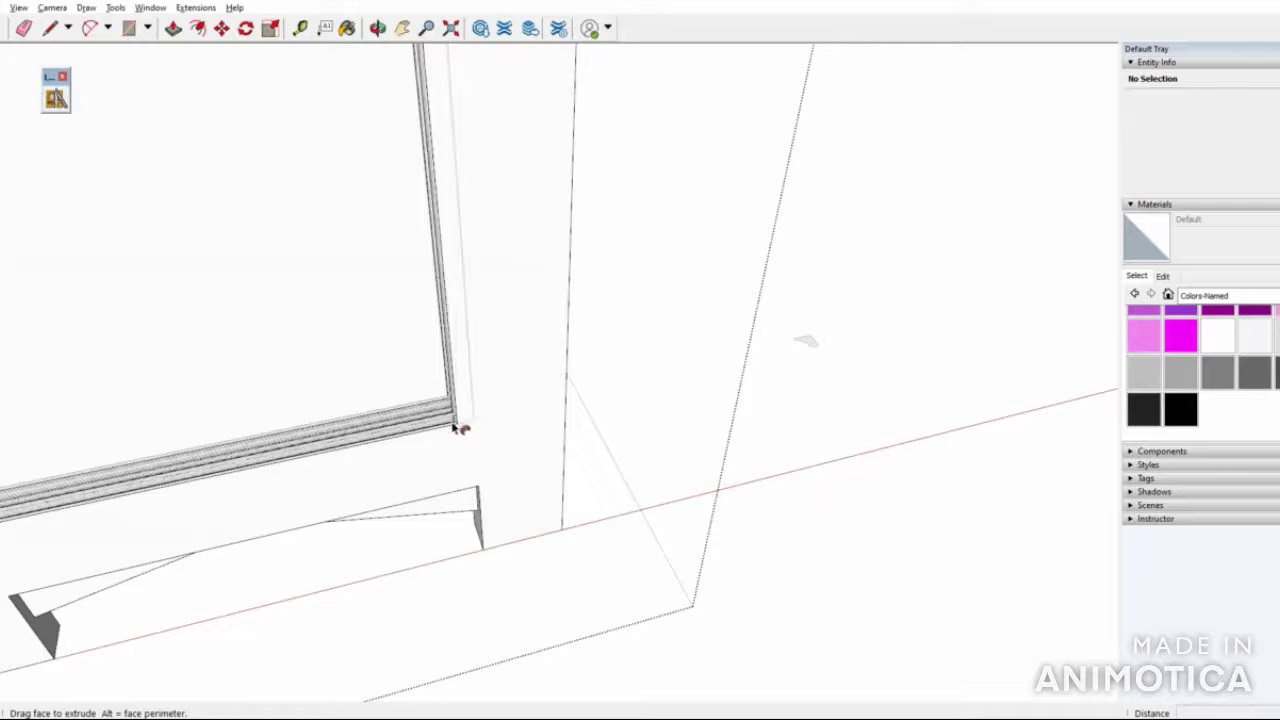
left_click_drag(440, 386, 472, 418)
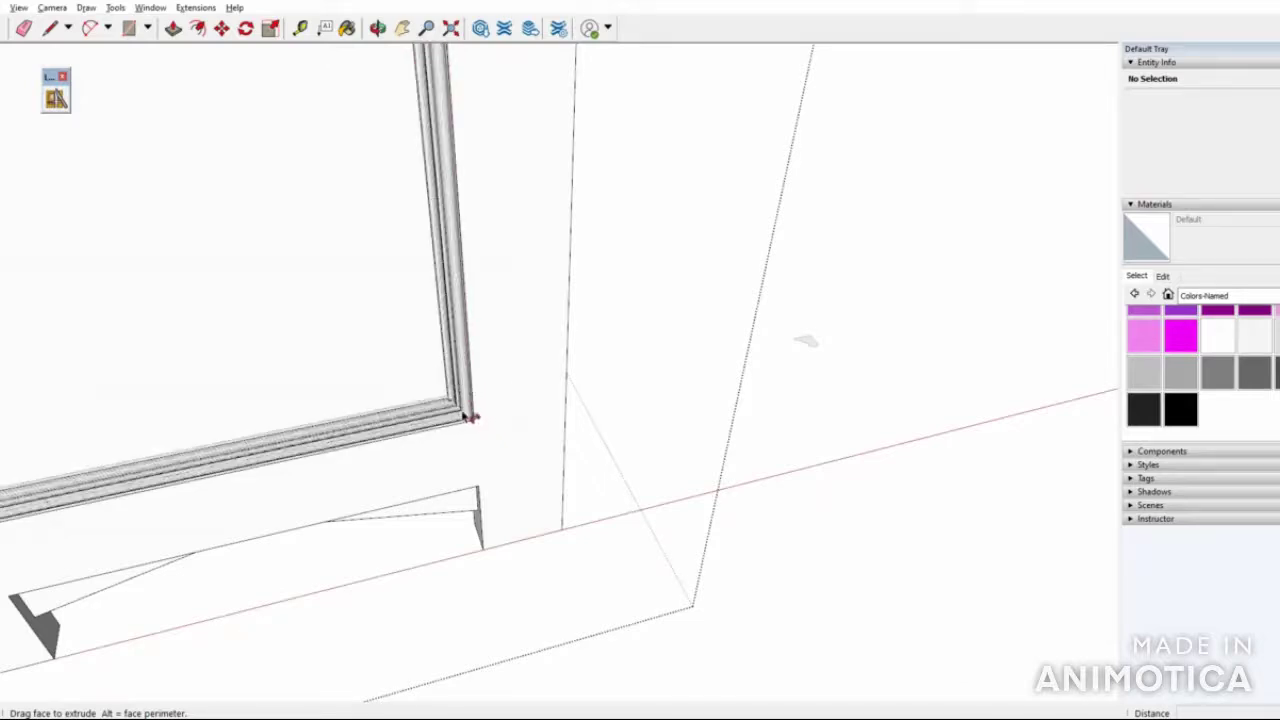
middle_click_drag(465, 416, 243, 172)
key("space")
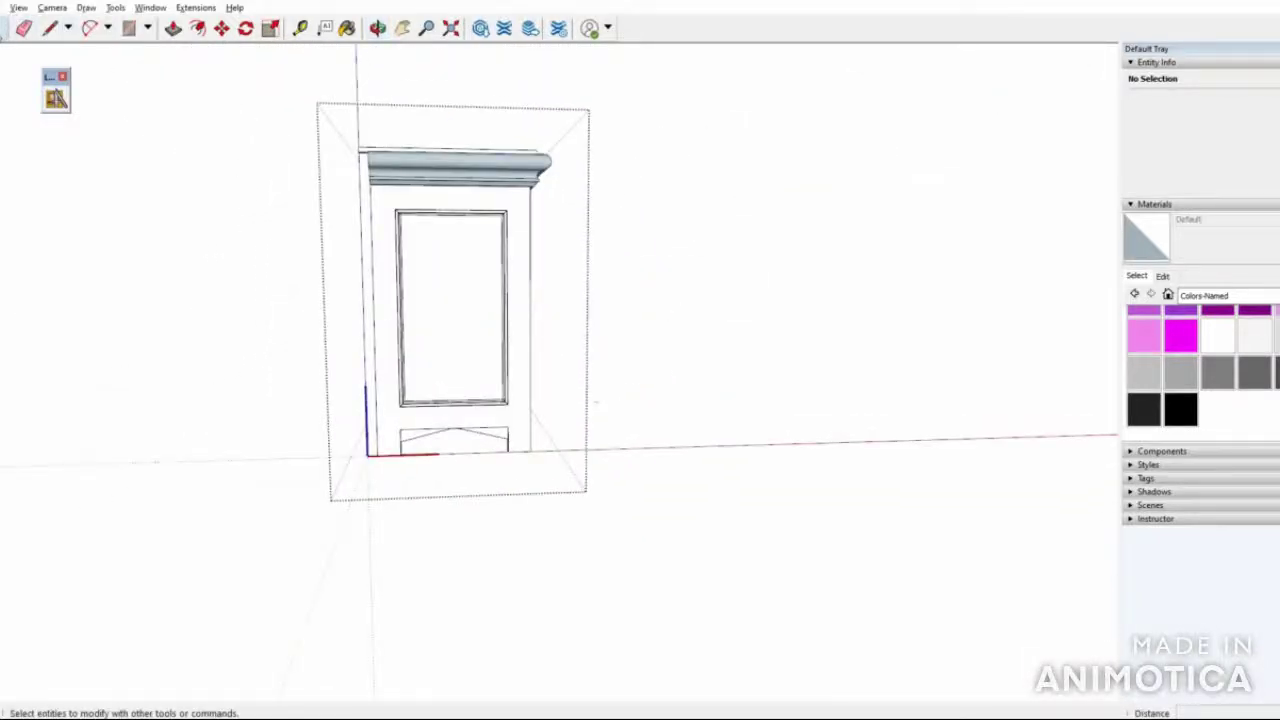
Check the trim around the end panel from several angles and close the cabinet group
middle_click_drag(597, 334, 439, 276)
scroll(451, 263, "up", 5)
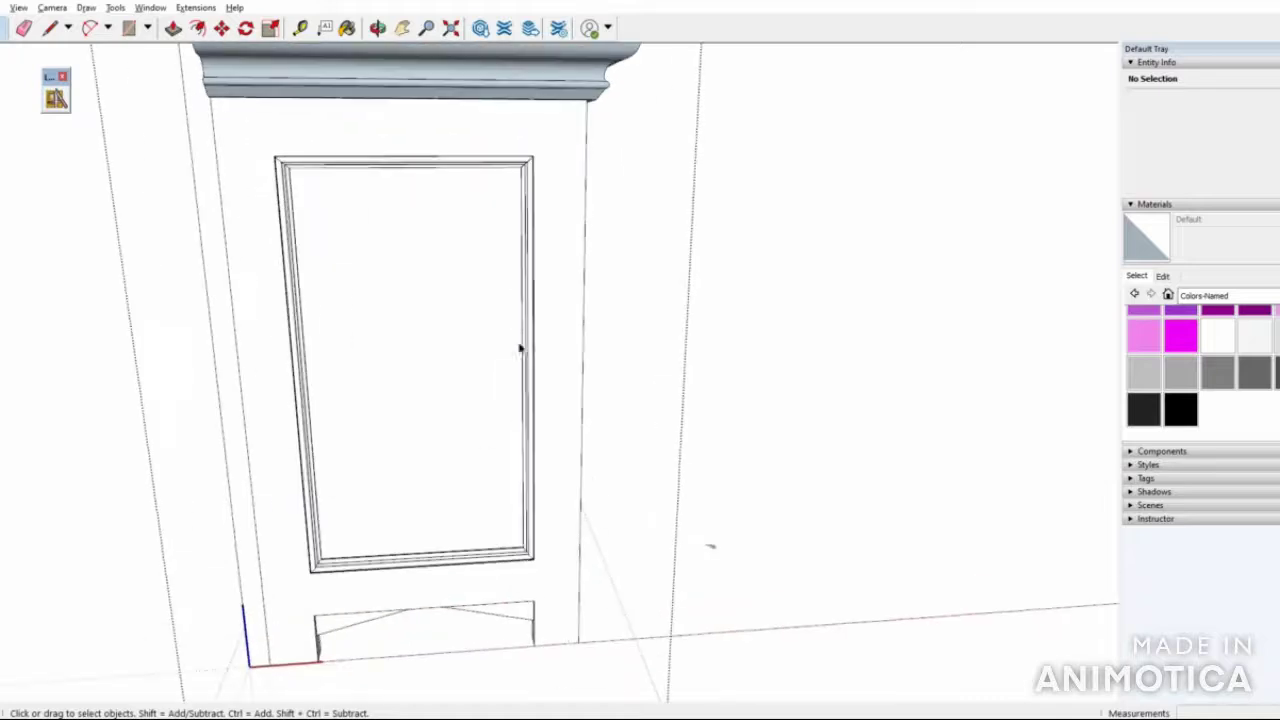
middle_click_drag(810, 478, 440, 434)
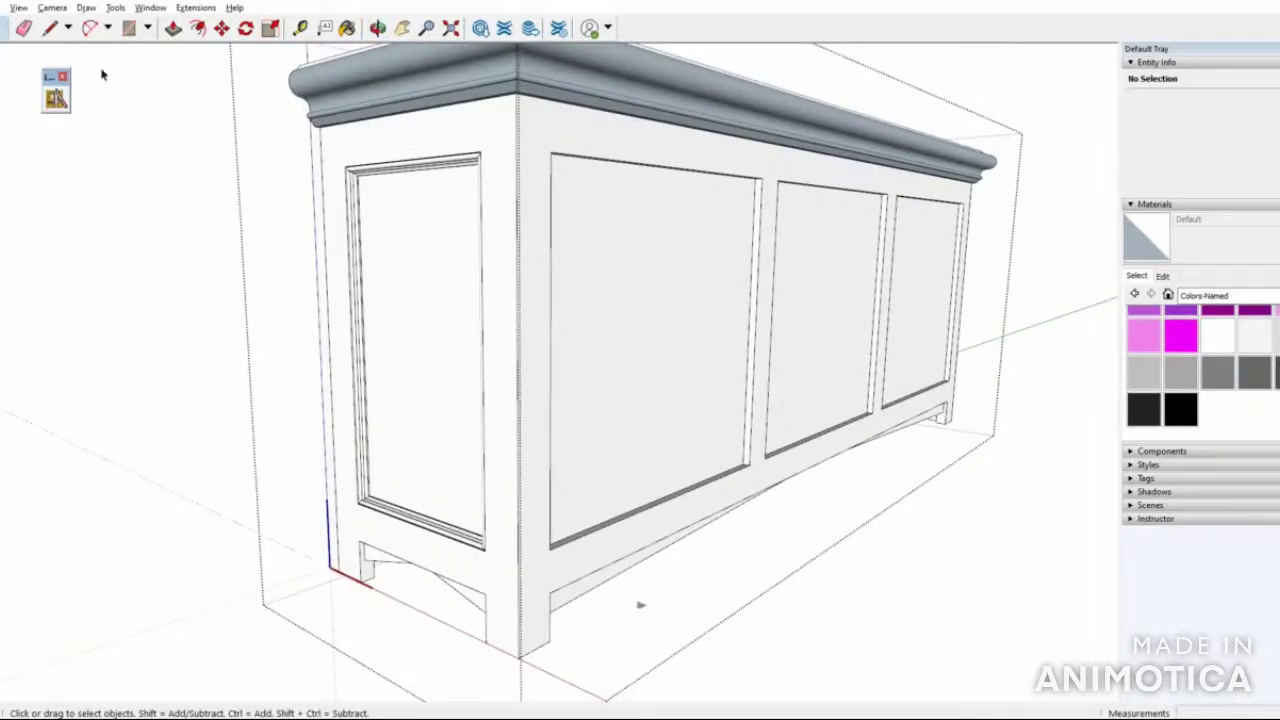
middle_click_drag(194, 299, 140, 471)
middle_click_drag(560, 494, 320, 488)
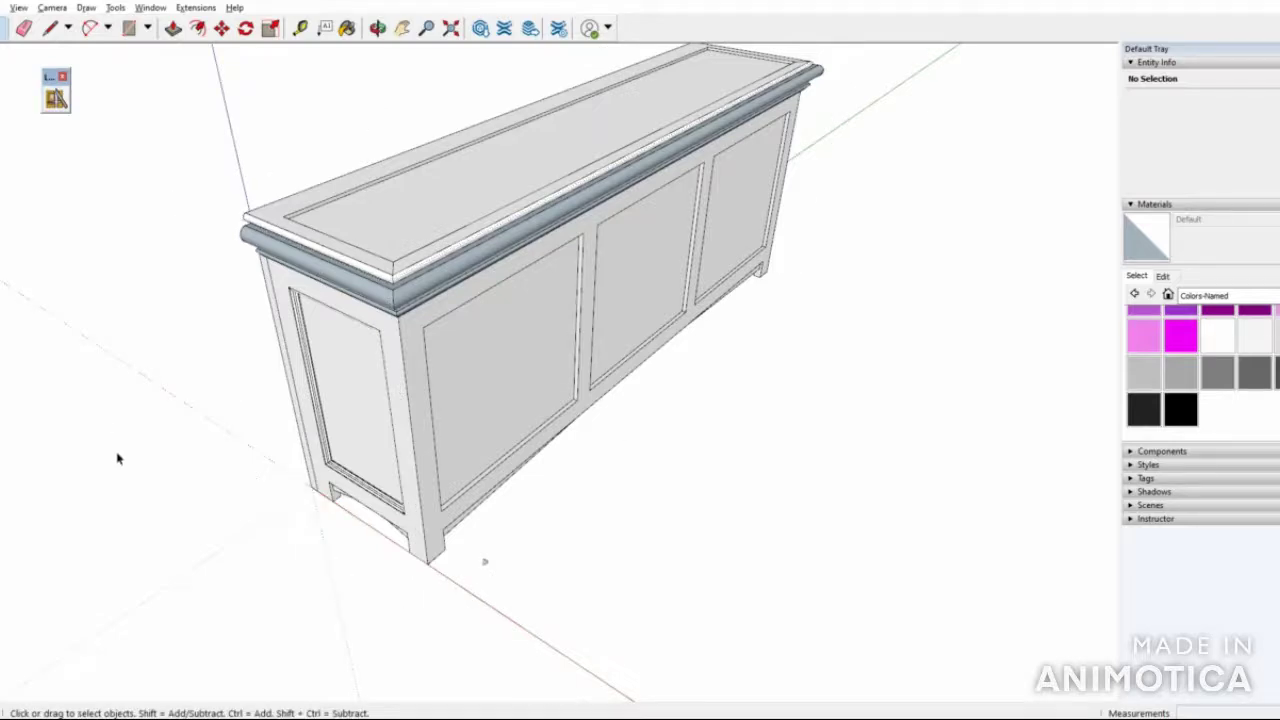
Rotate the spare acm3 profile component a quarter turn in the ground plane to suit the cabinet's long front
middle_click_drag(117, 451, 176, 495)
middle_click_drag(452, 577, 517, 583)
scroll(370, 546, "up", 3)
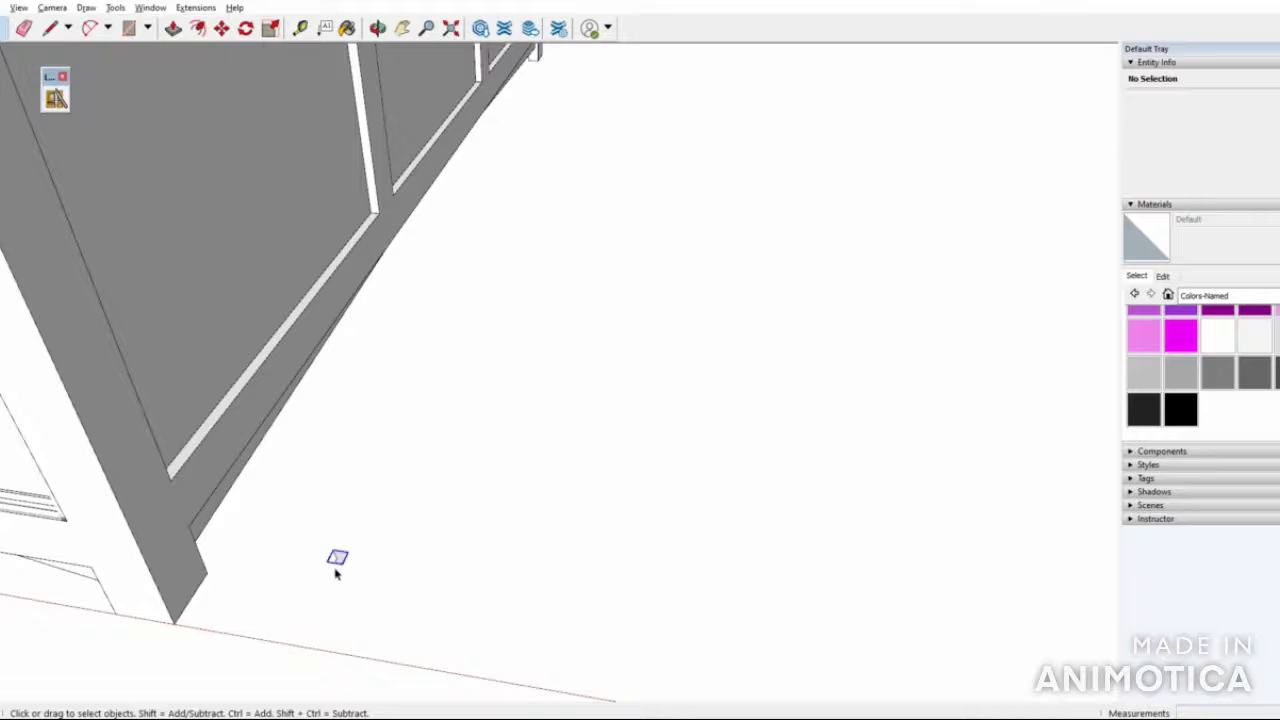
left_click(337, 560)
scroll(330, 555, "up", 4)
key("m")
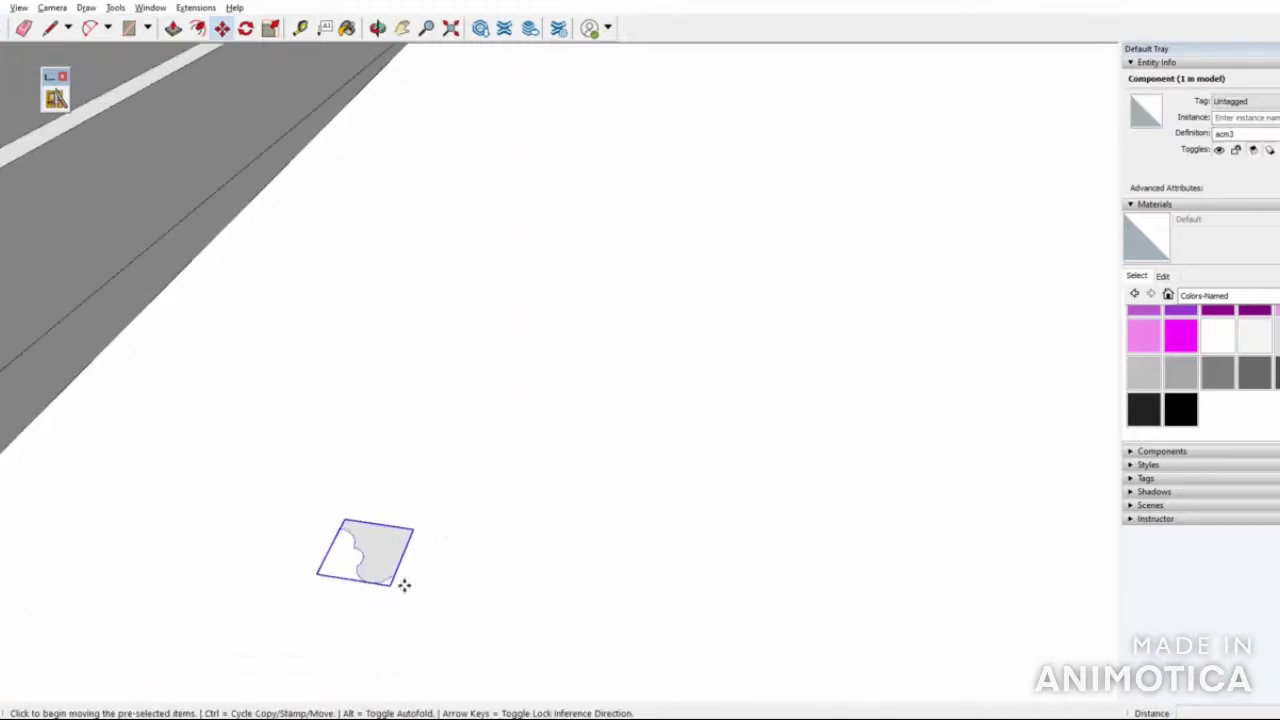
key("q")
left_click(366, 552)
left_click(346, 571)
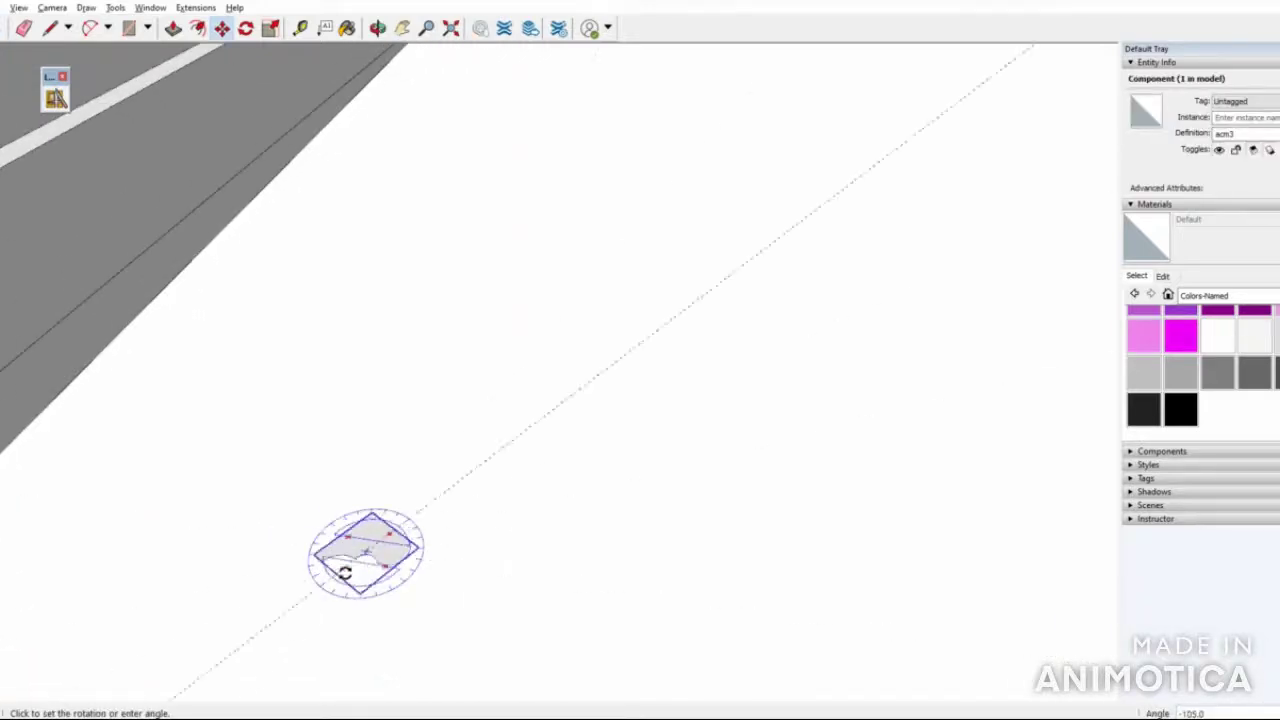
left_click(344, 607)
scroll(563, 574, "down", 6)
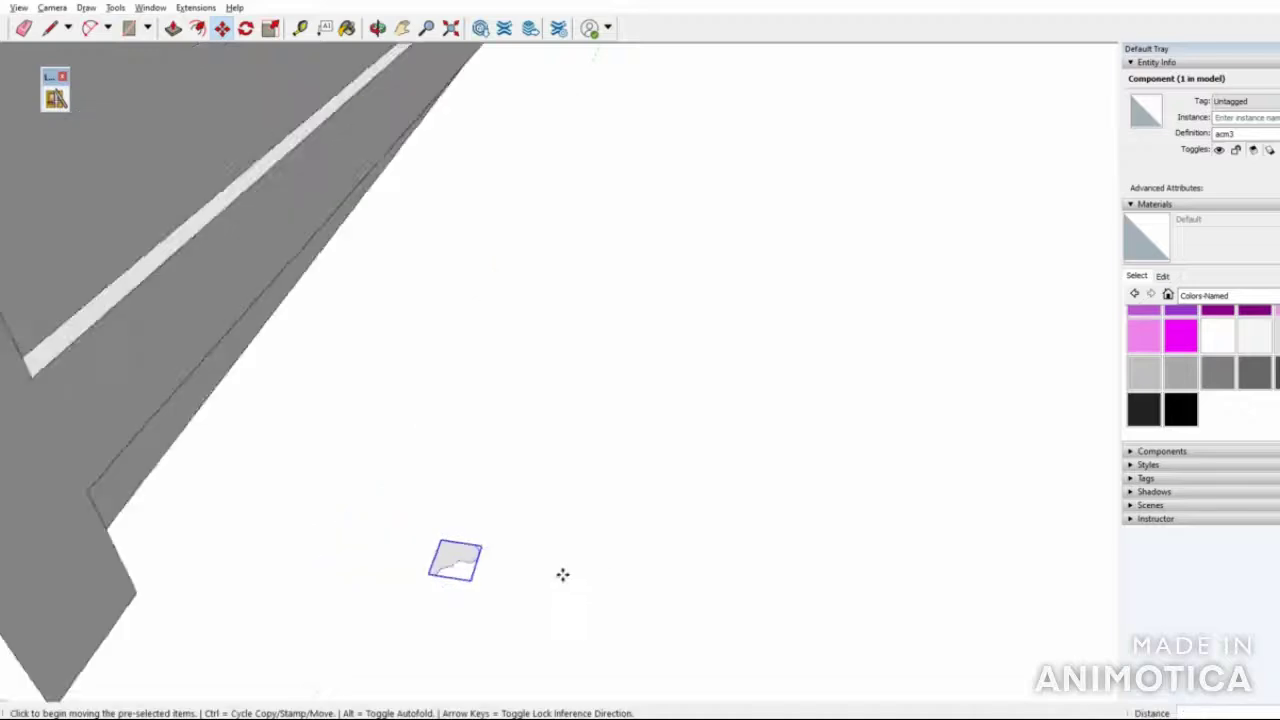
Paste a copy of the rotated acm3 profile inside the cabinet group and move it into the first front panel recess's lower corner
middle_click_drag(586, 586, 425, 498)
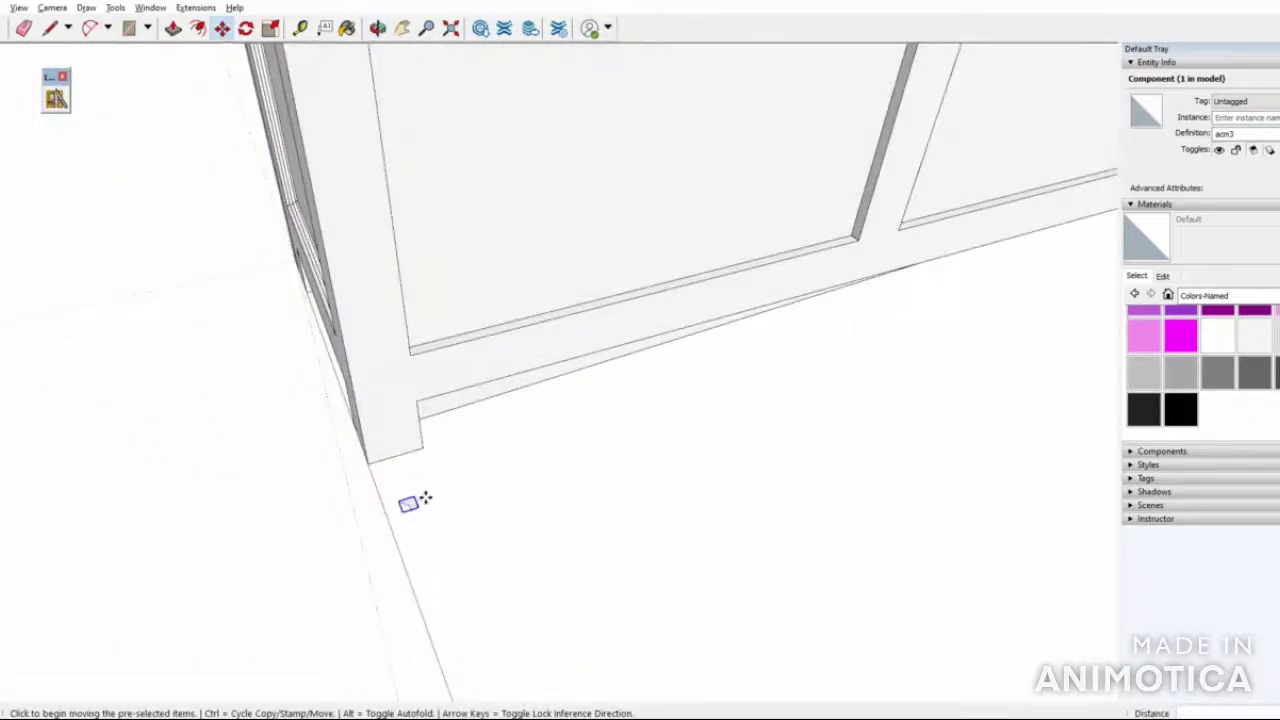
scroll(316, 467, "down", 5)
key("space")
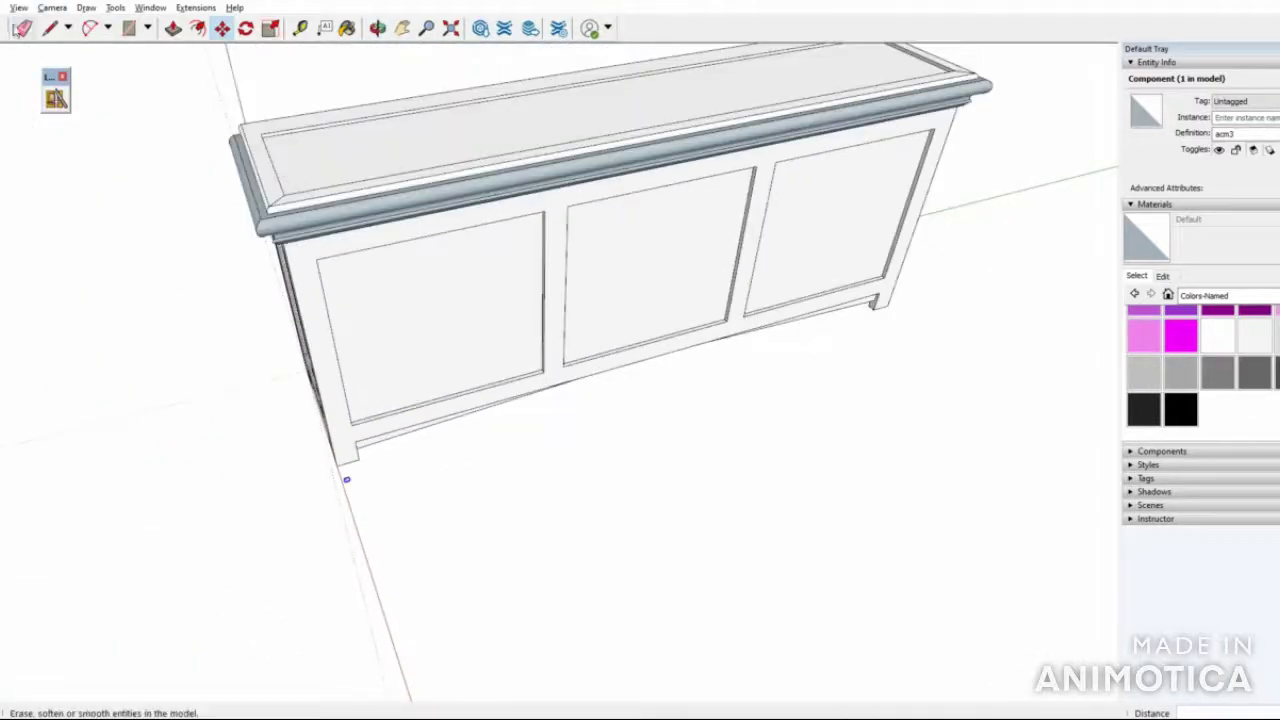
scroll(533, 365, "up", 5)
scroll(533, 365, "up", 3)
middle_click_drag(534, 363, 565, 423)
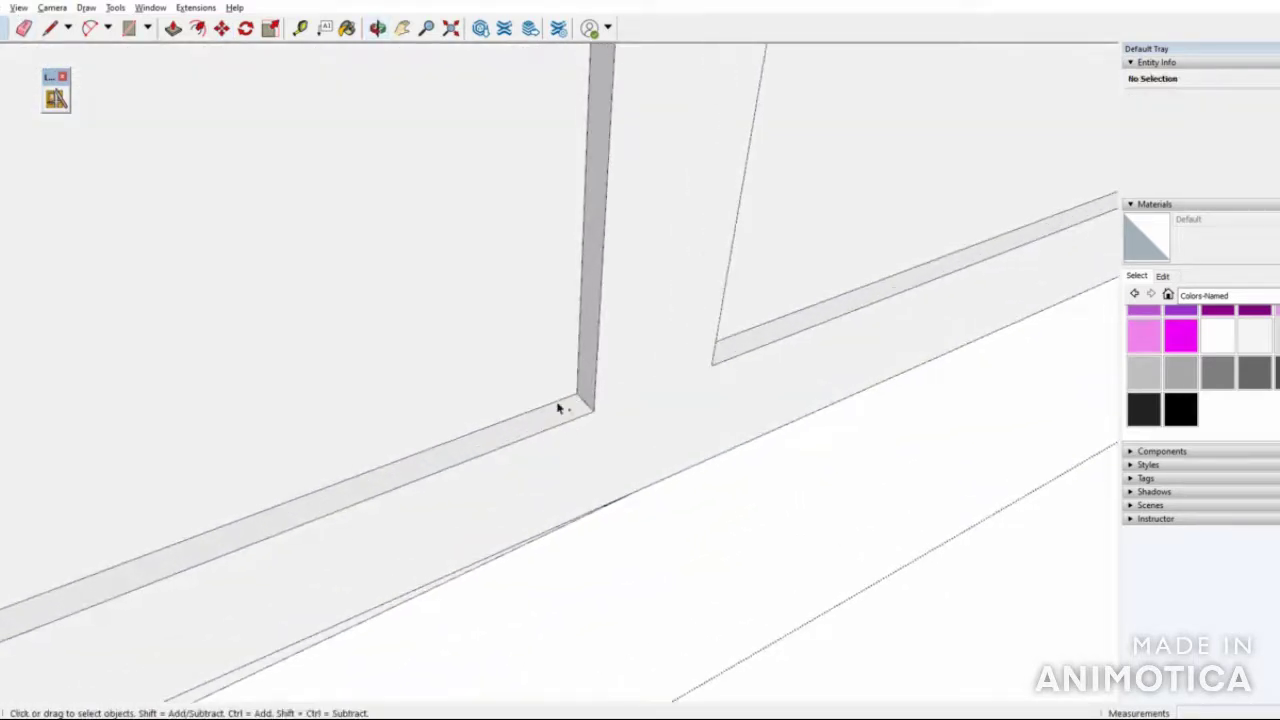
key("ctrl+v")
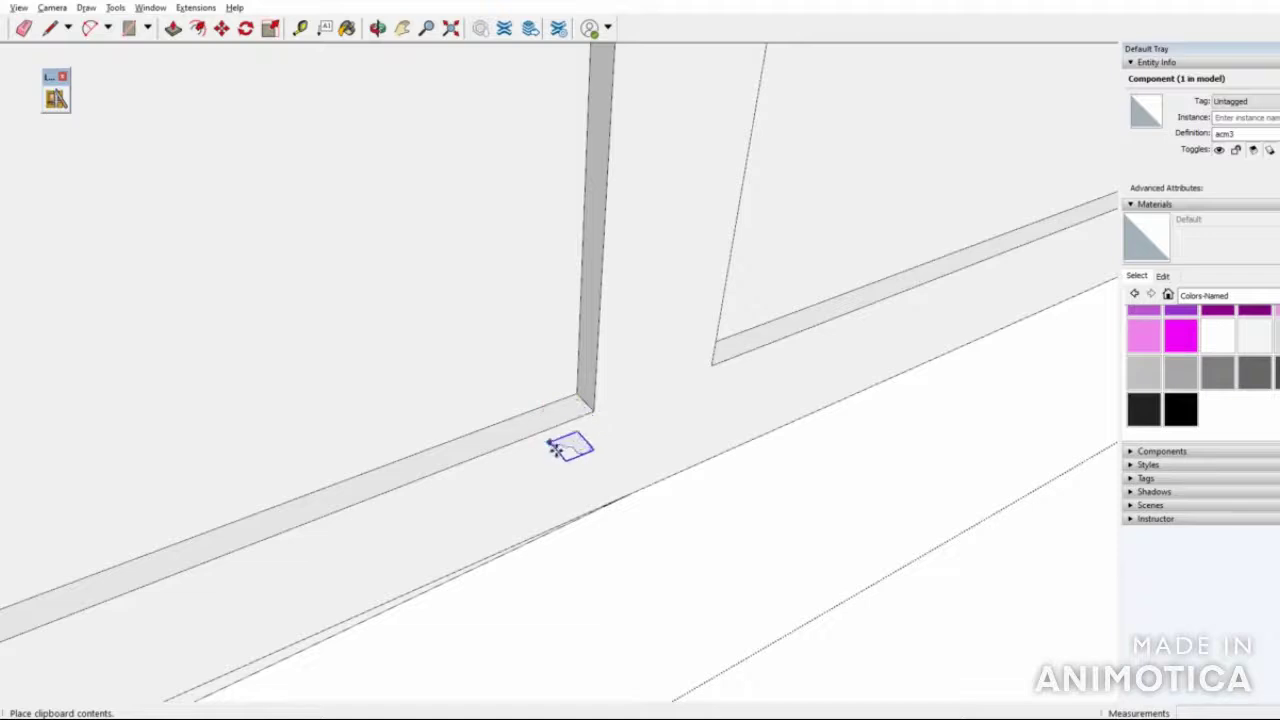
left_click(709, 588)
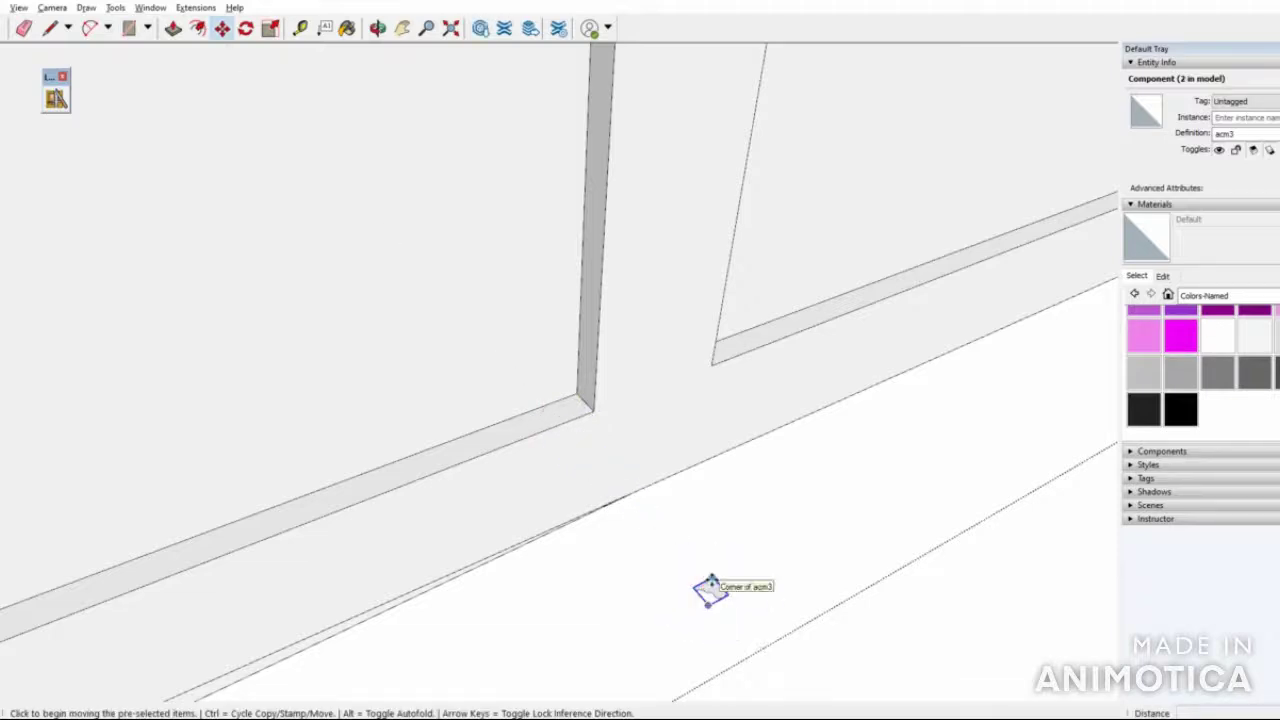
left_click(709, 588)
left_click(573, 402)
Try to sweep the unexploded profile component along the first front panel's recess with Follow Me, and undo the resulting extrusion
middle_click_drag(566, 409, 586, 466)
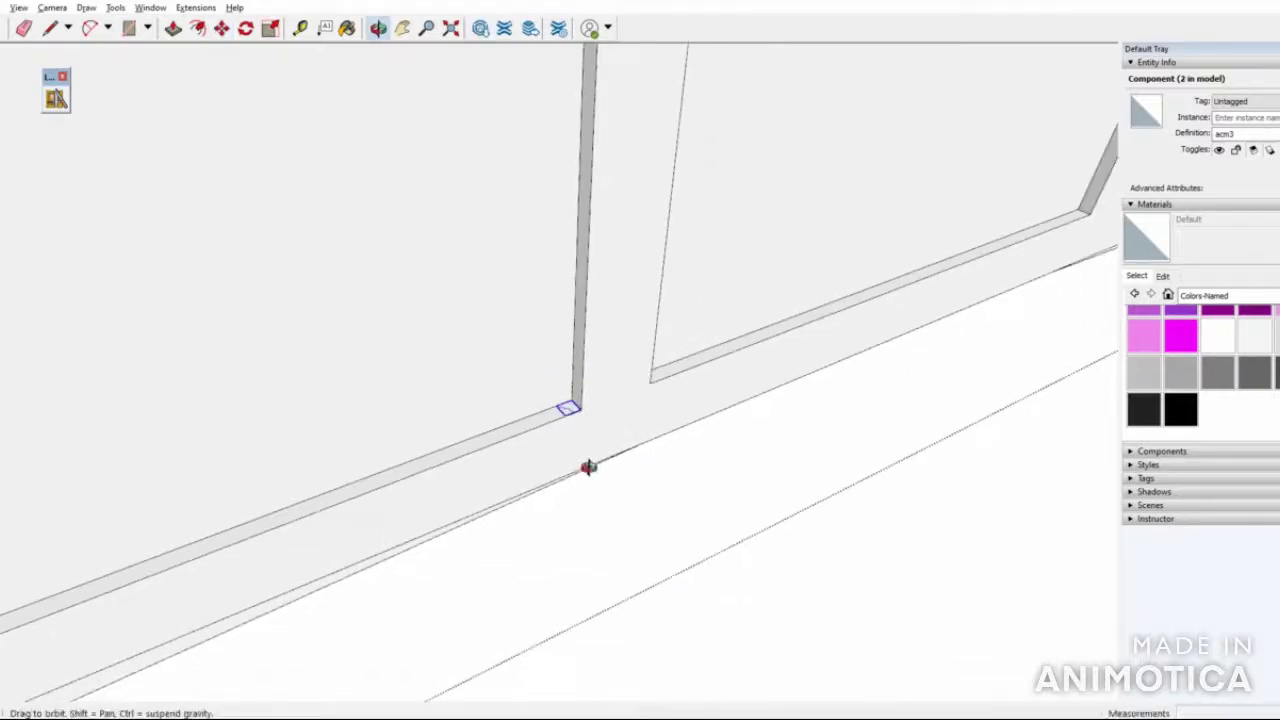
scroll(600, 480, "down", 3)
scroll(600, 480, "down", 5)
scroll(586, 497, "up", 8)
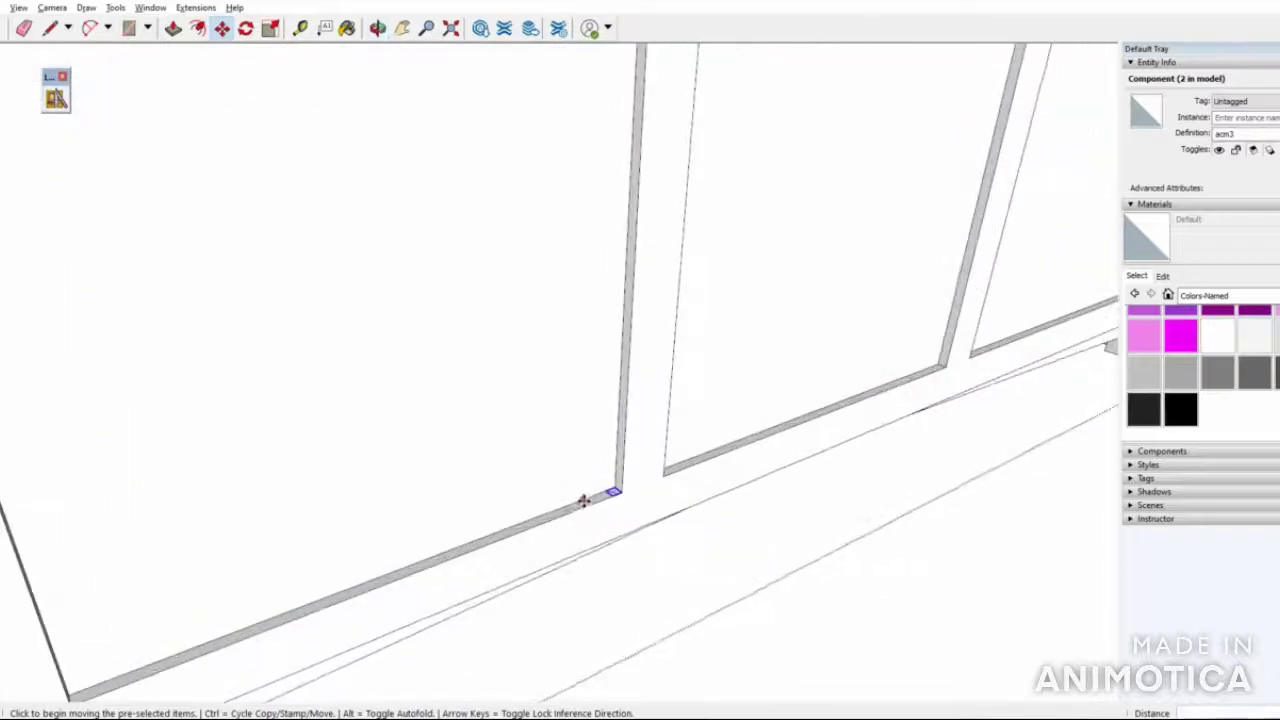
left_click(115, 8)
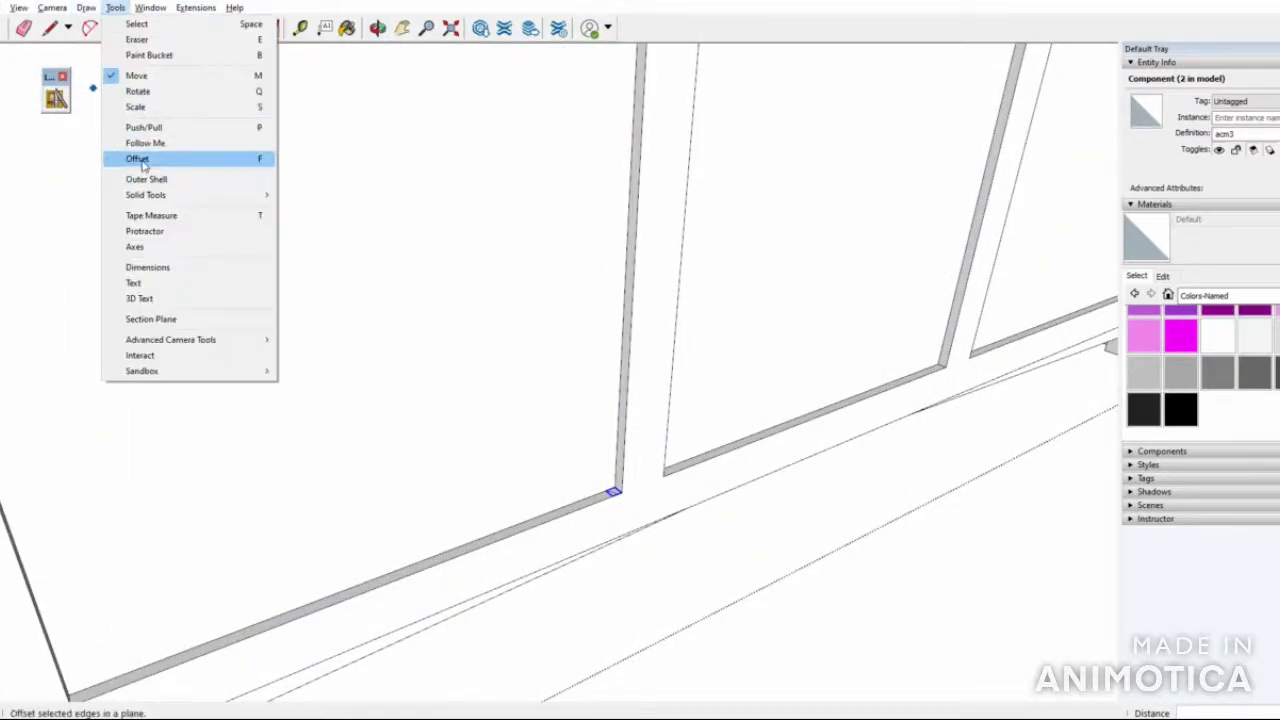
left_click(143, 127)
scroll(623, 500, "up", 5)
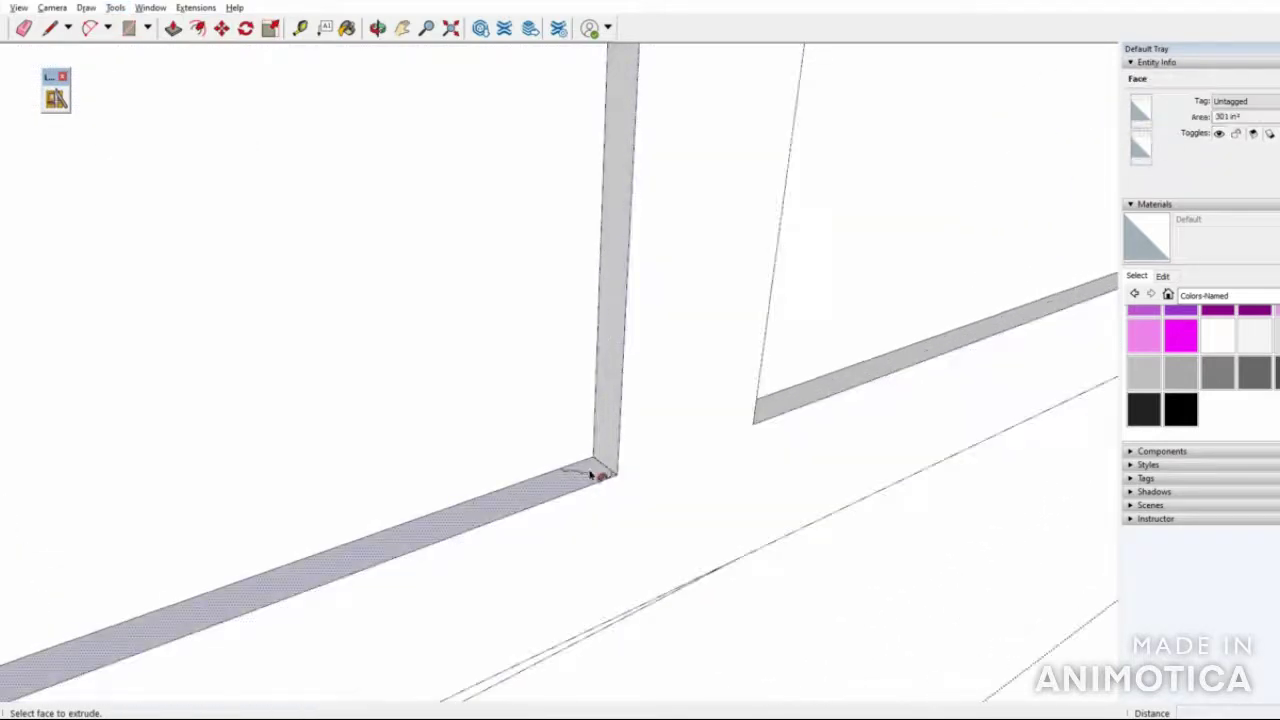
left_click(592, 473)
left_click(600, 390)
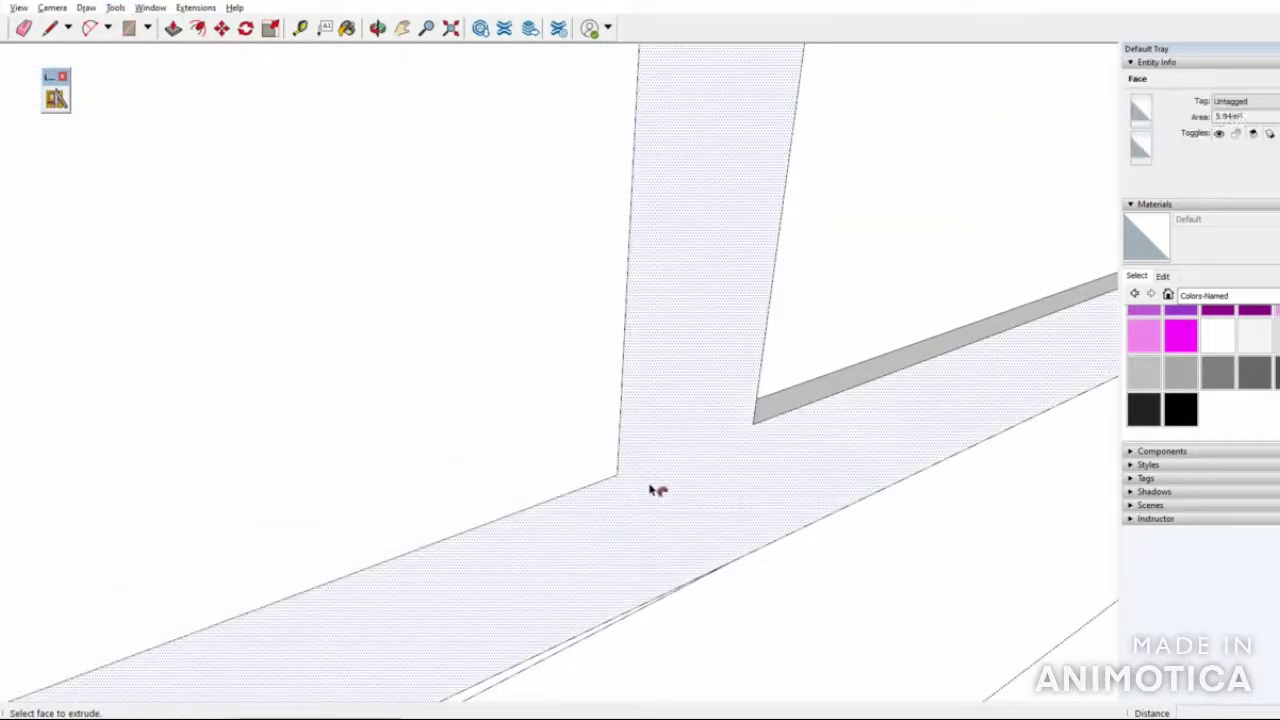
key("ctrl+z")
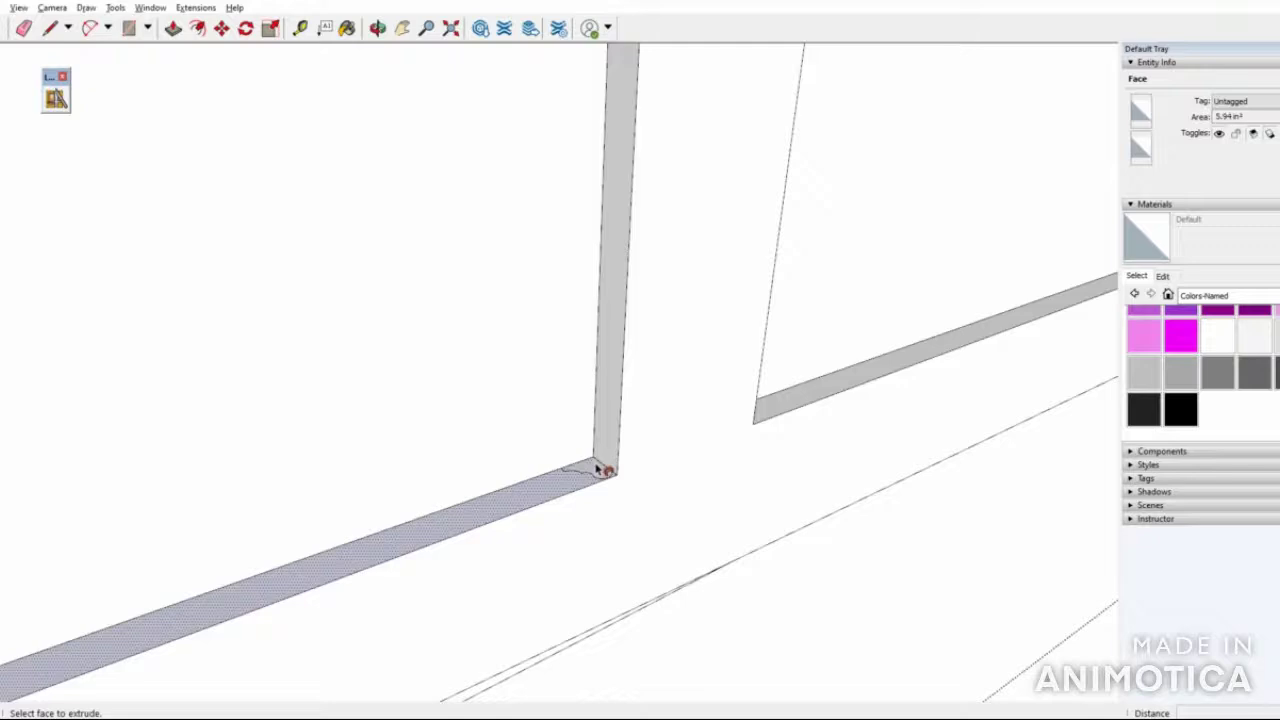
left_click(8, 28)
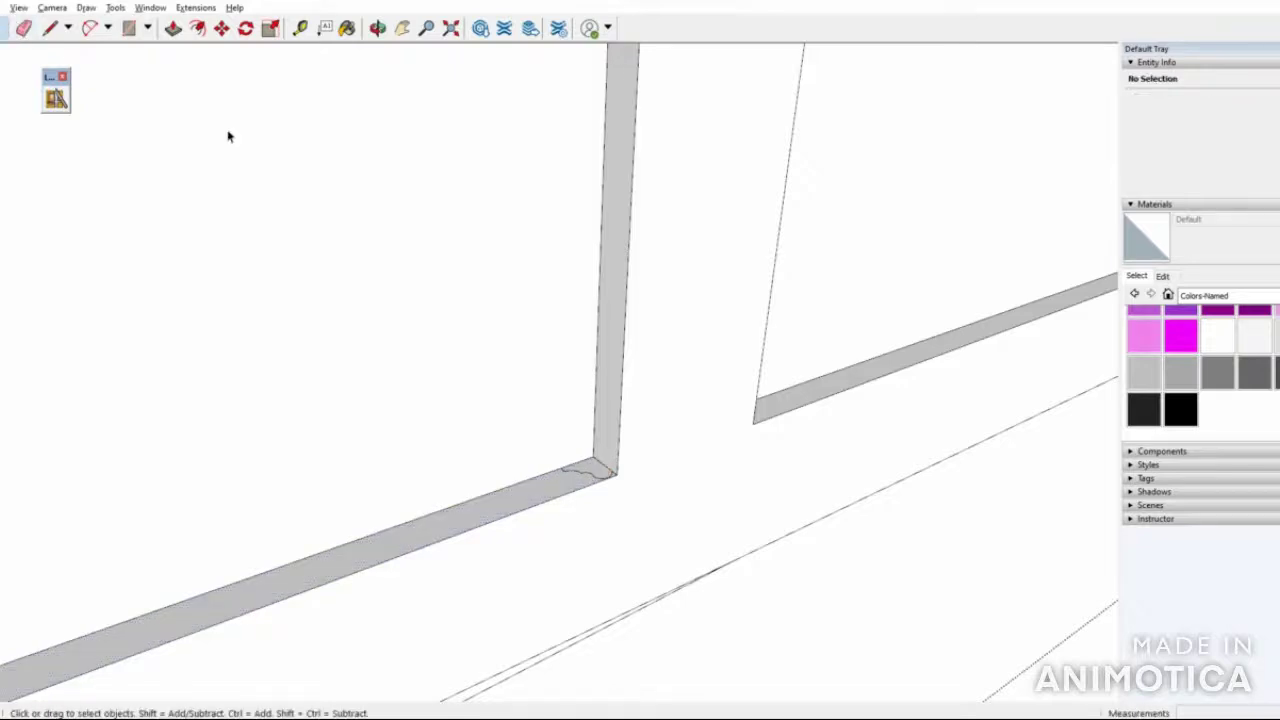
Explode the acm3 profile component in the lower corner of the first front panel's recess
scroll(729, 594, "up", 5)
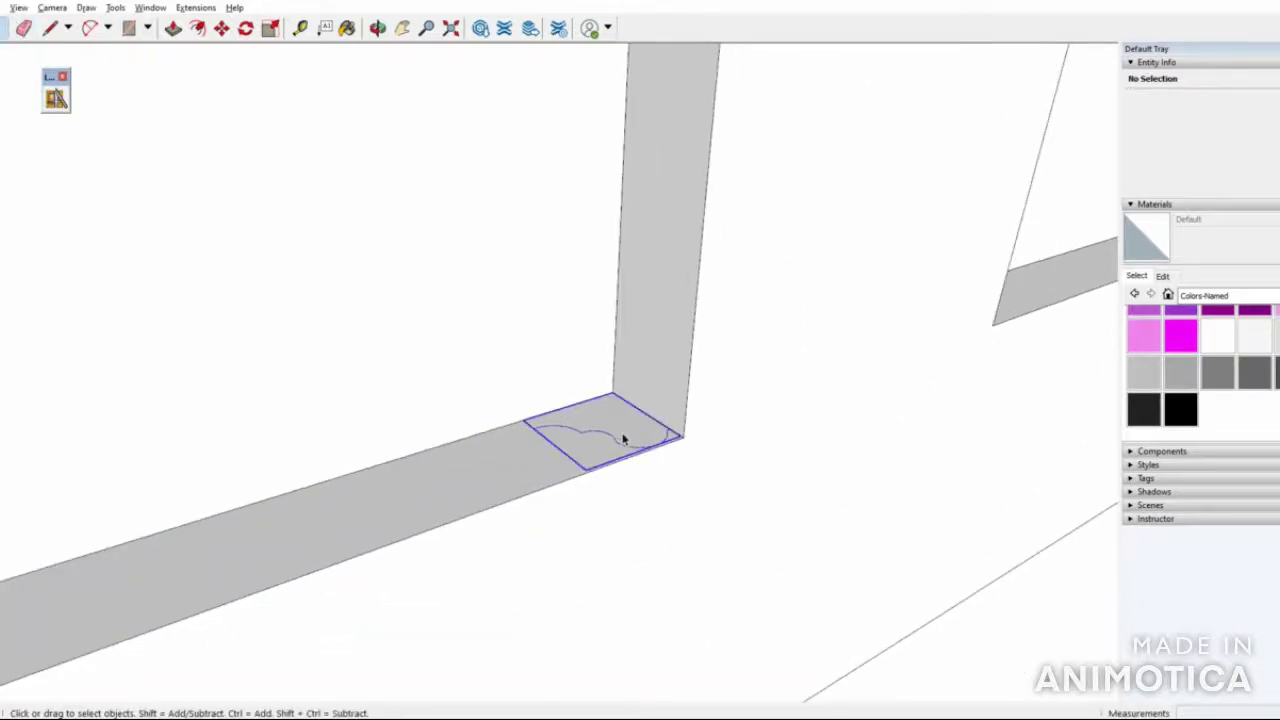
left_click(622, 438)
right_click(622, 437)
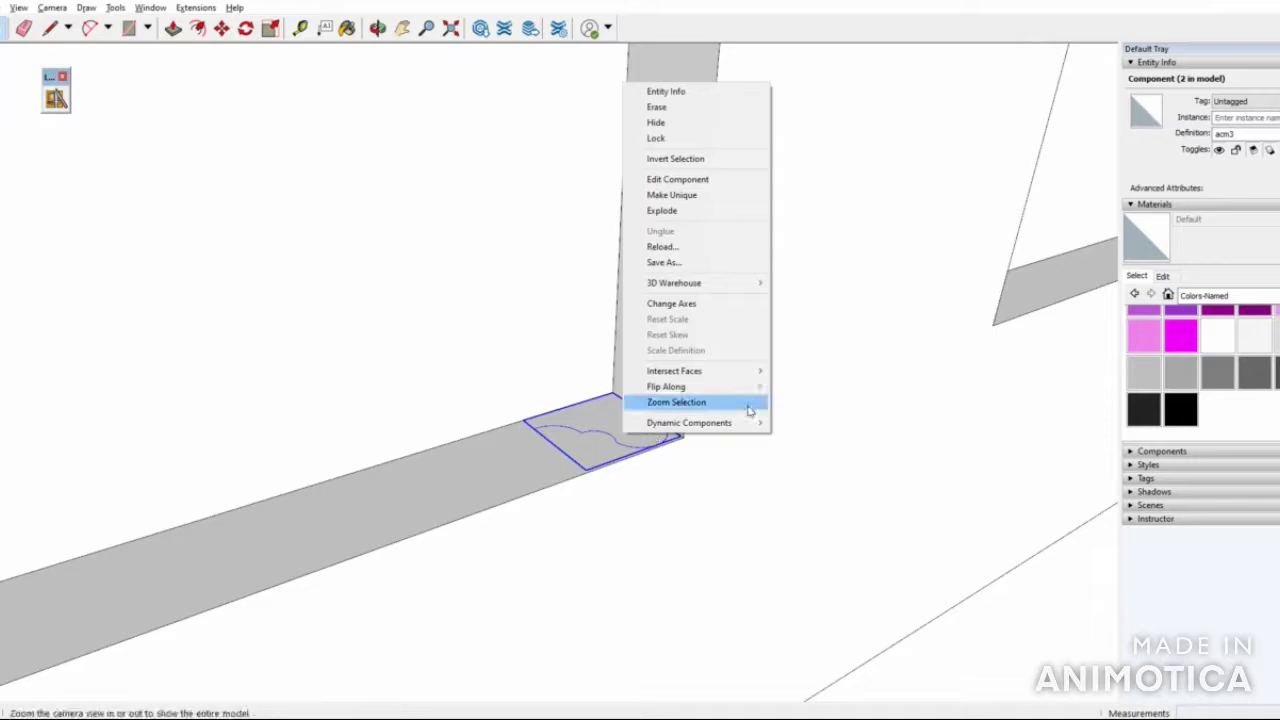
left_click(714, 212)
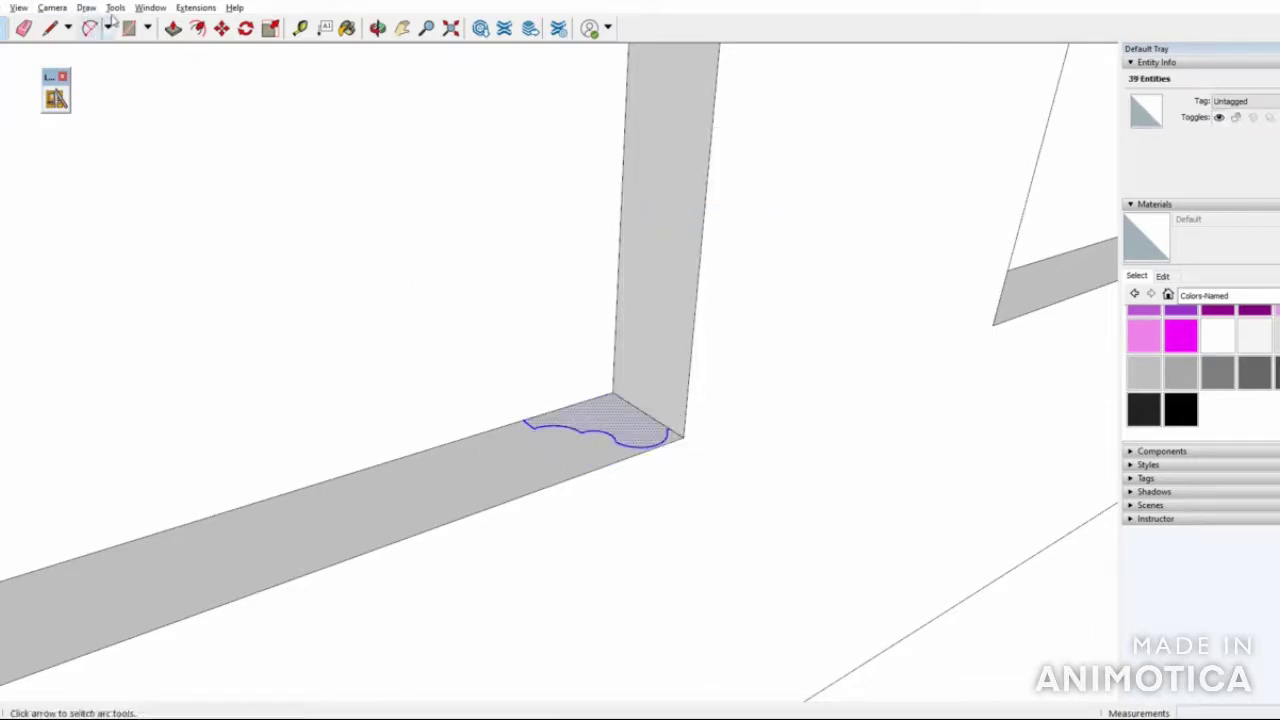
Try to sweep the exploded acm3 profile around the first front panel's recess with Follow Me
left_click(150, 7)
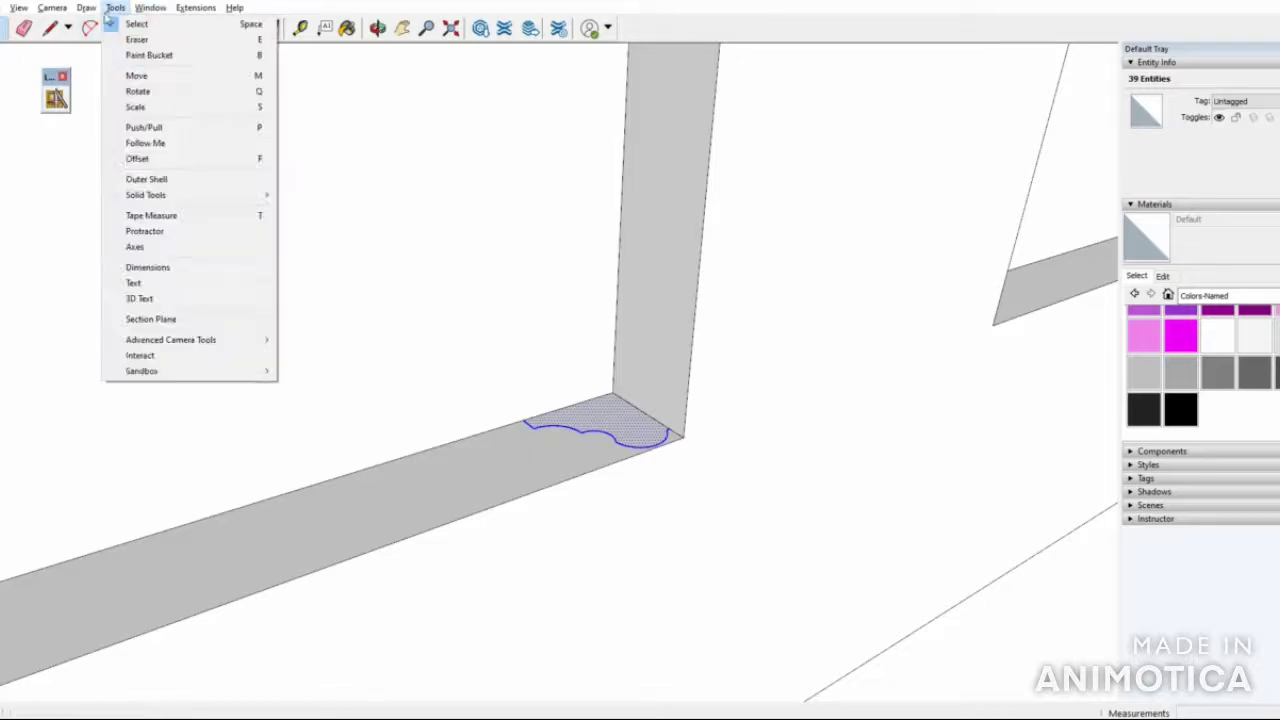
left_click(165, 141)
scroll(700, 480, "down", 10)
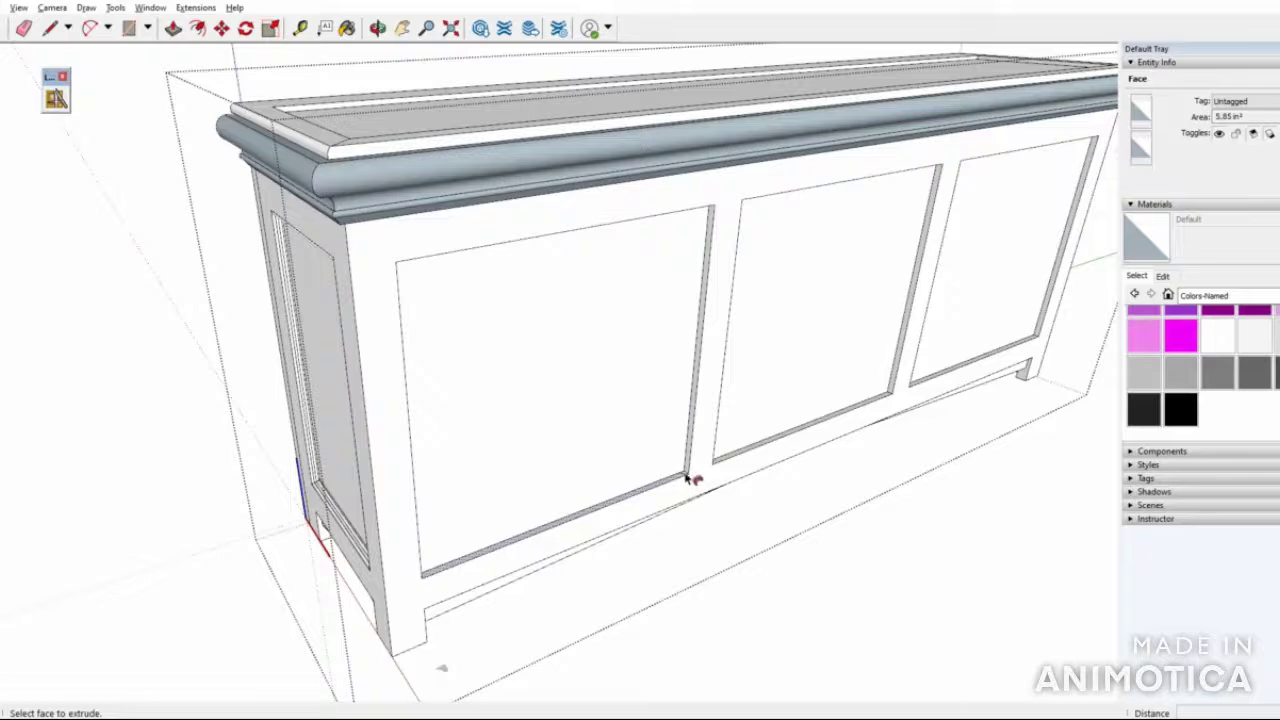
left_click(690, 470)
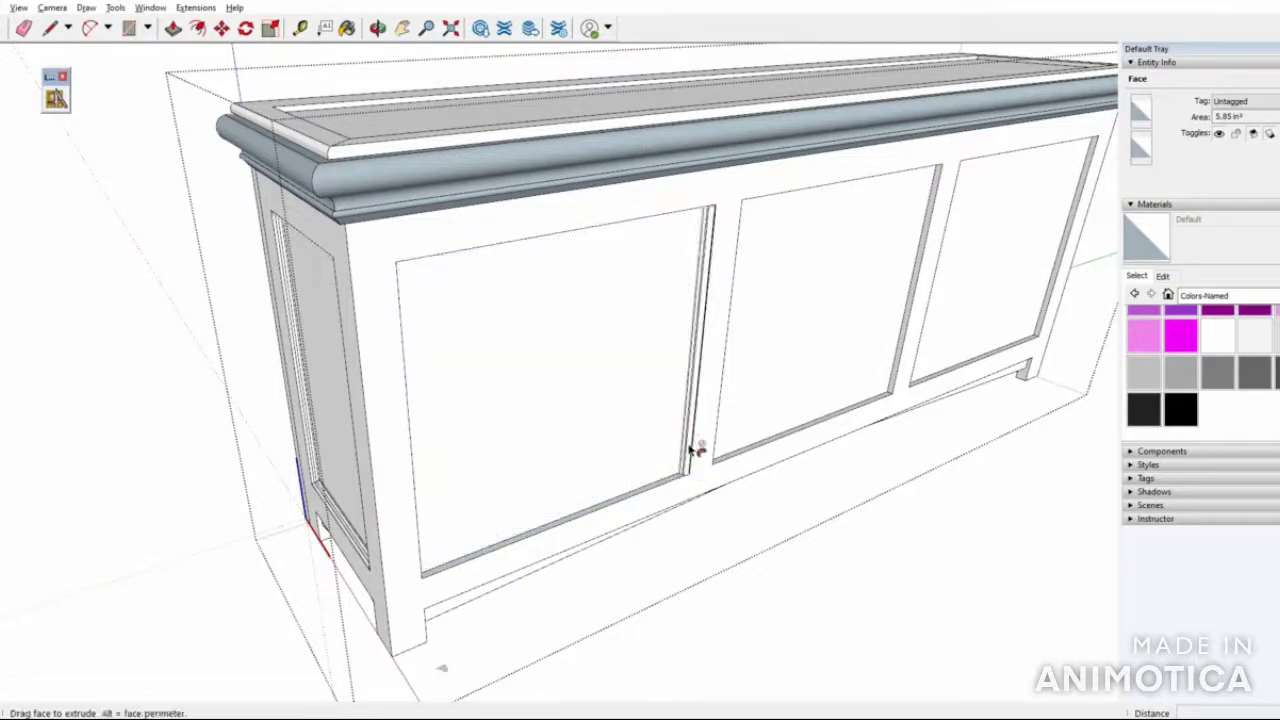
left_click(409, 280)
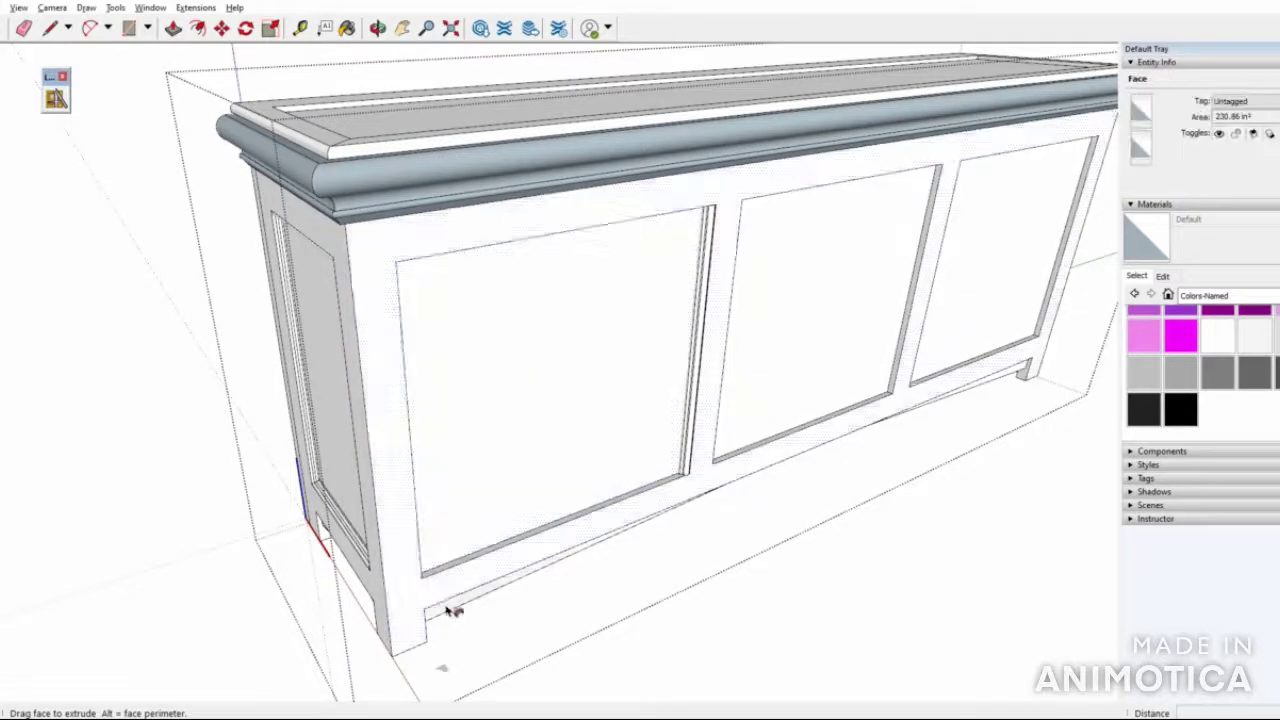
middle_click_drag(726, 506, 672, 412)
scroll(704, 380, "up", 5)
scroll(704, 376, "down", 1)
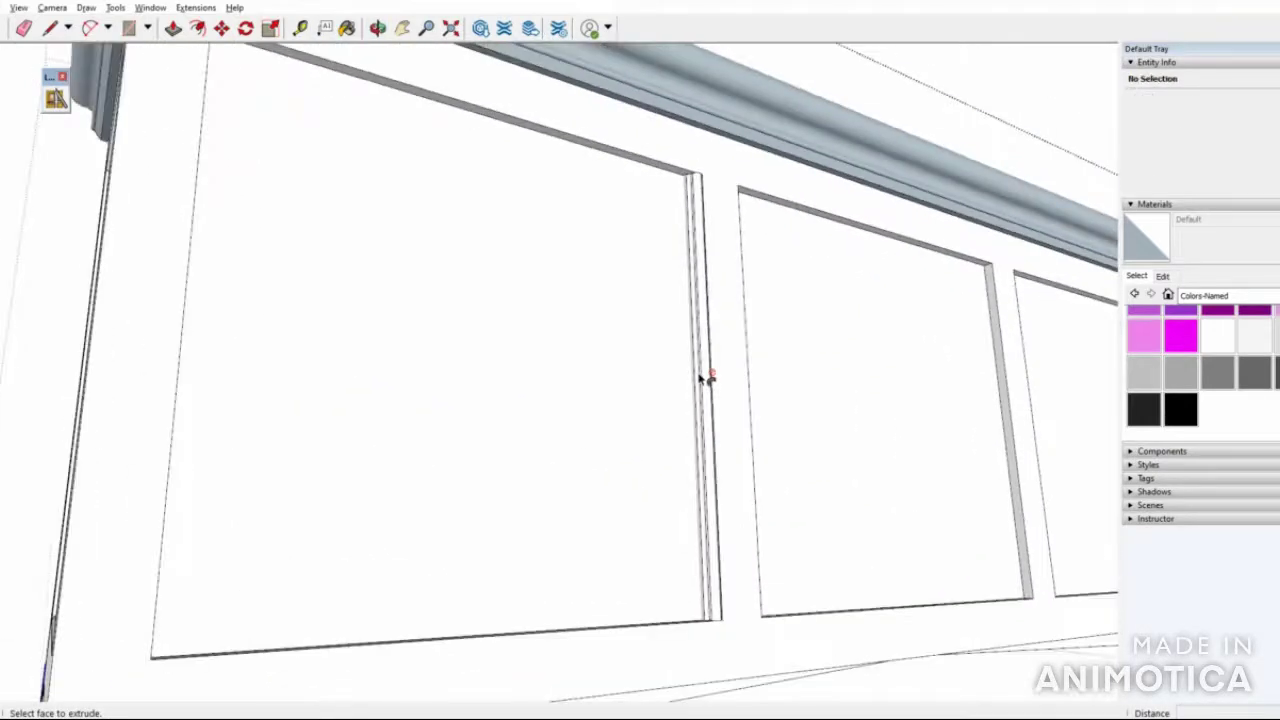
scroll(692, 378, "down", 4)
middle_click_drag(697, 371, 720, 507)
scroll(720, 507, "down", 1)
scroll(612, 315, "up", 6)
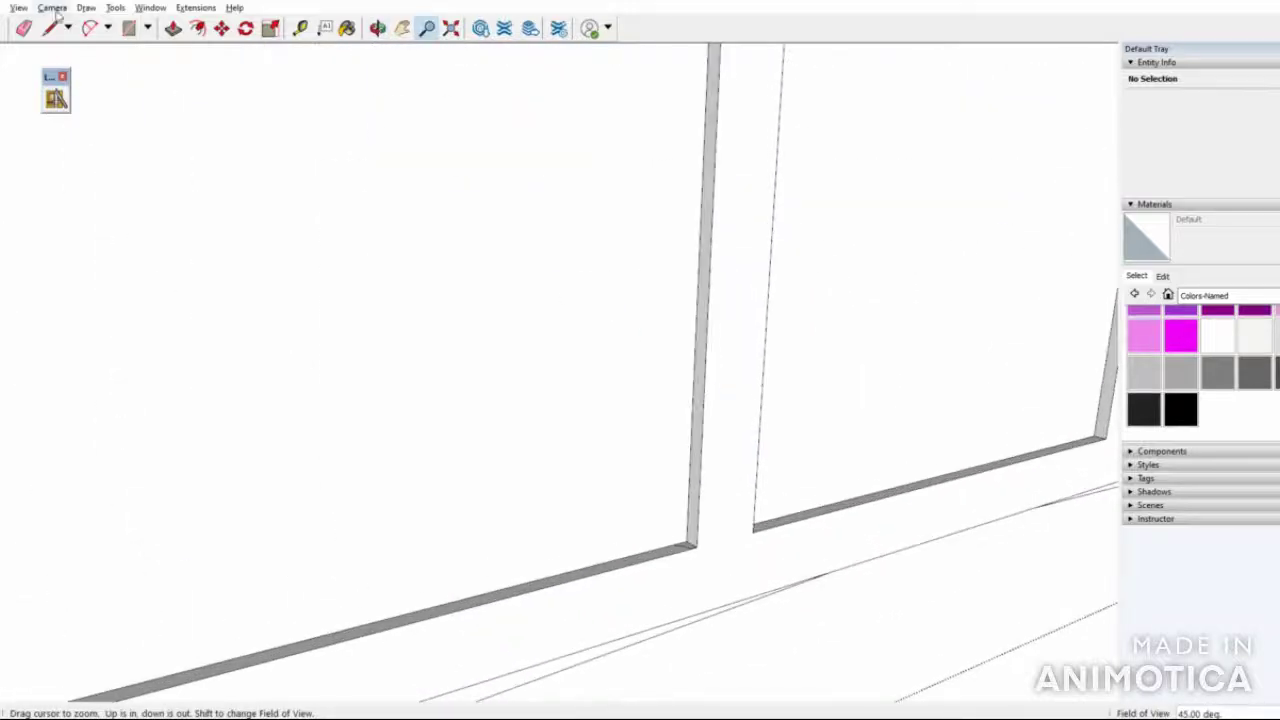
Sweep the acm3 profile face around all four edges of the first front panel's recess with Follow Me
left_click(115, 7)
left_click(175, 144)
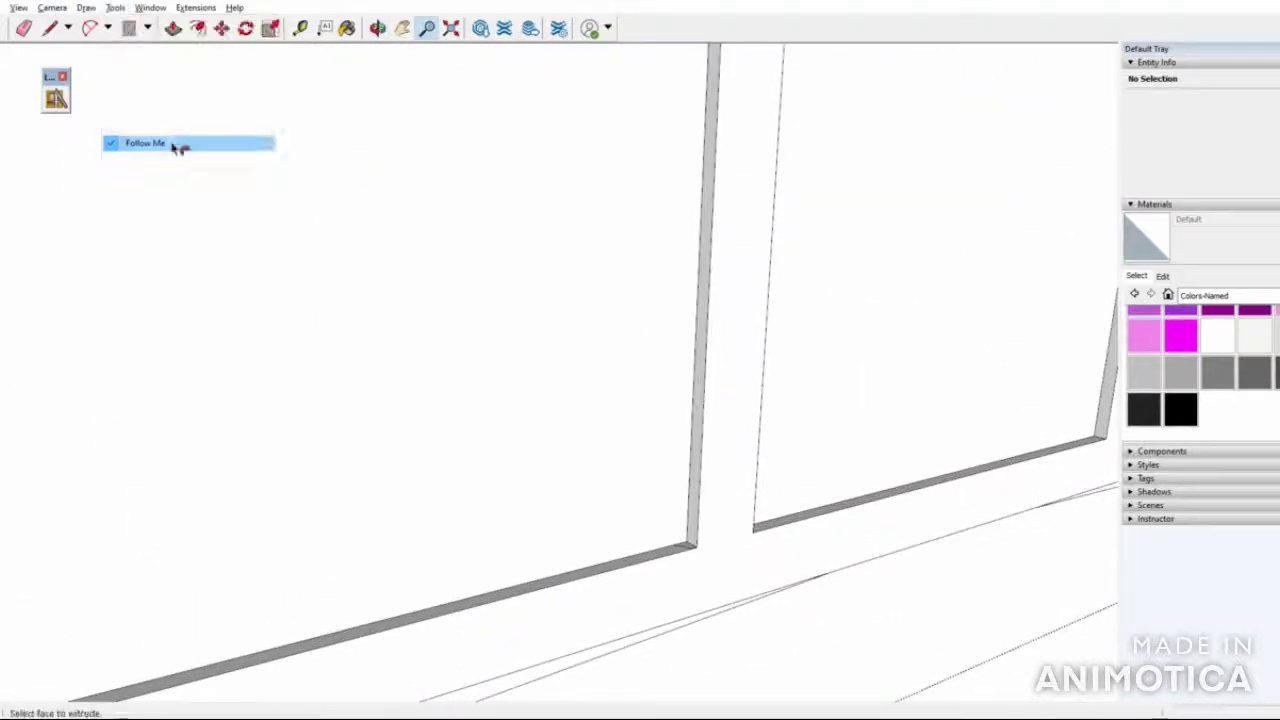
scroll(720, 449, "down", 3)
middle_click_drag(720, 449, 646, 543)
scroll(686, 500, "up", 4)
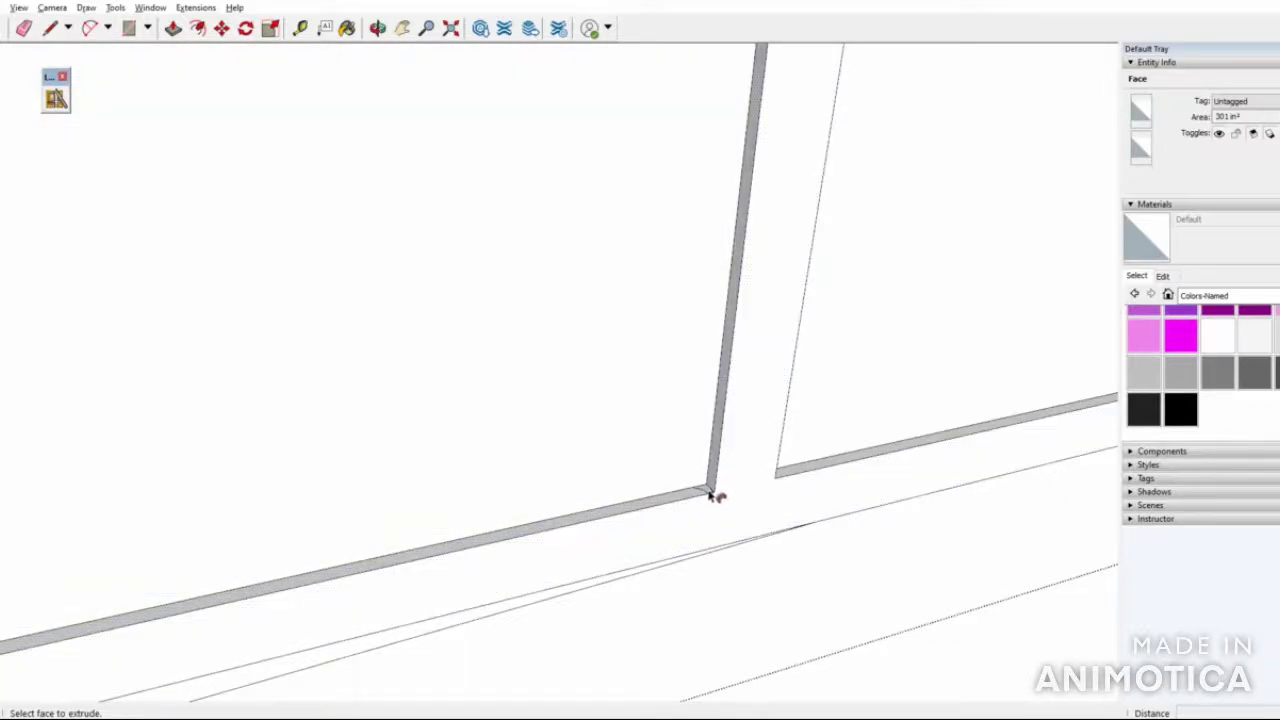
left_click(712, 494)
scroll(718, 470, "down", 6)
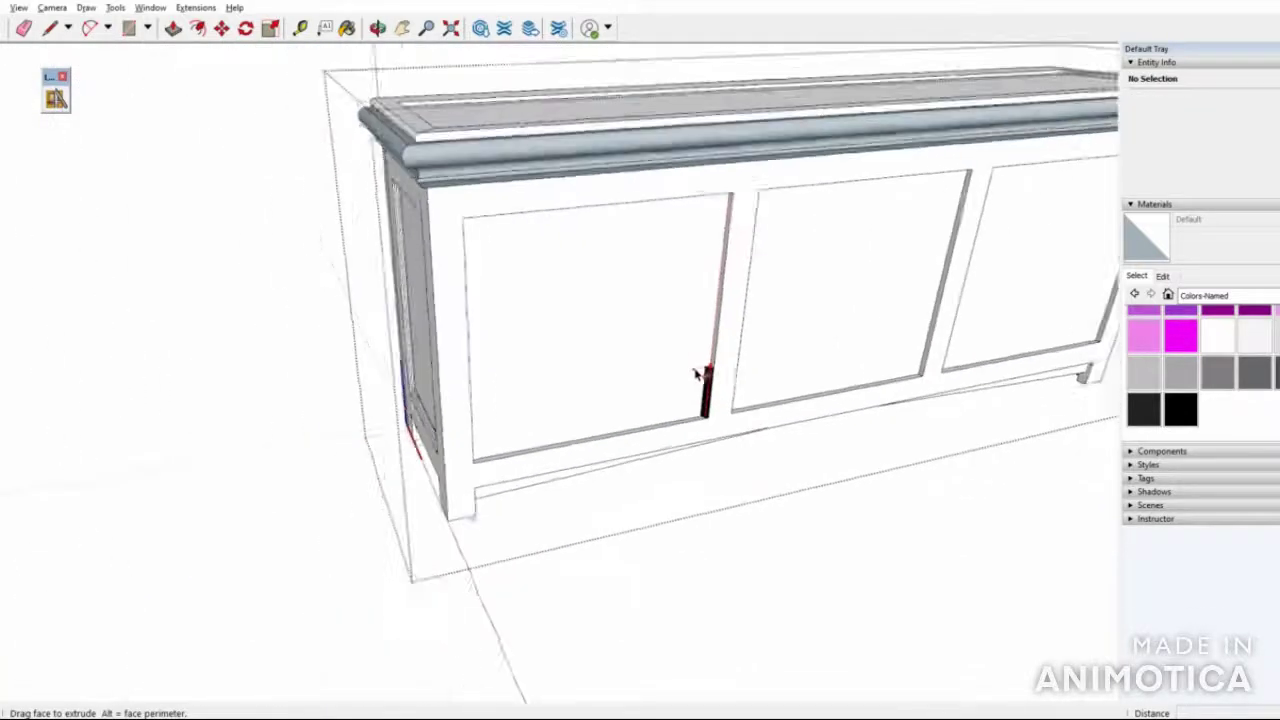
middle_click_drag(718, 318, 676, 168)
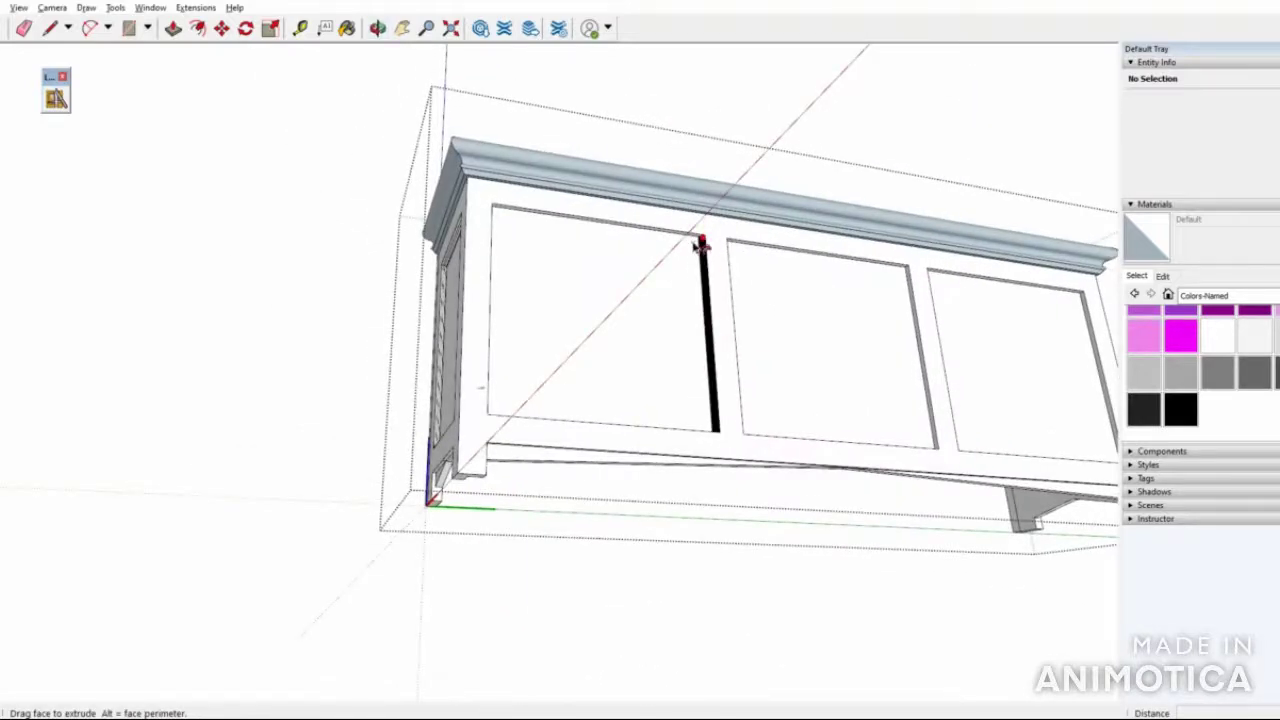
middle_click_drag(562, 237, 478, 263)
middle_click_drag(488, 322, 589, 640)
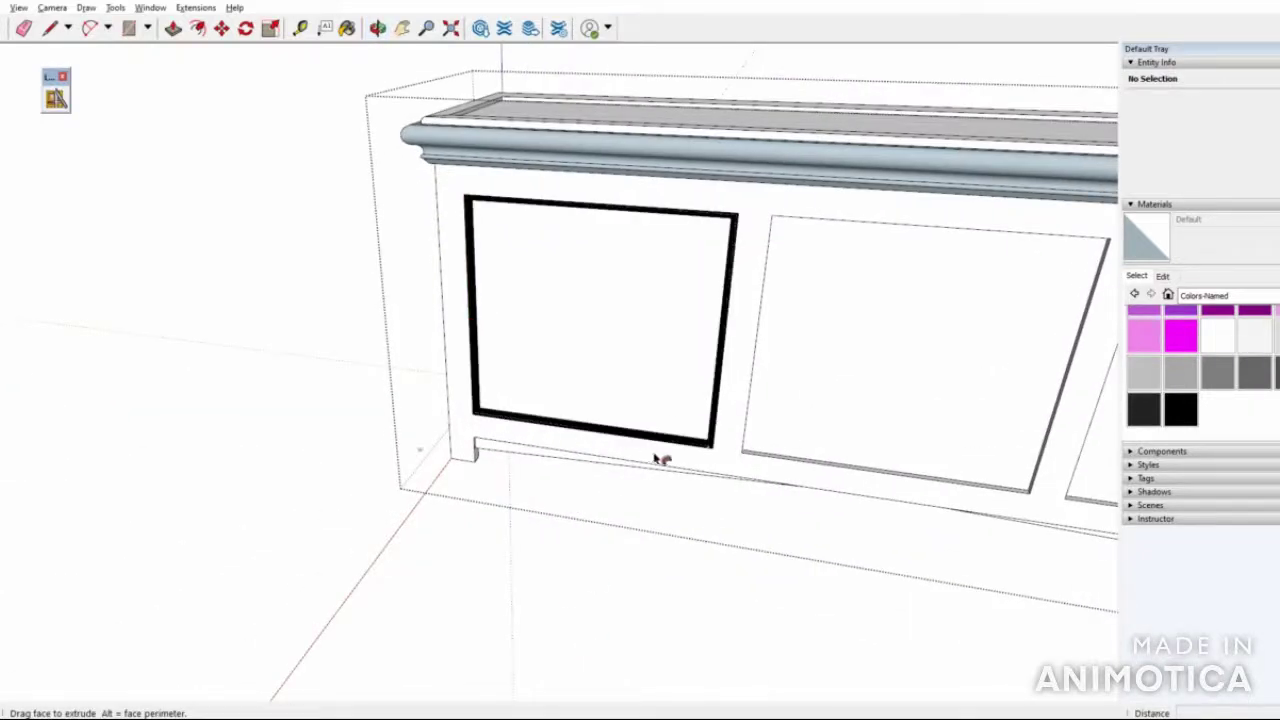
scroll(708, 447, "up", 6)
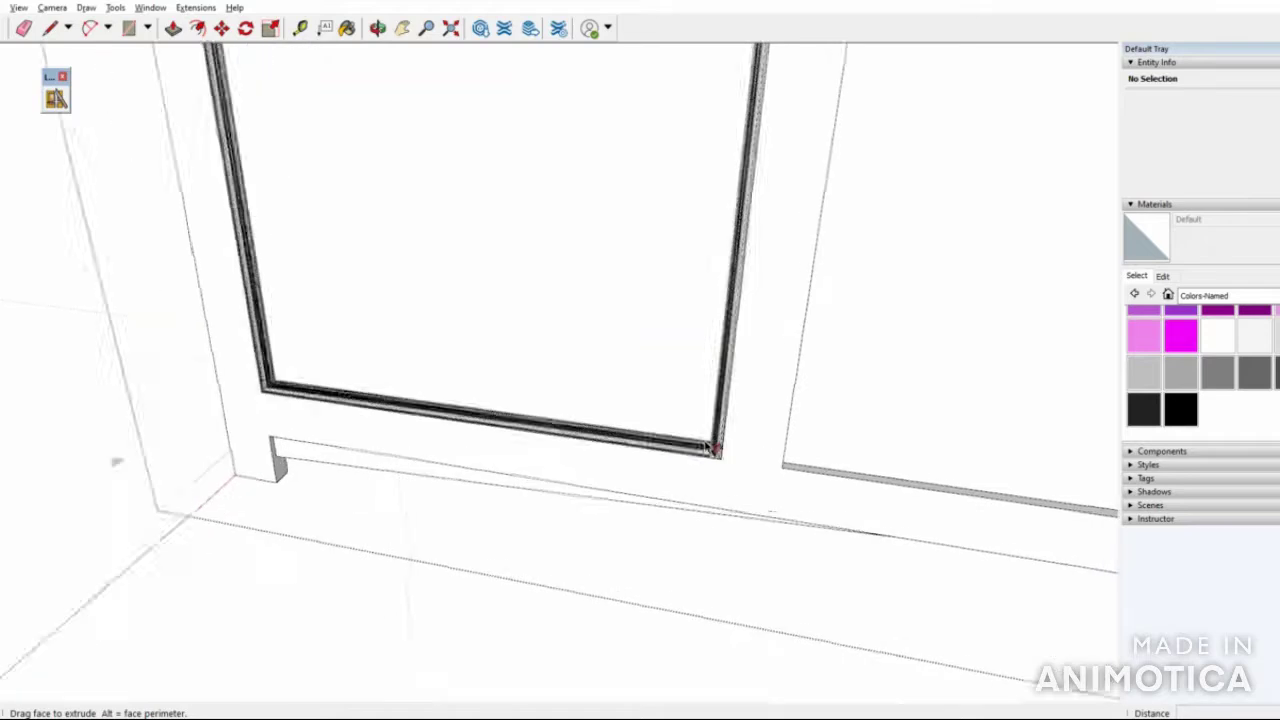
scroll(708, 450, "up", 2)
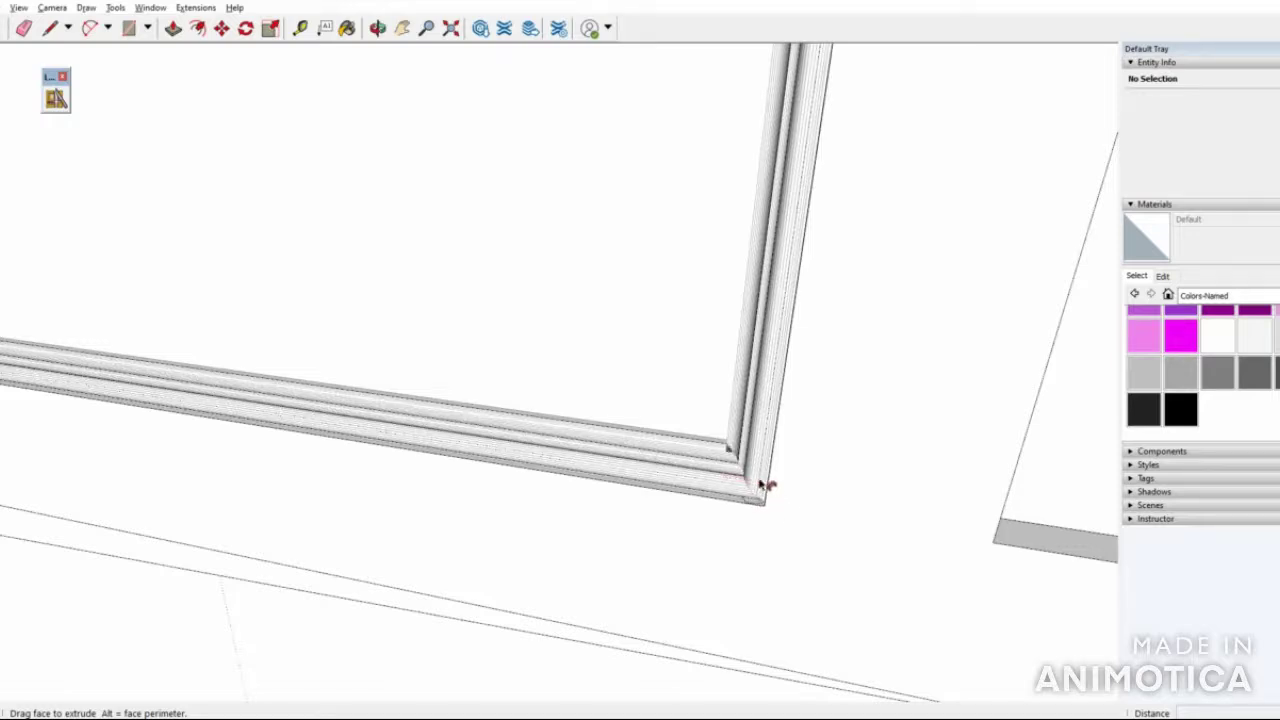
scroll(765, 488, "down", 8)
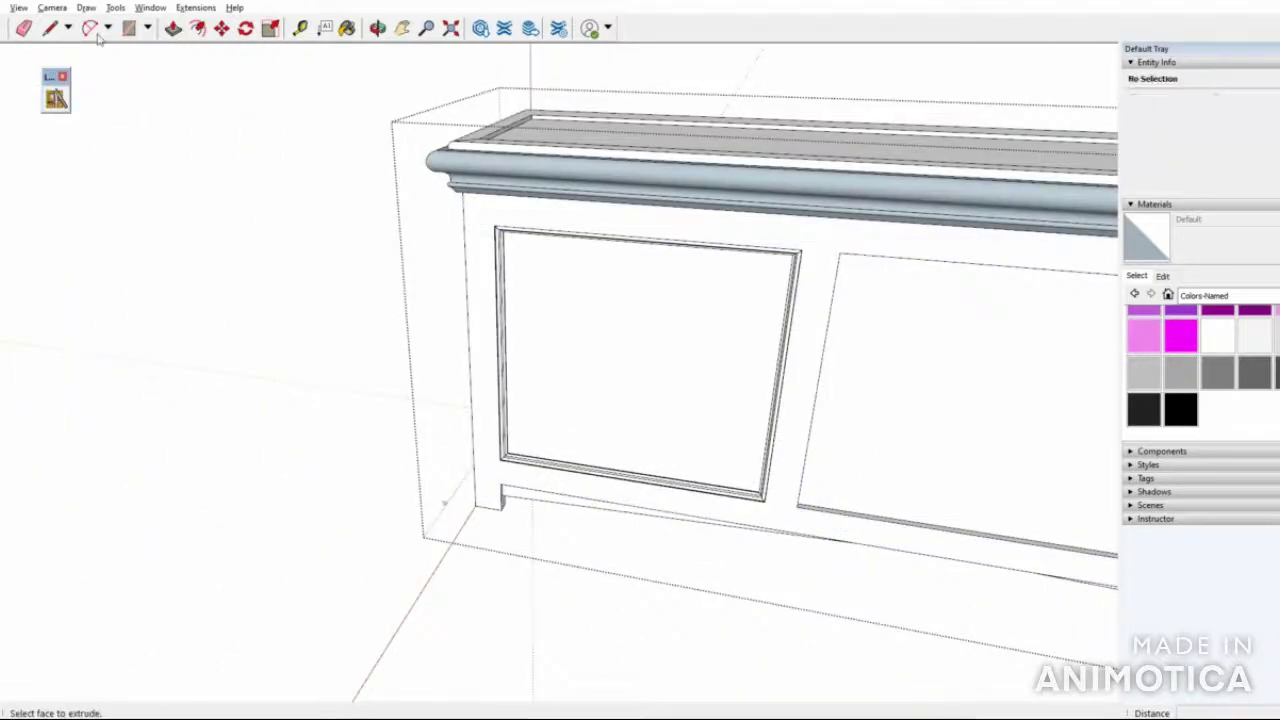
Copy the first front panel with its swept trim into the middle front recess, aligning their upper corners
left_click(3, 28)
scroll(502, 299, "down", 3)
middle_click_drag(543, 314, 528, 275)
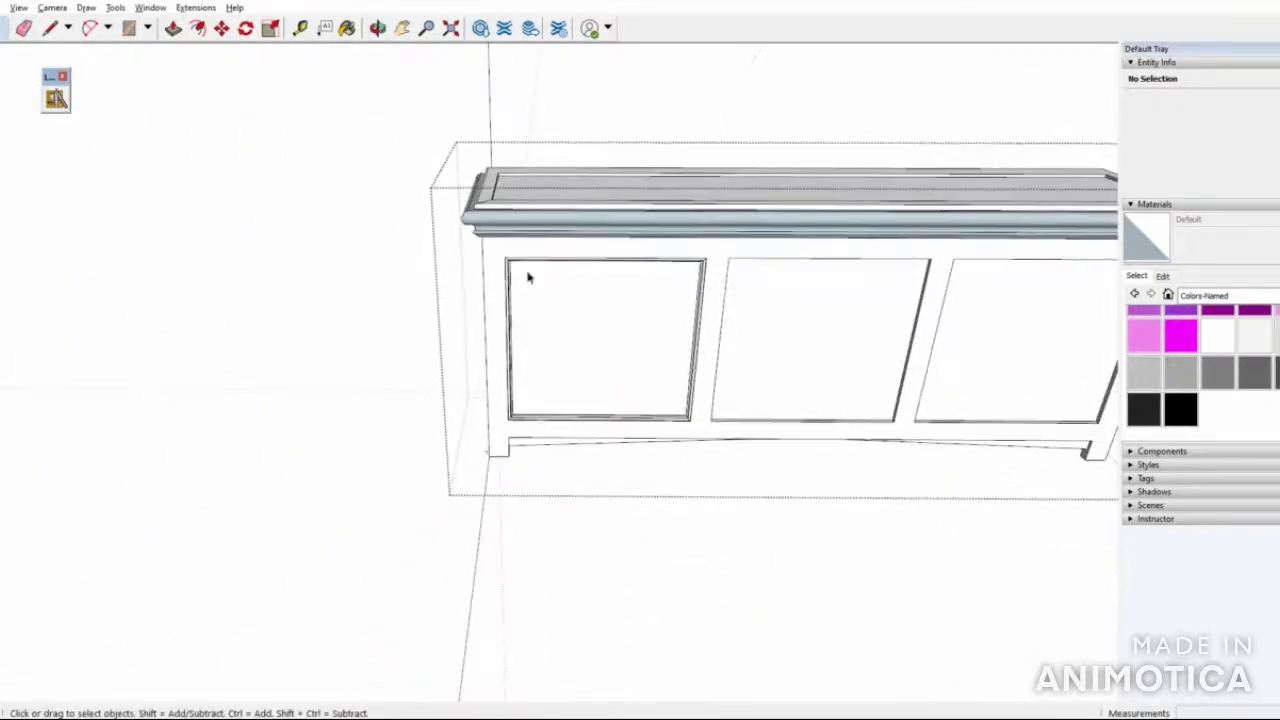
scroll(503, 246, "up", 4)
scroll(500, 268, "up", 2)
scroll(495, 230, "down", 3)
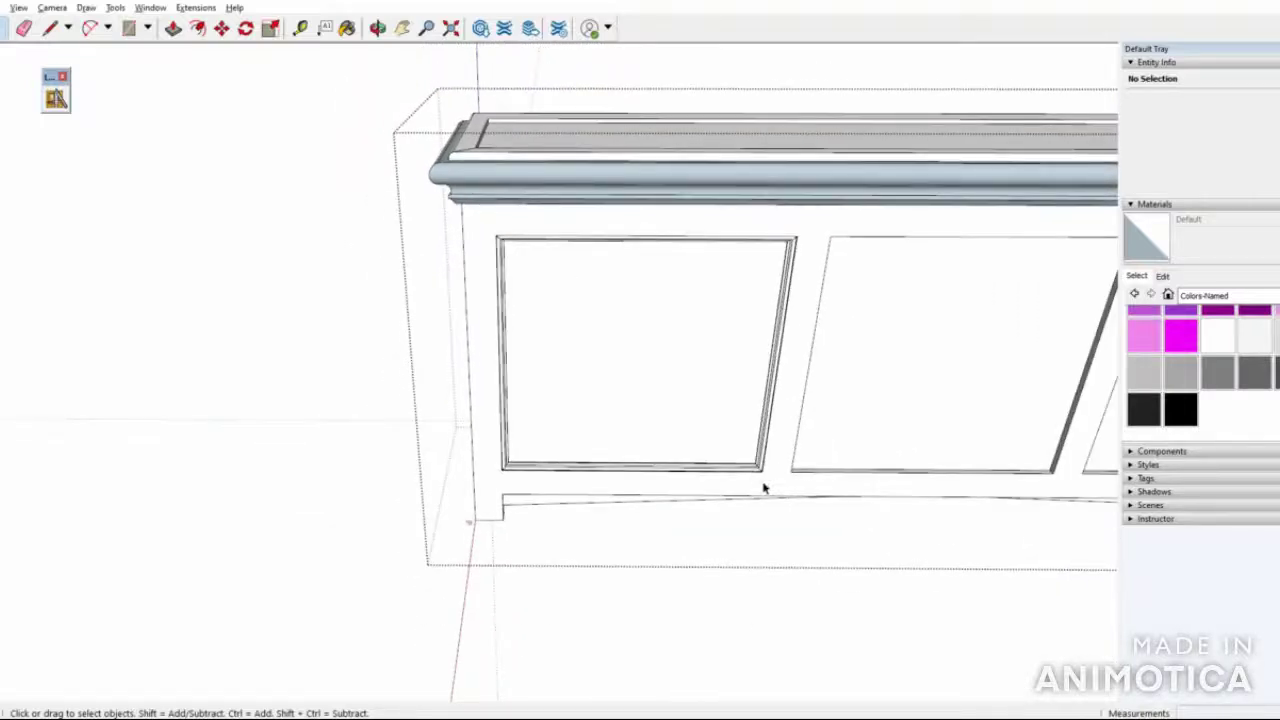
left_click_drag(482, 222, 817, 486)
scroll(720, 482, "down", 3)
middle_click_drag(720, 482, 607, 480)
scroll(591, 451, "up", 5)
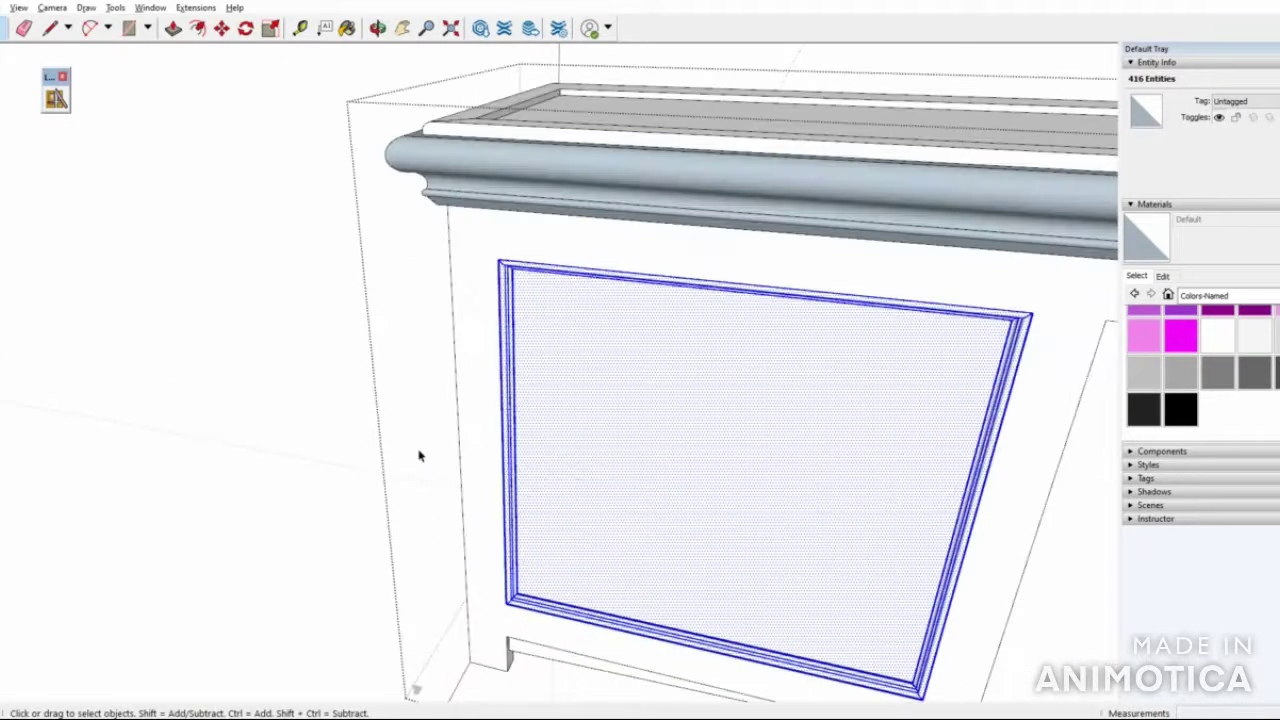
key("m")
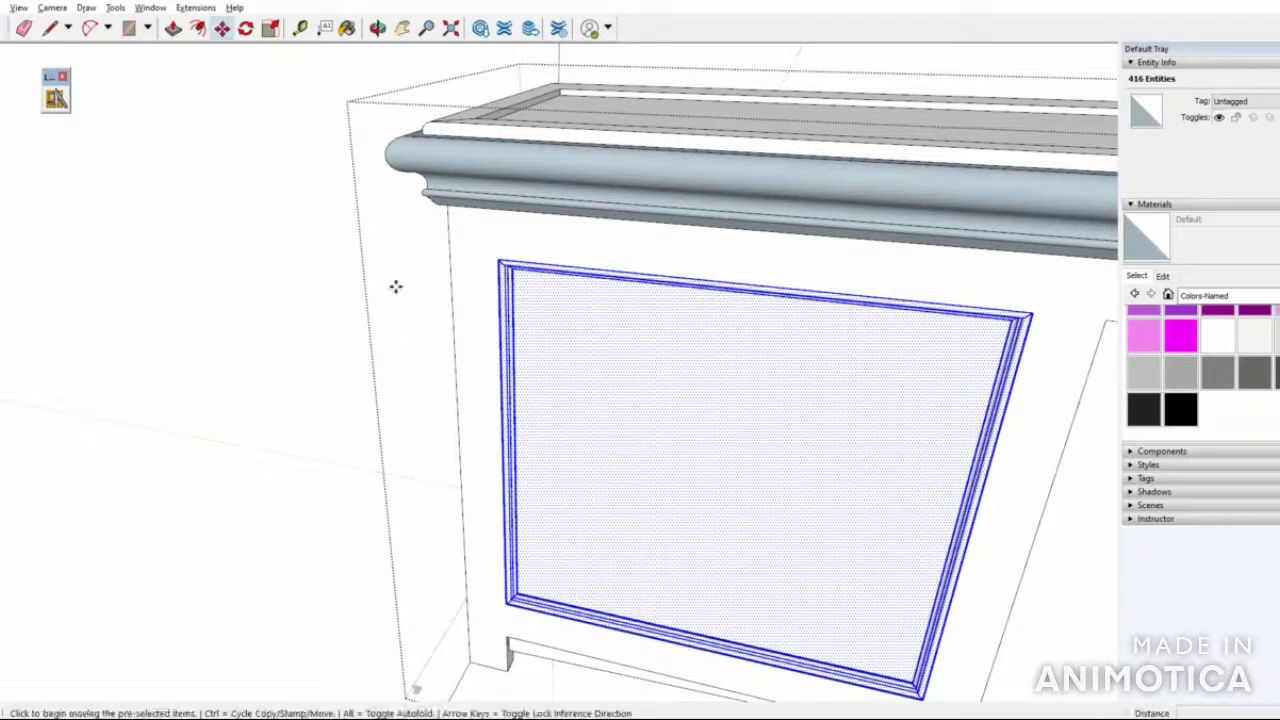
left_click(494, 260)
key("ctrl")
scroll(476, 258, "down", 3)
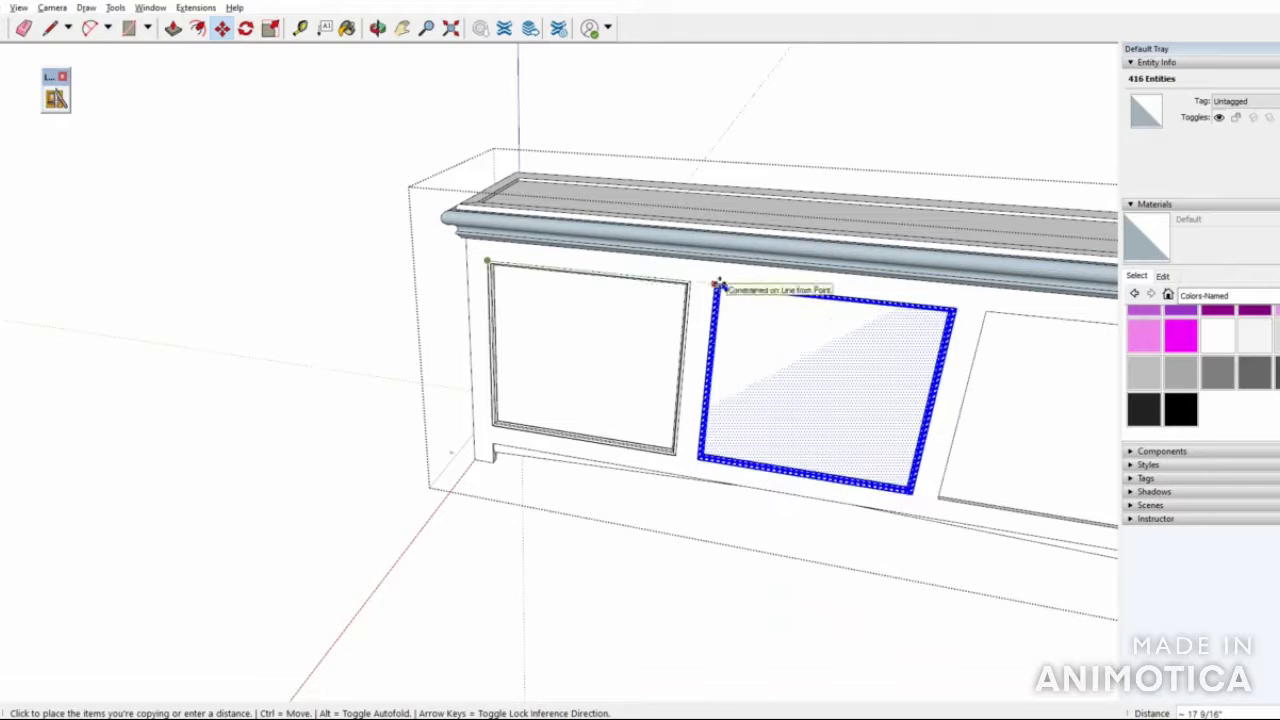
left_click(718, 284)
Copy the trimmed middle front panel into the third front recess and clear the selection
left_click(716, 284)
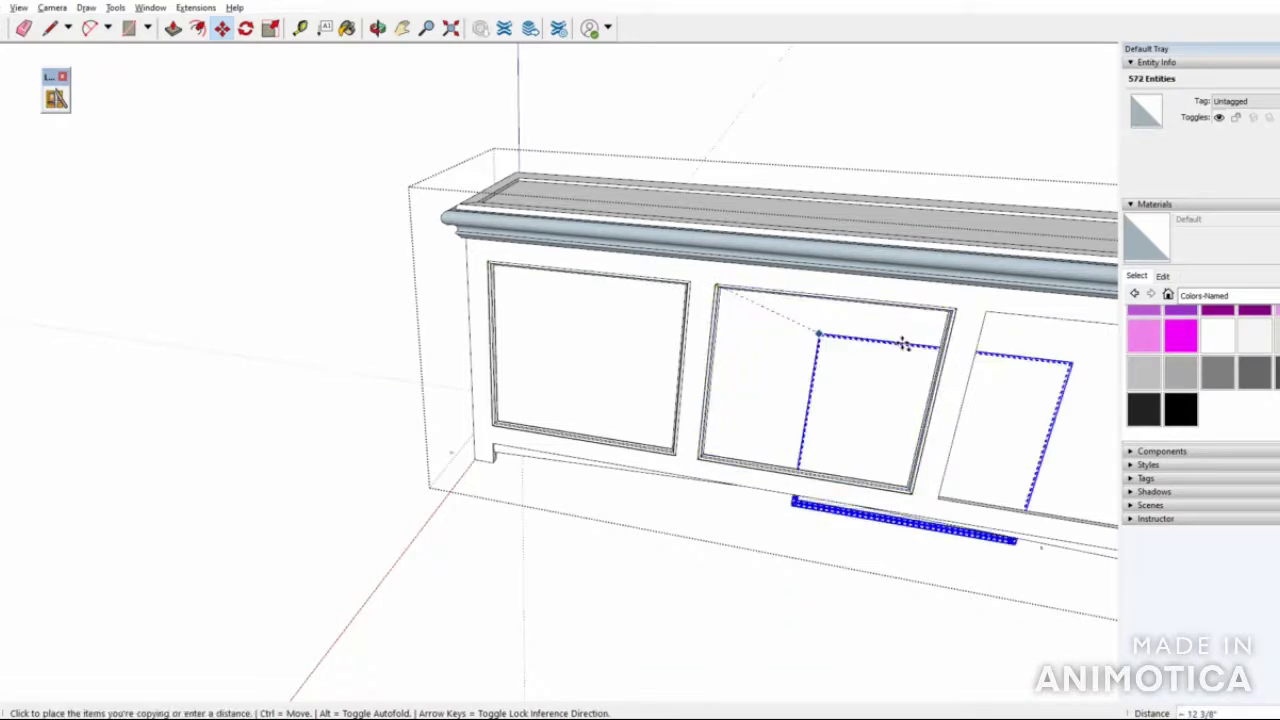
left_click(924, 320)
scroll(337, 331, "down", 4)
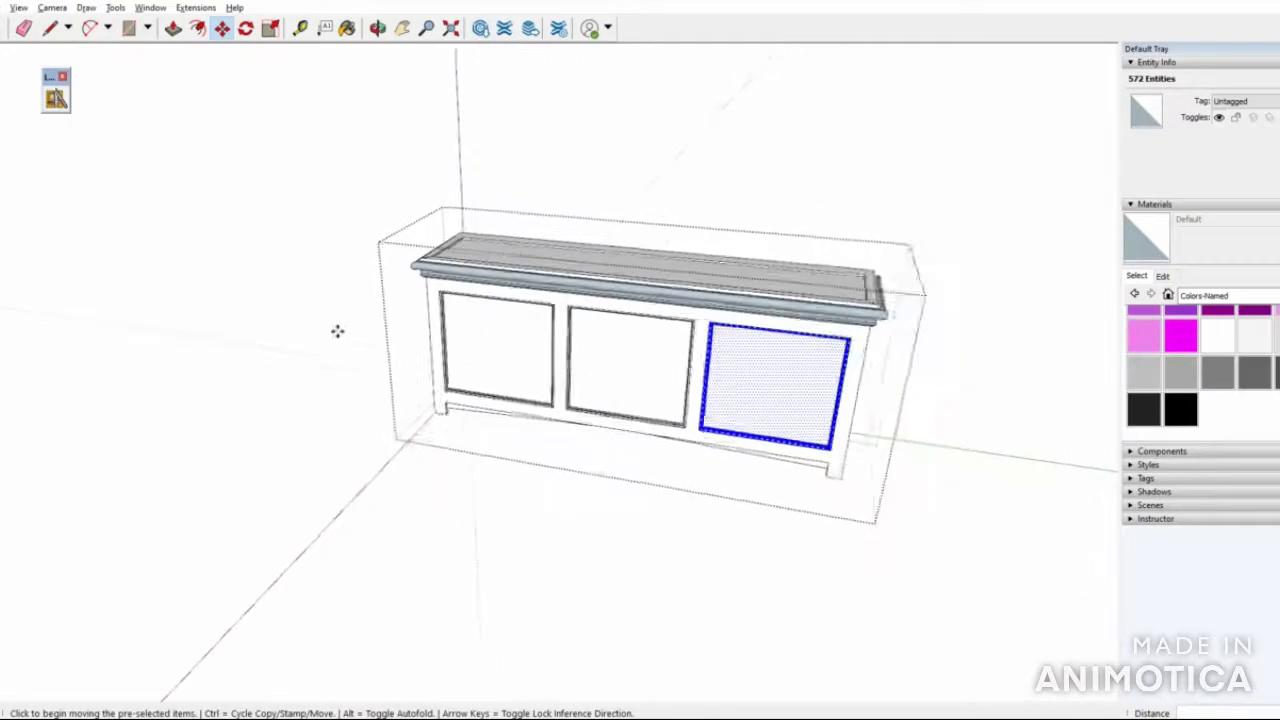
key("space")
left_click(108, 268)
Copy the cabinet's trimmed end panel out to open space in front of the cabinet
middle_click_drag(108, 268, 414, 297)
scroll(455, 320, "up", 8)
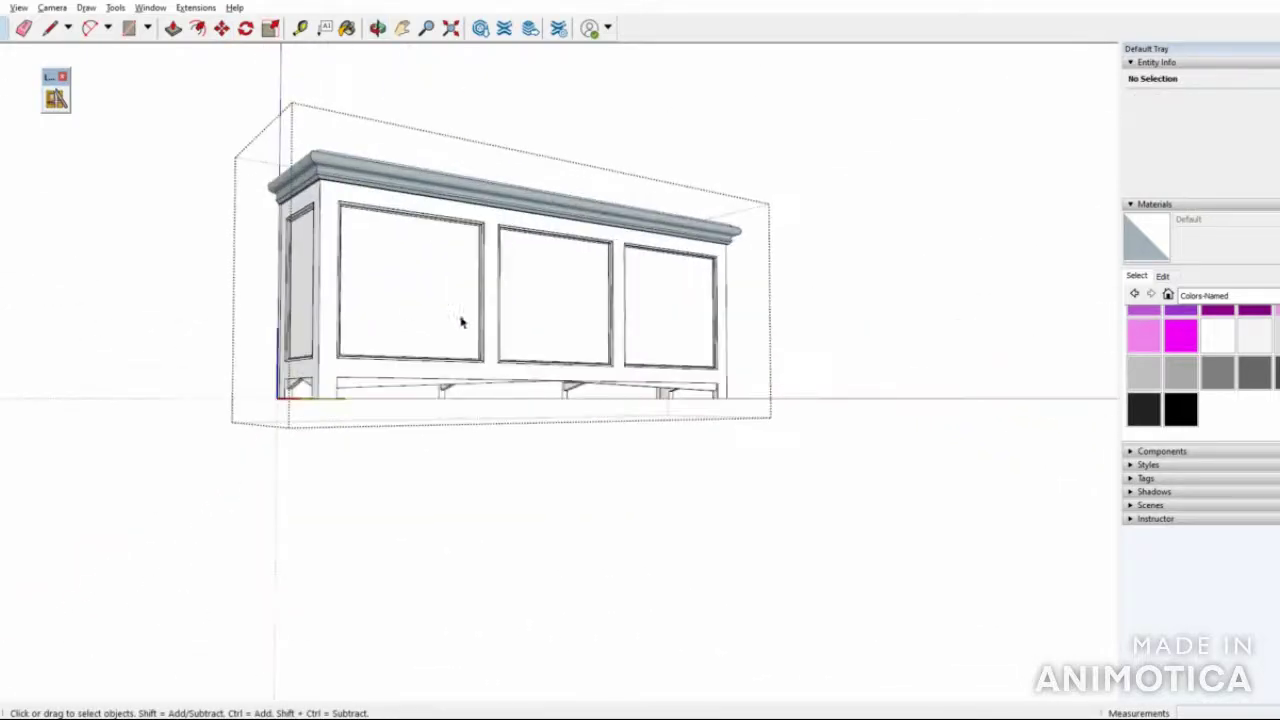
mouse_move(438, 377)
middle_mouse_down()
mouse_move(586, 397)
mouse_move(574, 294)
mouse_move(538, 203)
middle_mouse_up()
scroll(574, 294, "down", 6)
scroll(328, 357, "up", 6)
scroll(580, 320, "down", 4)
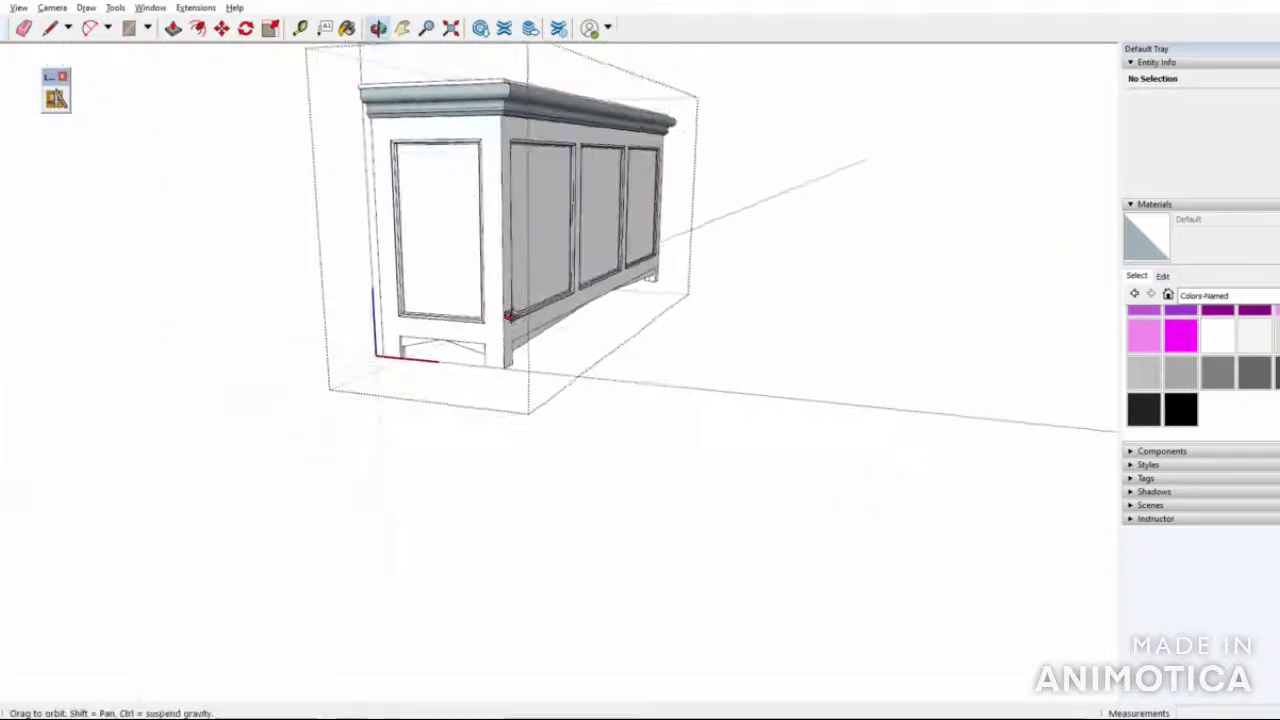
scroll(538, 203, "up", 2)
scroll(443, 207, "up", 5)
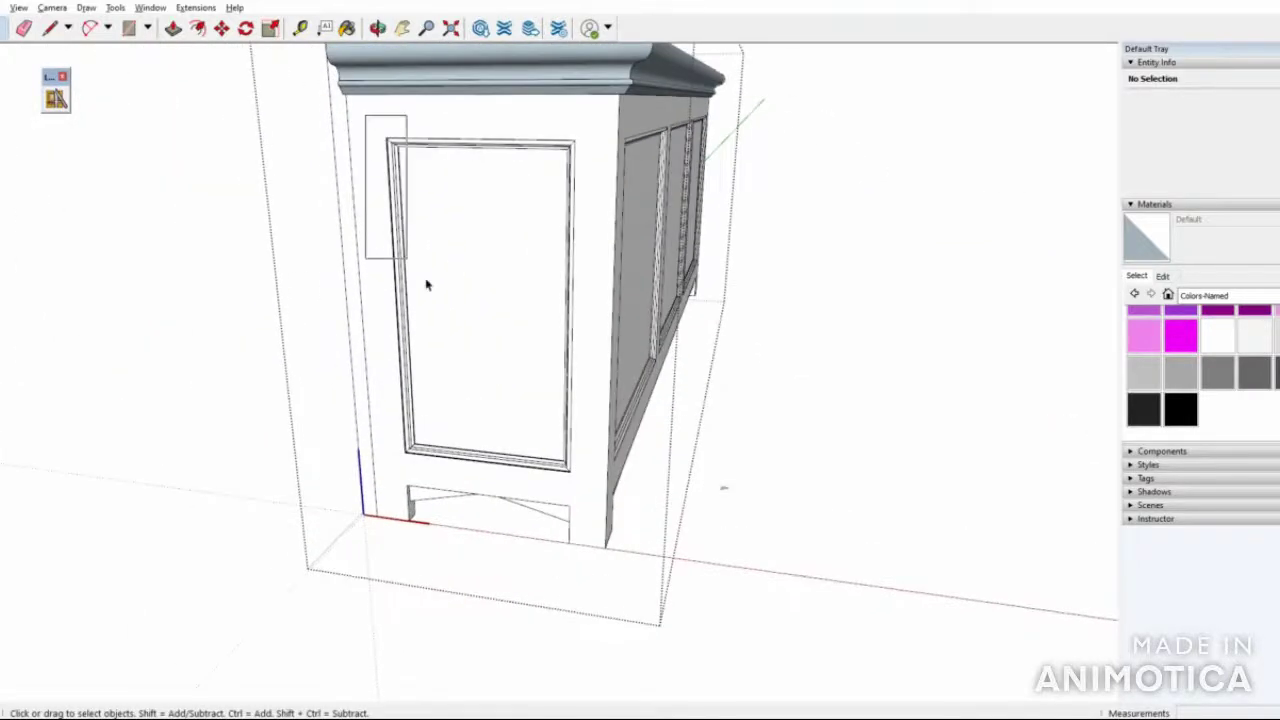
left_click(595, 478)
key("m")
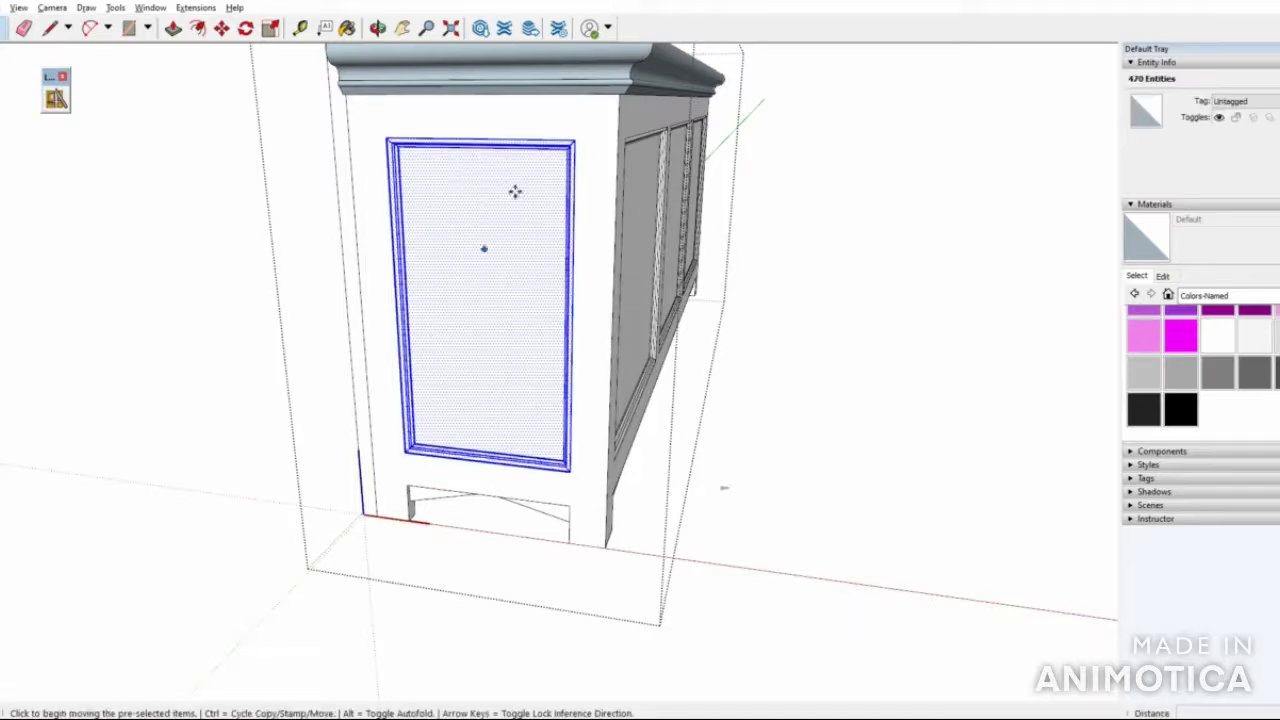
left_click(384, 138)
key("ctrl")
scroll(345, 160, "down", 5)
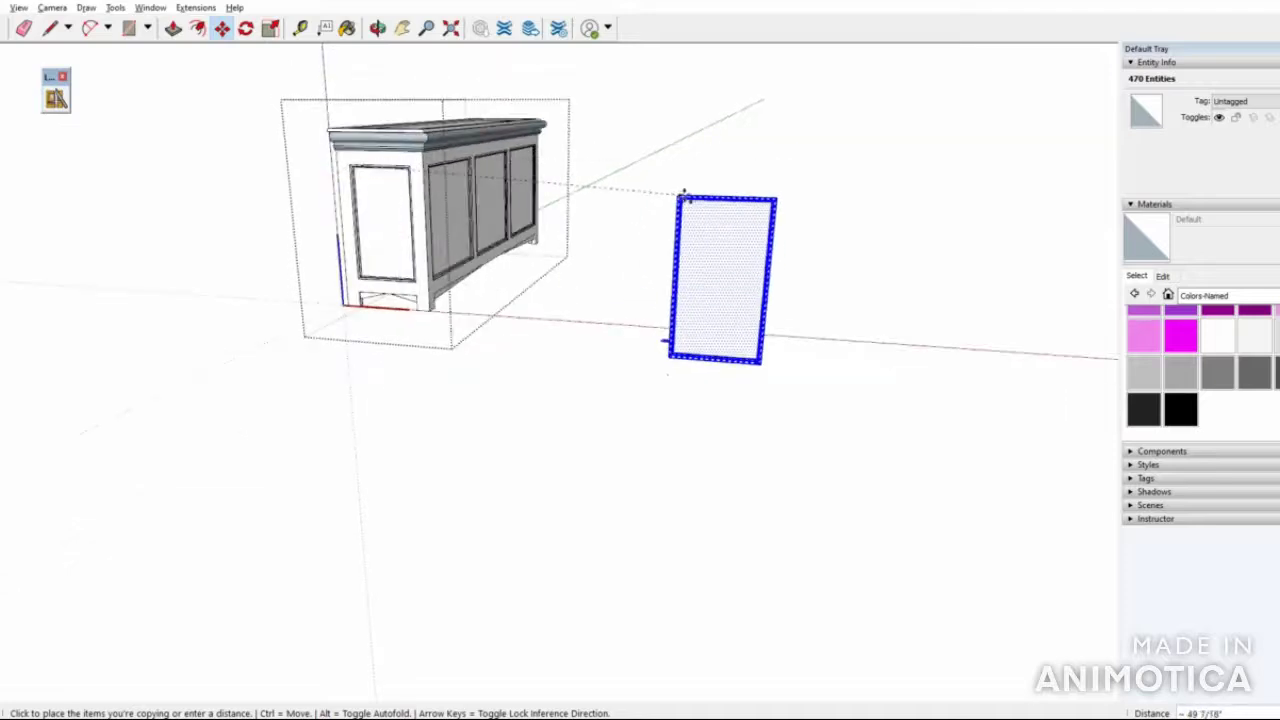
left_click(689, 168)
Flip the copied end panel along the green direction to suit the cabinet's opposite end
middle_click_drag(723, 183, 600, 343)
scroll(671, 354, "up", 5)
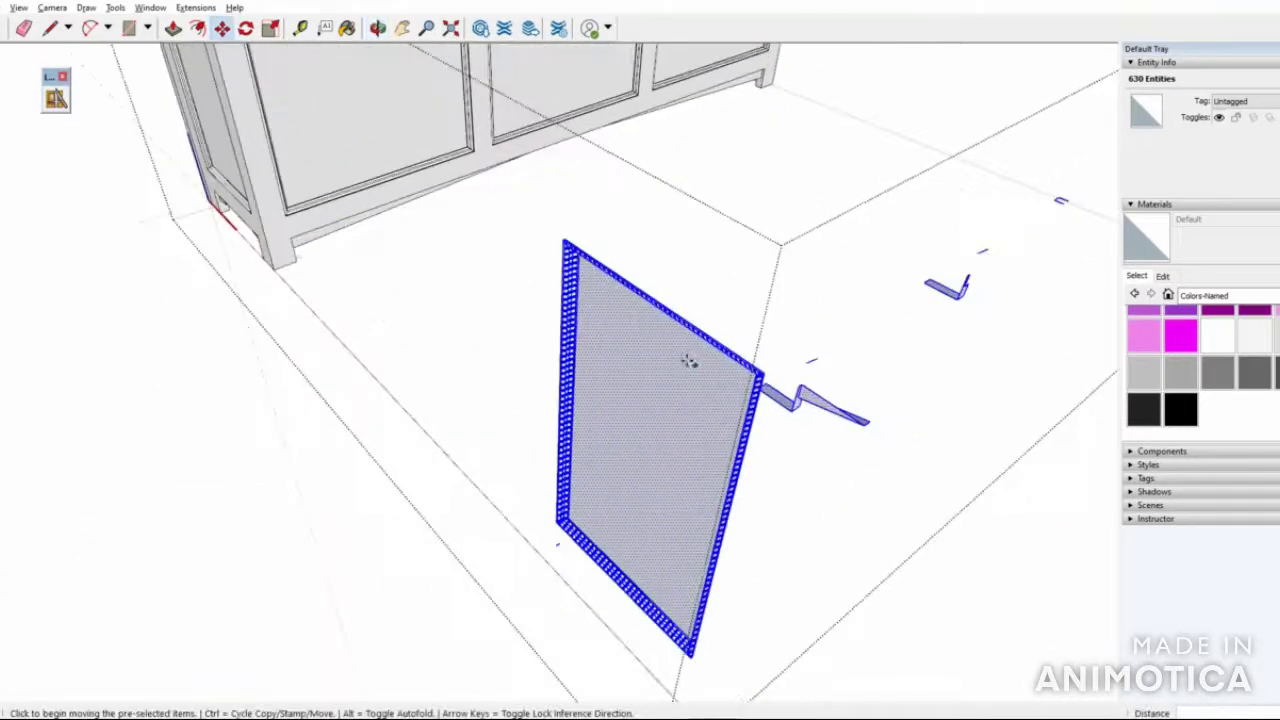
scroll(610, 433, "down", 3)
right_click(620, 435)
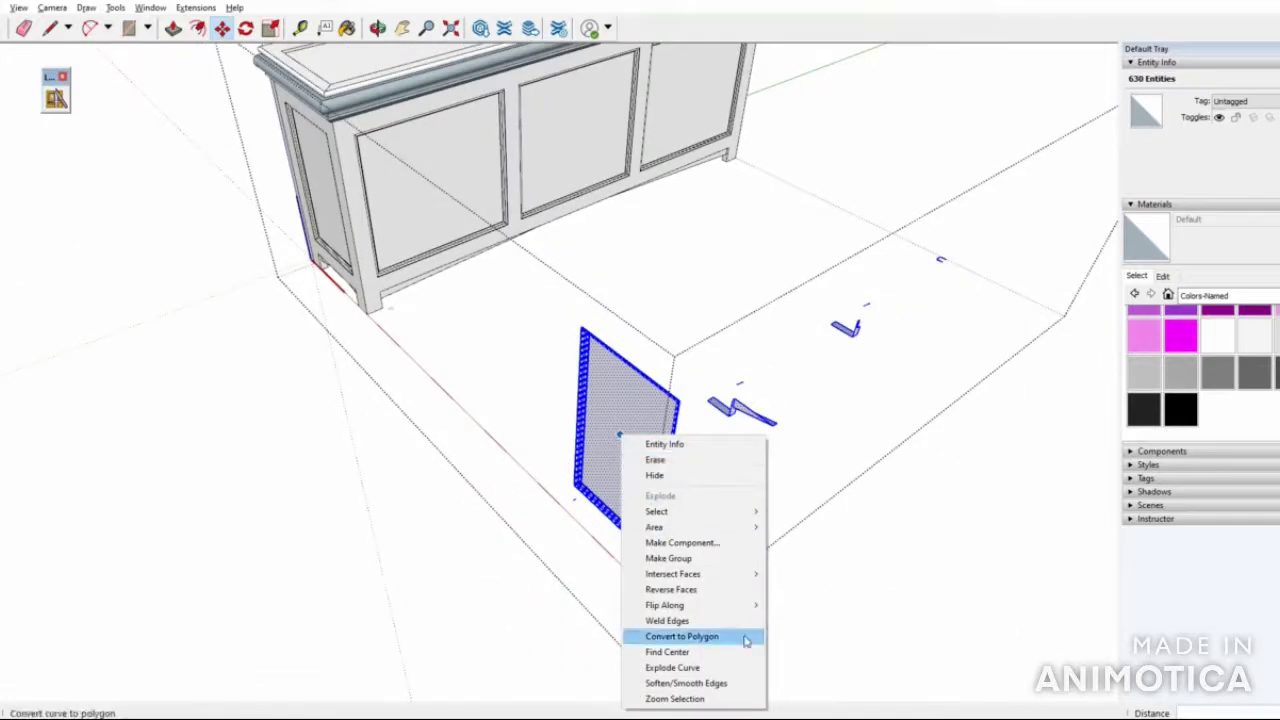
mouse_move(700, 605)
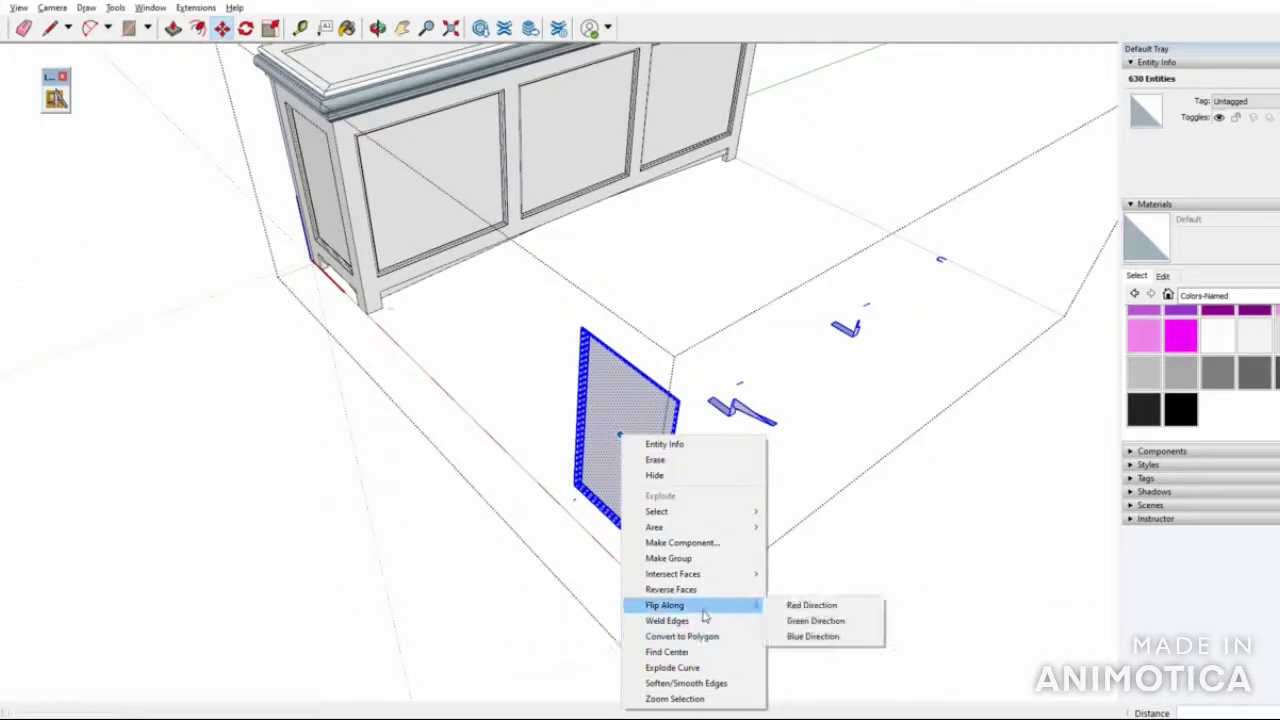
left_click(786, 620)
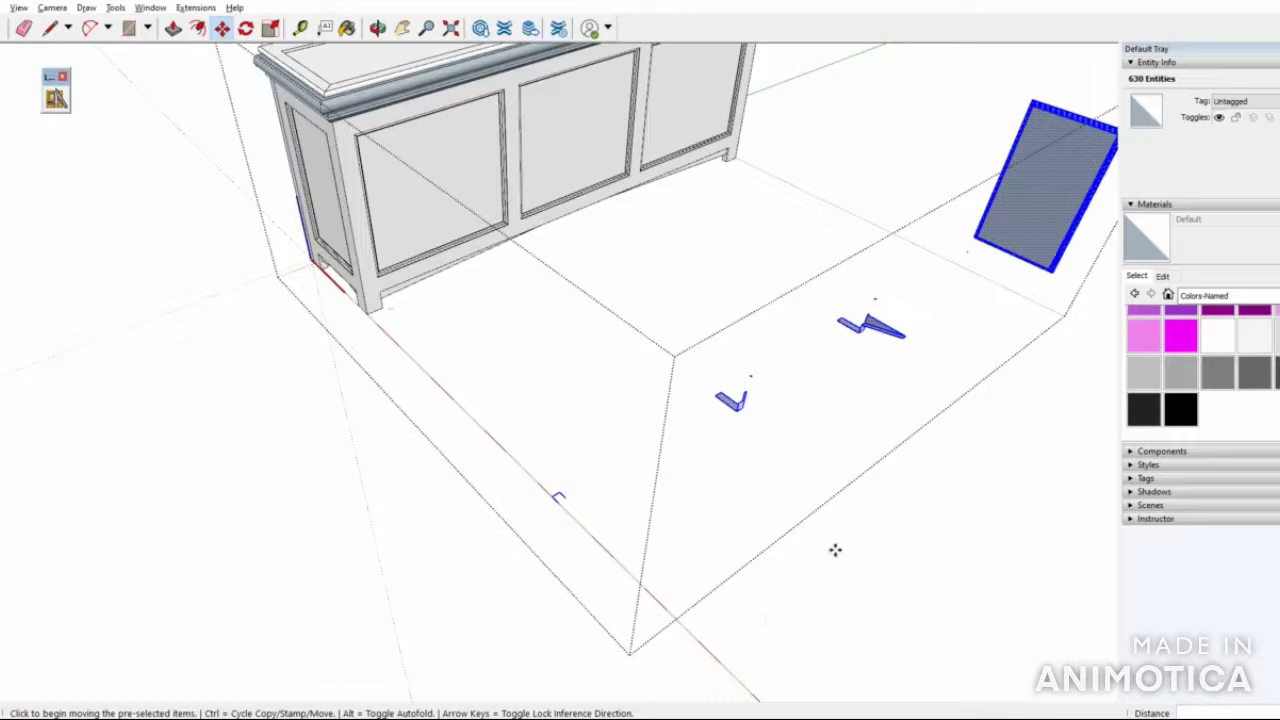
Move the flipped panel by its upper corner into the recess on the cabinet's opposite end, and leave the cabinet group
scroll(408, 480, "down", 3)
scroll(408, 480, "down", 2)
middle_click_drag(700, 326, 386, 274)
scroll(378, 283, "up", 8)
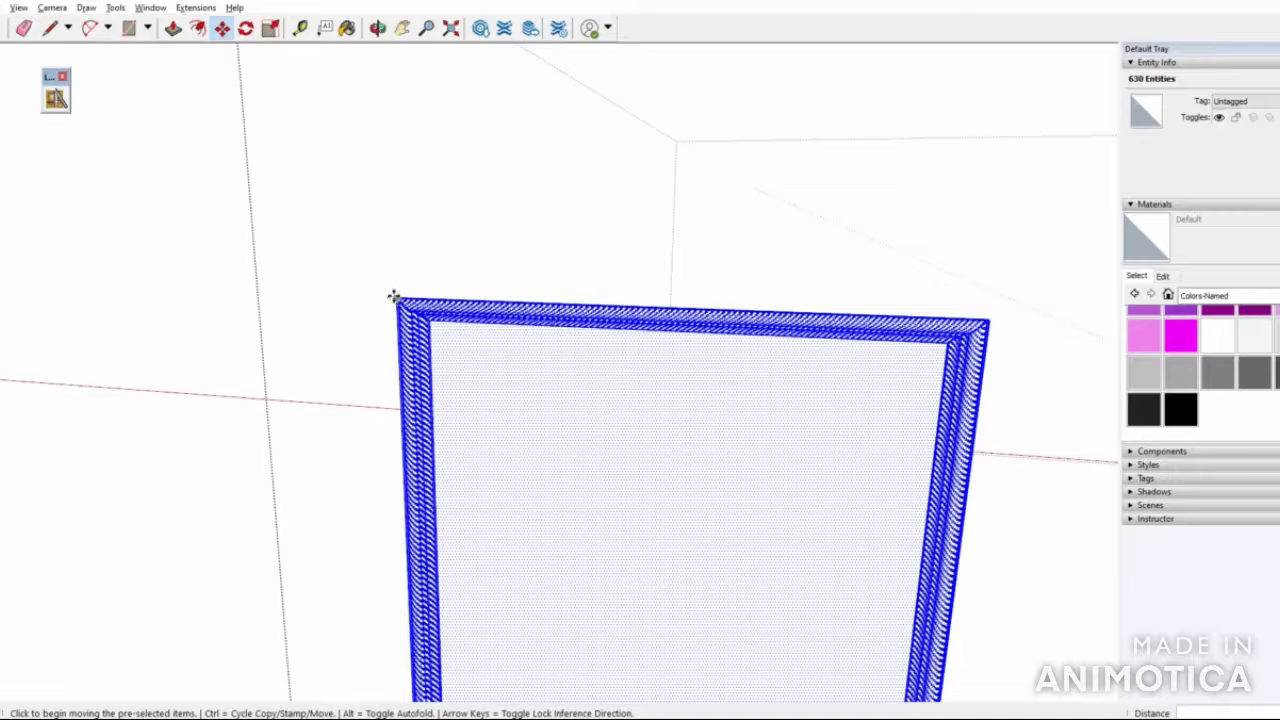
left_click(394, 297)
scroll(394, 291, "down", 5)
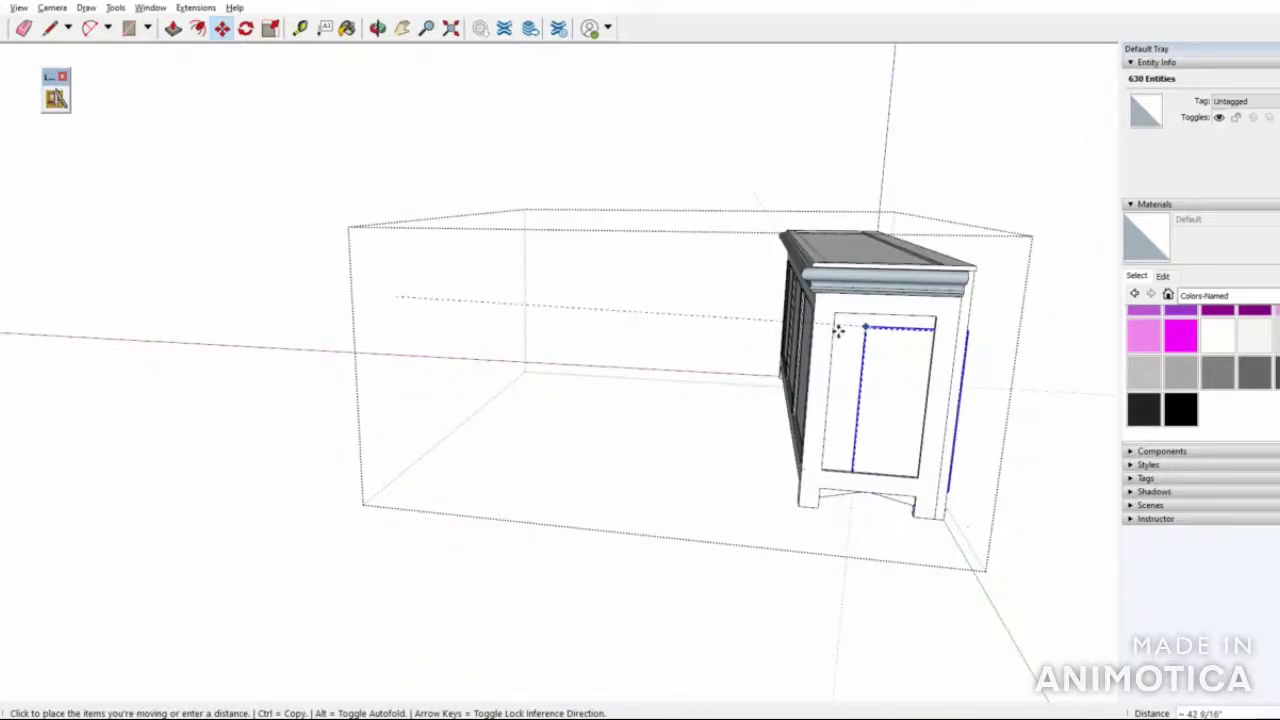
left_click(834, 322)
scroll(861, 311, "up", 4)
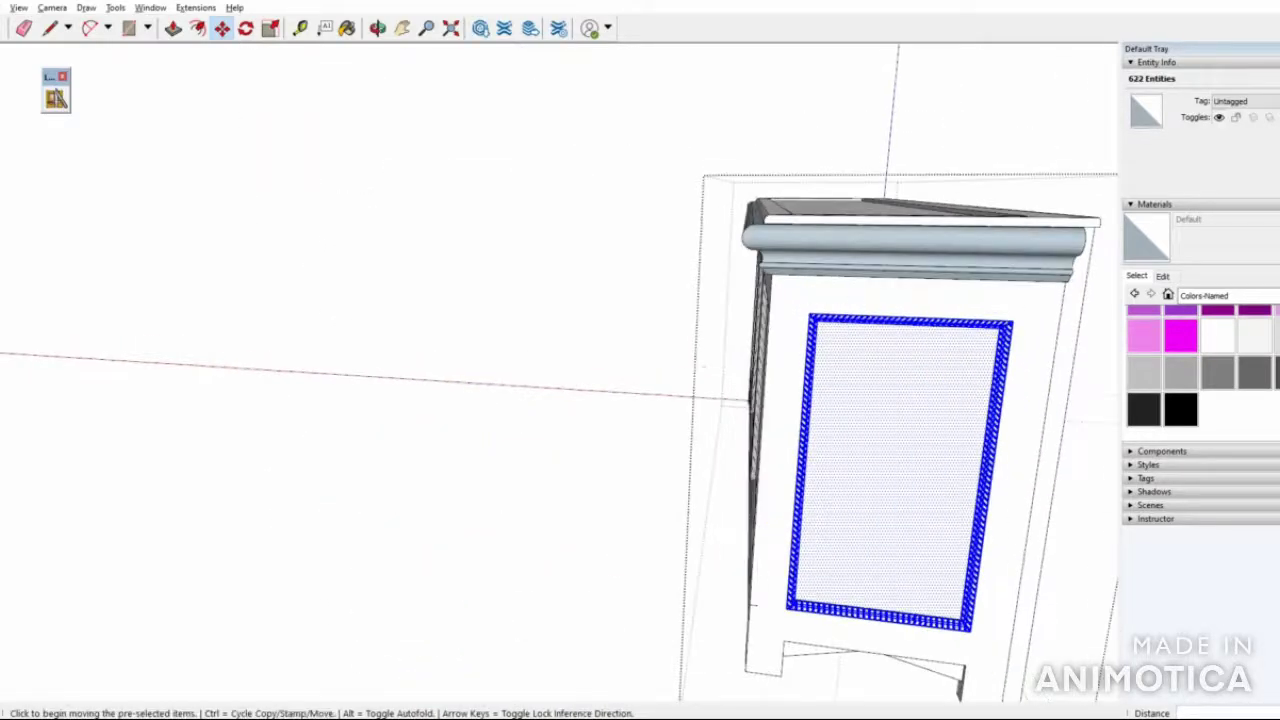
key("space")
scroll(246, 337, "down", 5)
left_click(289, 429)
Erase the spare profile piece left on the ground beside the cabinet's front leg
middle_click_drag(289, 429, 766, 523)
scroll(543, 354, "up", 4)
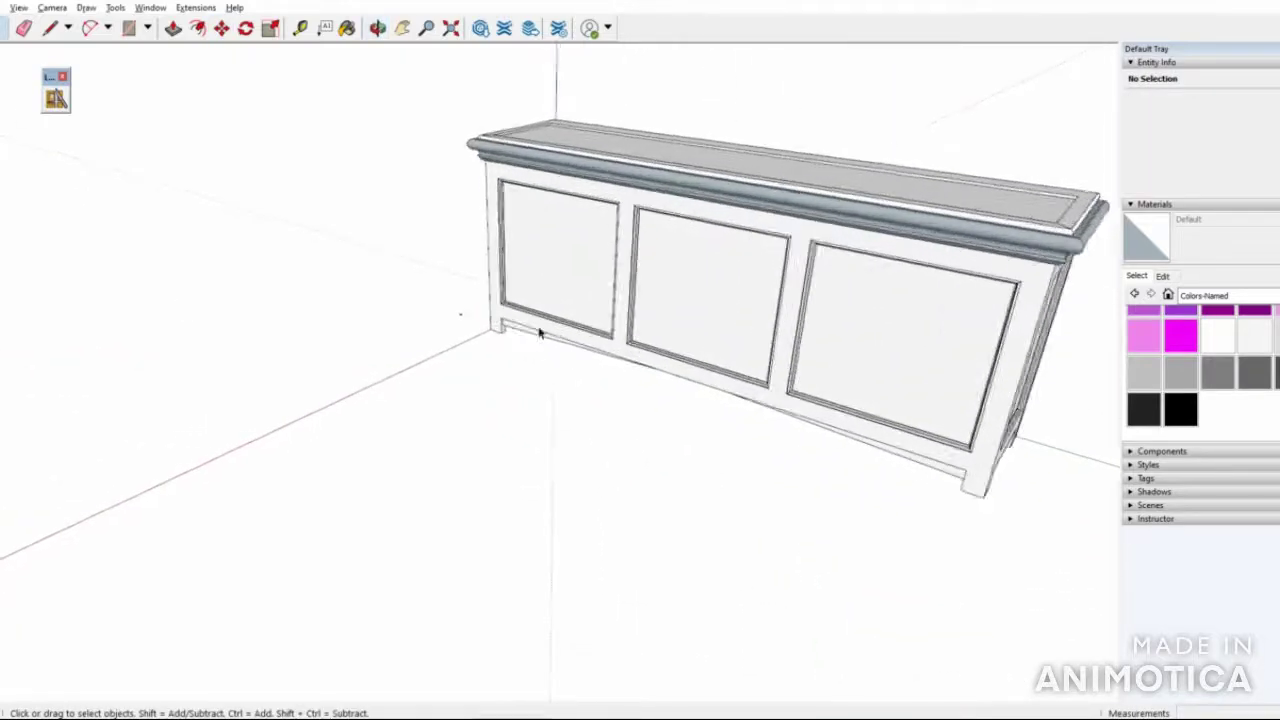
scroll(471, 313, "up", 4)
left_click_drag(329, 312, 462, 410)
left_click(462, 410)
scroll(420, 366, "down", 10)
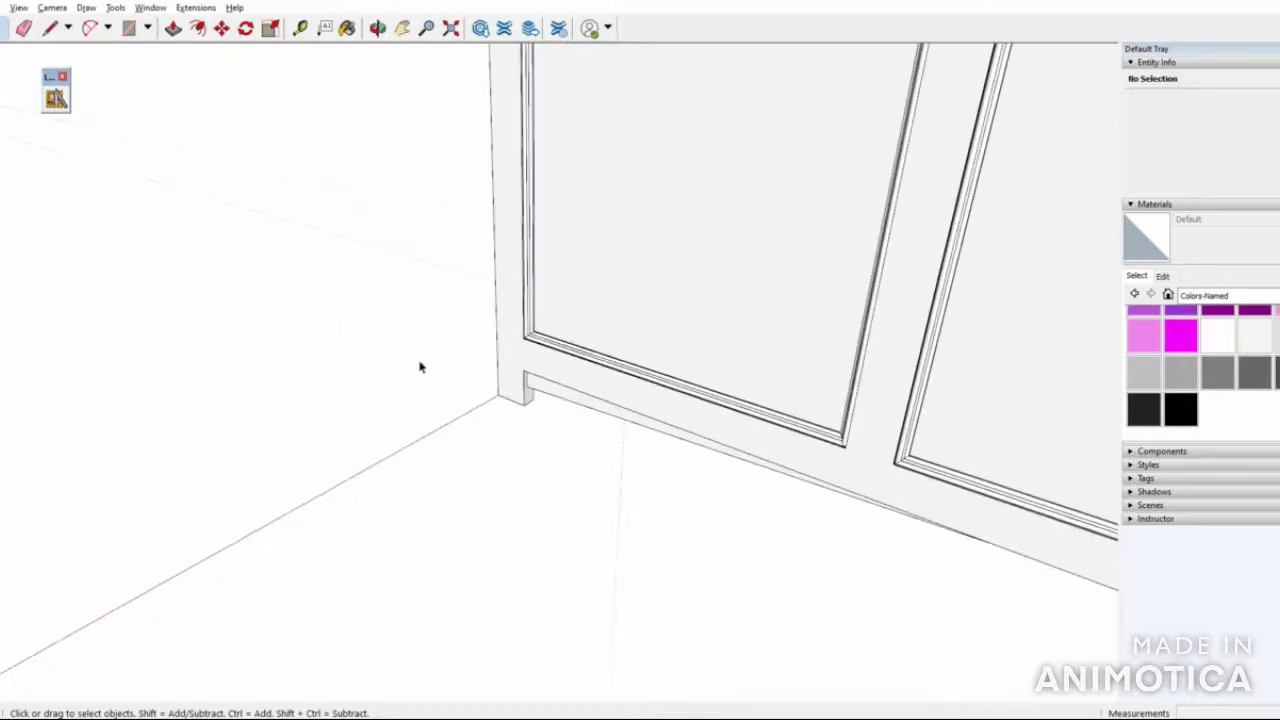
Paint the whole cabinet component with the 0128_White material and clear the selection
middle_click_drag(402, 343, 1067, 272)
left_click_drag(359, 105, 662, 545)
right_click(548, 383)
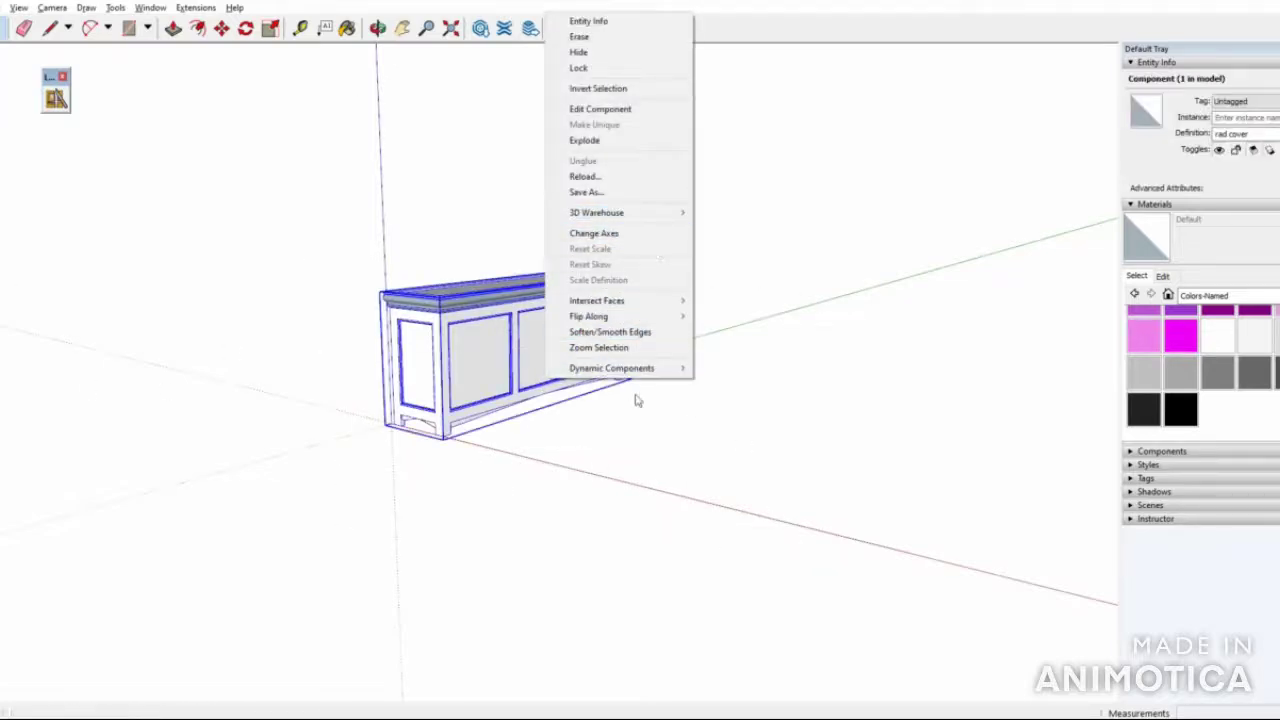
left_click(1221, 343)
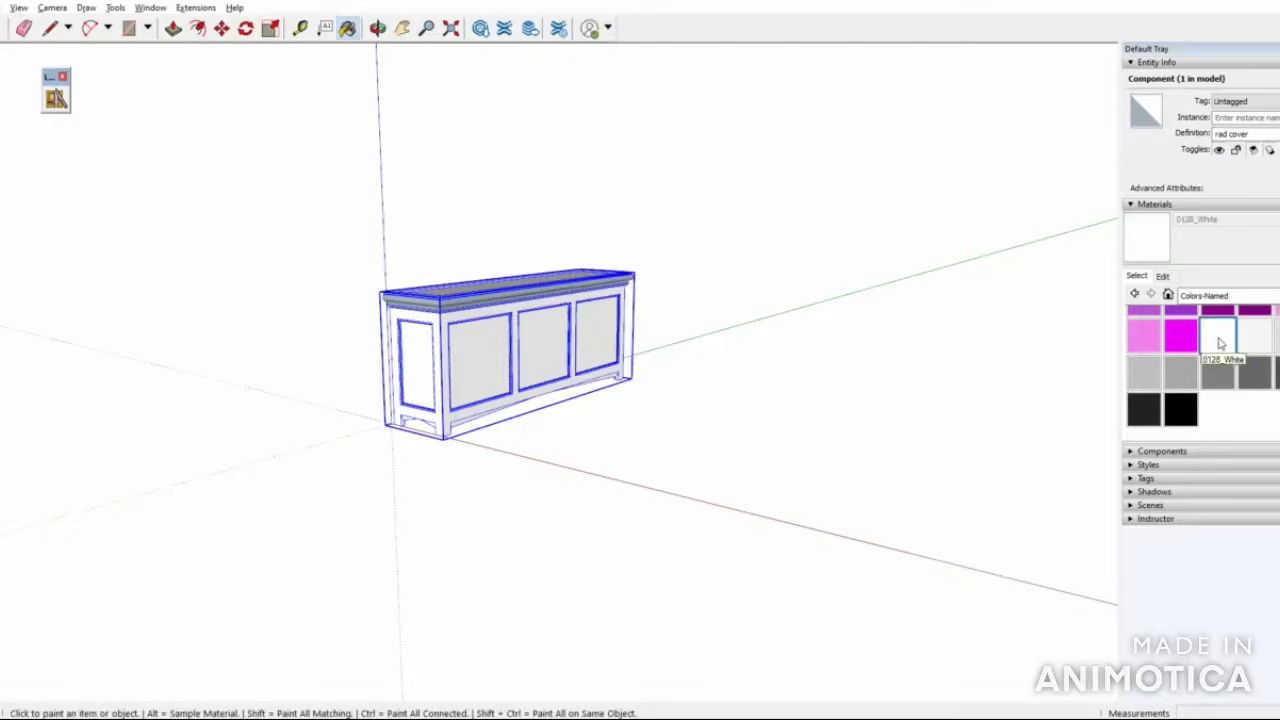
left_click(472, 357)
mouse_move(361, 226)
middle_mouse_down()
mouse_move(409, 506)
mouse_move(548, 430)
middle_mouse_up()
left_click(24, 29)
left_click(224, 424)
scroll(278, 443, "down", 2)
middle_click_drag(278, 443, 383, 223)
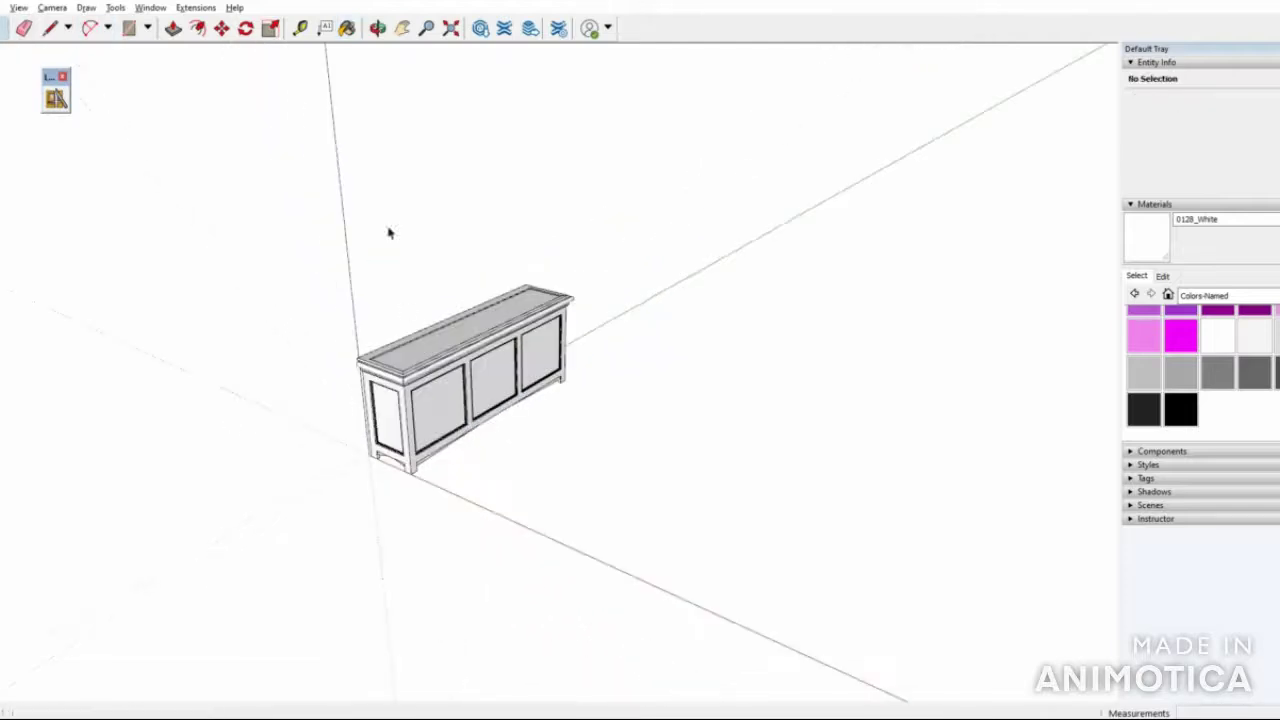
Open the cabinet component from its open back and erase the leftover divider geometry farther from the origin
scroll(400, 417, "up", 5)
middle_click_drag(400, 417, 1017, 511)
middle_click_drag(483, 437, 420, 468)
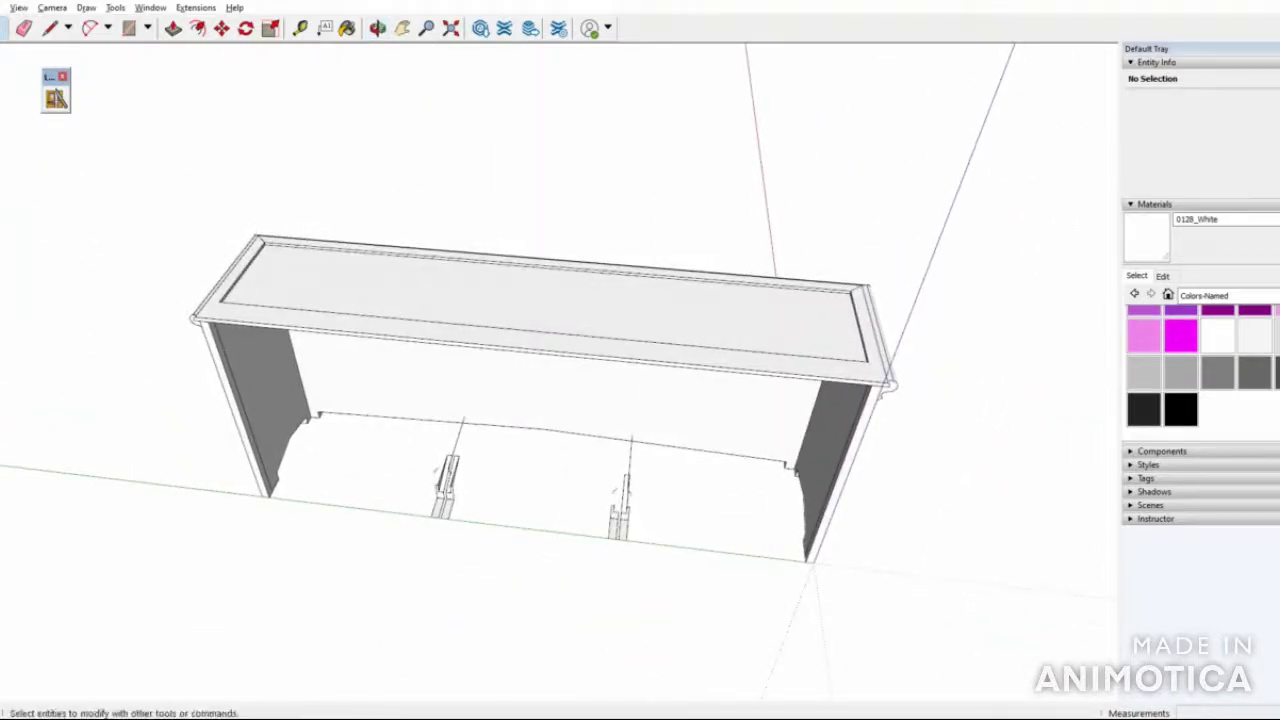
double_click(450, 497)
triple_click(450, 490)
left_click(22, 28)
scroll(445, 490, "up", 5)
mouse_move(487, 517)
left_mouse_down()
mouse_move(528, 480)
mouse_move(428, 400)
mouse_move(497, 493)
mouse_move(501, 533)
mouse_move(444, 533)
mouse_move(449, 569)
left_mouse_up()
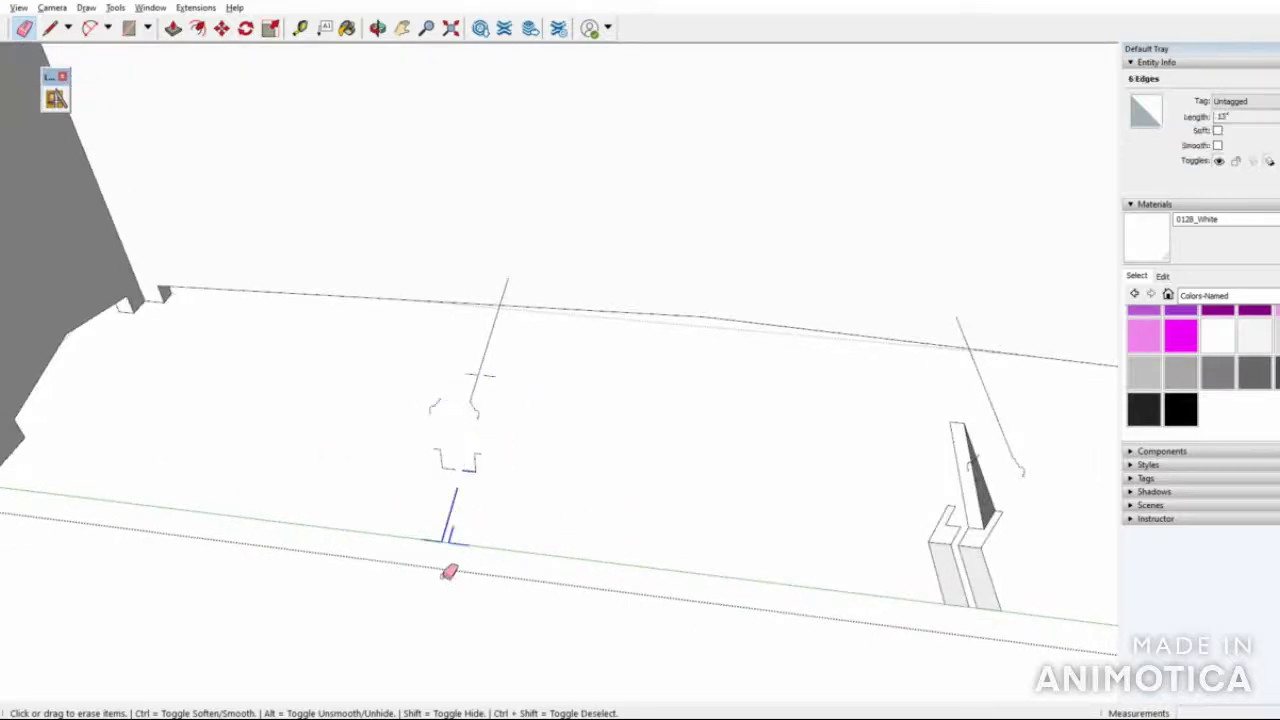
mouse_move(471, 400)
left_mouse_down()
mouse_move(489, 343)
mouse_move(487, 469)
left_mouse_up()
left_click_drag(449, 420, 523, 431)
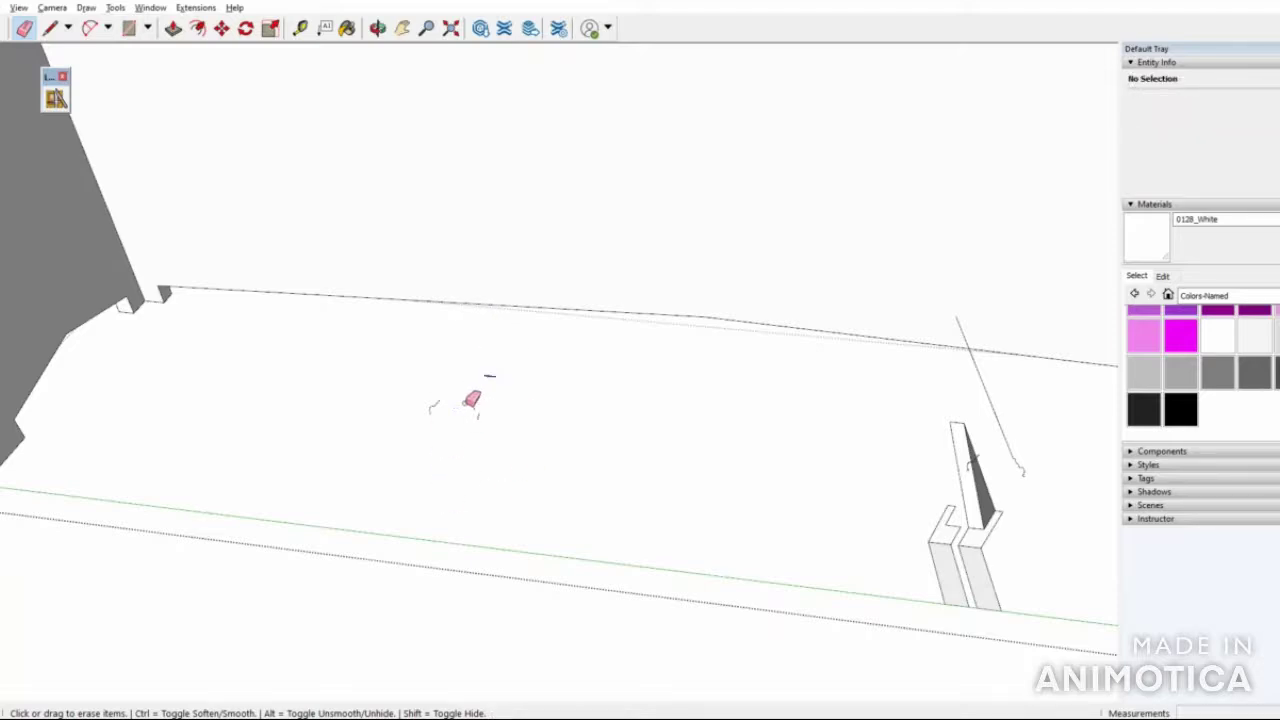
Erase the leftover geometry of the divider nearer the origin and leave the cabinet component
scroll(136, 353, "up", 2)
scroll(136, 353, "down", 2)
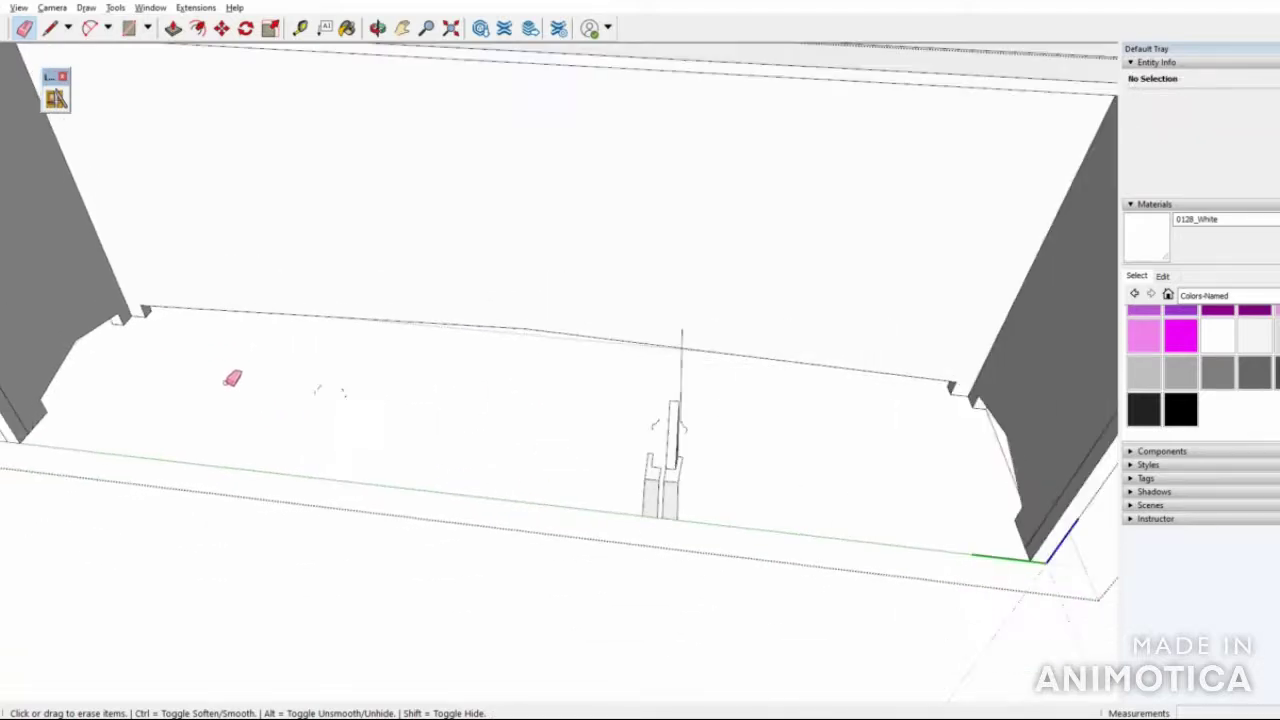
scroll(634, 380, "up", 3)
mouse_move(634, 380)
left_mouse_down()
mouse_move(640, 340)
mouse_move(658, 462)
mouse_move(606, 528)
mouse_move(620, 450)
left_mouse_up()
left_click_drag(597, 494, 598, 480)
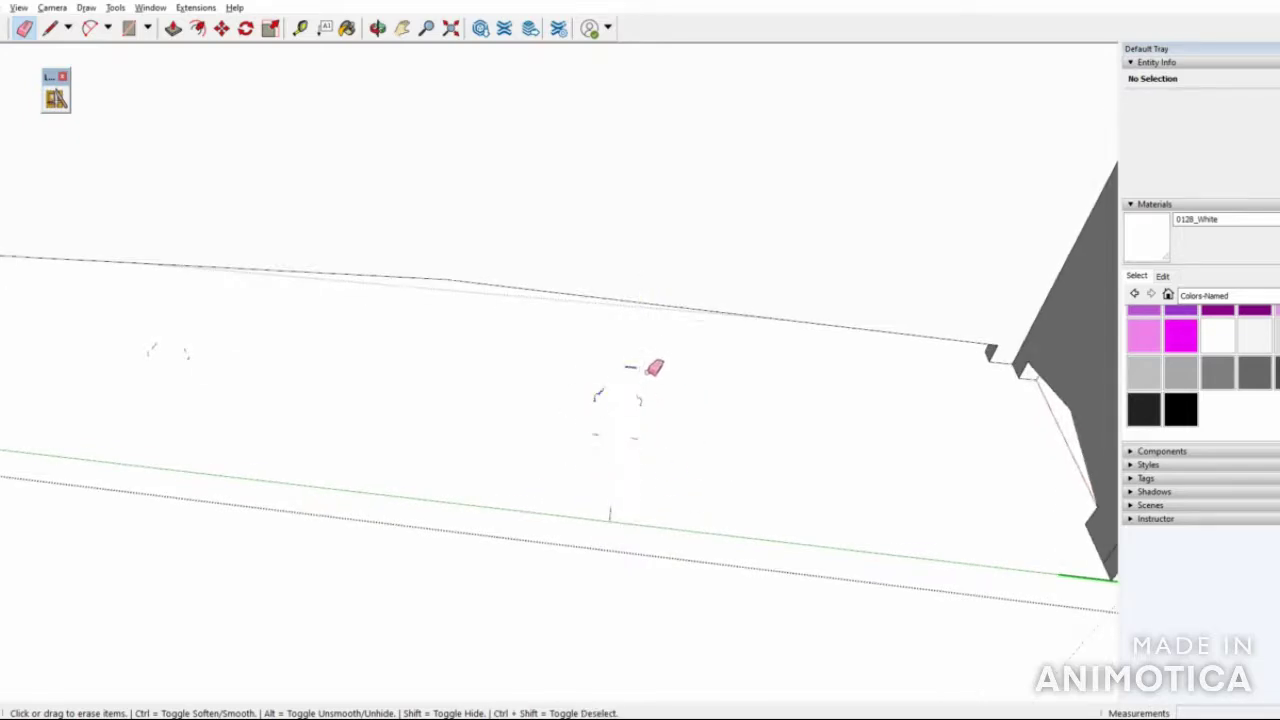
left_click_drag(665, 405, 582, 461)
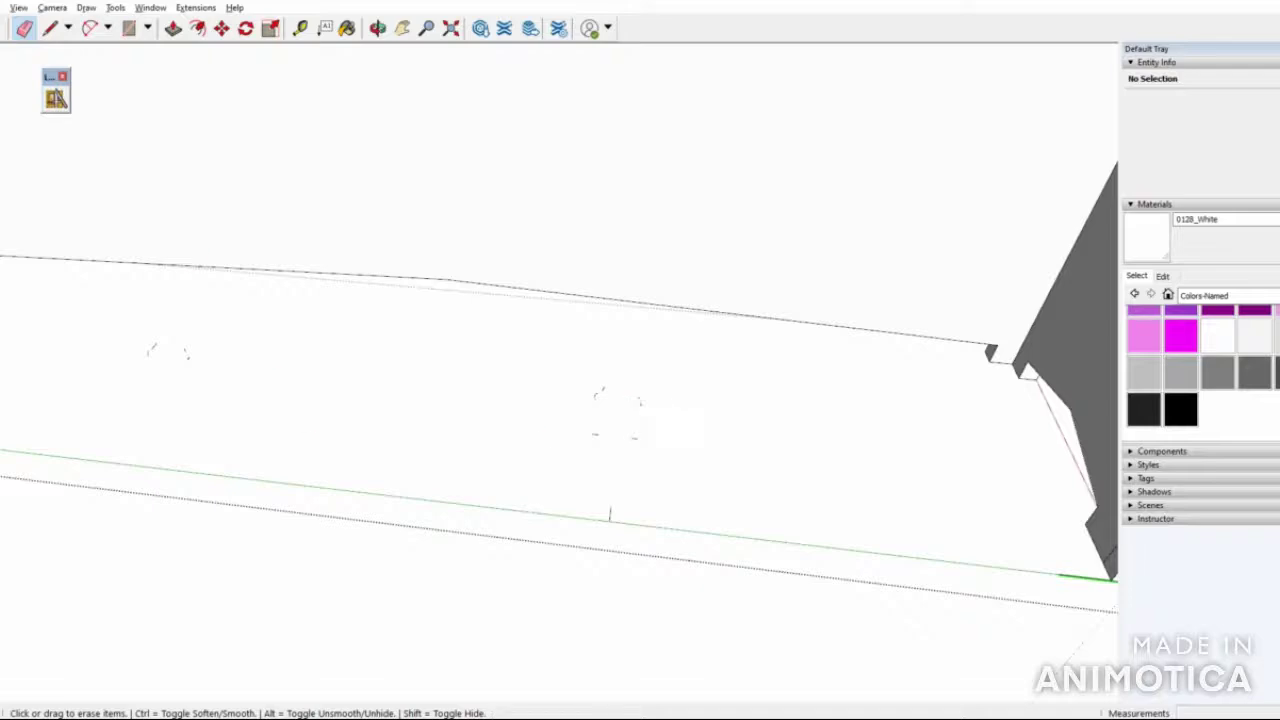
left_click(8, 30)
middle_click_drag(150, 120, 233, 330)
left_click(131, 201)
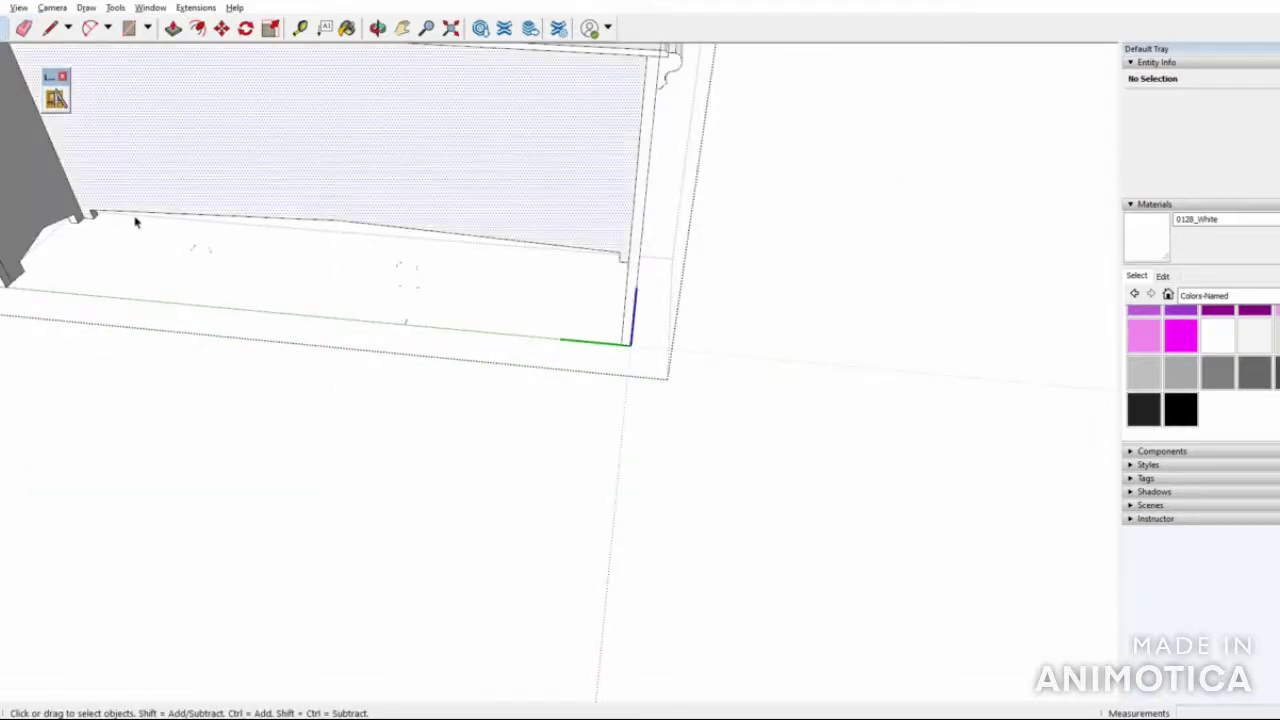
left_click(279, 410)
Turn the model to face the cabinet's three-panel front and send it to LayOut
scroll(457, 423, "down", 5)
middle_click_drag(457, 423, 559, 222)
scroll(559, 222, "up", 5)
middle_click_drag(531, 263, 577, 437)
scroll(649, 292, "down", 3)
scroll(577, 437, "down", 1)
scroll(632, 341, "up", 3)
middle_click_drag(552, 352, 749, 180)
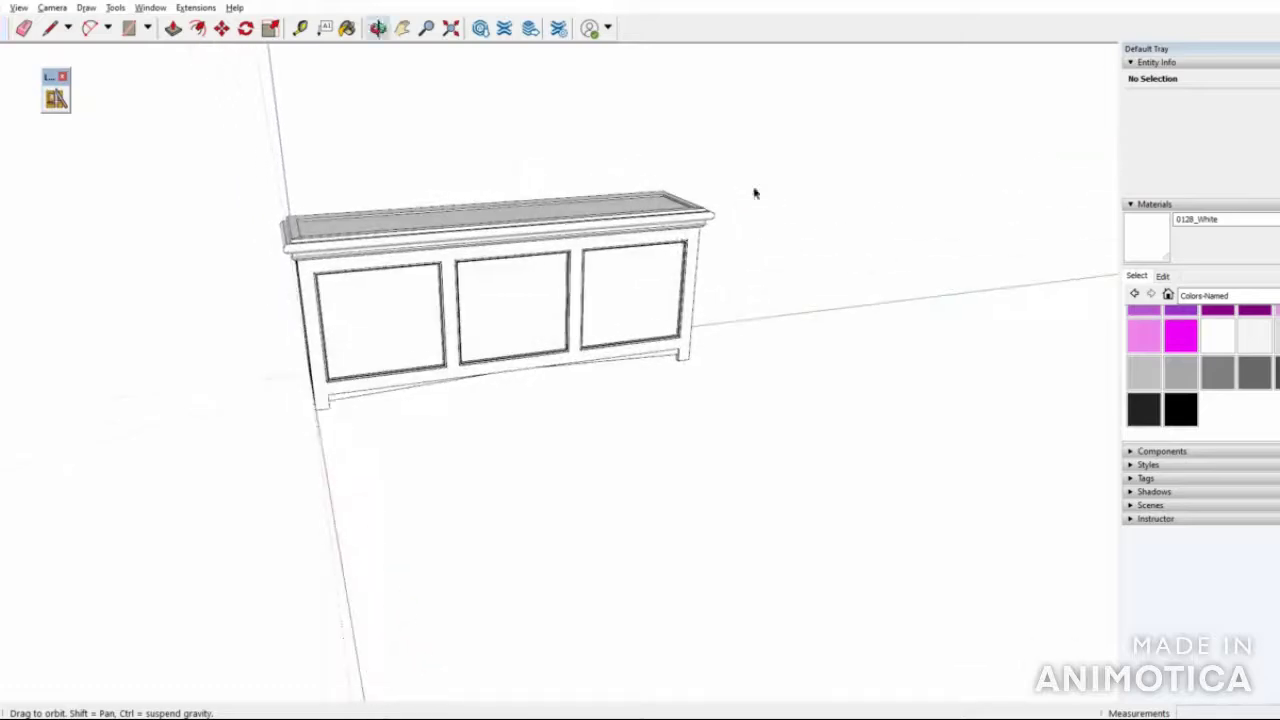
mouse_move(209, 466)
middle_mouse_down()
mouse_move(385, 228)
mouse_move(789, 251)
mouse_move(337, 420)
middle_mouse_up()
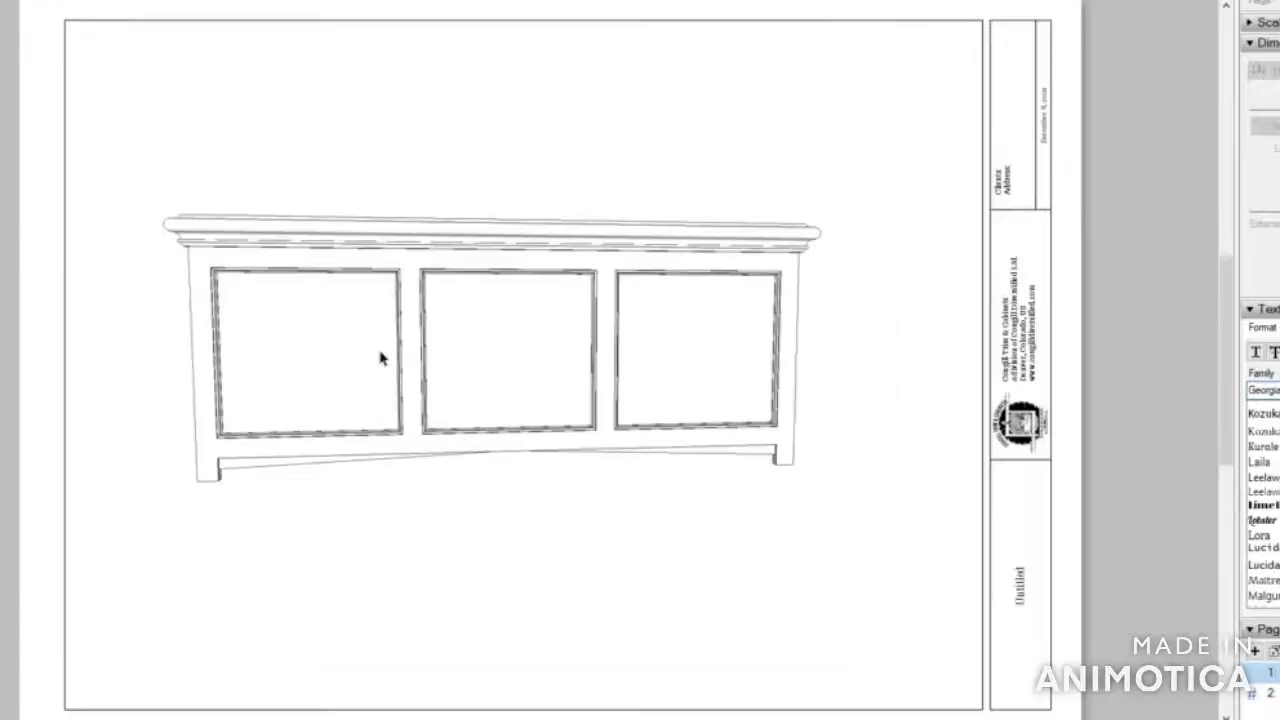
Switch the cabinet viewport on the LayOut page to vector rendering and accept the notice
scroll(380, 354, "up", 2)
middle_click_drag(380, 349, 320, 446)
scroll(357, 372, "down", 5)
middle_click_drag(376, 376, 336, 470)
scroll(336, 470, "up", 2)
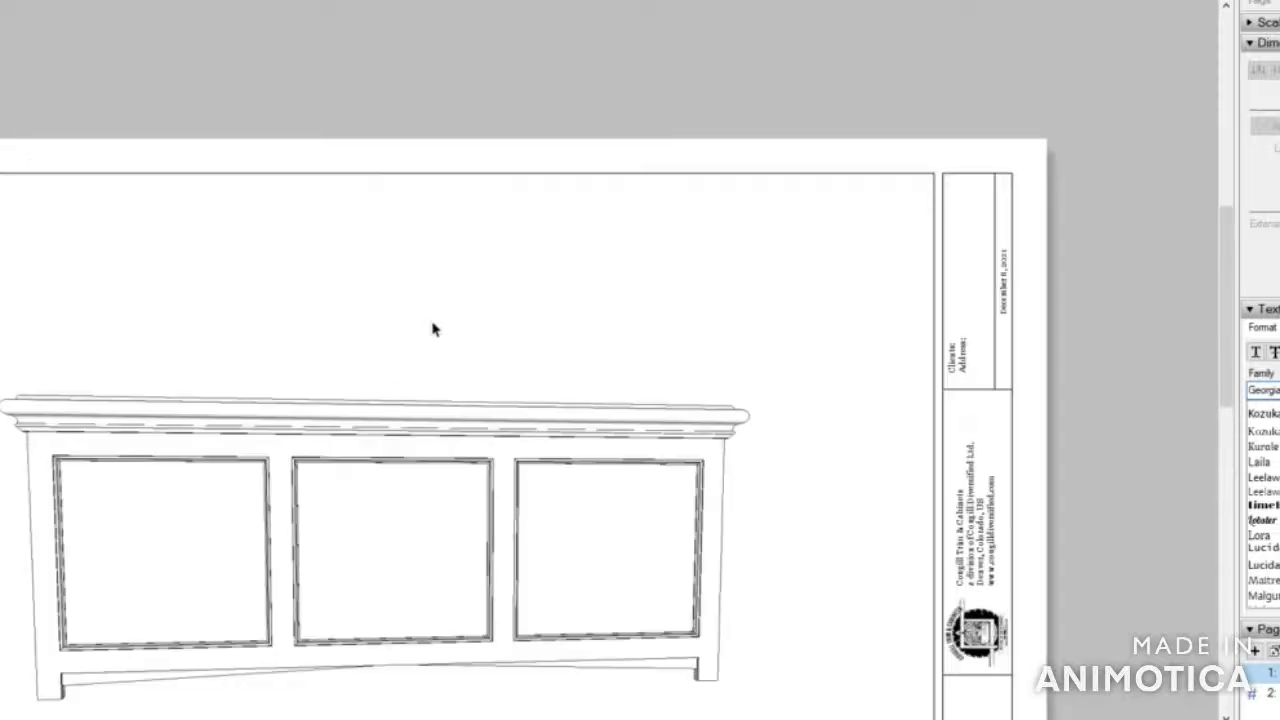
scroll(434, 329, "down", 3)
scroll(326, 571, "up", 1)
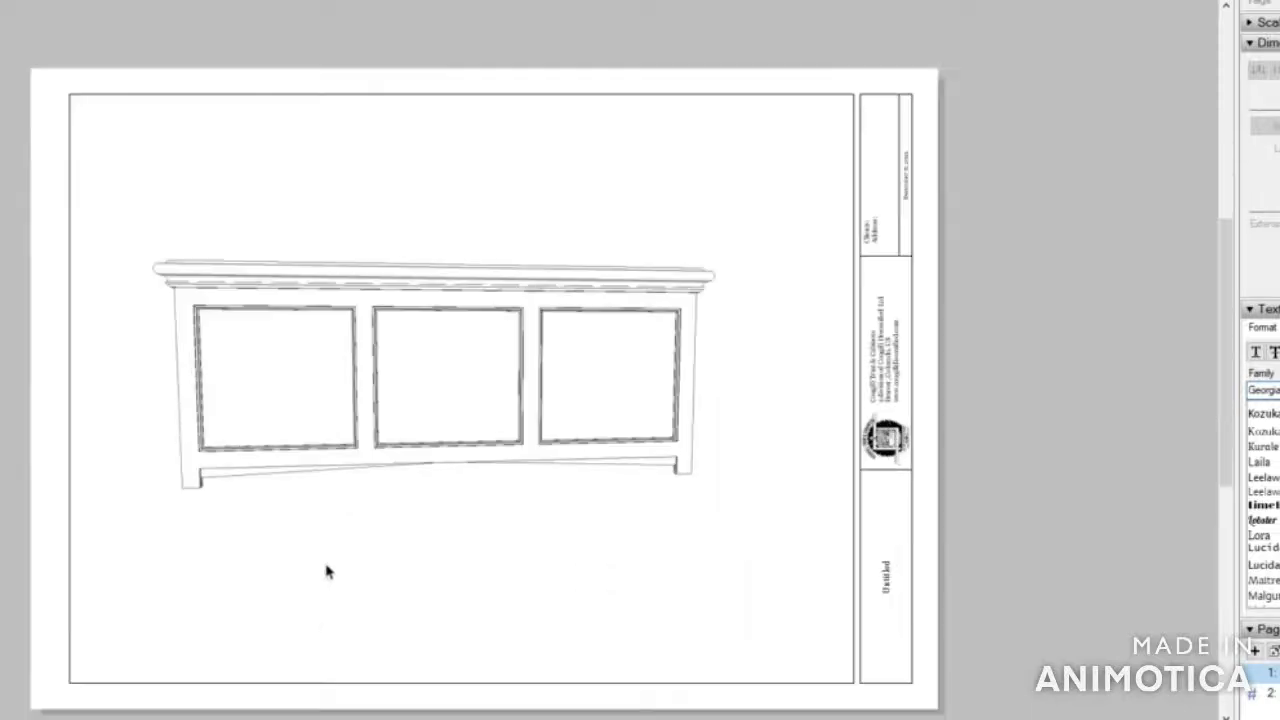
left_click(361, 423)
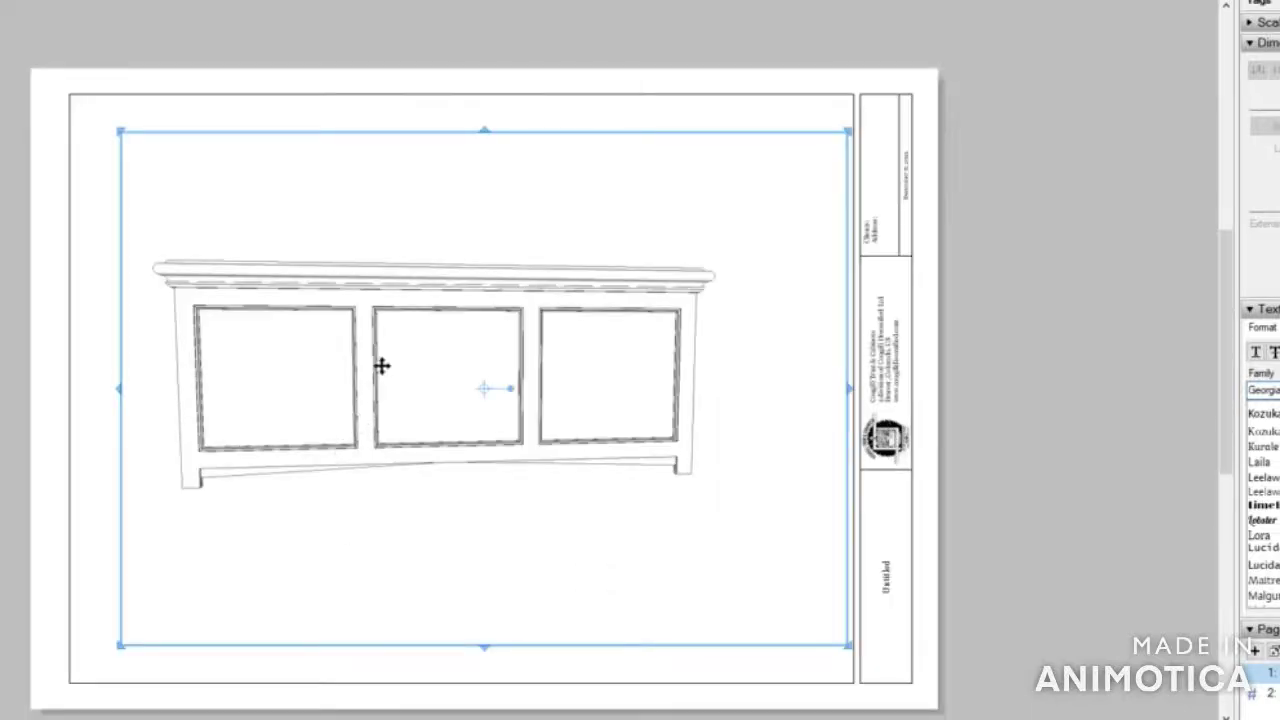
scroll(380, 366, "up", 1)
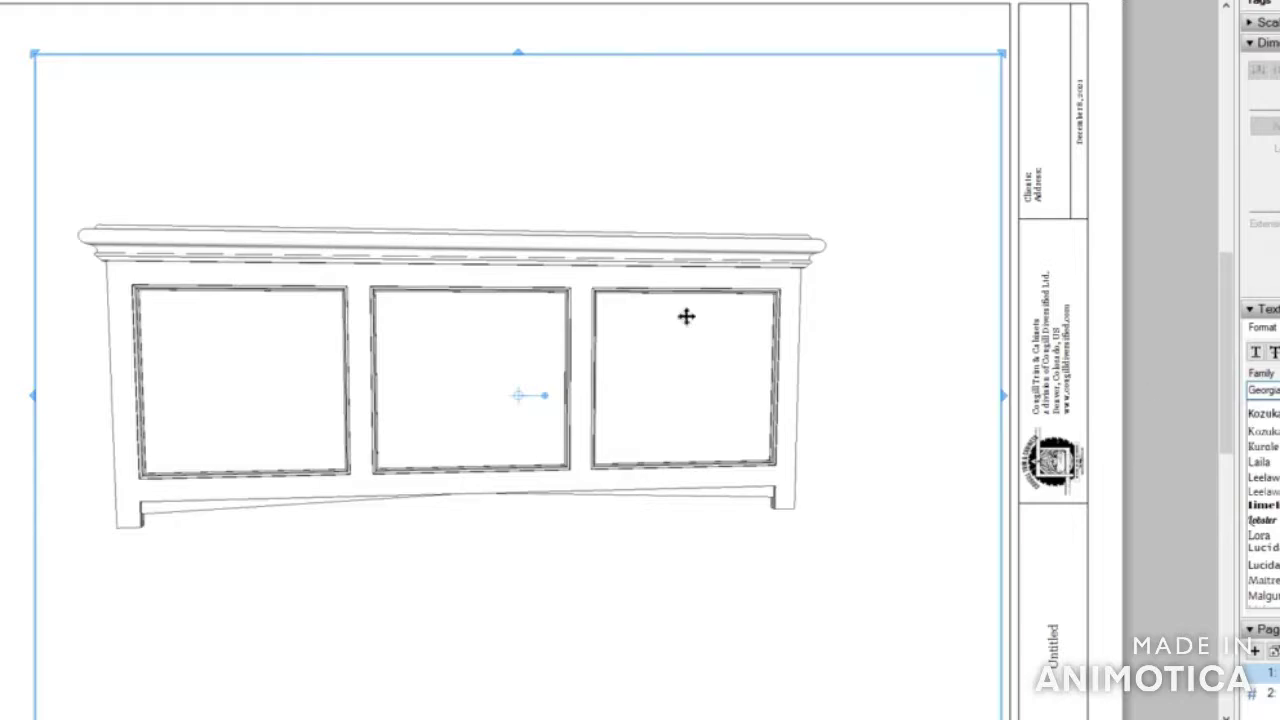
scroll(1262, 420, "up", 5)
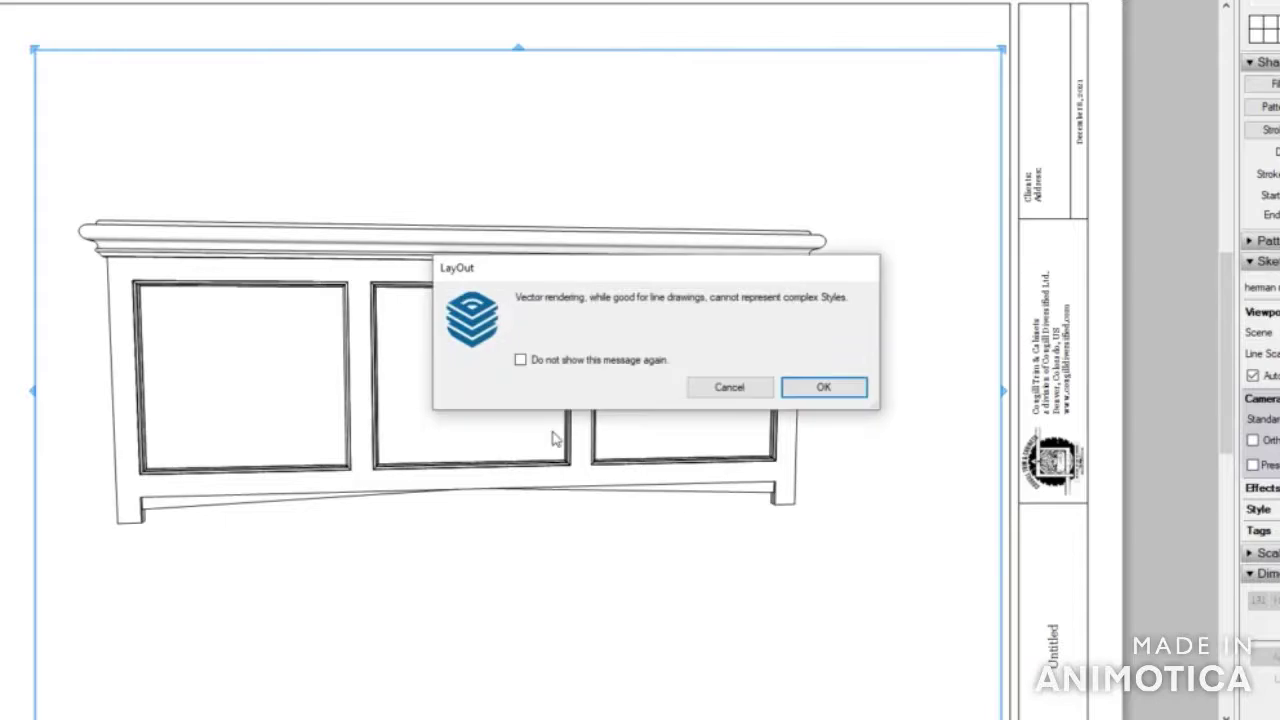
left_click(823, 387)
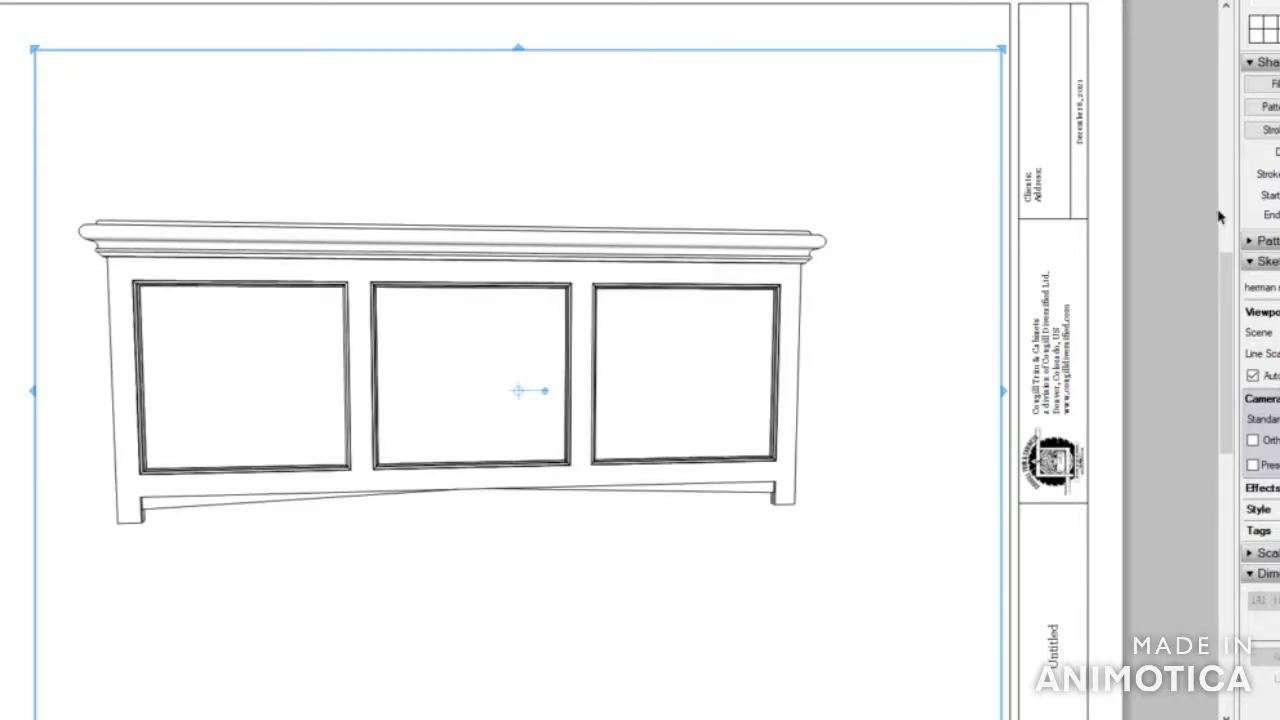
Orbit the viewport's 3D view to show the cabinet's top, front and panelled end in perspective, and leave the view
left_click(1181, 228)
scroll(503, 351, "down", 5)
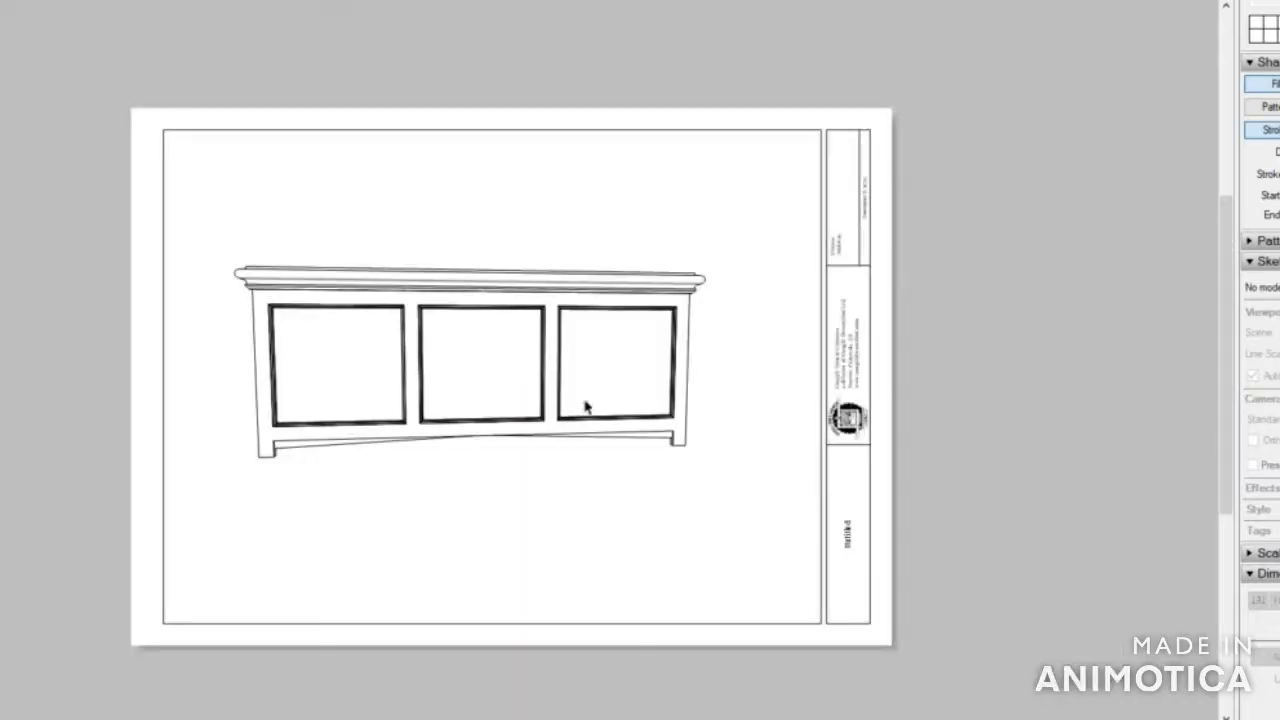
scroll(444, 361, "up", 2)
left_click(449, 354)
right_click(447, 357)
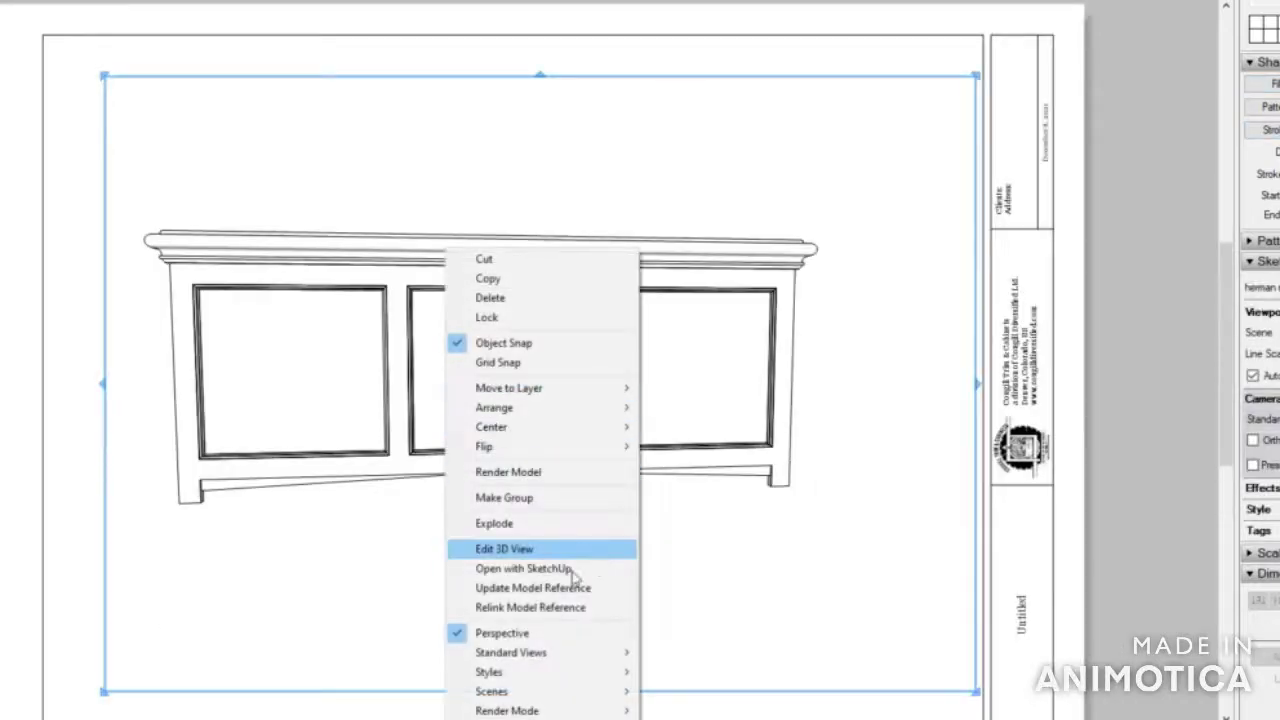
double_click(409, 377)
left_click_drag(397, 368, 400, 557)
left_click_drag(422, 508, 263, 446)
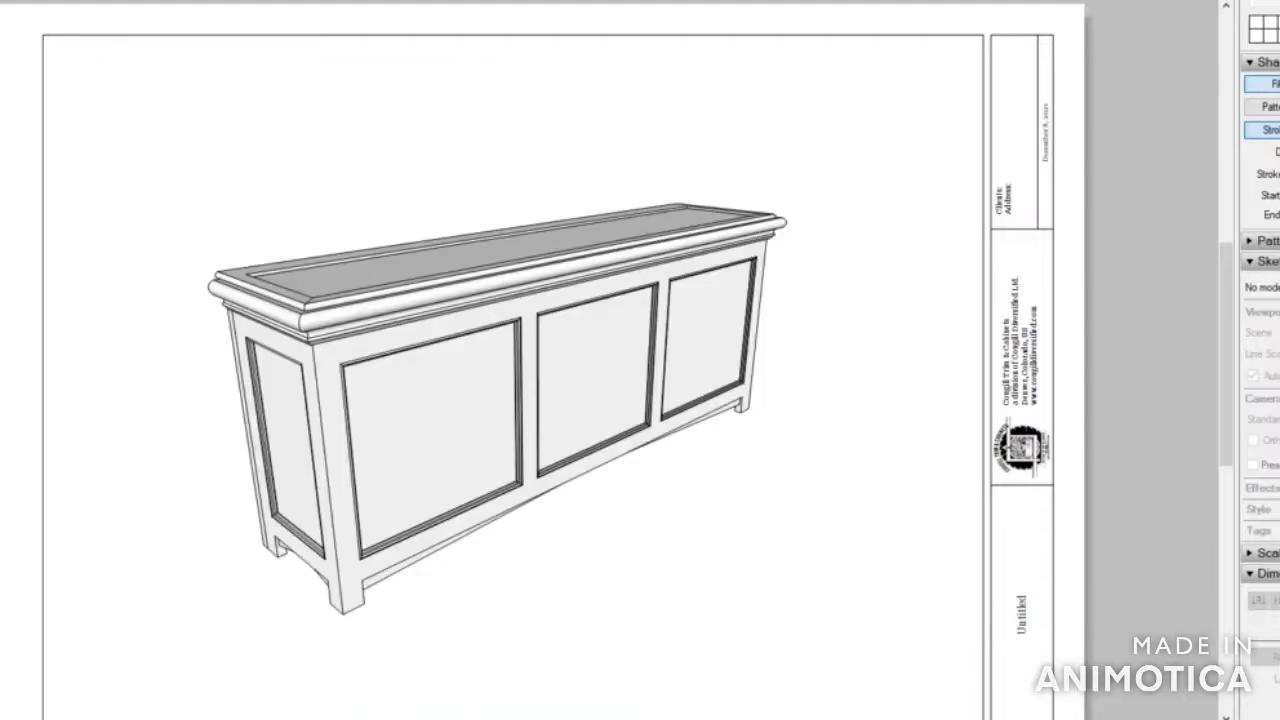
scroll(868, 480, "down", 3)
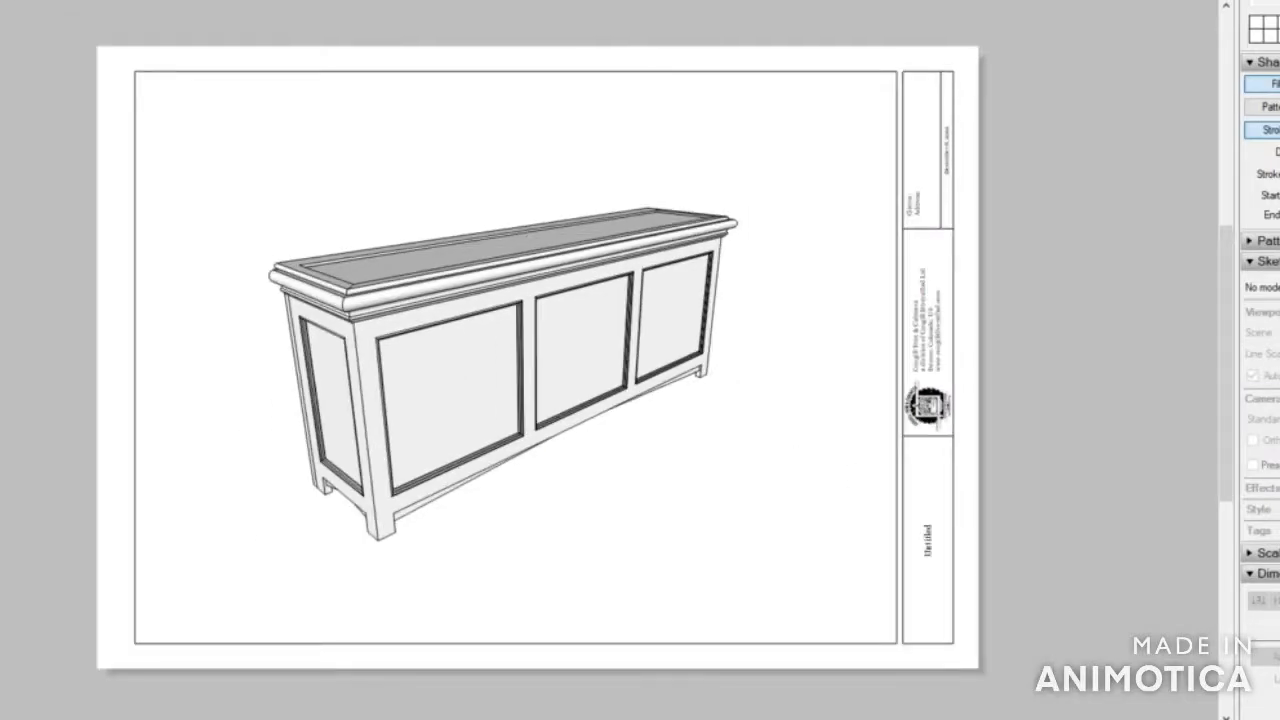
scroll(1262, 400, "down", 5)
scroll(1180, 630, "down", 1)
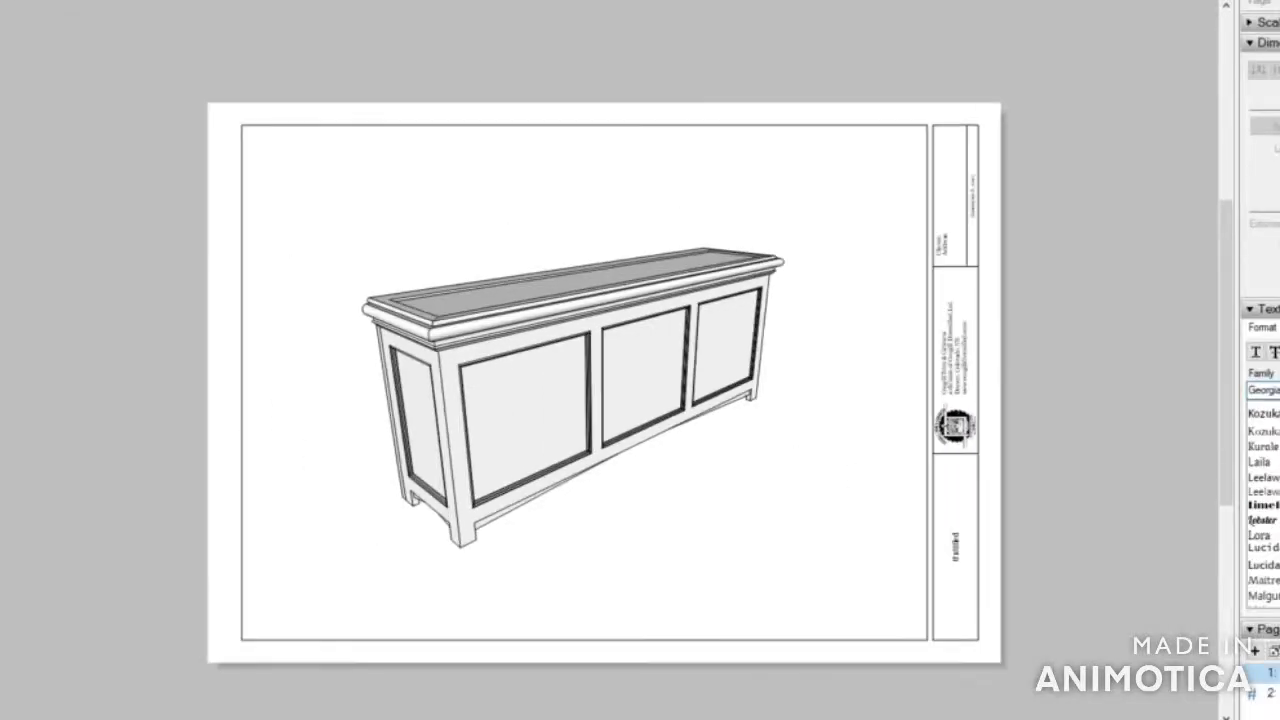
Delete the blank second page and duplicate the cabinet cover page to replace it
left_click(1252, 692)
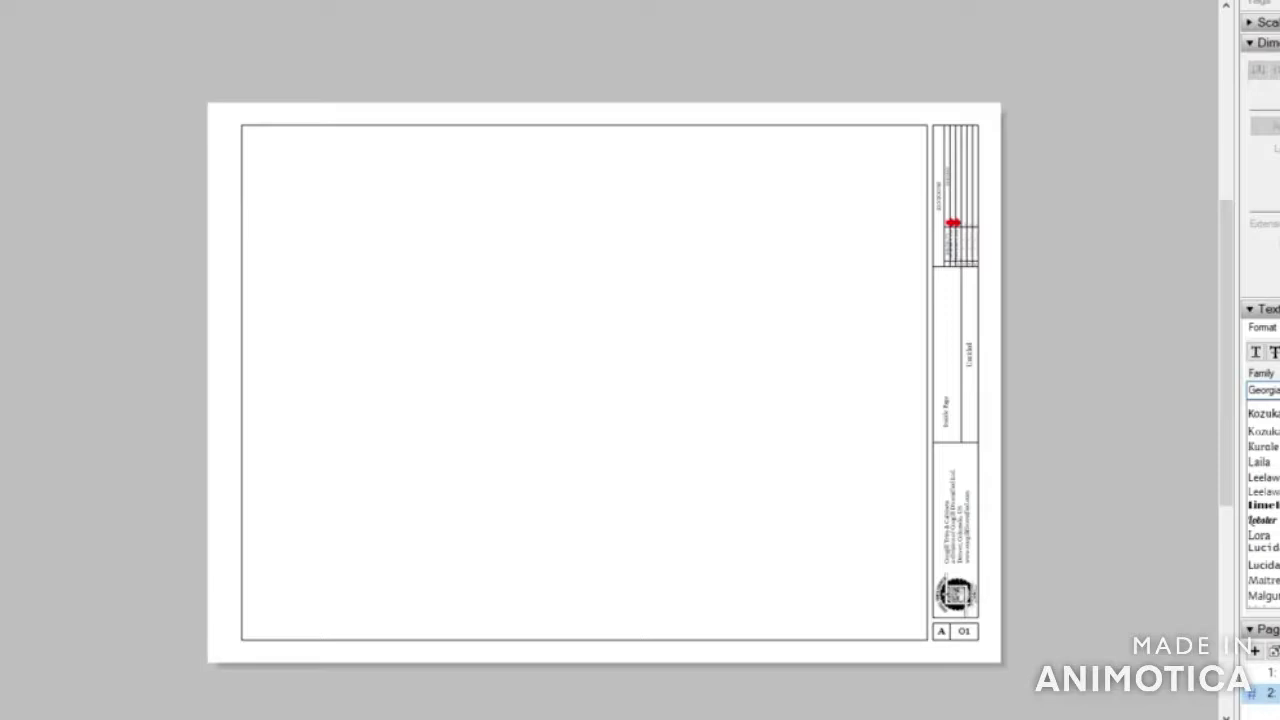
left_click(1252, 672)
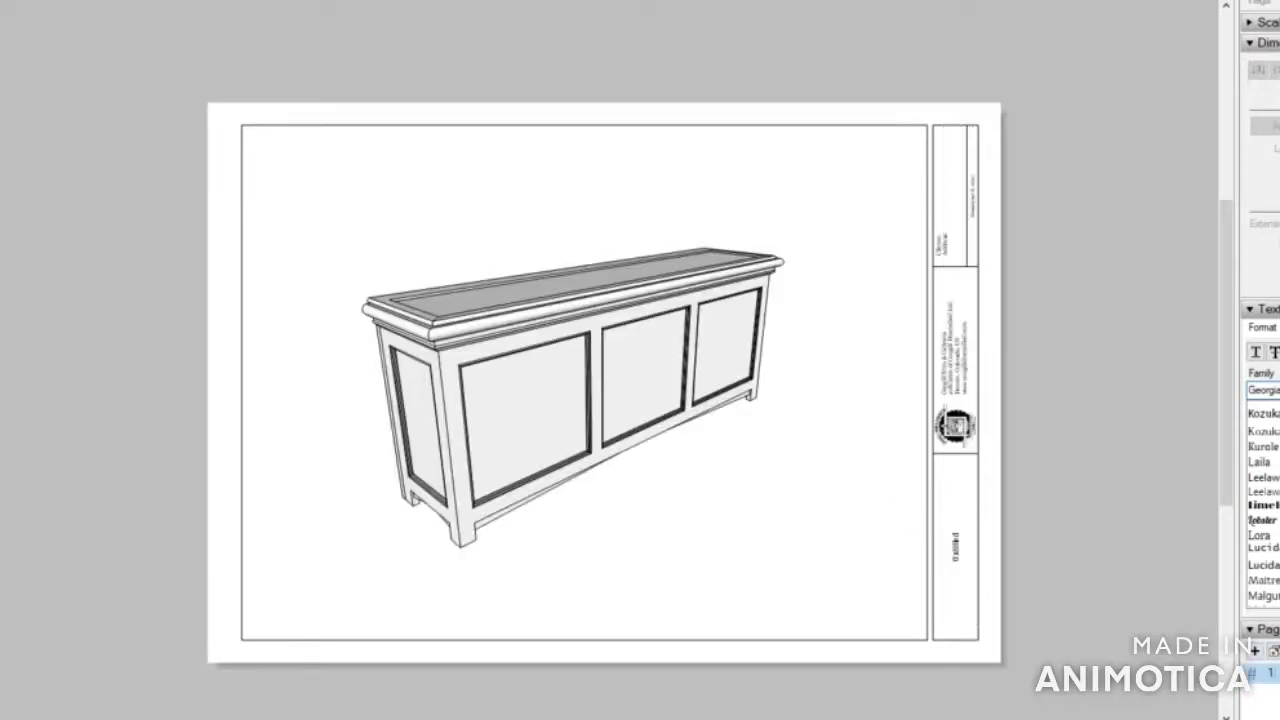
left_click(1274, 651)
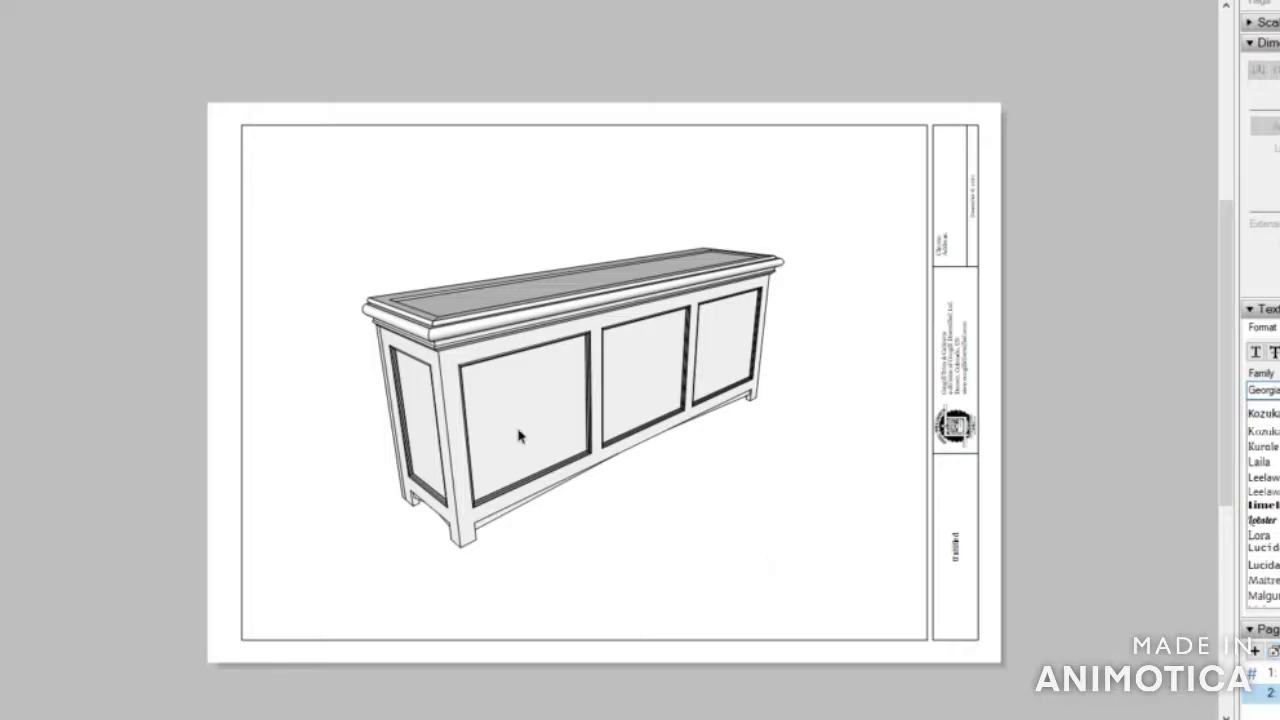
Open the 3D view of the cabinet viewport on the duplicated page and turn off Perspective
scroll(540, 343, "up", 2)
left_click(601, 430)
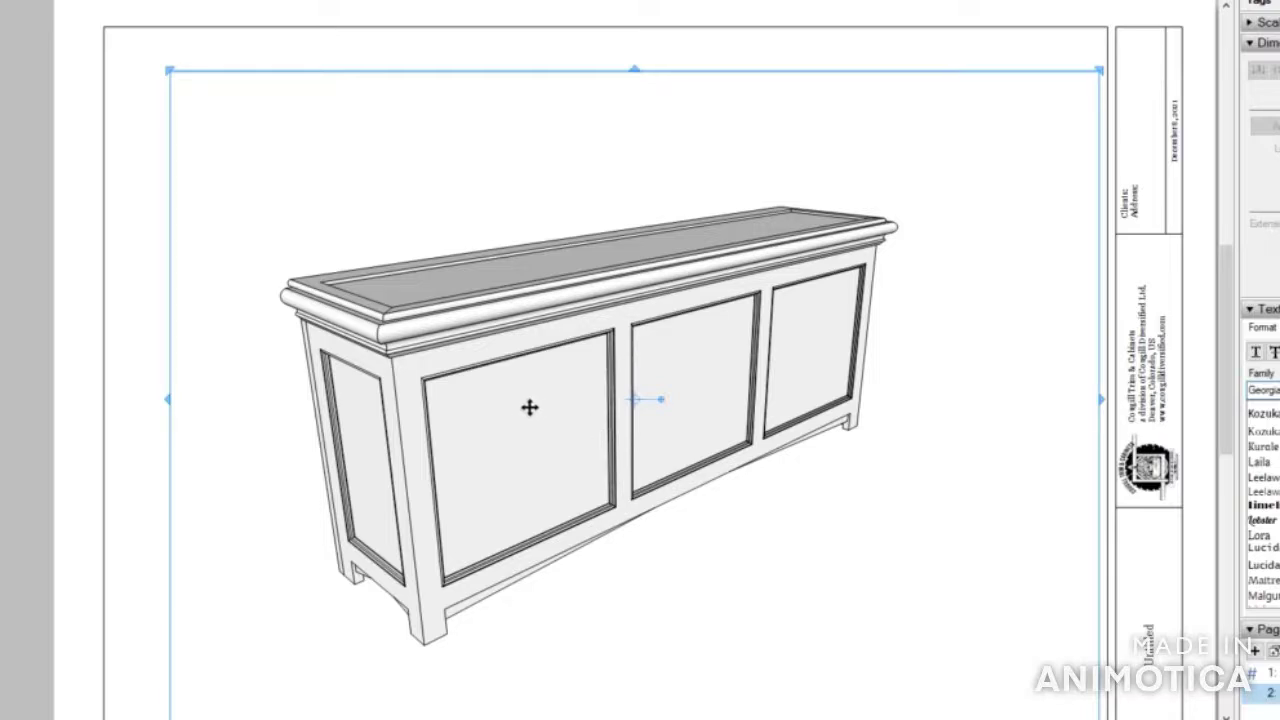
double_click(511, 489)
left_click_drag(673, 474, 614, 442)
left_click_drag(649, 386, 640, 391)
right_click(641, 397)
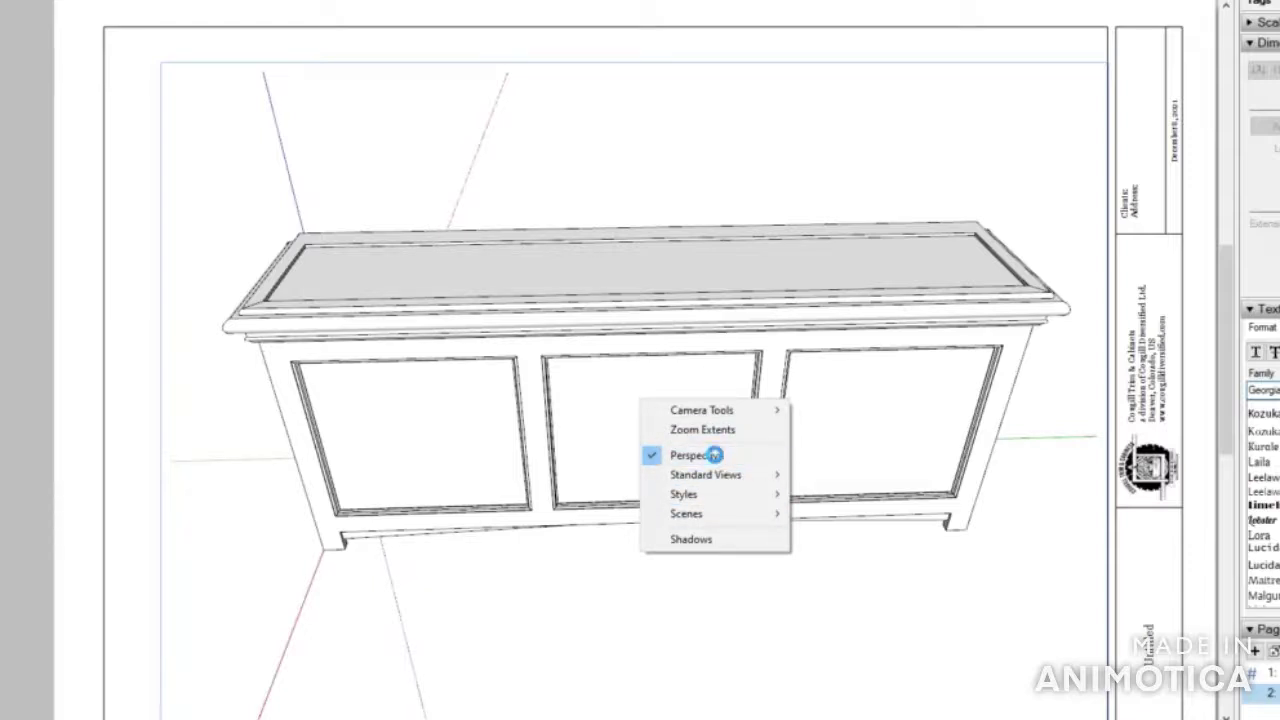
left_click(718, 457)
Try the Front standard view for the cabinet viewport
right_click(675, 442)
mouse_move(794, 514)
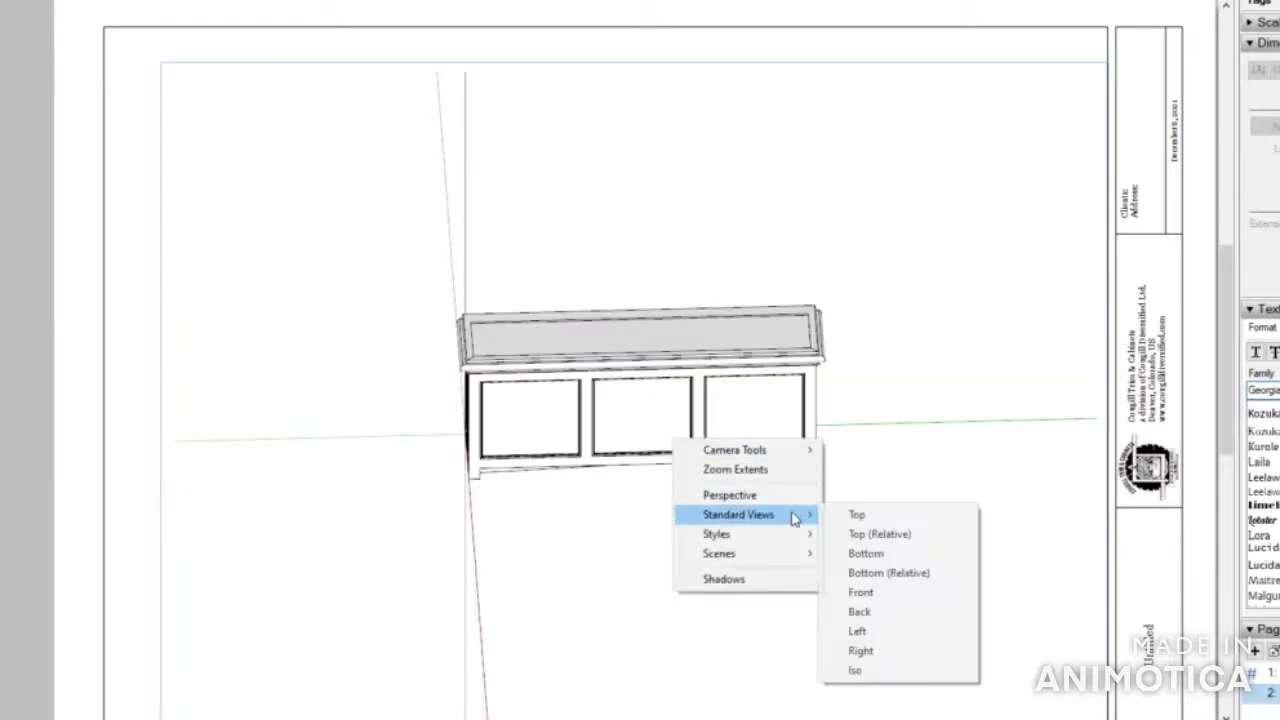
left_click(860, 611)
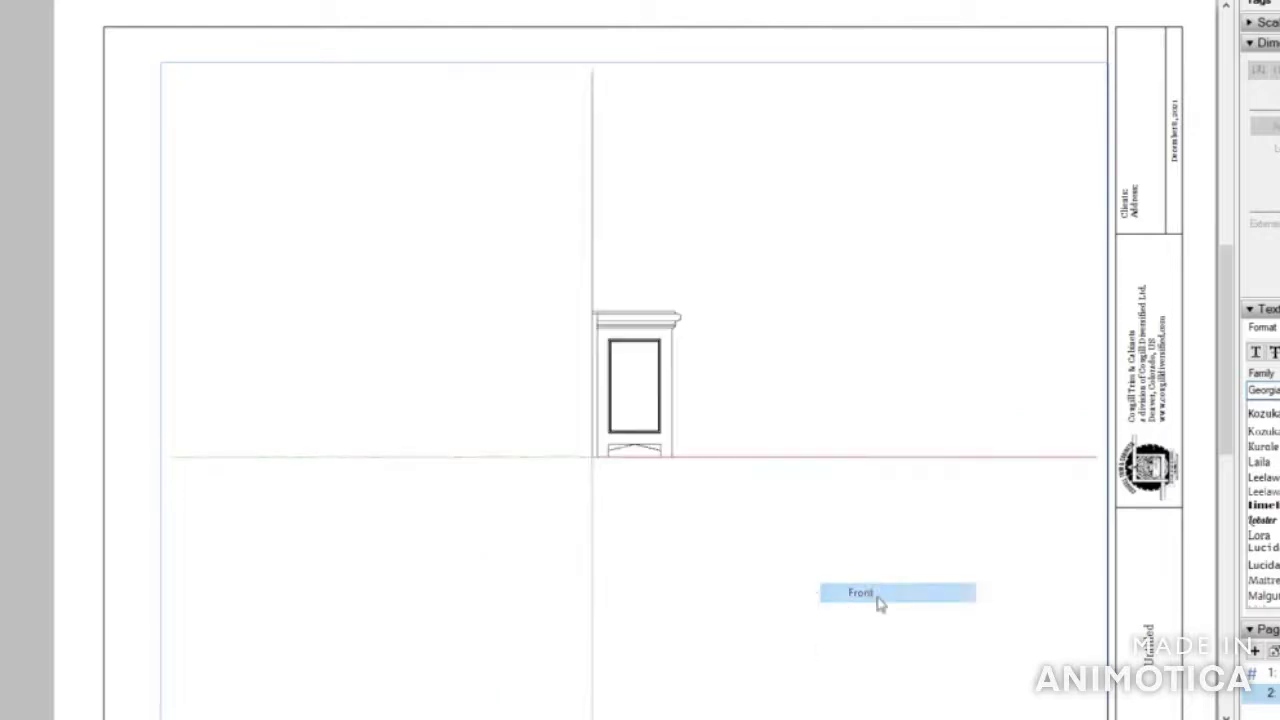
scroll(650, 393, "up", 3)
Set the viewport to the Right standard view, showing the whole three-panel elevation, and leave the 3D view
right_click(650, 393)
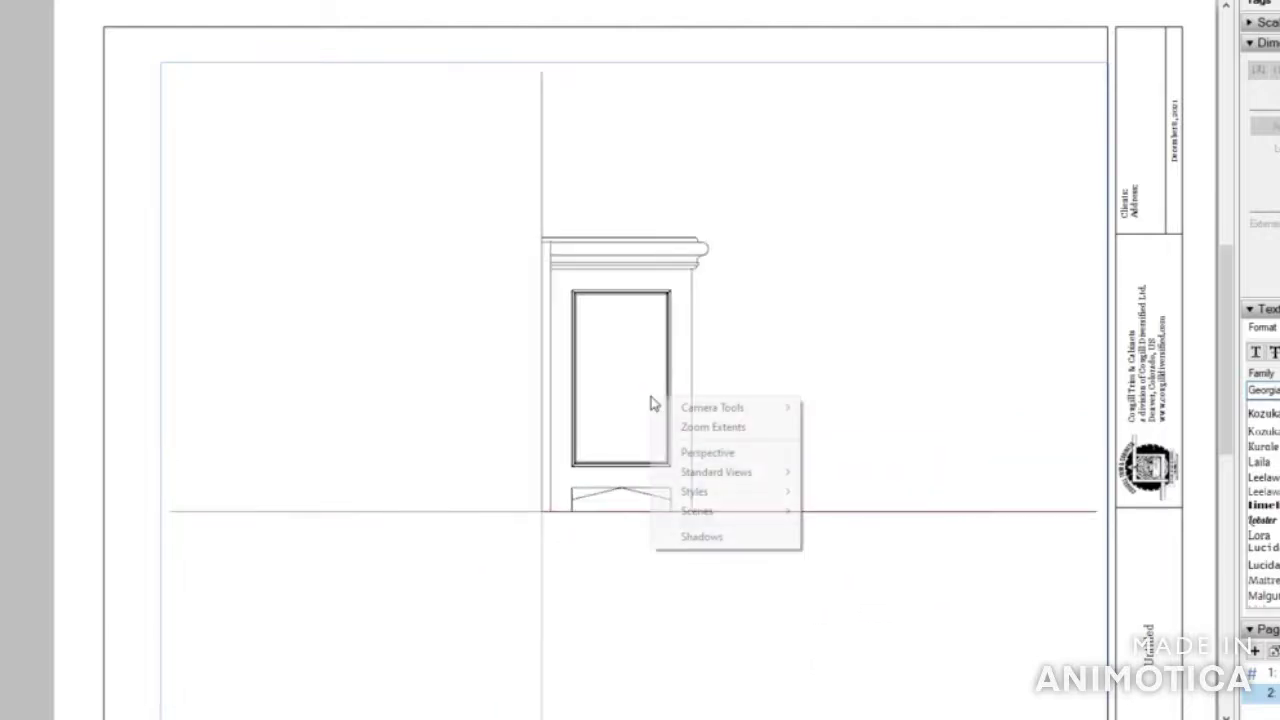
mouse_move(777, 480)
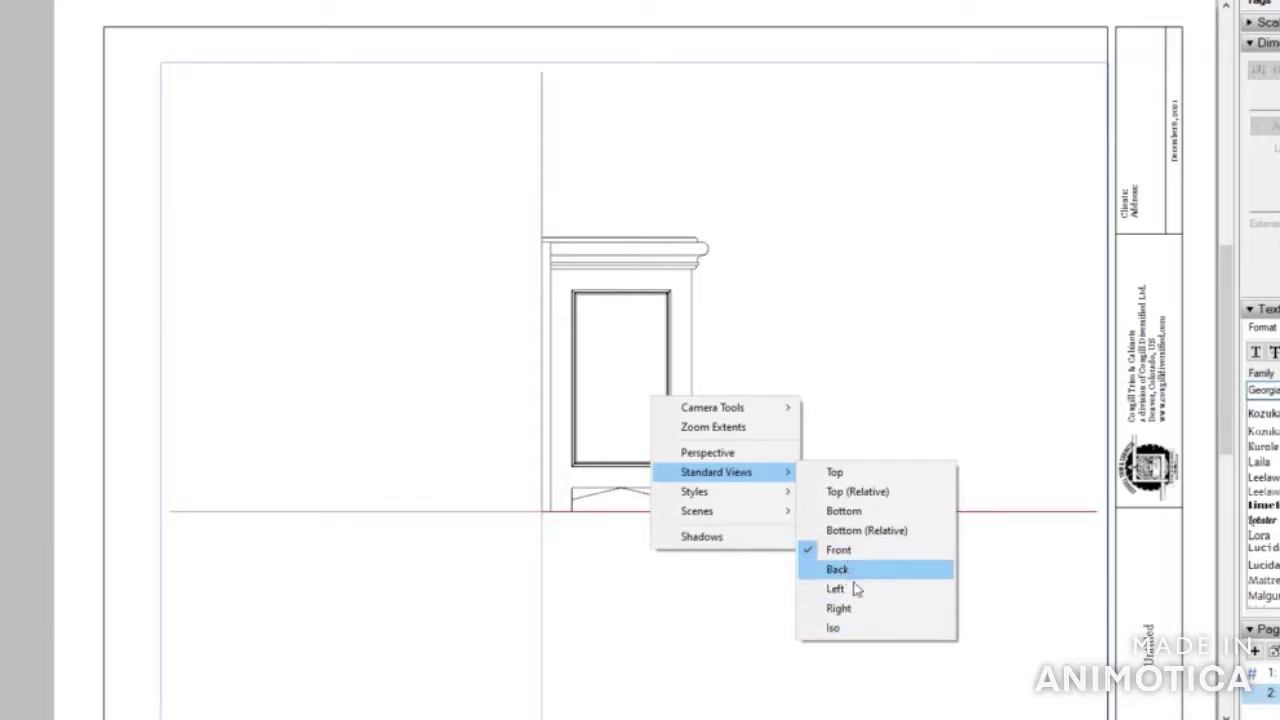
left_click(845, 608)
scroll(740, 356, "up", 3)
scroll(741, 356, "down", 3)
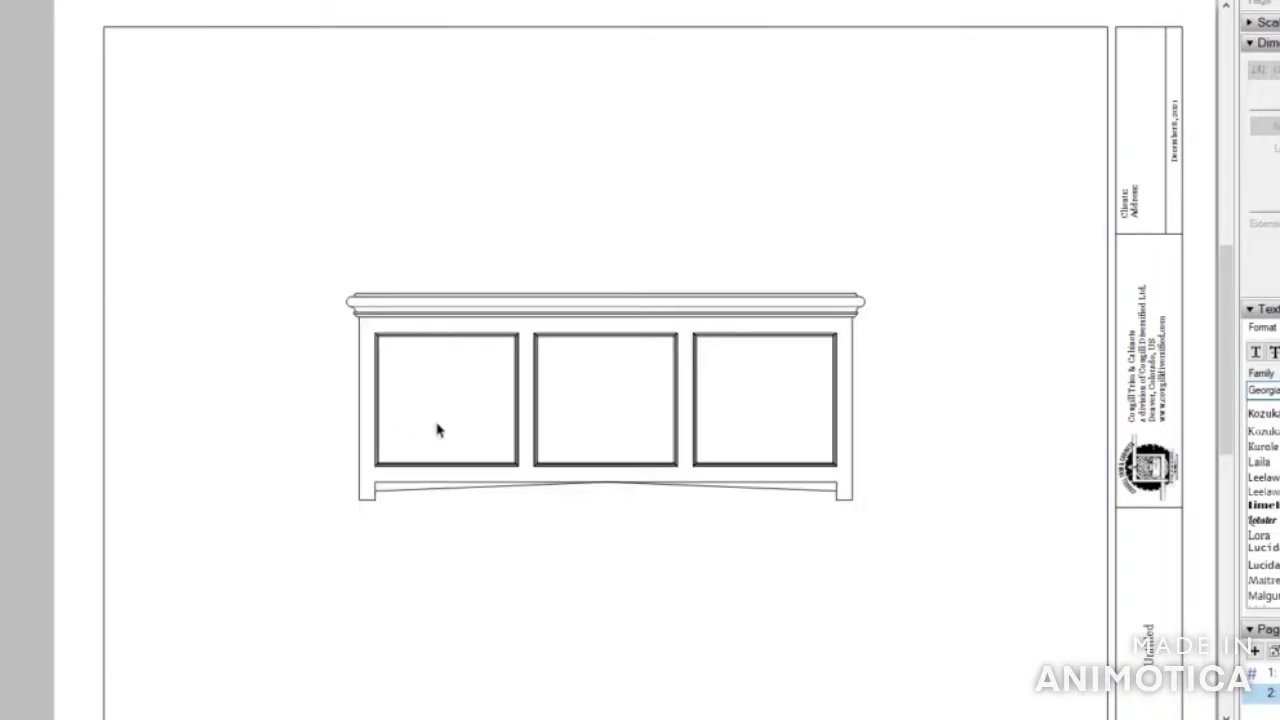
Copy the three-panel elevation viewport horizontally, so the copy overlaps the original towards the page's outer edge
left_click(583, 384)
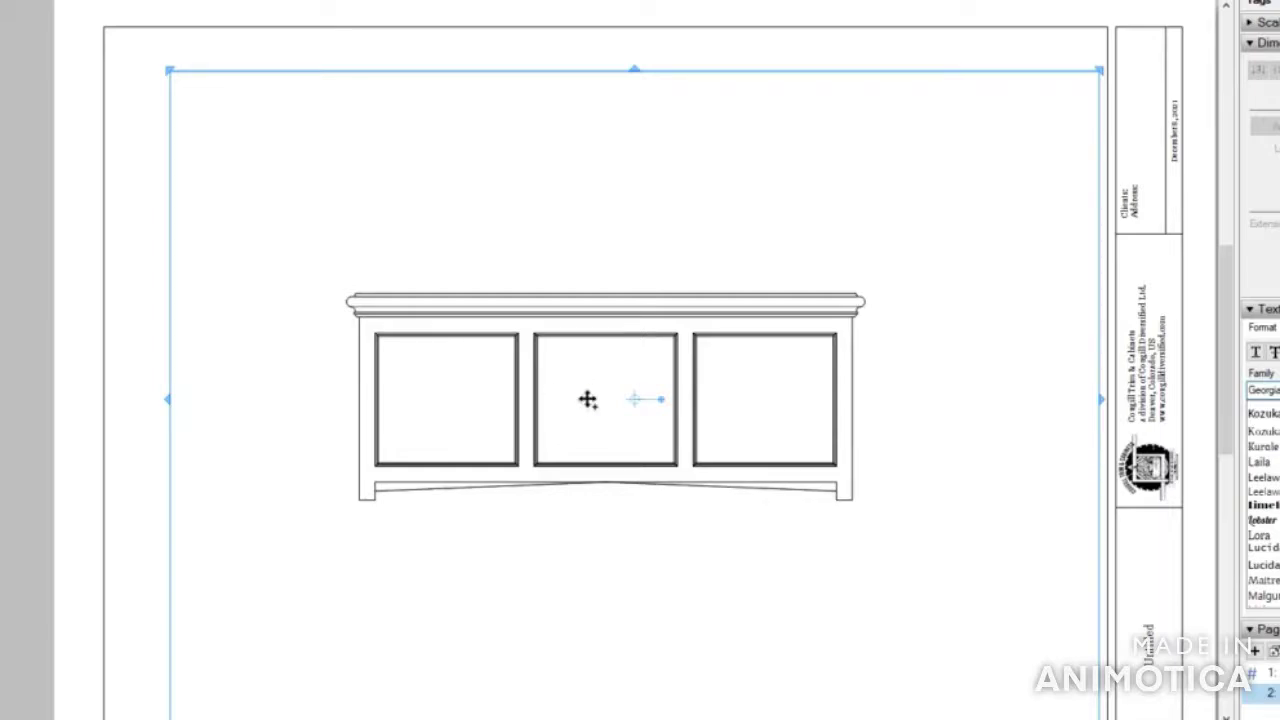
mouse_move(587, 400)
left_mouse_down()
mouse_move(511, 383)
mouse_move(471, 400)
mouse_move(434, 391)
left_mouse_up()
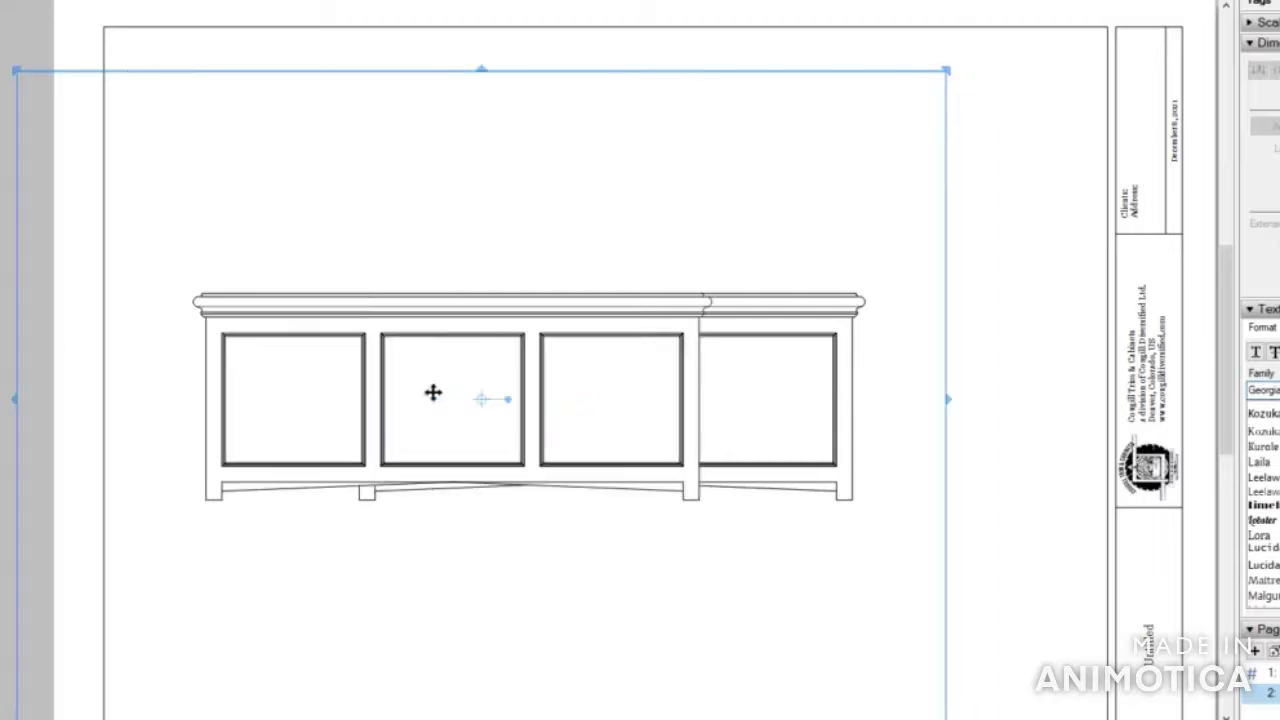
Set the copied viewport to the Front standard view and move this end elevation clear to the left of the three-panel elevation
right_click(296, 380)
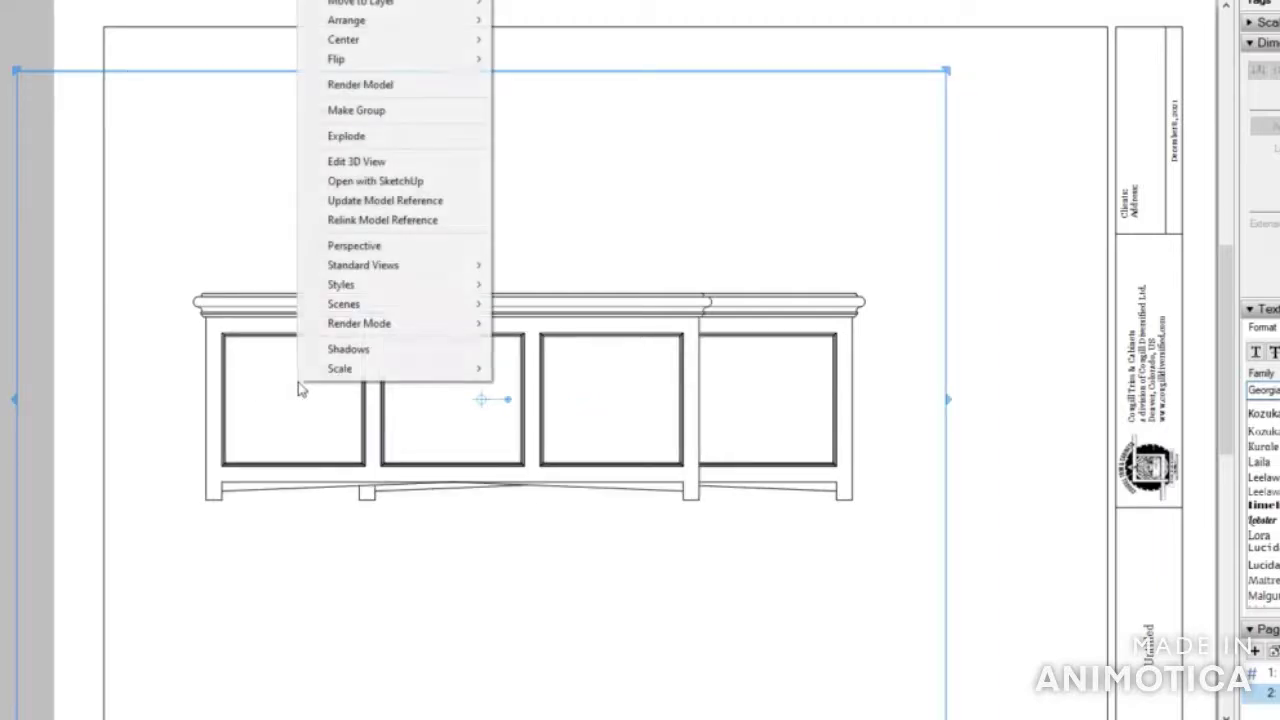
mouse_move(412, 265)
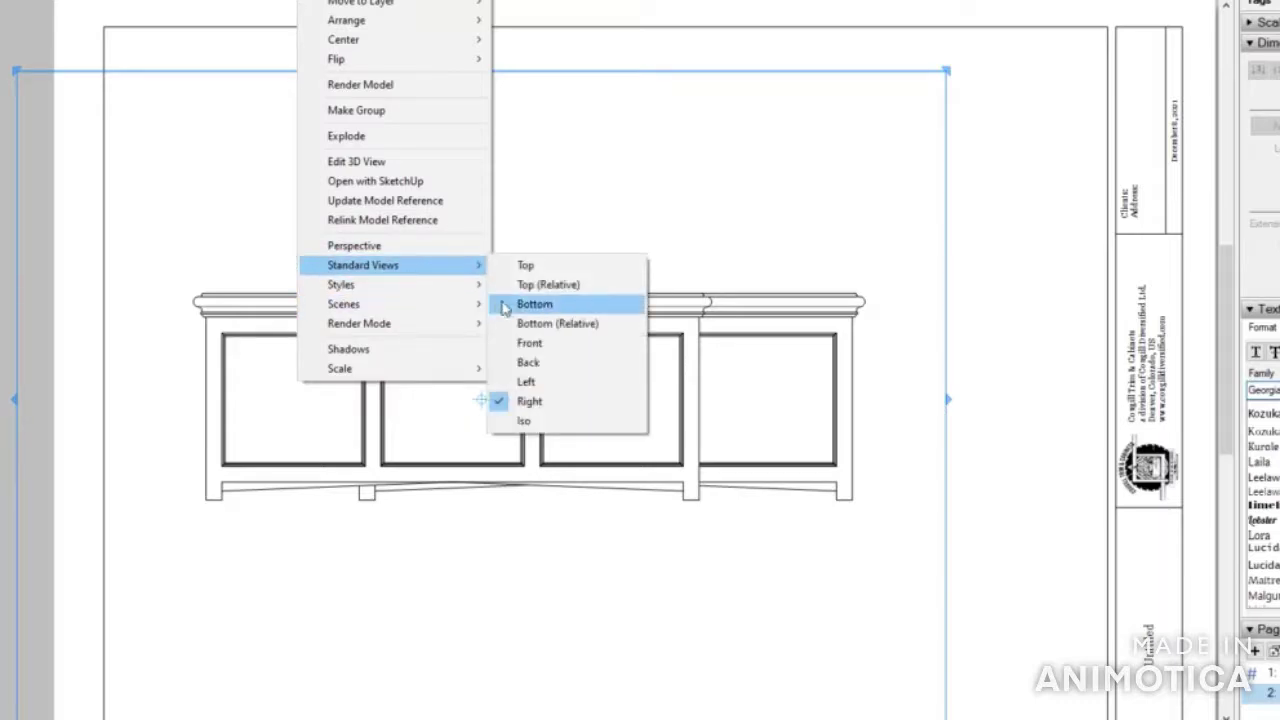
left_click(527, 342)
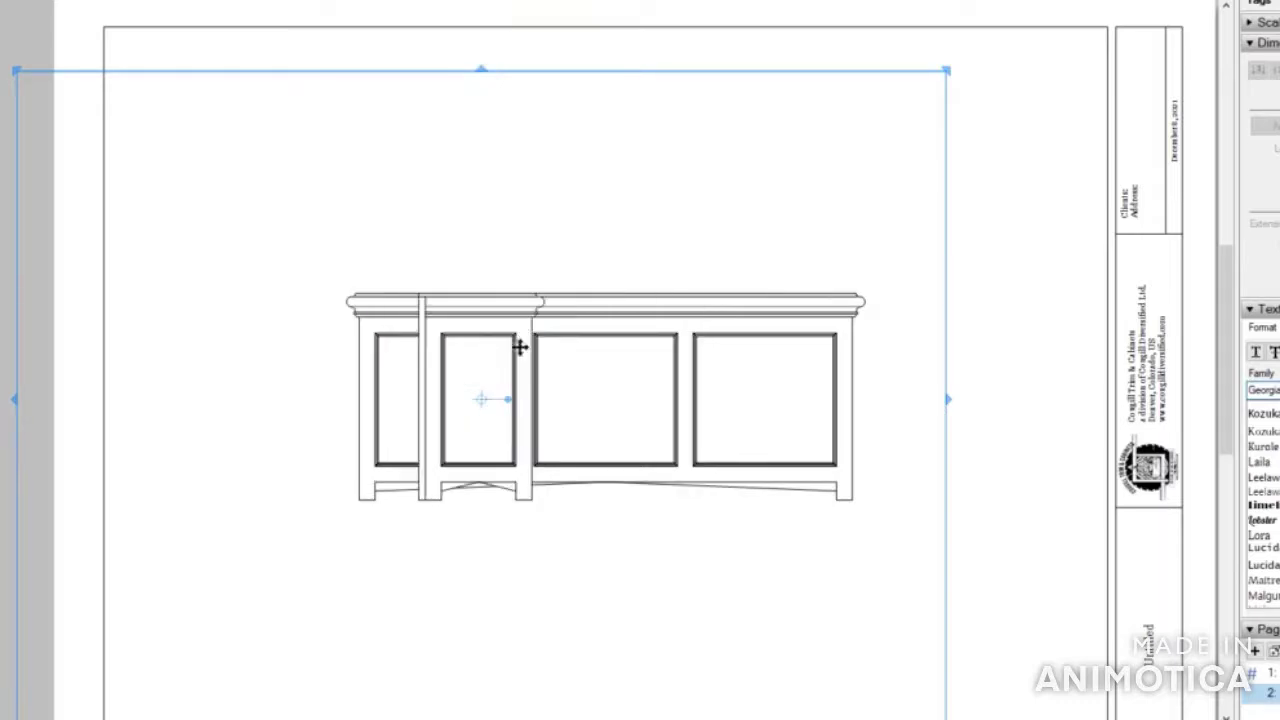
mouse_move(463, 385)
left_mouse_down()
mouse_move(343, 426)
mouse_move(224, 393)
left_mouse_up()
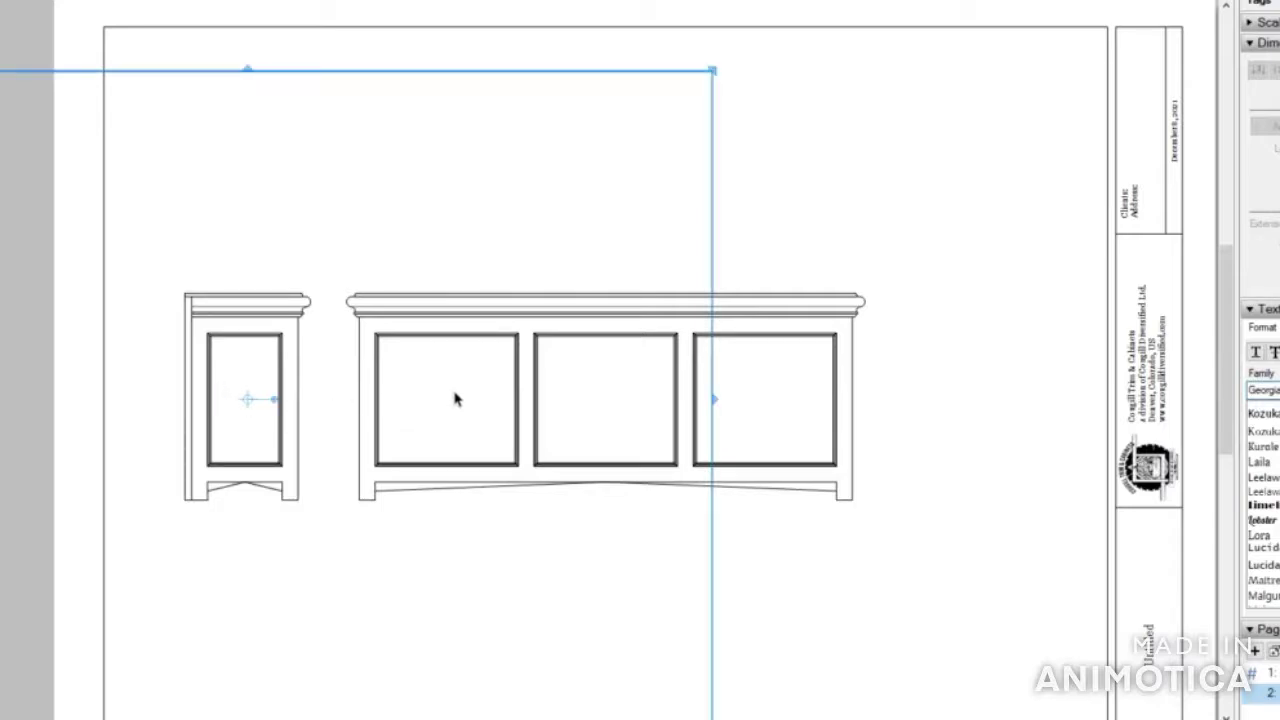
Place a copy of the end elevation to the right of the three-panel elevation, keeping the original on the left and both level
left_click_drag(224, 396, 957, 409)
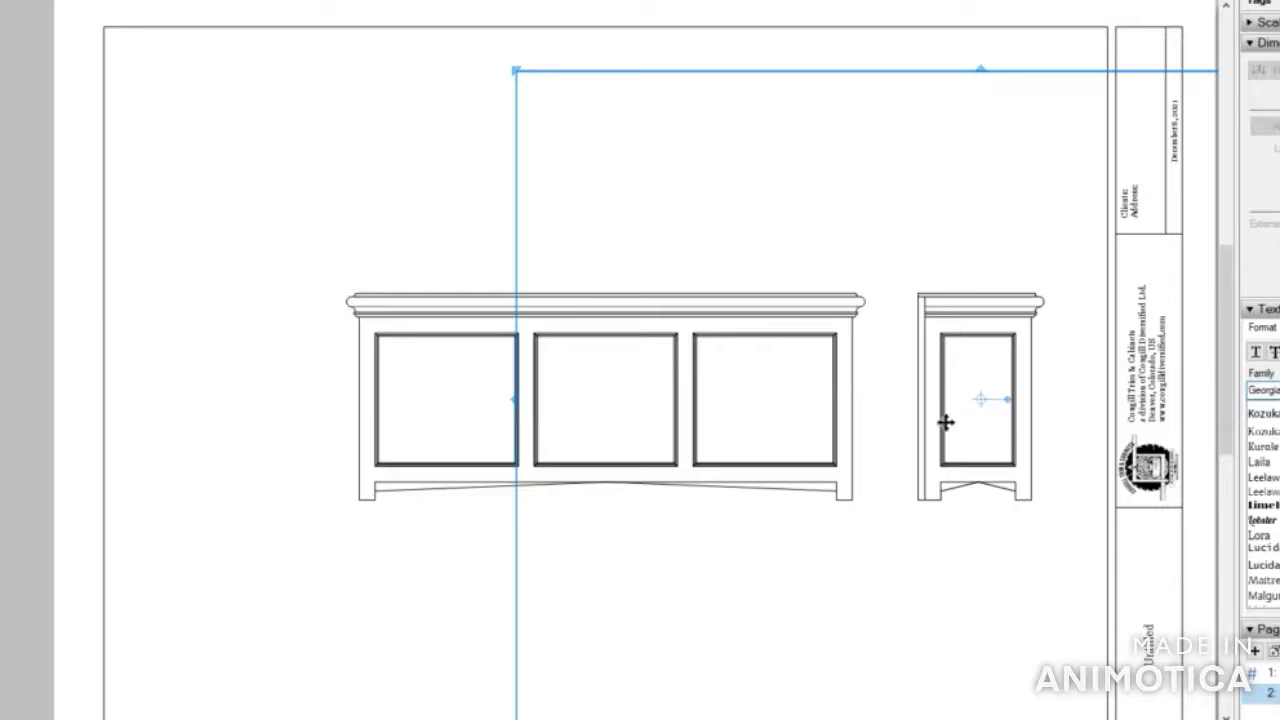
key("ctrl+z")
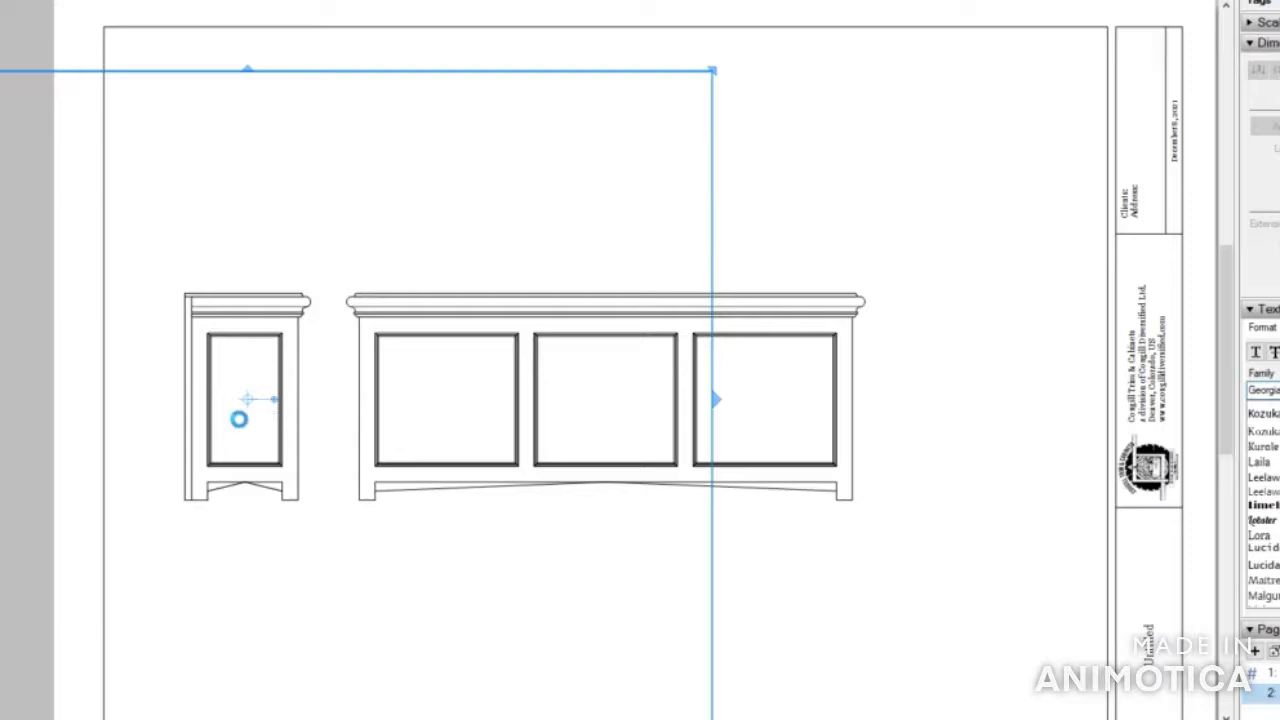
left_click_drag(230, 420, 962, 429)
right_click(962, 434)
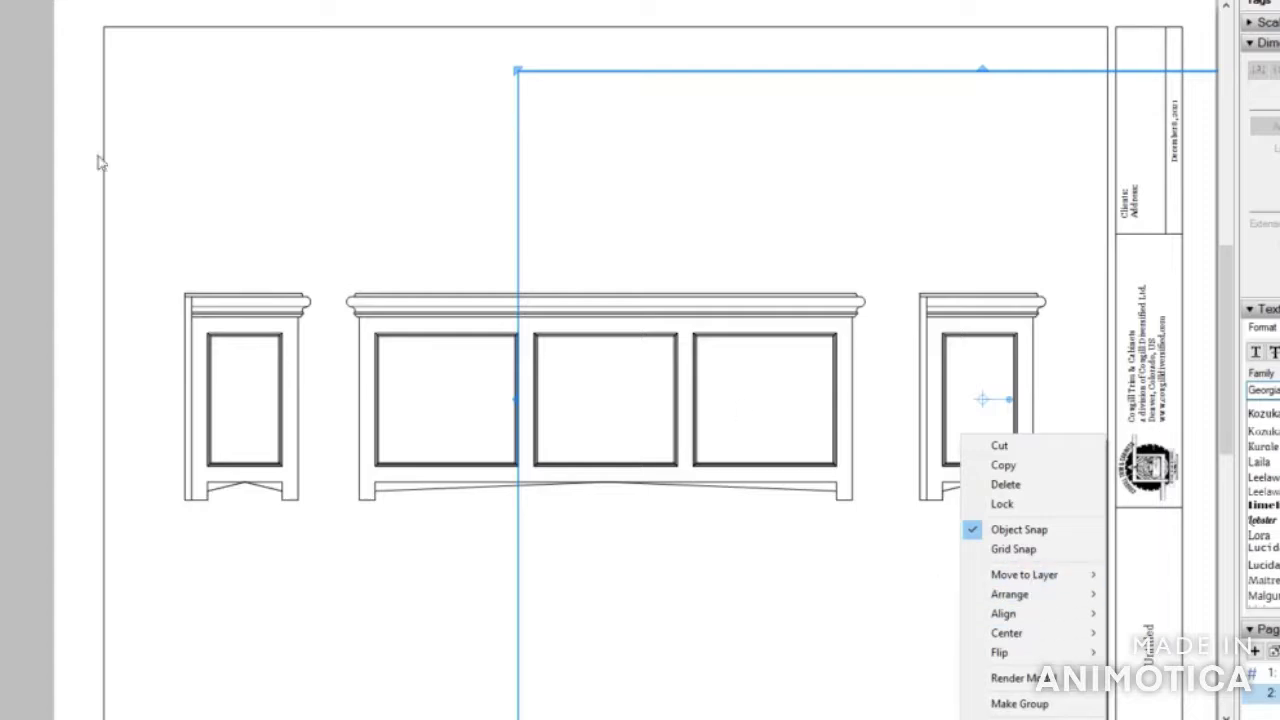
left_click(296, 120)
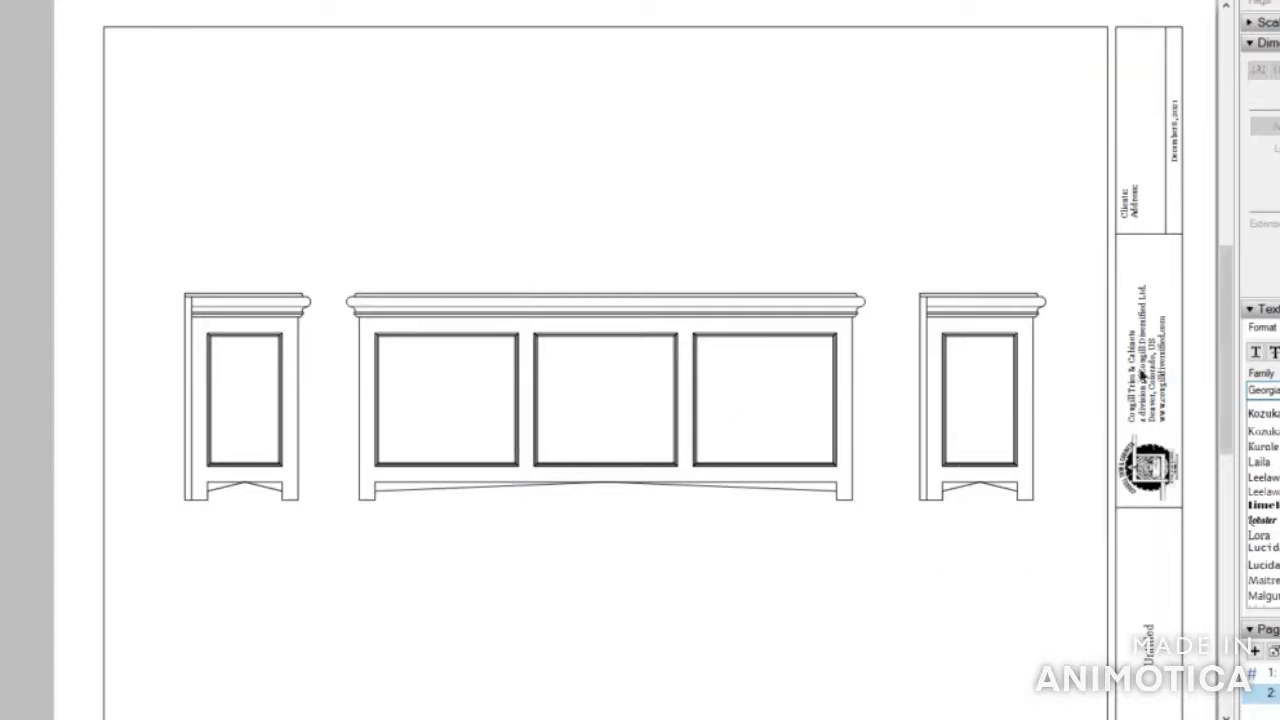
Change the right-hand end elevation to the Back standard view
right_click(990, 370)
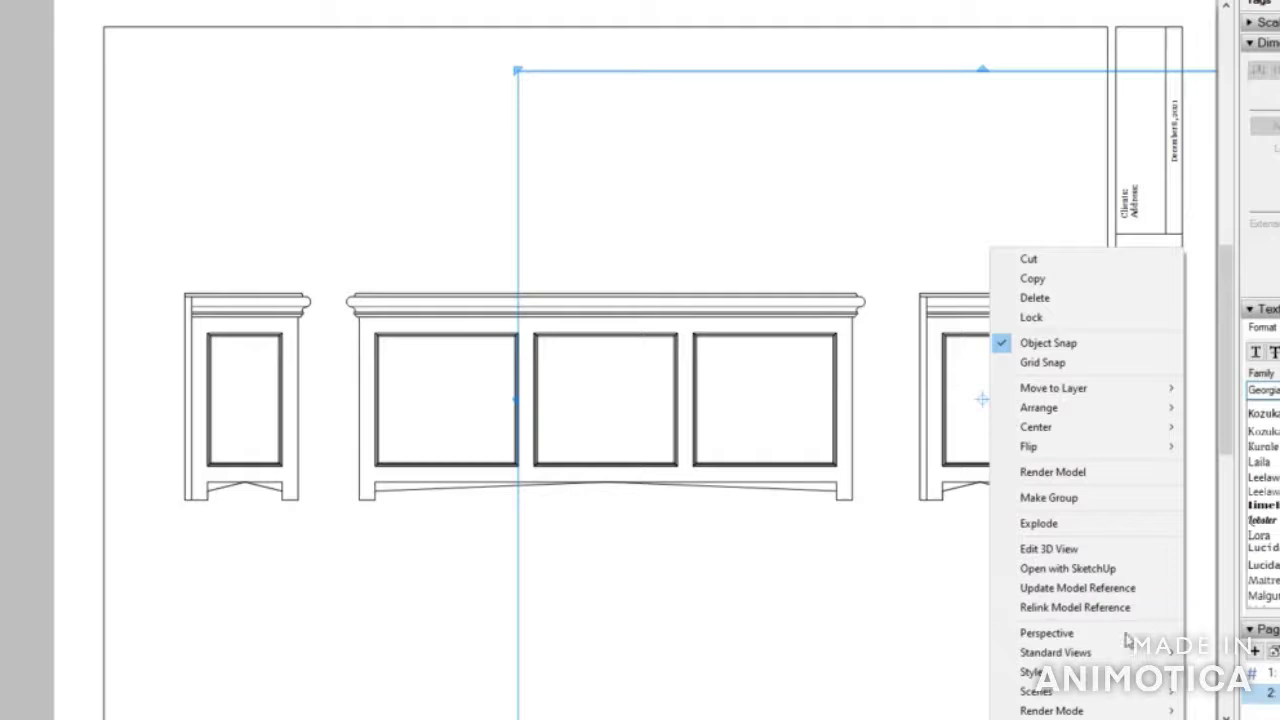
mouse_move(1057, 652)
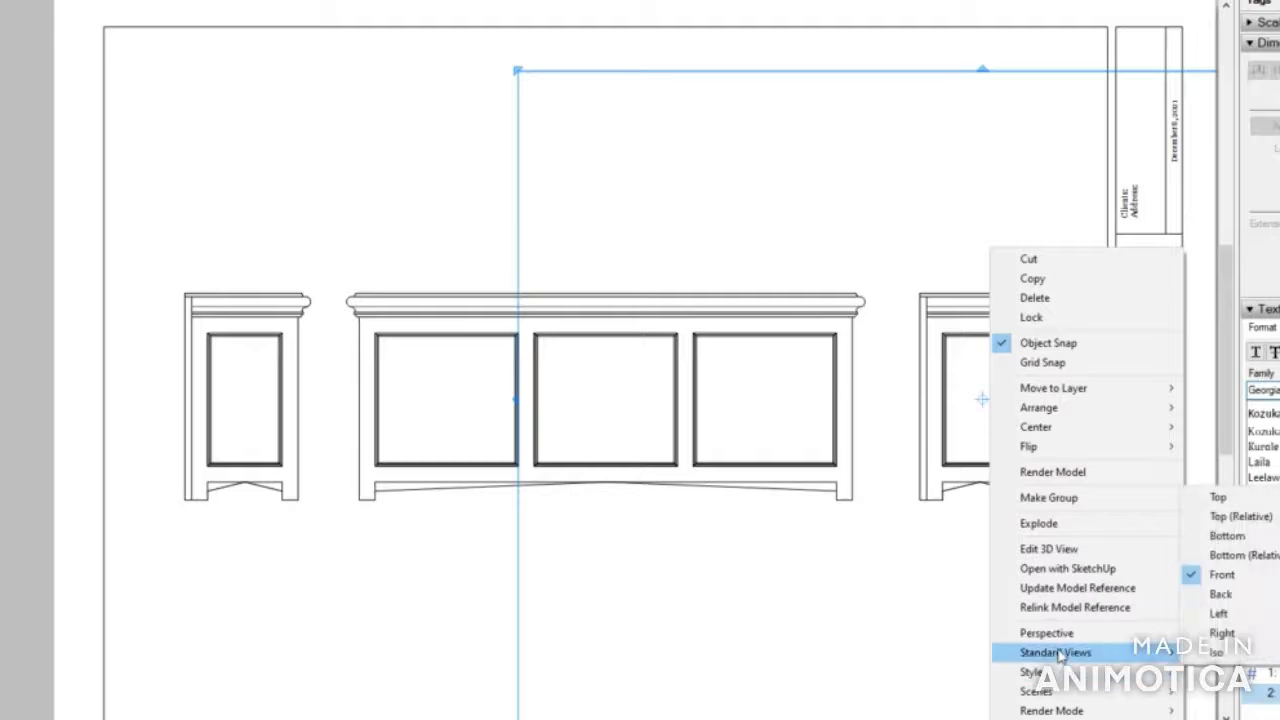
left_click(1262, 600)
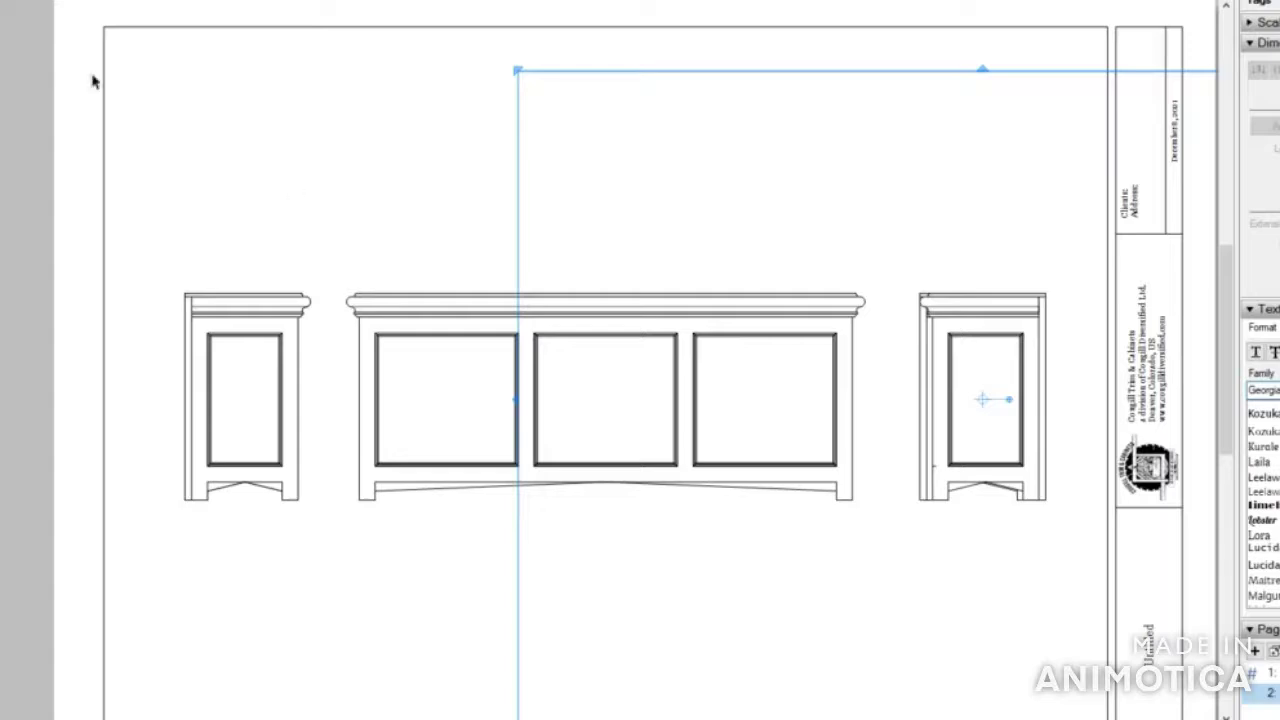
Delete the duplicate end-elevation viewport lying underneath the Back view
left_click(103, 317)
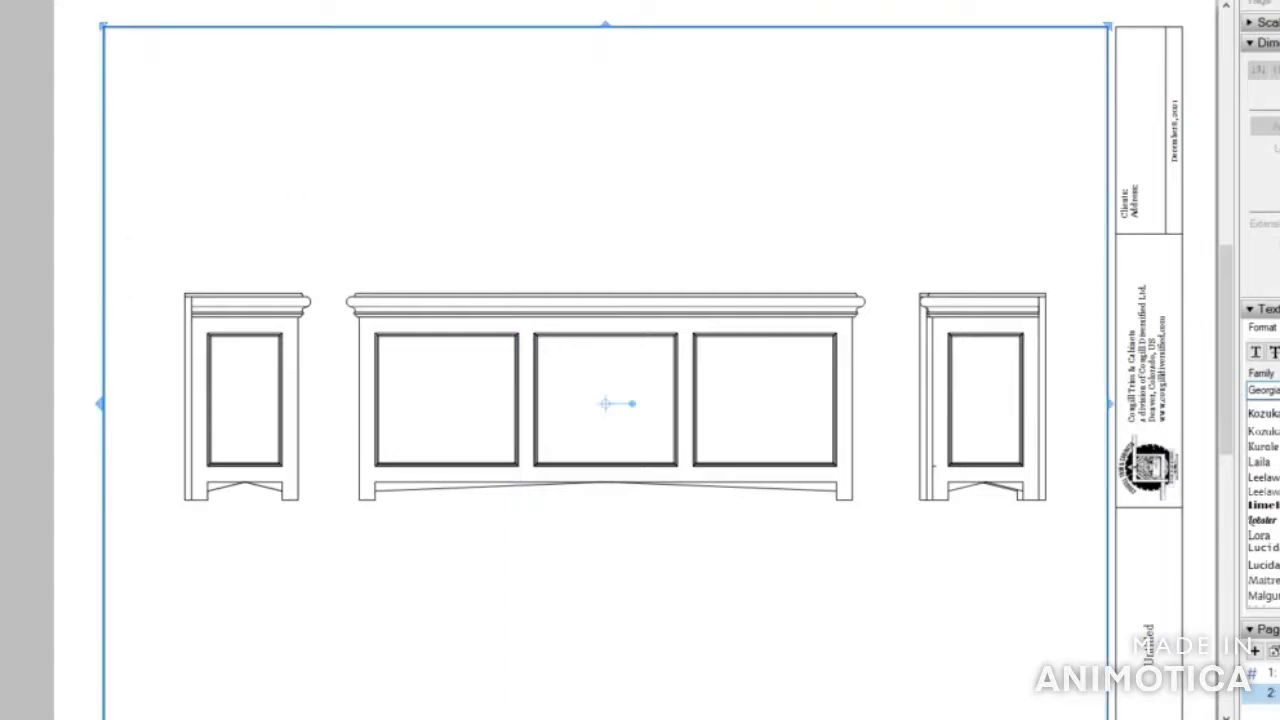
left_click(75, 117)
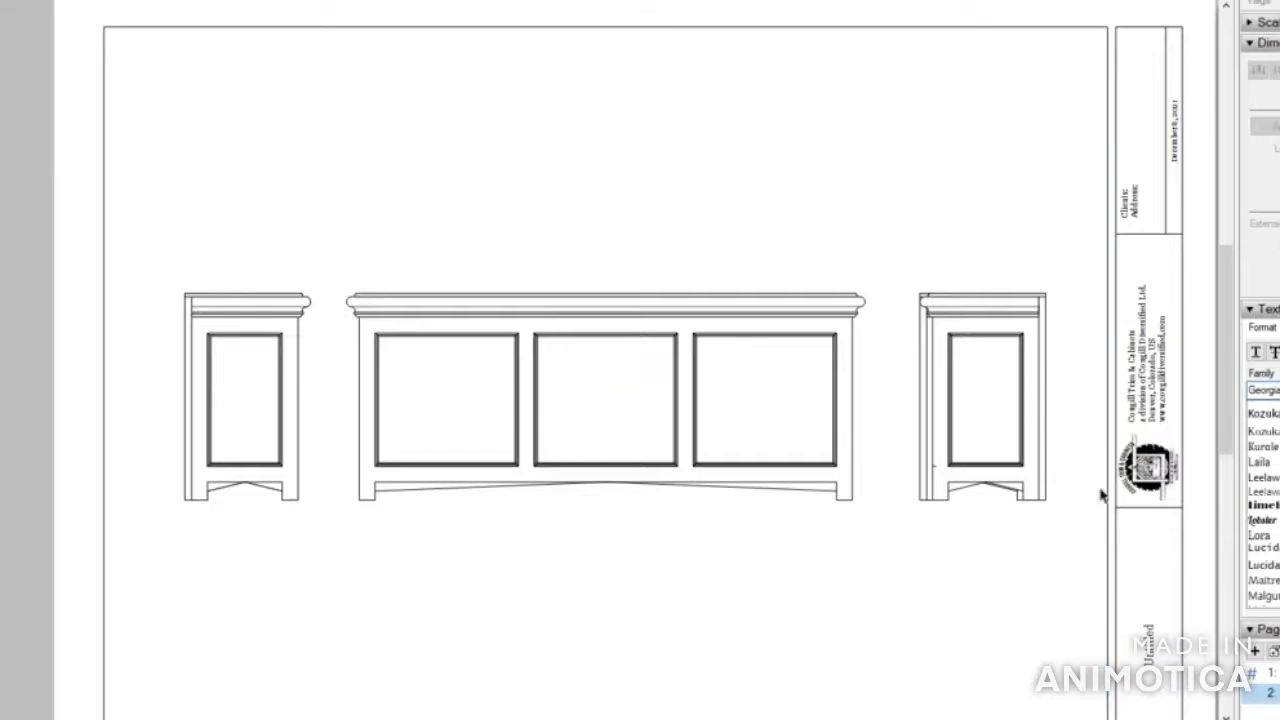
left_click(926, 443)
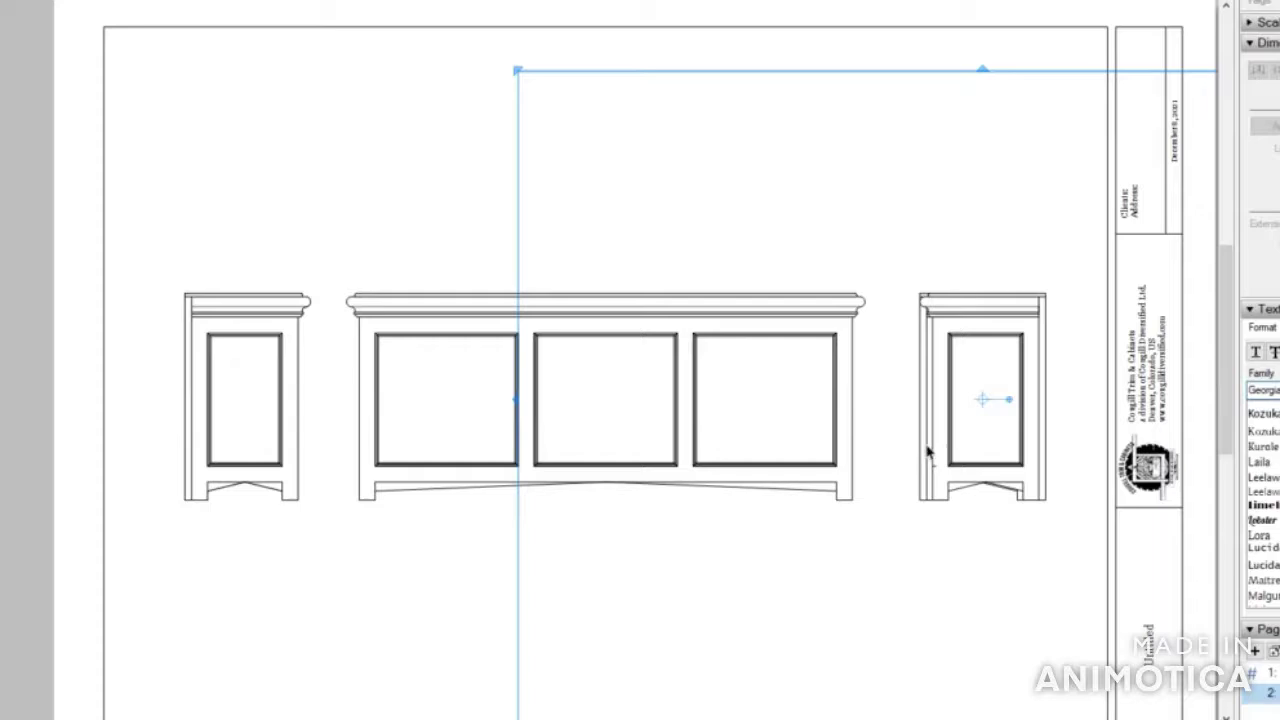
left_click(926, 452)
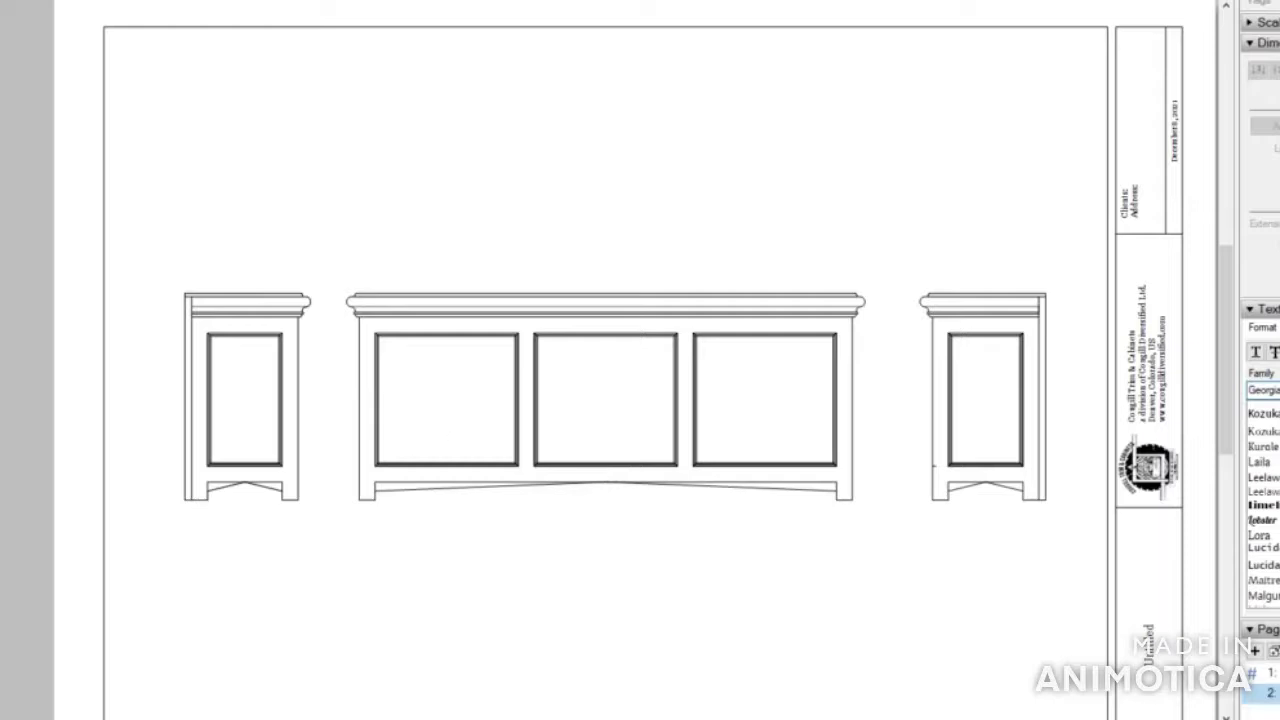
Nudge the three-panel elevation slightly to the right to even out its spacing between the two end elevations
left_click(655, 395)
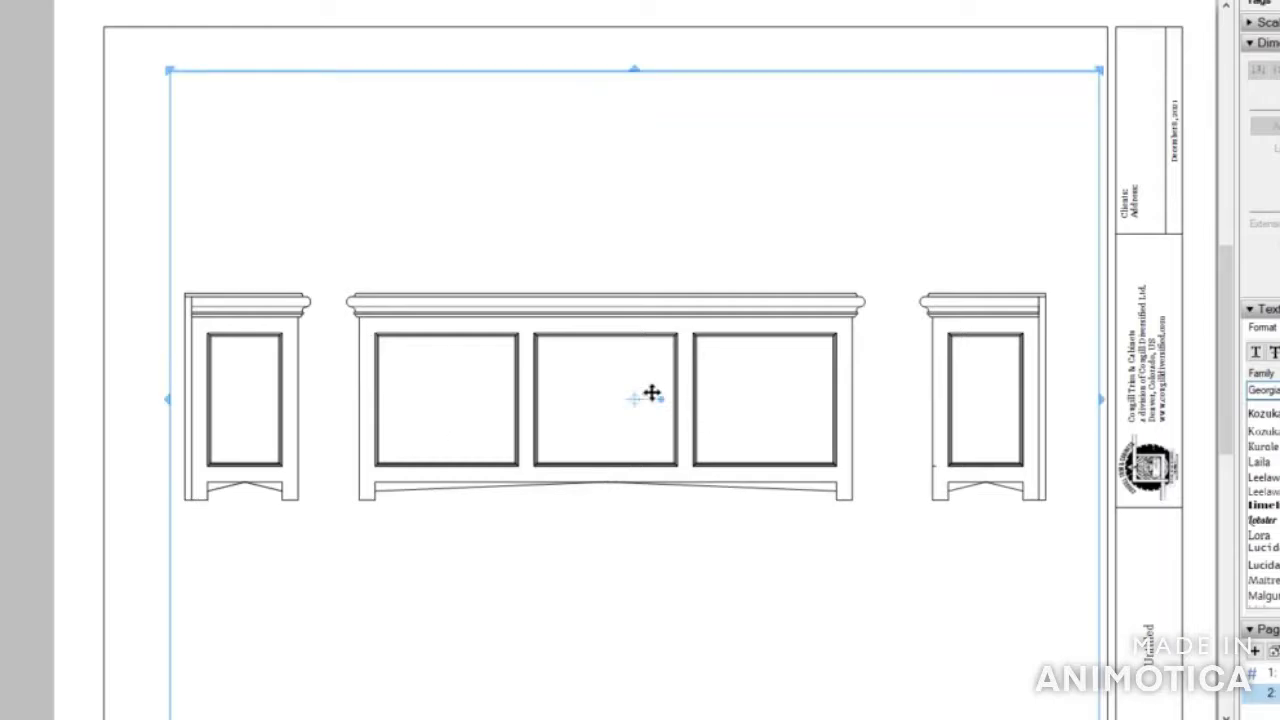
key("Right")
key("Right")
key("Right")
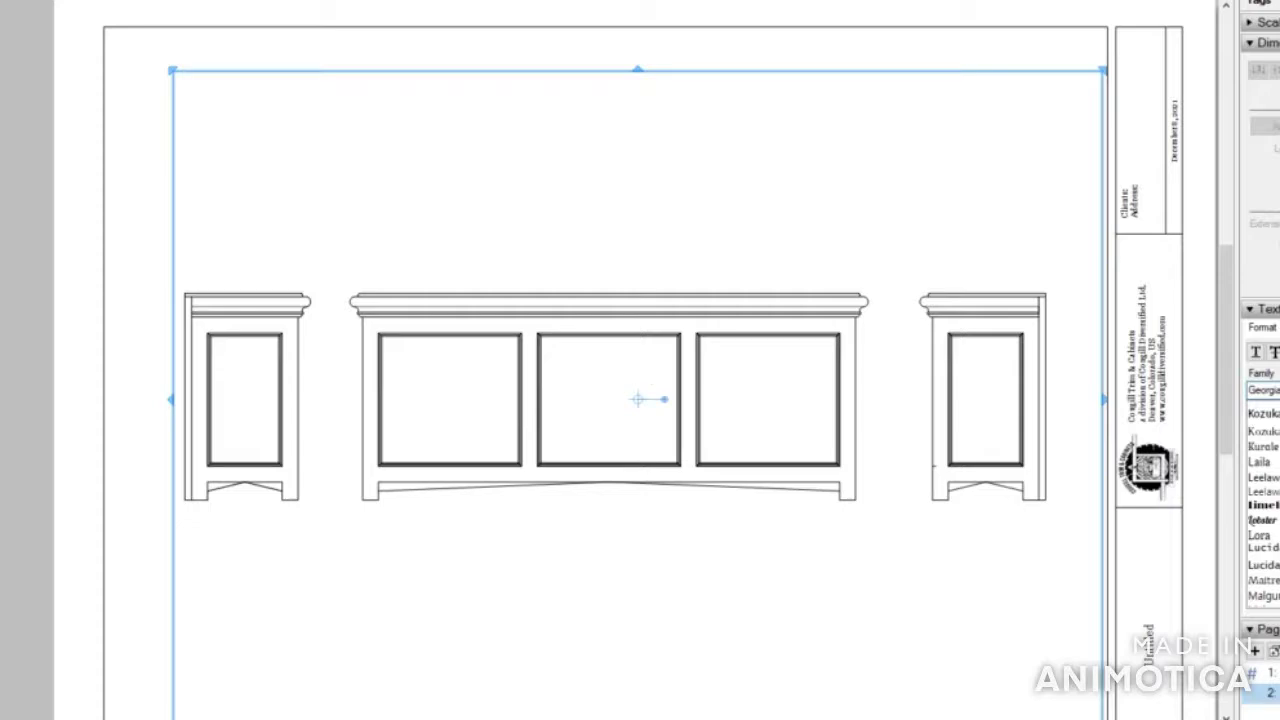
key("Escape")
Copy the three-panel elevation viewport upward, partly overlapping the original
left_click(505, 348)
left_click_drag(612, 389, 603, 218)
Try the Top and Top (Relative) standard views on the upper copy and undo back to the three-panel elevation
right_click(604, 220)
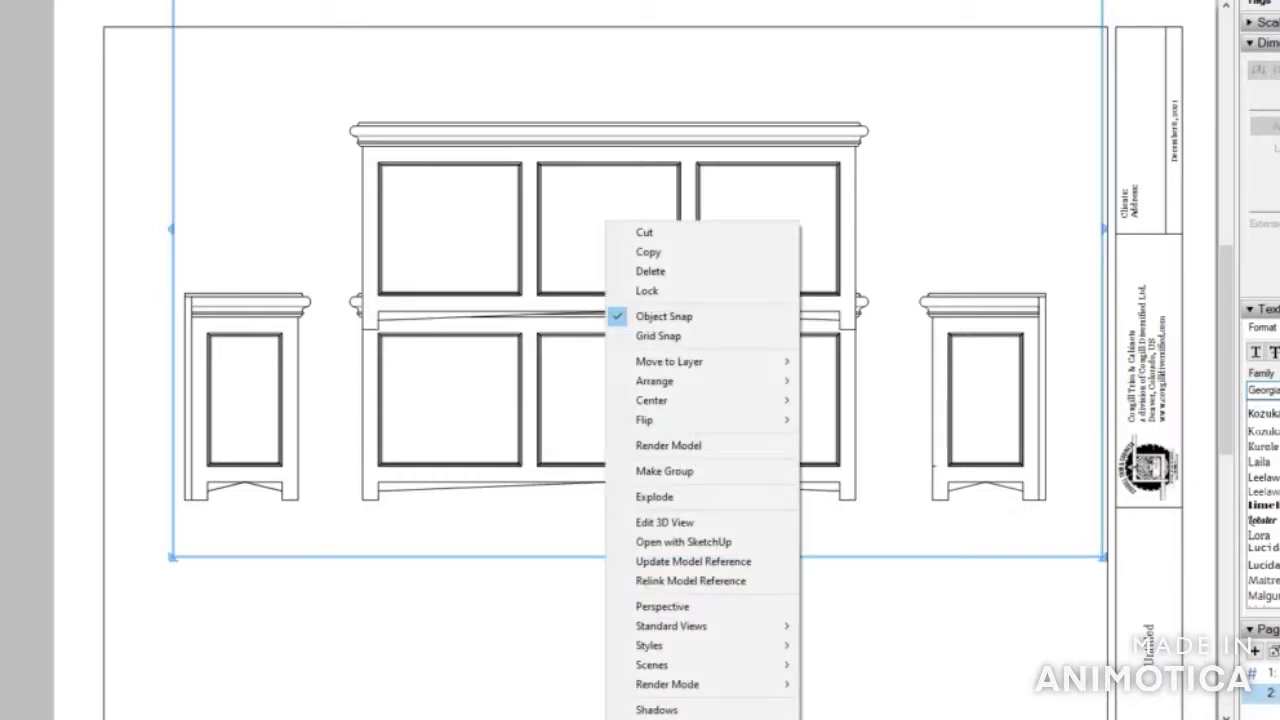
mouse_move(750, 628)
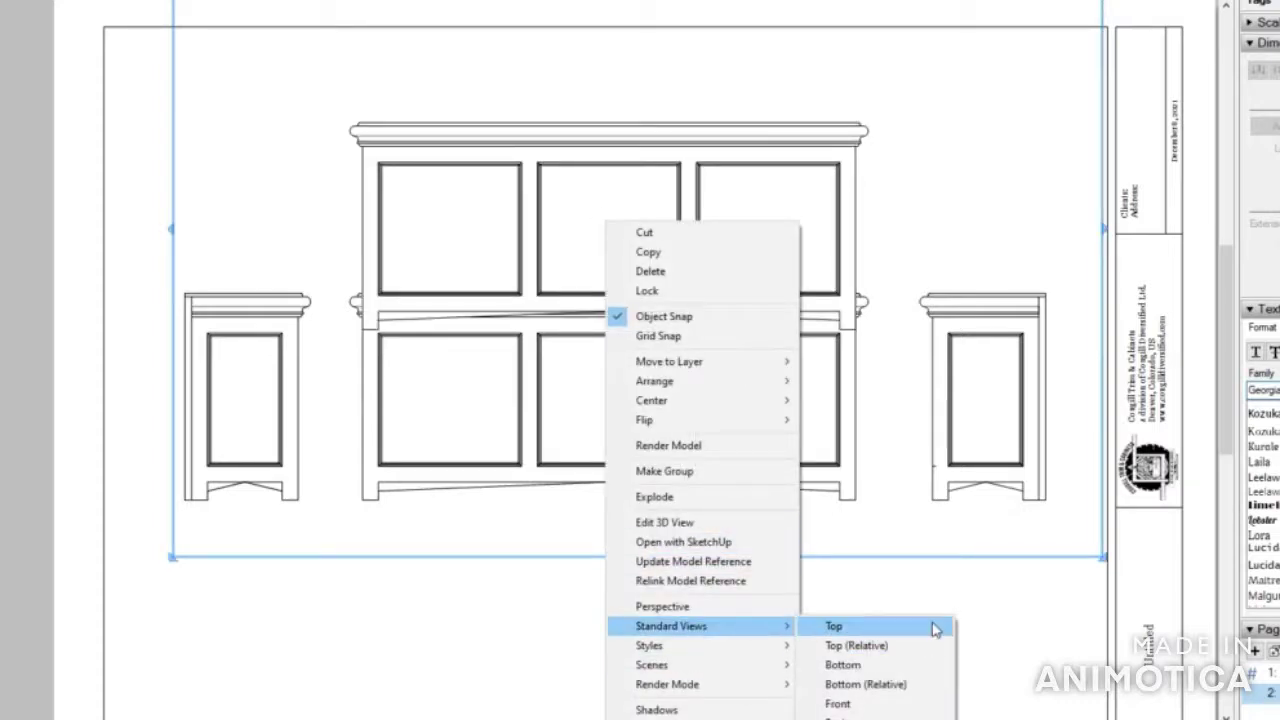
left_click(932, 622)
right_click(657, 314)
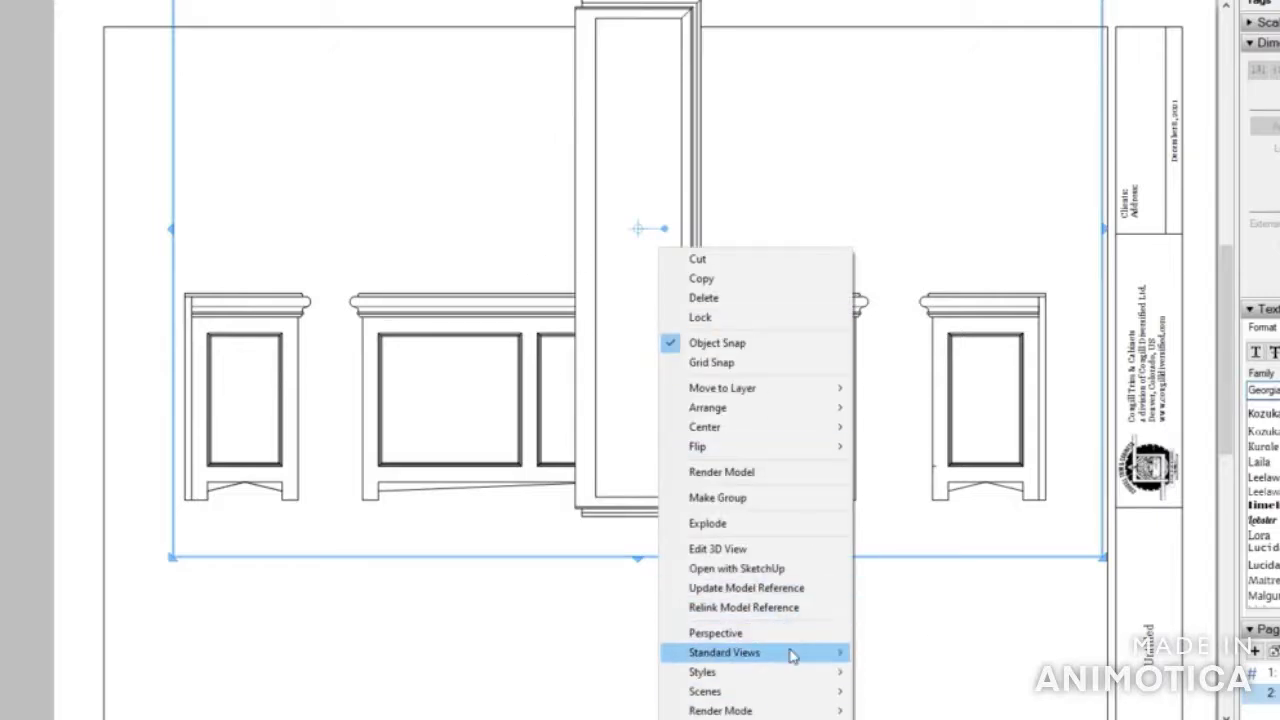
mouse_move(792, 655)
left_click(986, 517)
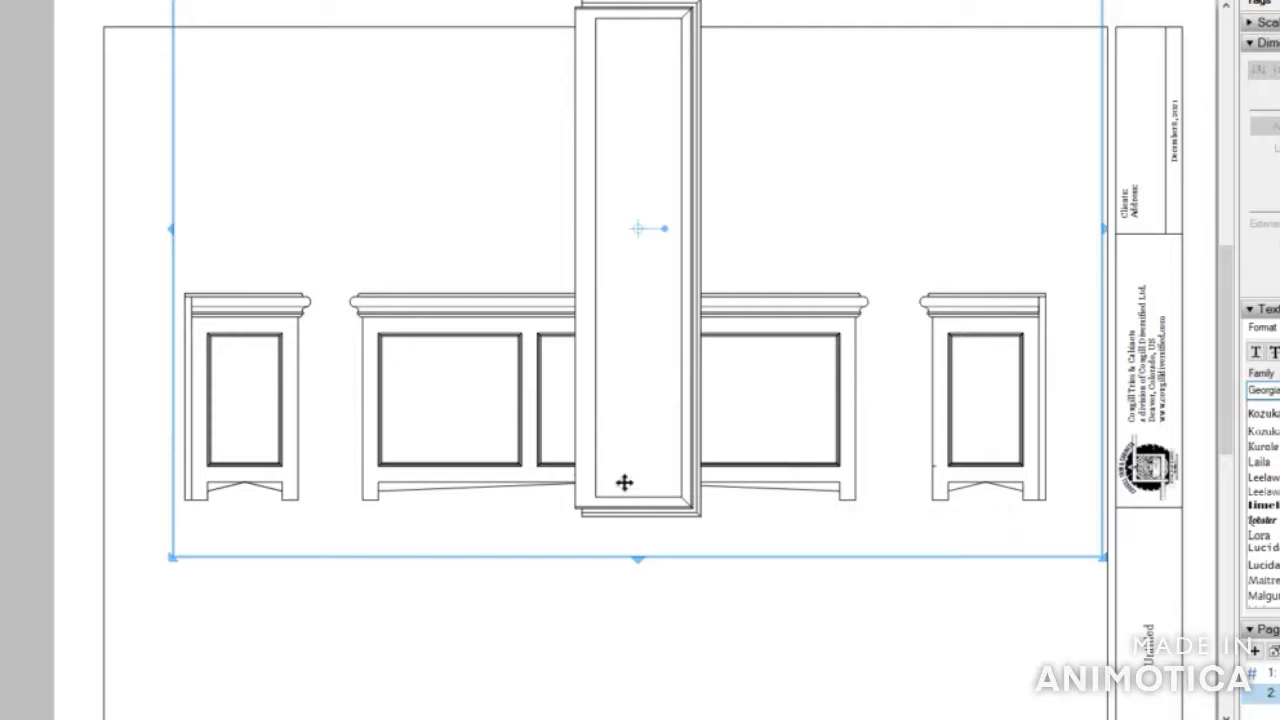
key("ctrl+z")
Set the upper copy to the Top (Relative) standard view and move it up clear of the three-panel elevation
right_click(580, 213)
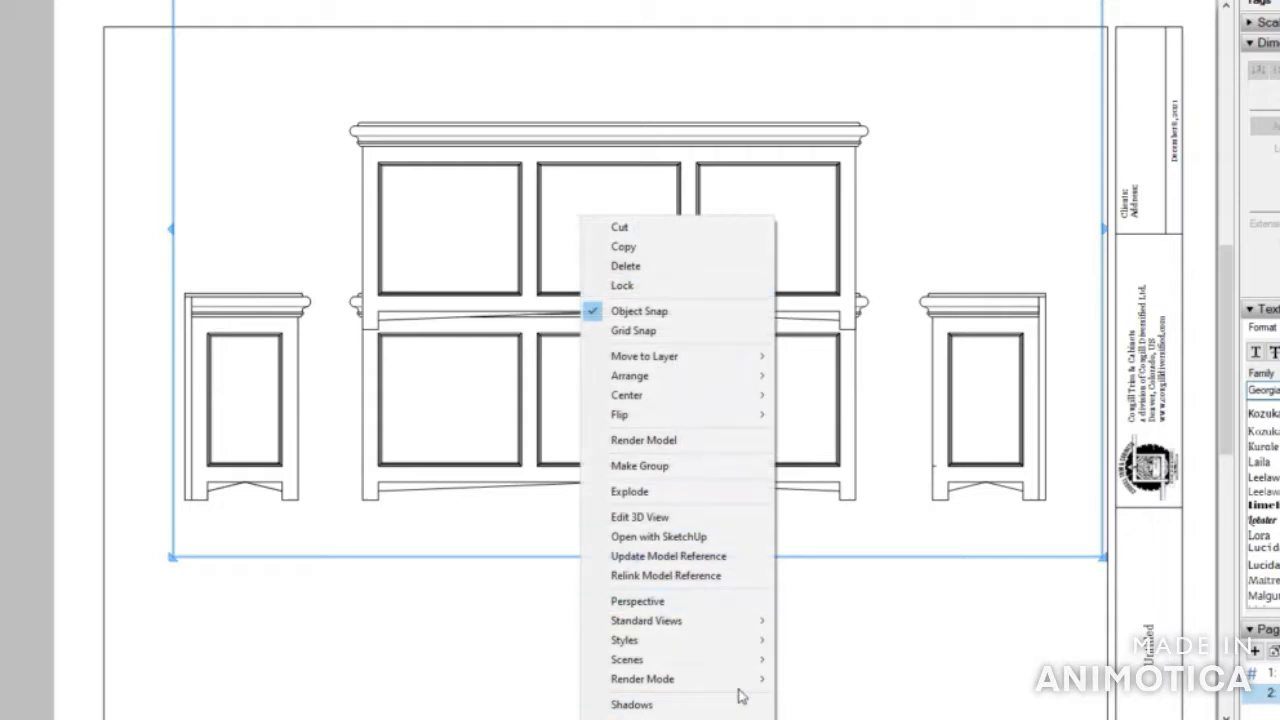
mouse_move(738, 621)
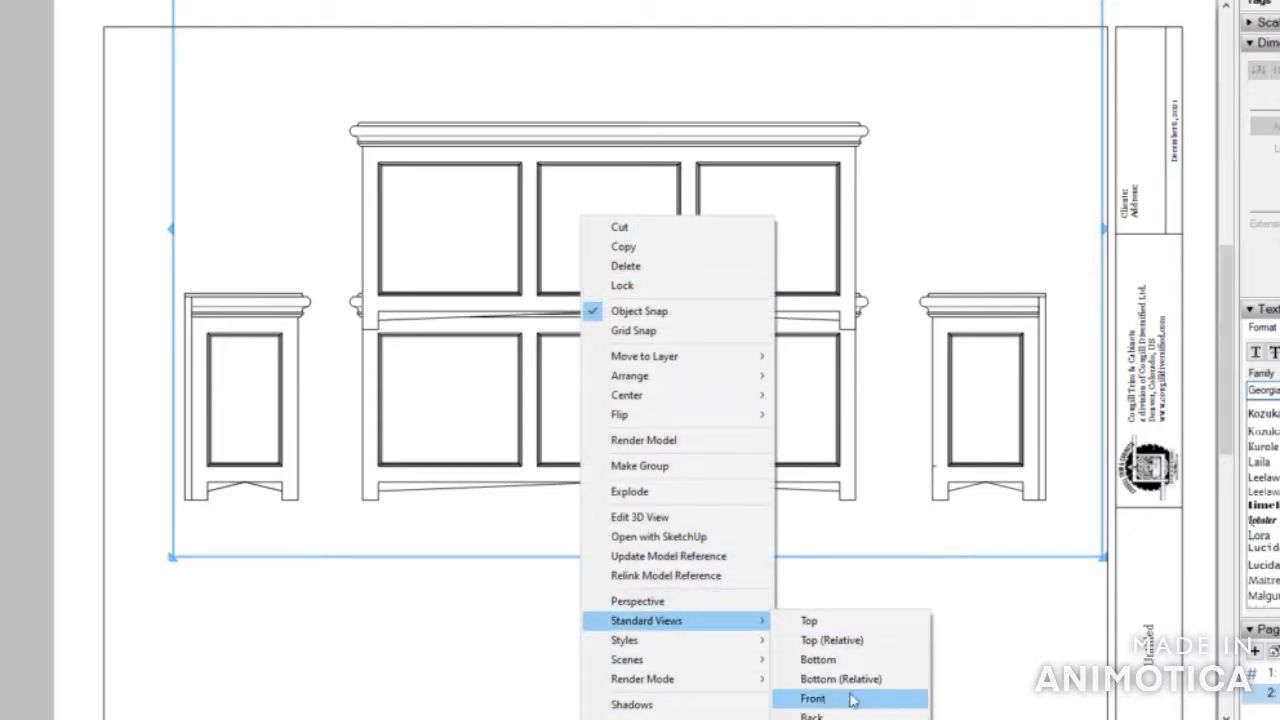
left_click(839, 640)
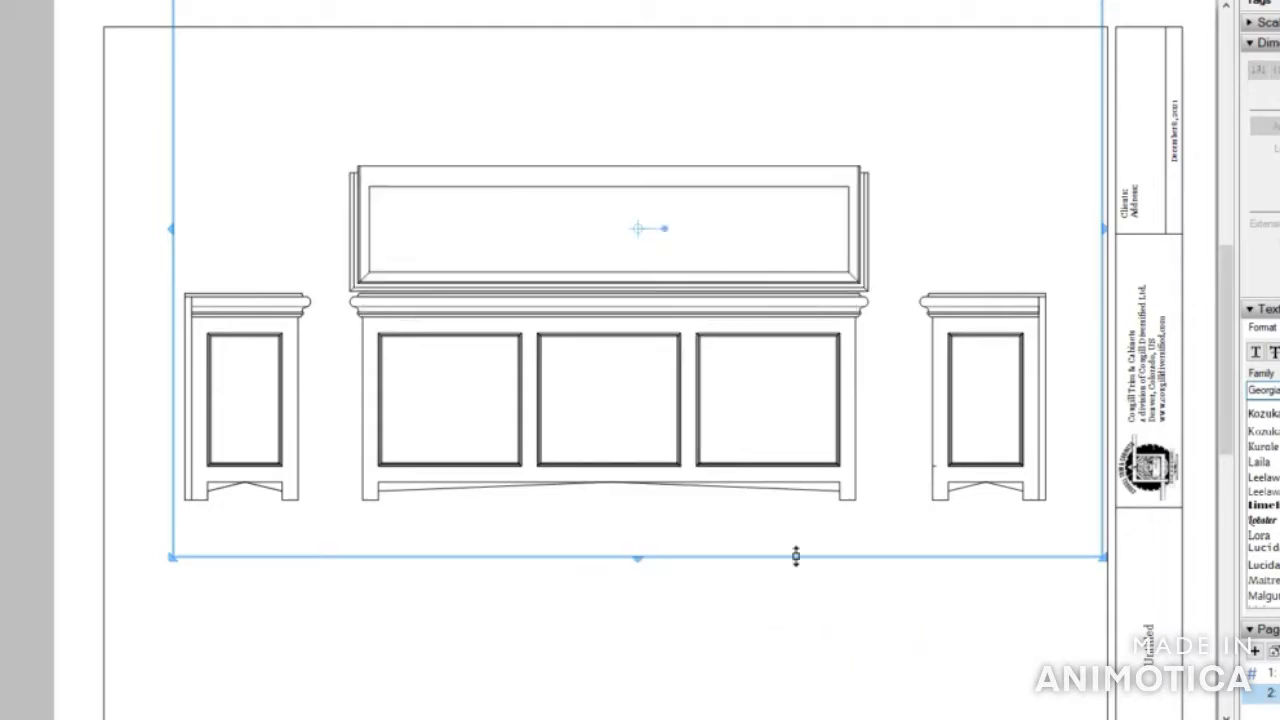
left_click_drag(597, 231, 593, 167)
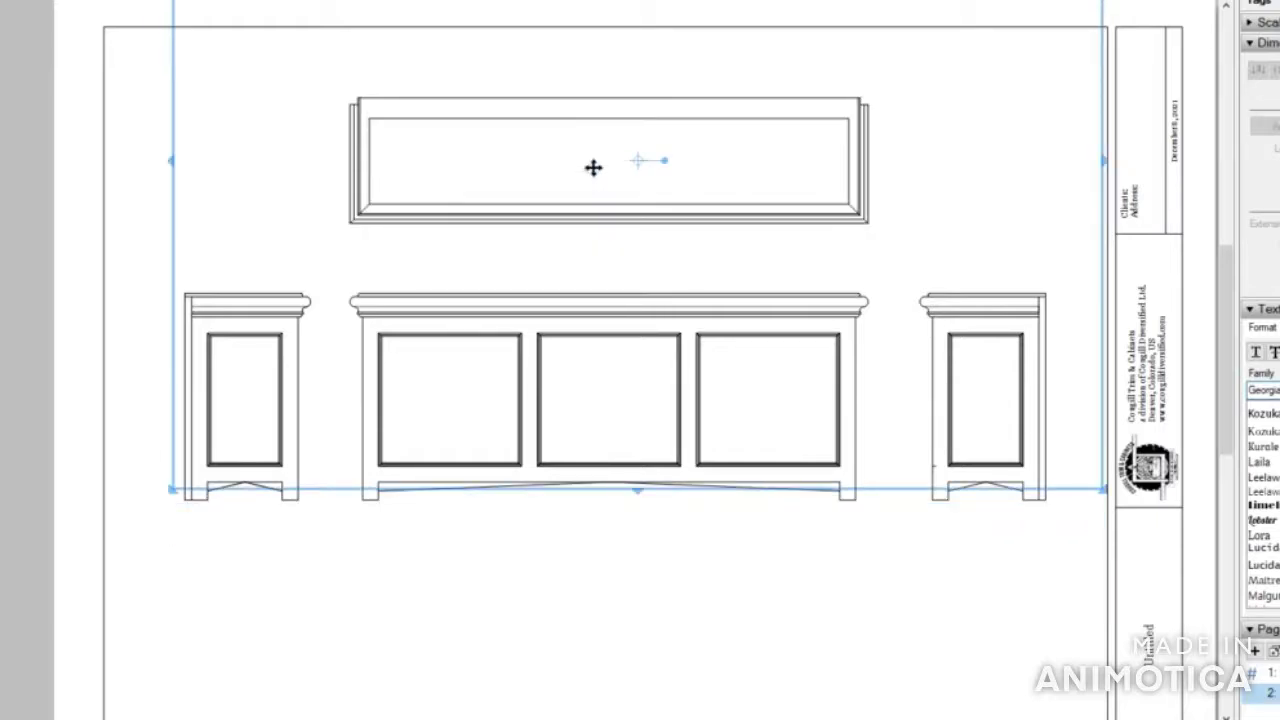
Copy the top view to below the three-panel elevation and set the copy to the Bottom (Relative) standard view
key("Escape")
left_click(596, 166)
right_click(614, 166)
left_click_drag(614, 166, 620, 607)
right_click(604, 604)
mouse_move(723, 488)
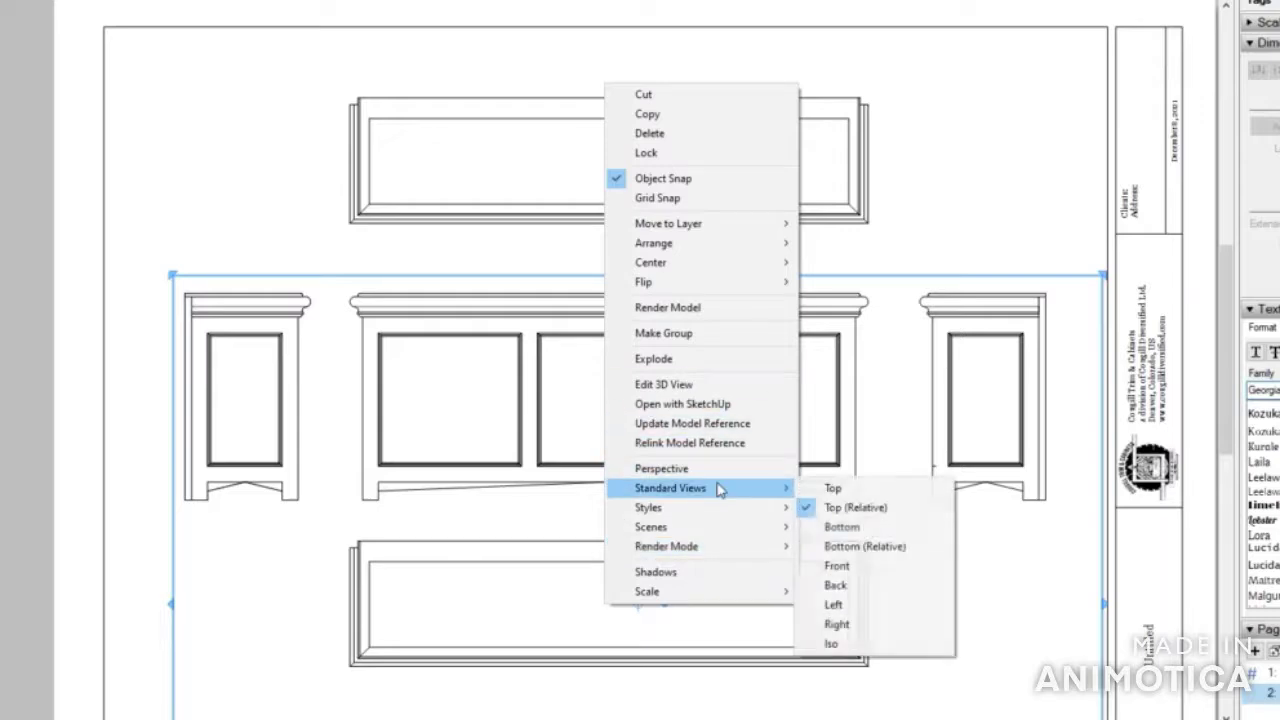
left_click(888, 554)
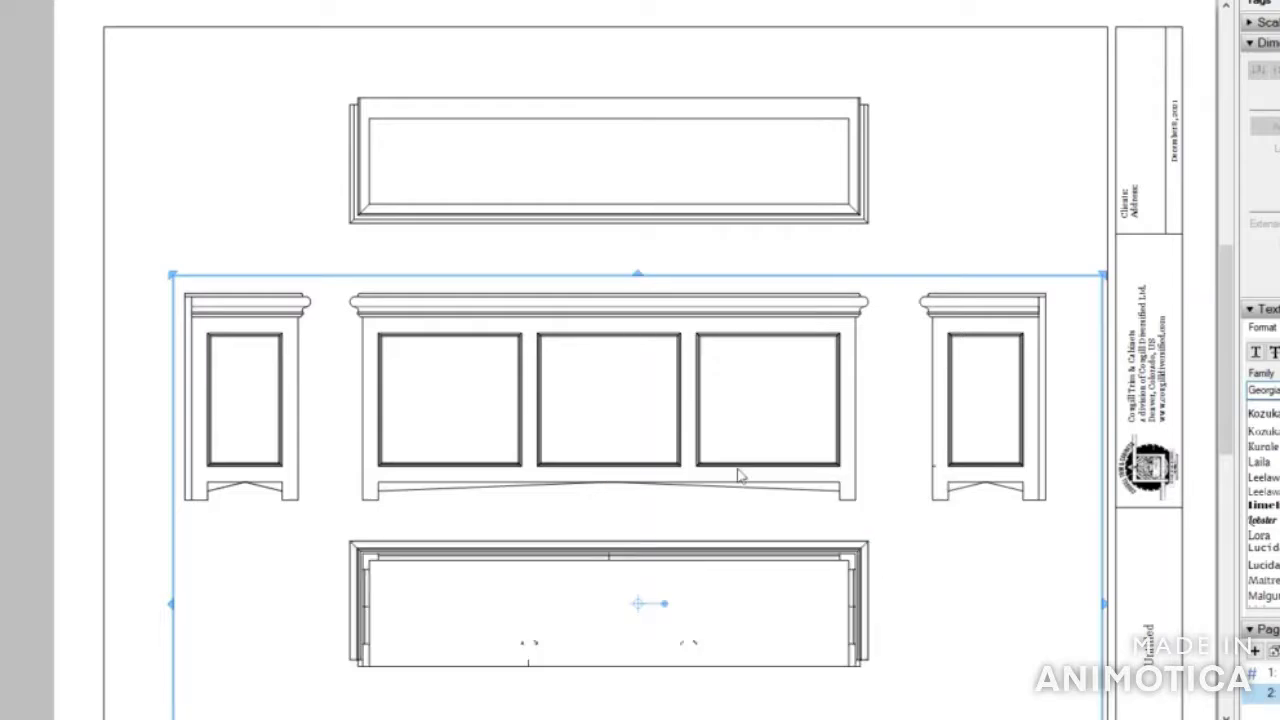
Move the bottom view further down the page to widen the gap below the three-panel elevation, and deselect it
scroll(106, 82, "down", 2)
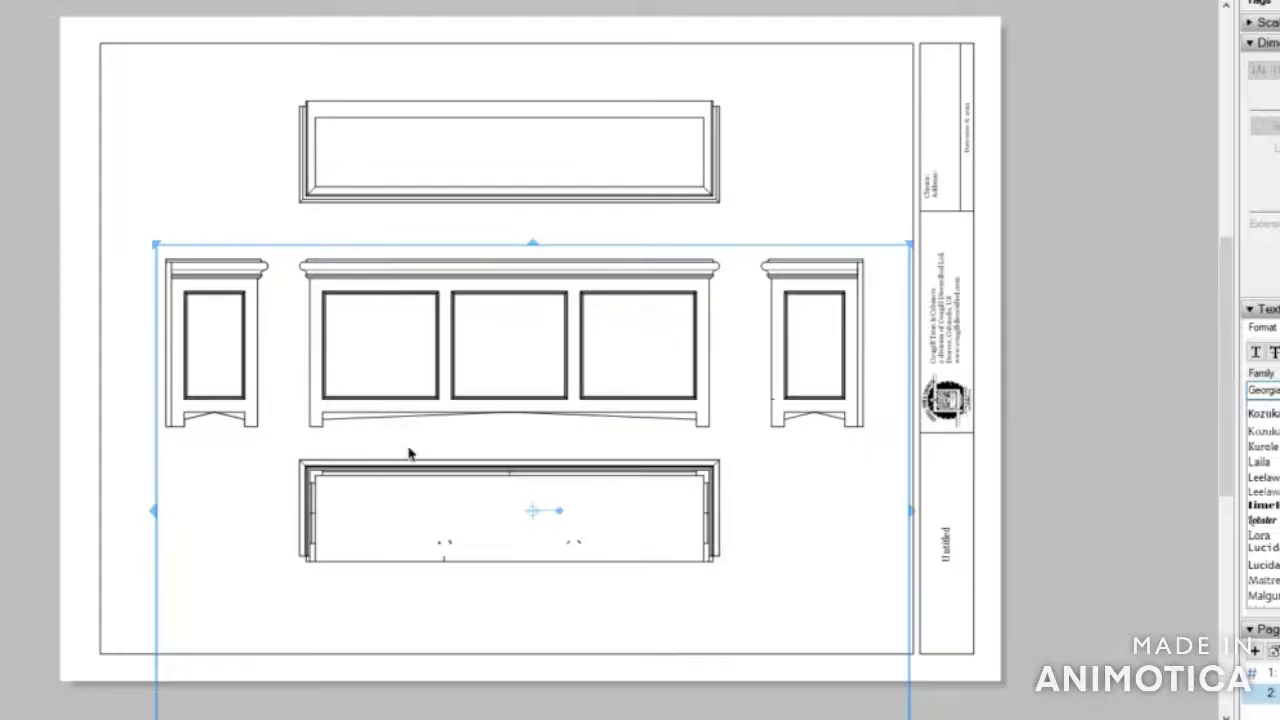
left_click_drag(477, 524, 475, 583)
left_click(1, 159)
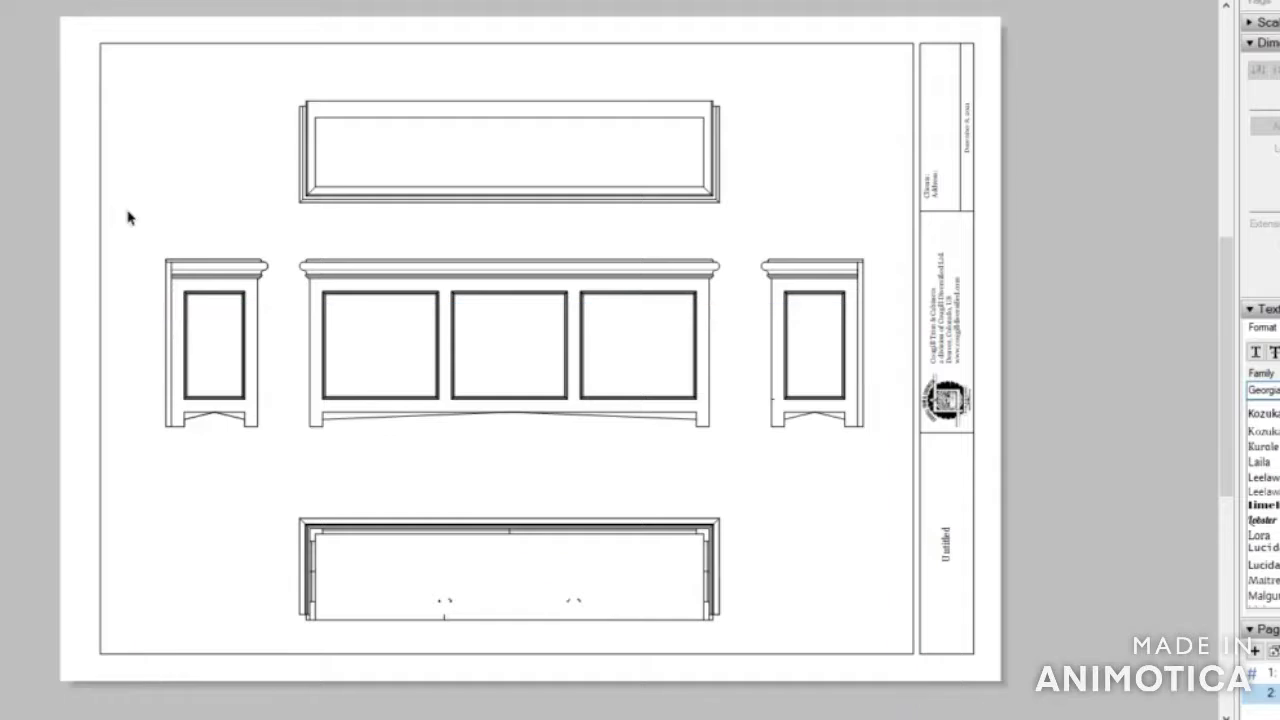
Dimension the cabinet body's overall width on the three-panel elevation, placing the dimension line between it and the top view
scroll(517, 277, "up", 2)
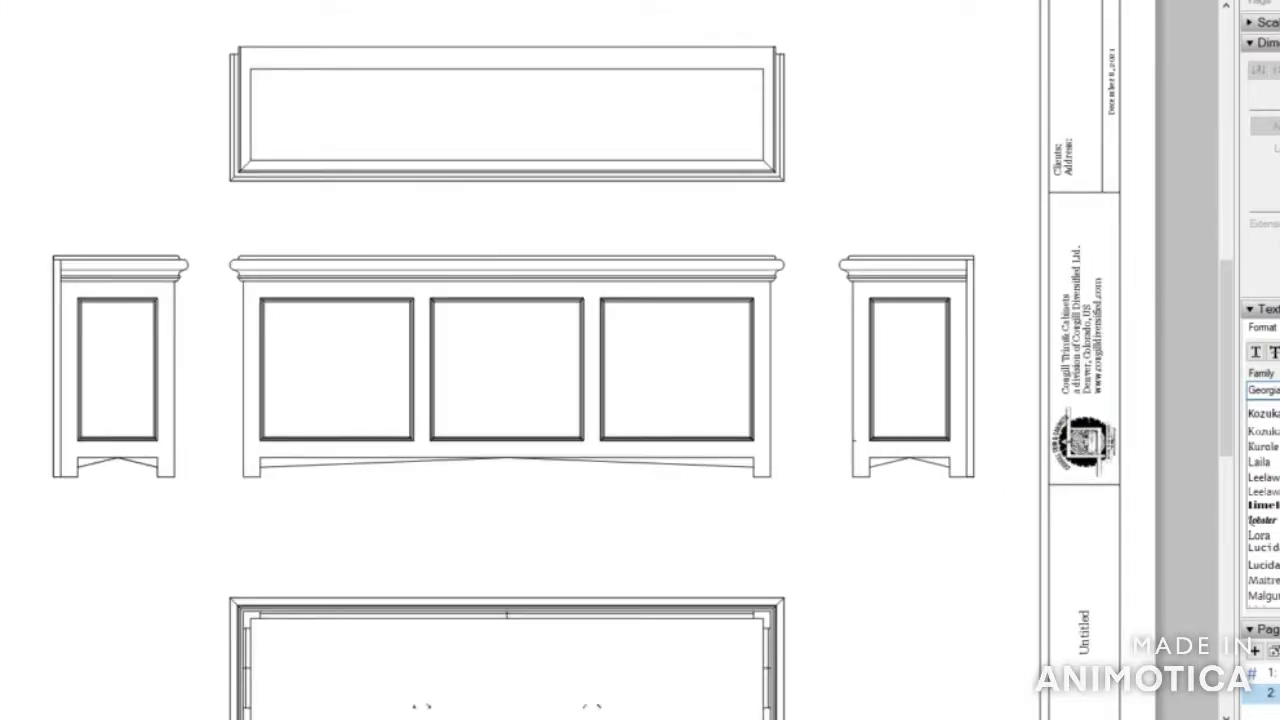
key("d")
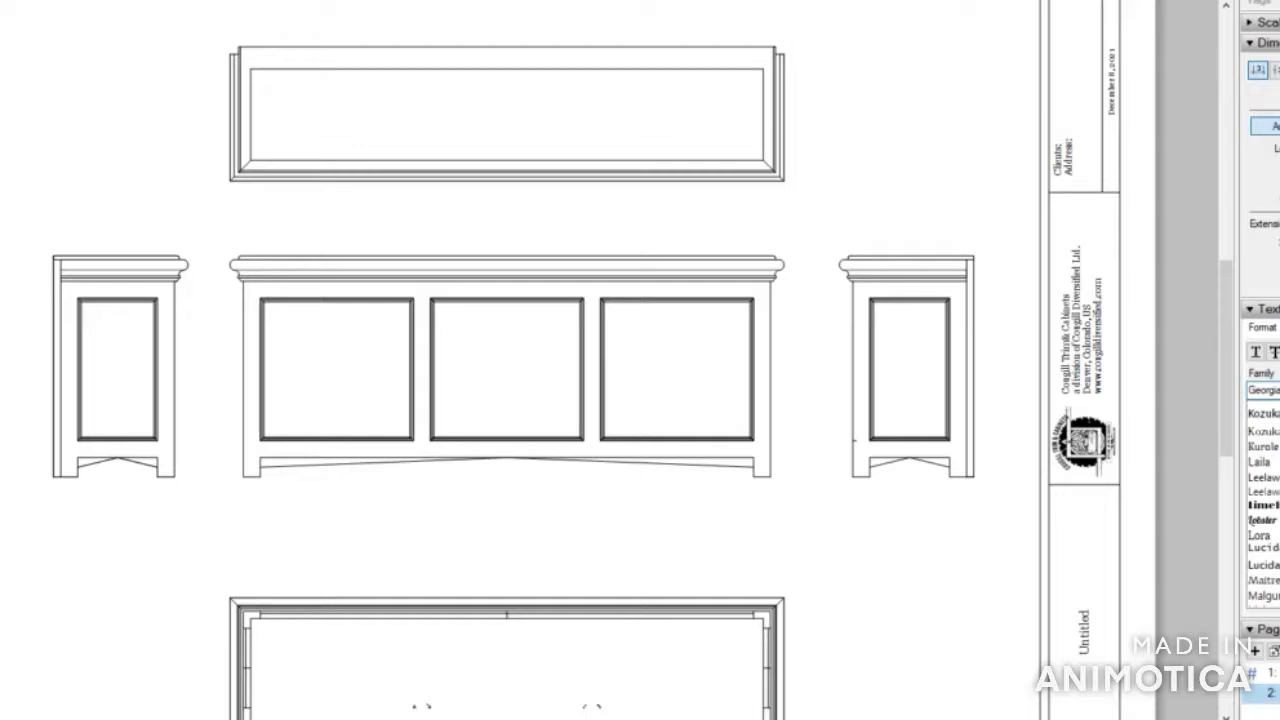
left_click(243, 355)
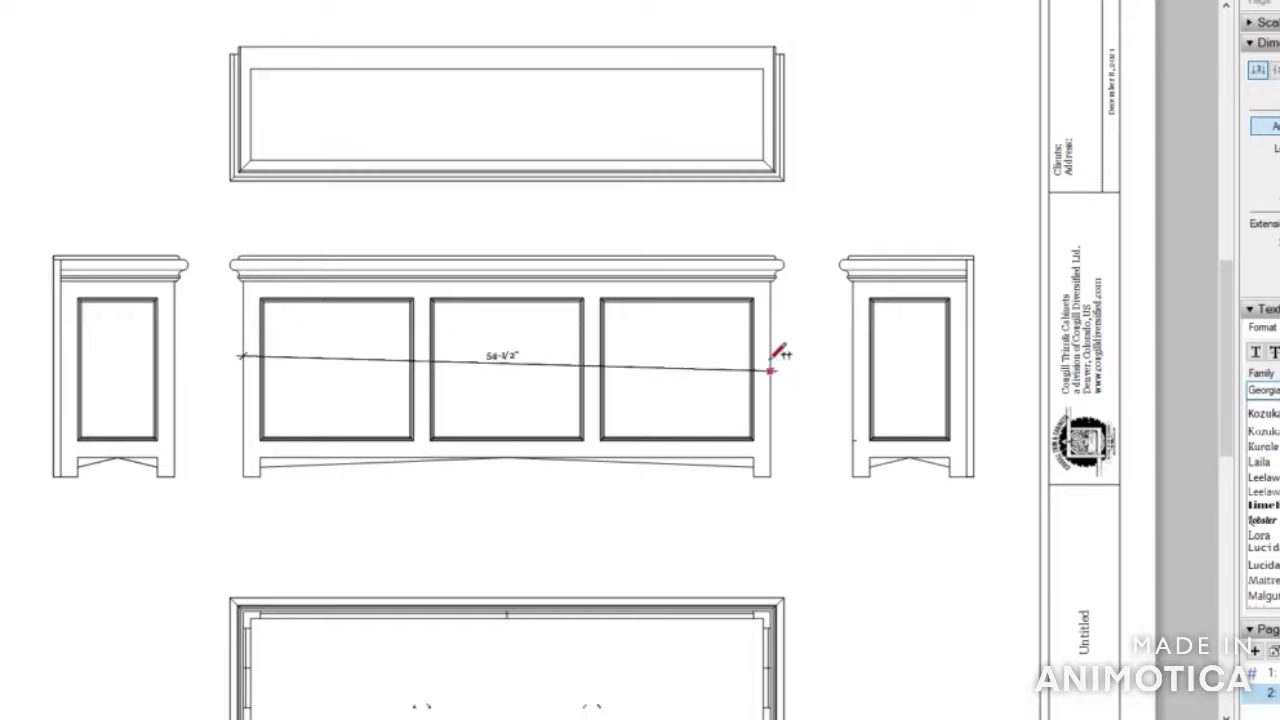
left_click(773, 357)
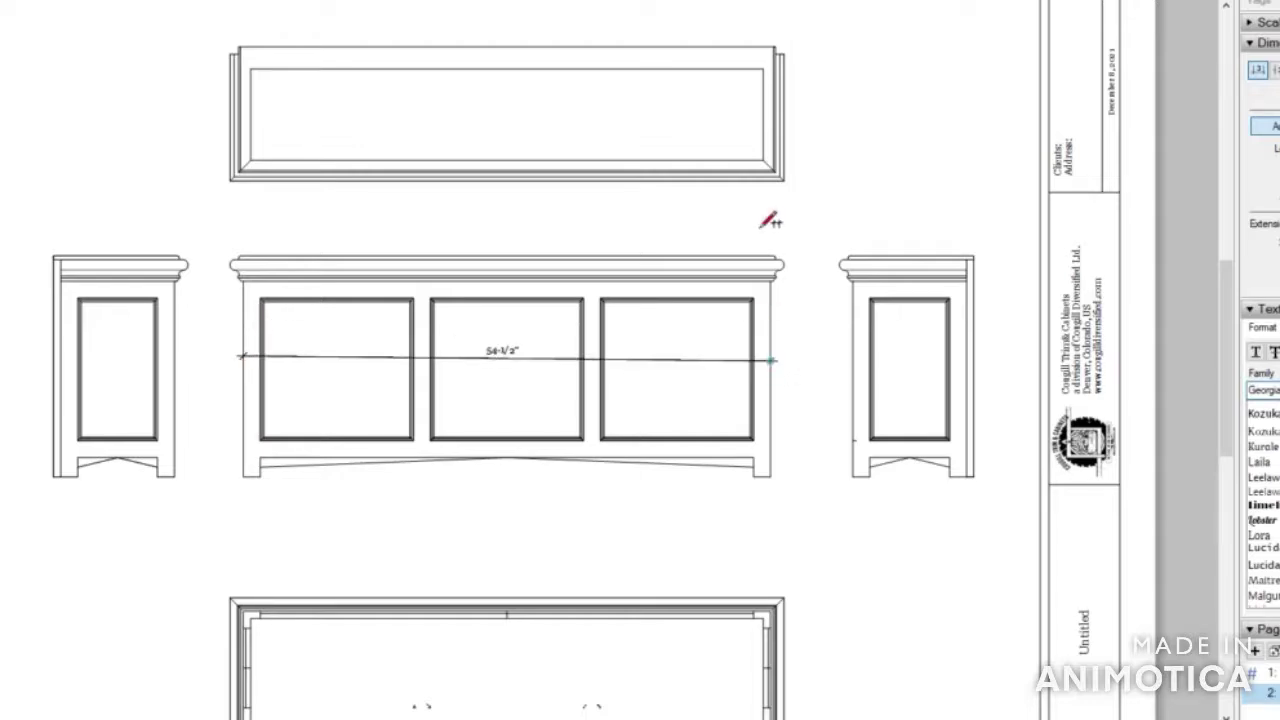
left_click(772, 213)
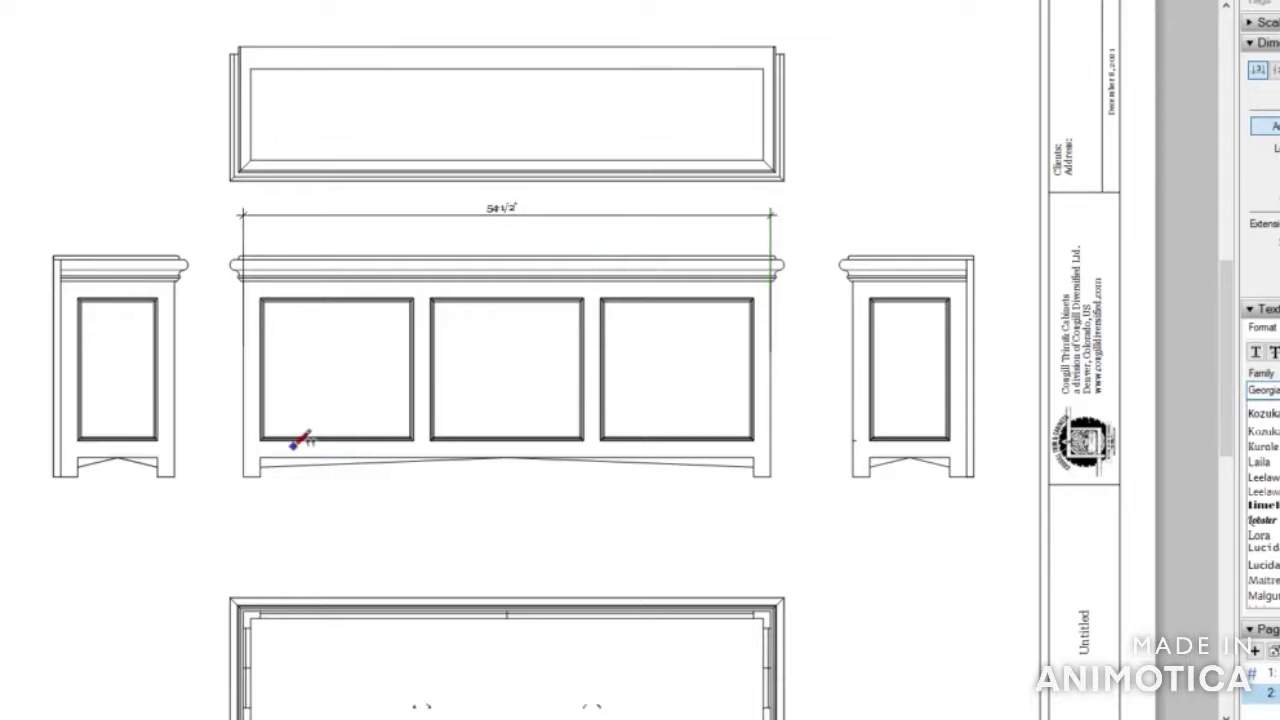
left_click(259, 355)
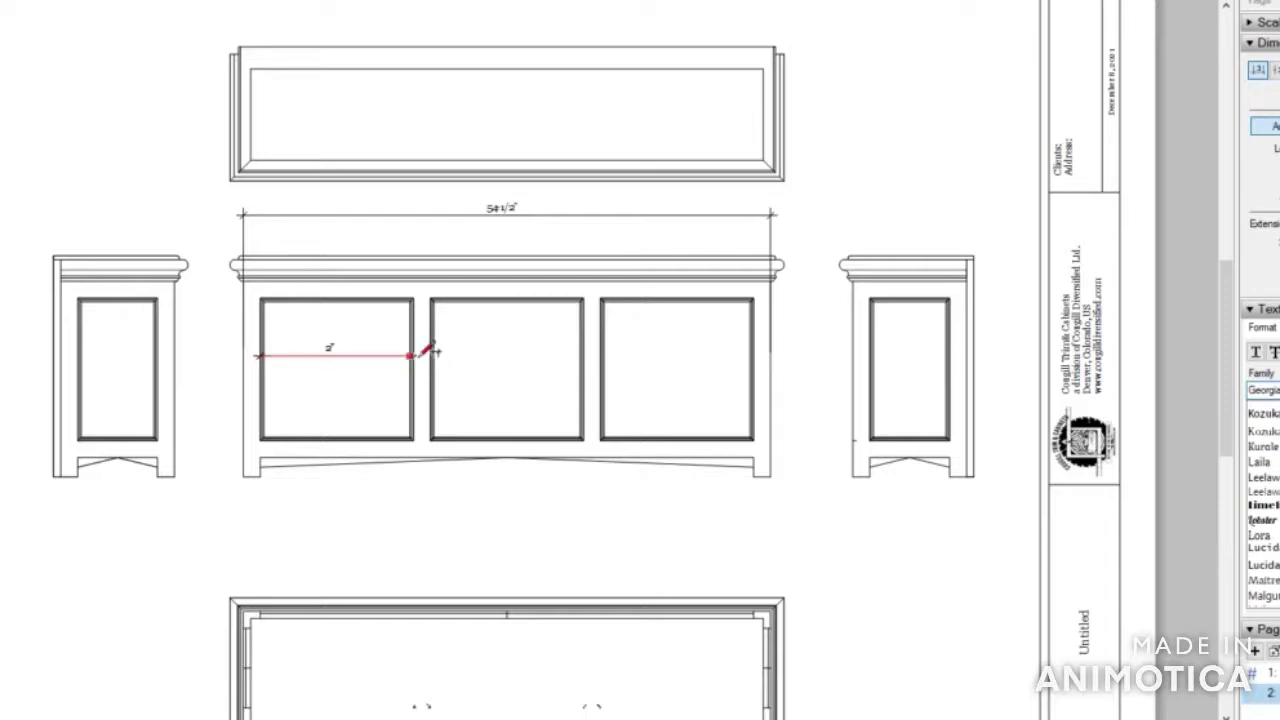
scroll(425, 352, "up", 2)
key("Escape")
Dimension the leftmost panel's outer width on the three-panel elevation, placing the dimension line below the cabinet's feet
left_click(212, 352)
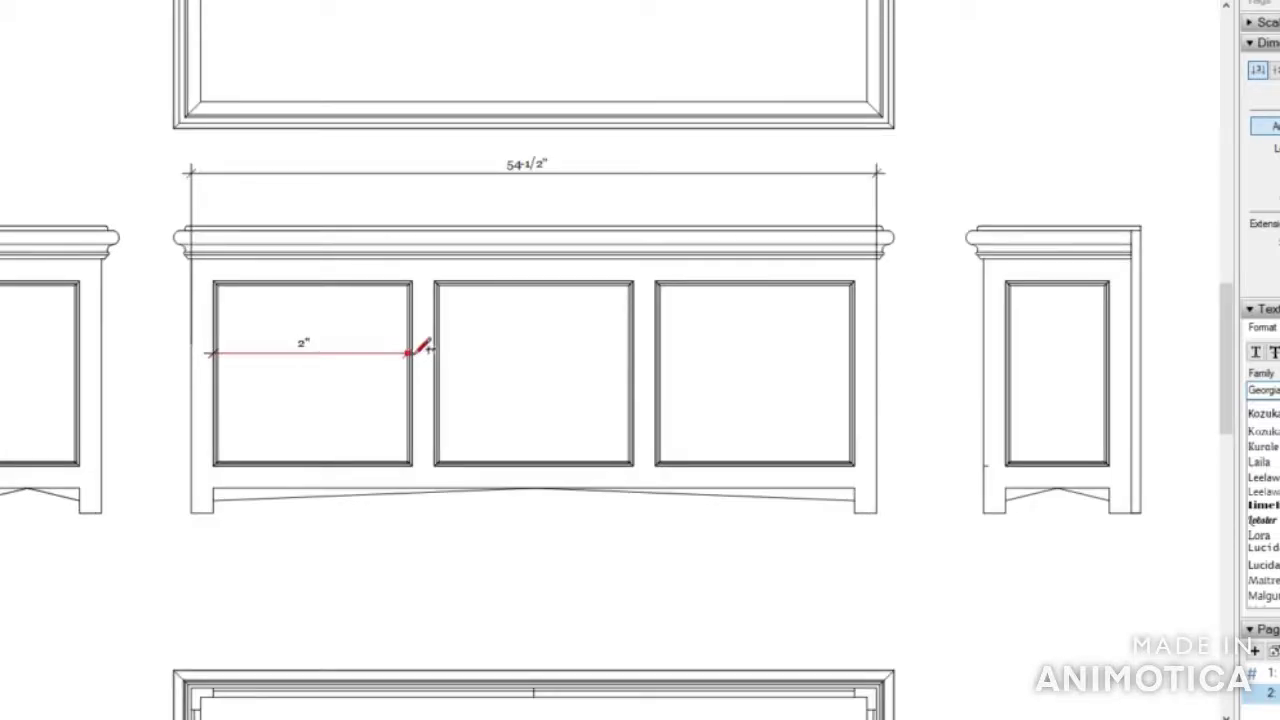
scroll(425, 350, "up", 1)
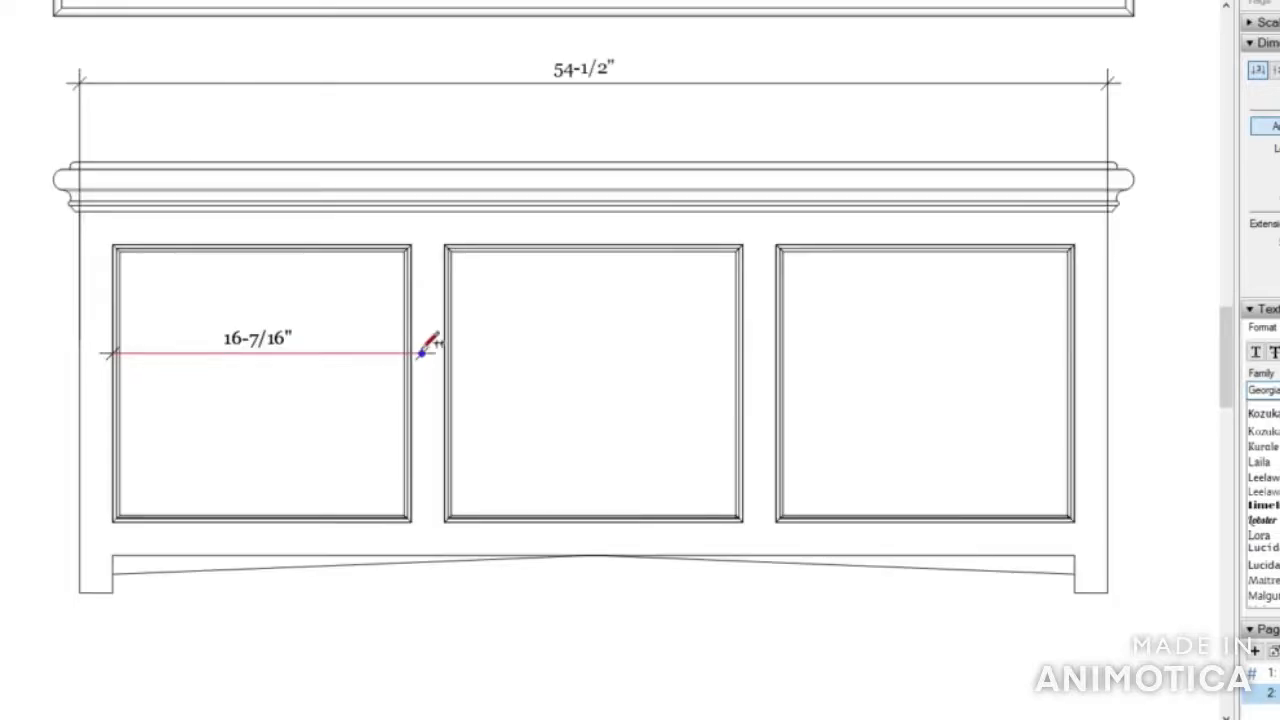
scroll(424, 343, "up", 2)
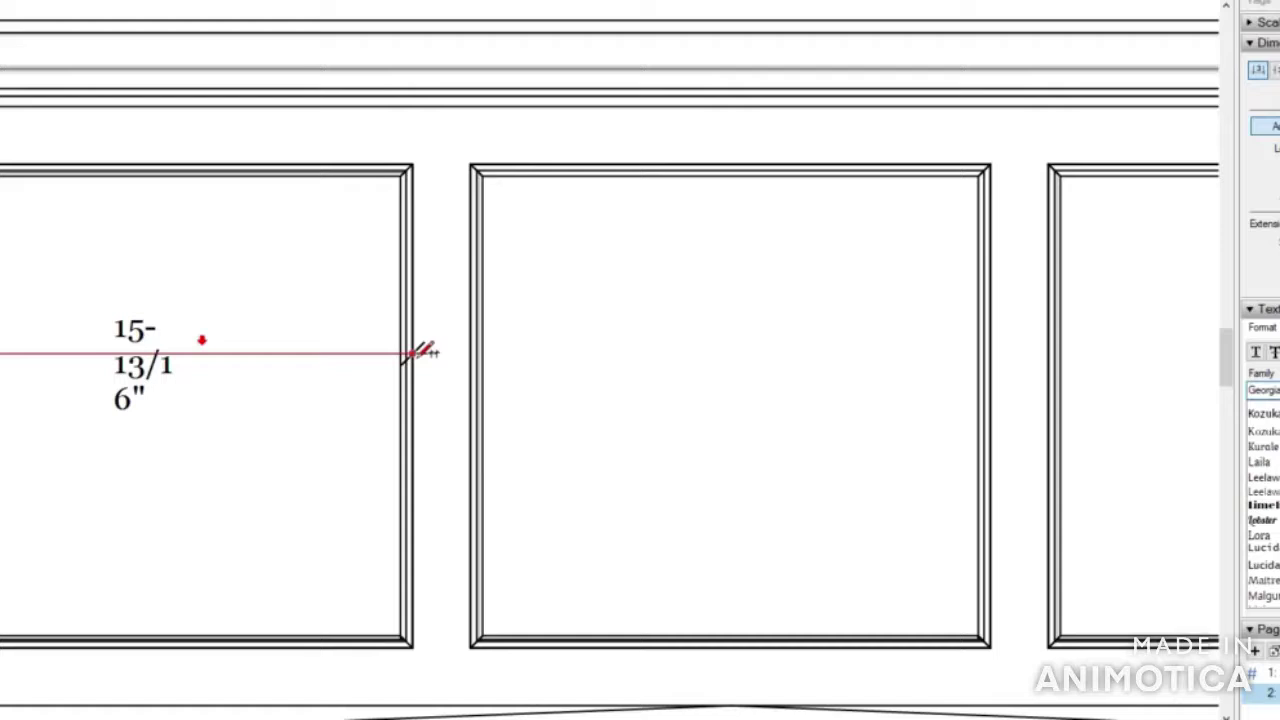
scroll(424, 350, "down", 3)
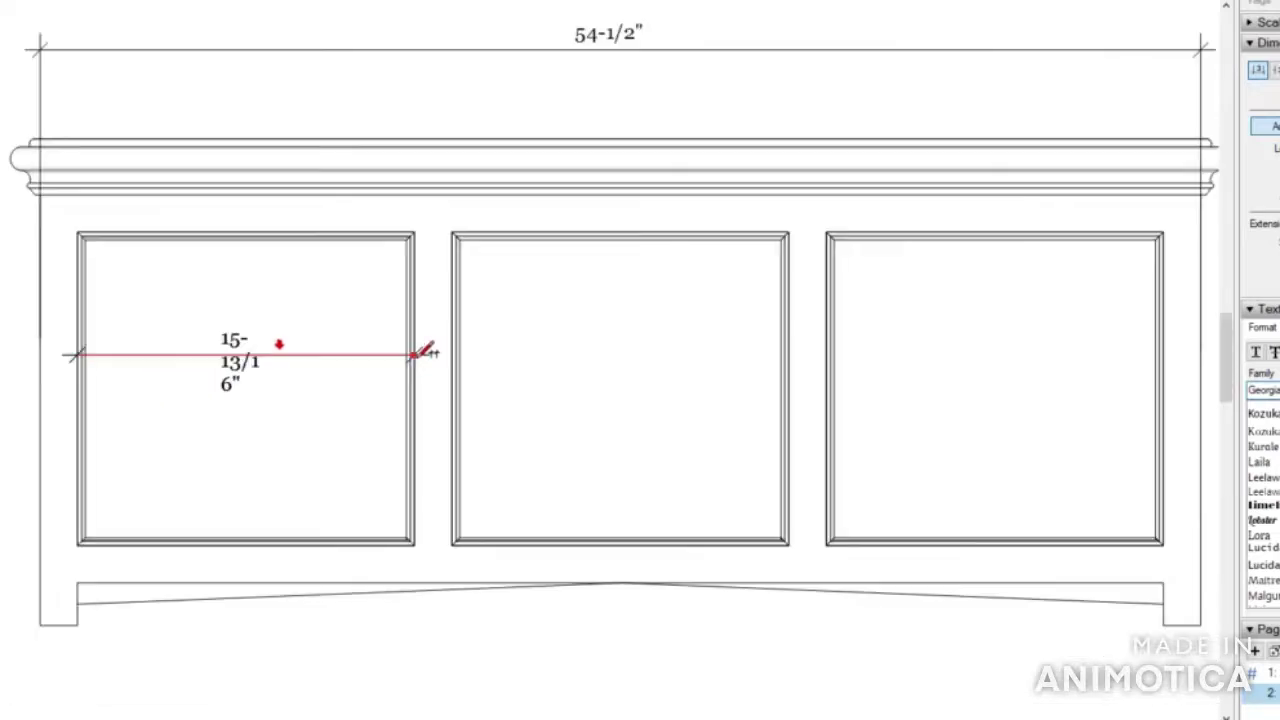
left_click(423, 349)
left_click(342, 640)
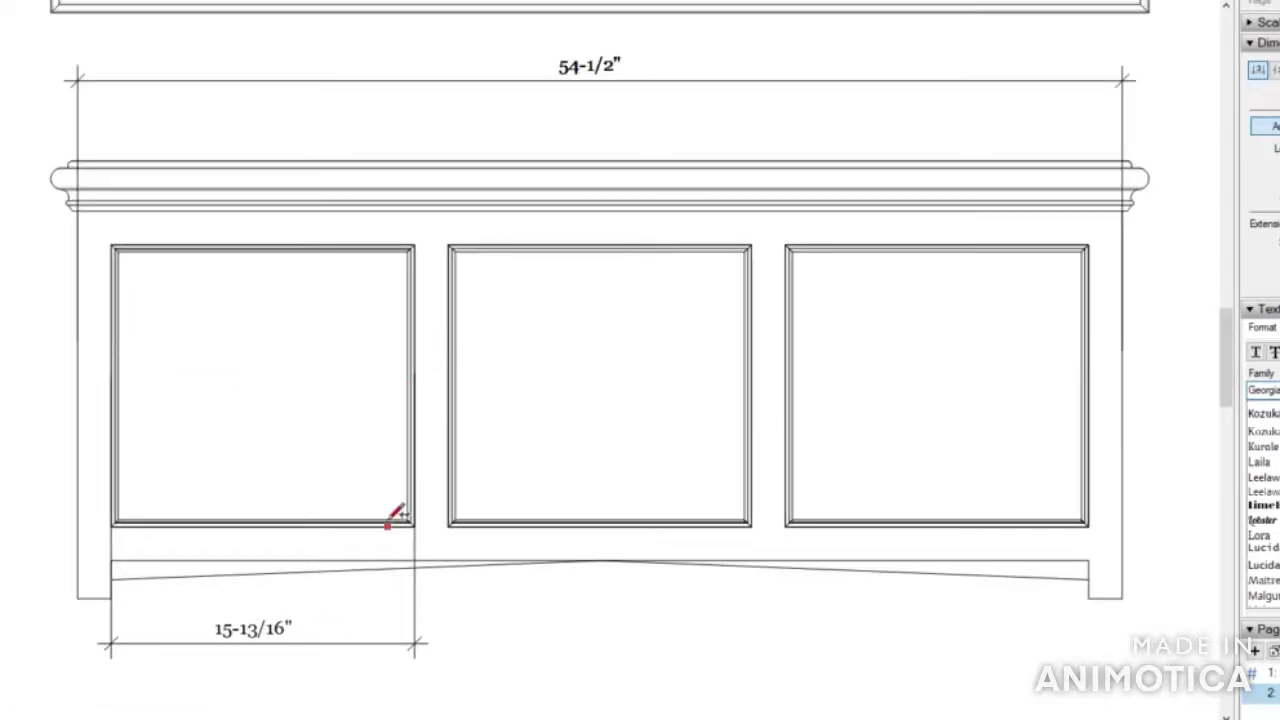
Dimension the width of the left stile on the three-panel elevation, placing it just below the panel-width dimension
left_click(78, 360)
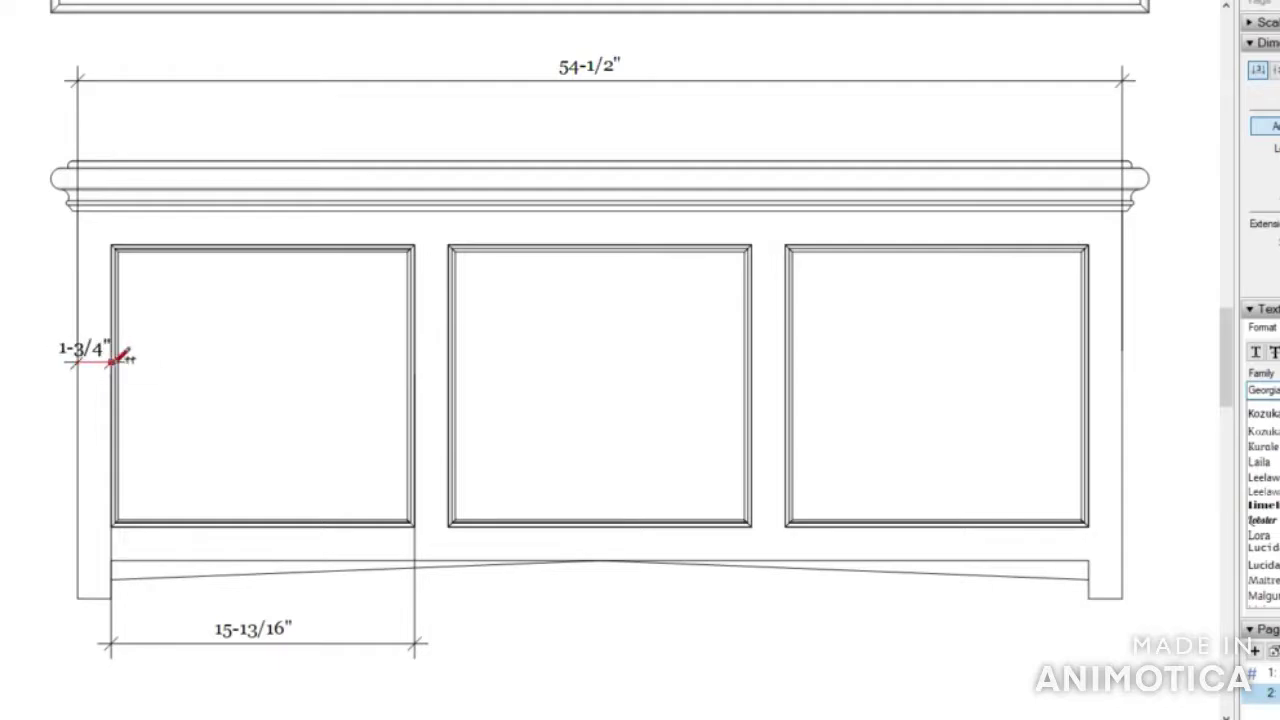
scroll(114, 362, "down", 1)
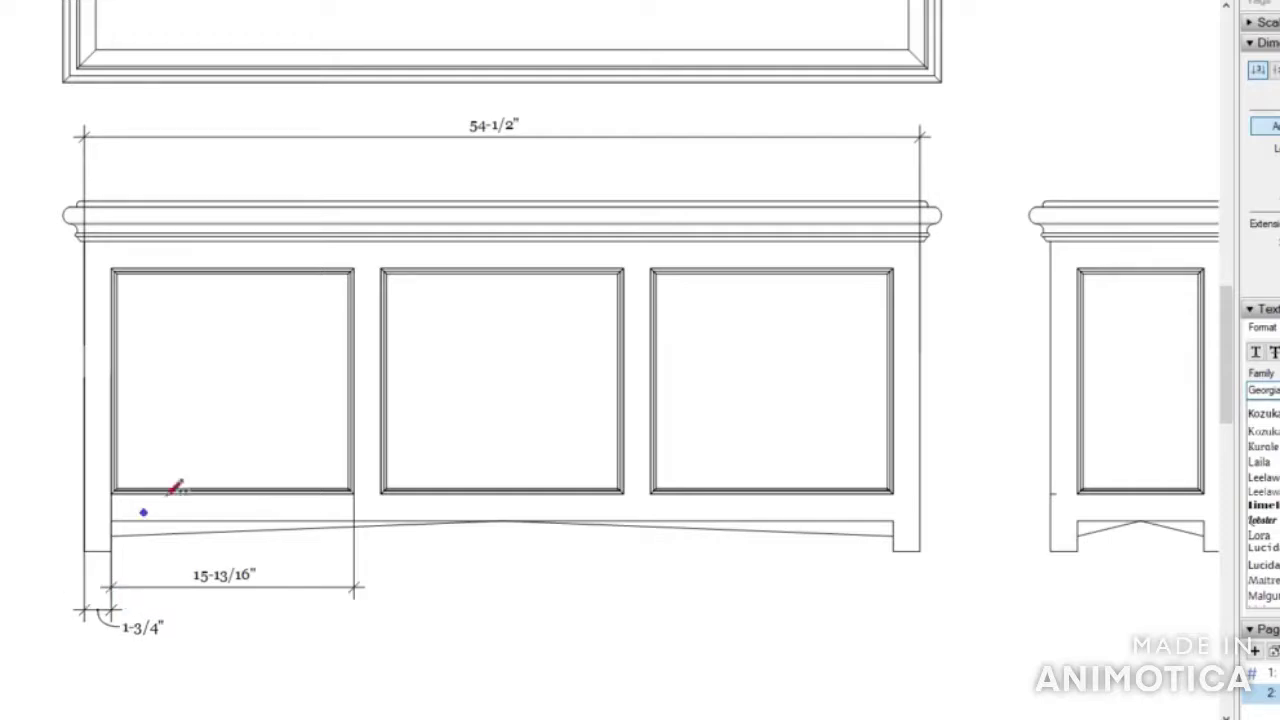
left_click(49, 577)
scroll(166, 522, "down", 1)
scroll(750, 522, "down", 1)
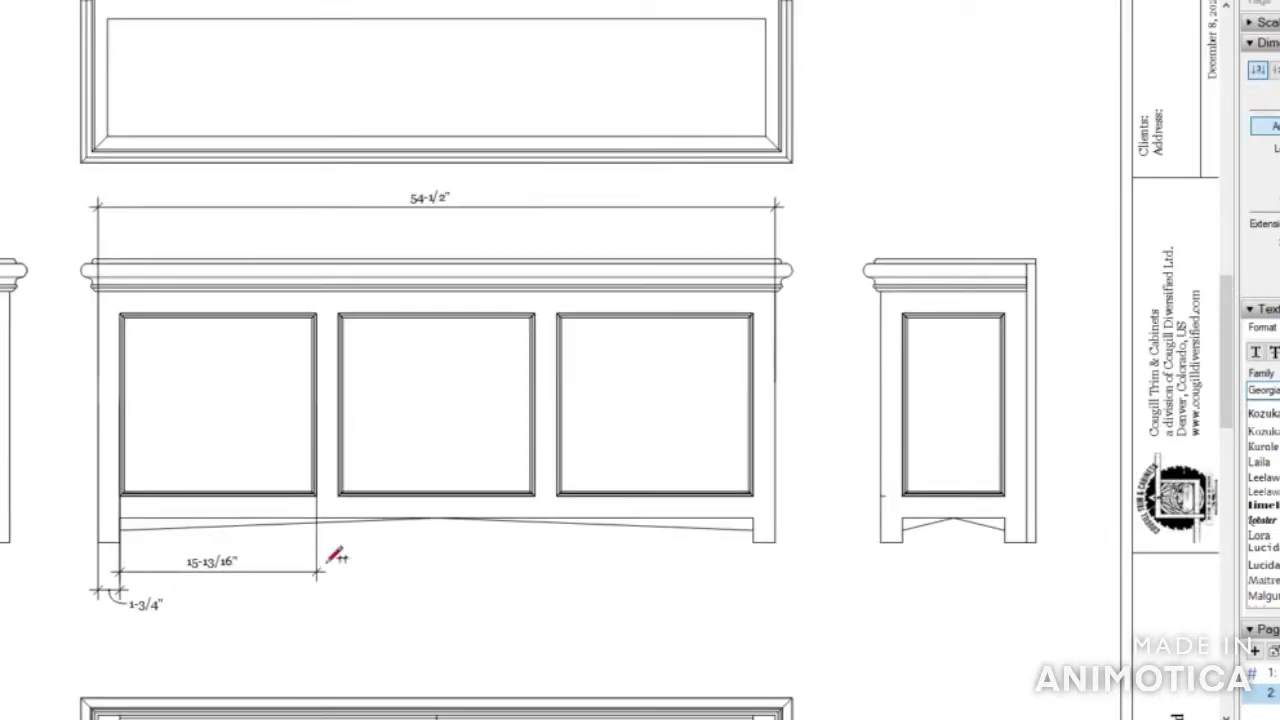
Dimension the left foot's height below the bottom rail on the three-panel elevation, placing the line to the left of the cabinet
scroll(90, 538, "up", 3)
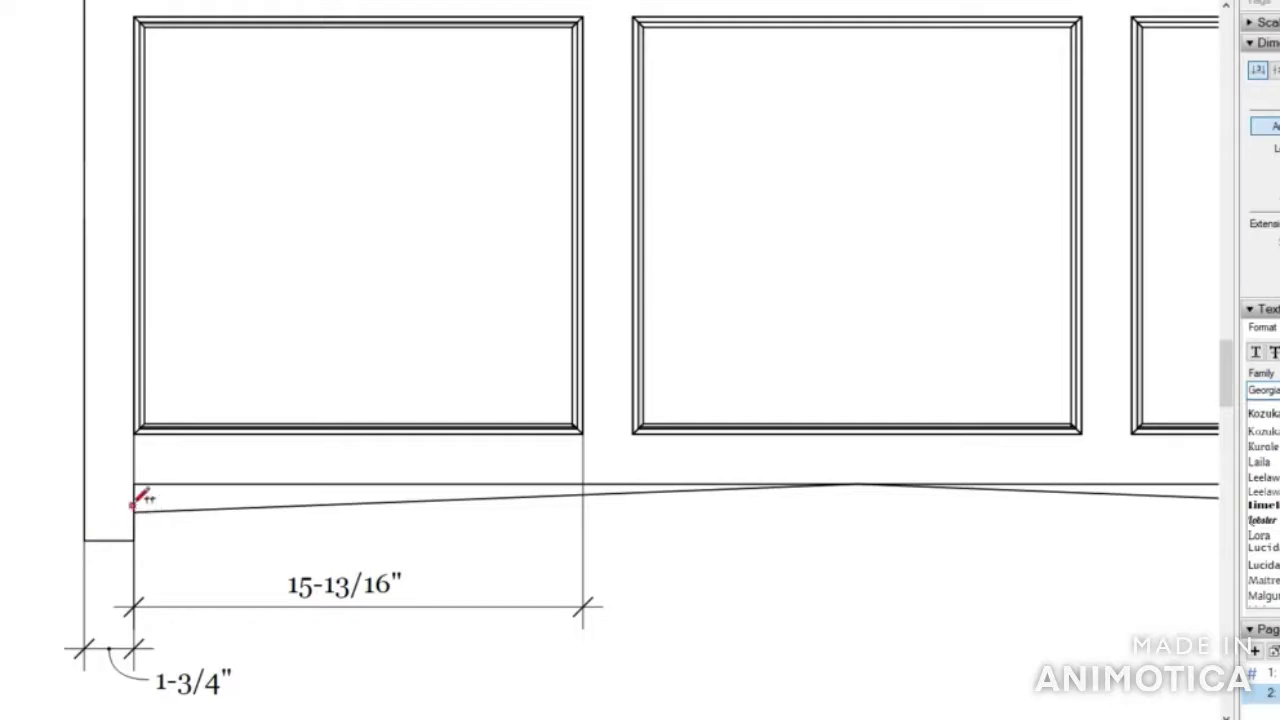
left_click(135, 486)
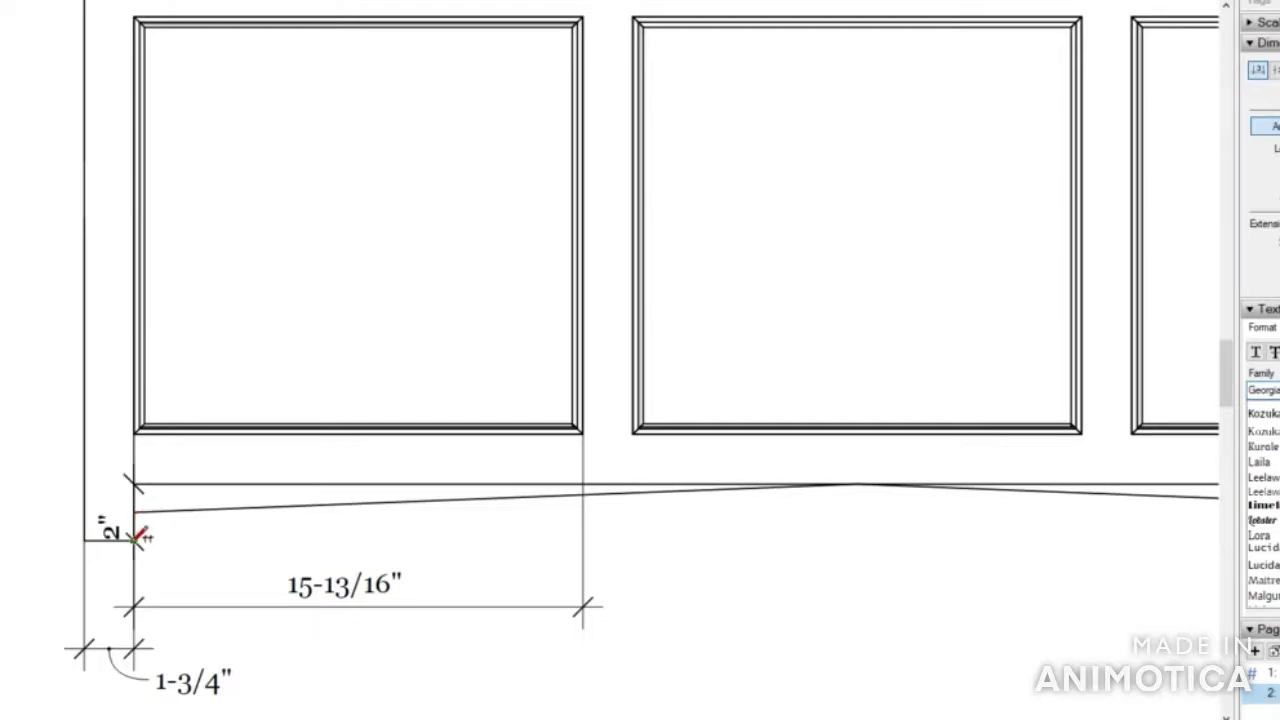
scroll(20, 510, "down", 5)
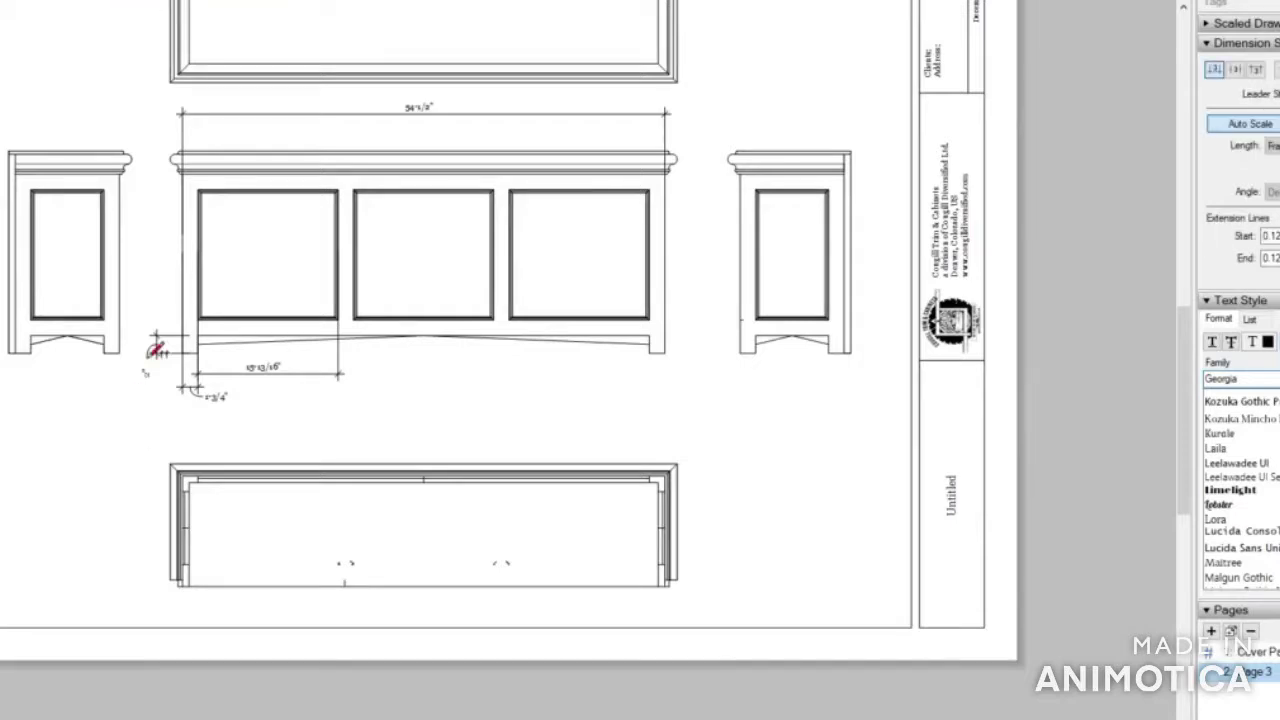
scroll(148, 355, "up", 3)
scroll(214, 326, "up", 2)
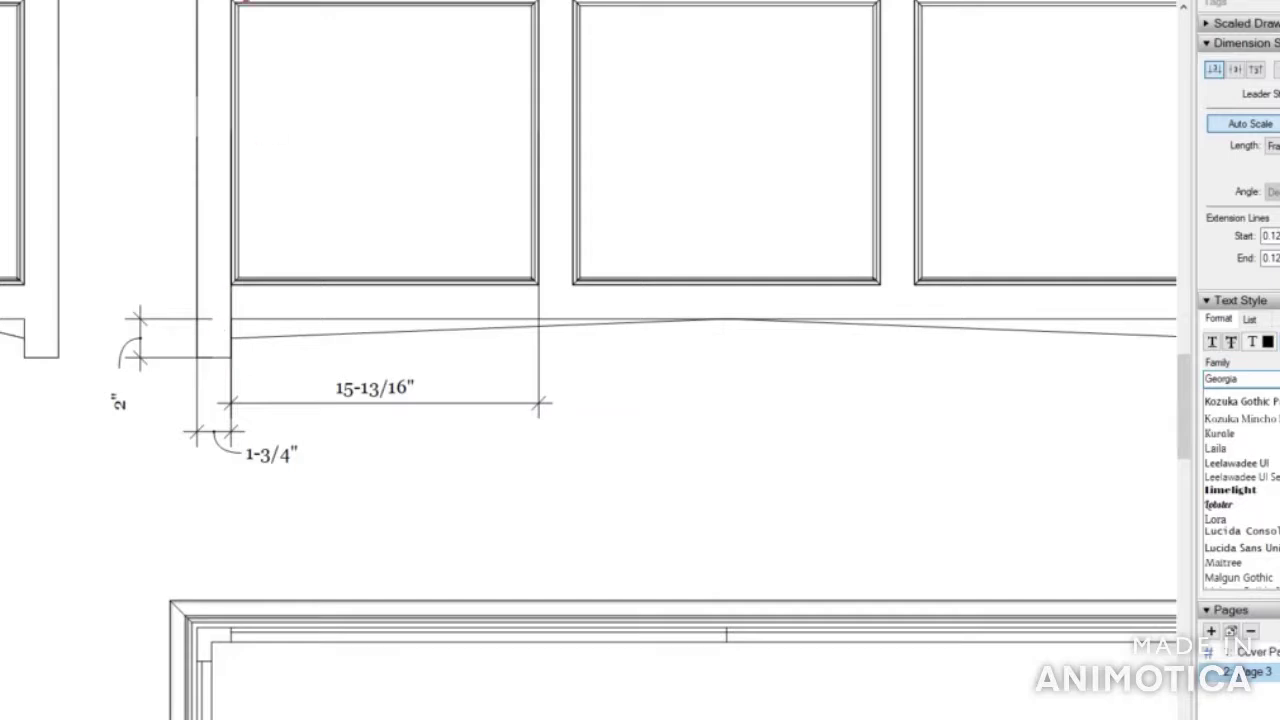
Make the text of the left foot's height dimension horizontal and deselect the dimension
key("space")
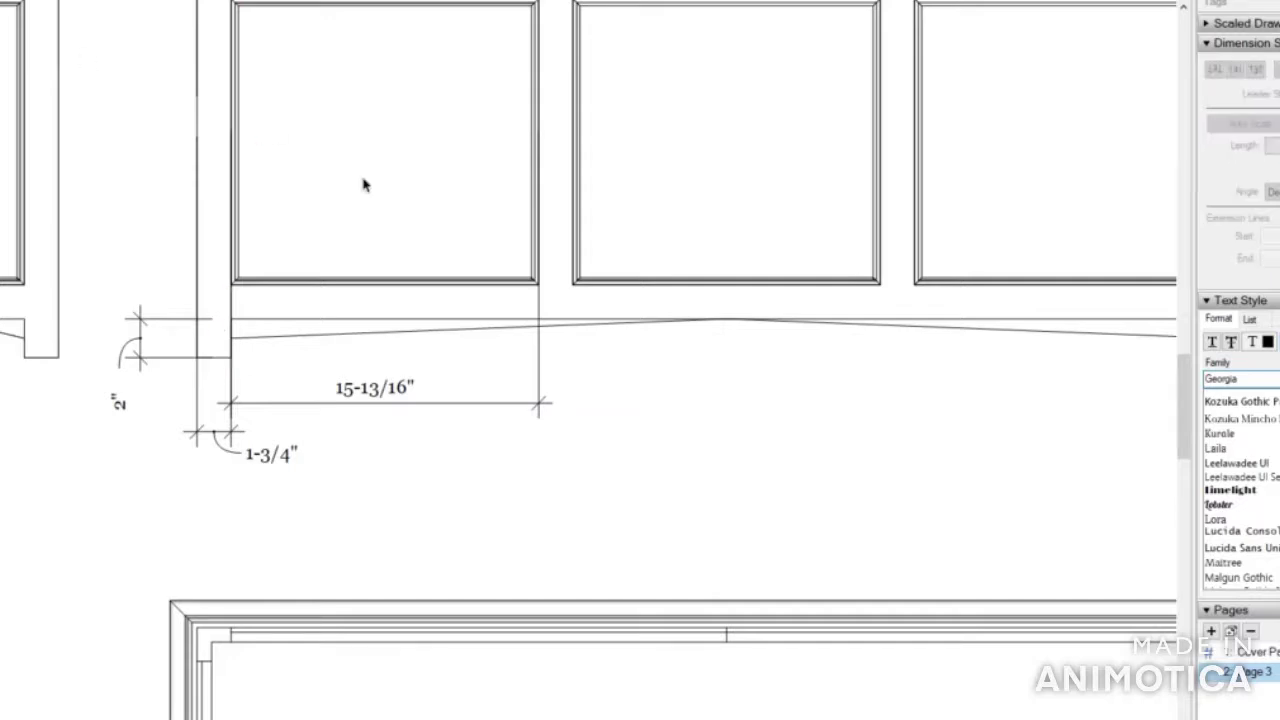
left_click(124, 410)
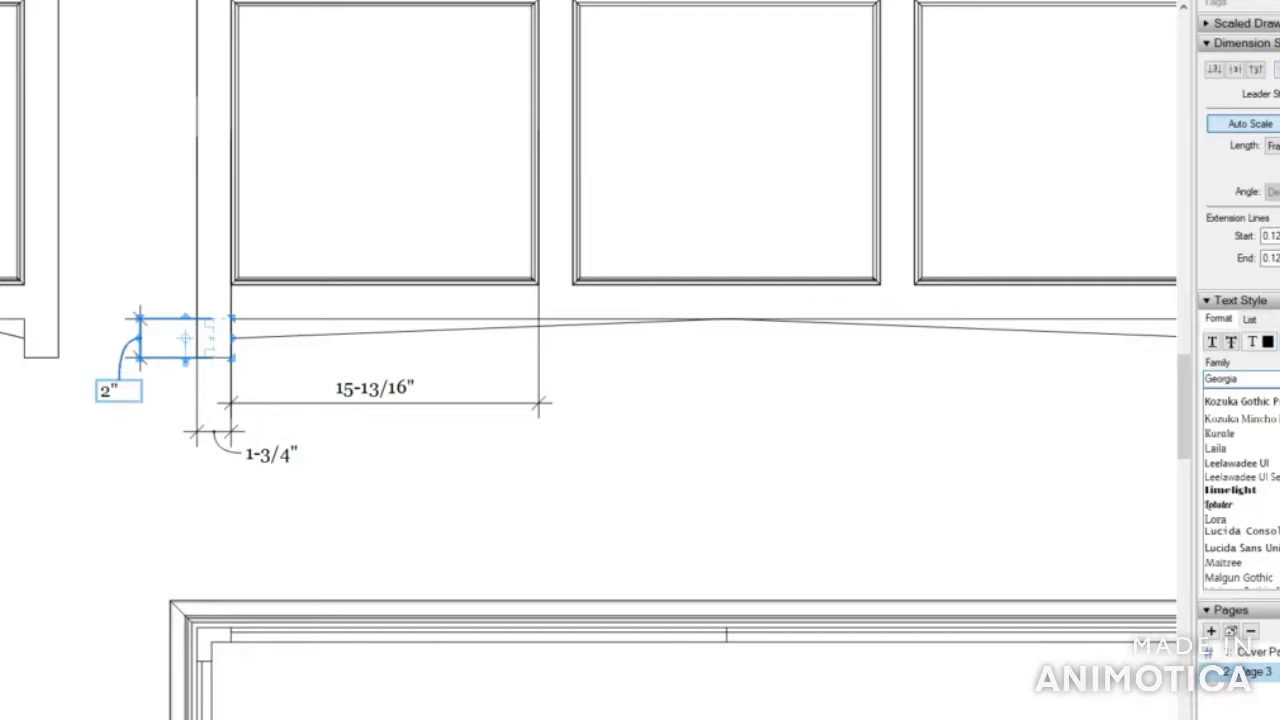
left_click(170, 492)
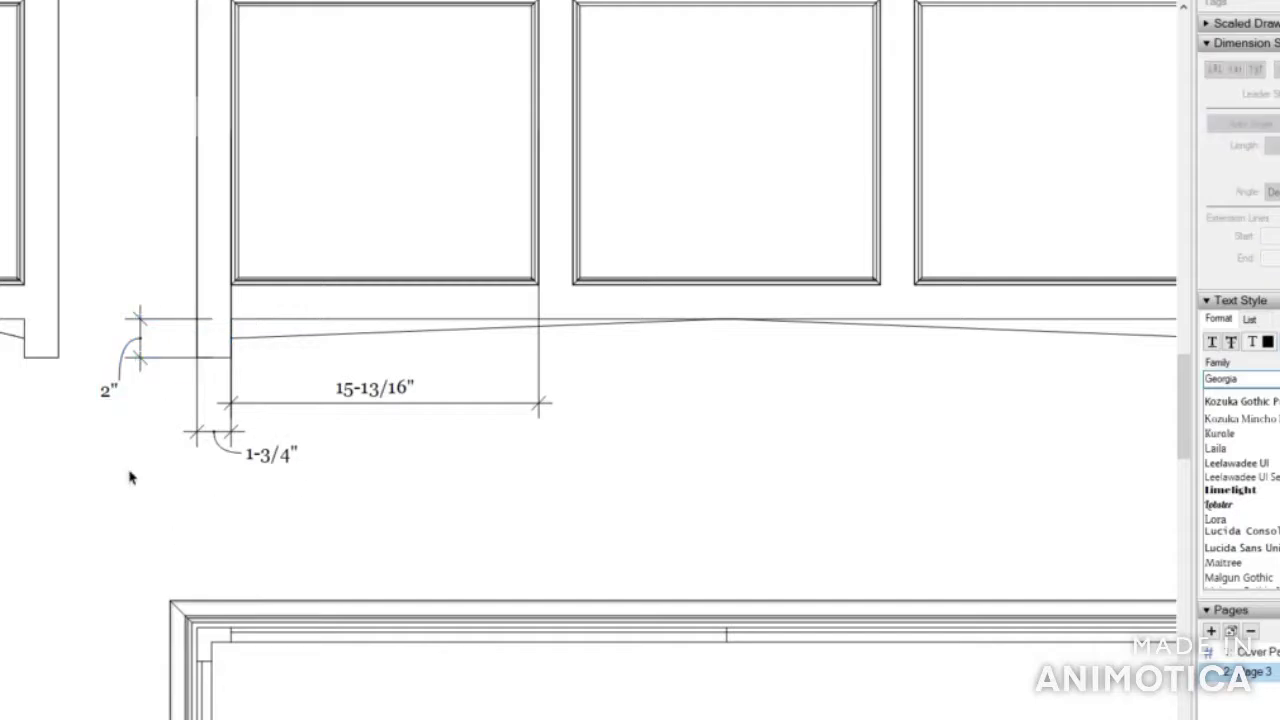
Dimension the width of the arched opening between the feet on the three-panel elevation, placing it below the existing lower dimensions
scroll(140, 476, "down", 2)
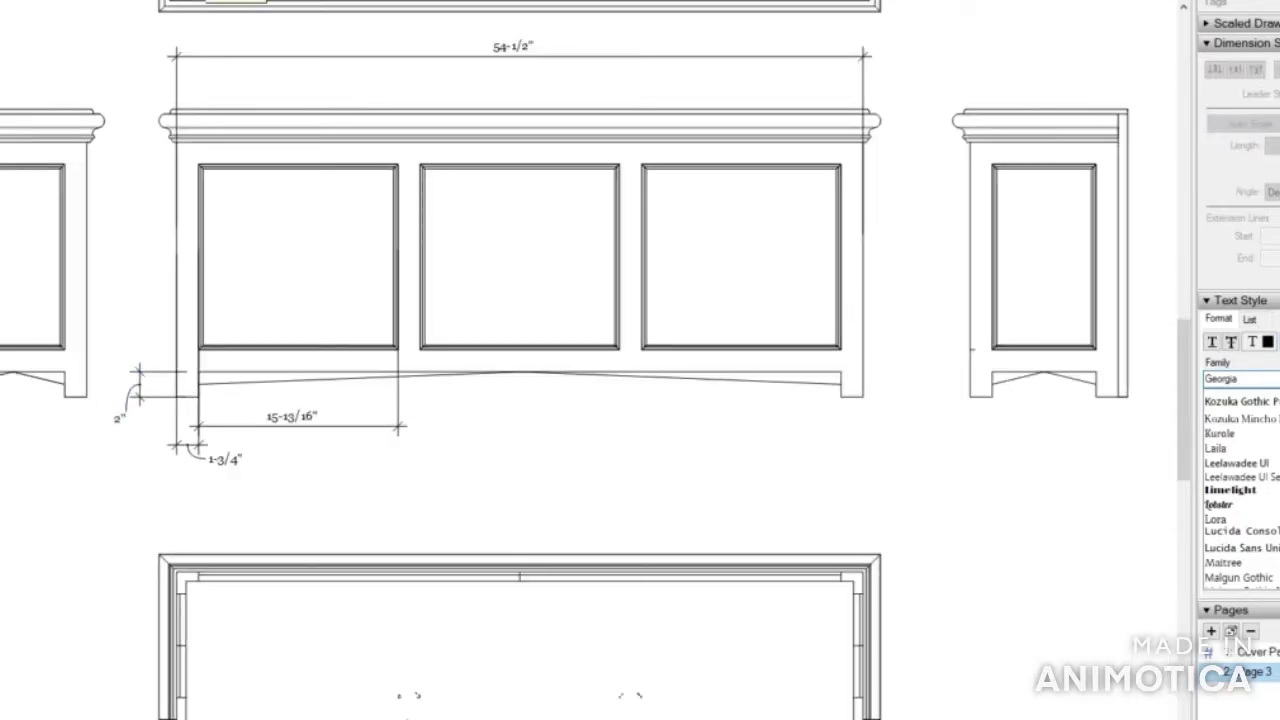
key("d")
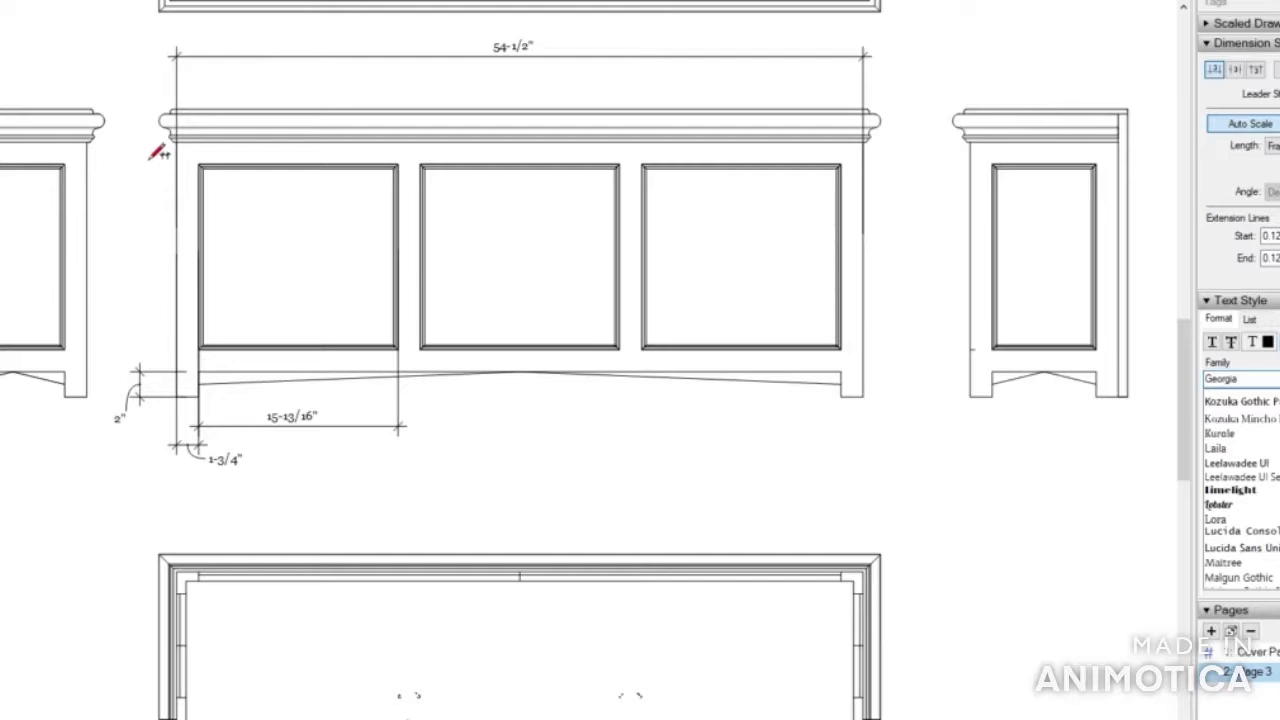
left_click(202, 380)
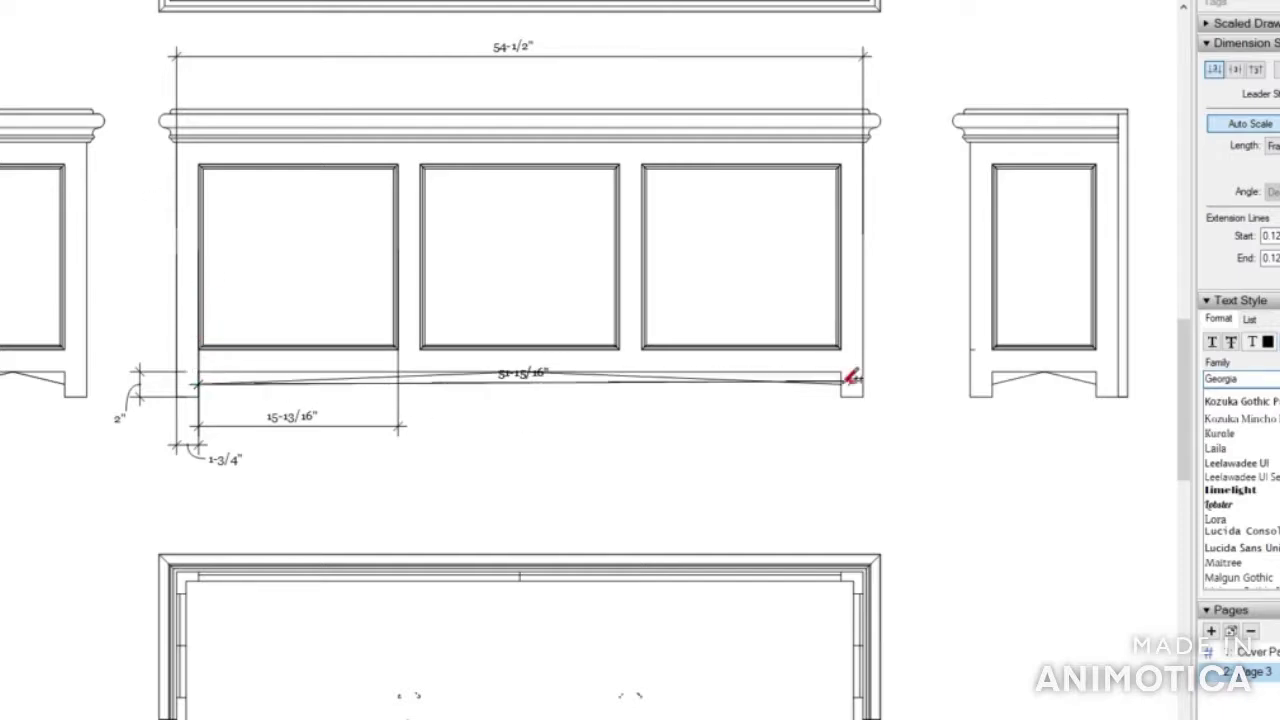
scroll(848, 378, "up", 1)
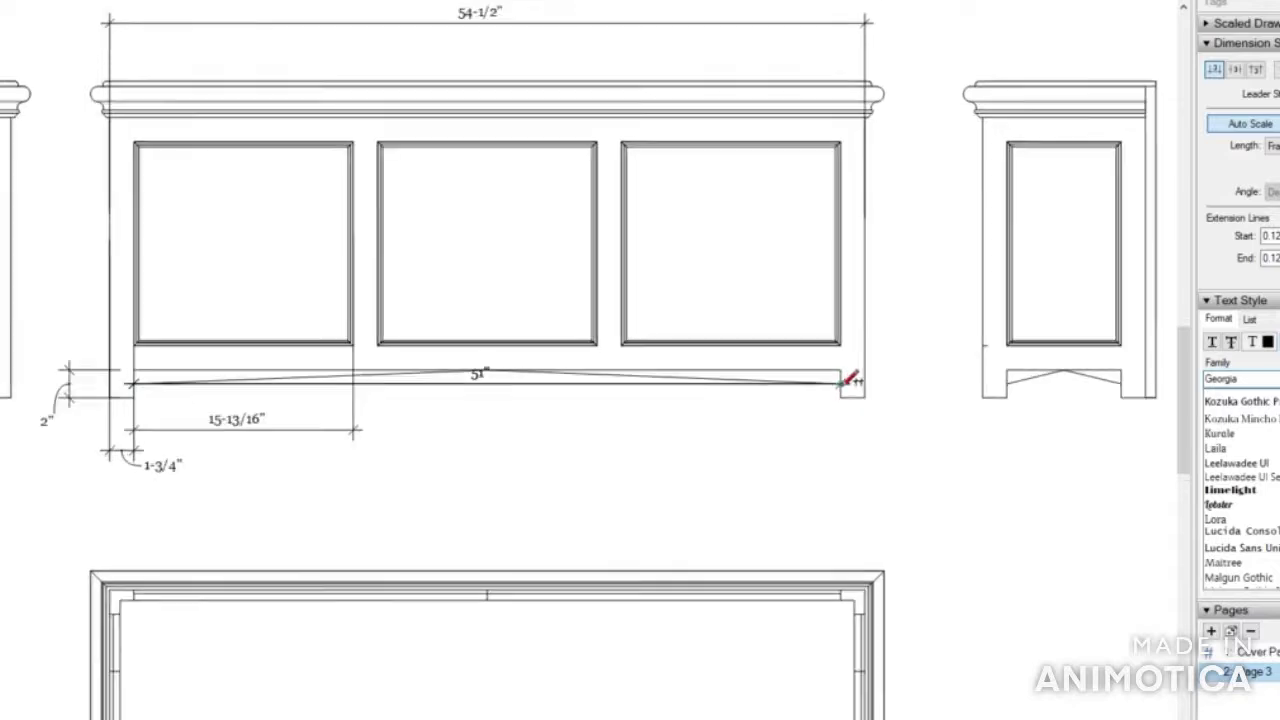
scroll(848, 378, "up", 2)
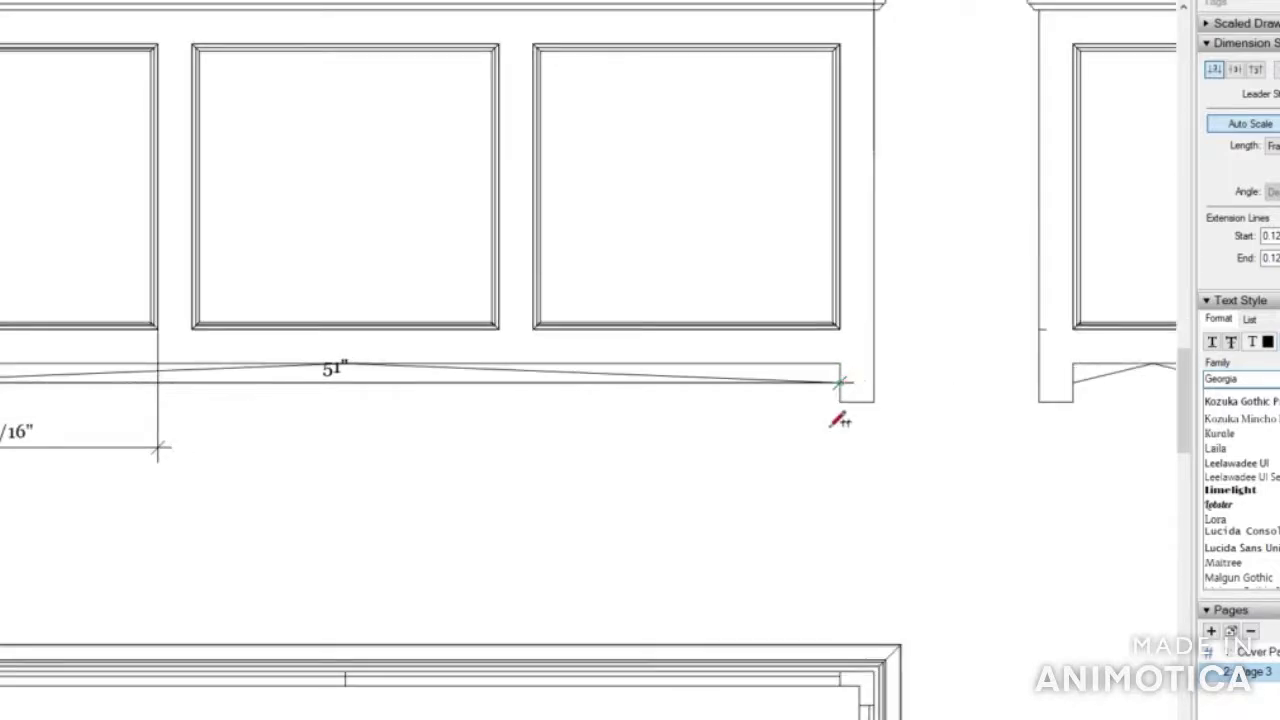
left_click(842, 532)
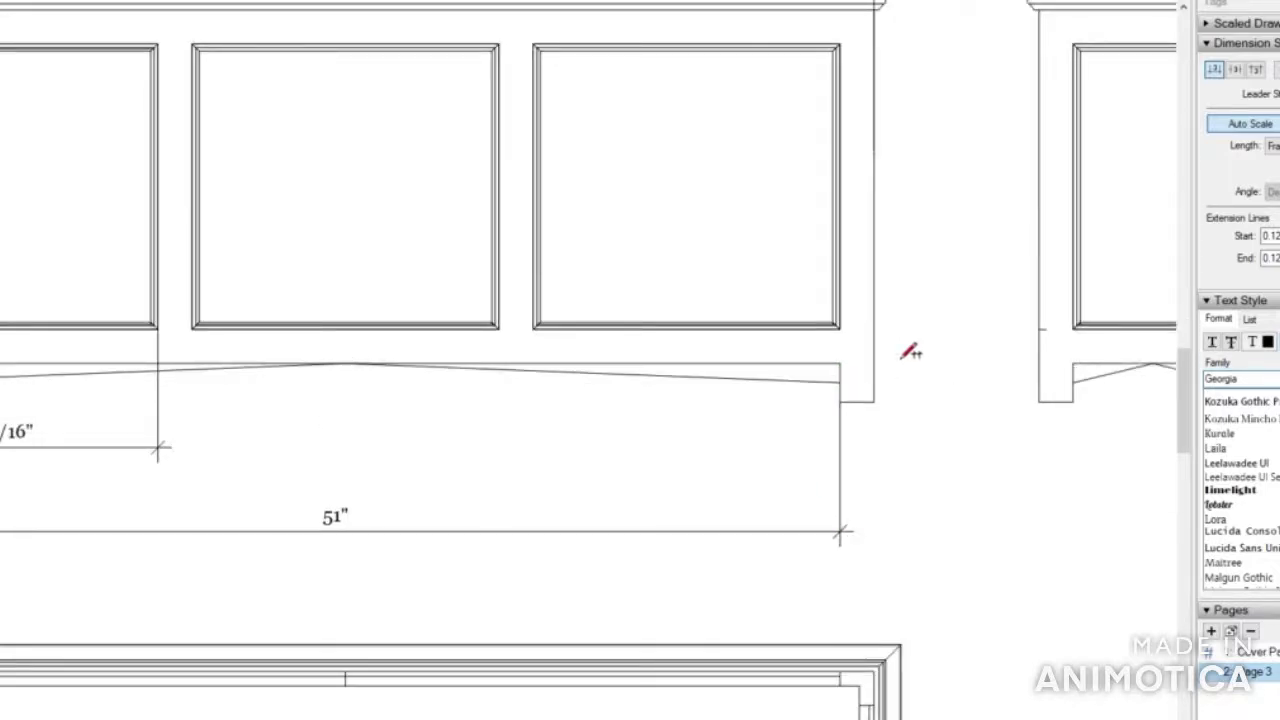
Dimension the body height from the underside of the top moulding to the floor, placing it between the three-panel and right end elevations
scroll(846, 359, "down", 2)
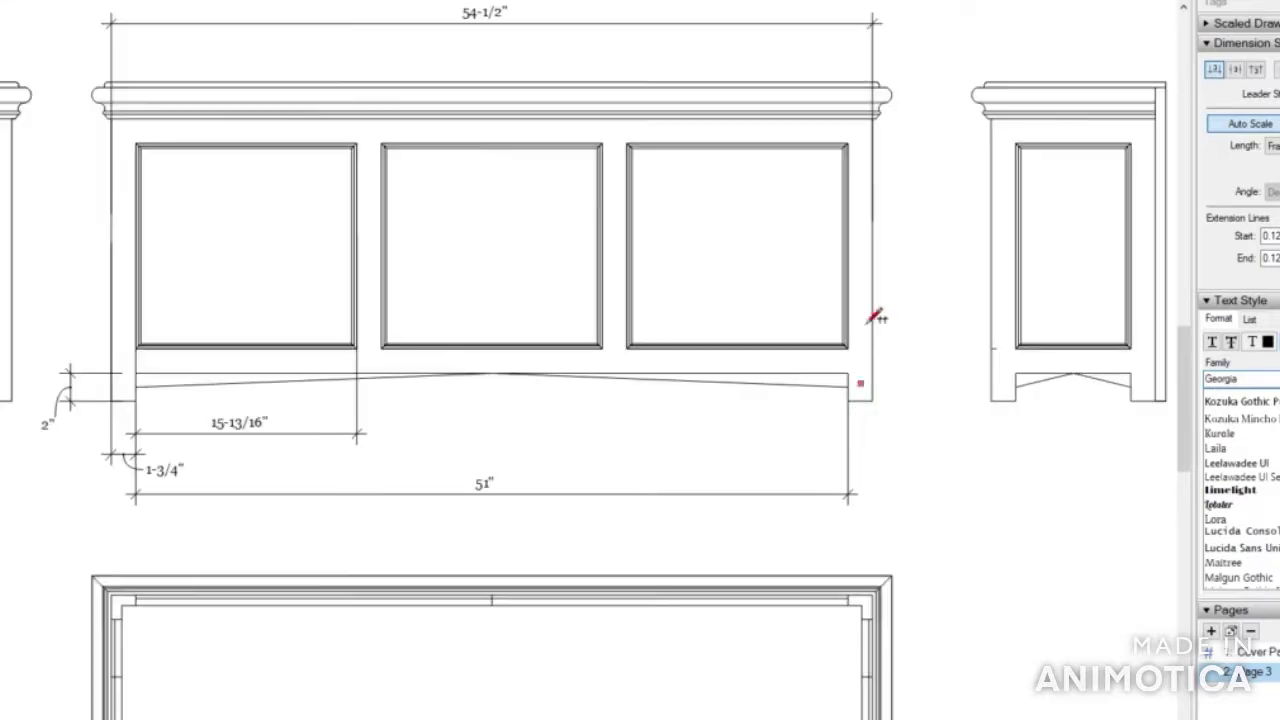
left_click(873, 114)
left_click(873, 398)
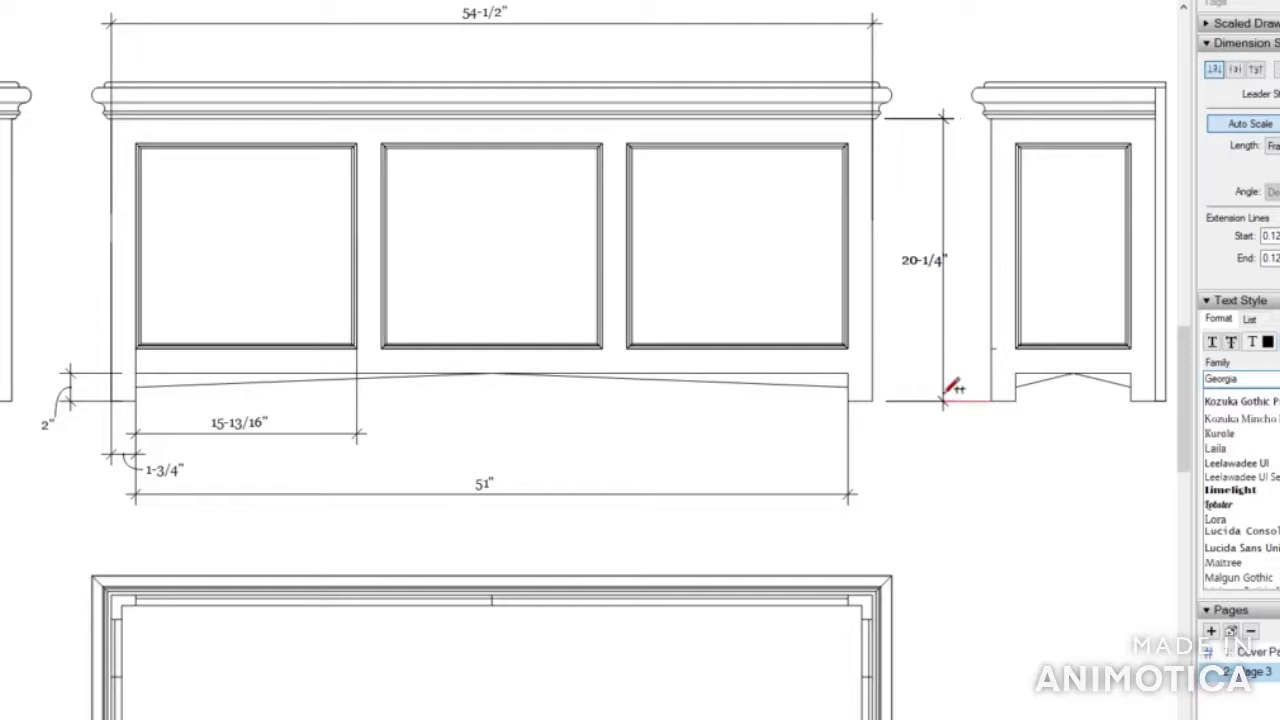
left_click(963, 388)
Dimension the panel's height on the right end elevation, placing the dimension line just outside the cabinet's left edge
scroll(990, 350, "up", 1)
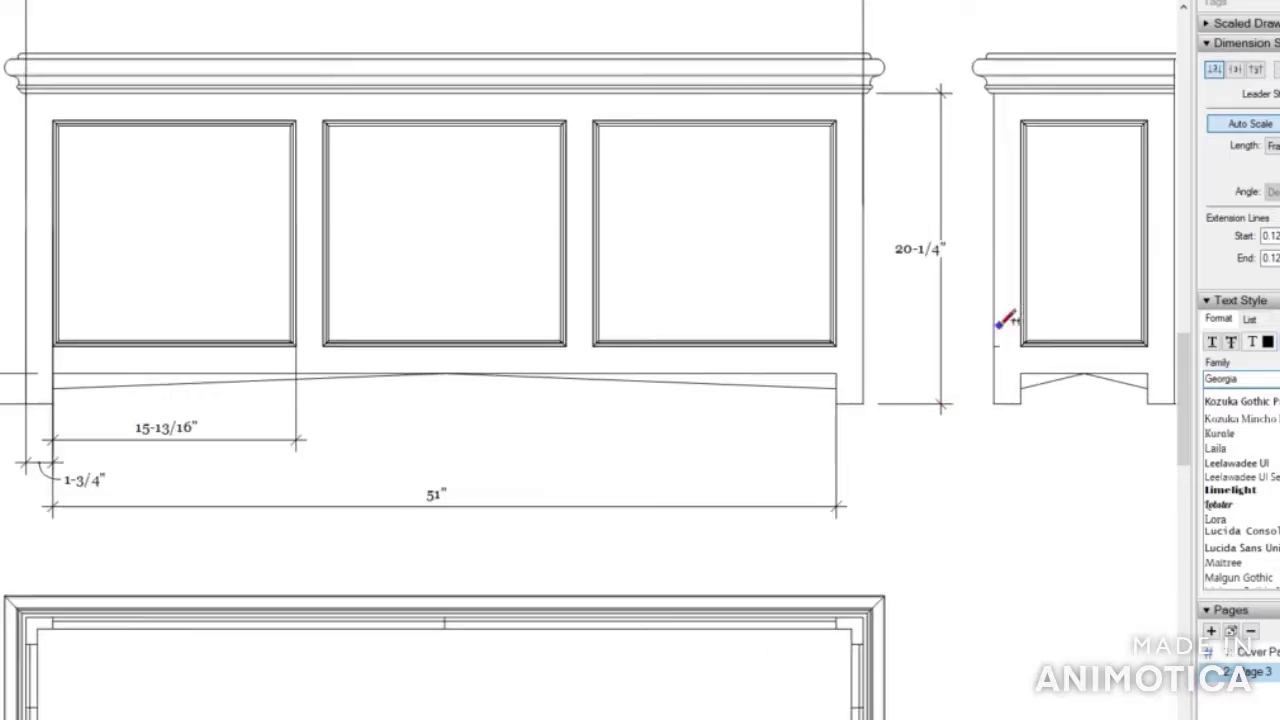
scroll(400, 172, "down", 2)
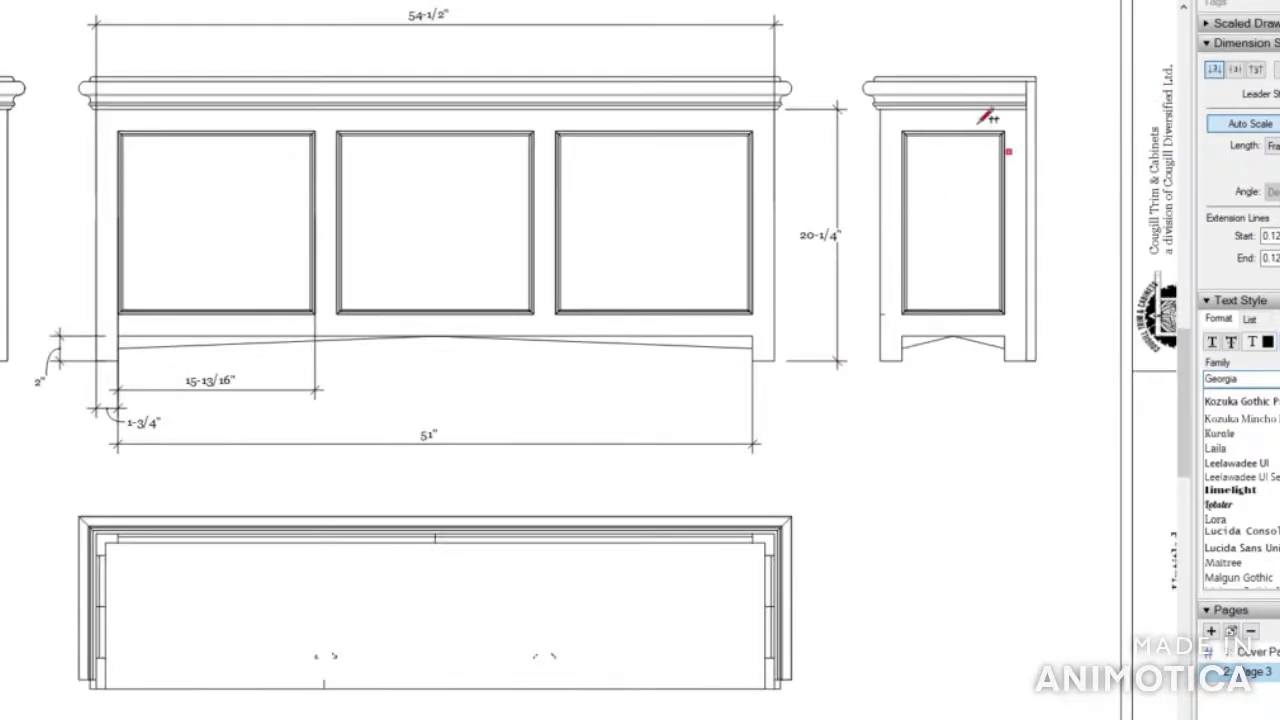
scroll(960, 112, "up", 1)
scroll(858, 120, "up", 2)
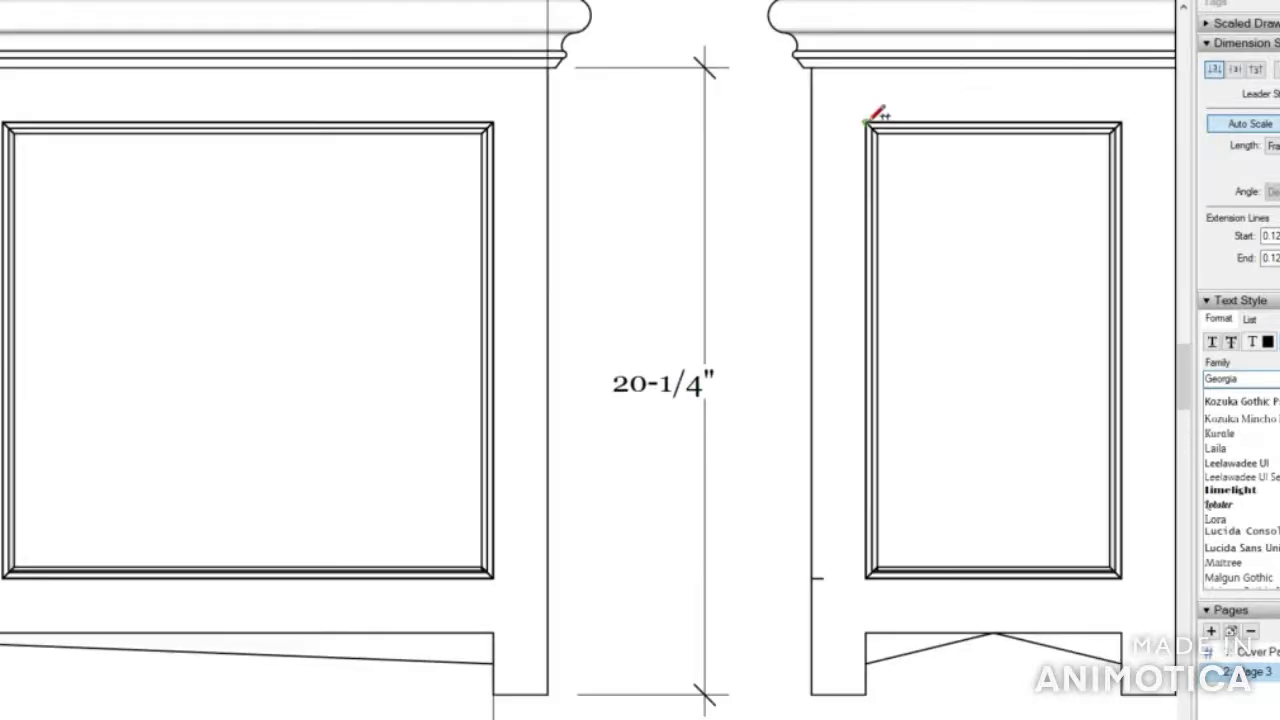
left_click(866, 122)
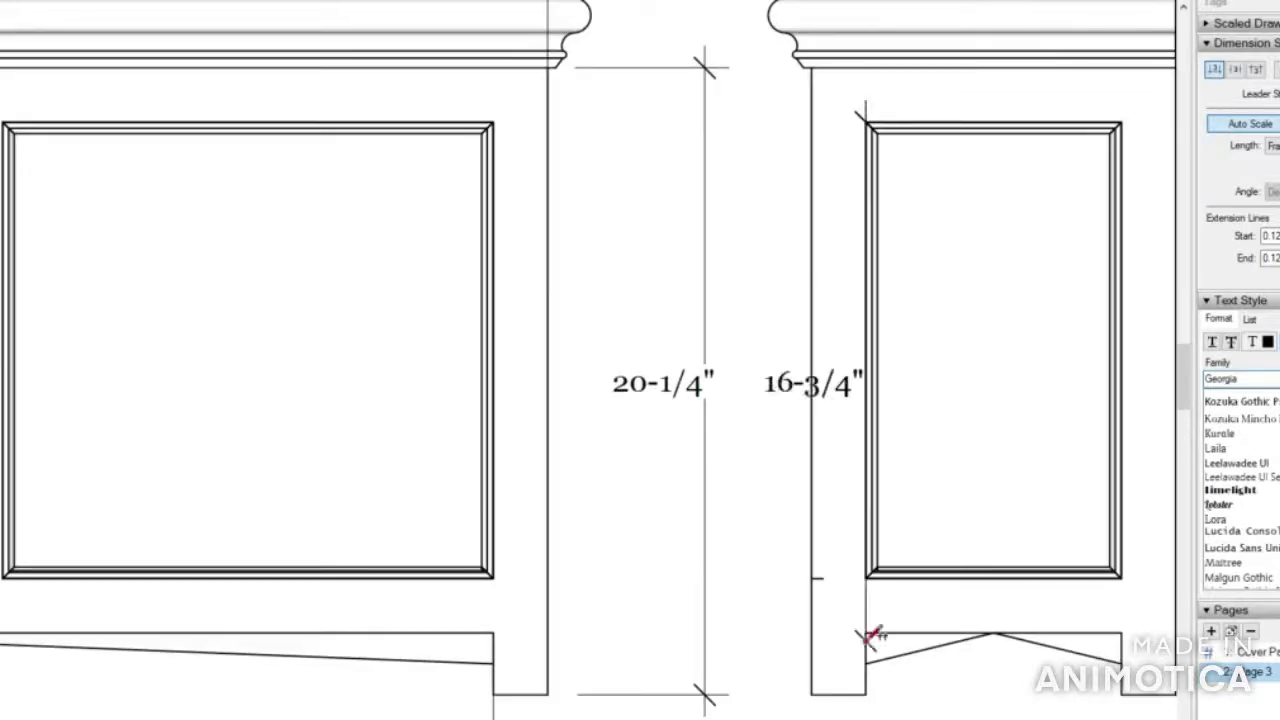
left_click(868, 577)
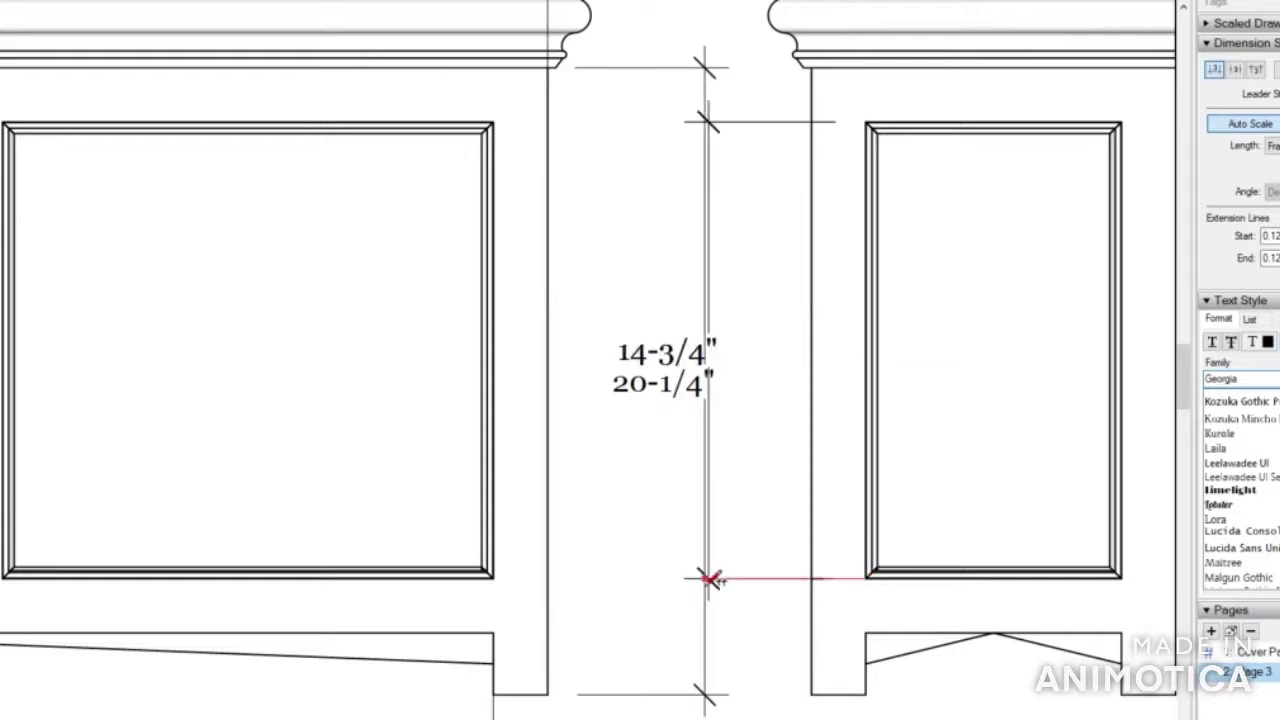
left_click(800, 515)
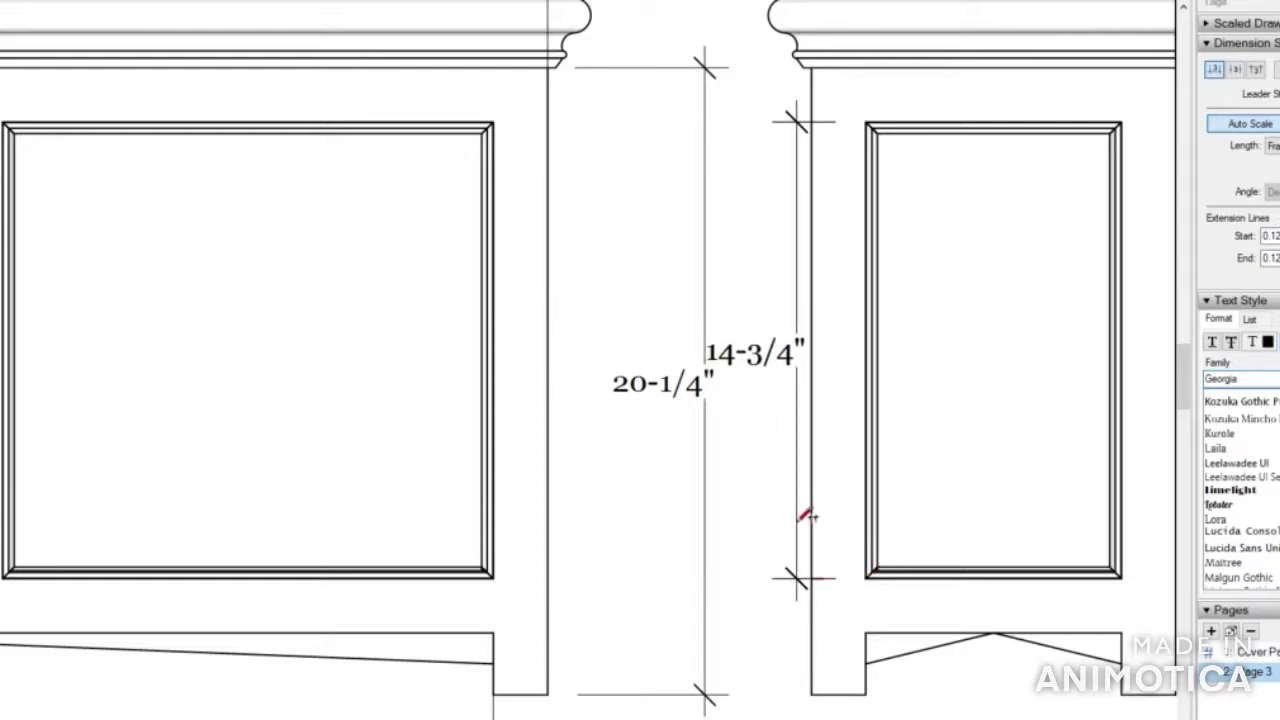
Dimension the panel's width on the right end elevation, placing the dimension line below the feet
left_click(866, 124)
left_click(1121, 122)
scroll(1121, 119, "down", 3)
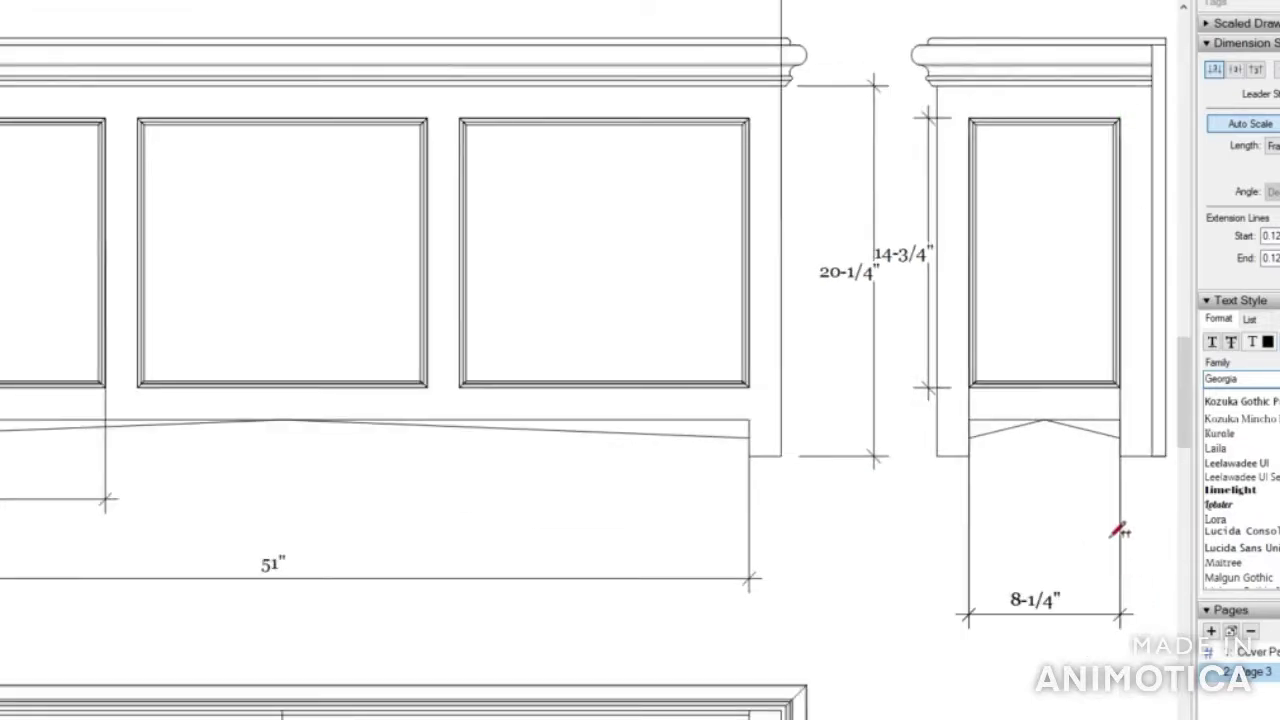
left_click(1110, 480)
scroll(1043, 400, "up", 4)
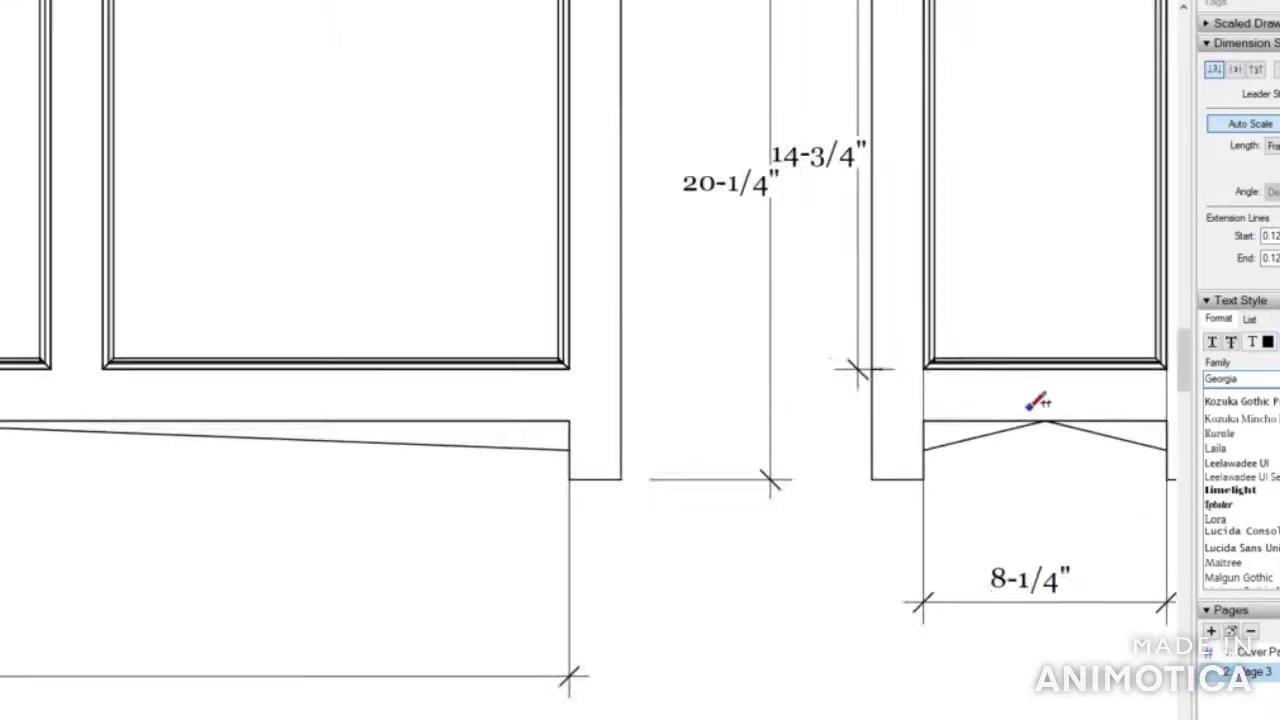
left_click(882, 424)
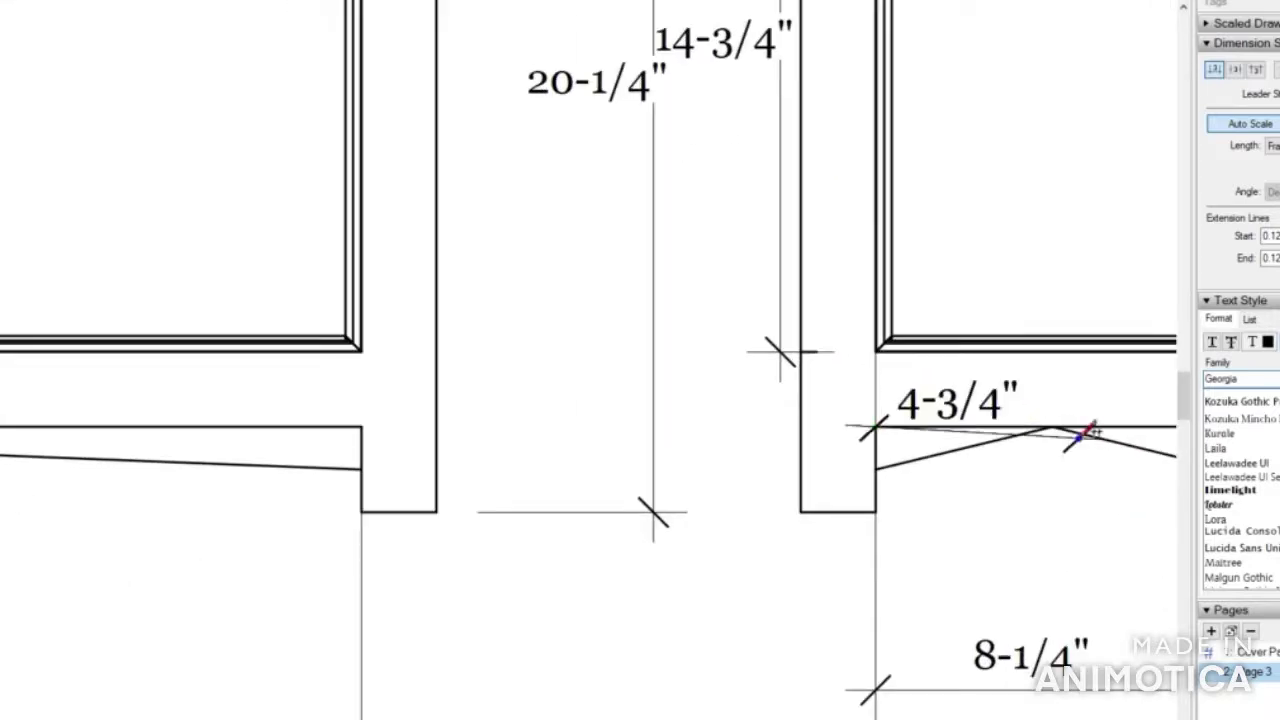
scroll(925, 434, "down", 2)
left_click(1117, 432)
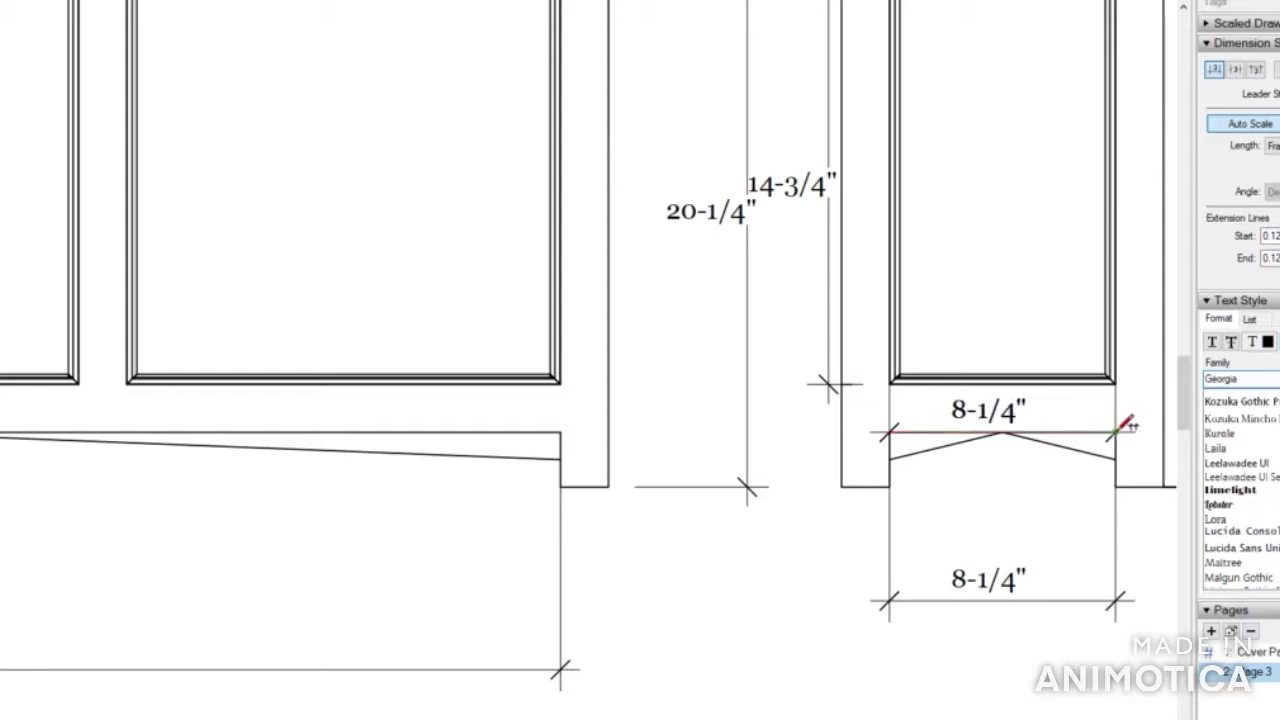
key("Escape")
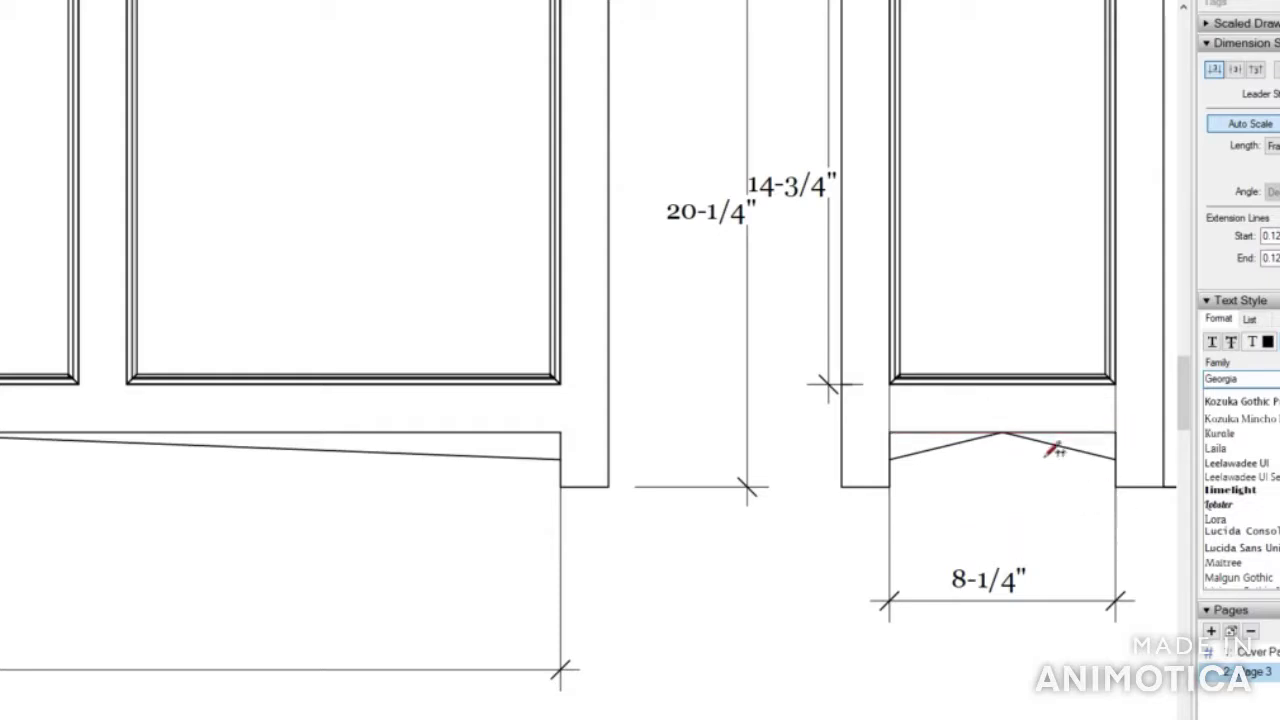
Dimension the height of the crown moulding below the top board, placing it between the left end and three-panel elevations
scroll(742, 483, "down", 4)
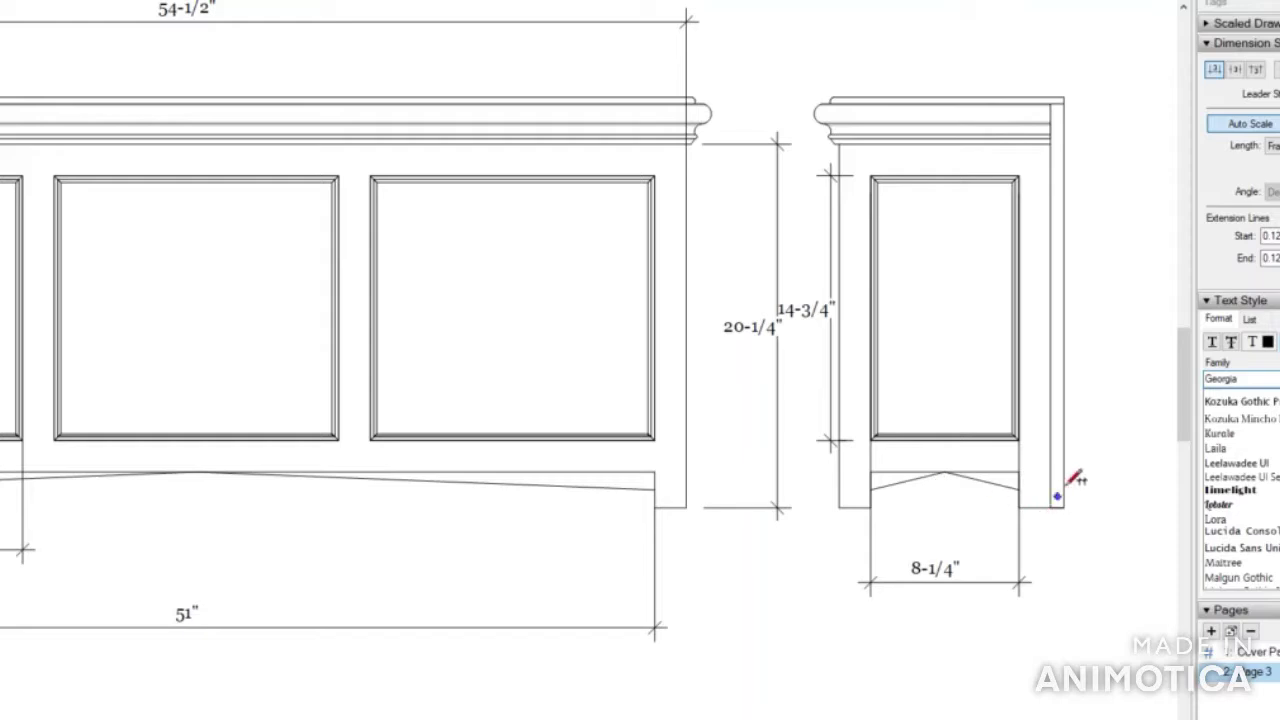
scroll(1066, 495, "down", 1)
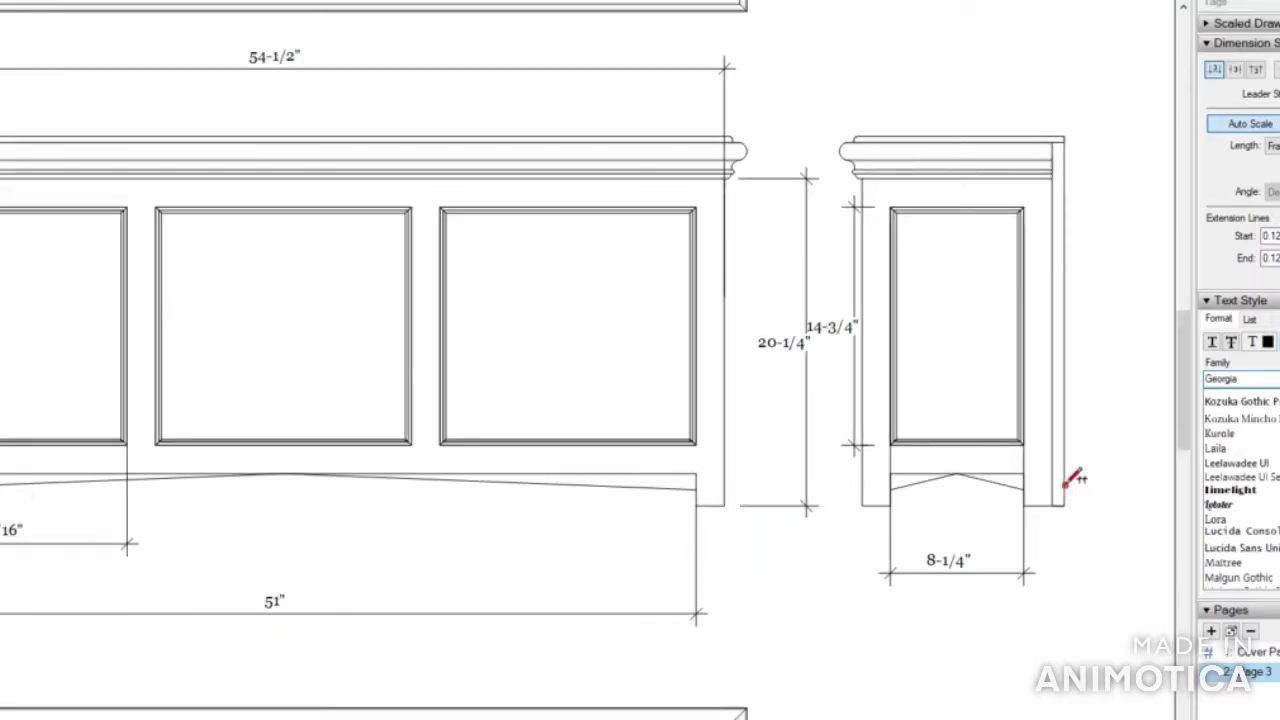
scroll(1066, 484, "down", 2)
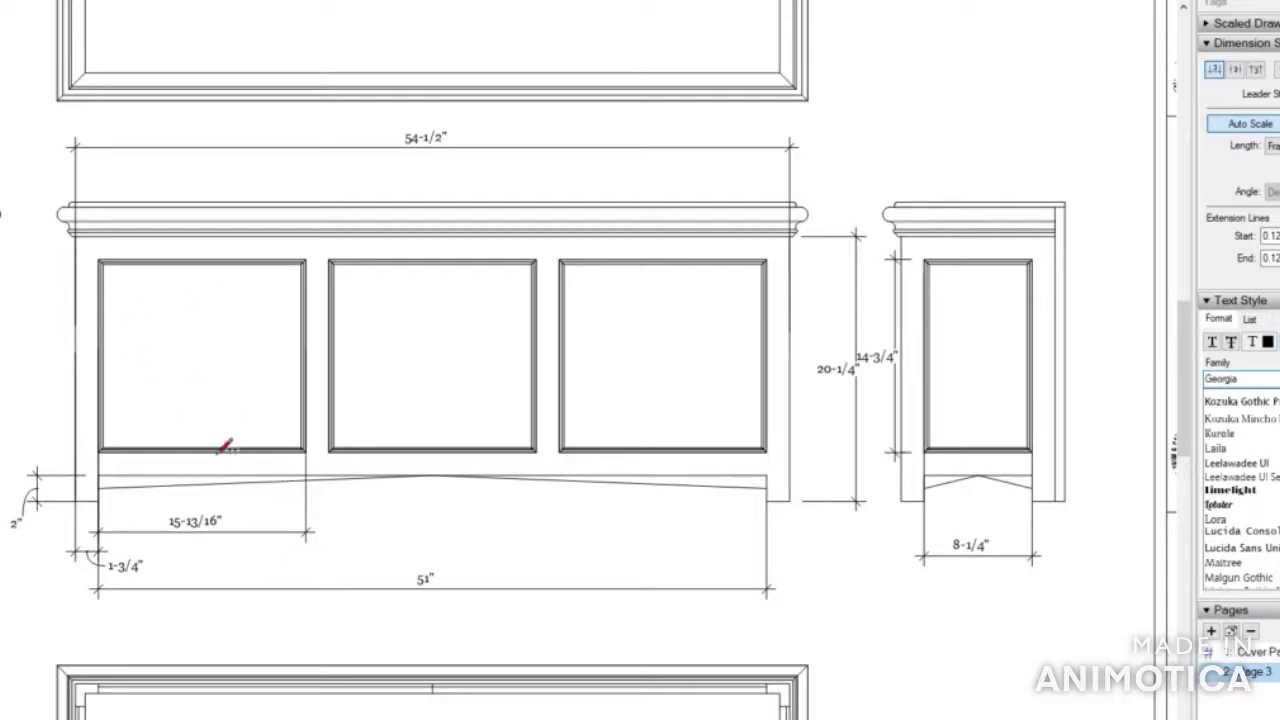
scroll(534, 400, "down", 3)
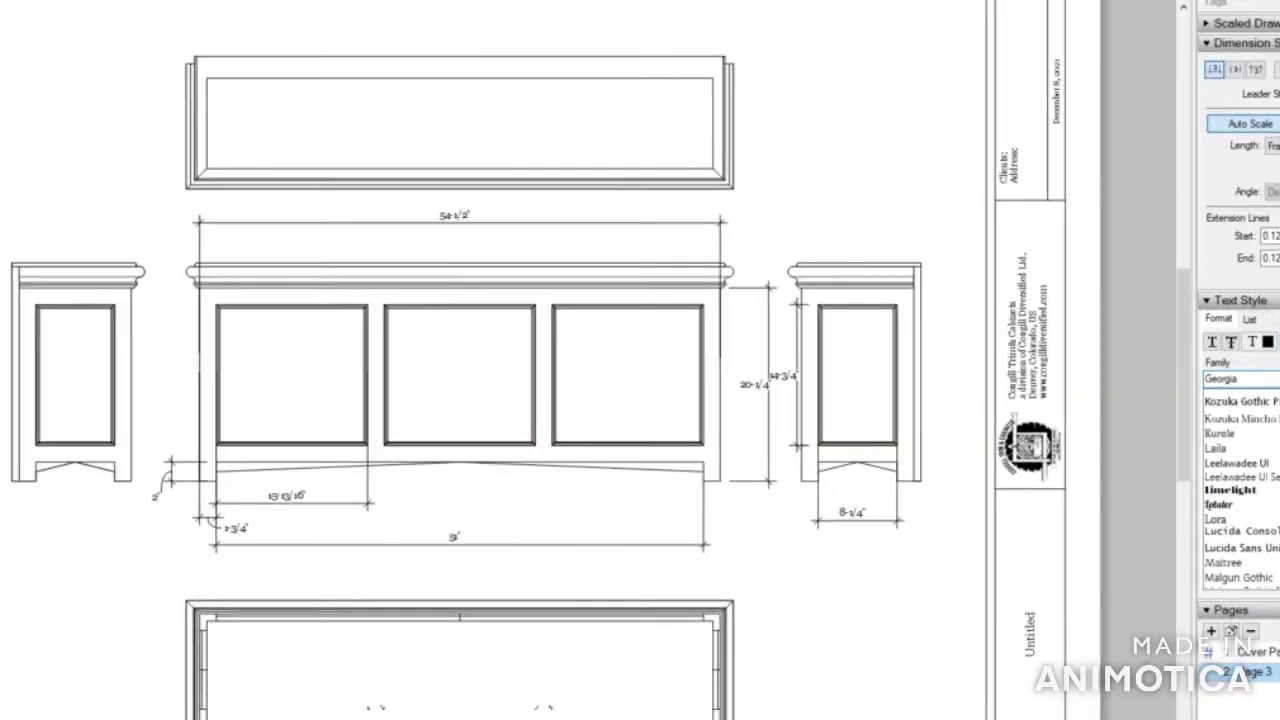
scroll(272, 56, "up", 2)
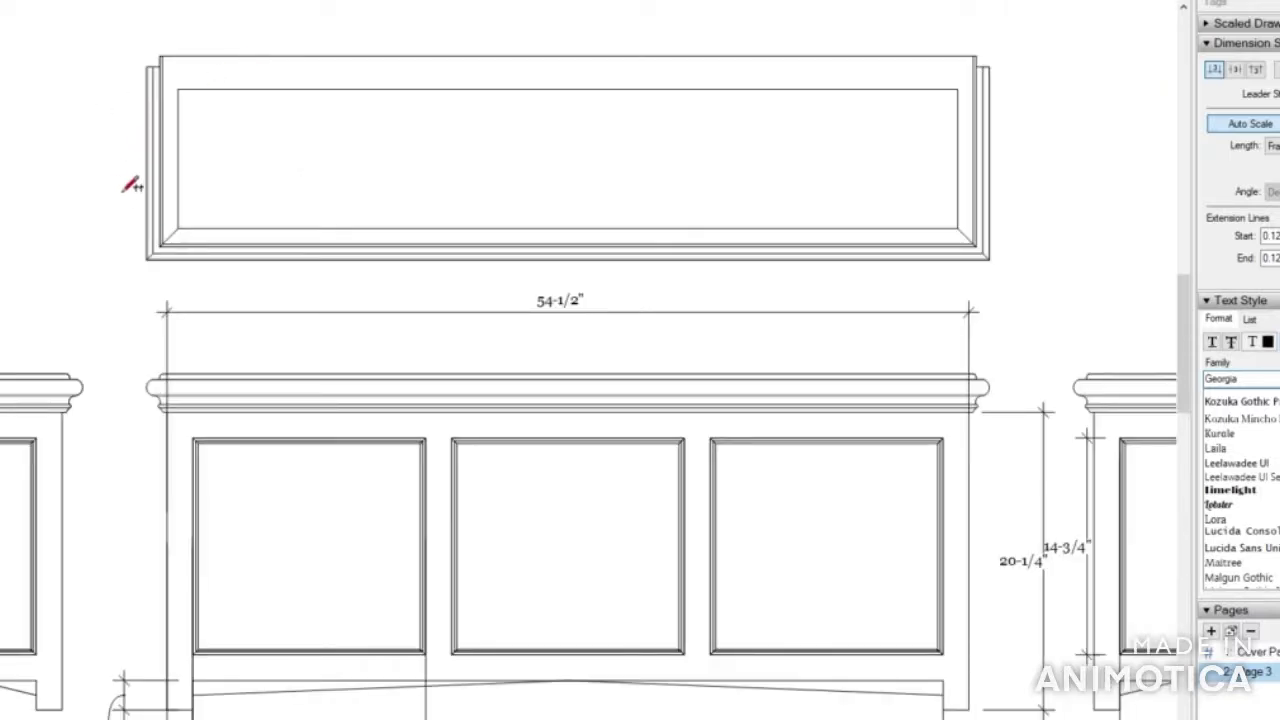
scroll(116, 145, "down", 3)
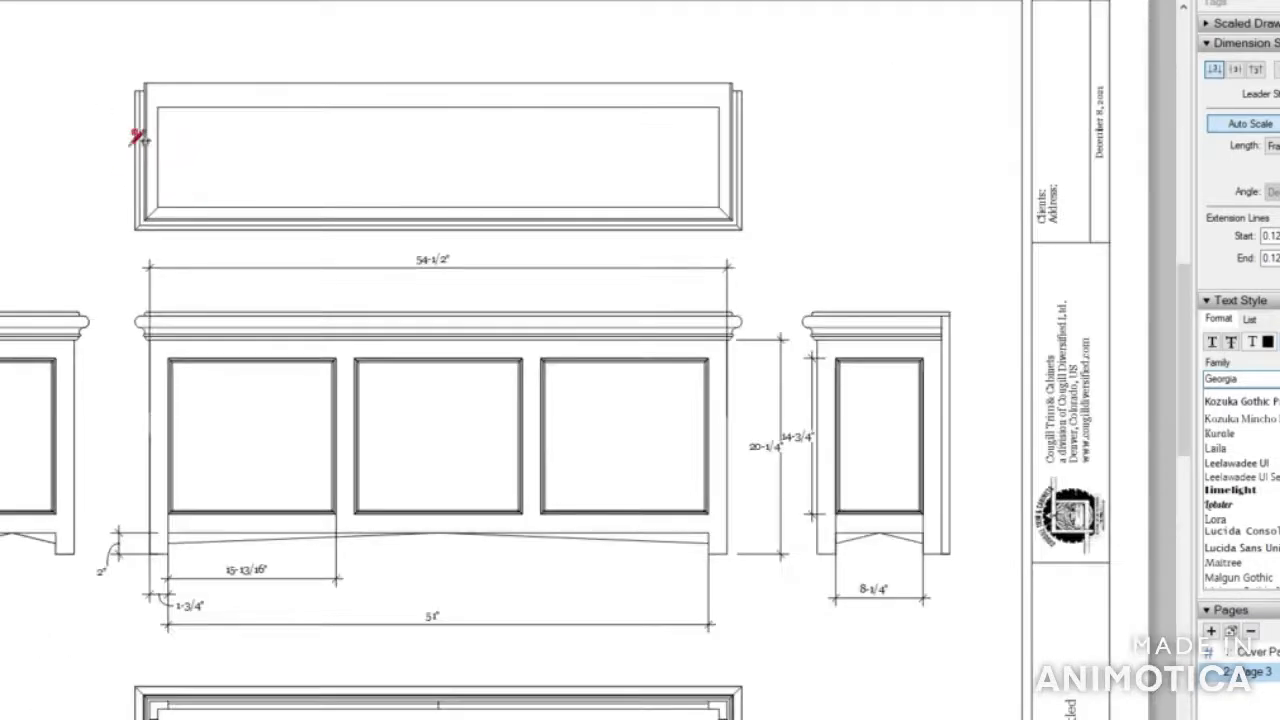
scroll(95, 341, "up", 3)
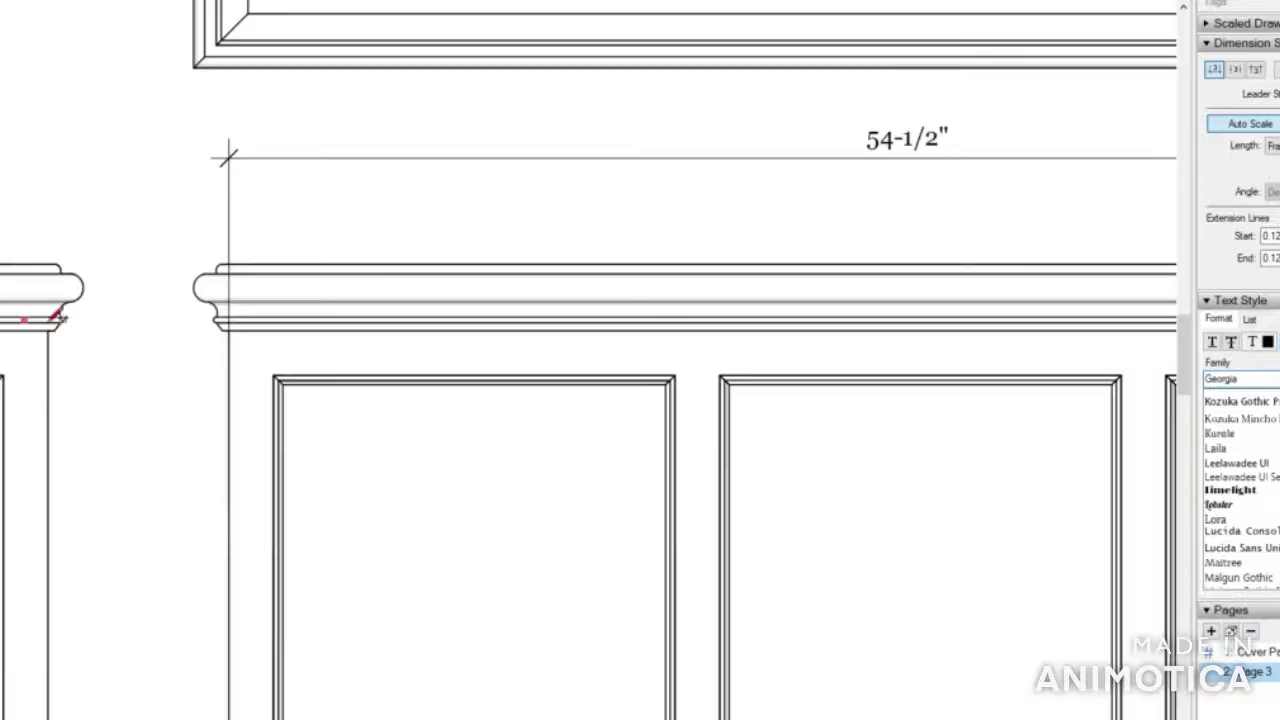
left_click(48, 330)
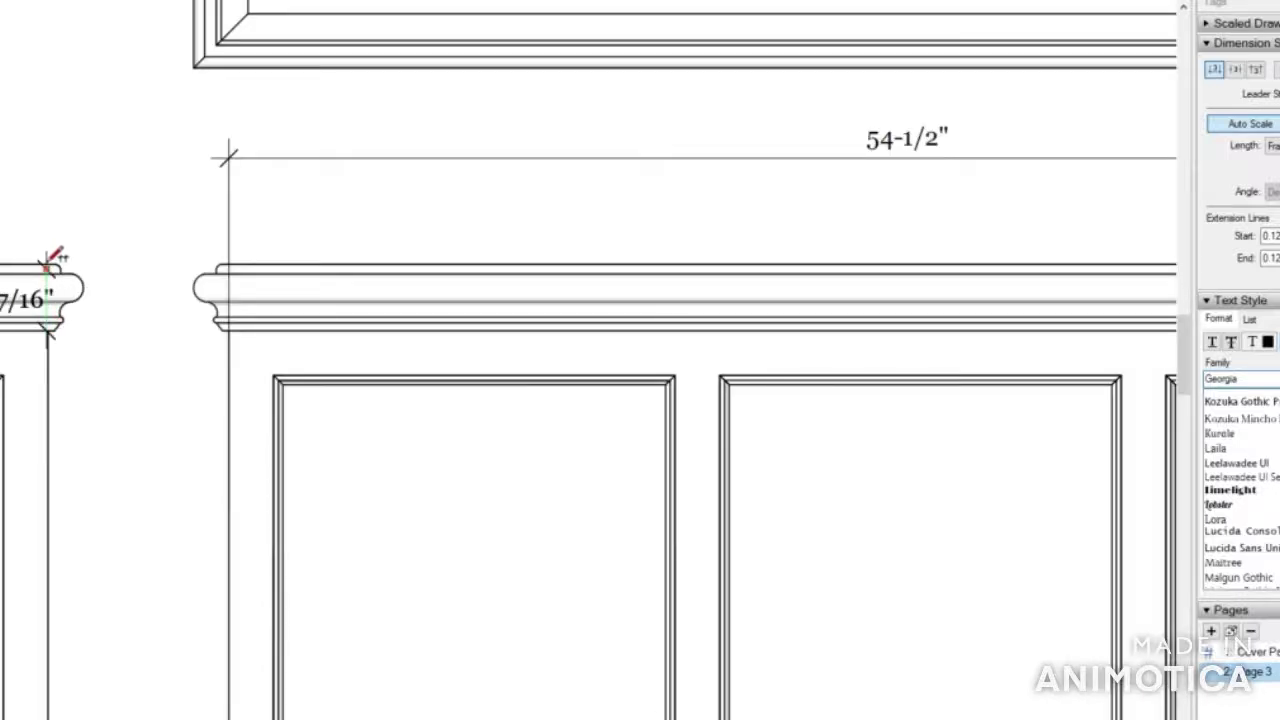
scroll(55, 257, "up", 2)
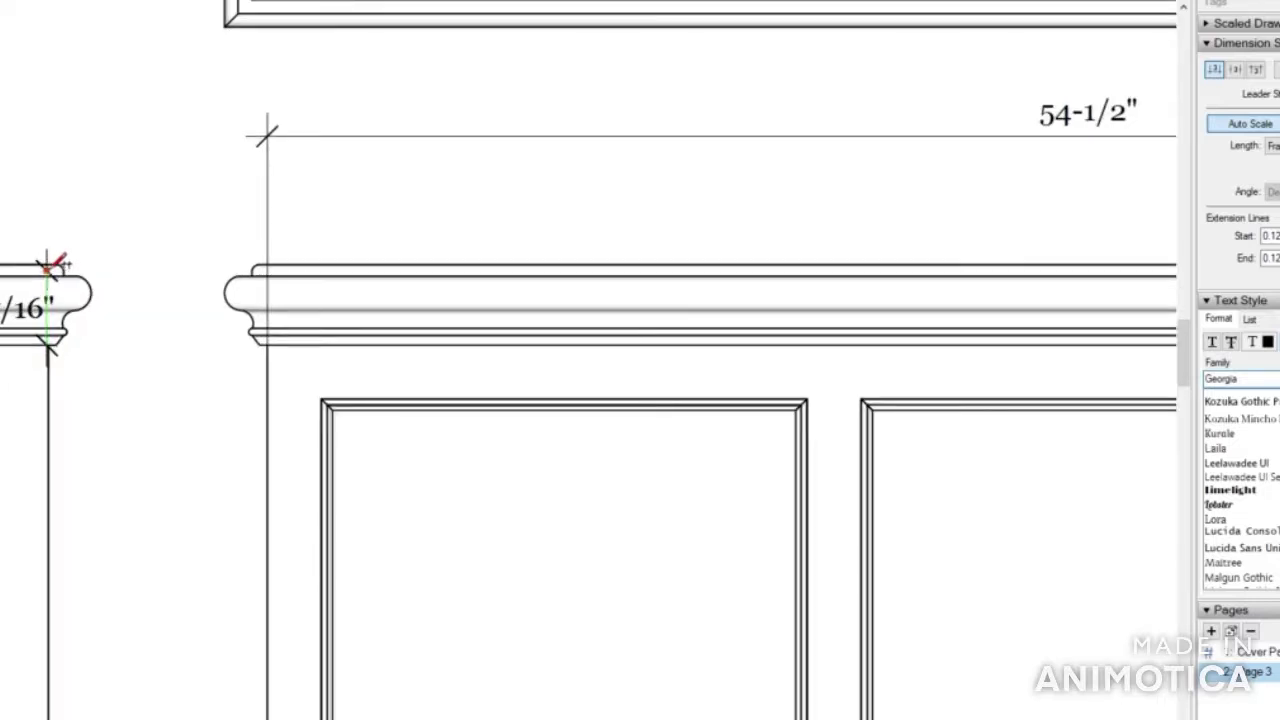
key("Escape")
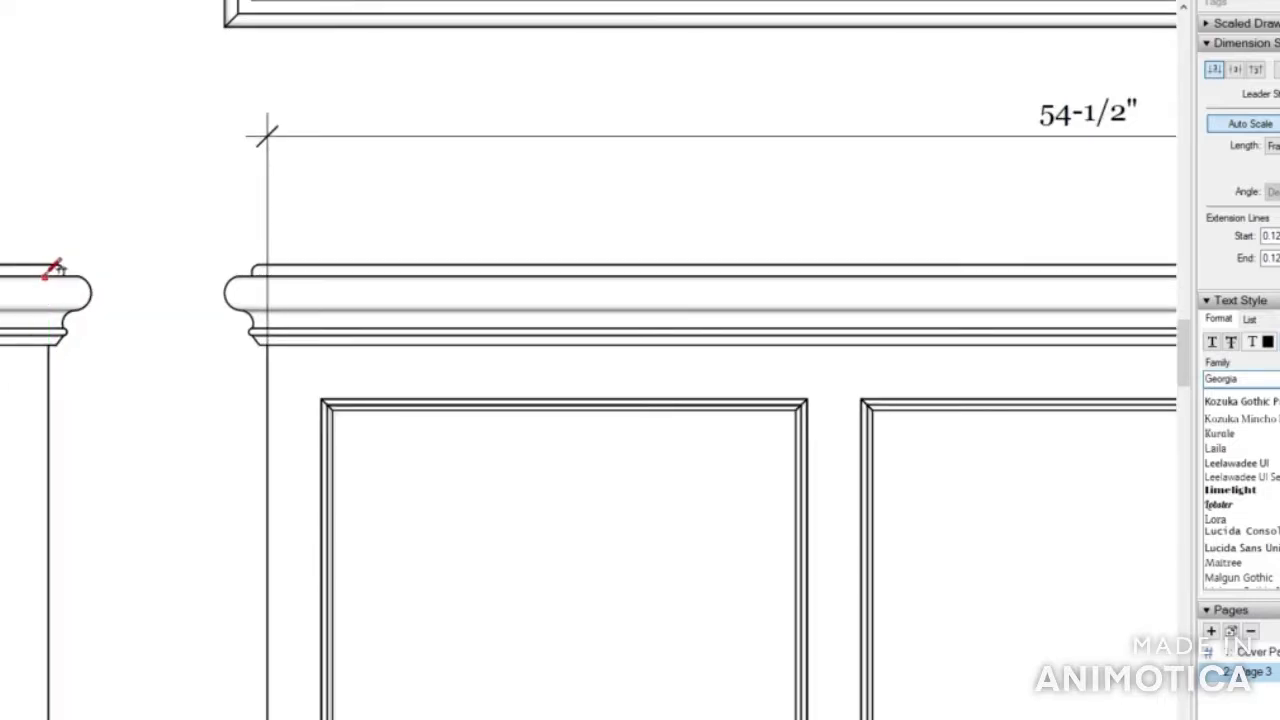
left_click(52, 270)
left_click(53, 344)
left_click(197, 326)
Dimension the thickness of the back strip on the left end elevation, placing the dimension just below its foot
scroll(803, 238, "down", 3)
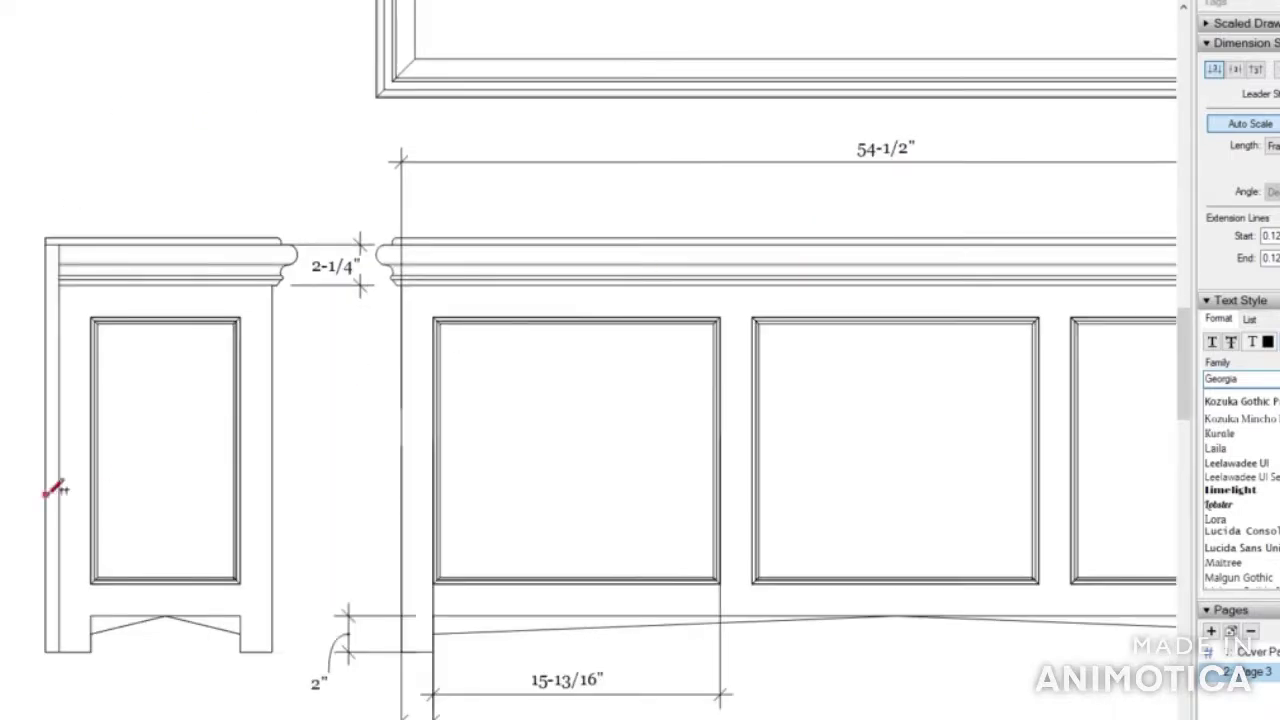
left_click(45, 651)
left_click(58, 651)
left_click(62, 680)
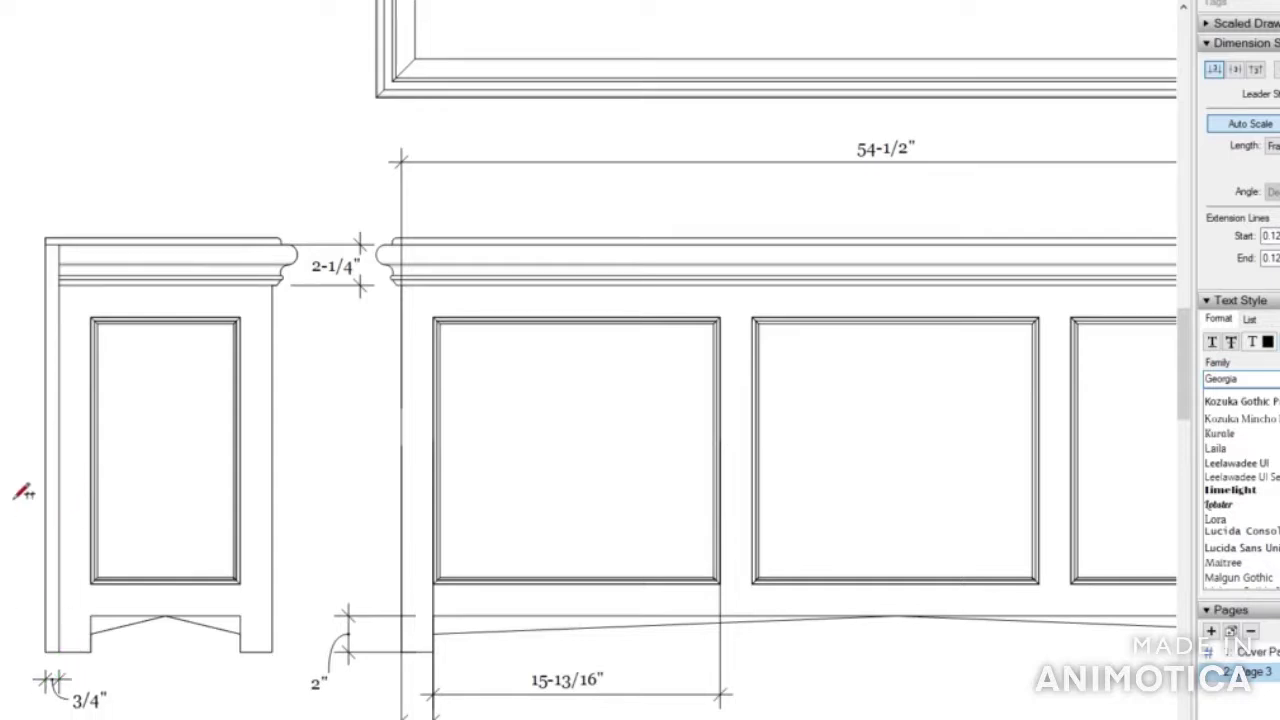
Dimension the inside width between the end panels on the bottom view, placing the dimension line above that view
scroll(15, 440, "down", 4)
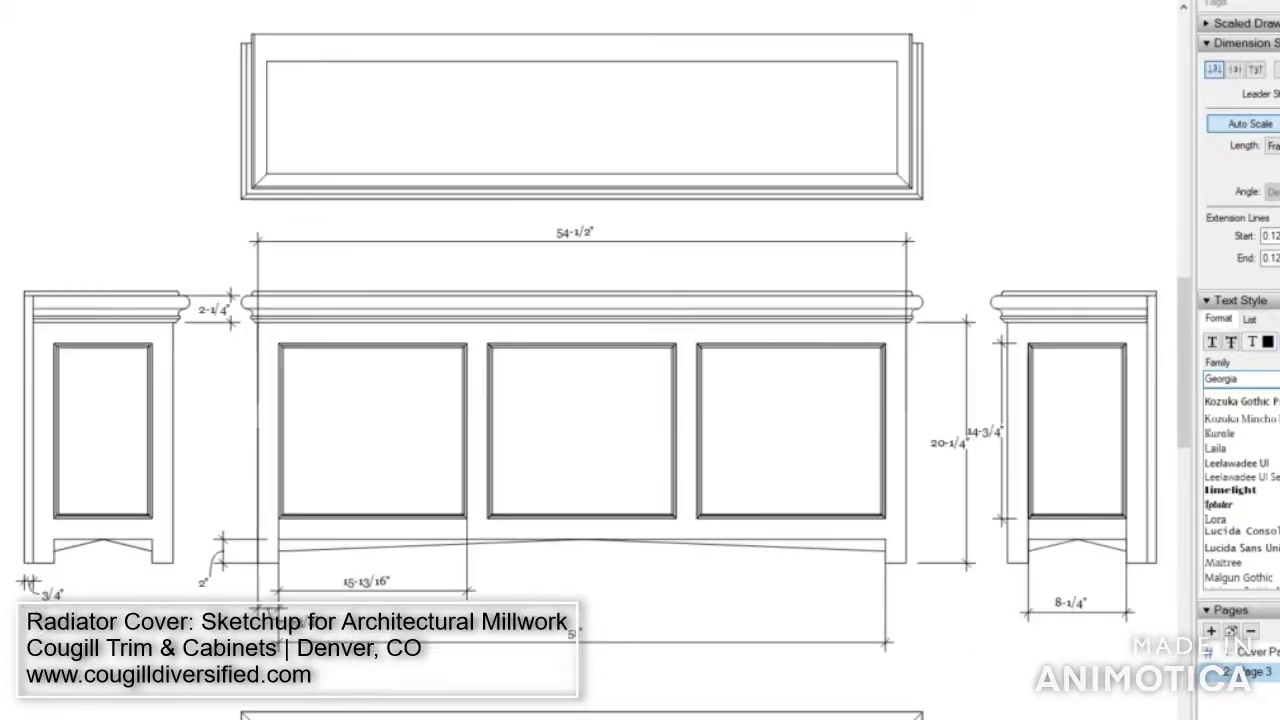
scroll(374, 220, "down", 2)
scroll(455, 258, "down", 2)
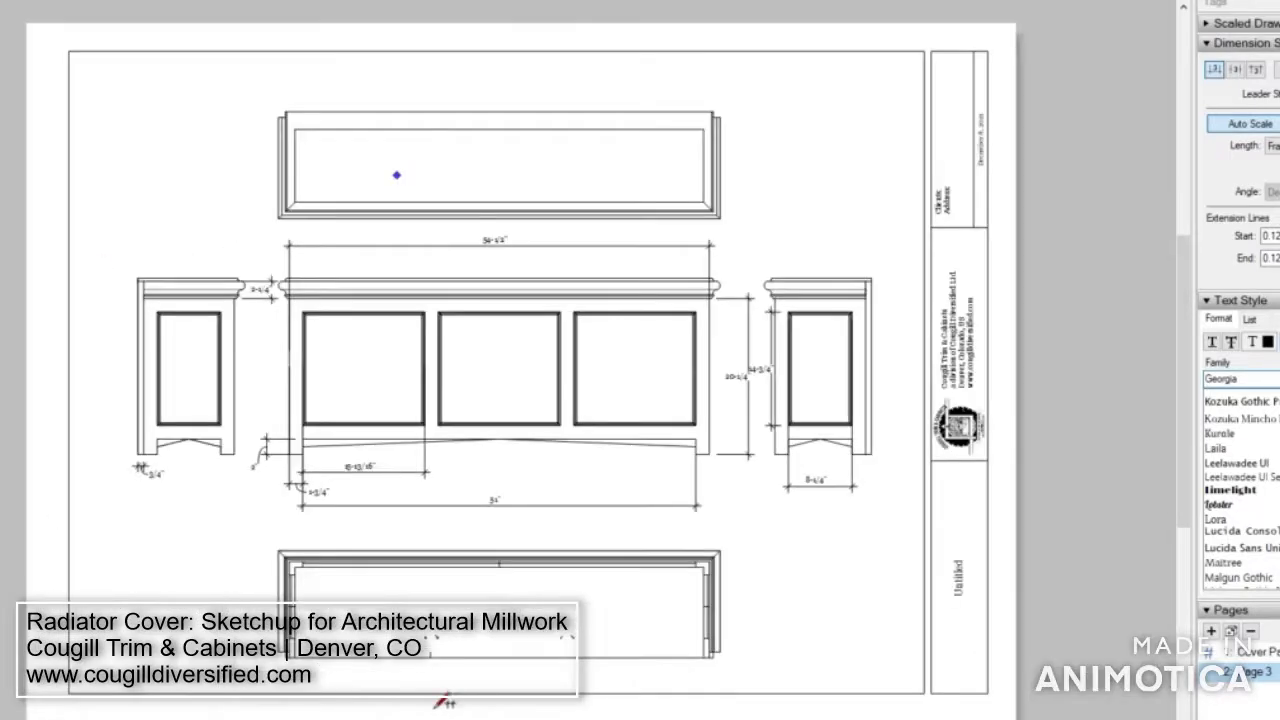
scroll(400, 700, "up", 5)
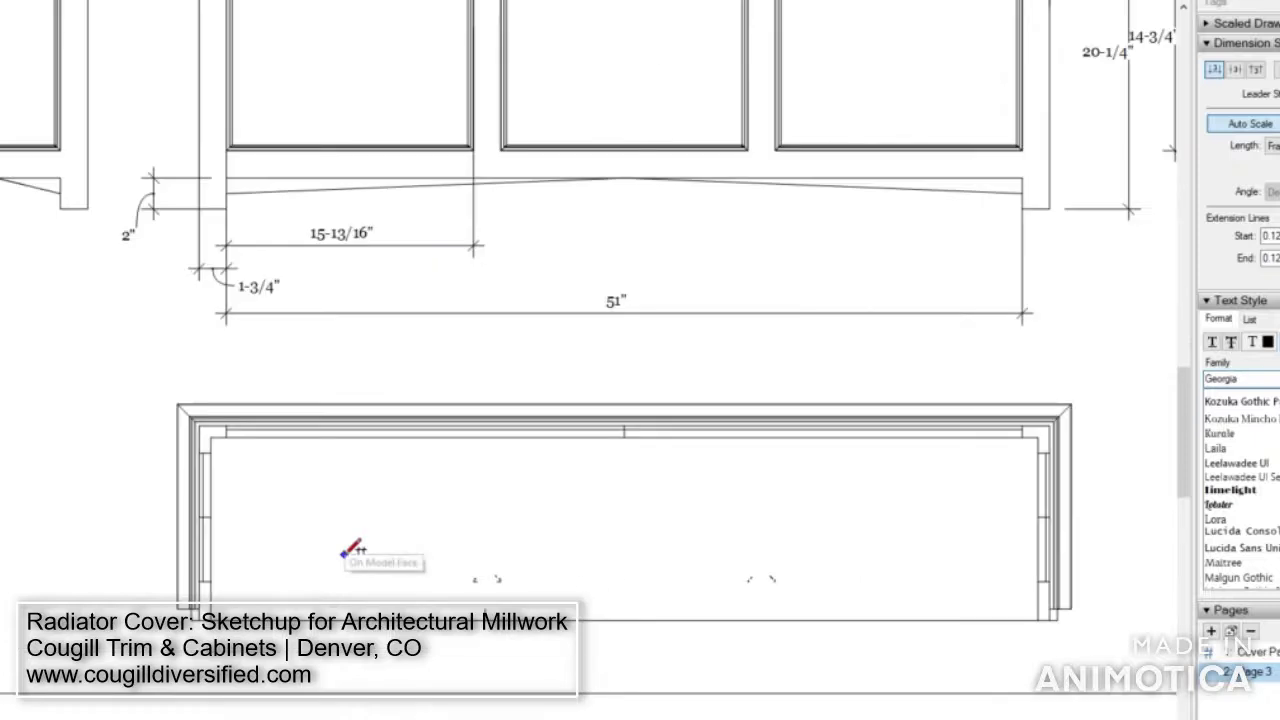
left_click(205, 430)
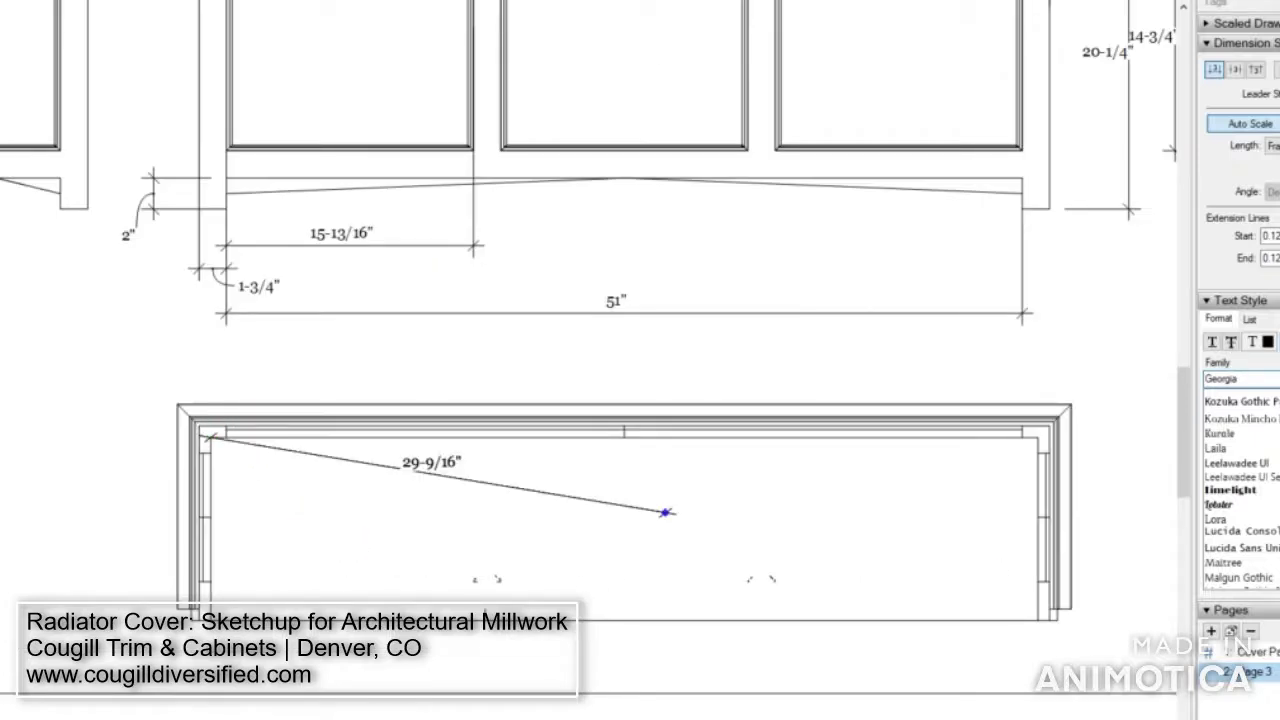
left_click(1043, 432)
left_click(1040, 372)
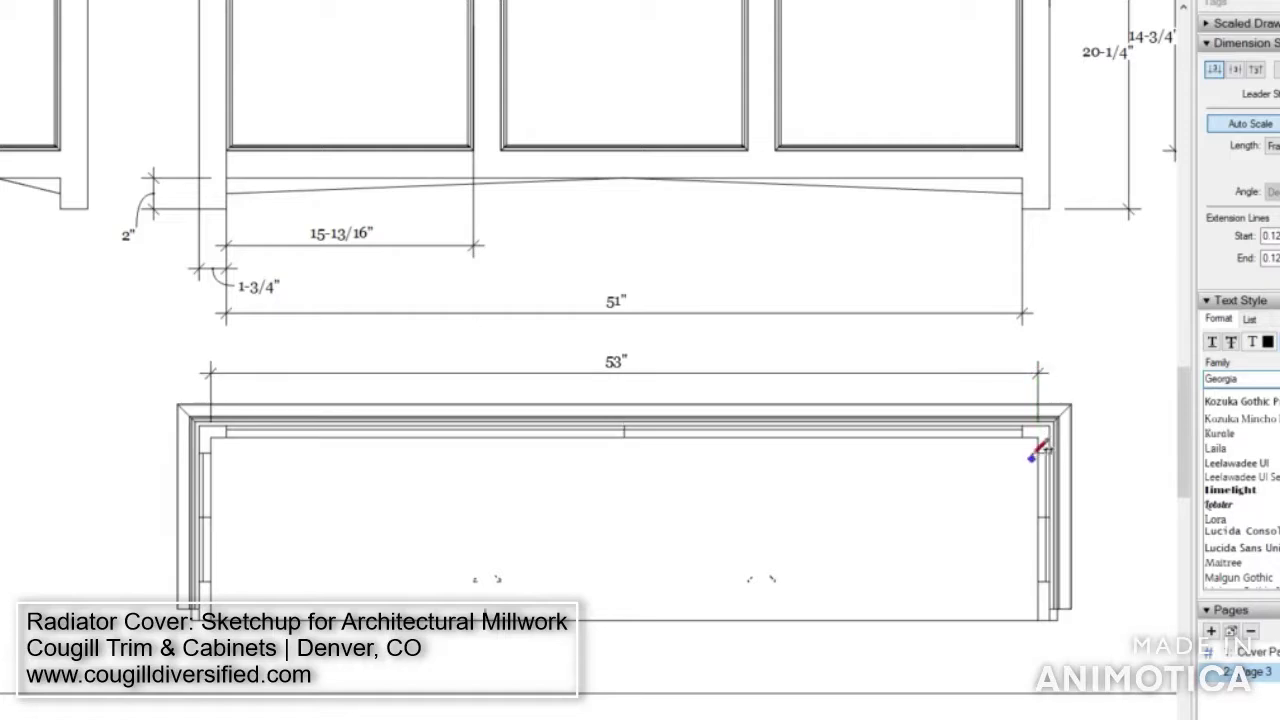
Dimension the inside depth on the bottom view from the front's inner face to the back edge, outside the cabinet's right end
left_click(1043, 432)
left_click(1045, 620)
left_click(1152, 594)
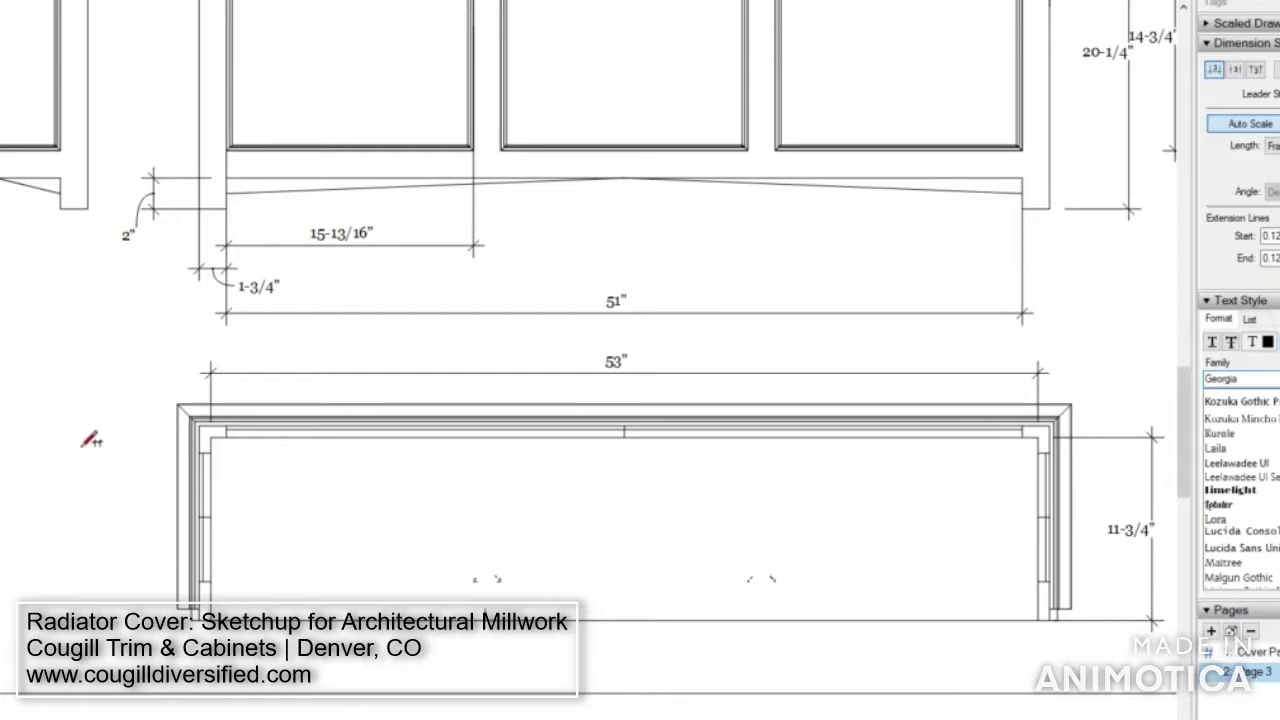
Switch to the cover page and save the document under the name "radiator cover"
scroll(45, 417, "down", 1)
scroll(16, 440, "down", 3)
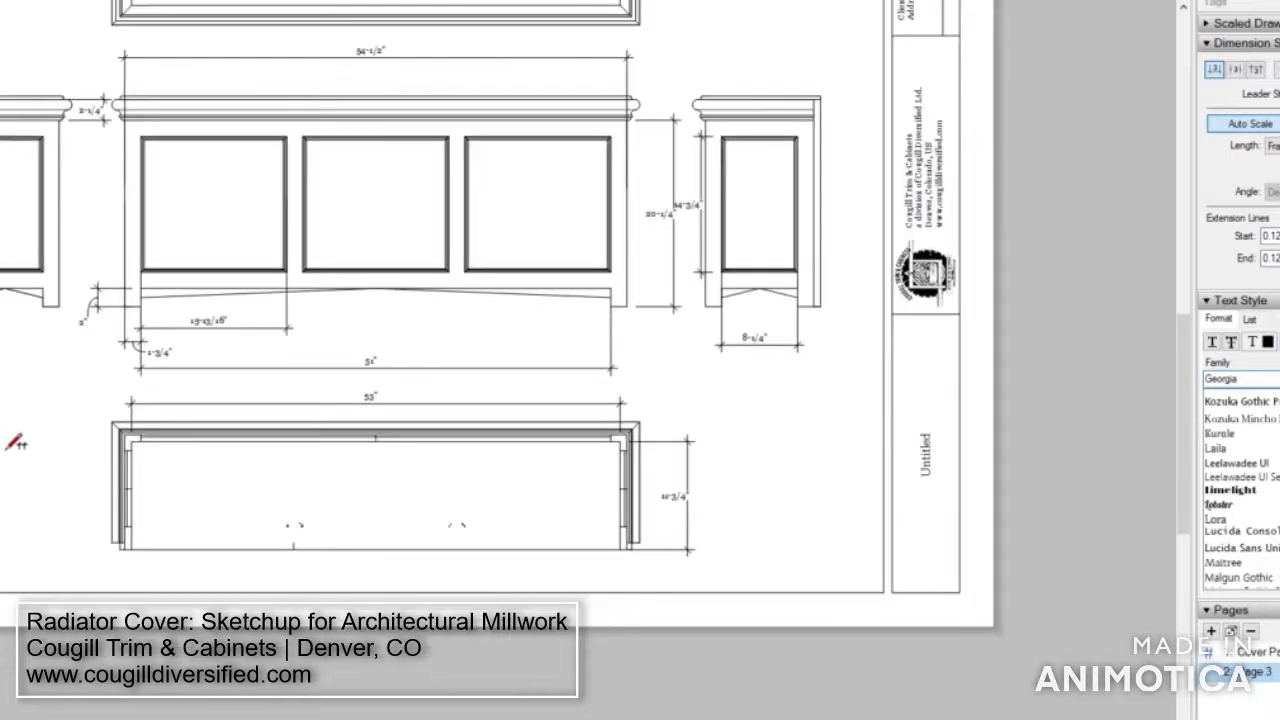
scroll(383, 606, "down", 1)
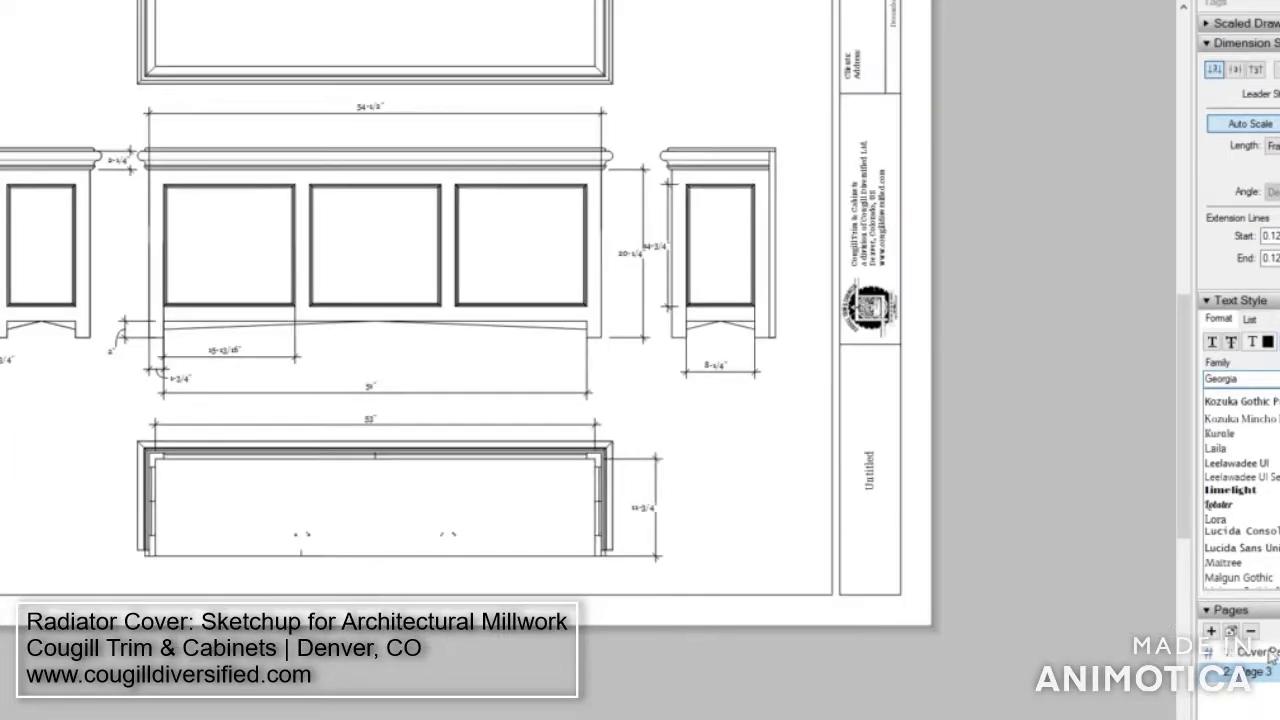
left_click(1245, 651)
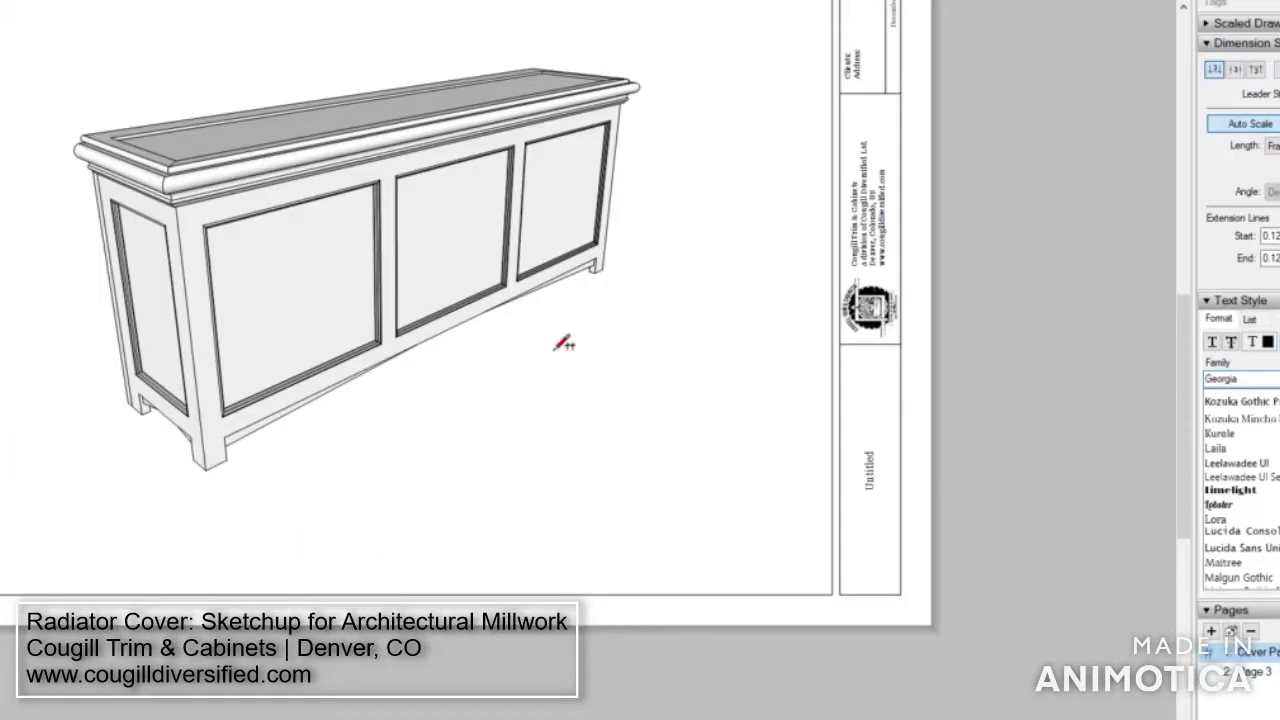
scroll(469, 404, "down", 1)
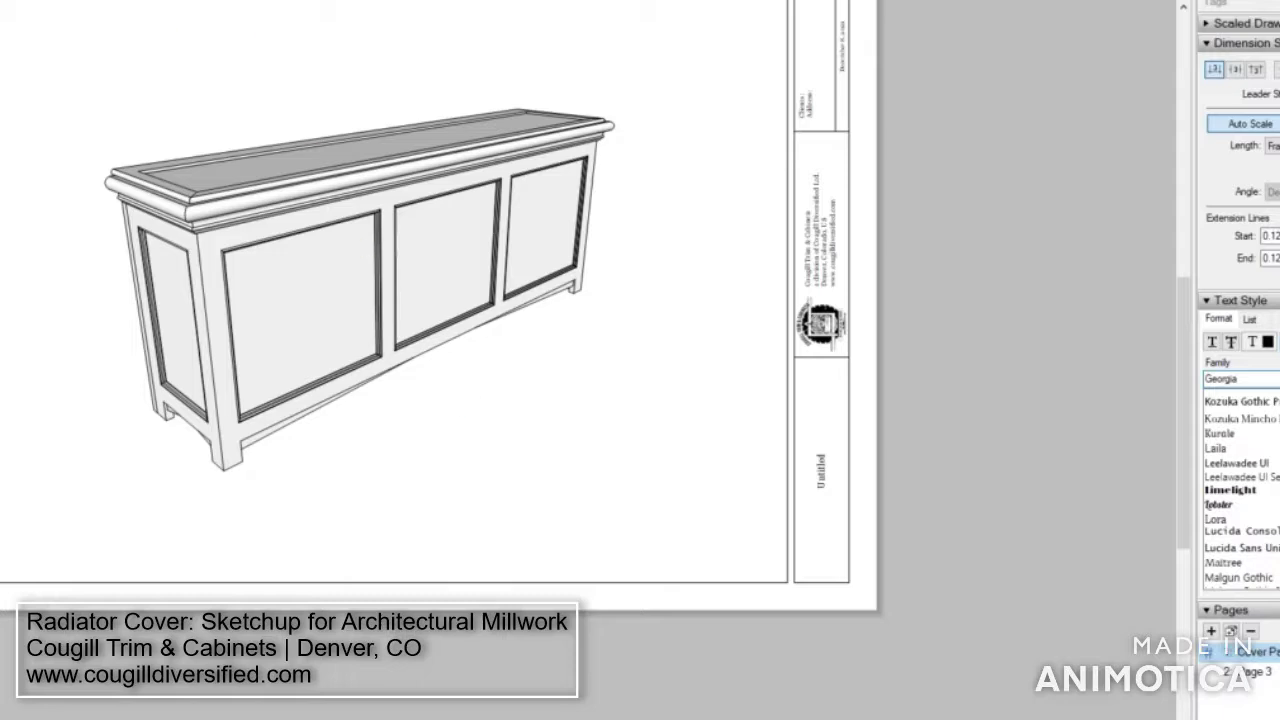
key("alt+f")
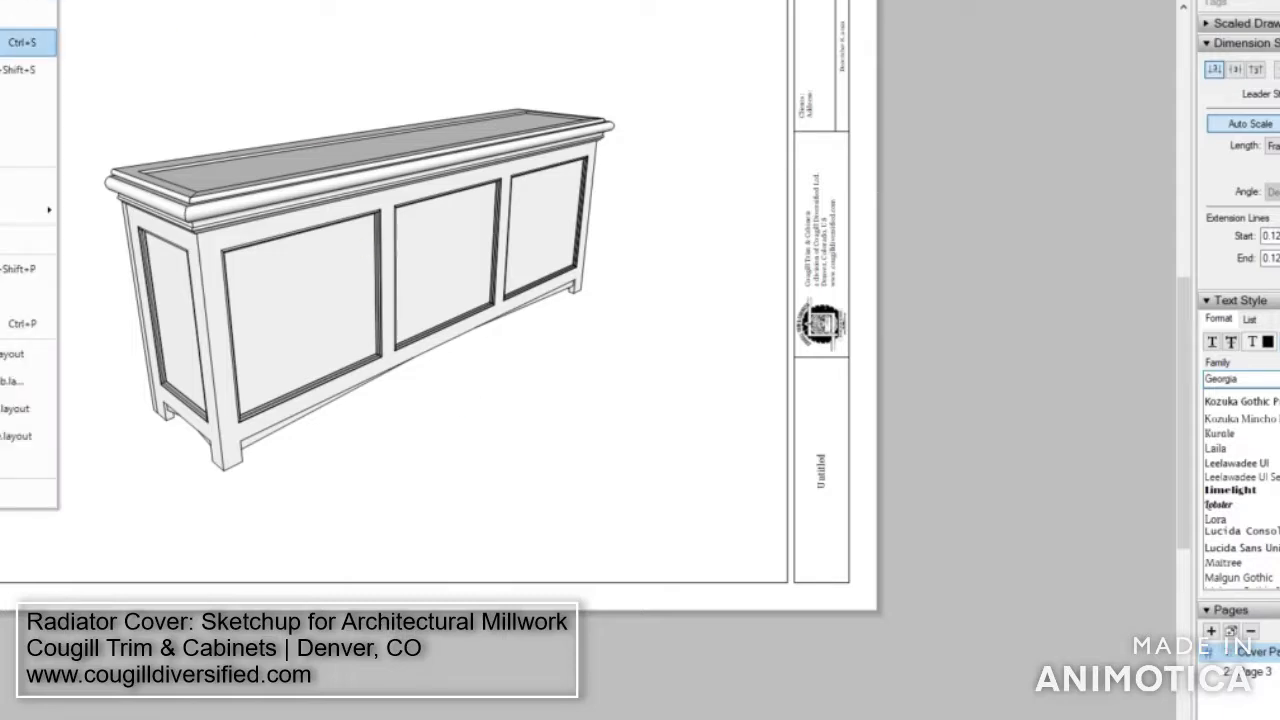
left_click(18, 70)
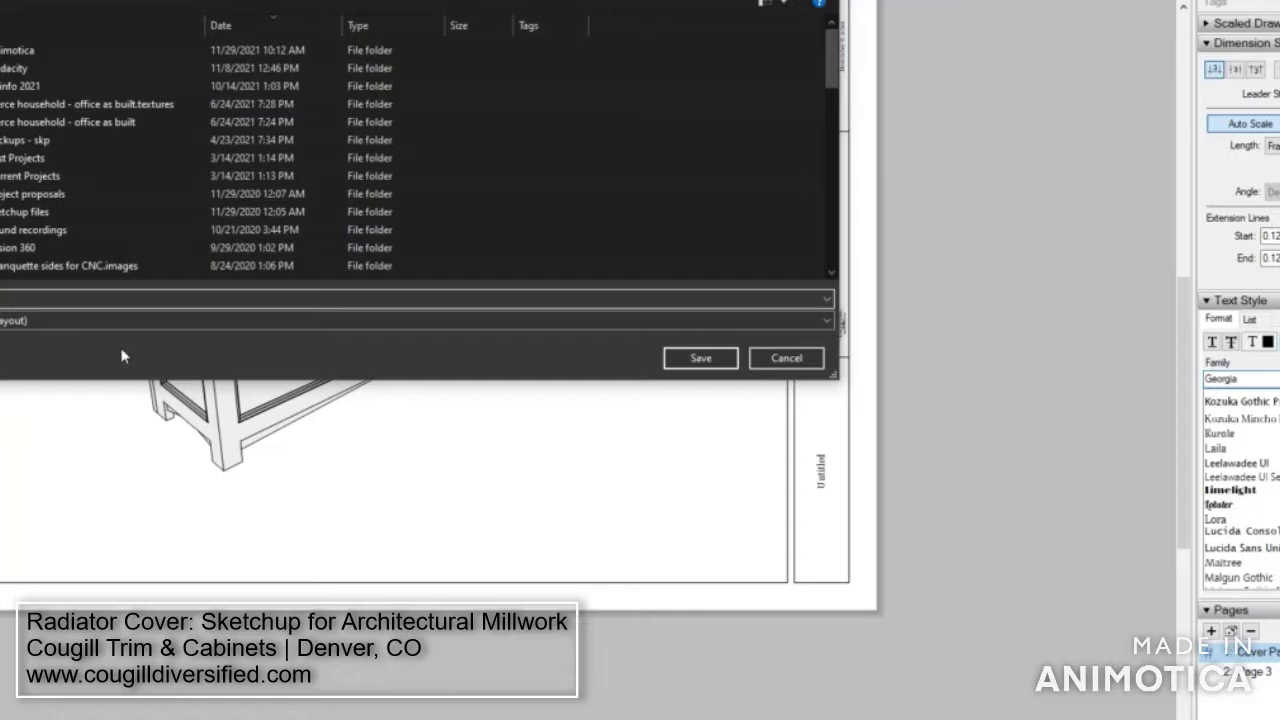
key("Return")
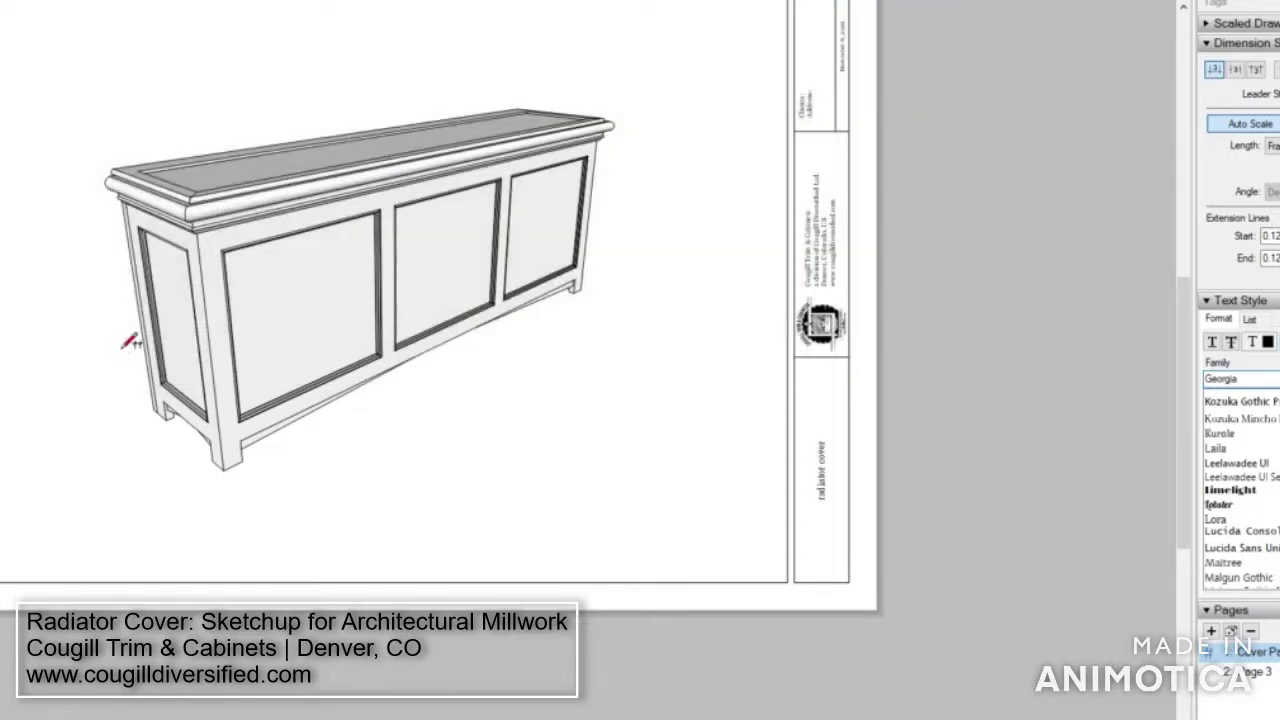
Examine the cover page's title block, including the project title, company details, client fields and date
scroll(833, 480, "up", 4)
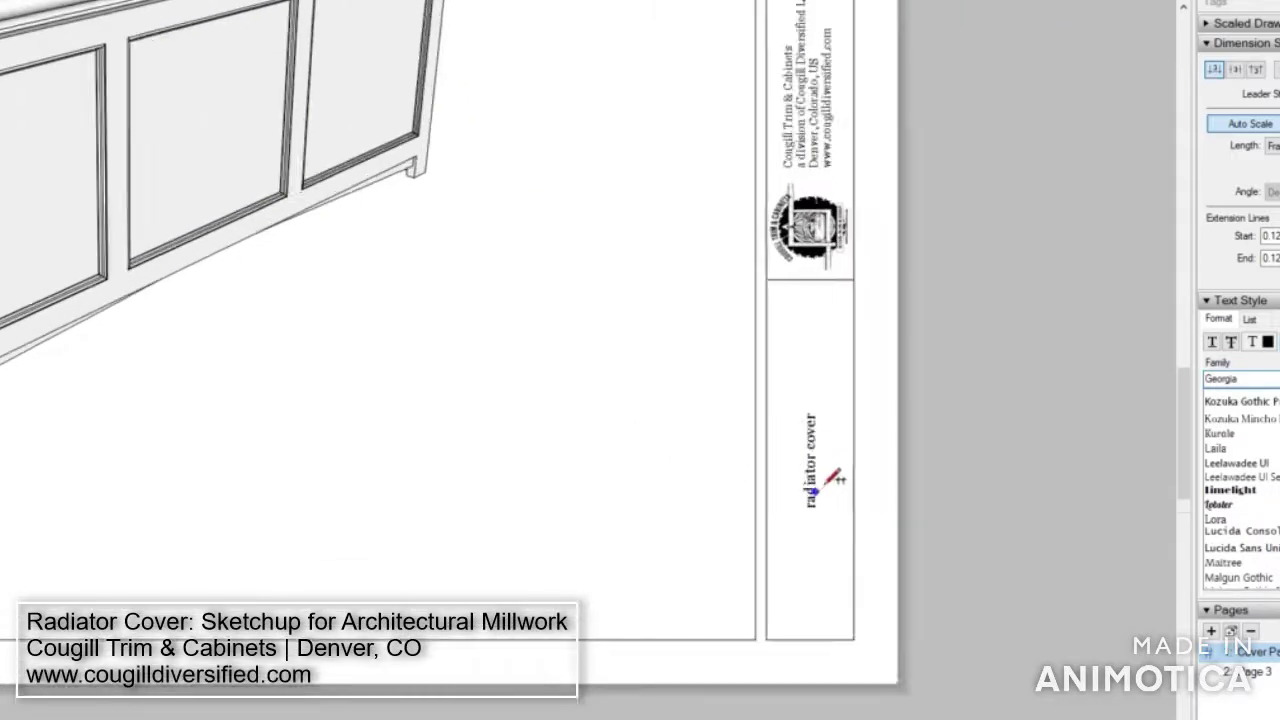
scroll(833, 480, "down", 4)
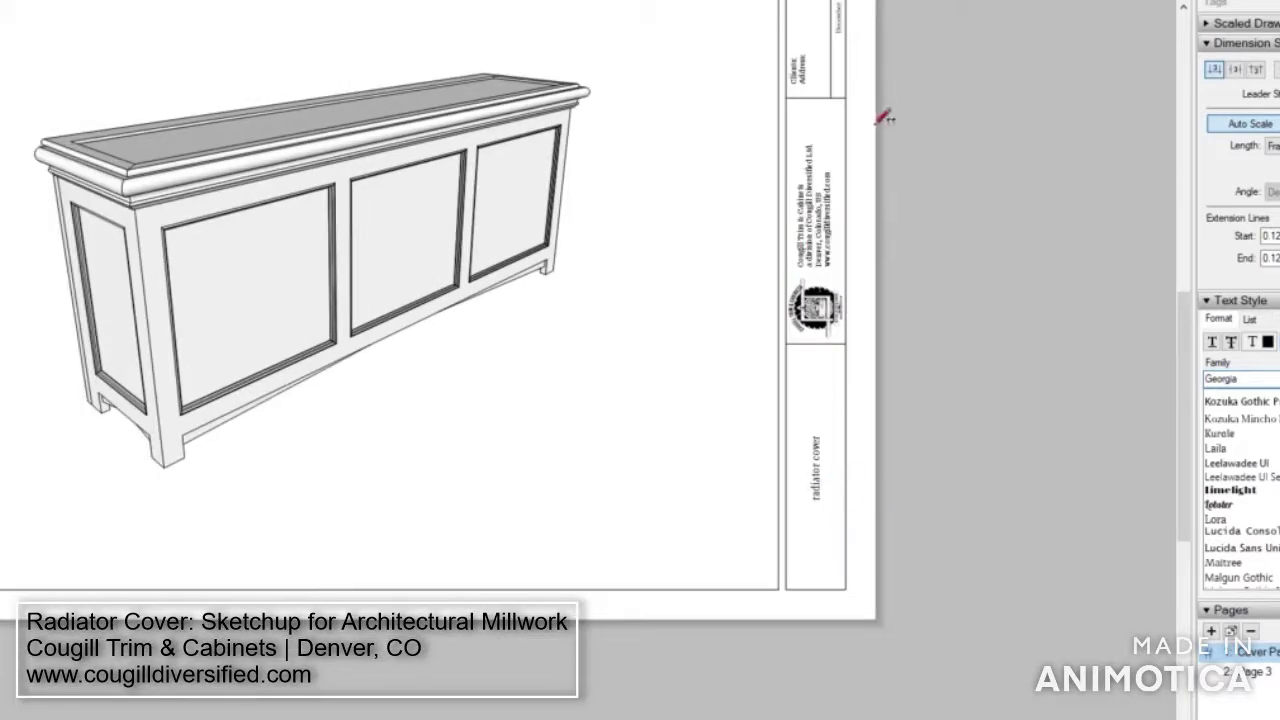
scroll(848, 255, "up", 4)
scroll(845, 275, "down", 4)
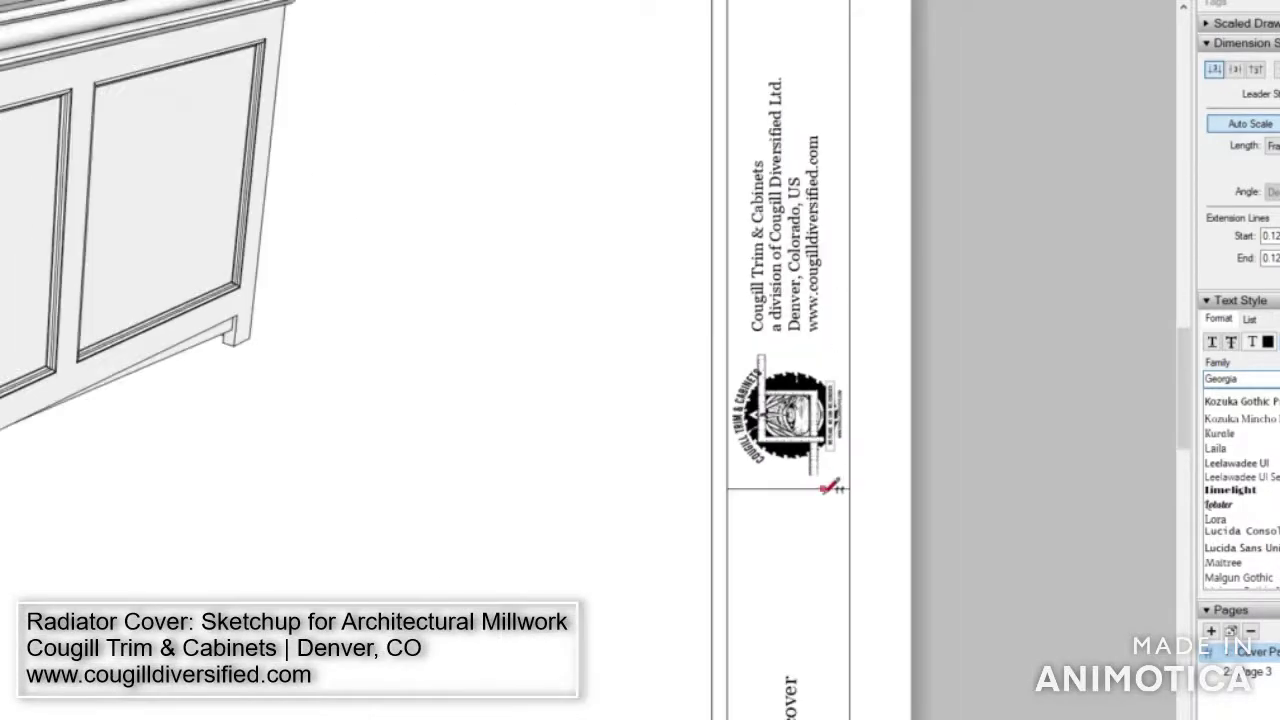
scroll(855, 213, "down", 2)
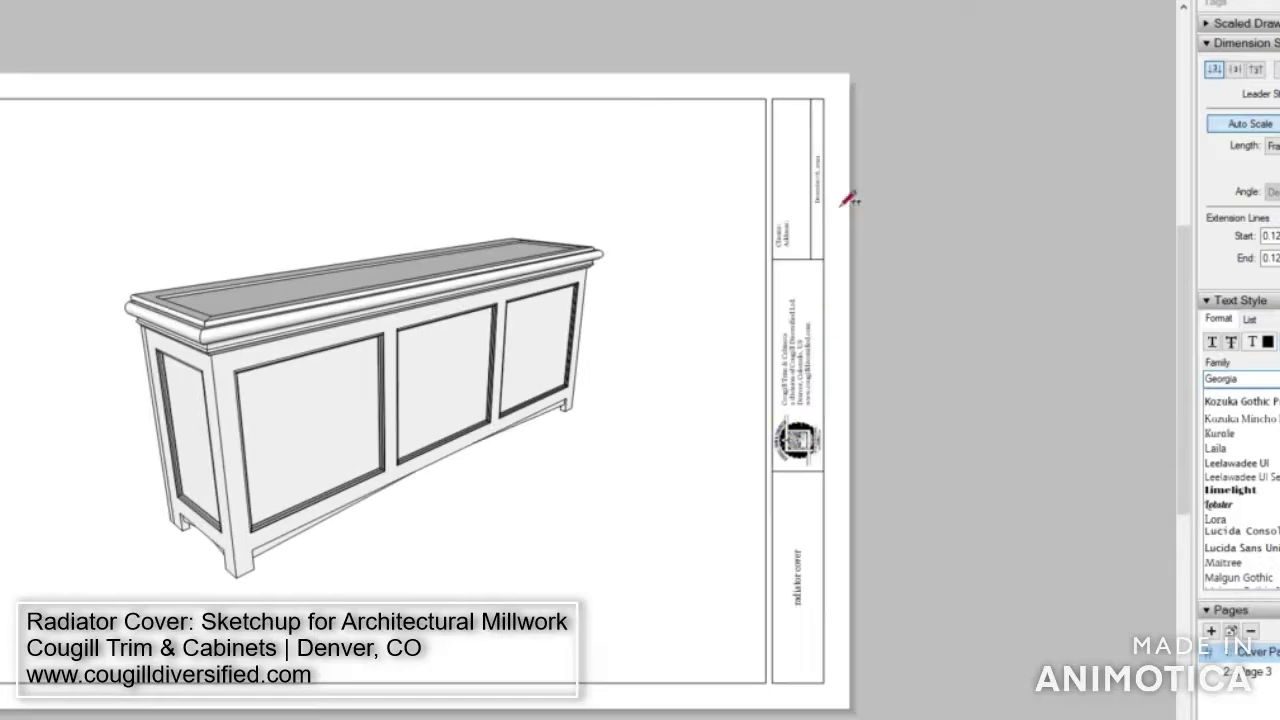
scroll(815, 185, "up", 6)
scroll(855, 240, "down", 6)
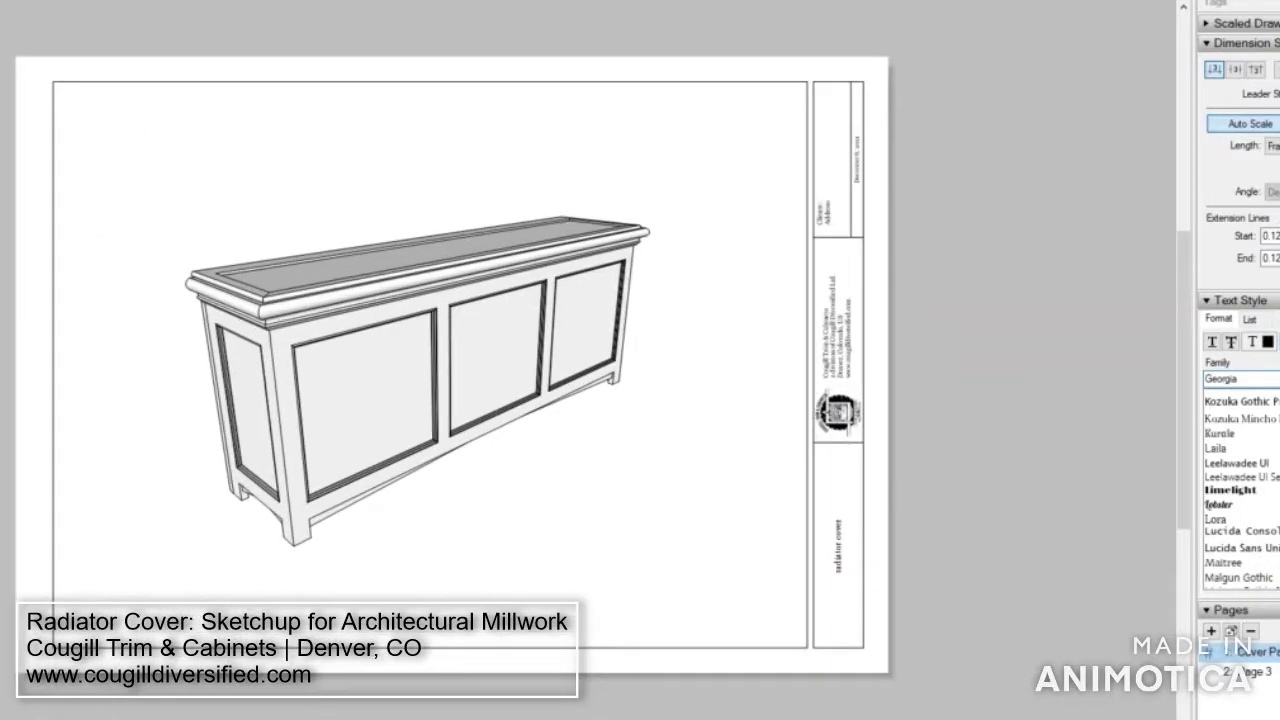
Export all pages to "radiator cover.pdf" at medium resolution with JPEG compression, PDF layers and display in the PDF viewer enabled
left_click(0, 0)
left_click(0, 0)
left_click(0, 0)
mouse_move(0, 0)
mouse_move(25, 210)
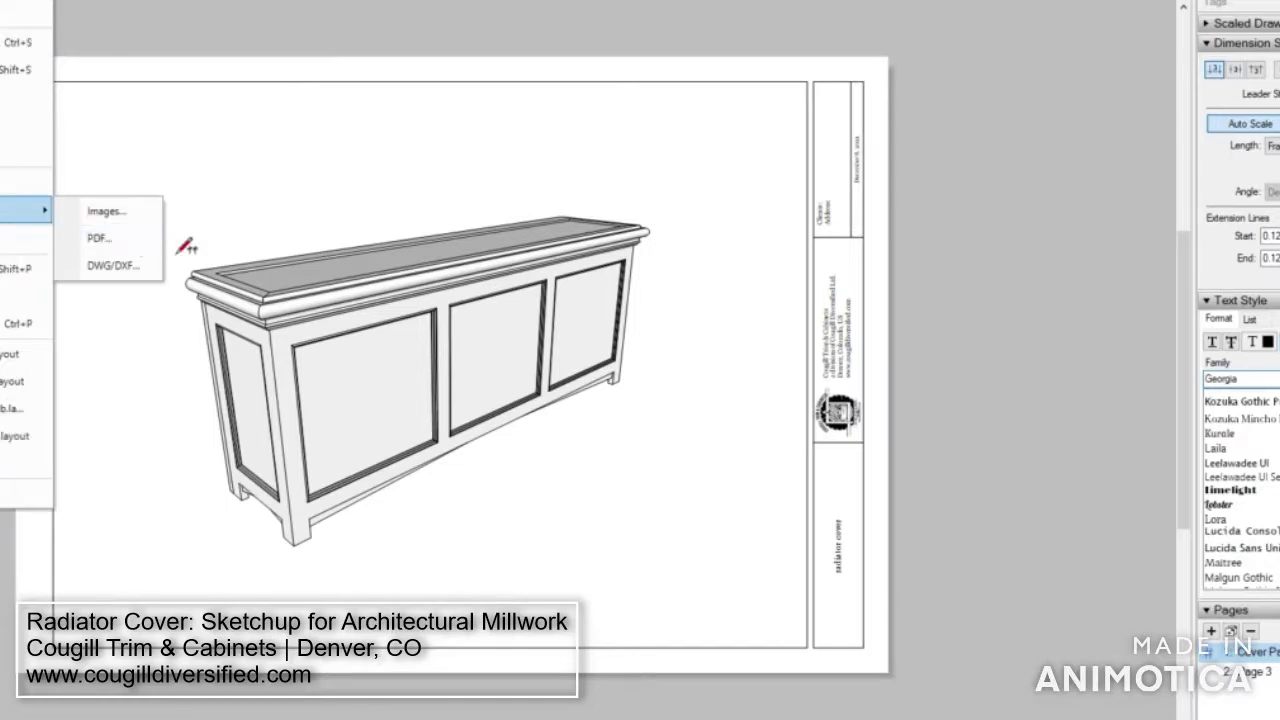
left_click(134, 244)
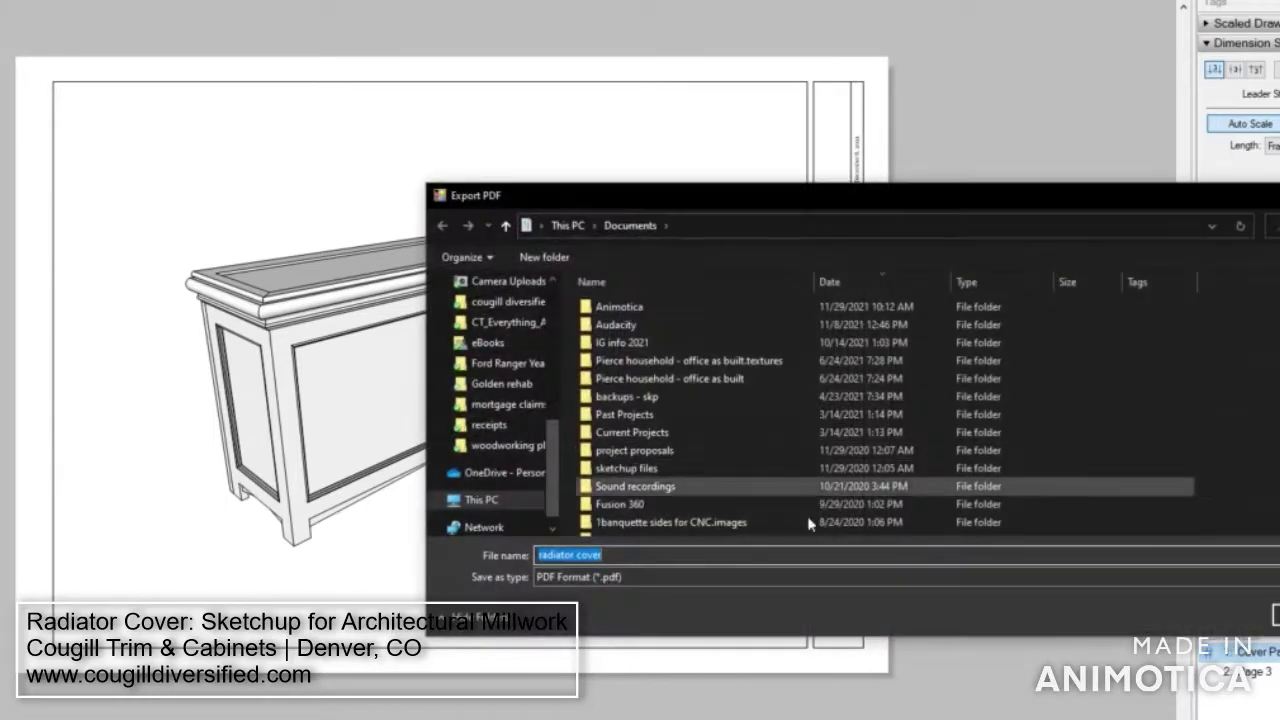
left_click(1276, 615)
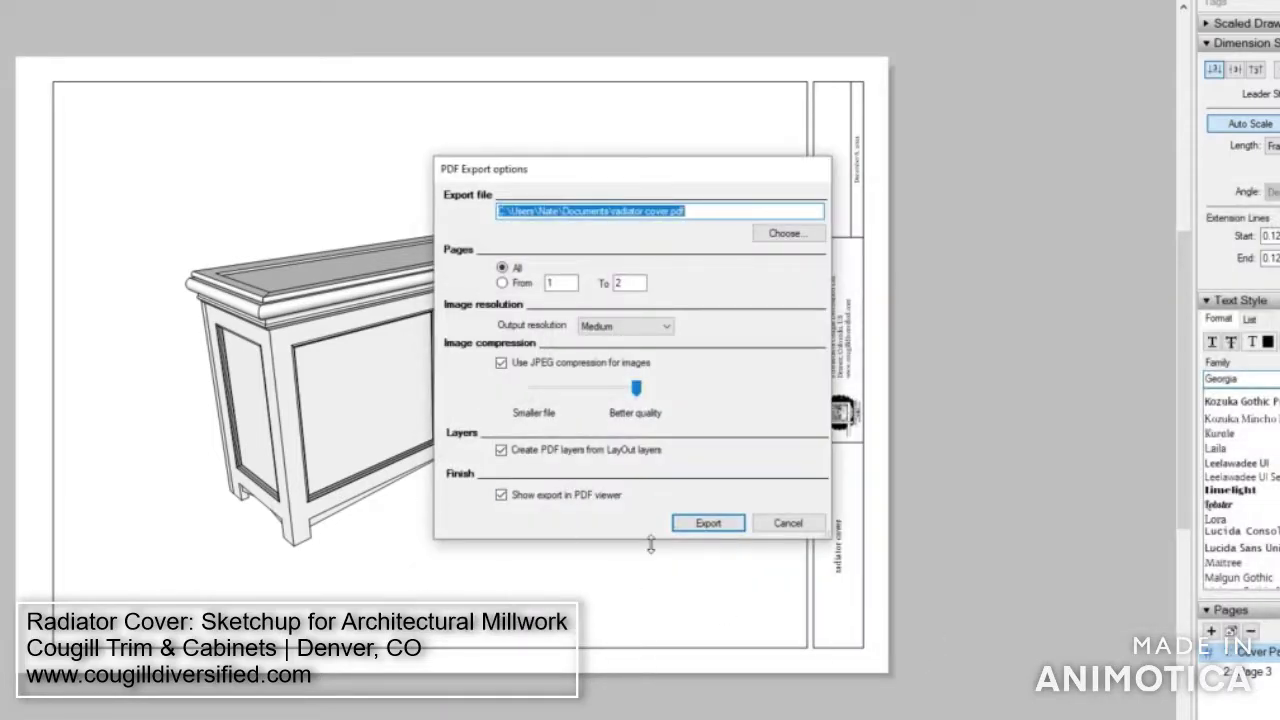
left_click(708, 524)
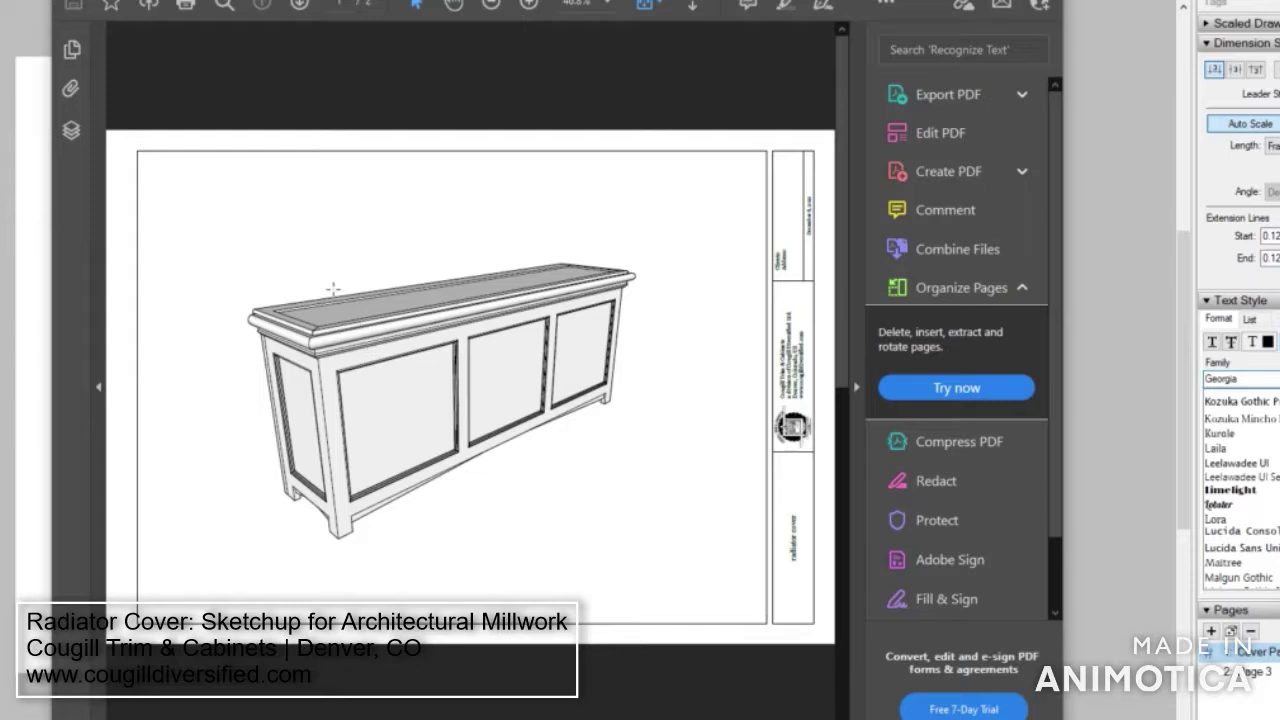
left_click(476, 397)
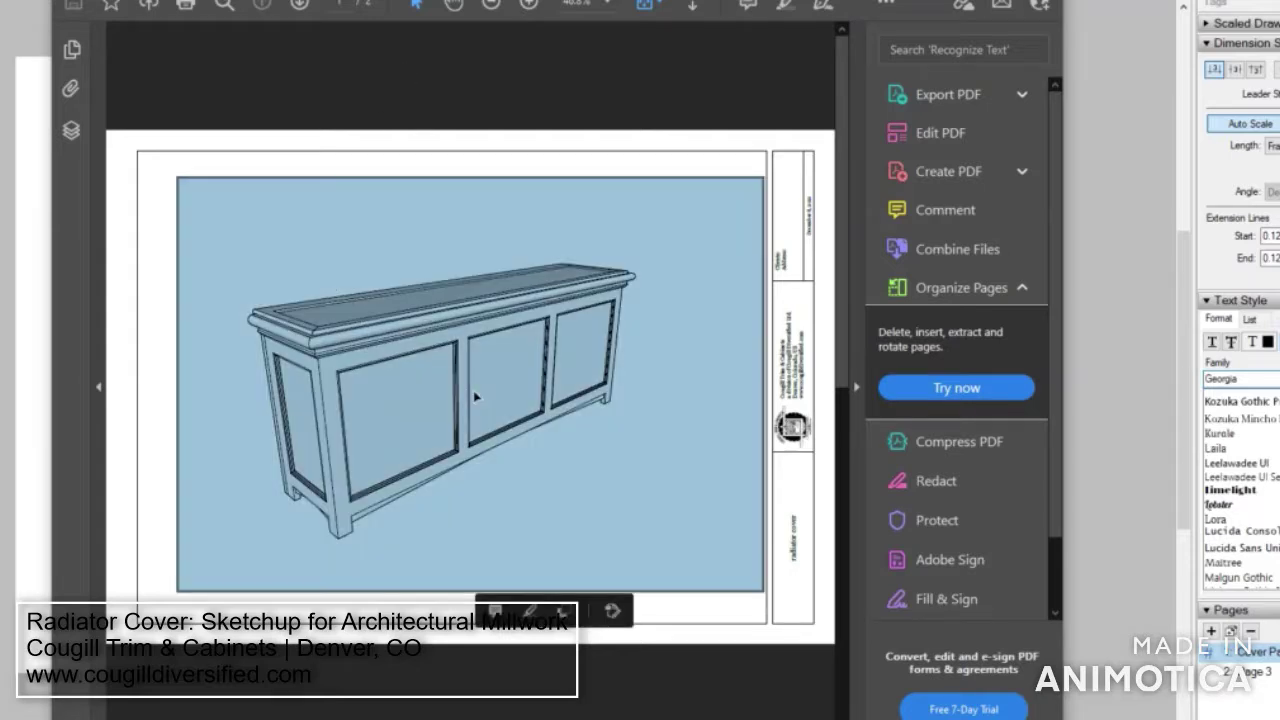
left_click(167, 418)
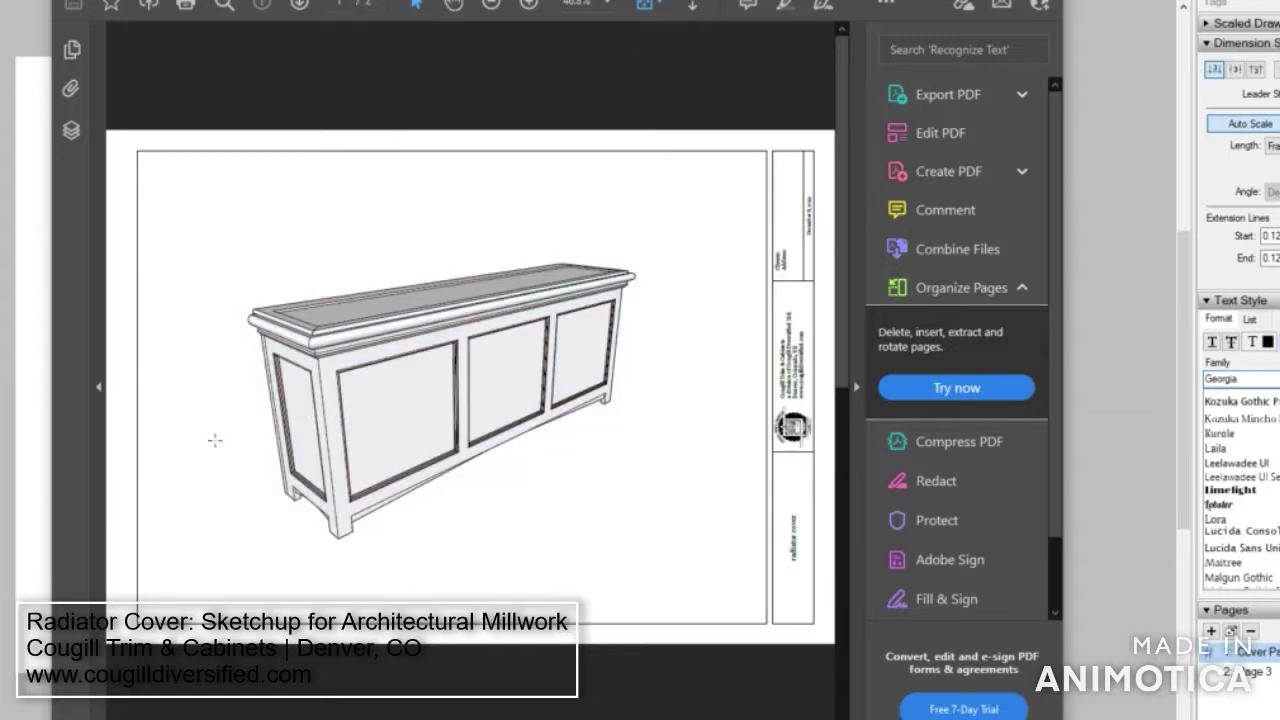